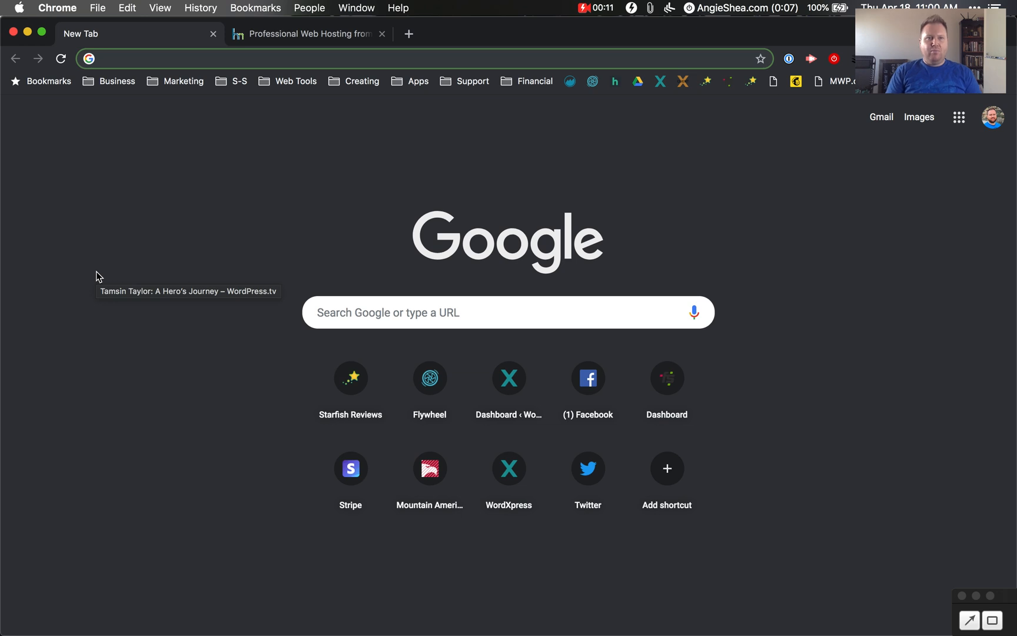
Step: Load westernshooter.com and select the address of the suspicious page it redirects to
{"action": "type", "text": "wester"}
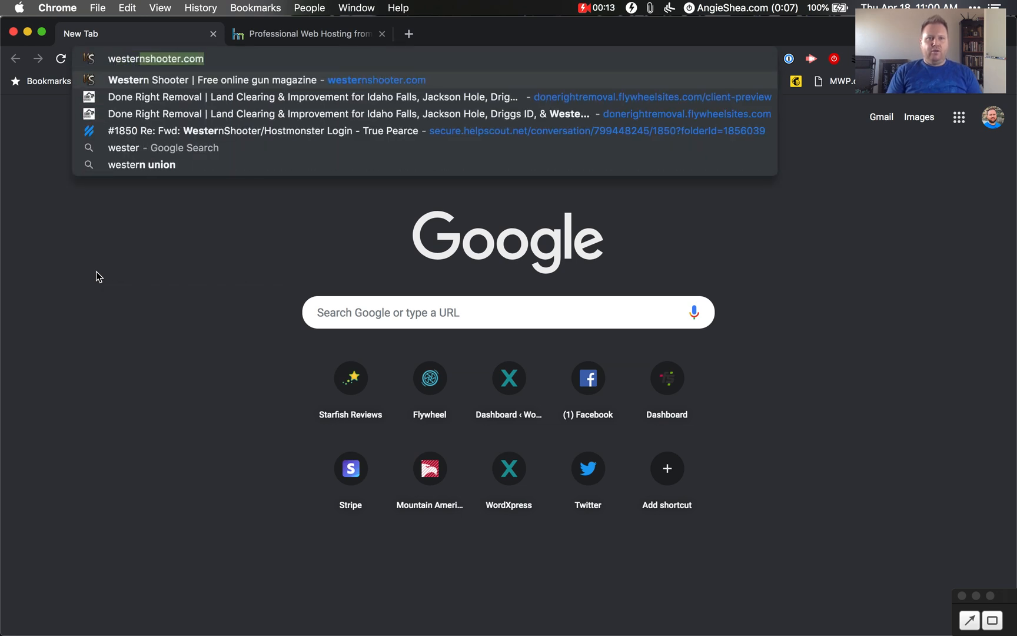
{"action": "key", "text": "Return"}
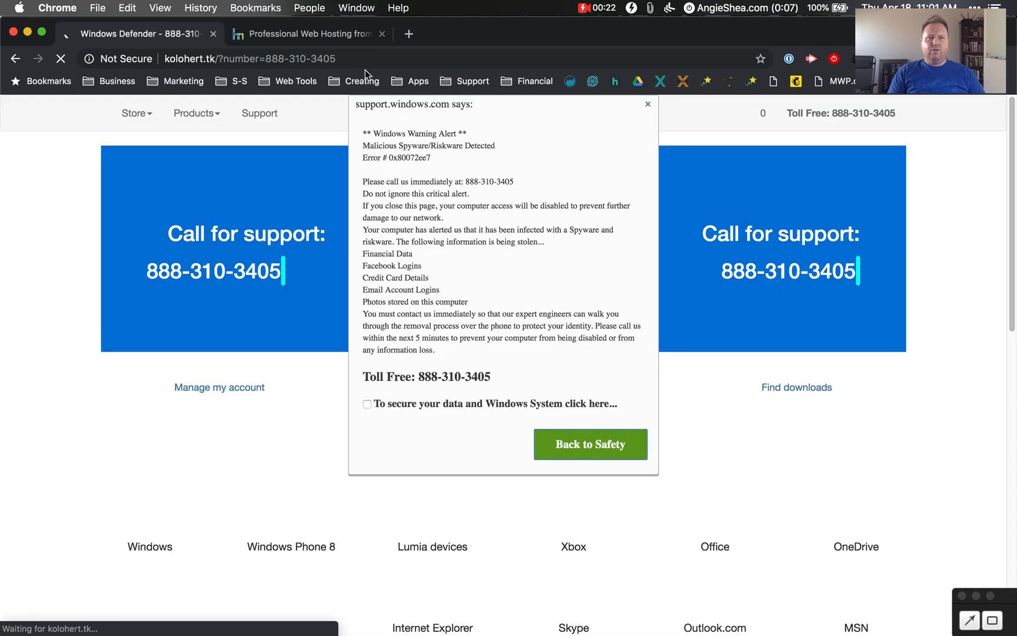
{"action": "left_click", "coordinate": [168, 59]}
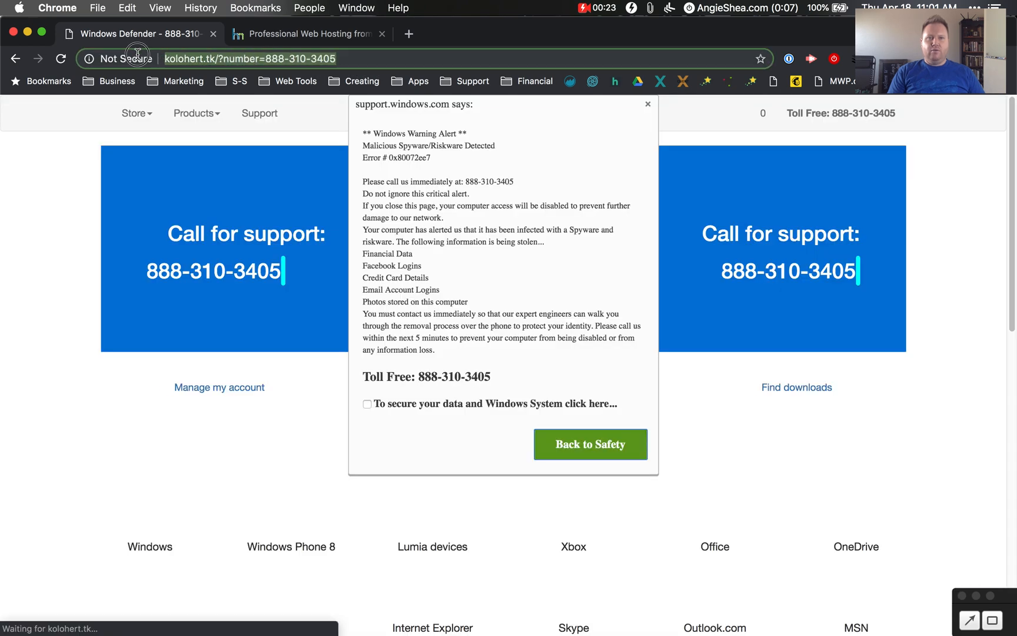
{"action": "left_click", "coordinate": [430, 165]}
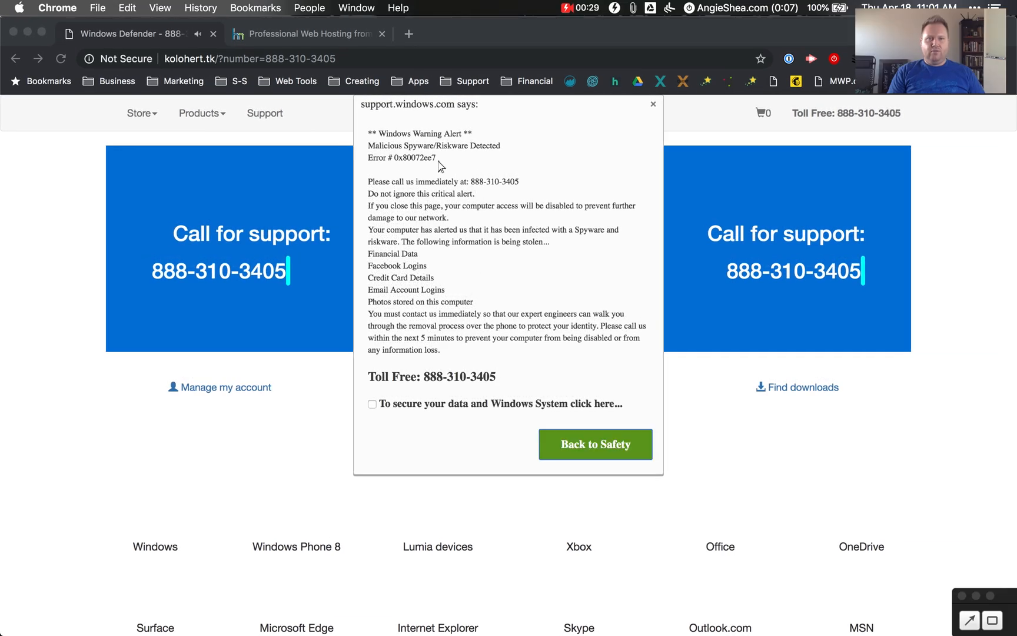
Step: Close the fake System Support Alert popup window with Mission Control, confirming Leave
{"action": "key", "text": "ctrl+Up"}
{"action": "key", "text": "ctrl+Up"}
{"action": "key", "text": "ctrl+Up"}
{"action": "left_click", "coordinate": [283, 208]}
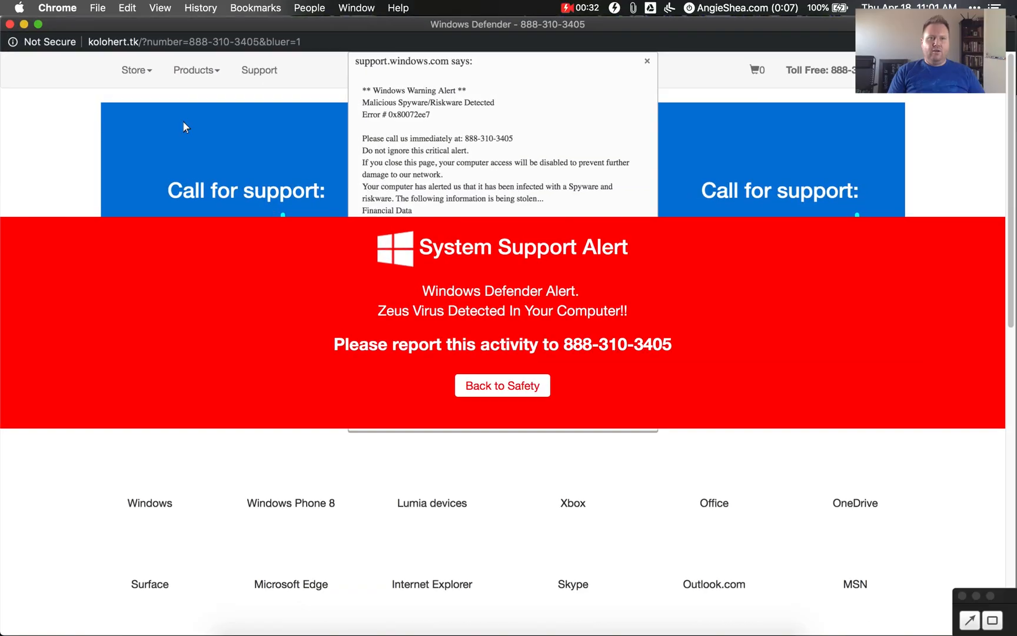
{"action": "left_click", "coordinate": [9, 24]}
{"action": "left_click", "coordinate": [613, 230]}
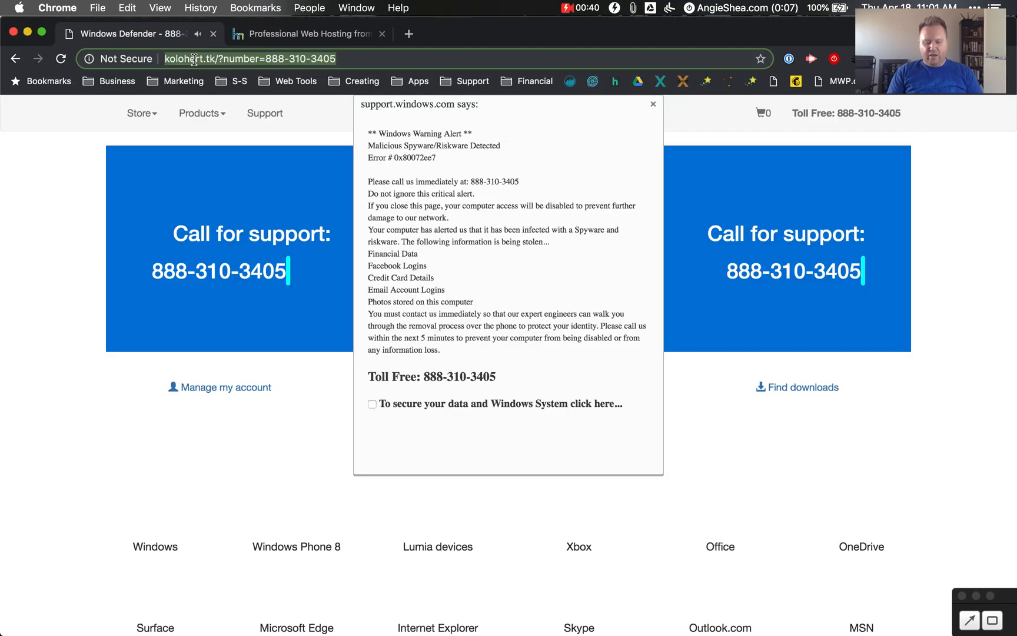
{"action": "type", "text": "www.westernshooter.com"}
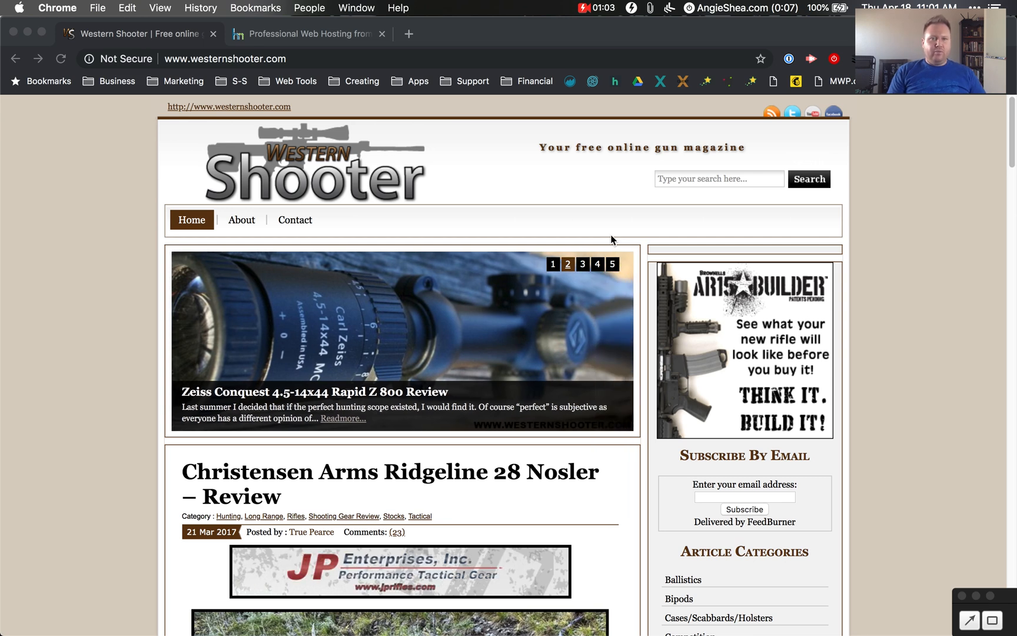
Step: Log in to HostMonster cPanel from the hosting tab, review it, then return to Western Shooter
{"action": "left_click", "coordinate": [305, 35]}
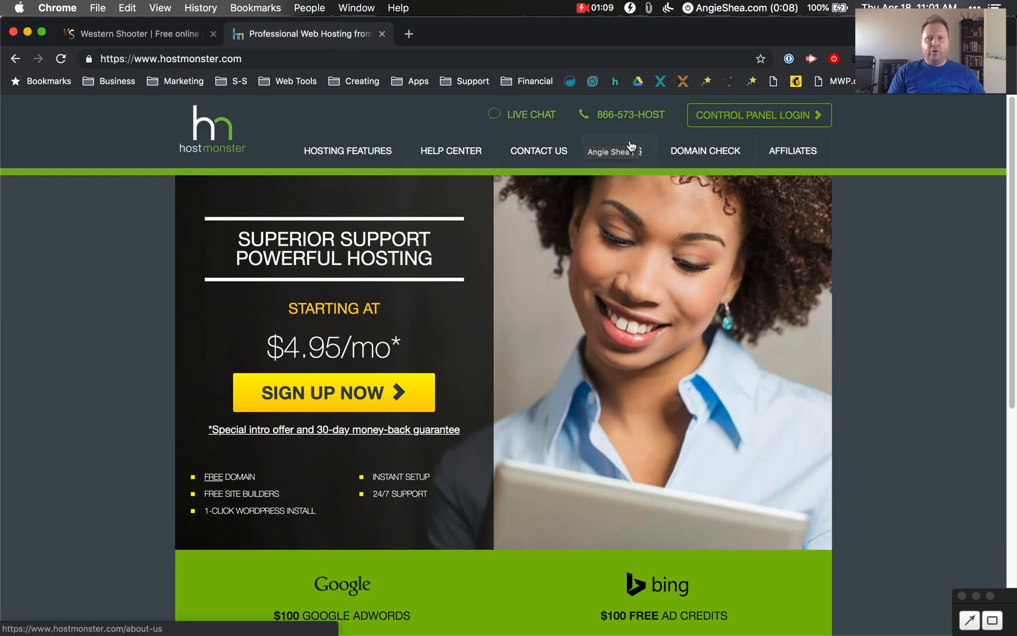
{"action": "left_click", "coordinate": [737, 123]}
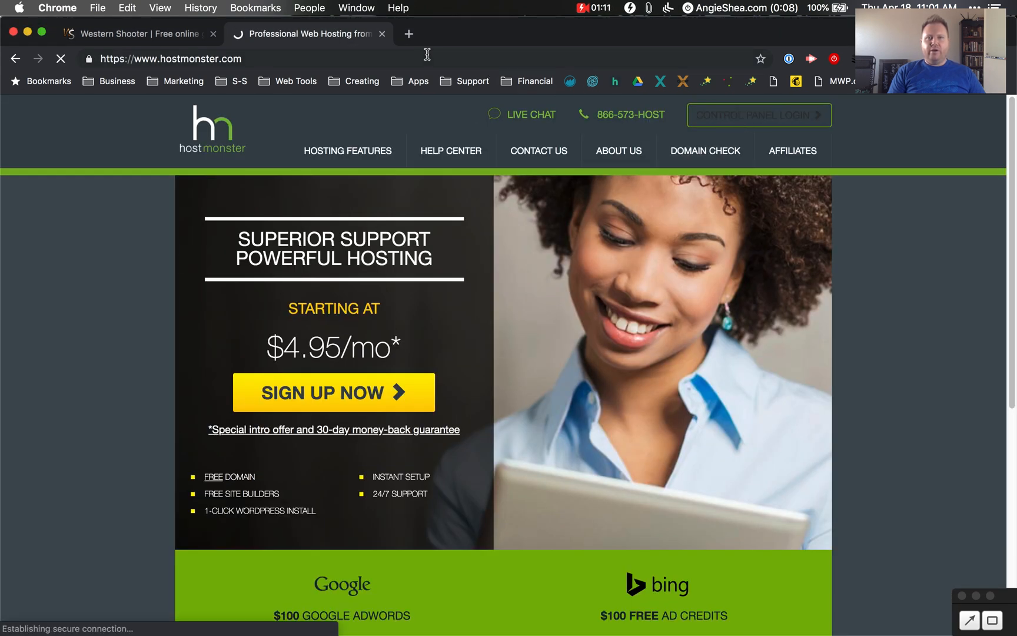
{"action": "left_click", "coordinate": [593, 8]}
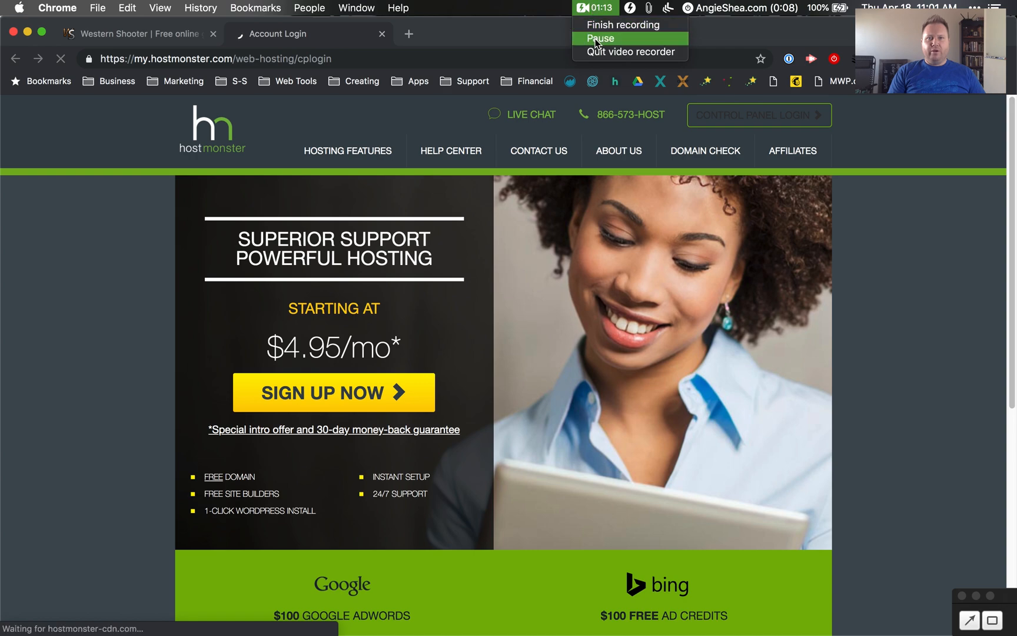
{"action": "left_click", "coordinate": [949, 313]}
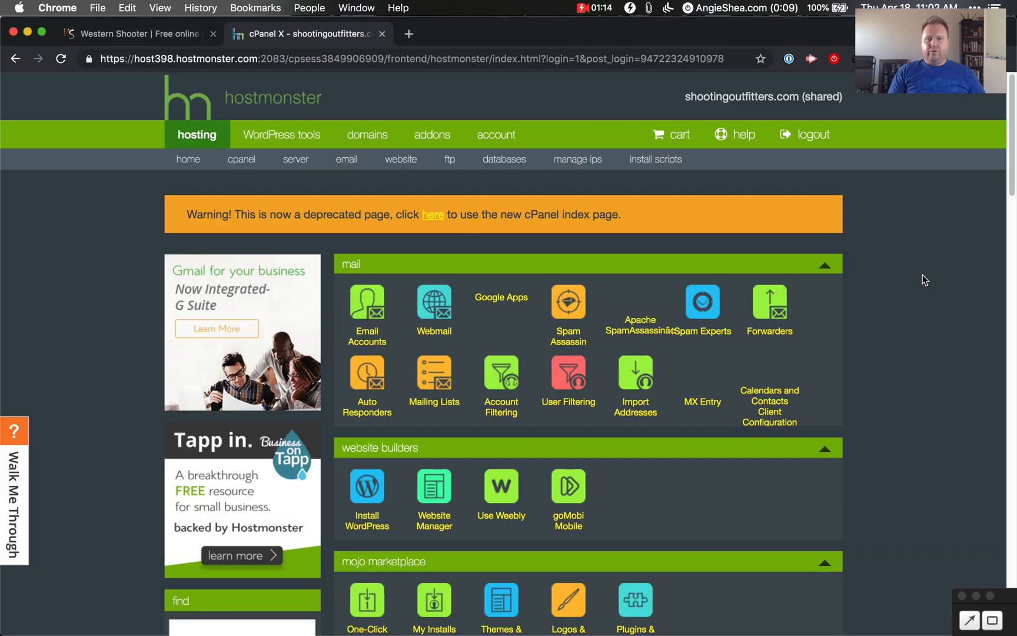
{"action": "scroll", "coordinate": [89, 344], "scroll_direction": "down", "scroll_amount": 20}
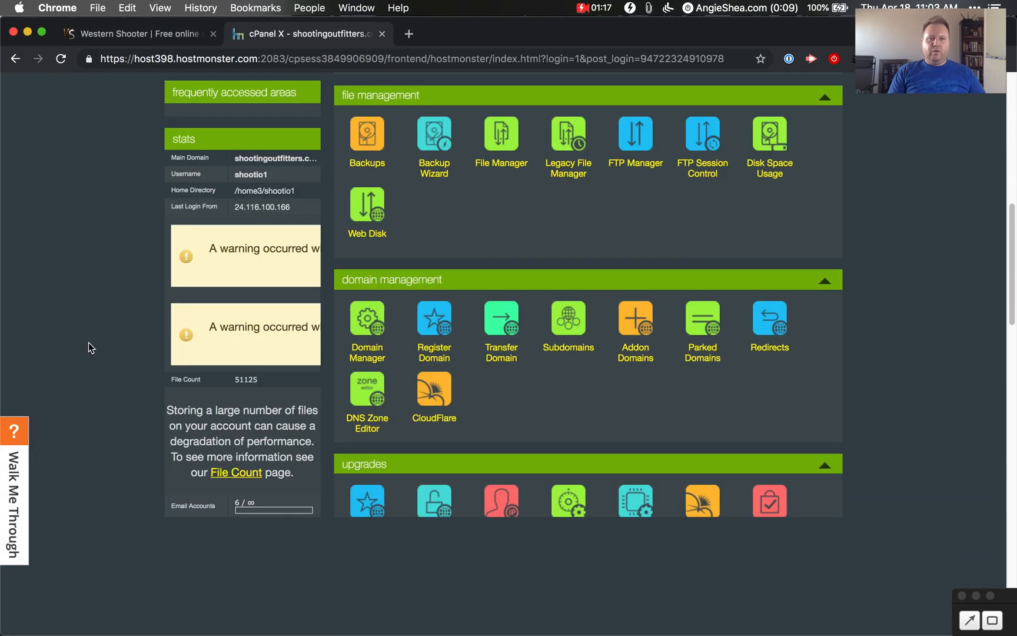
{"action": "scroll", "coordinate": [88, 344], "scroll_direction": "up", "scroll_amount": 20}
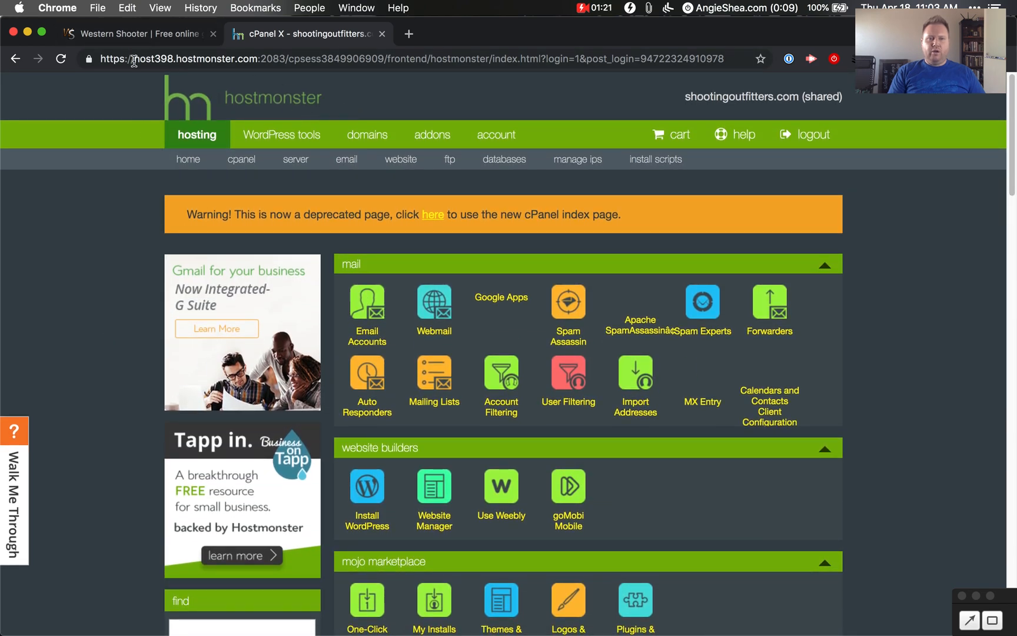
{"action": "left_click", "coordinate": [133, 39]}
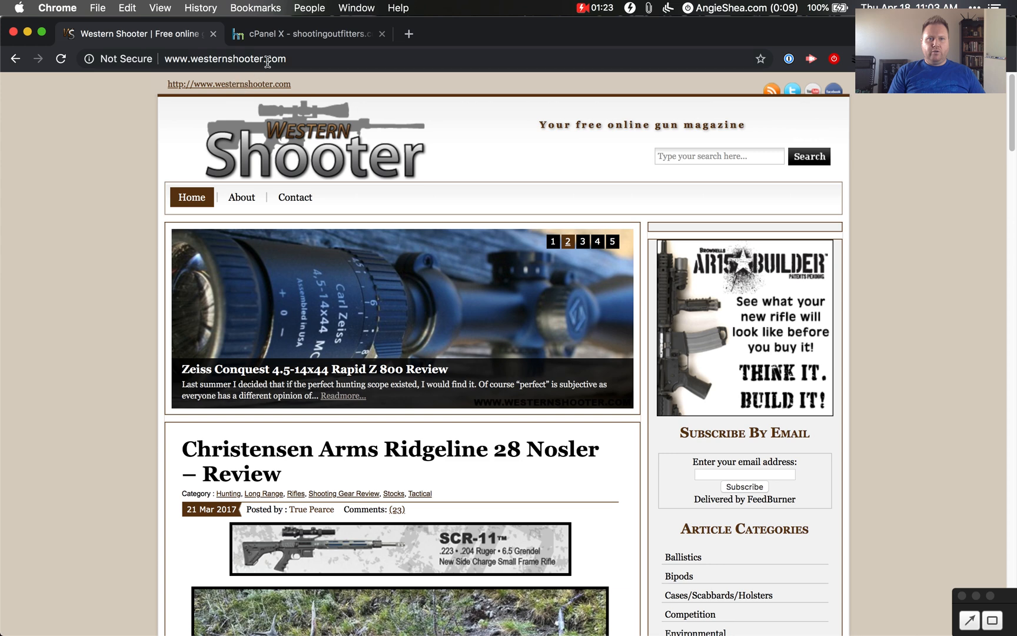
Step: Load the site's /wp-admin/ page and log in to WordPress
{"action": "left_click", "coordinate": [326, 61]}
{"action": "type", "text": "/wp-adm"}
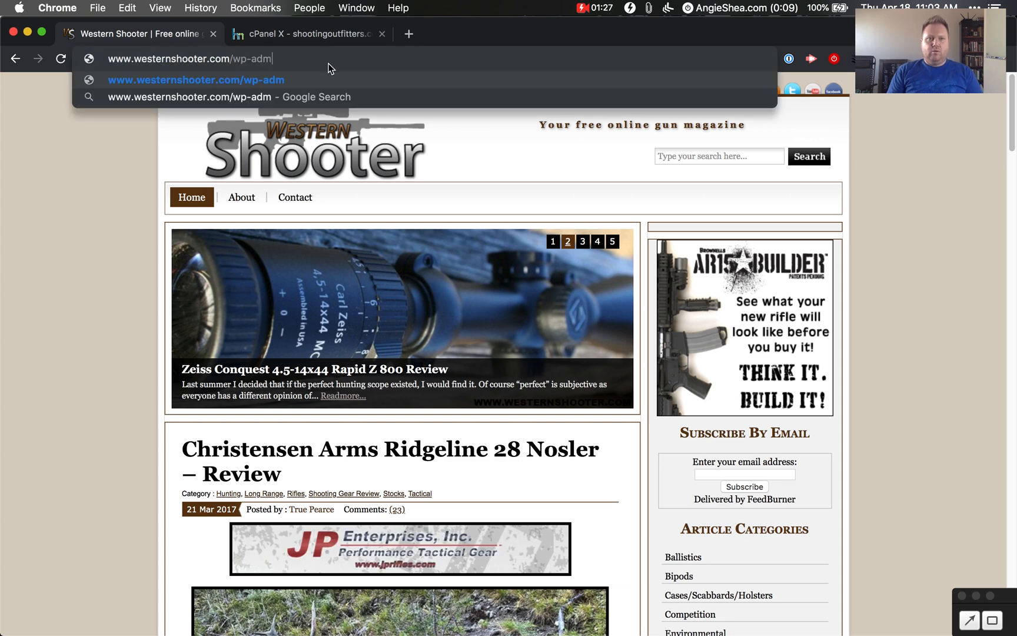
{"action": "type", "text": "in/"}
{"action": "key", "text": "Return"}
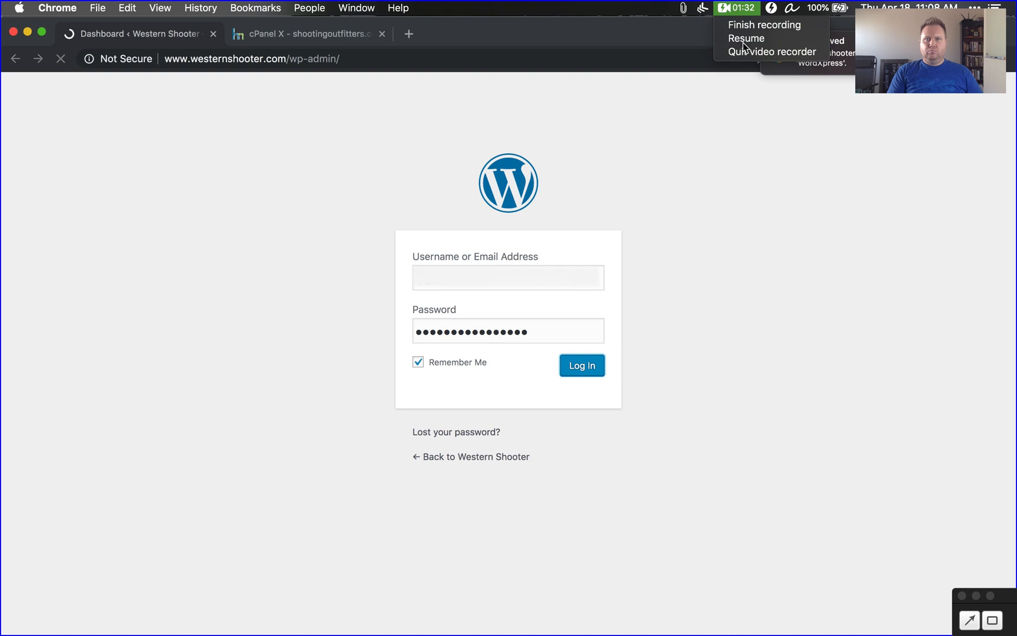
{"action": "left_click", "coordinate": [742, 42]}
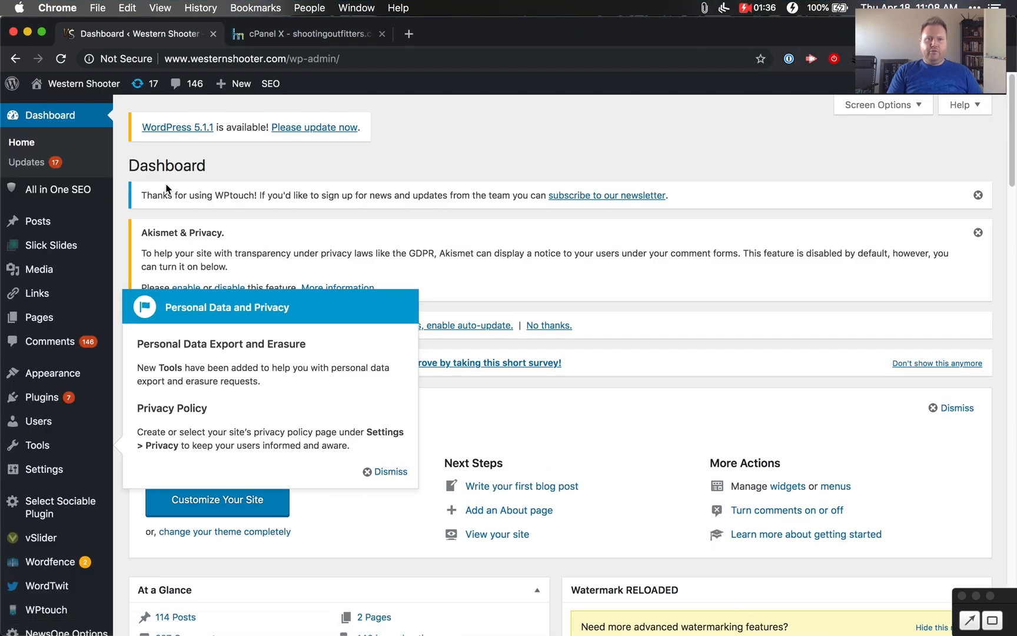
Step: Dismiss the Personal Data and Privacy notice and scroll through the Dashboard's update notices
{"action": "left_click", "coordinate": [389, 472]}
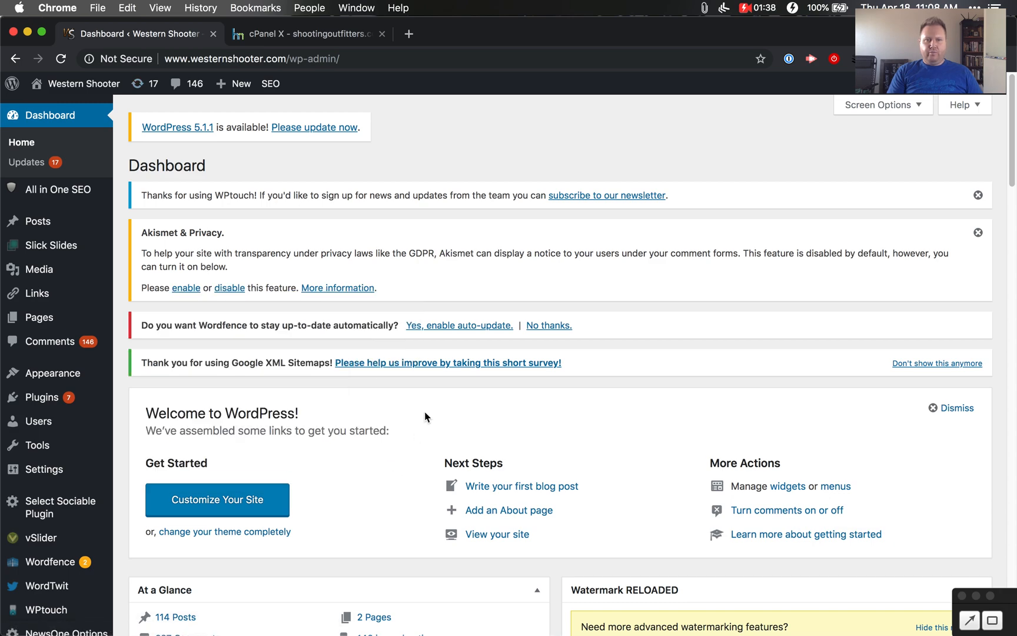
{"action": "scroll", "coordinate": [424, 412], "scroll_direction": "down", "scroll_amount": 6}
{"action": "scroll", "coordinate": [424, 411], "scroll_direction": "down", "scroll_amount": 12}
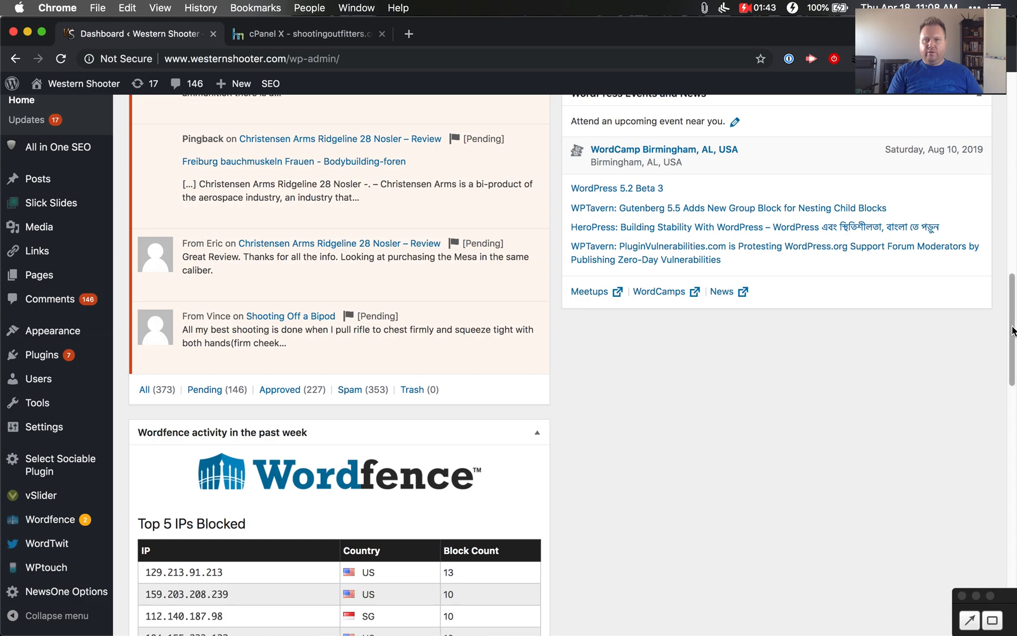
{"action": "scroll", "coordinate": [1010, 353], "scroll_direction": "down", "scroll_amount": 15}
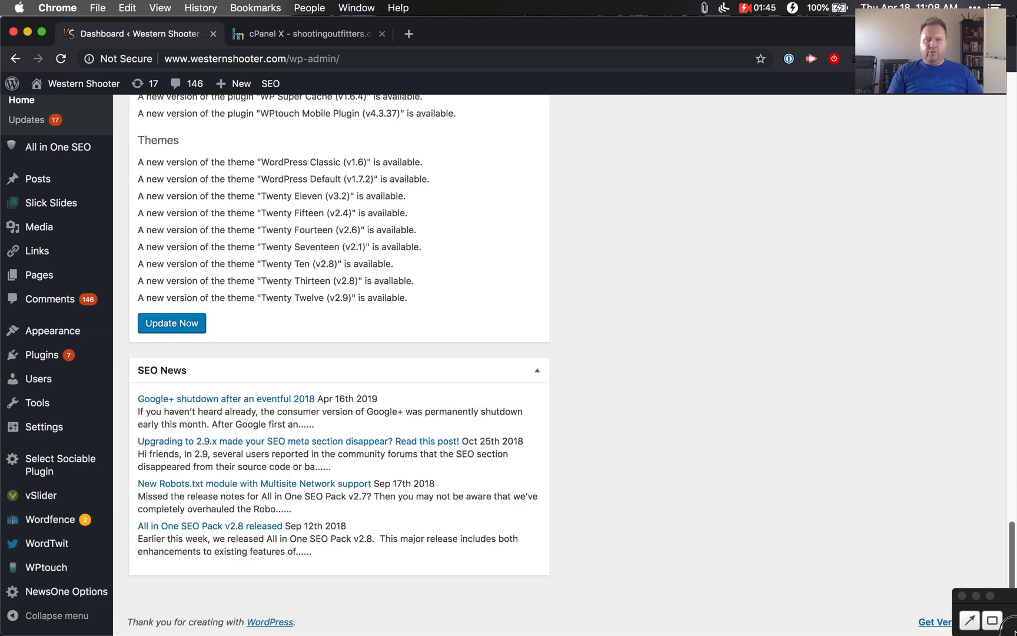
{"action": "scroll", "coordinate": [995, 230], "scroll_direction": "up", "scroll_amount": 20}
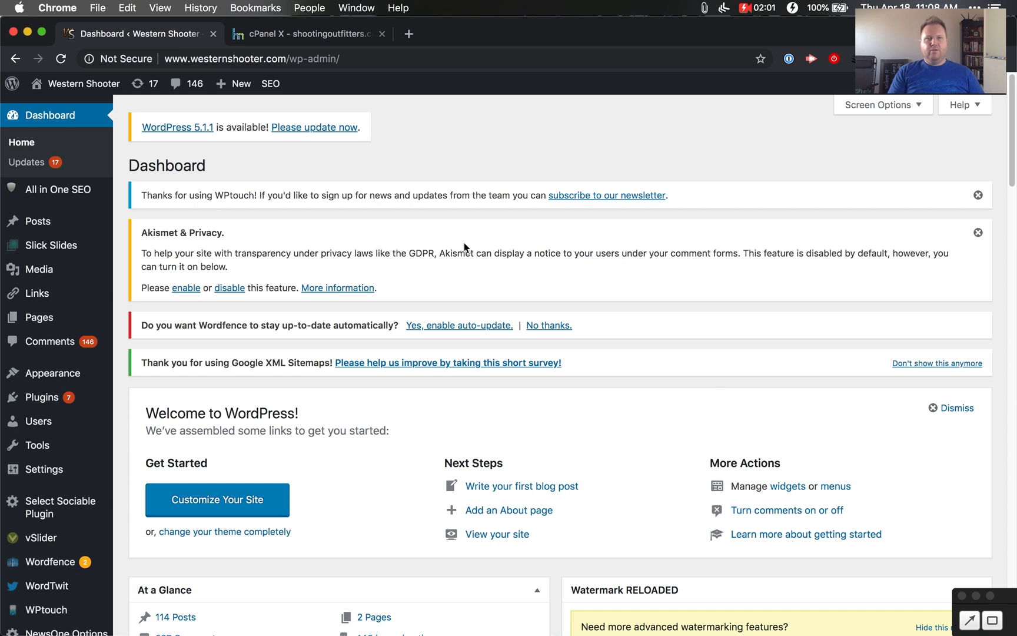
Step: Switch to the HostMonster cPanel dashboard and scroll through it
{"action": "left_click", "coordinate": [306, 36]}
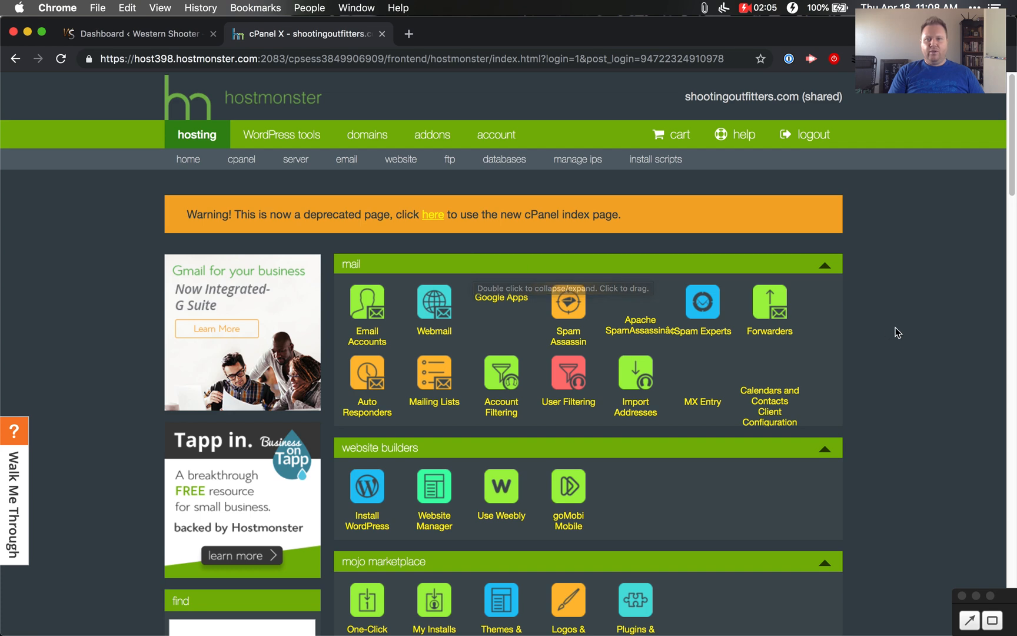
{"action": "scroll", "coordinate": [844, 412], "scroll_direction": "down", "scroll_amount": 4}
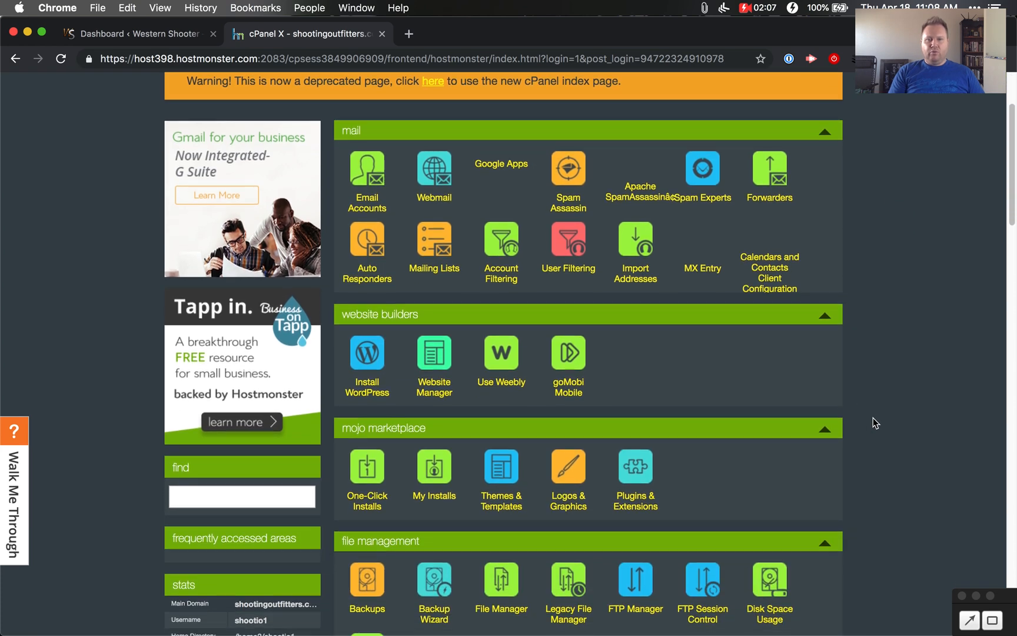
{"action": "scroll", "coordinate": [858, 412], "scroll_direction": "down", "scroll_amount": 4}
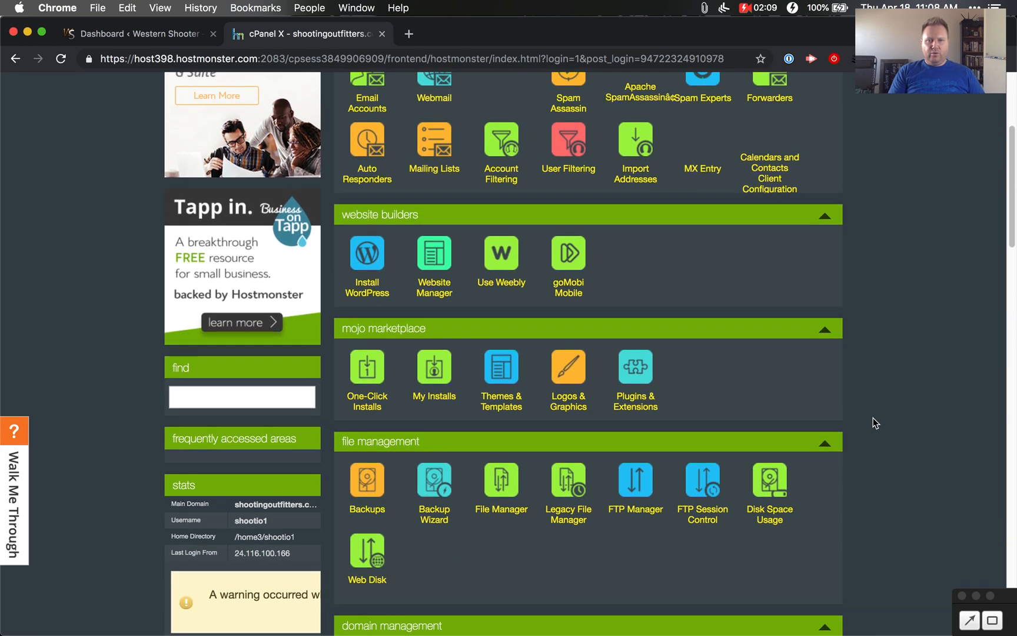
{"action": "scroll", "coordinate": [874, 418], "scroll_direction": "up", "scroll_amount": 1}
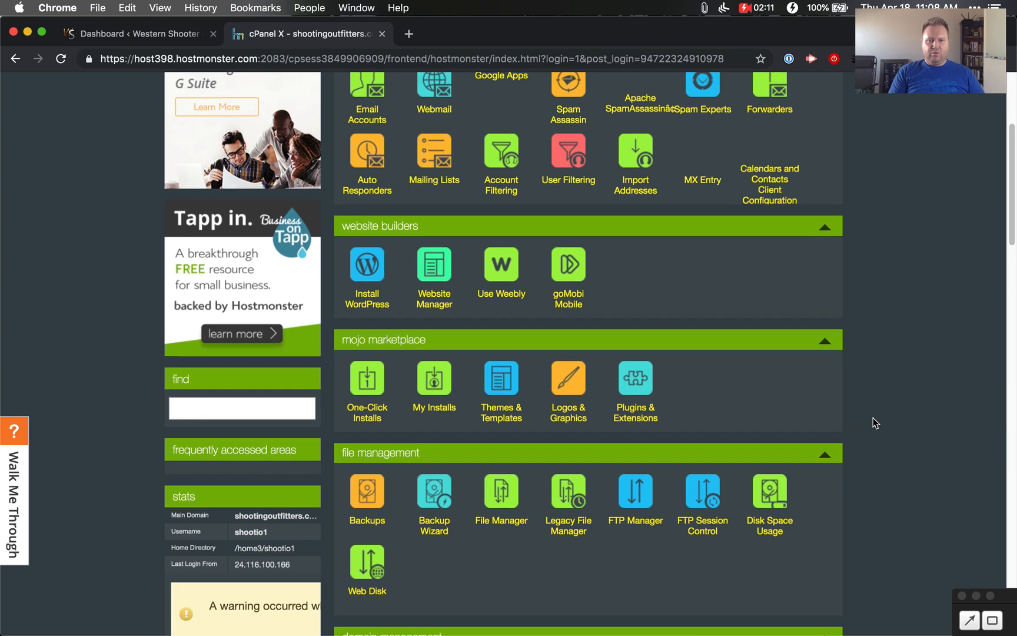
Step: Open File Manager, expand public_ftp's incoming folder, and review the public_html file listing
{"action": "left_click", "coordinate": [498, 496]}
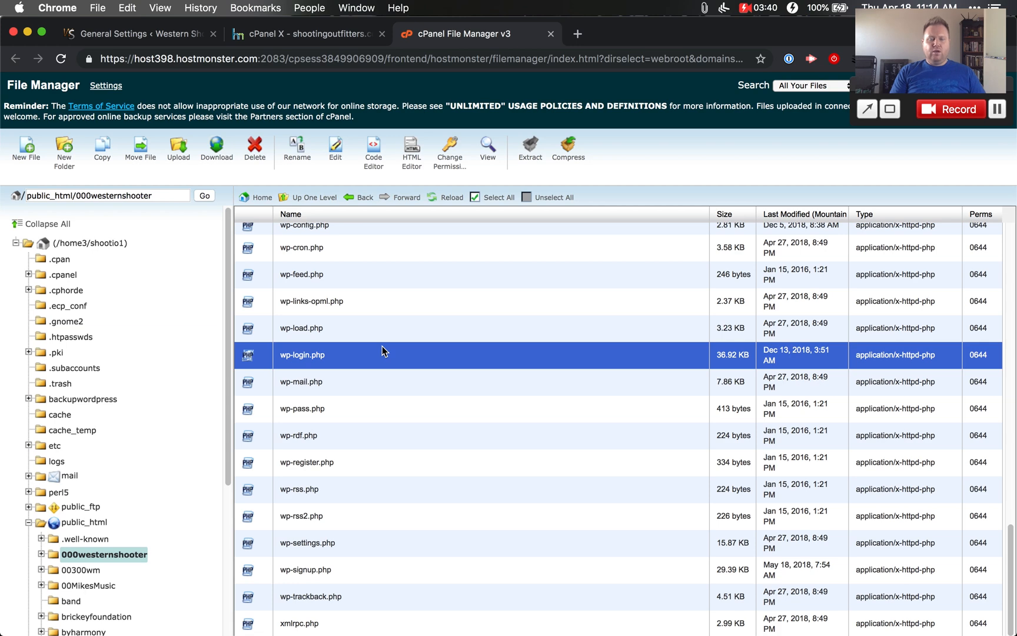
{"action": "scroll", "coordinate": [382, 350], "scroll_direction": "up", "scroll_amount": 10}
{"action": "scroll", "coordinate": [382, 350], "scroll_direction": "up", "scroll_amount": 15}
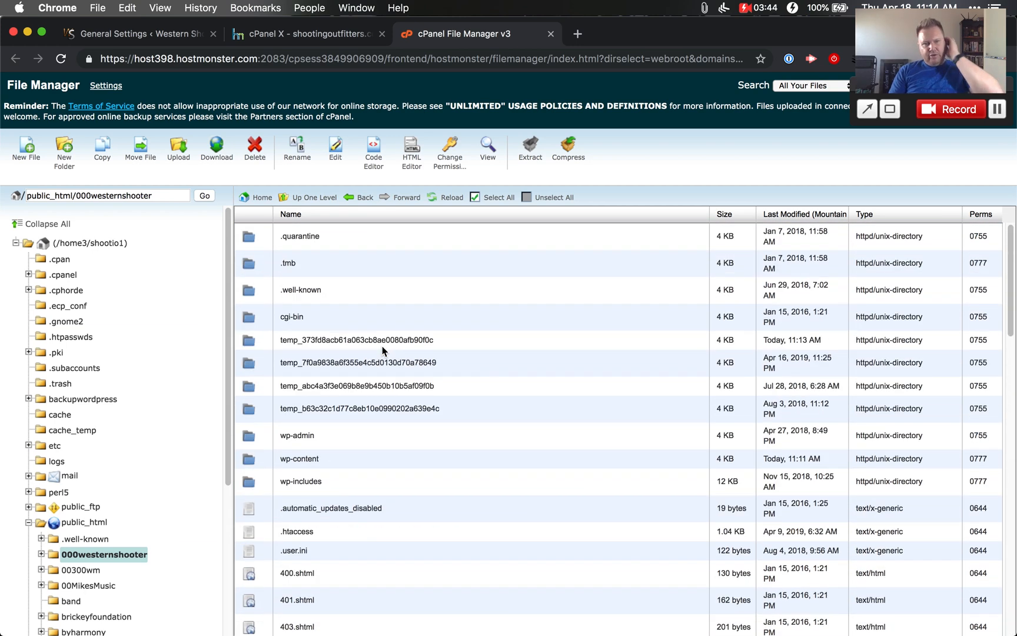
{"action": "scroll", "coordinate": [115, 533], "scroll_direction": "down", "scroll_amount": 8}
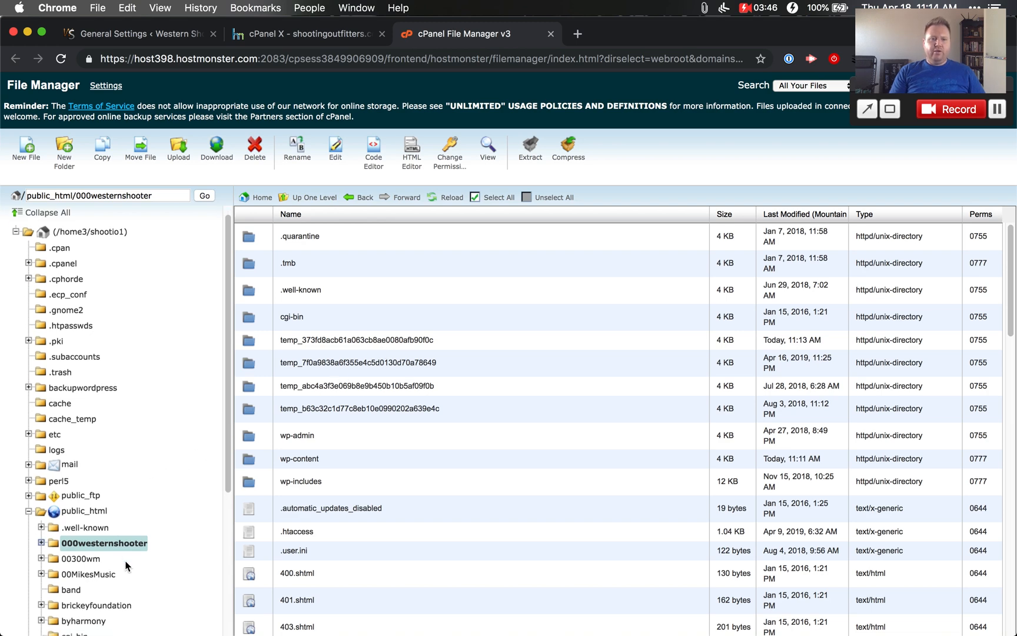
{"action": "scroll", "coordinate": [93, 384], "scroll_direction": "up", "scroll_amount": 1}
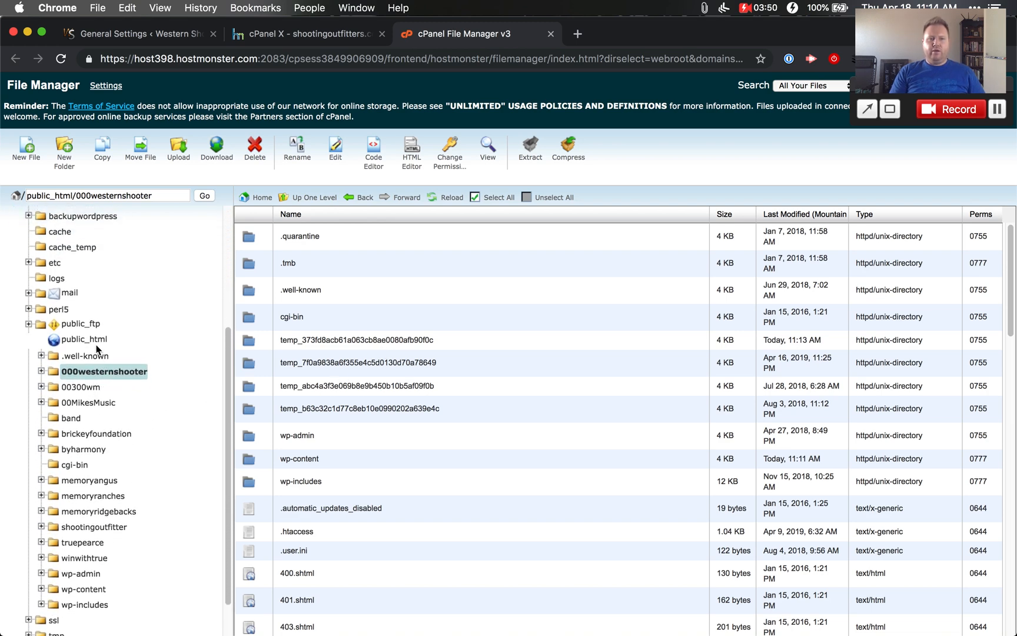
{"action": "left_click", "coordinate": [80, 324]}
{"action": "left_click", "coordinate": [88, 341]}
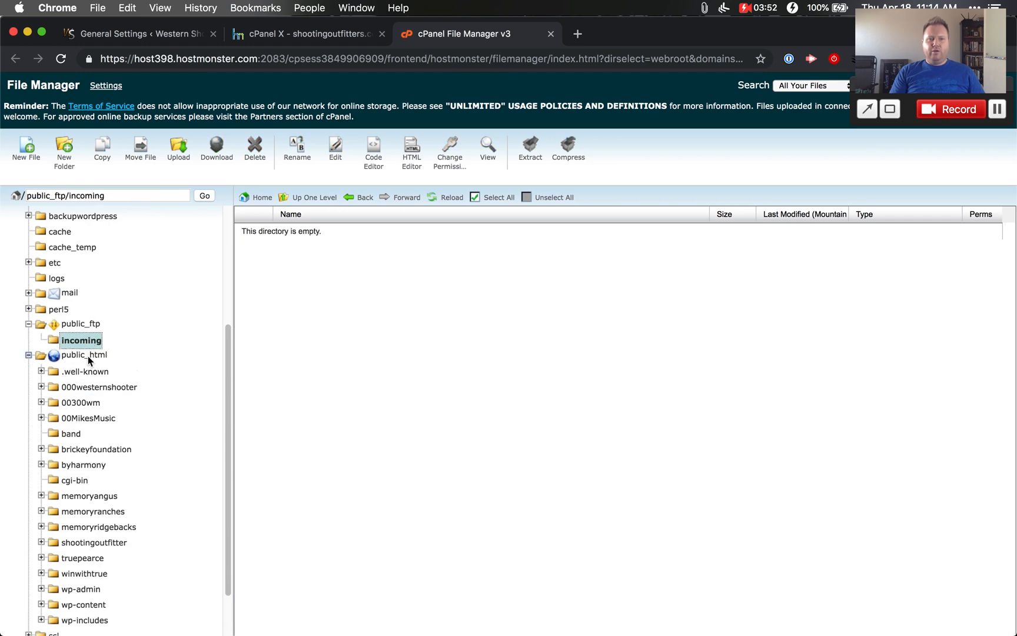
{"action": "left_click", "coordinate": [87, 355]}
{"action": "scroll", "coordinate": [361, 522], "scroll_direction": "down", "scroll_amount": 15}
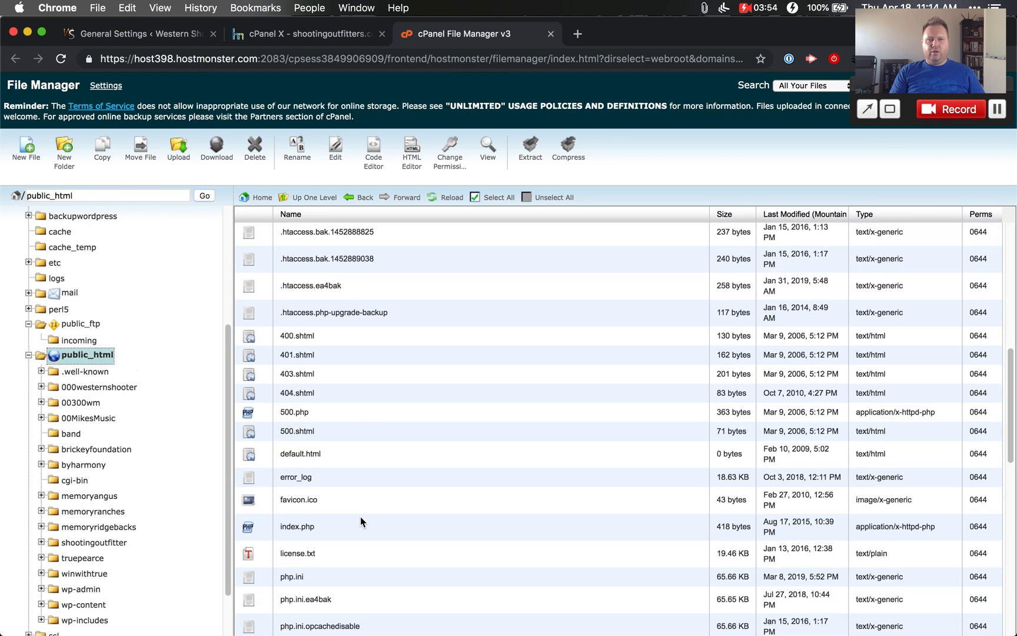
{"action": "scroll", "coordinate": [361, 522], "scroll_direction": "up", "scroll_amount": 15}
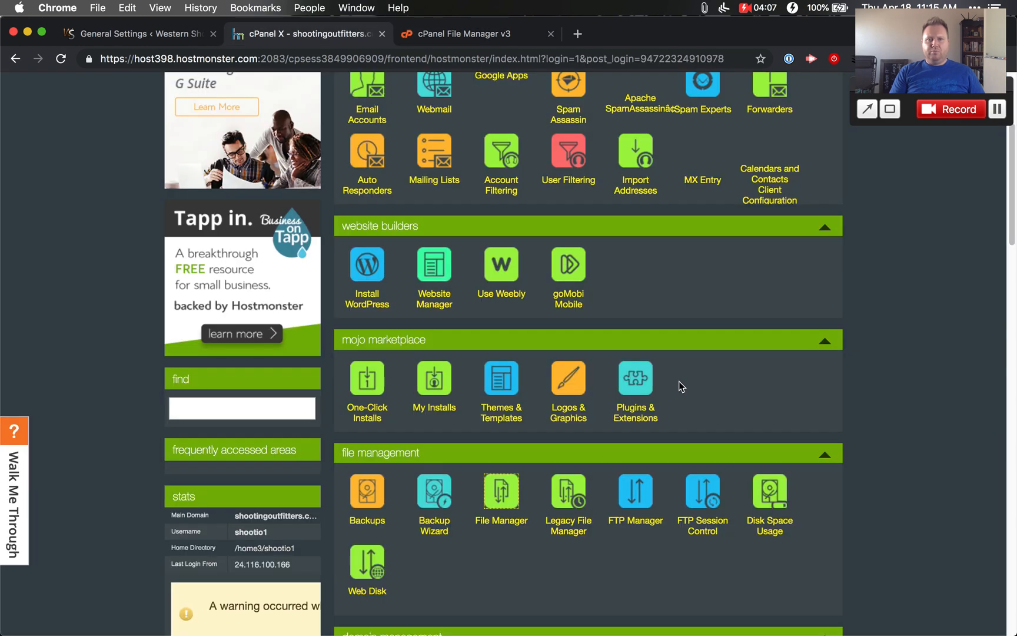
{"action": "scroll", "coordinate": [679, 381], "scroll_direction": "up", "scroll_amount": 5}
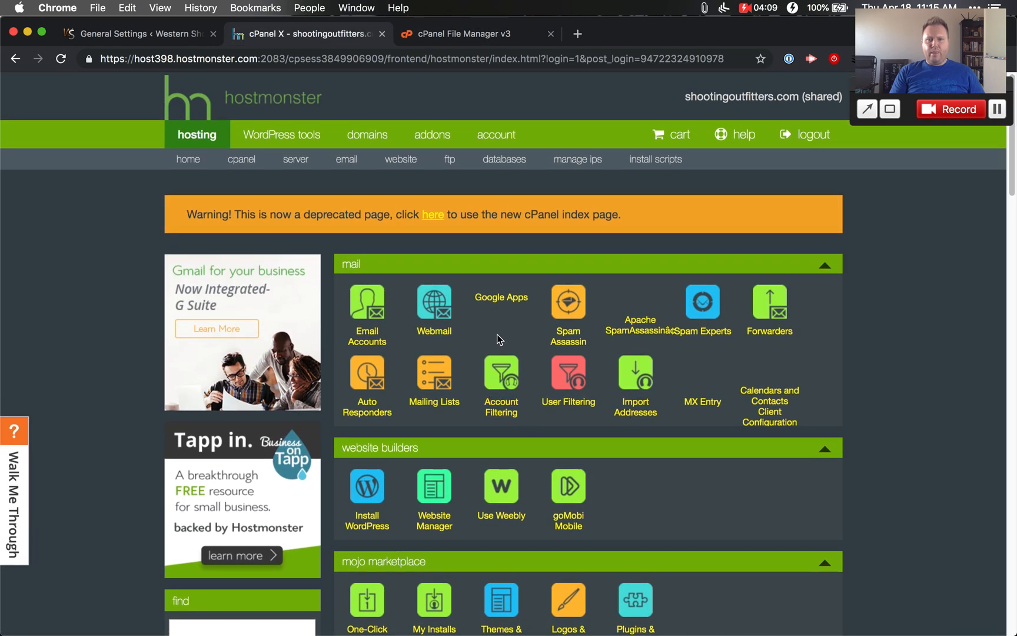
Step: Load the Sucuri SiteCheck scanner in a new tab
{"action": "scroll", "coordinate": [494, 316], "scroll_direction": "down", "scroll_amount": 5}
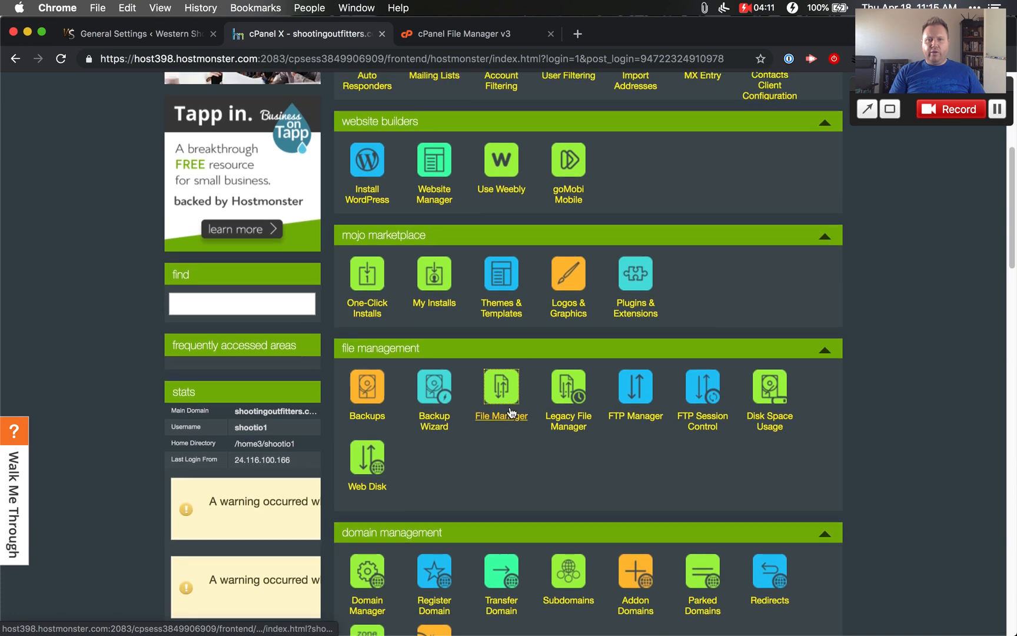
{"action": "scroll", "coordinate": [504, 415], "scroll_direction": "up", "scroll_amount": 3}
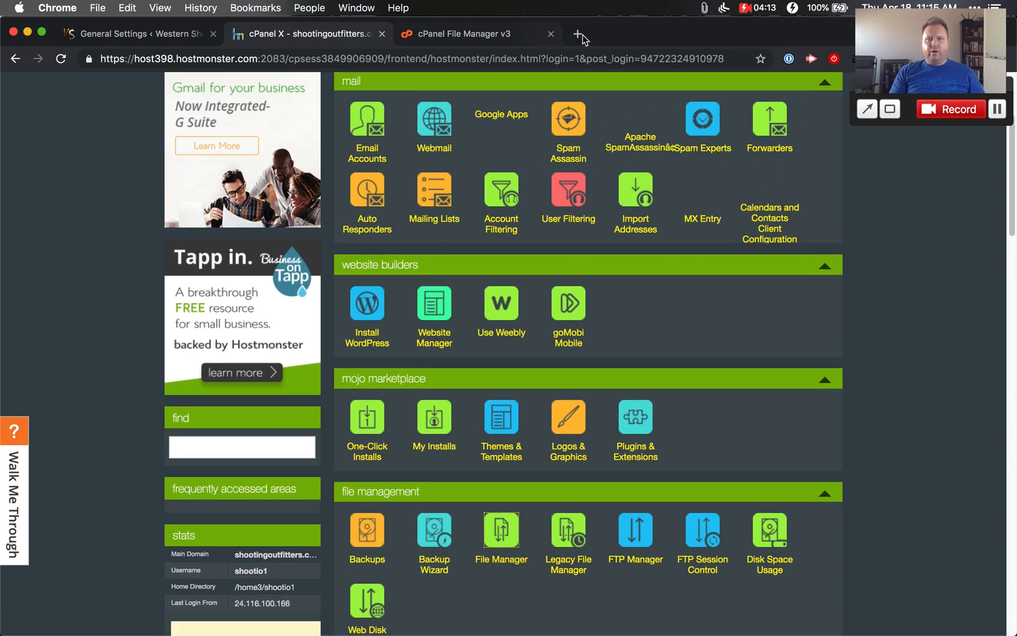
{"action": "left_click", "coordinate": [578, 34]}
{"action": "type", "text": "sucuri.net/website-security-platform/signup"}
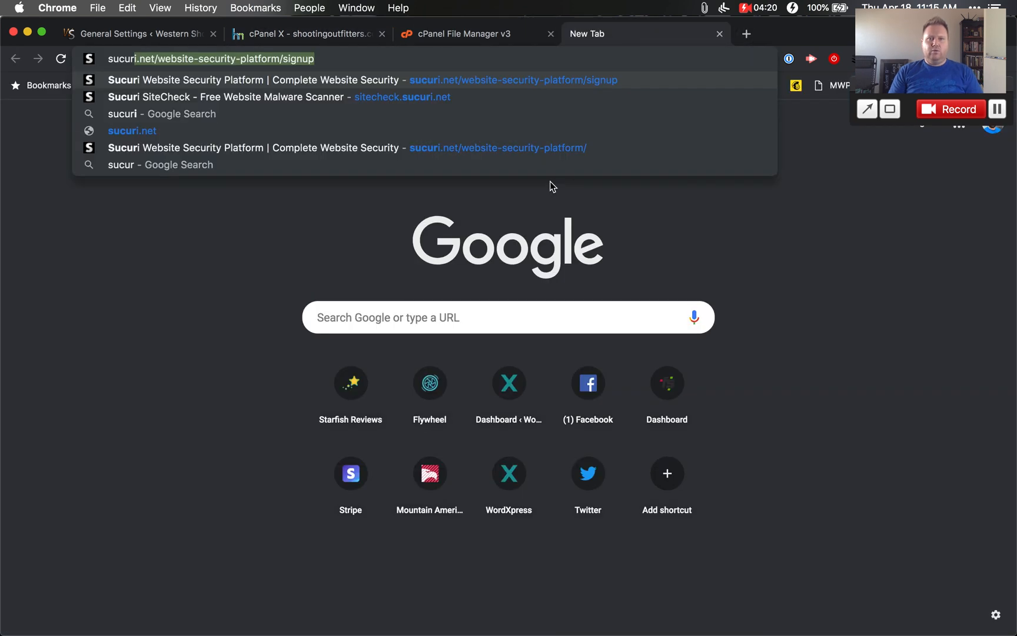
{"action": "key", "text": "Down"}
{"action": "key", "text": "Return"}
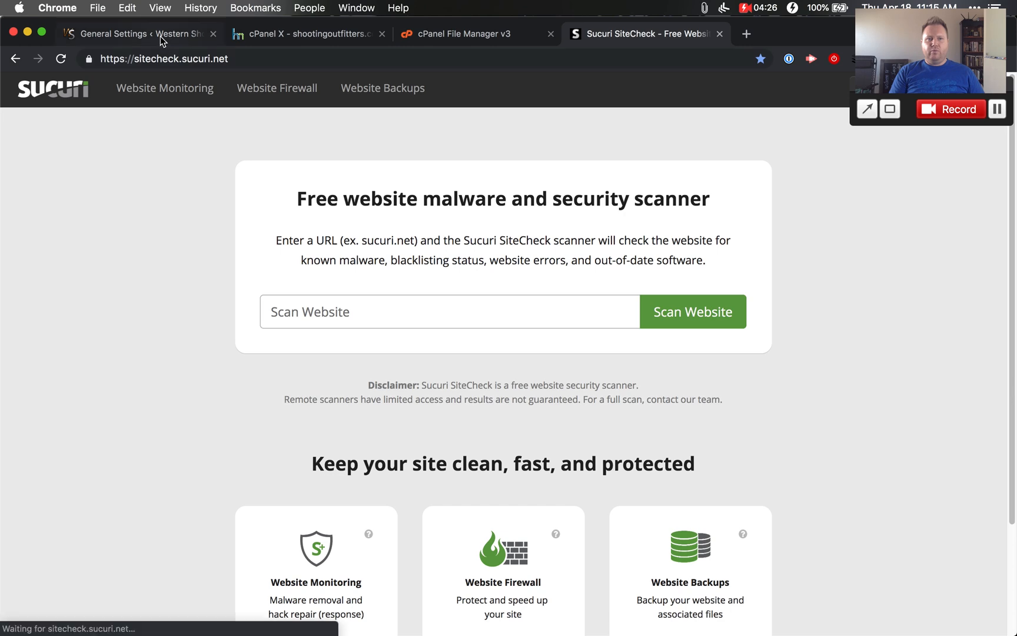
Step: Copy the site address from WordPress General Settings, paste it into SiteCheck, and scan
{"action": "left_click", "coordinate": [160, 33]}
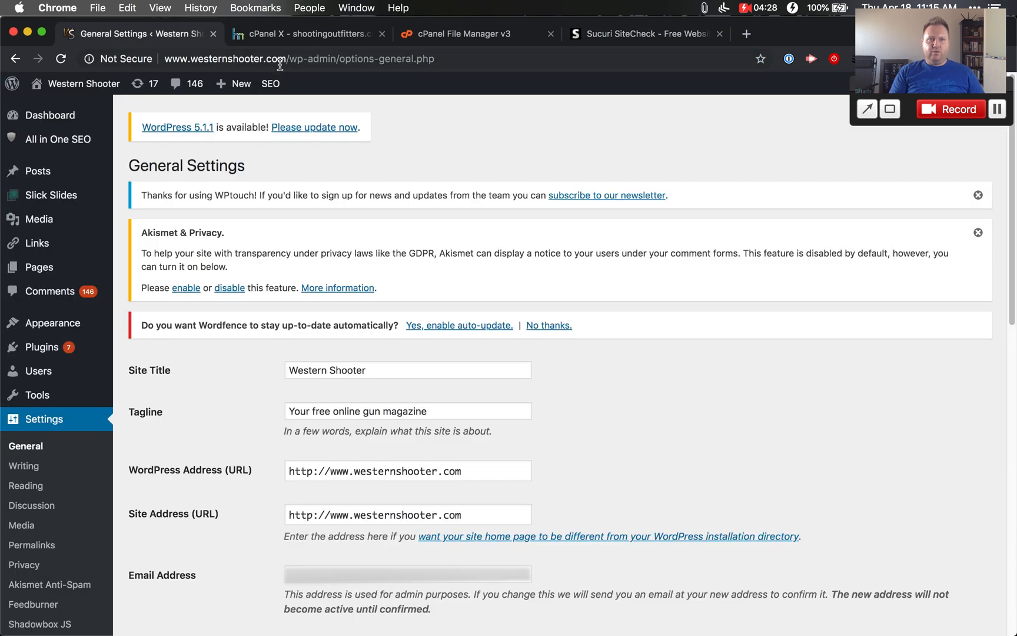
{"action": "left_click_drag", "start_coordinate": [285, 59], "coordinate": [136, 47]}
{"action": "key", "text": "super+c"}
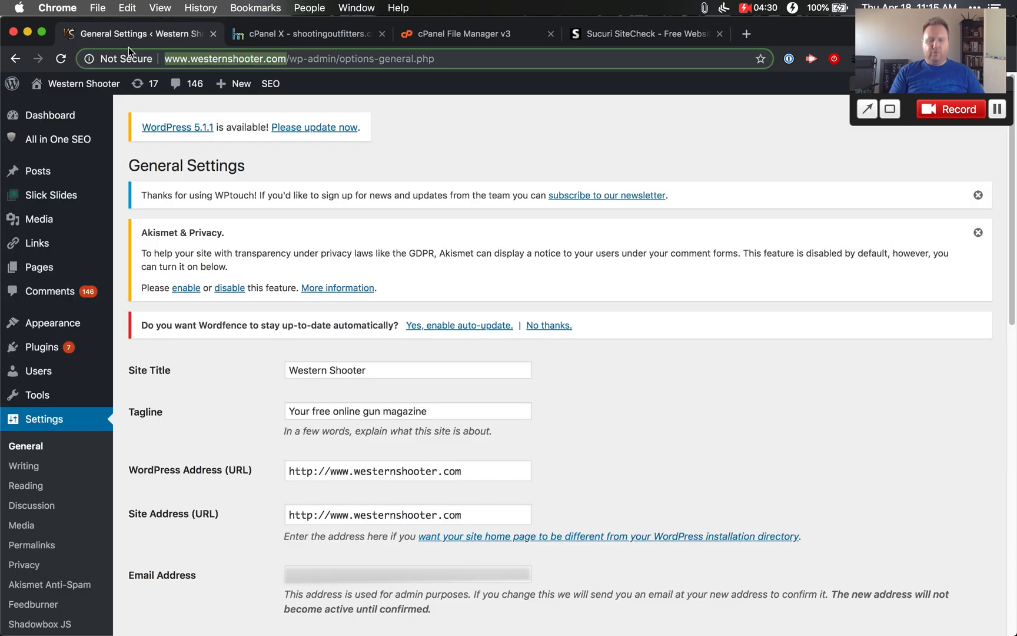
{"action": "left_click", "coordinate": [655, 29]}
{"action": "key", "text": "super+v"}
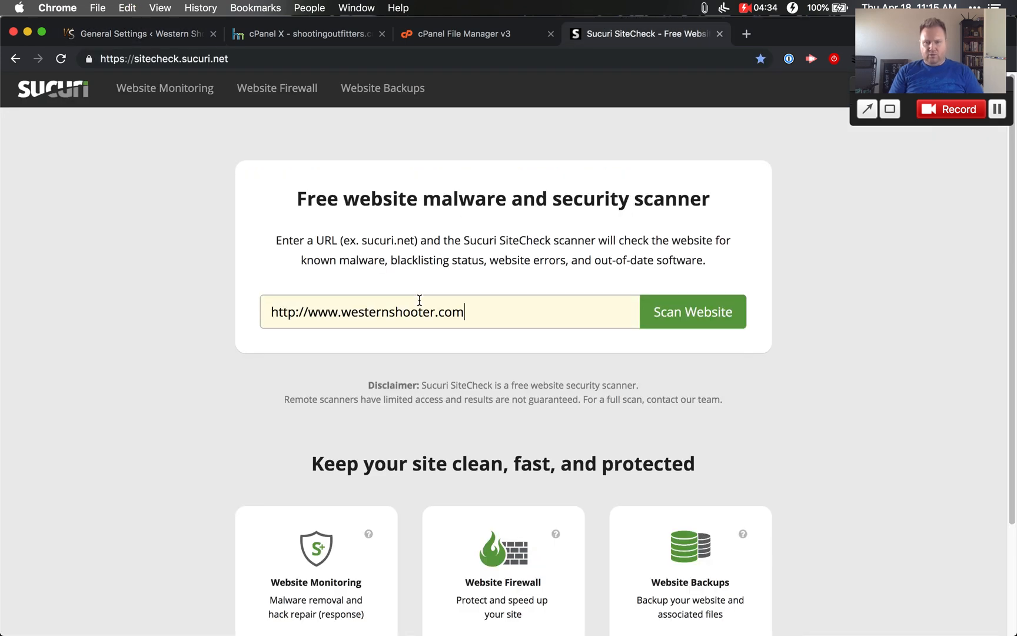
{"action": "left_click", "coordinate": [719, 315]}
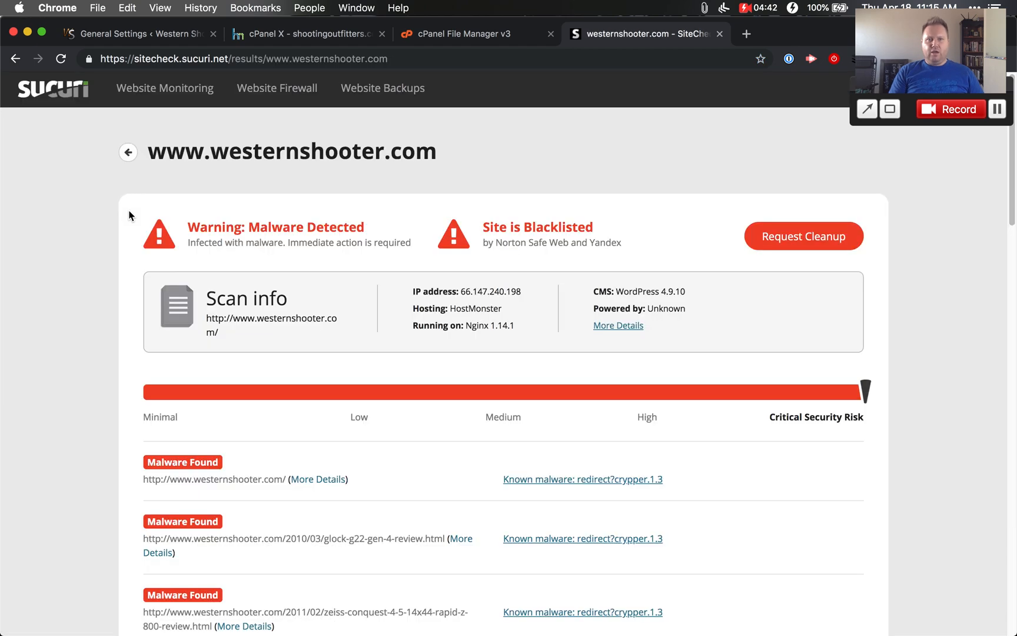
{"action": "scroll", "coordinate": [47, 402], "scroll_direction": "down", "scroll_amount": 5}
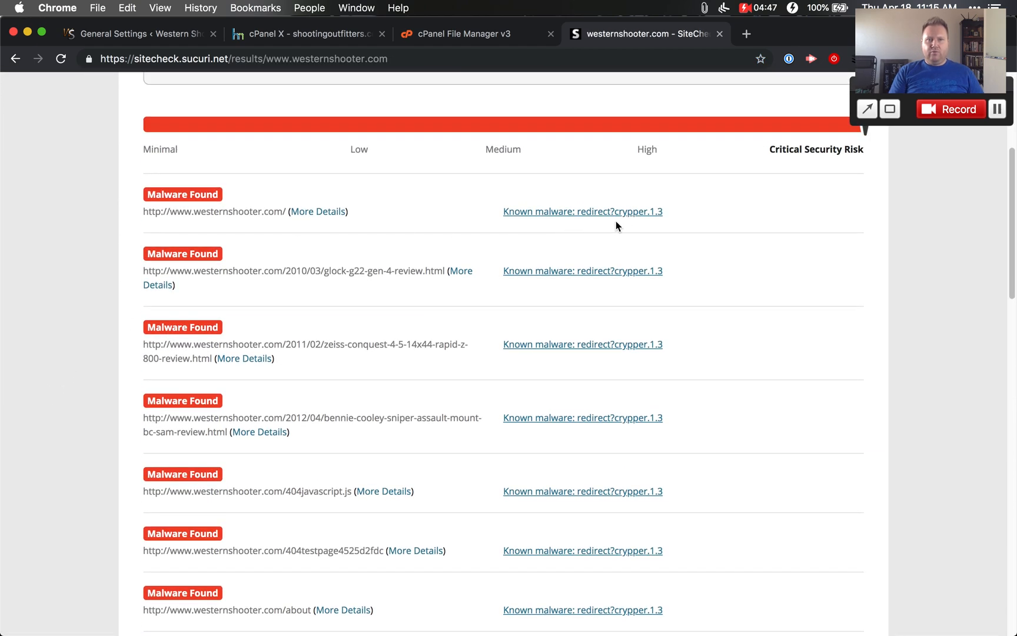
{"action": "scroll", "coordinate": [667, 399], "scroll_direction": "down", "scroll_amount": 2}
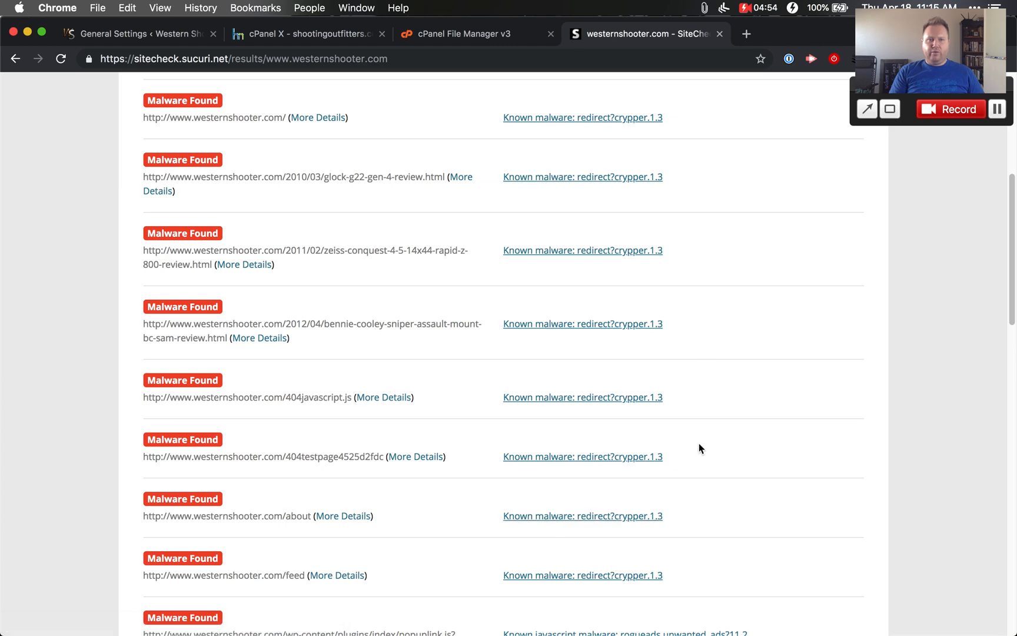
{"action": "scroll", "coordinate": [699, 445], "scroll_direction": "down", "scroll_amount": 10}
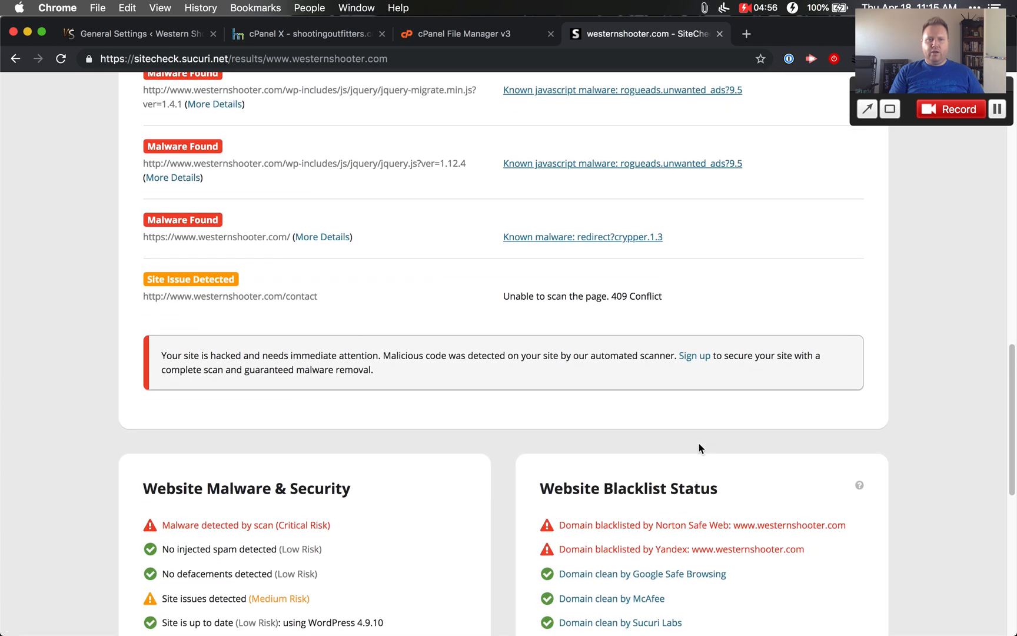
{"action": "scroll", "coordinate": [698, 447], "scroll_direction": "up", "scroll_amount": 4}
{"action": "scroll", "coordinate": [699, 442], "scroll_direction": "up", "scroll_amount": 12}
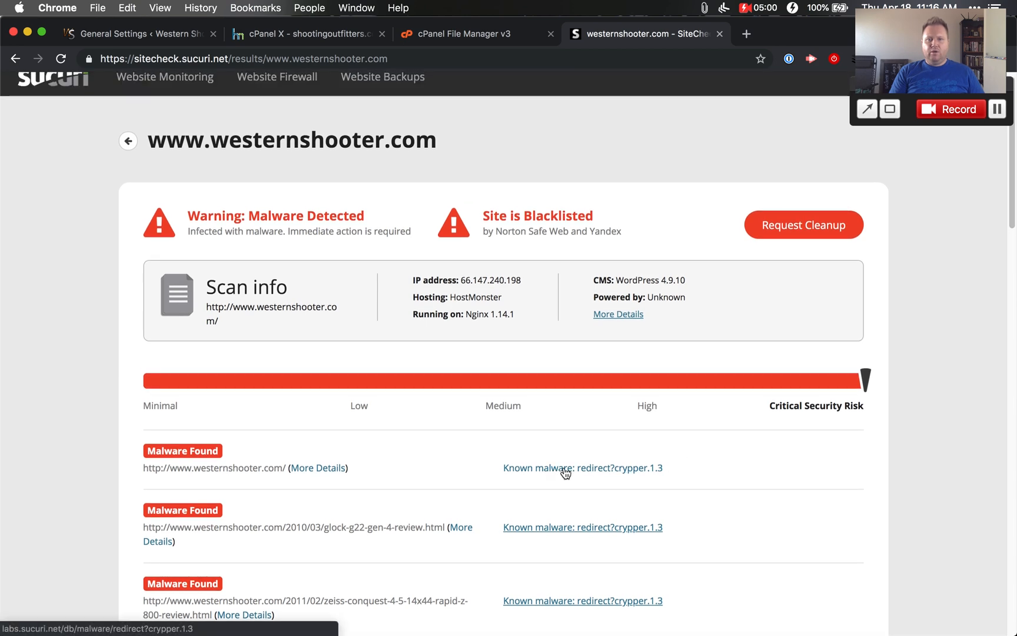
{"action": "left_click", "coordinate": [565, 470]}
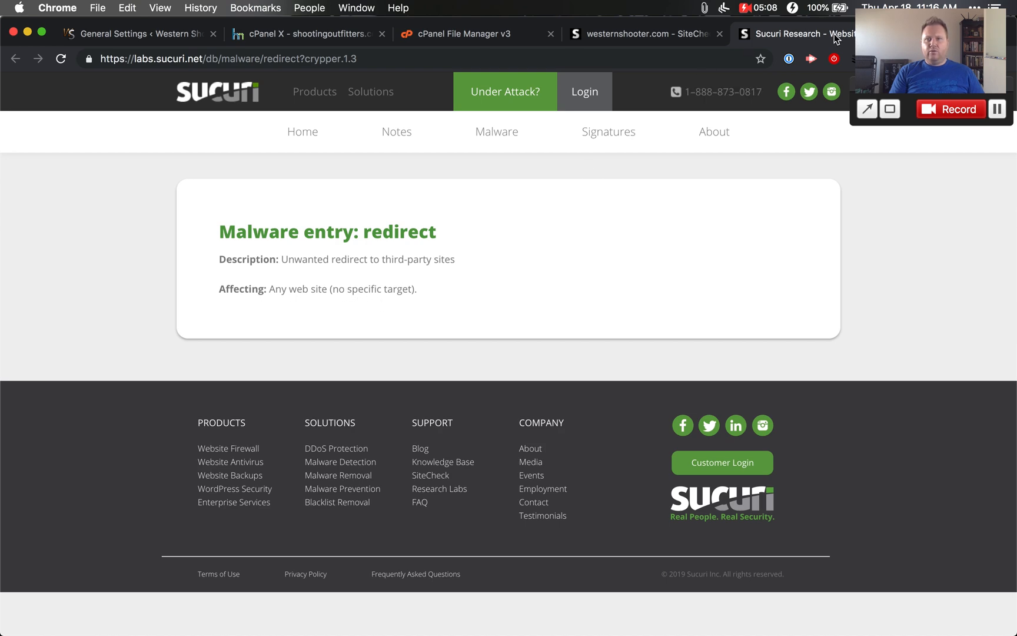
{"action": "key", "text": "super+w"}
{"action": "scroll", "coordinate": [611, 396], "scroll_direction": "down", "scroll_amount": 2}
{"action": "scroll", "coordinate": [610, 398], "scroll_direction": "down", "scroll_amount": 10}
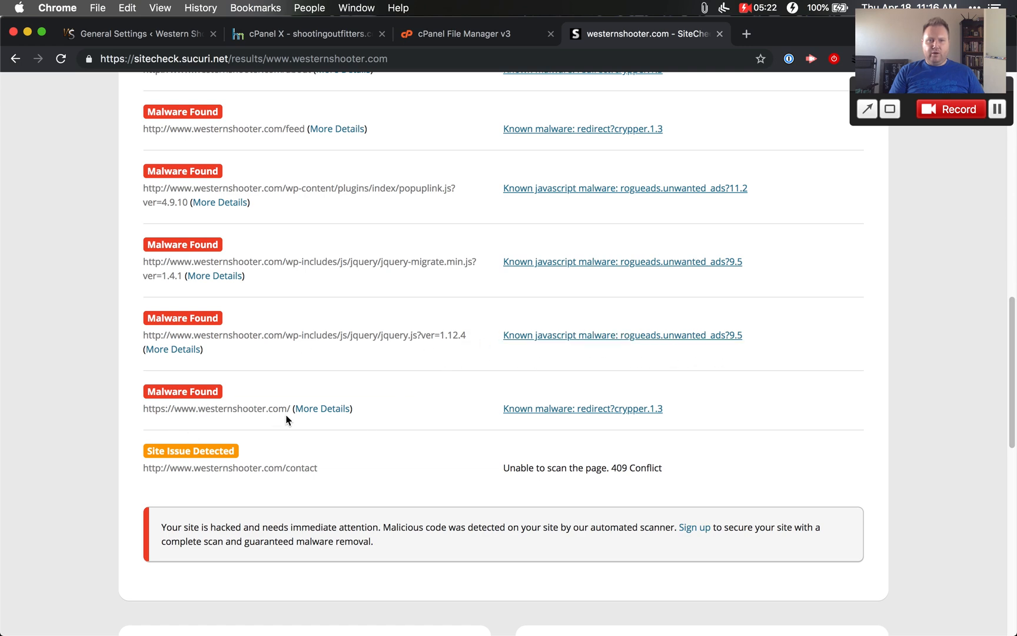
{"action": "scroll", "coordinate": [464, 368], "scroll_direction": "up", "scroll_amount": 5}
{"action": "left_click_drag", "start_coordinate": [344, 347], "coordinate": [464, 352]}
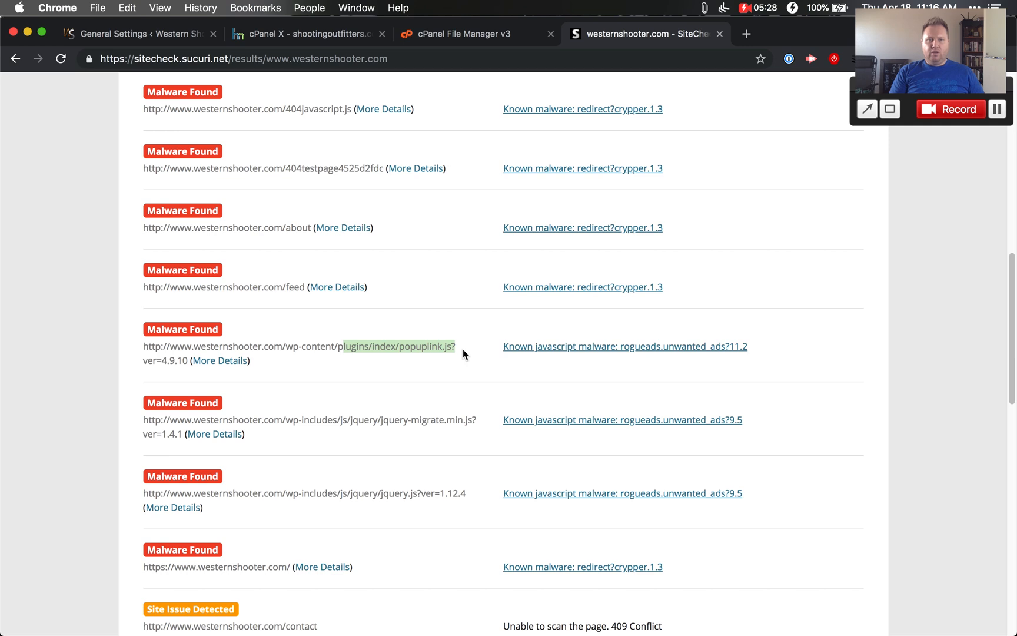
{"action": "left_click", "coordinate": [383, 347]}
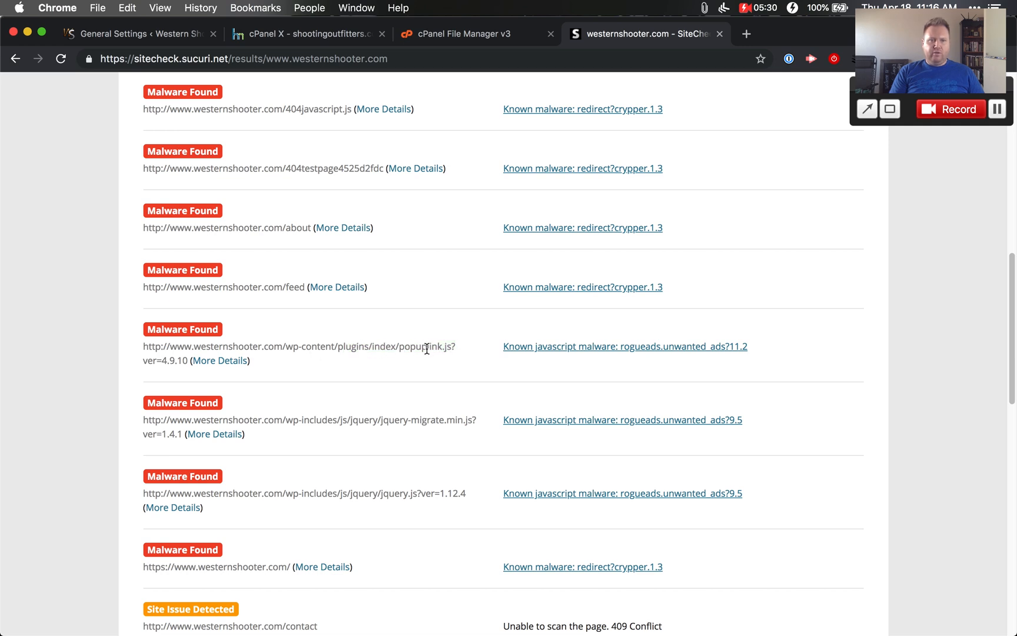
{"action": "scroll", "coordinate": [402, 326], "scroll_direction": "up", "scroll_amount": 3}
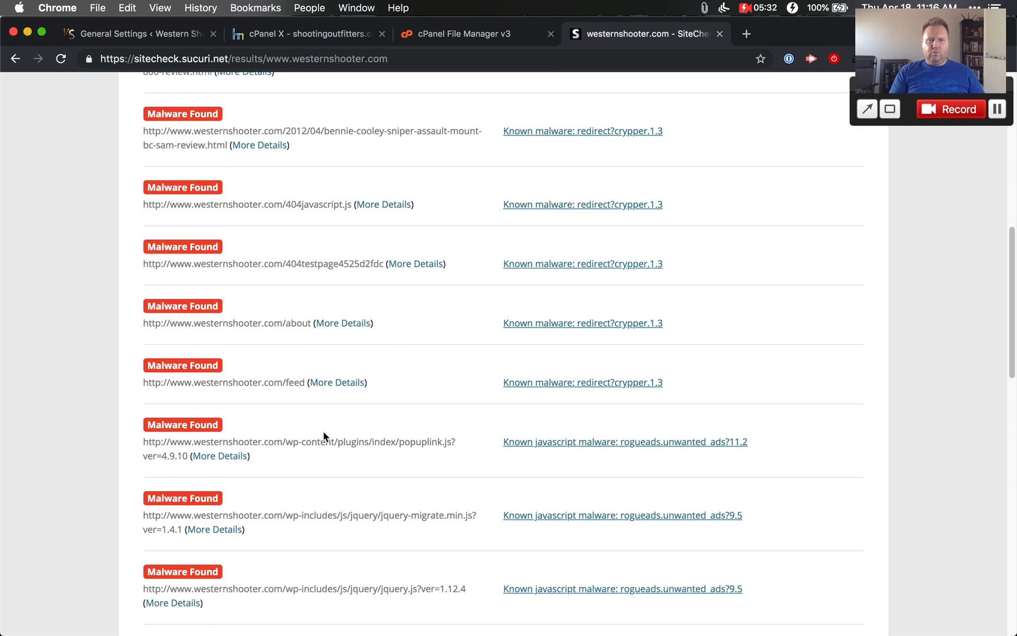
{"action": "scroll", "coordinate": [379, 317], "scroll_direction": "up", "scroll_amount": 1}
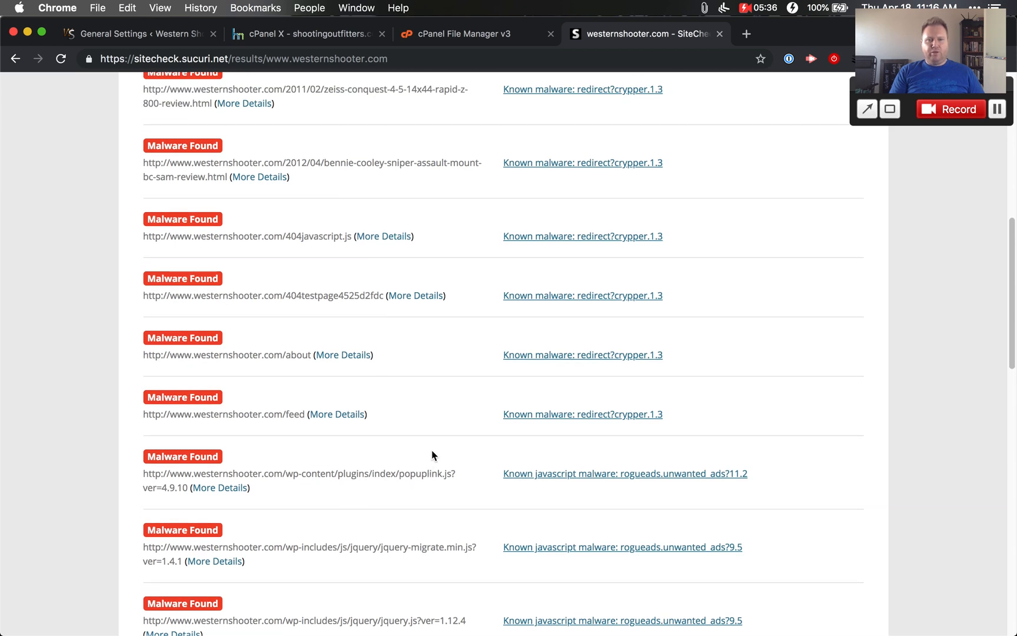
{"action": "scroll", "coordinate": [421, 386], "scroll_direction": "up", "scroll_amount": 1}
{"action": "scroll", "coordinate": [421, 387], "scroll_direction": "up", "scroll_amount": 1}
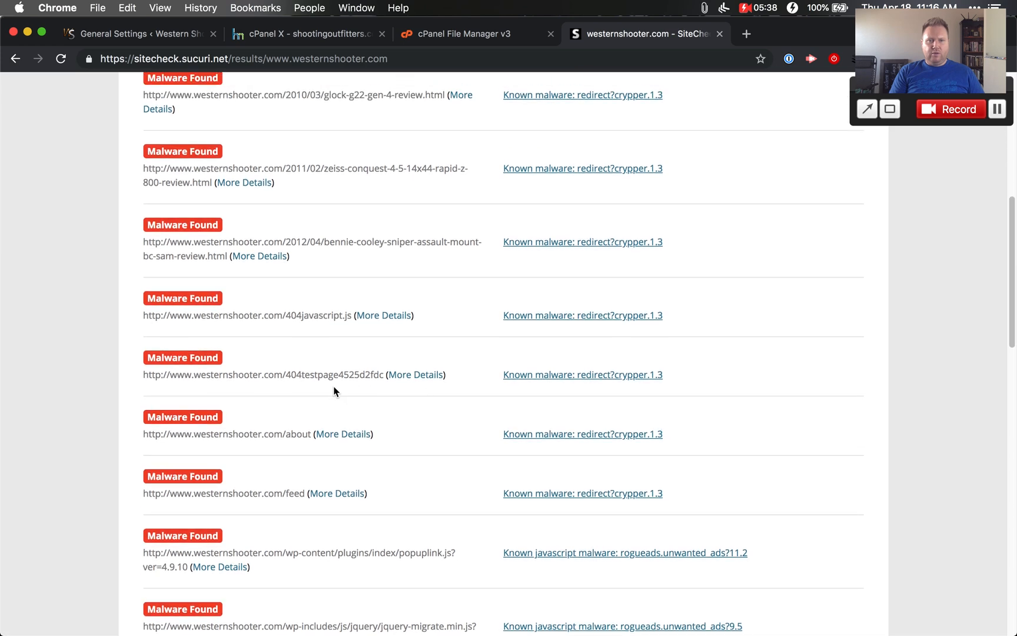
{"action": "scroll", "coordinate": [315, 320], "scroll_direction": "up", "scroll_amount": 3}
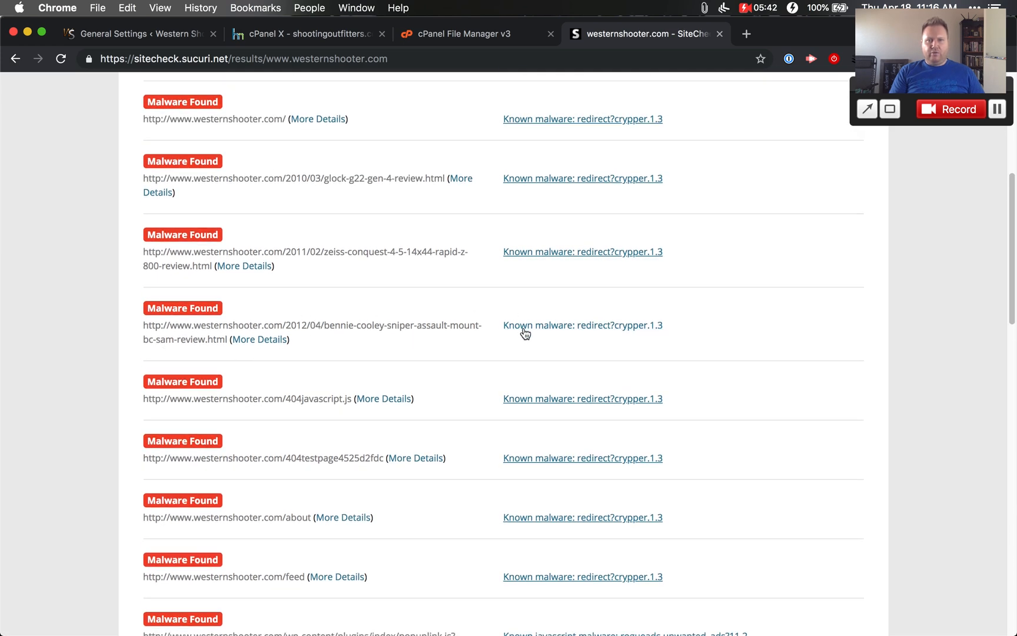
{"action": "left_click", "coordinate": [280, 323]}
{"action": "scroll", "coordinate": [372, 314], "scroll_direction": "up", "scroll_amount": 2}
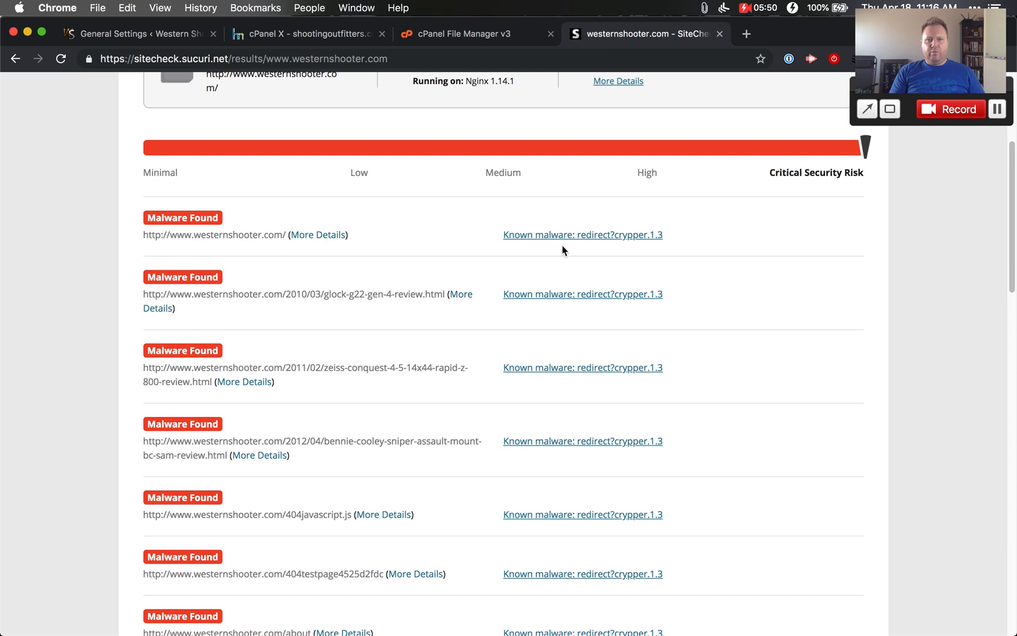
Step: Expand the homepage, glock review page and 404javascript.js script details, noting the swertikolo.tk redirect
{"action": "left_click", "coordinate": [318, 236]}
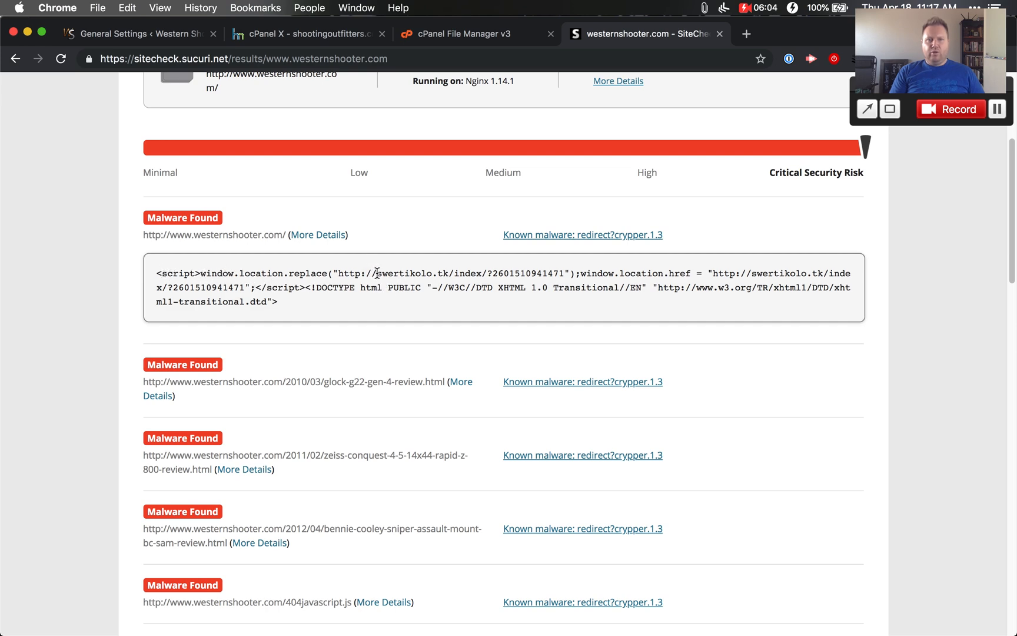
{"action": "left_click_drag", "start_coordinate": [377, 273], "coordinate": [449, 271]}
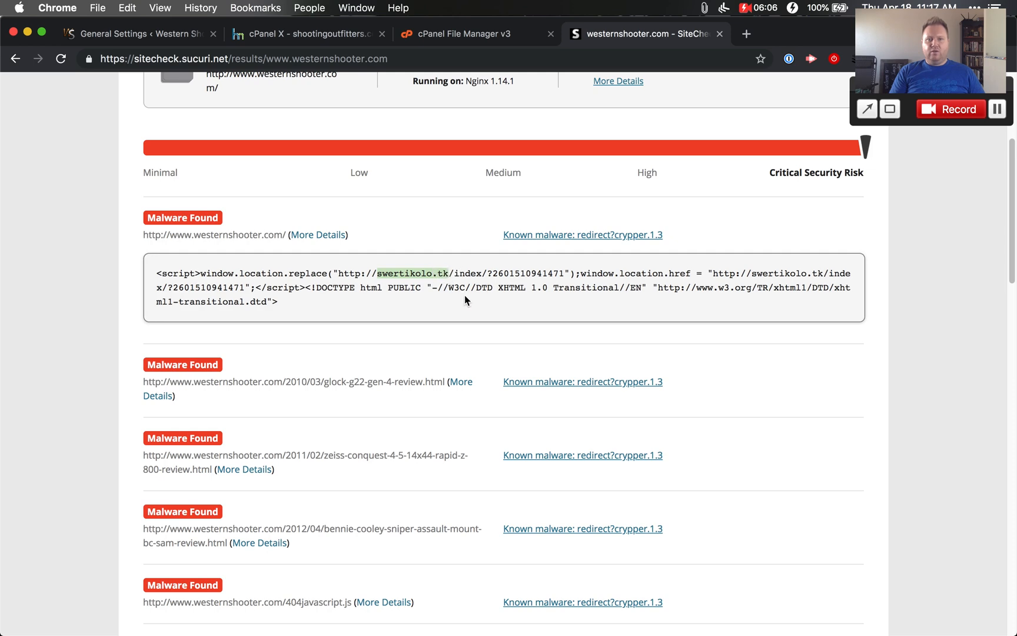
{"action": "left_click", "coordinate": [460, 314]}
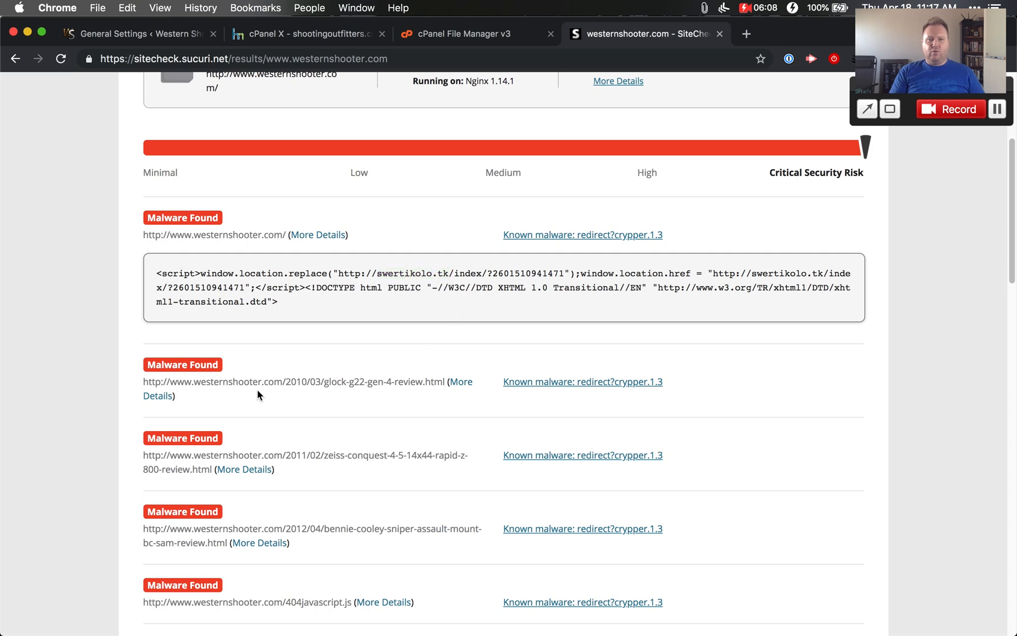
{"action": "left_click", "coordinate": [153, 398]}
{"action": "scroll", "coordinate": [360, 424], "scroll_direction": "down", "scroll_amount": 3}
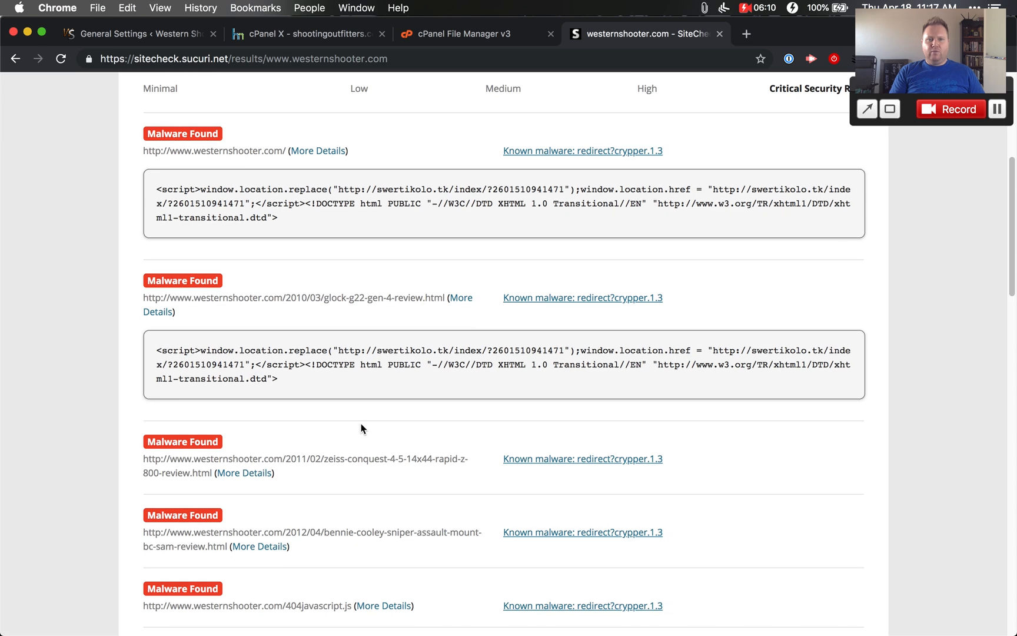
{"action": "scroll", "coordinate": [343, 387], "scroll_direction": "down", "scroll_amount": 10}
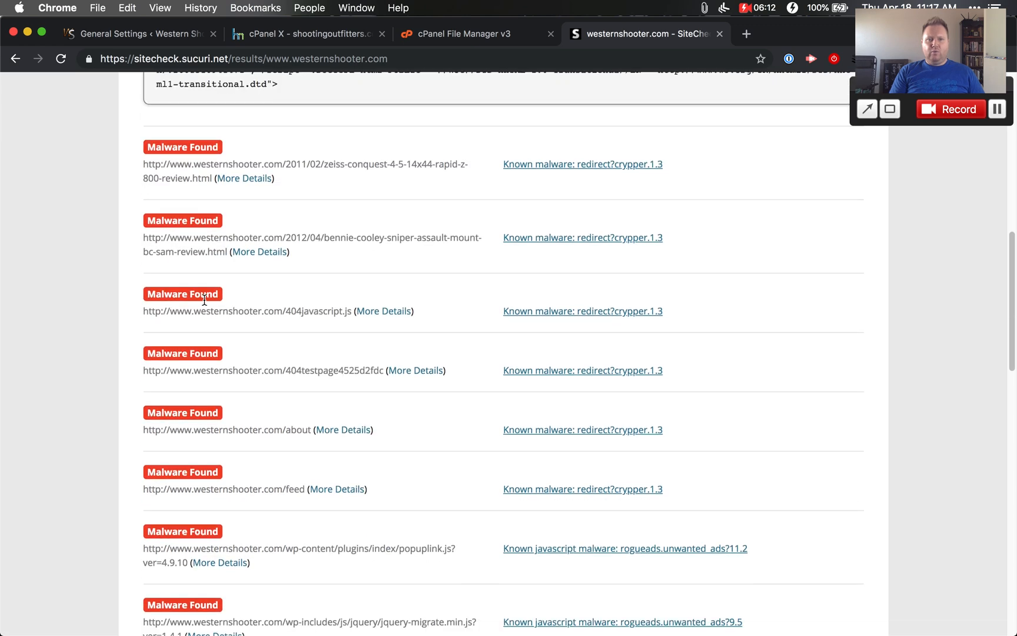
{"action": "left_click", "coordinate": [404, 312]}
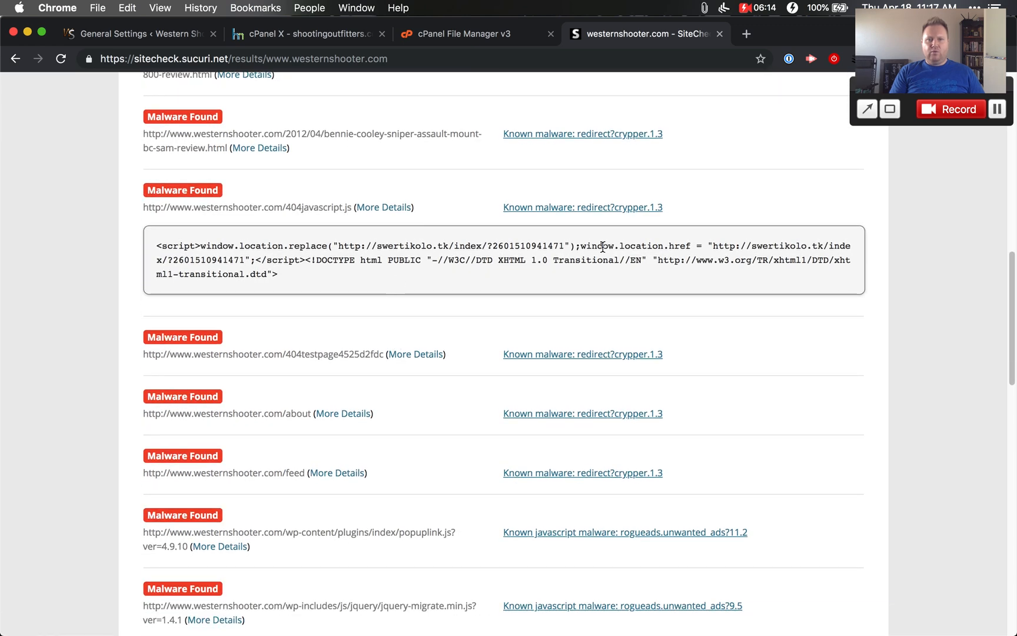
{"action": "scroll", "coordinate": [415, 374], "scroll_direction": "down", "scroll_amount": 14}
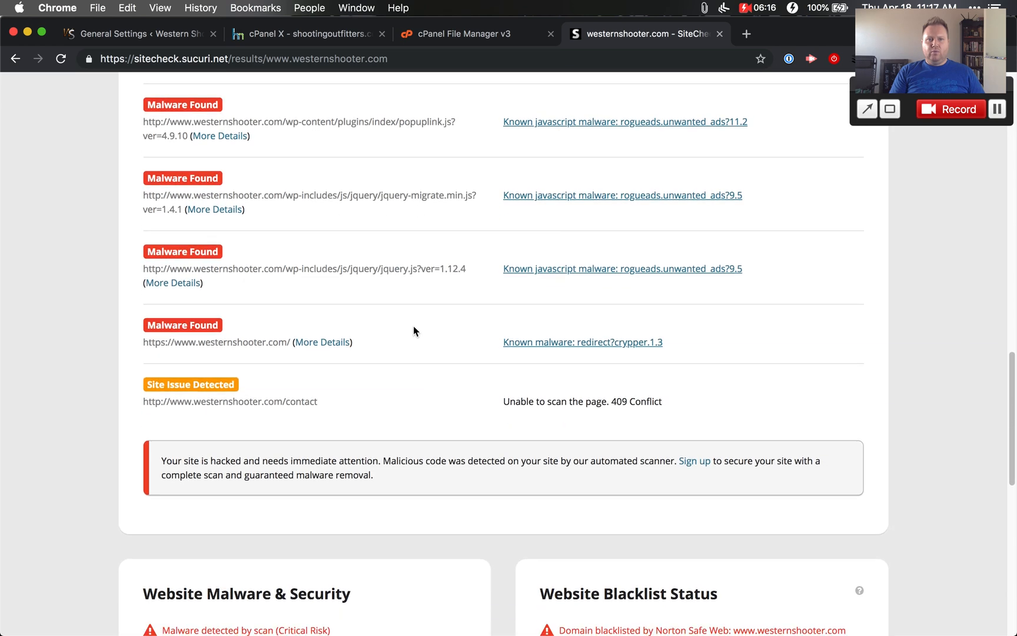
Step: Inspect jquery-migrate.min.js's baidu.com code, collapse it, then expand the home page entry showing 409 Conflict
{"action": "left_click", "coordinate": [227, 211]}
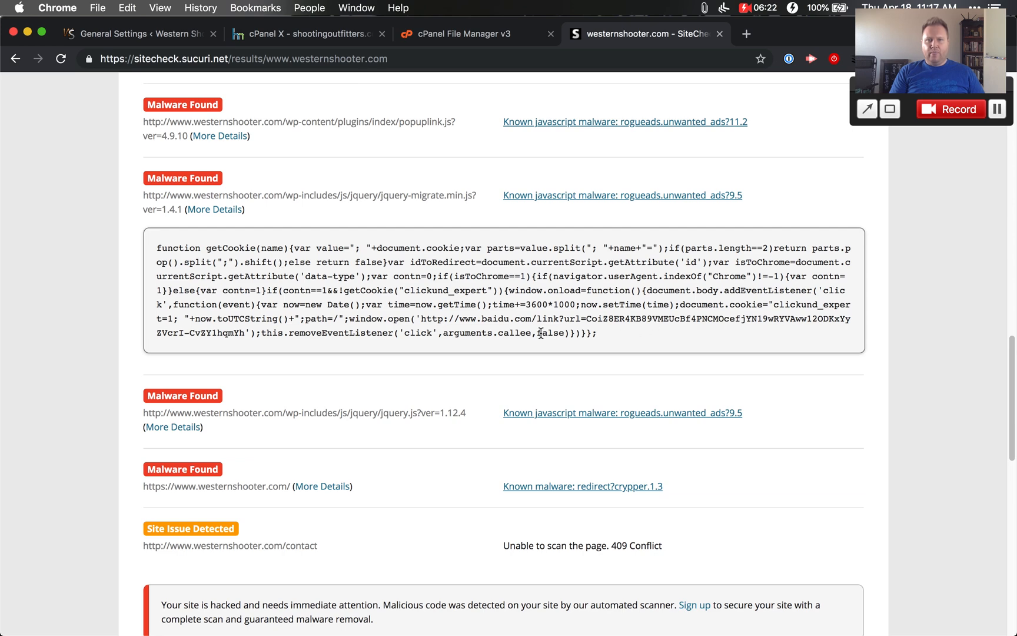
{"action": "left_click_drag", "start_coordinate": [482, 318], "coordinate": [527, 316]}
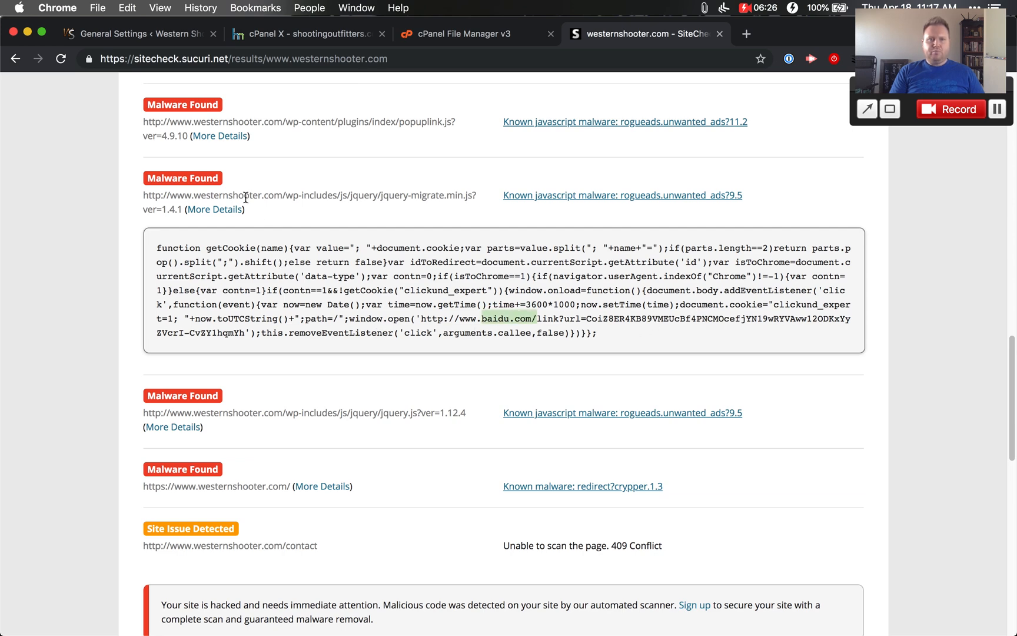
{"action": "left_click", "coordinate": [218, 215]}
{"action": "scroll", "coordinate": [245, 250], "scroll_direction": "down", "scroll_amount": 2}
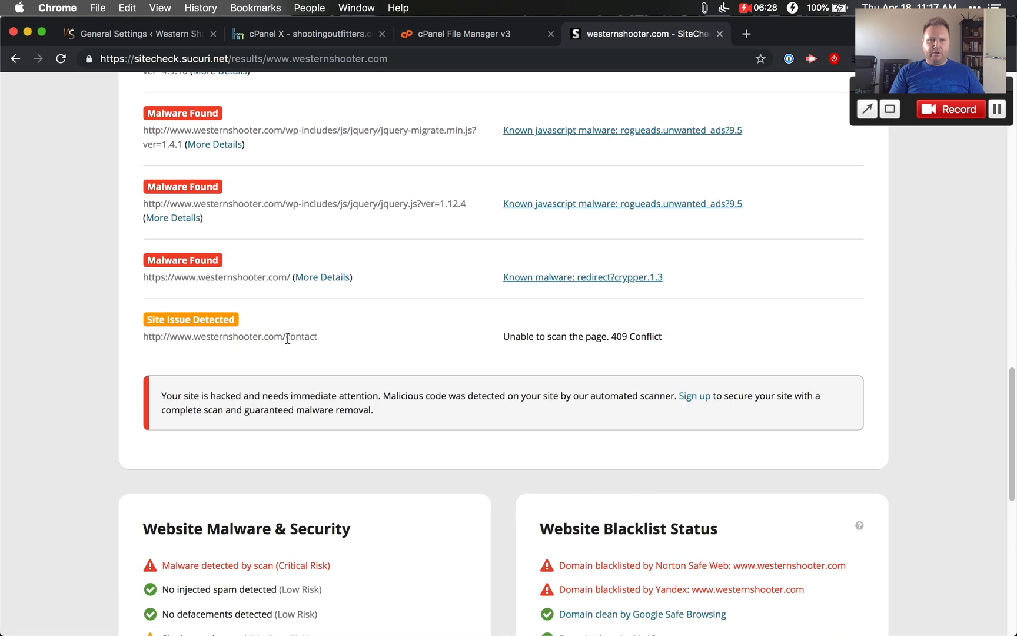
{"action": "left_click", "coordinate": [326, 278]}
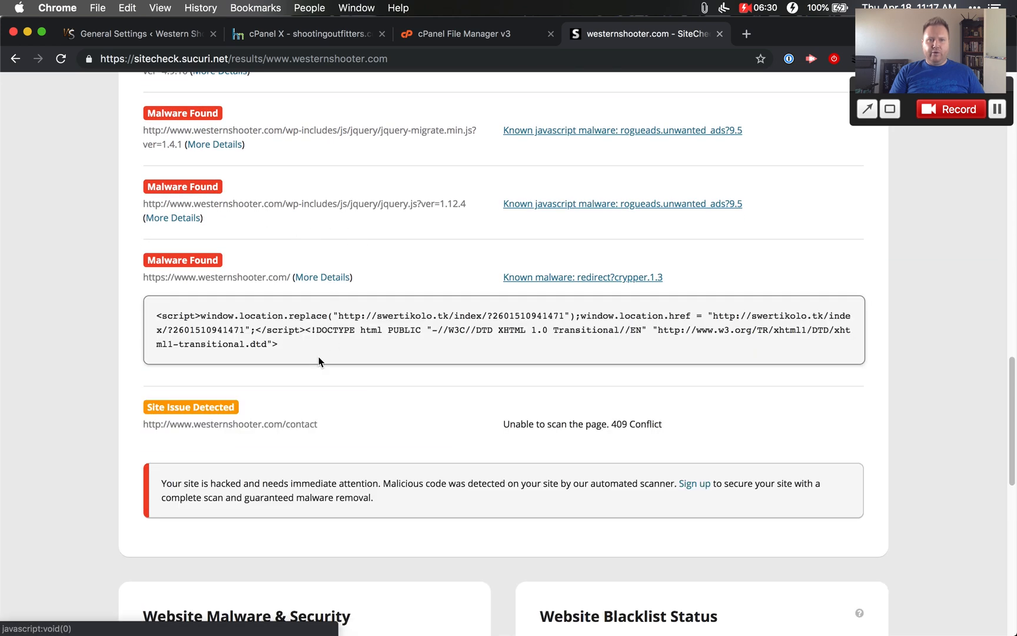
{"action": "scroll", "coordinate": [399, 353], "scroll_direction": "up", "scroll_amount": 3}
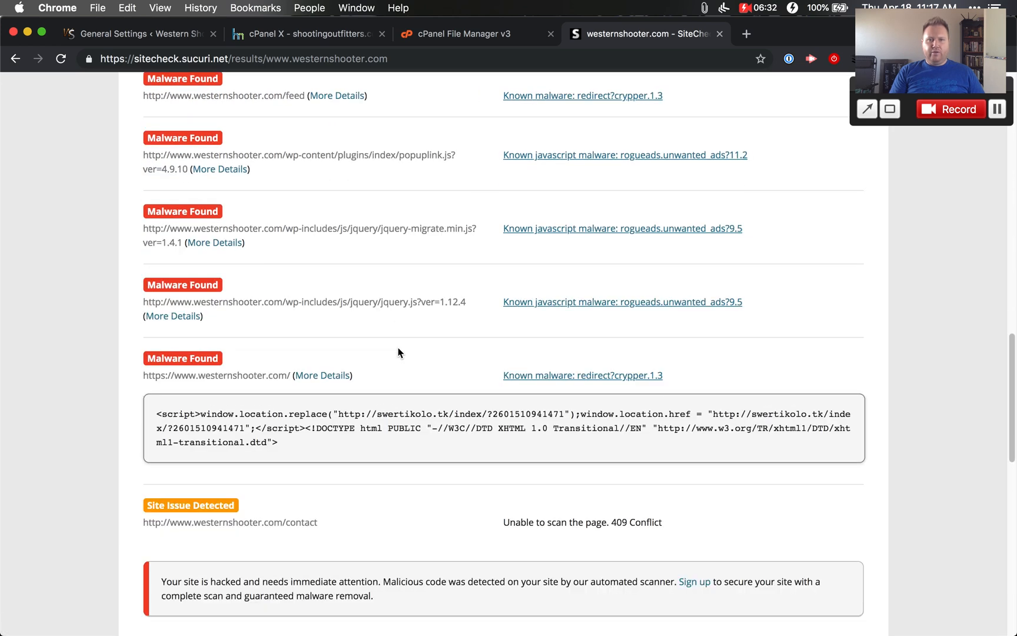
{"action": "scroll", "coordinate": [397, 352], "scroll_direction": "down", "scroll_amount": 6}
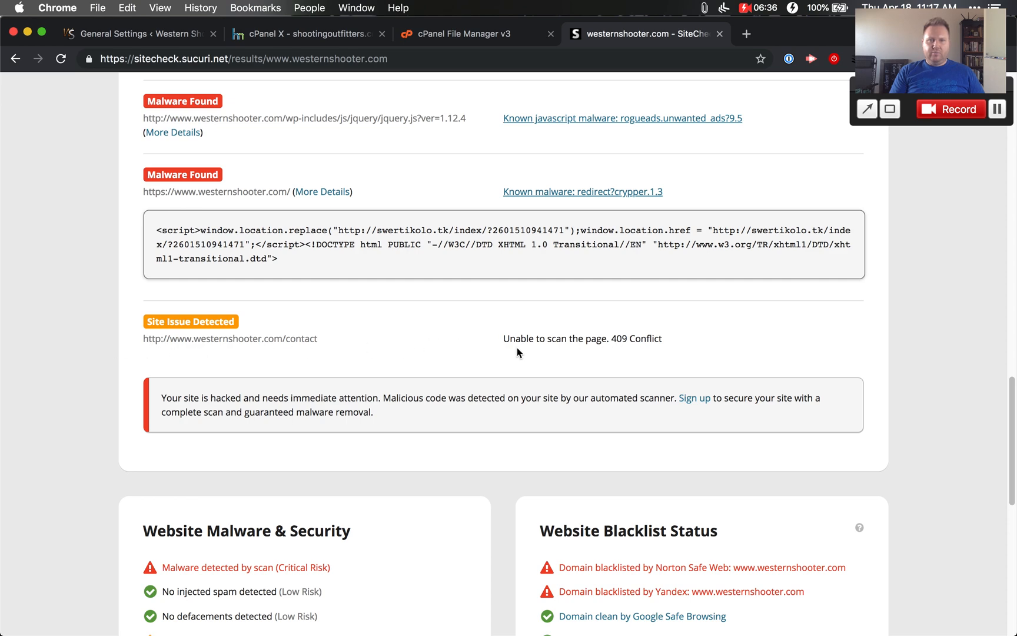
{"action": "left_click_drag", "start_coordinate": [665, 342], "coordinate": [506, 344]}
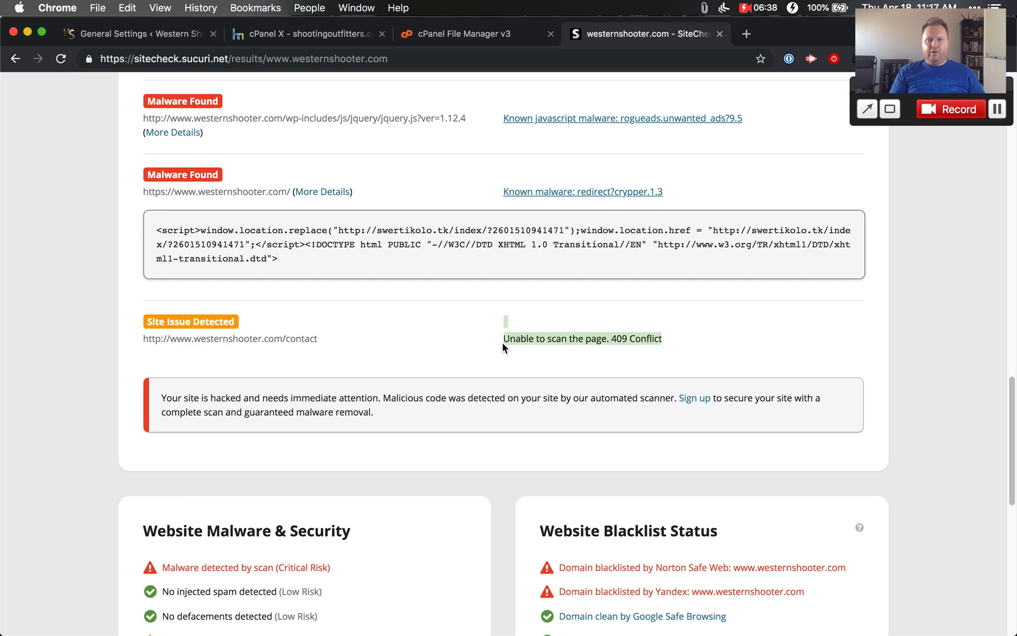
{"action": "left_click", "coordinate": [505, 347]}
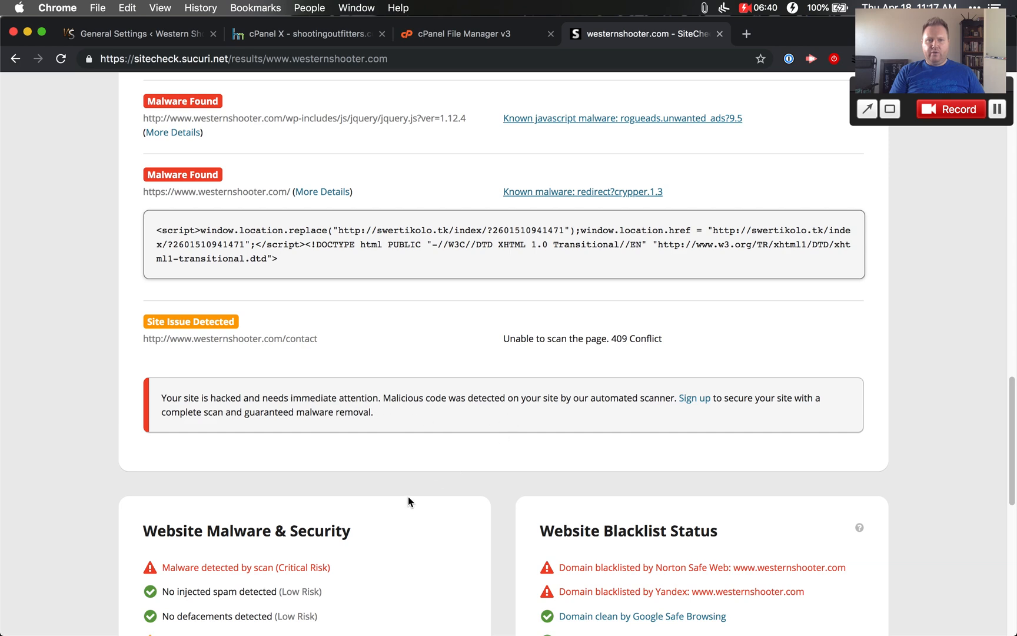
{"action": "scroll", "coordinate": [409, 501], "scroll_direction": "down", "scroll_amount": 6}
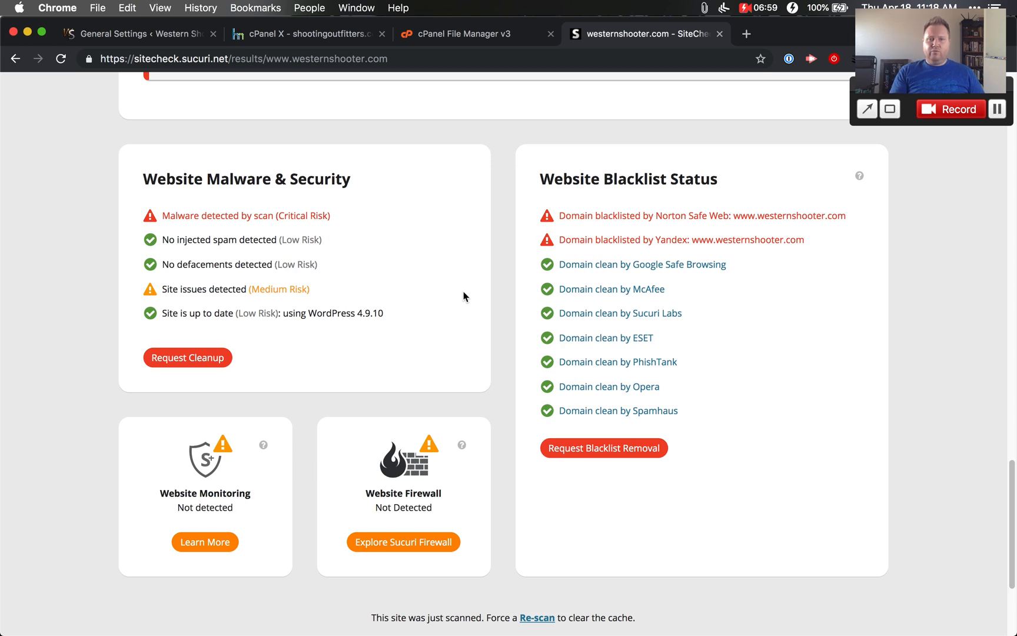
{"action": "scroll", "coordinate": [457, 286], "scroll_direction": "up", "scroll_amount": 1}
{"action": "scroll", "coordinate": [457, 286], "scroll_direction": "up", "scroll_amount": 3}
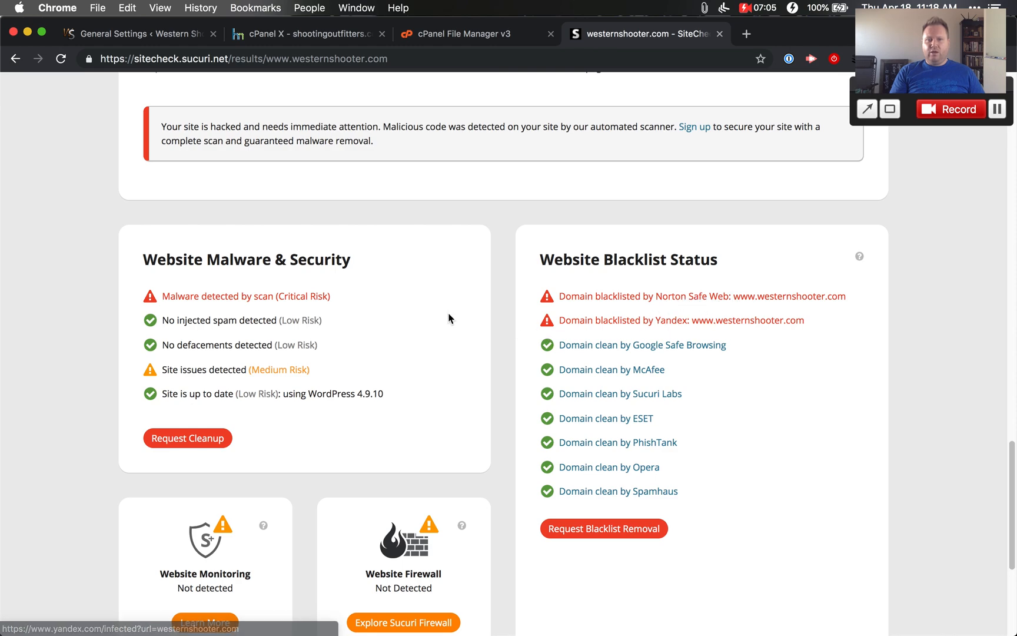
{"action": "scroll", "coordinate": [445, 319], "scroll_direction": "up", "scroll_amount": 10}
{"action": "scroll", "coordinate": [443, 320], "scroll_direction": "up", "scroll_amount": 15}
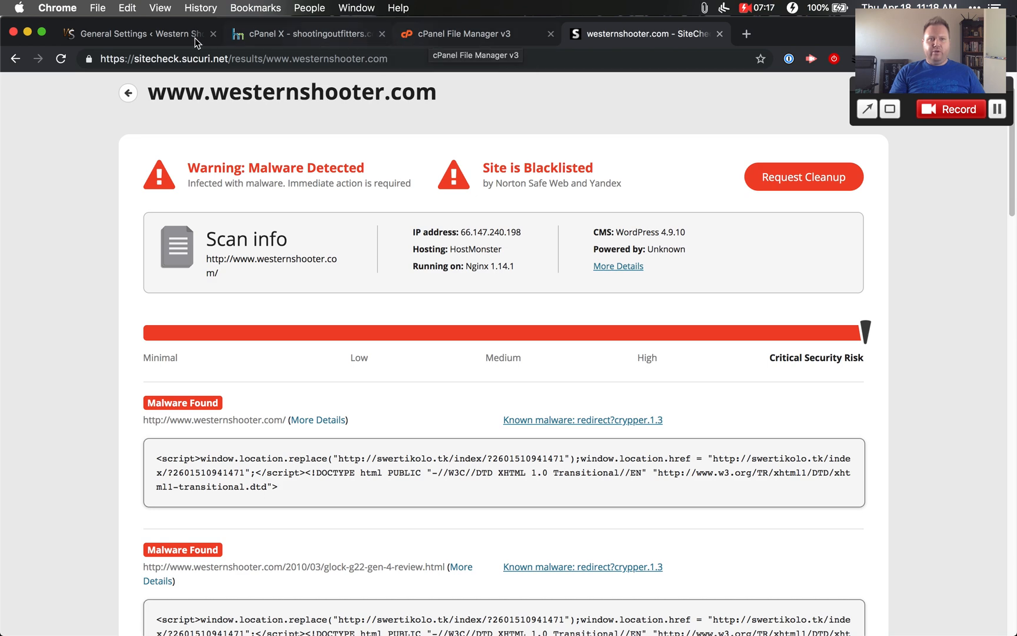
Step: Return to Western Shooter's General Settings and scroll through the settings and sidebar menu
{"action": "left_click", "coordinate": [175, 36]}
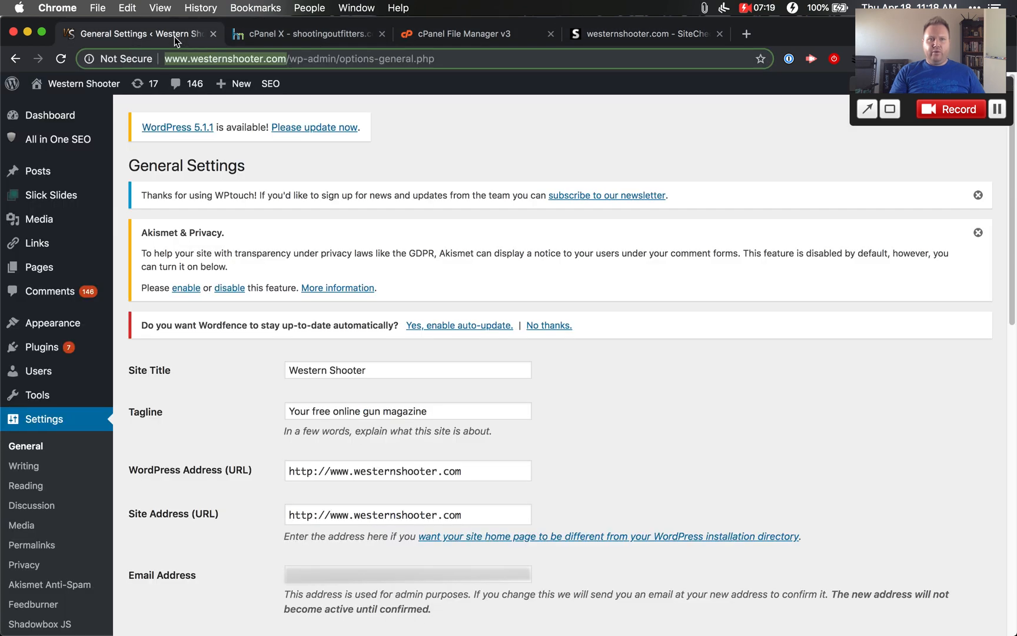
{"action": "scroll", "coordinate": [349, 395], "scroll_direction": "down", "scroll_amount": 5}
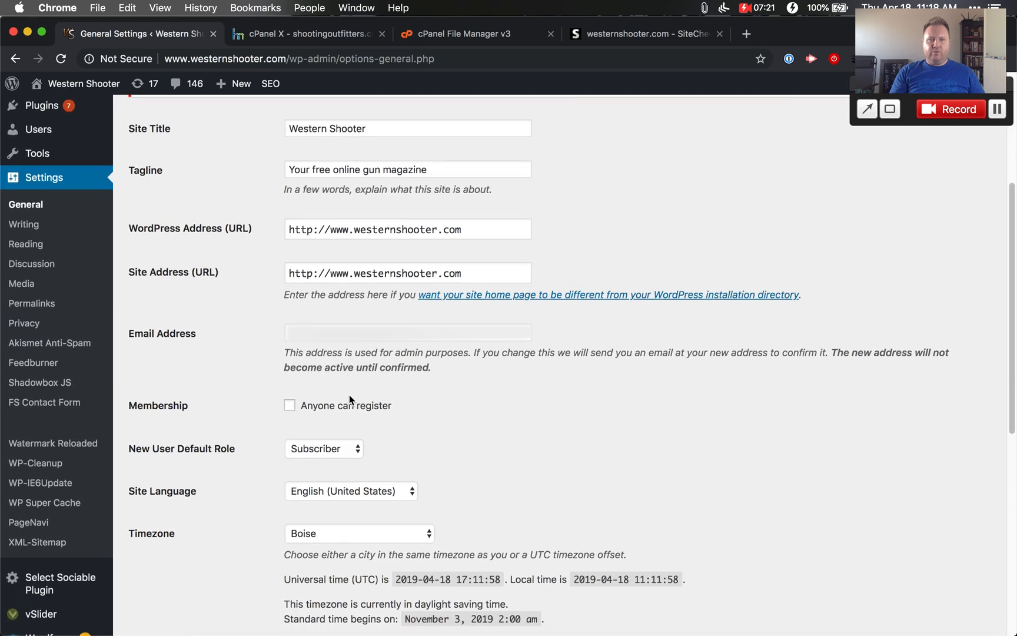
{"action": "scroll", "coordinate": [349, 394], "scroll_direction": "down", "scroll_amount": 10}
{"action": "scroll", "coordinate": [349, 394], "scroll_direction": "up", "scroll_amount": 15}
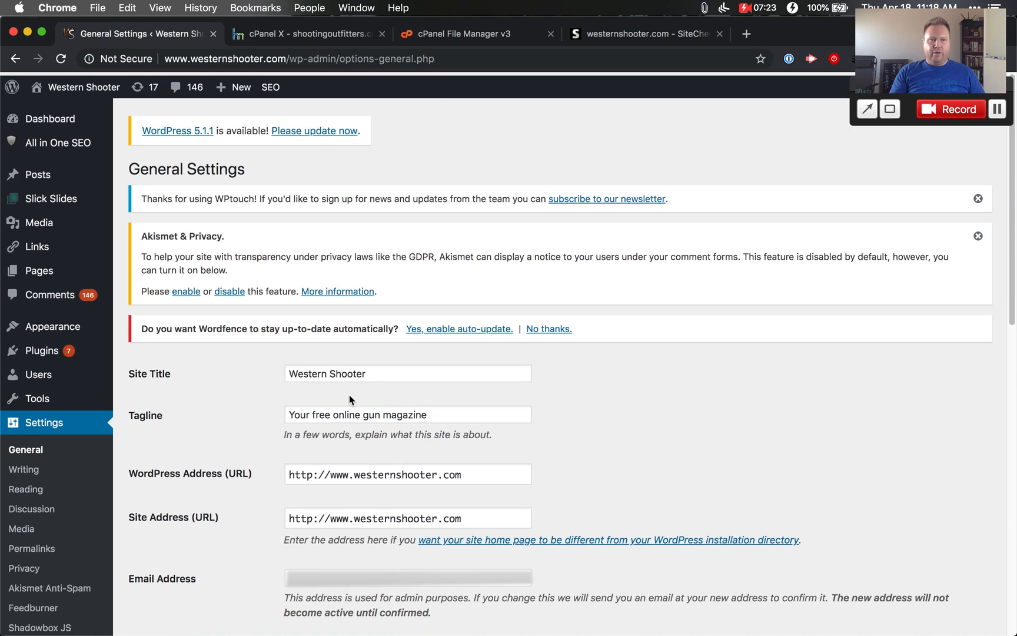
{"action": "scroll", "coordinate": [367, 349], "scroll_direction": "down", "scroll_amount": 4}
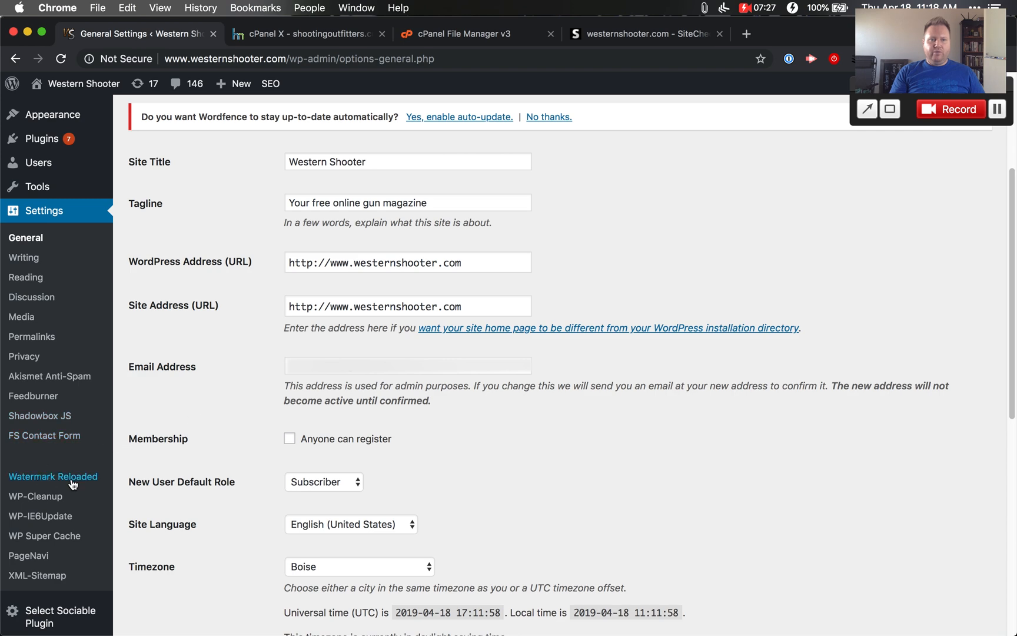
{"action": "scroll", "coordinate": [71, 484], "scroll_direction": "down", "scroll_amount": 7}
{"action": "mouse_move", "coordinate": [55, 465]}
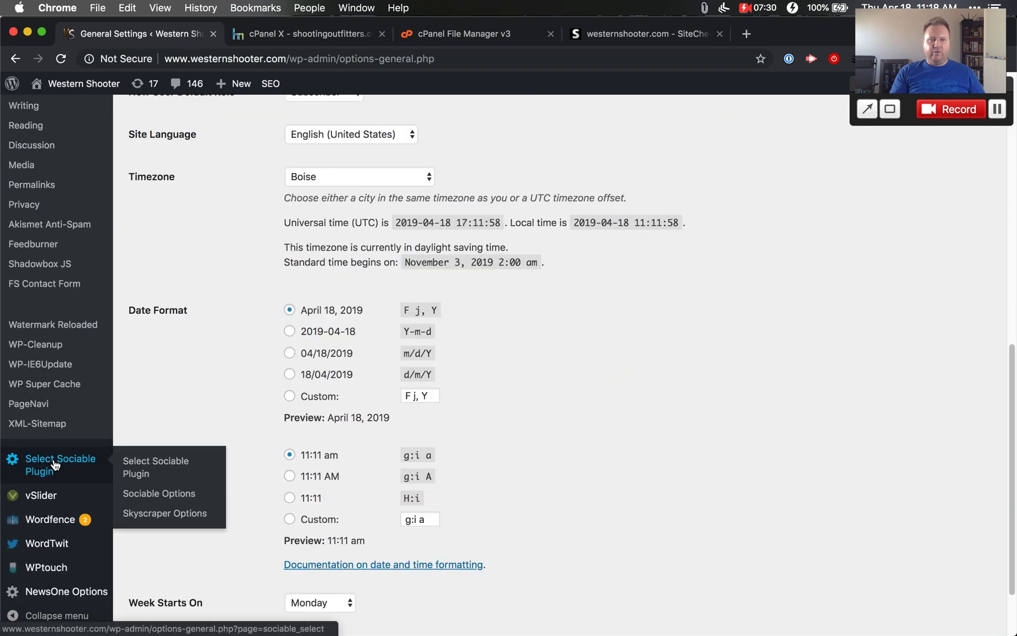
{"action": "mouse_move", "coordinate": [62, 531]}
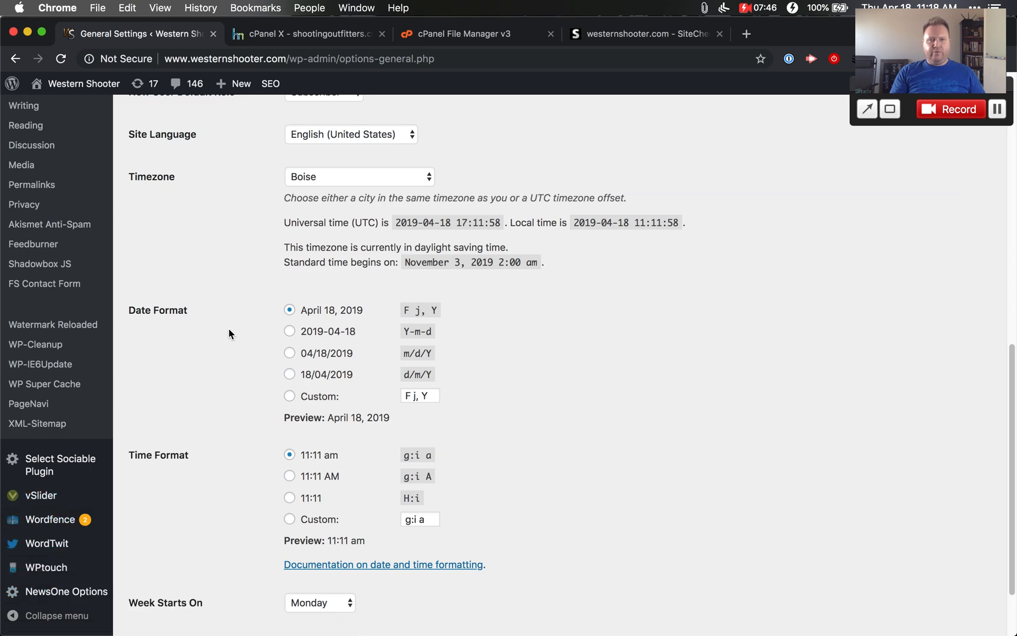
{"action": "scroll", "coordinate": [229, 331], "scroll_direction": "down", "scroll_amount": 3}
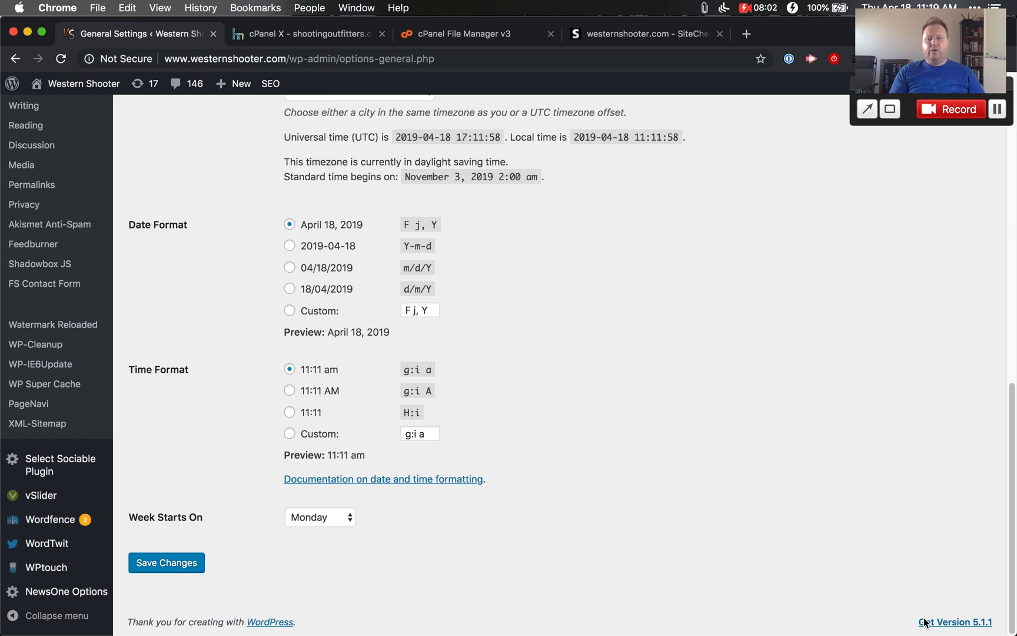
{"action": "right_click", "coordinate": [957, 623]}
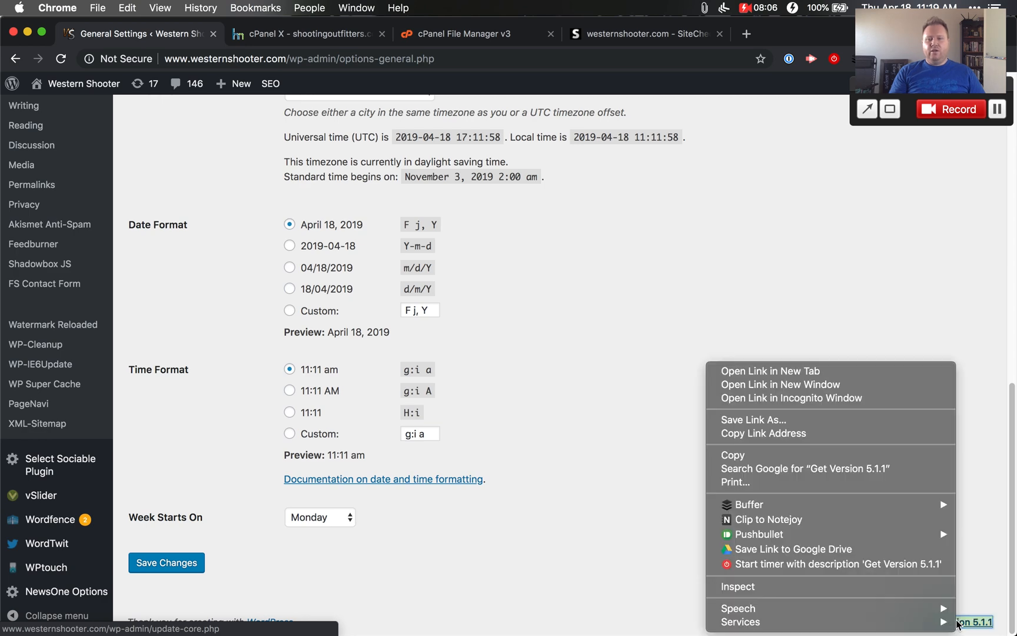
{"action": "left_click", "coordinate": [794, 587]}
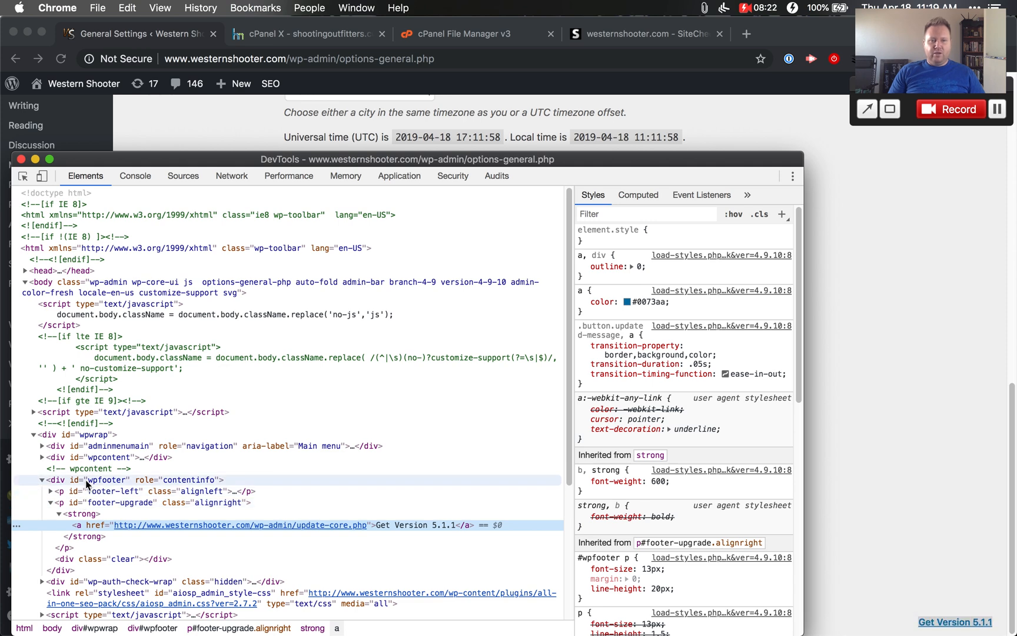
{"action": "left_click", "coordinate": [36, 159]}
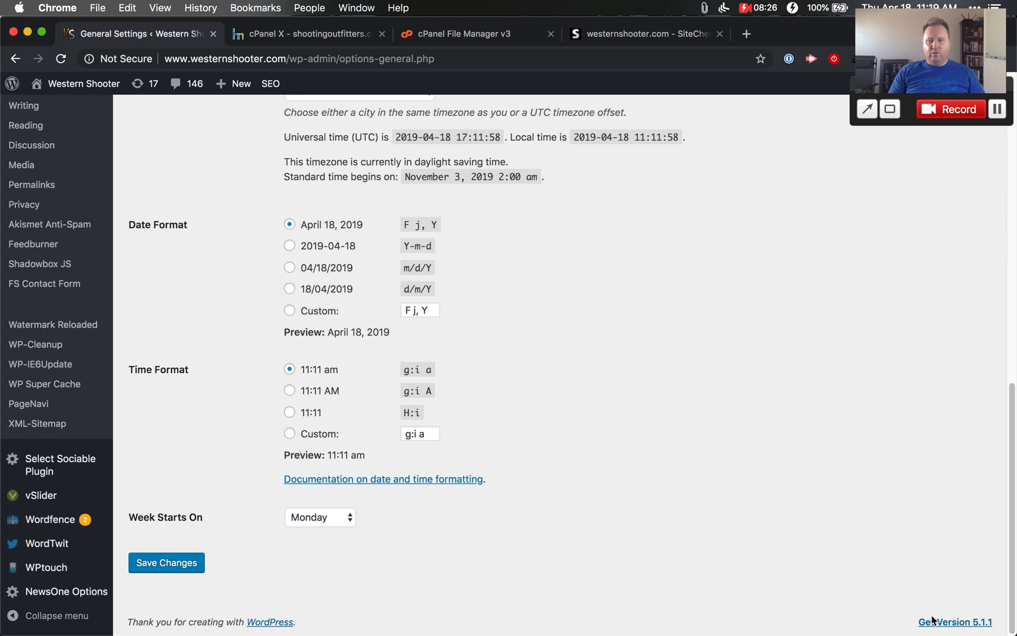
{"action": "scroll", "coordinate": [659, 450], "scroll_direction": "up", "scroll_amount": 12}
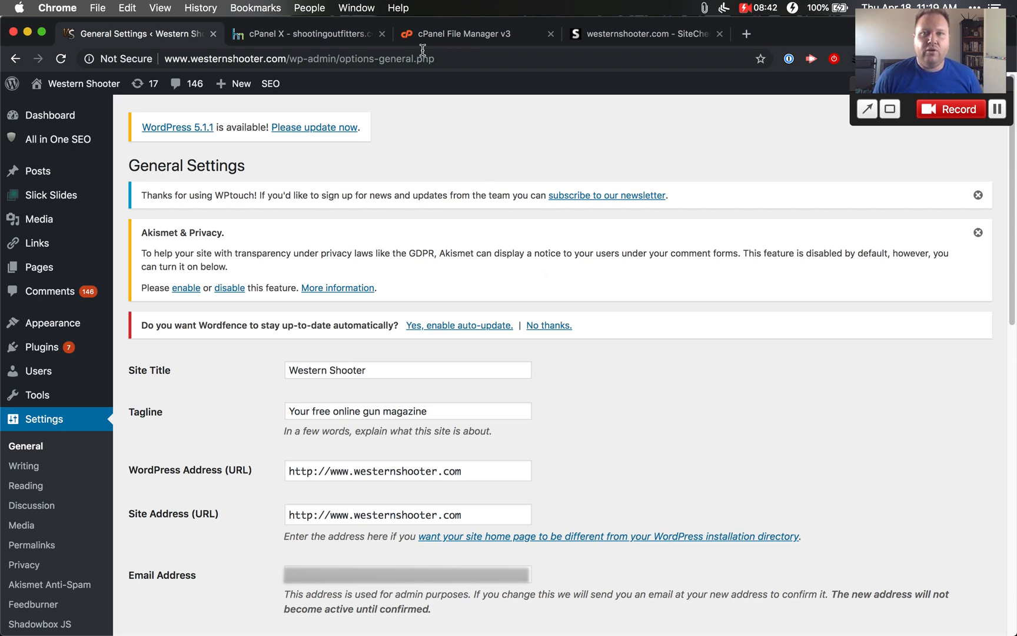
Step: Switch to the cPanel File Manager v3 tab and scroll the file list
{"action": "left_click", "coordinate": [471, 33]}
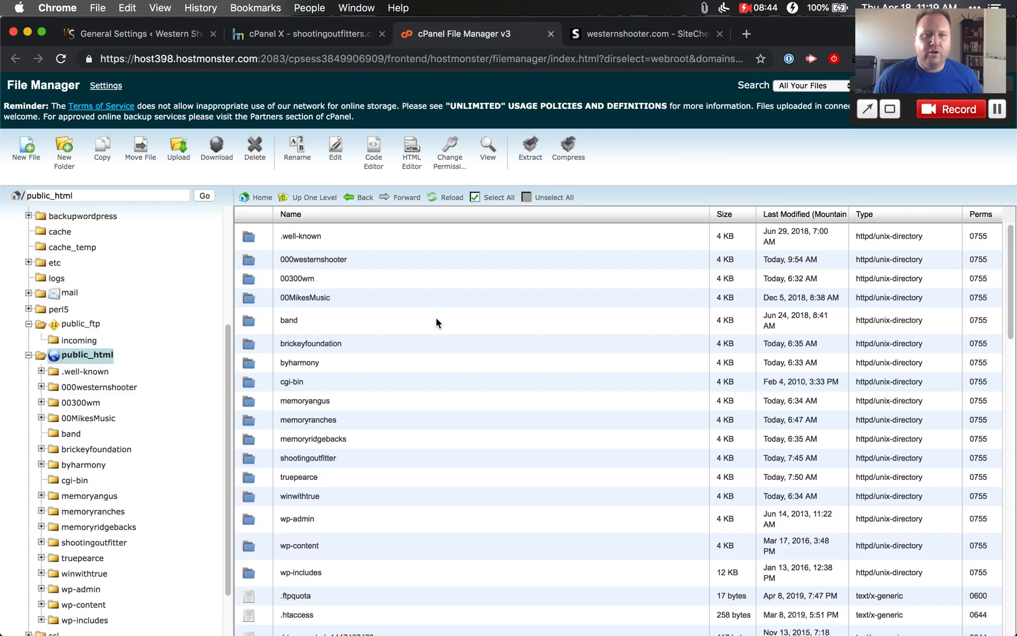
{"action": "scroll", "coordinate": [379, 469], "scroll_direction": "down", "scroll_amount": 5}
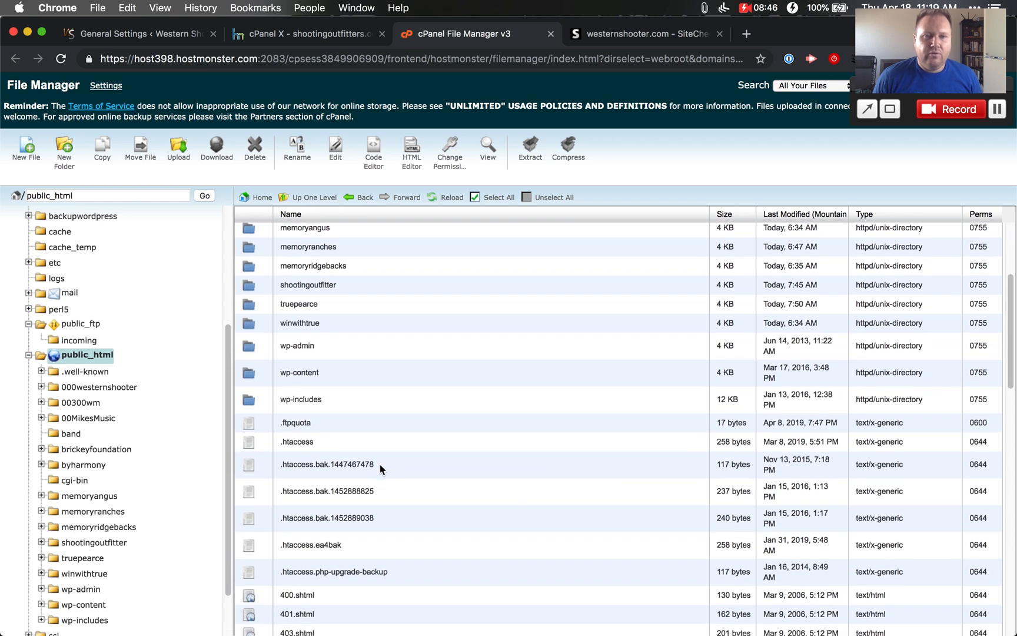
{"action": "scroll", "coordinate": [380, 469], "scroll_direction": "up", "scroll_amount": 3}
{"action": "scroll", "coordinate": [380, 464], "scroll_direction": "up", "scroll_amount": 2}
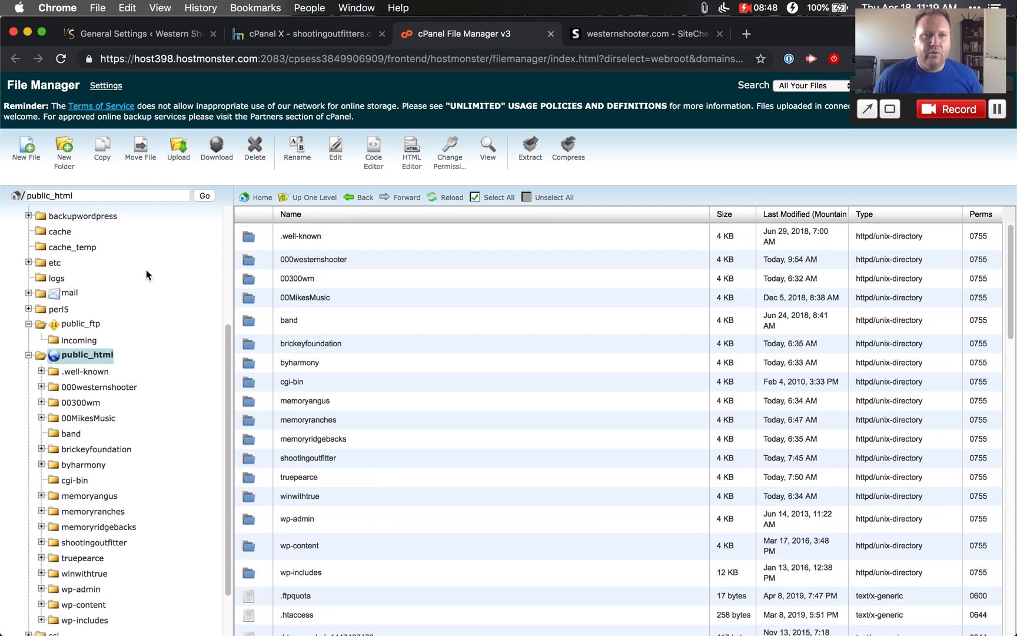
Step: Return to the shootingoutfitters.com cPanel X dashboard and scroll to its top
{"action": "left_click", "coordinate": [272, 36]}
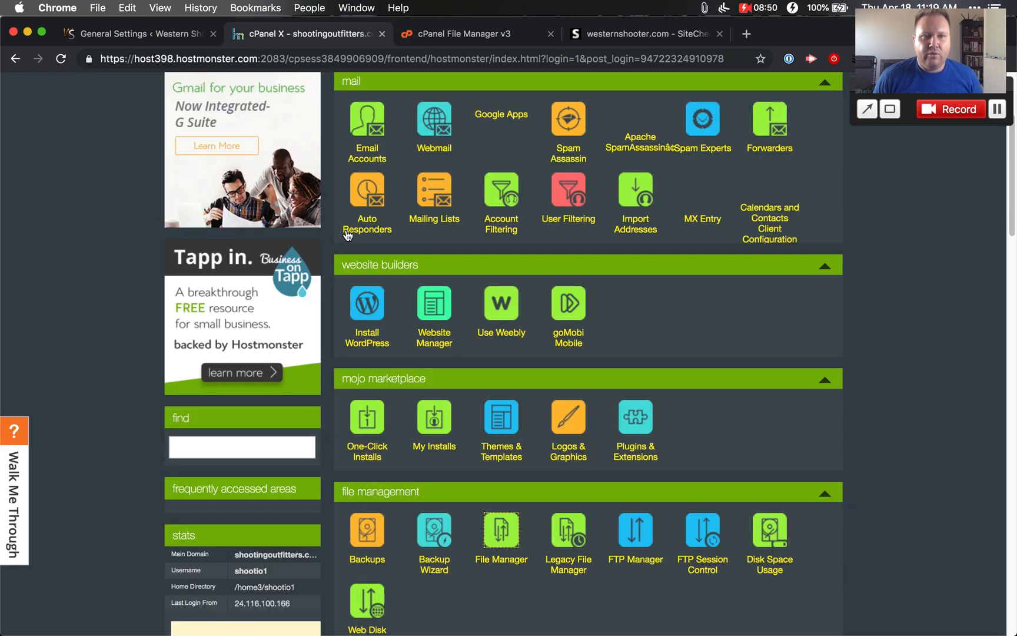
{"action": "scroll", "coordinate": [651, 328], "scroll_direction": "up", "scroll_amount": 3}
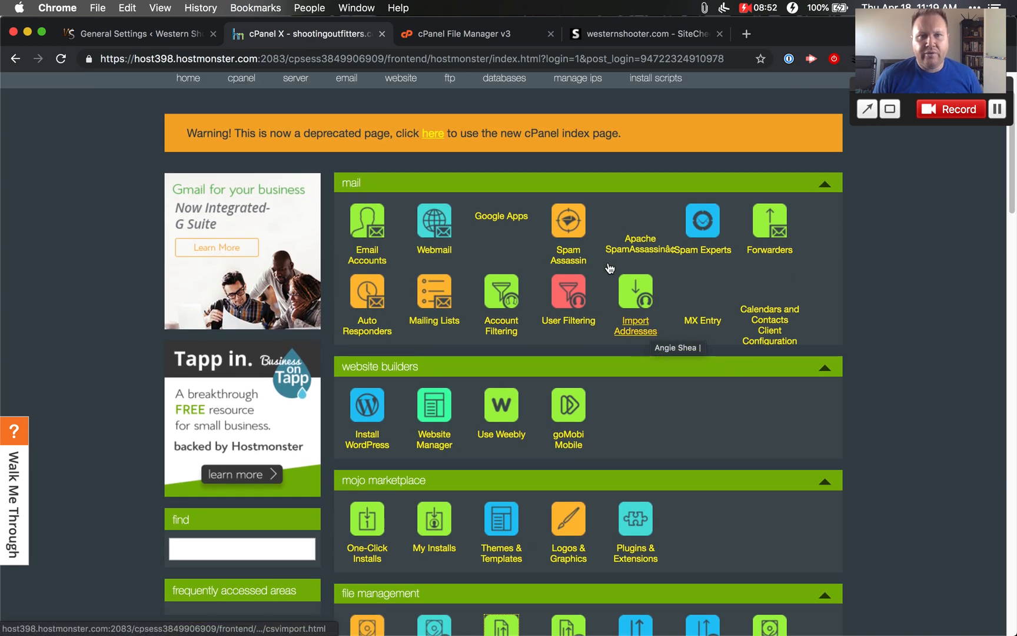
{"action": "scroll", "coordinate": [616, 247], "scroll_direction": "up", "scroll_amount": 3}
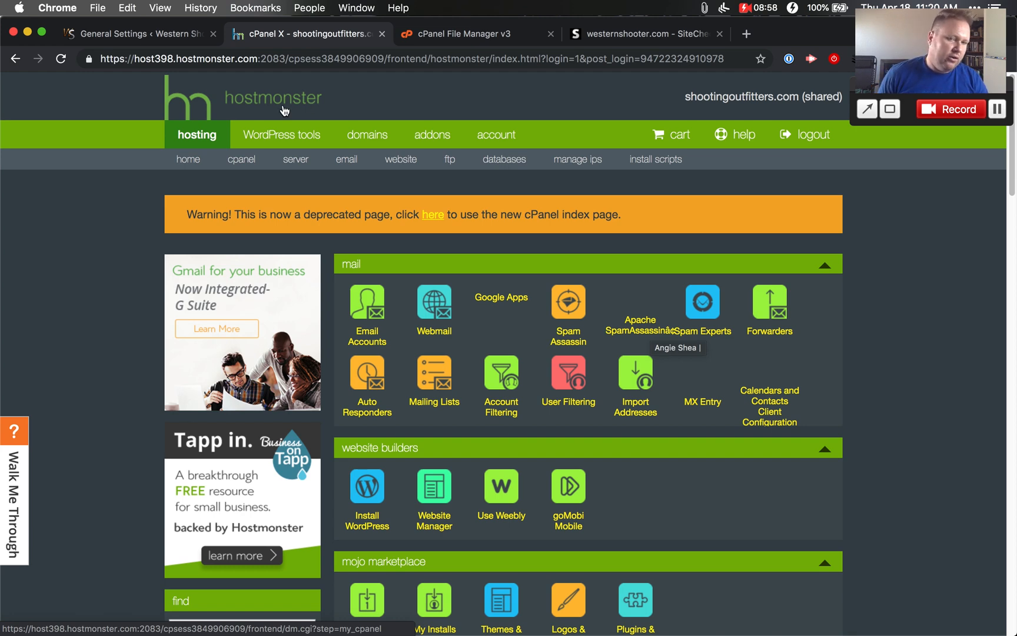
{"action": "scroll", "coordinate": [699, 557], "scroll_direction": "down", "scroll_amount": 1}
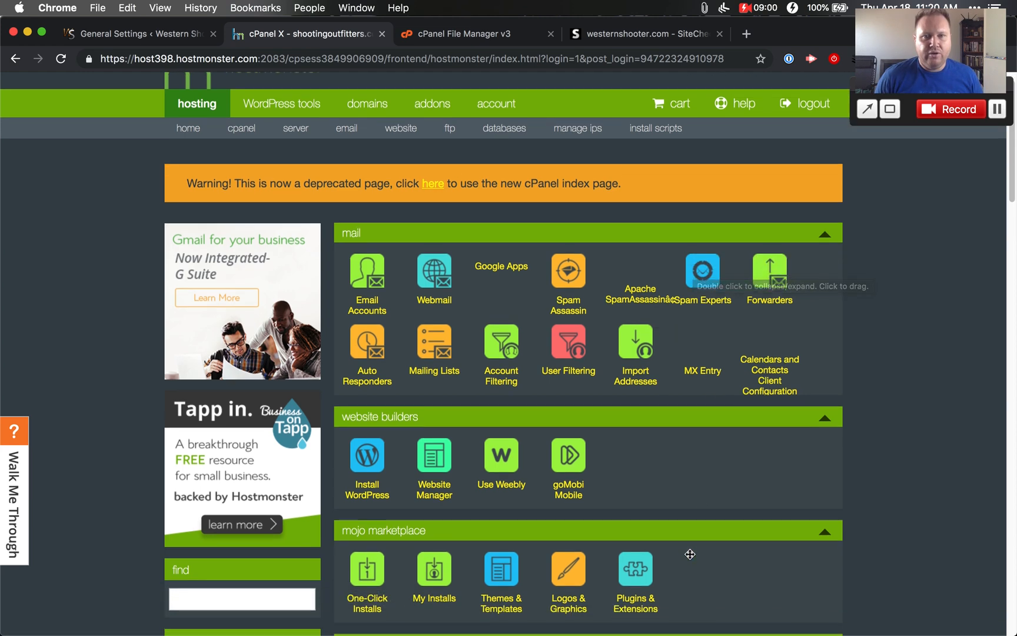
{"action": "scroll", "coordinate": [690, 549], "scroll_direction": "up", "scroll_amount": 1}
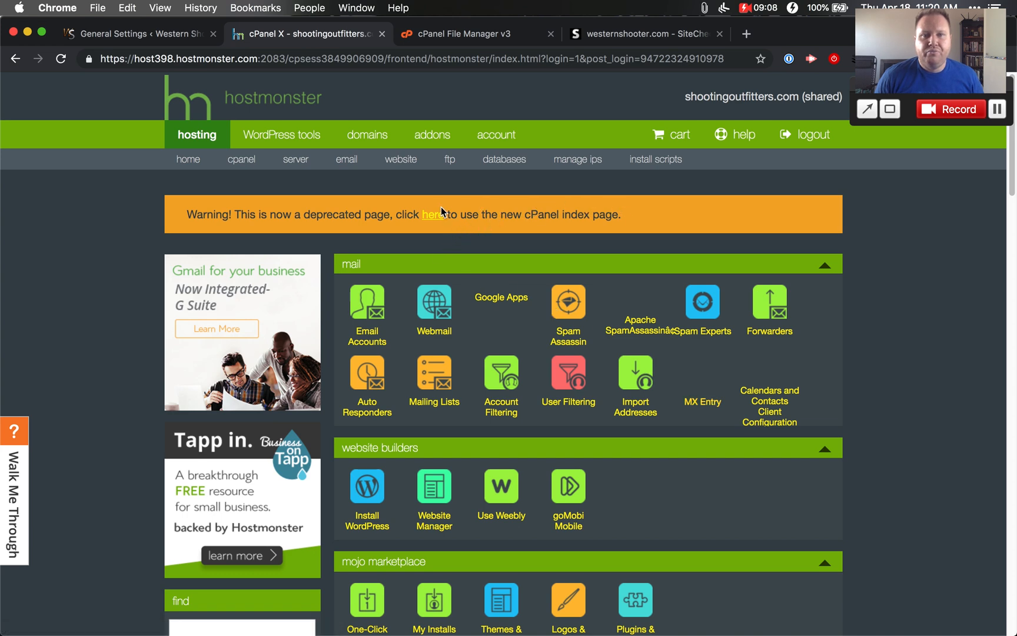
Step: Go to the new cPanel index page, close the File Manager tab, and scroll the tools
{"action": "left_click", "coordinate": [431, 217]}
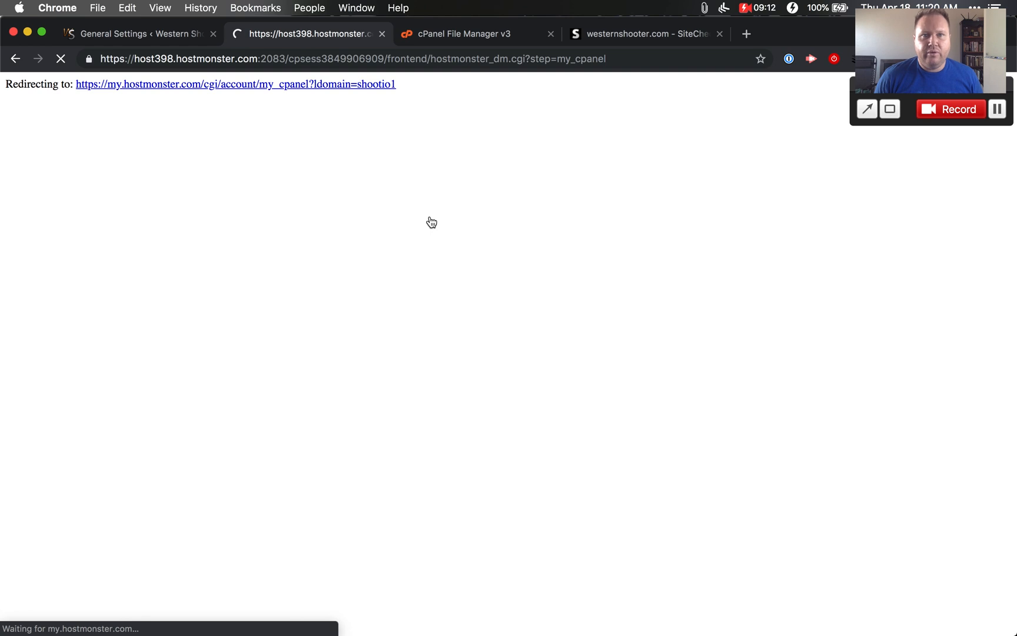
{"action": "left_click", "coordinate": [550, 34]}
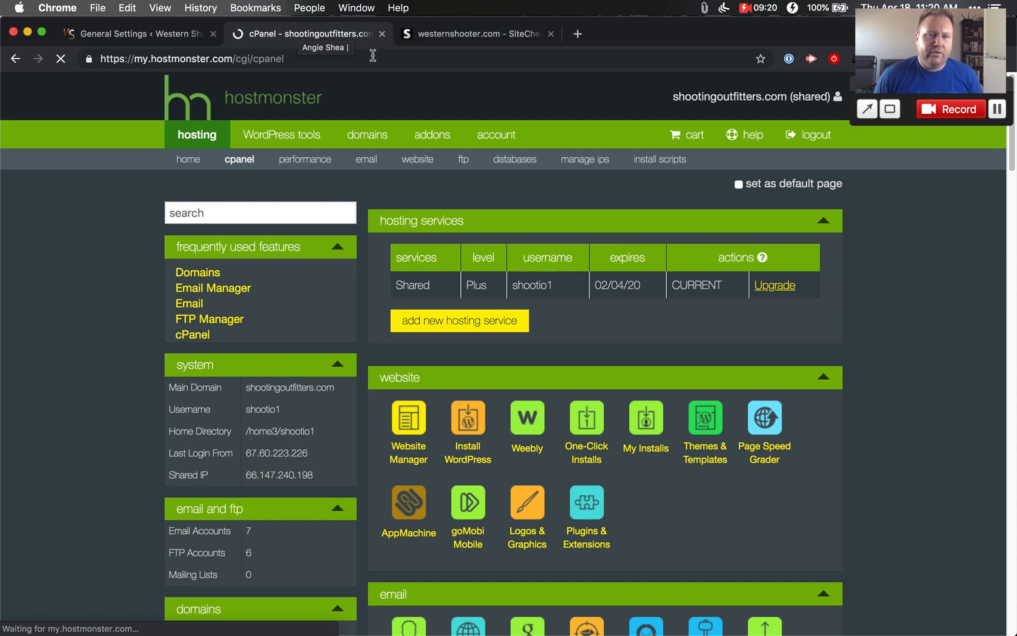
{"action": "scroll", "coordinate": [861, 424], "scroll_direction": "down", "scroll_amount": 3}
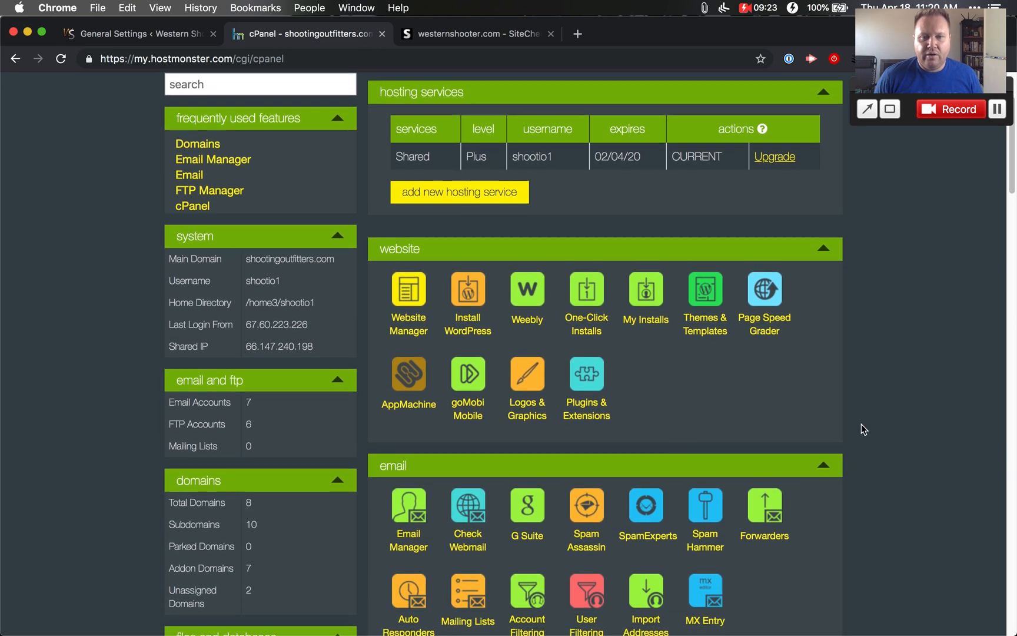
{"action": "scroll", "coordinate": [861, 423], "scroll_direction": "up", "scroll_amount": 5}
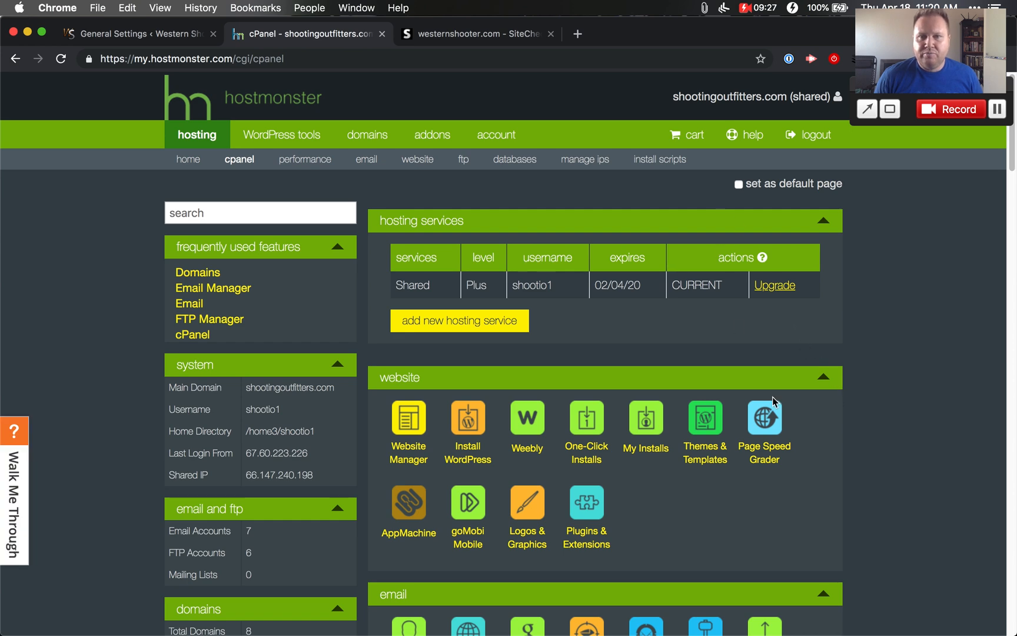
{"action": "scroll", "coordinate": [773, 397], "scroll_direction": "down", "scroll_amount": 10}
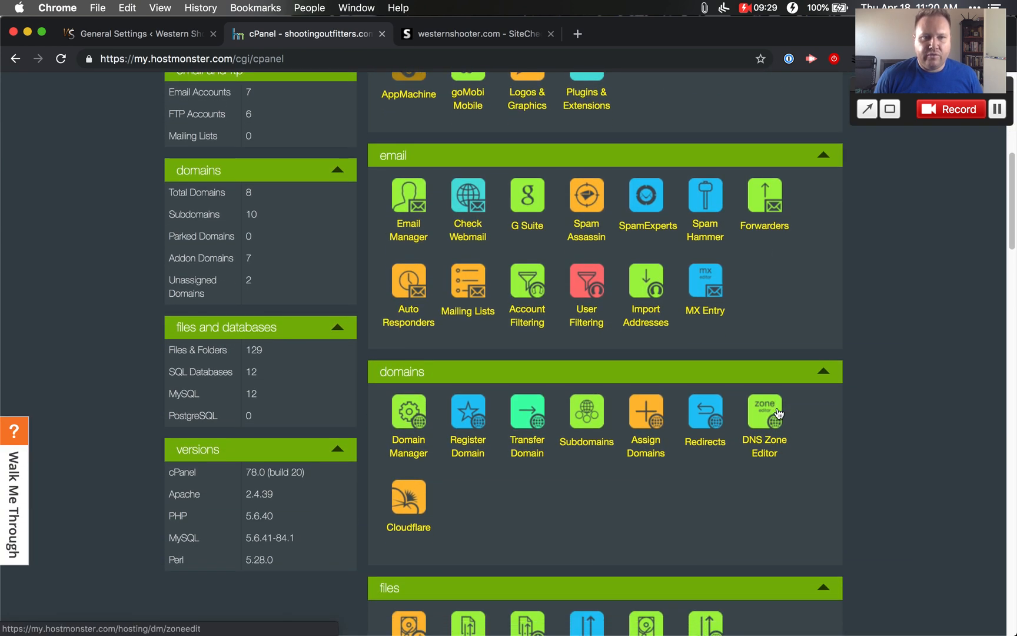
{"action": "scroll", "coordinate": [778, 414], "scroll_direction": "down", "scroll_amount": 3}
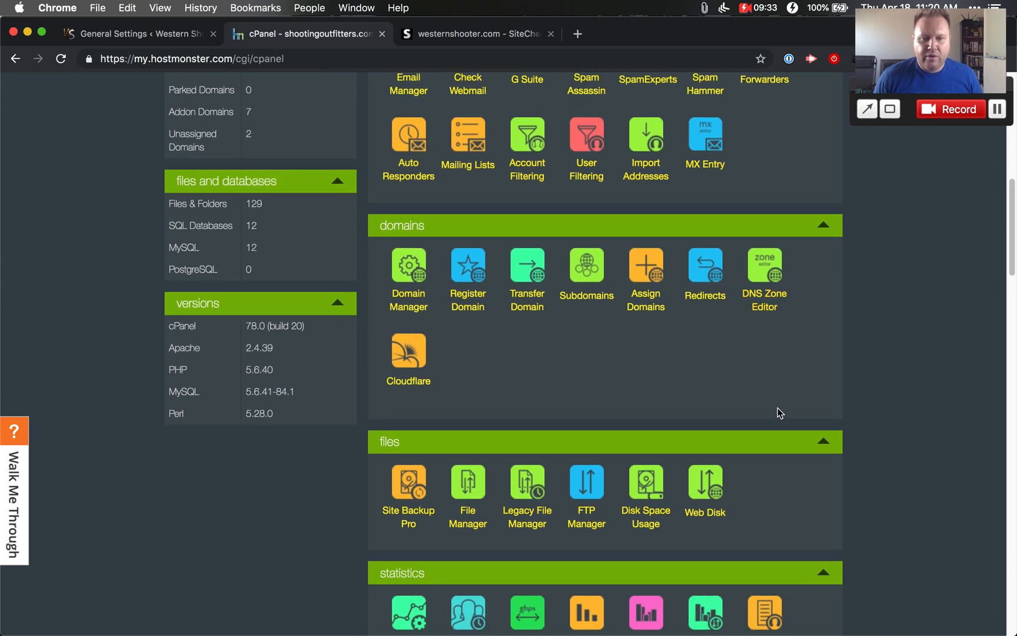
{"action": "scroll", "coordinate": [779, 413], "scroll_direction": "down", "scroll_amount": 2}
Step: Find 'phpmy' on the page and launch phpMyAdmin from Database Tools
{"action": "key", "text": "super+f"}
{"action": "type", "text": "p"}
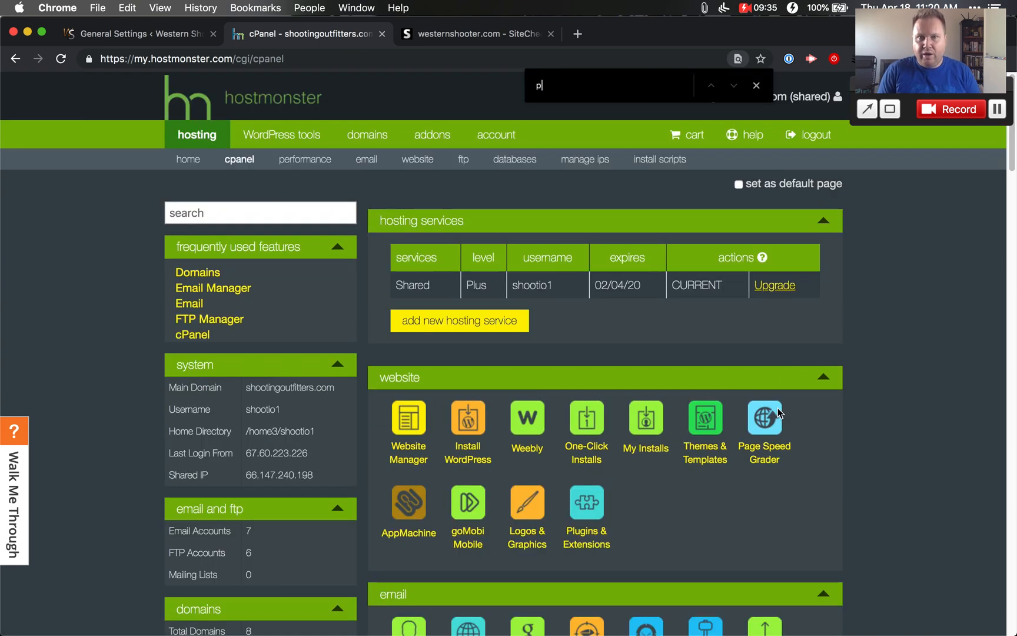
{"action": "type", "text": "hp"}
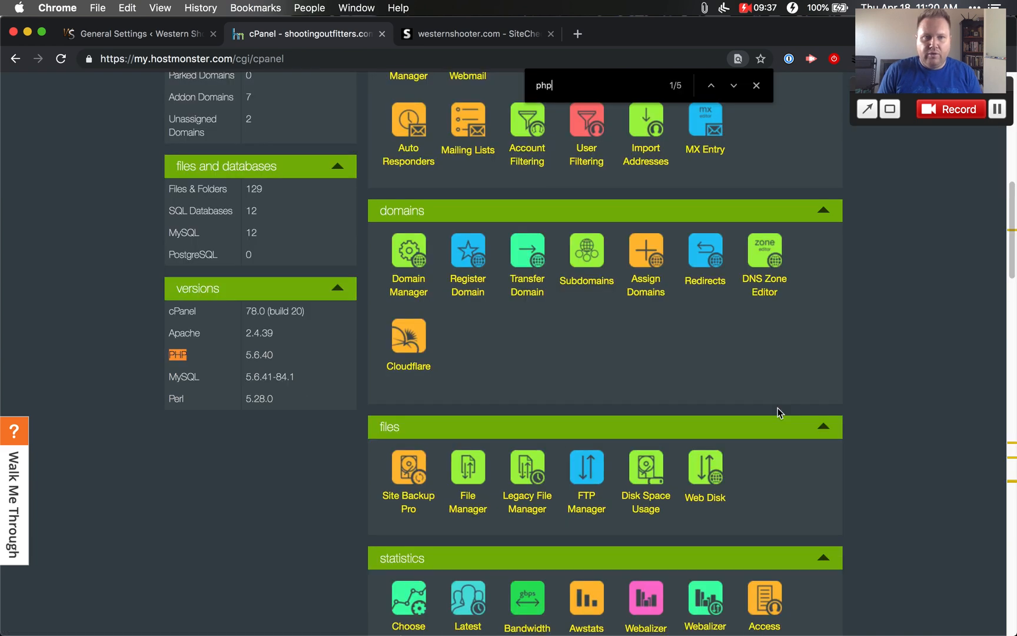
{"action": "type", "text": "my"}
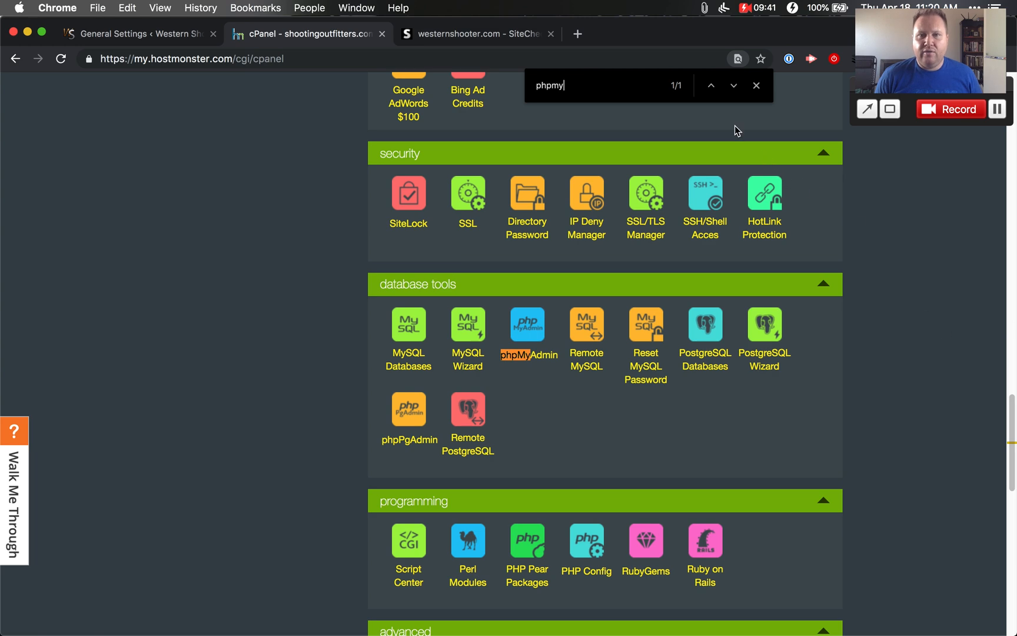
{"action": "left_click", "coordinate": [757, 85]}
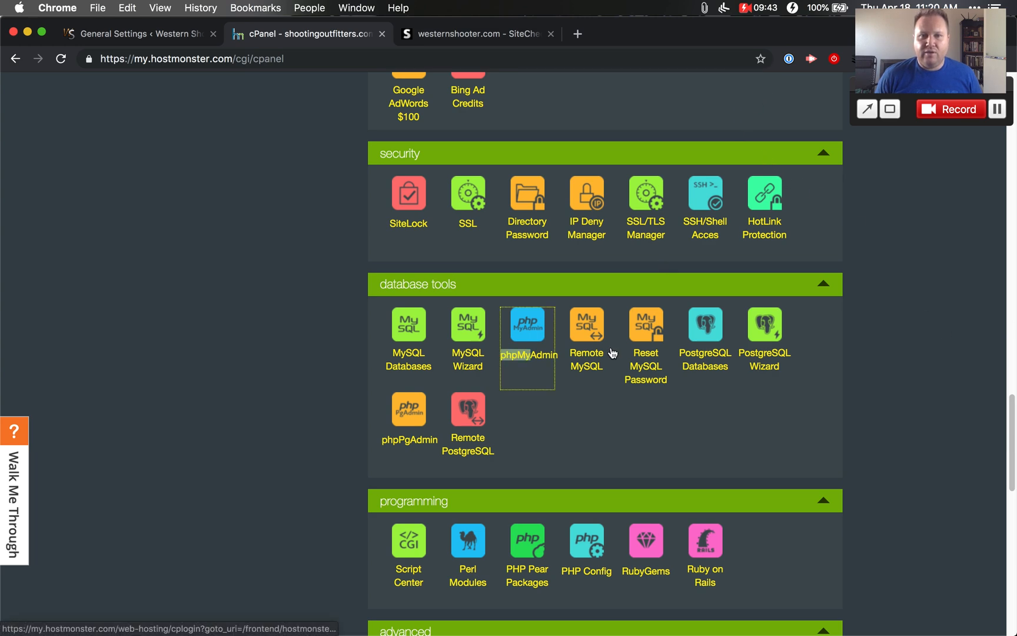
{"action": "left_click", "coordinate": [530, 363]}
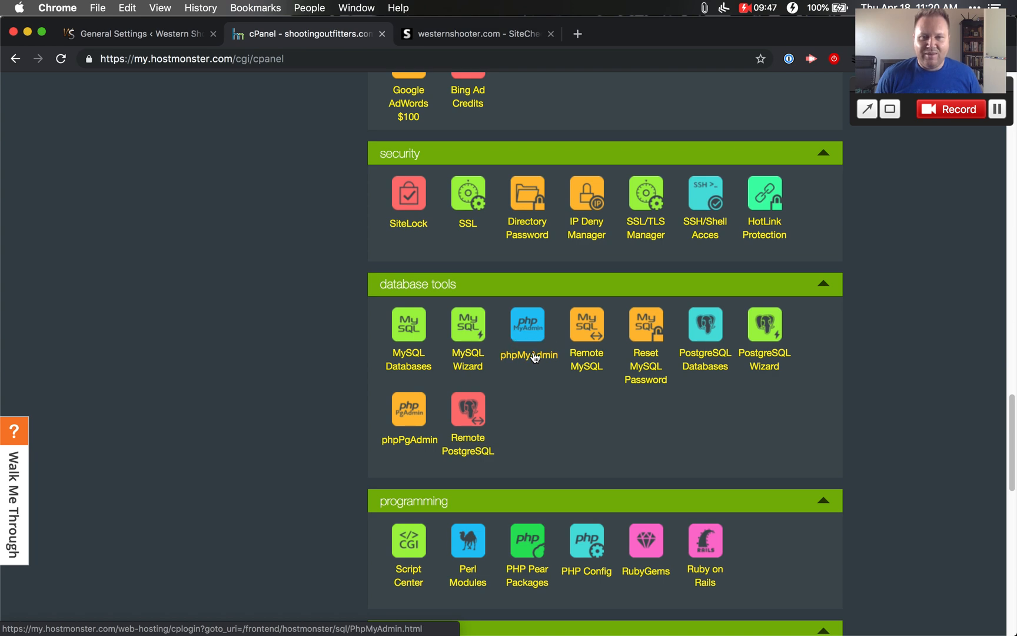
{"action": "left_click", "coordinate": [533, 358]}
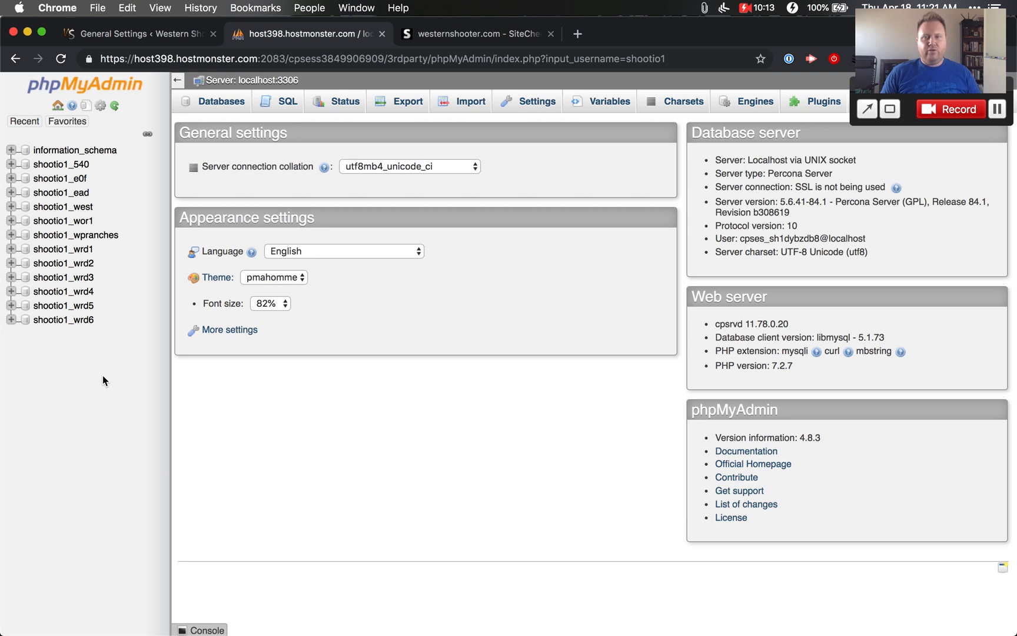
Step: Browse shootio1_wrd6's wp_options table showing brickeyfoundation.org, then expand shootio1_wrd5's tables
{"action": "left_click", "coordinate": [57, 320]}
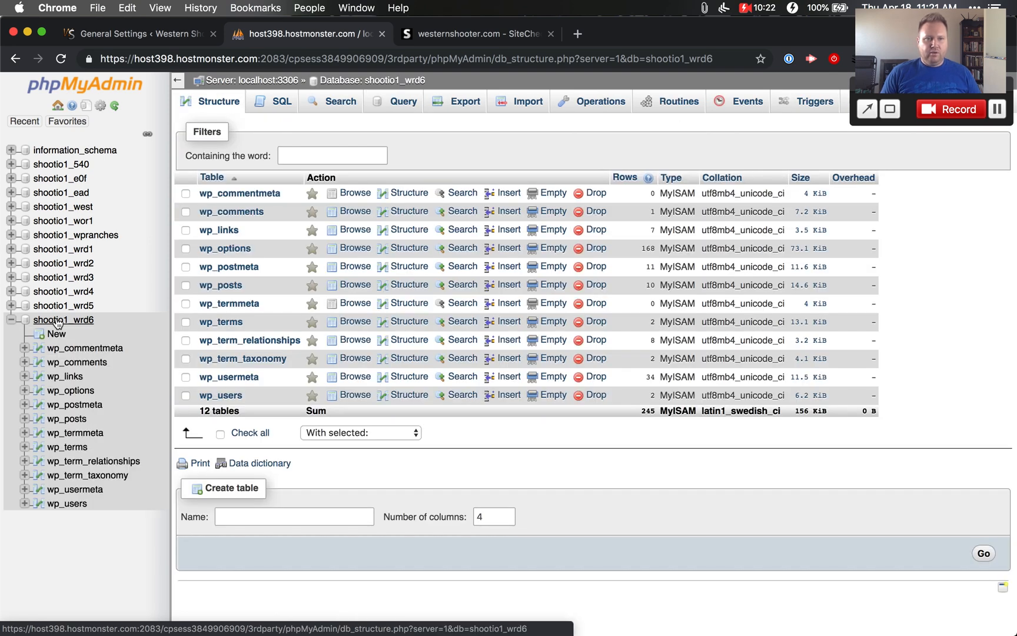
{"action": "left_click", "coordinate": [229, 249]}
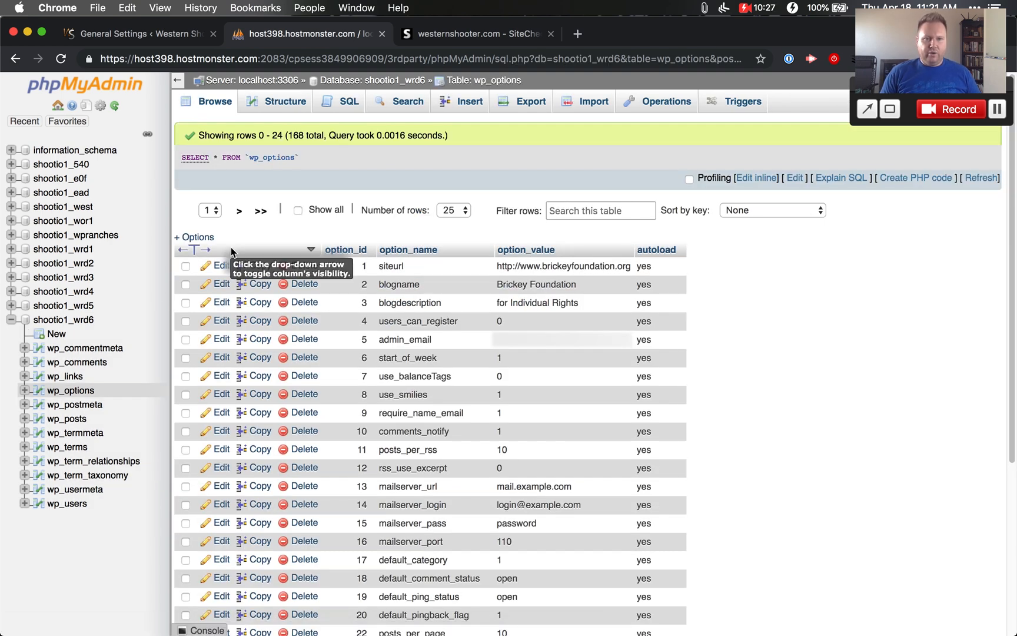
{"action": "left_click", "coordinate": [10, 305]}
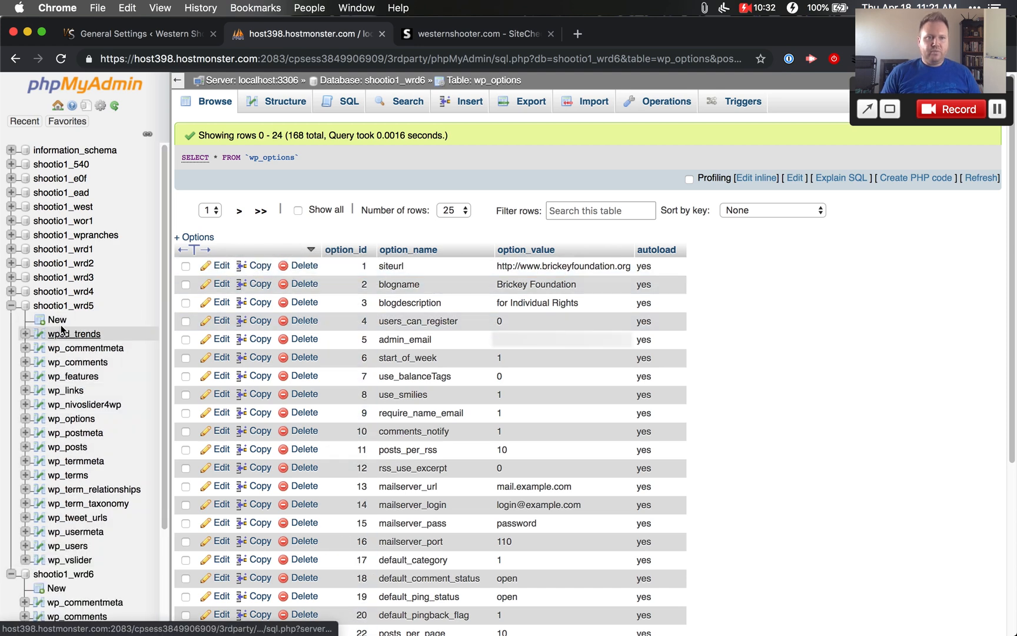
Step: Browse shootio1_wrd5's wp_options table and collapse the shootio1_wrd6 table list
{"action": "left_click", "coordinate": [74, 419]}
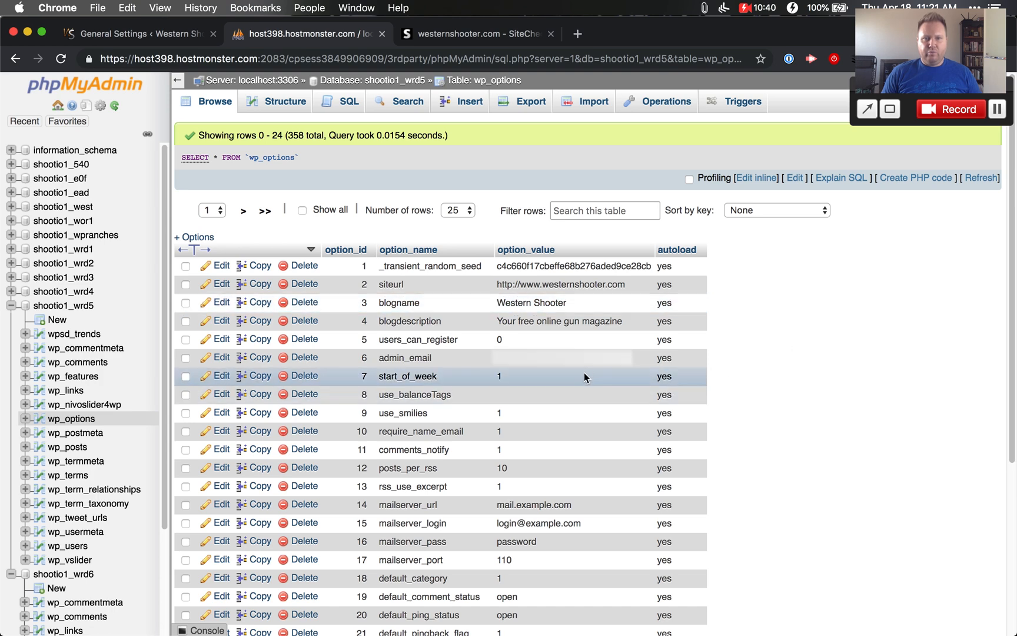
{"action": "scroll", "coordinate": [577, 456], "scroll_direction": "down", "scroll_amount": 1}
{"action": "scroll", "coordinate": [577, 455], "scroll_direction": "down", "scroll_amount": 5}
{"action": "scroll", "coordinate": [577, 454], "scroll_direction": "up", "scroll_amount": 5}
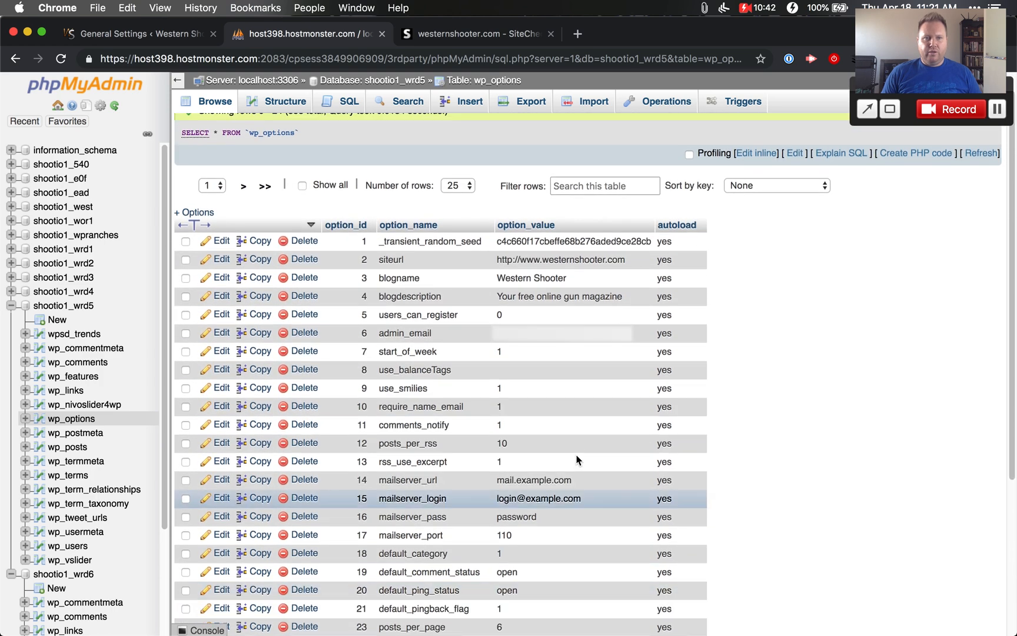
{"action": "left_click", "coordinate": [11, 574]}
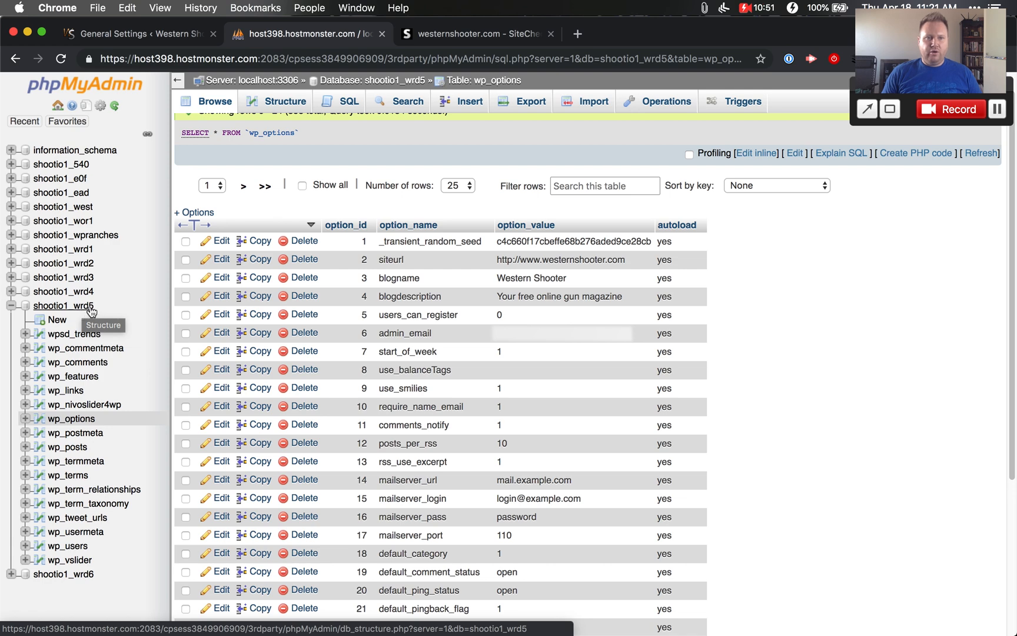
Step: Compare the wp_options tables of shootio1_wrd4, shootio1_wrd3, shootio1_wrd5 and shootio1_wrd1
{"action": "left_click", "coordinate": [11, 291]}
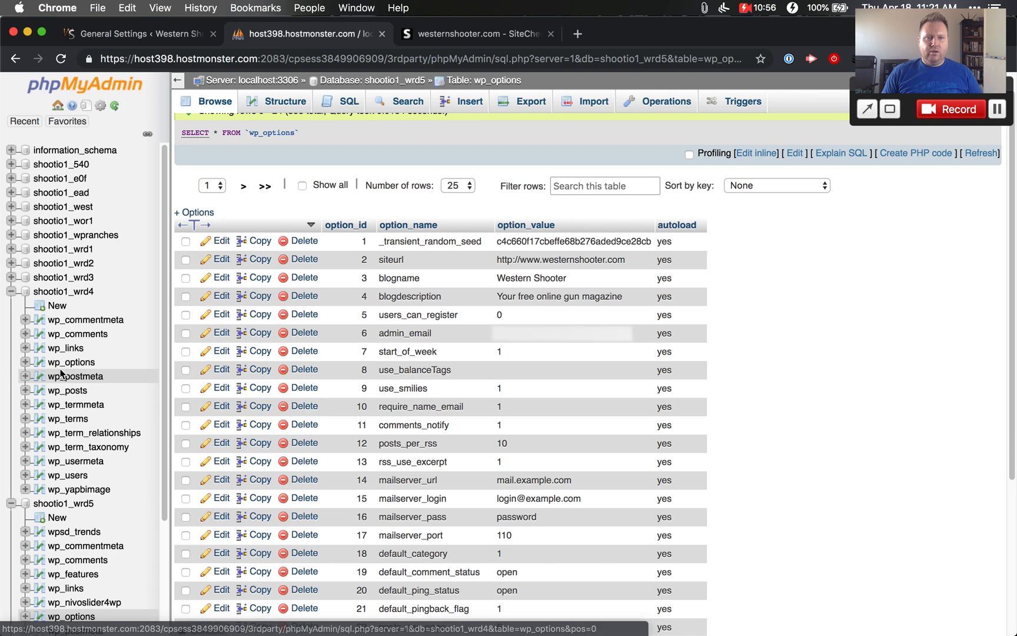
{"action": "left_click", "coordinate": [62, 363]}
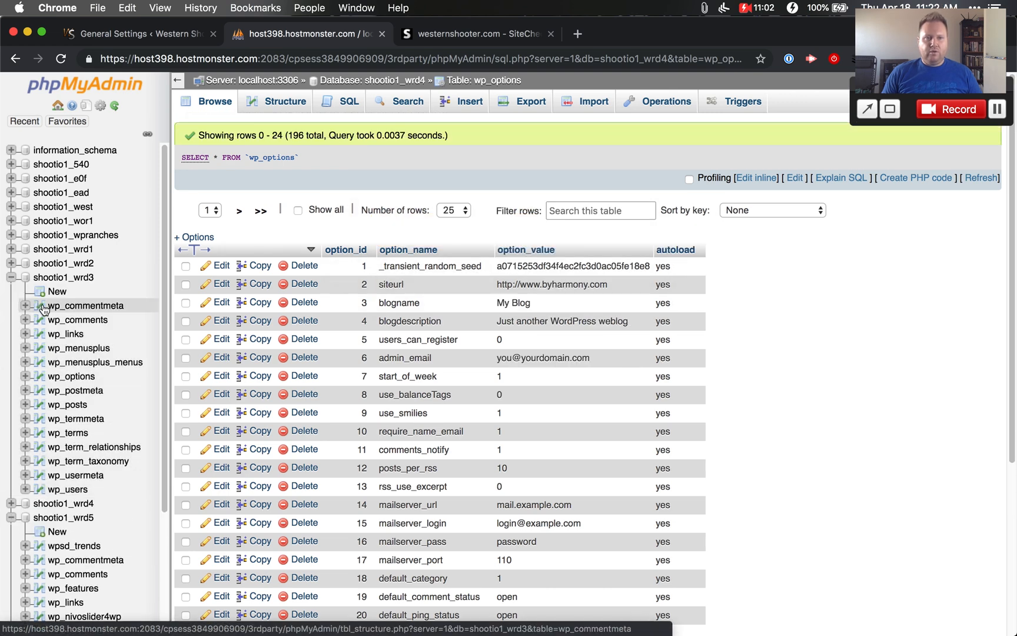
{"action": "left_click", "coordinate": [64, 377]}
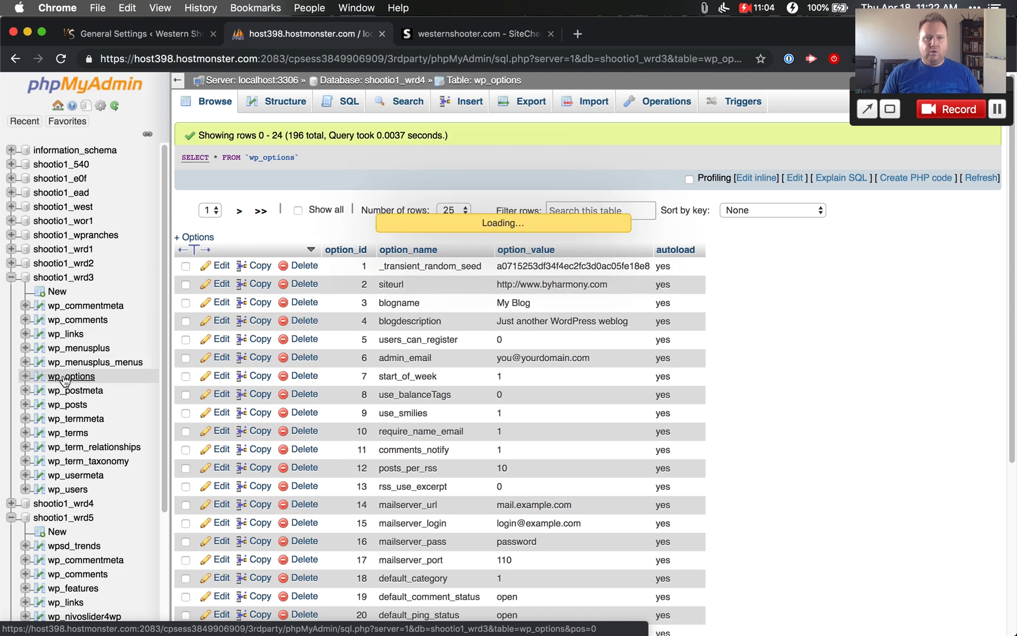
{"action": "left_click", "coordinate": [746, 8]}
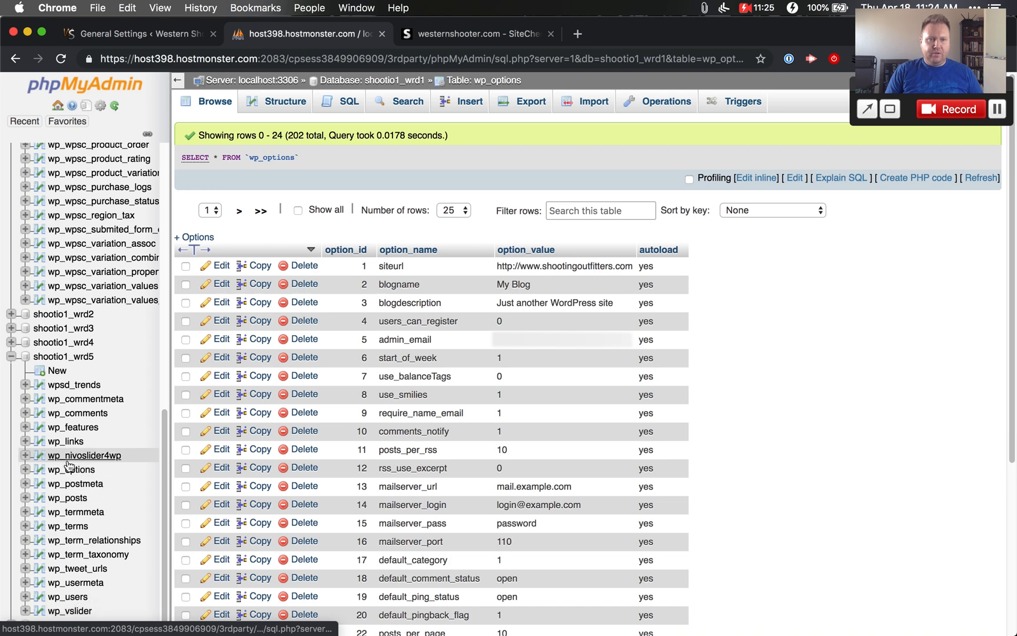
{"action": "left_click", "coordinate": [69, 471]}
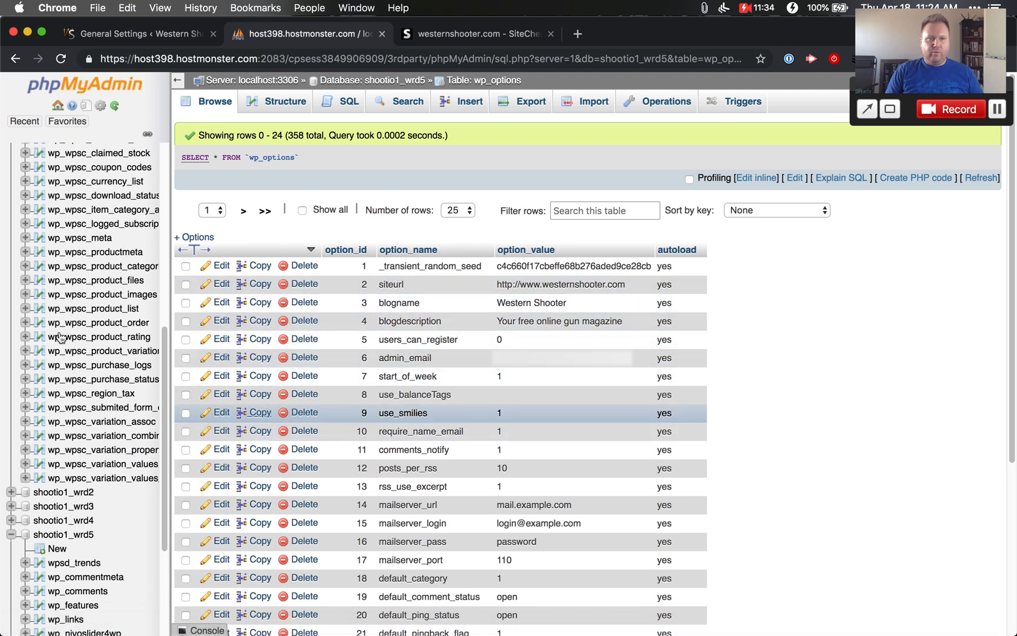
{"action": "scroll", "coordinate": [59, 330], "scroll_direction": "up", "scroll_amount": 10}
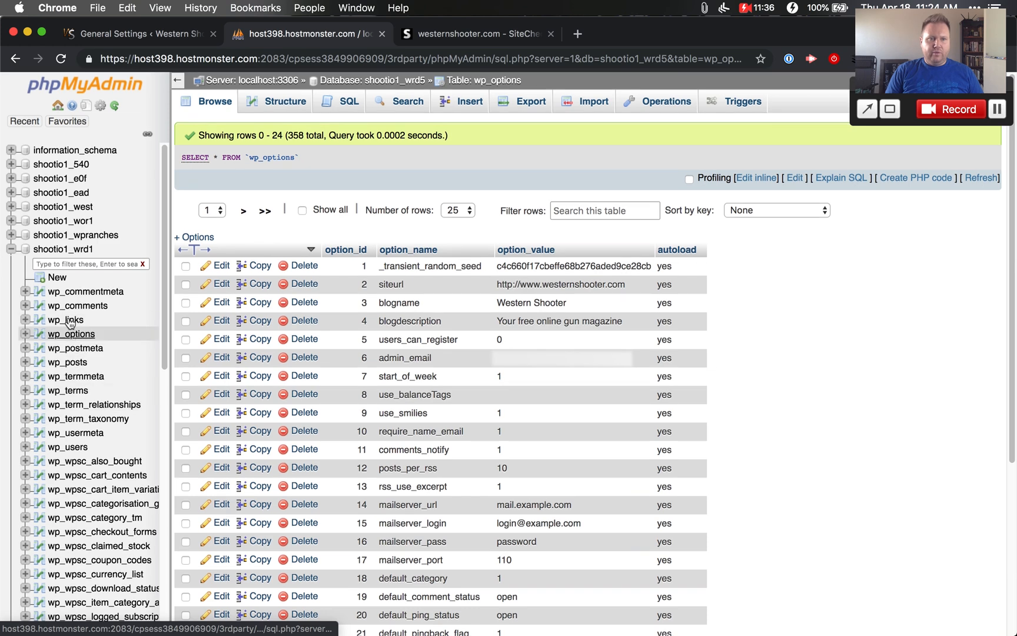
{"action": "left_click", "coordinate": [66, 338]}
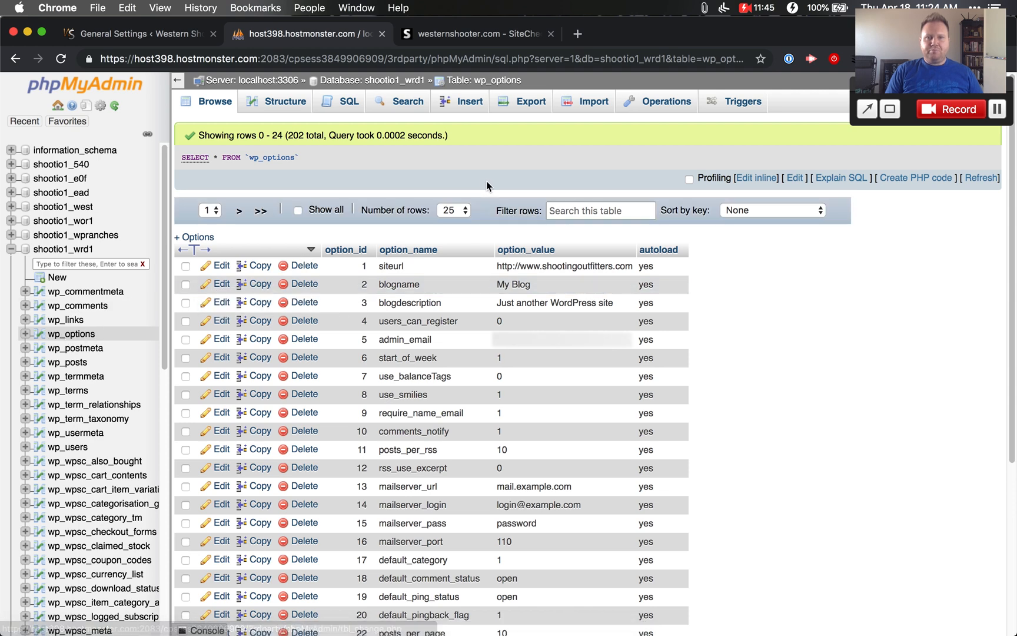
{"action": "left_click", "coordinate": [111, 29]}
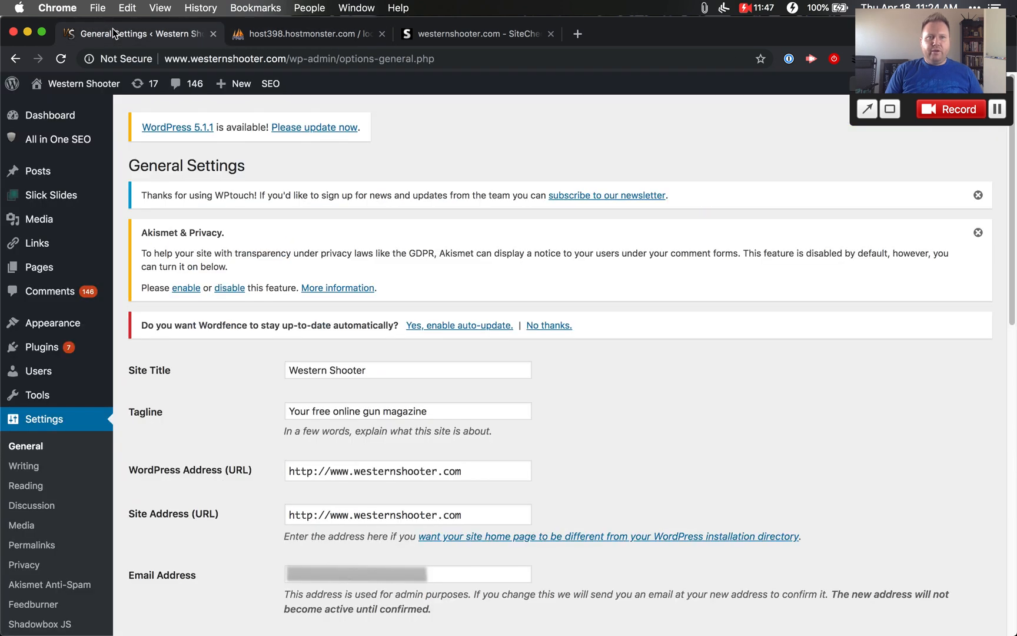
{"action": "scroll", "coordinate": [216, 414], "scroll_direction": "down", "scroll_amount": 5}
{"action": "scroll", "coordinate": [215, 413], "scroll_direction": "up", "scroll_amount": 3}
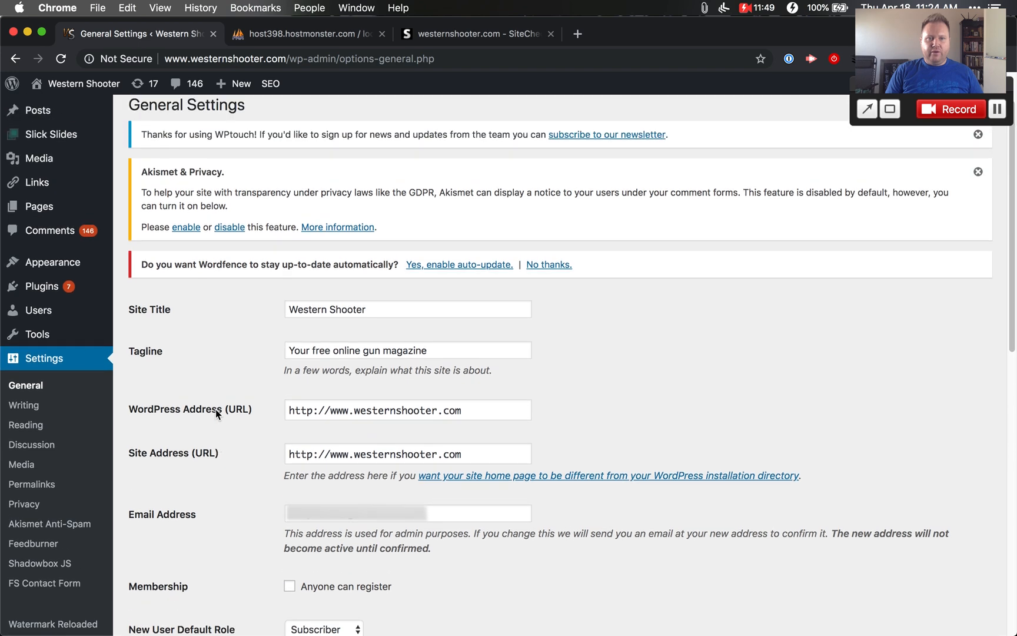
{"action": "left_click", "coordinate": [459, 354]}
{"action": "left_click_drag", "start_coordinate": [459, 353], "coordinate": [258, 352]}
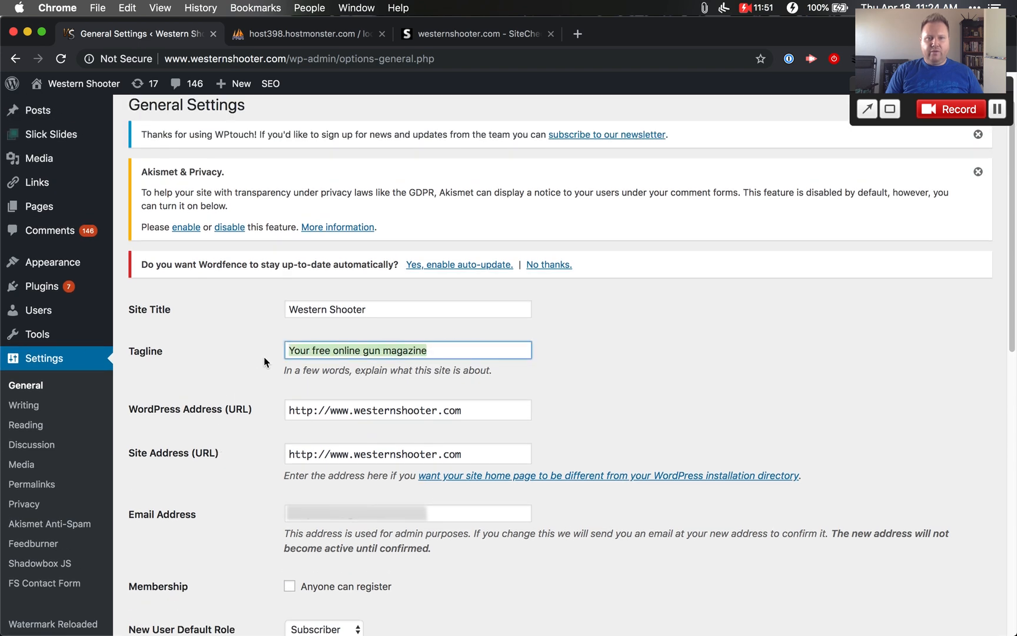
{"action": "left_click", "coordinate": [264, 358]}
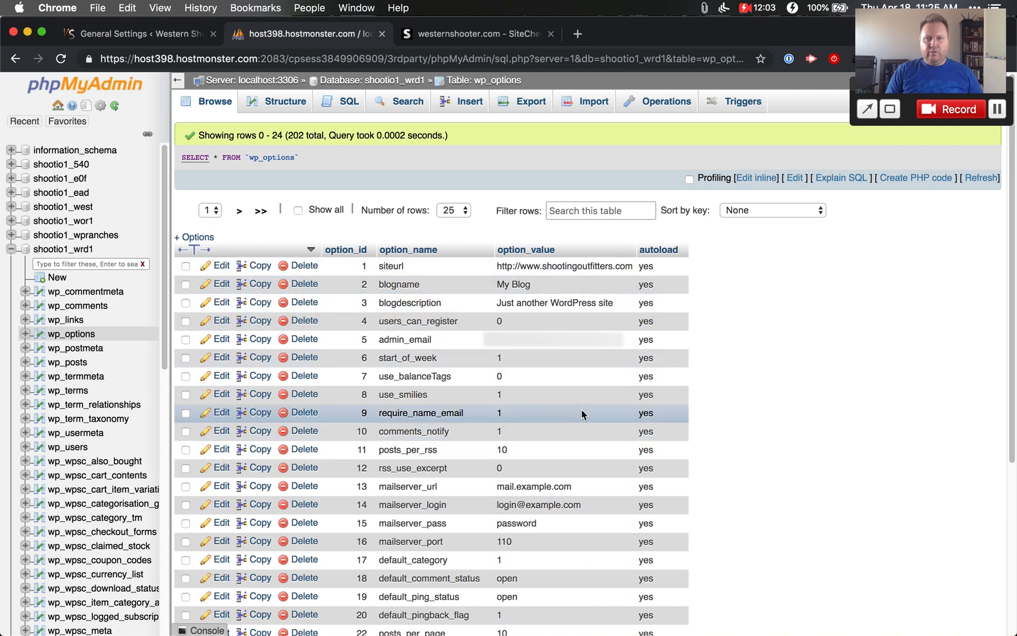
Step: Finish reviewing shootio1_wrd1's wp_options and collapse its table list
{"action": "scroll", "coordinate": [539, 411], "scroll_direction": "down", "scroll_amount": 5}
{"action": "scroll", "coordinate": [540, 411], "scroll_direction": "up", "scroll_amount": 5}
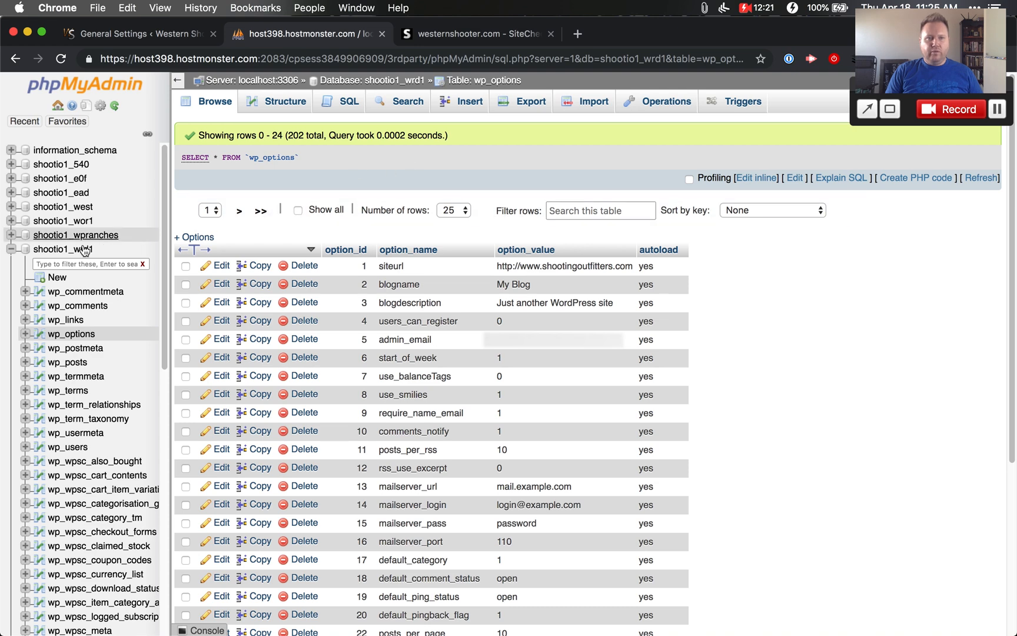
{"action": "left_click", "coordinate": [11, 250]}
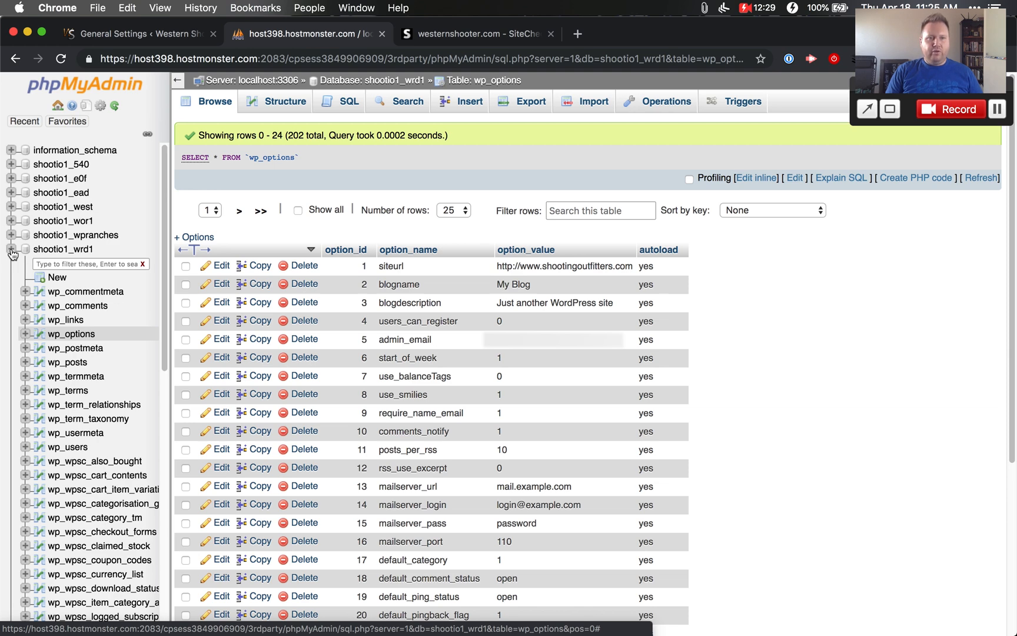
Step: Return through the tab's history to the 'cPanel - shootingoutfitters.com' home page
{"action": "left_click", "coordinate": [14, 59]}
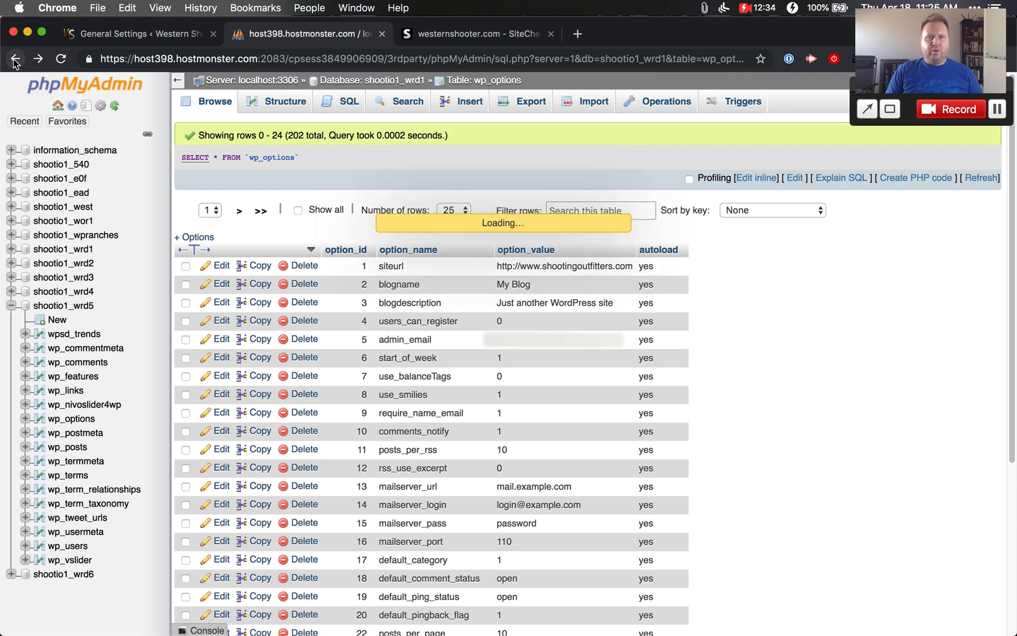
{"action": "left_click", "coordinate": [16, 62]}
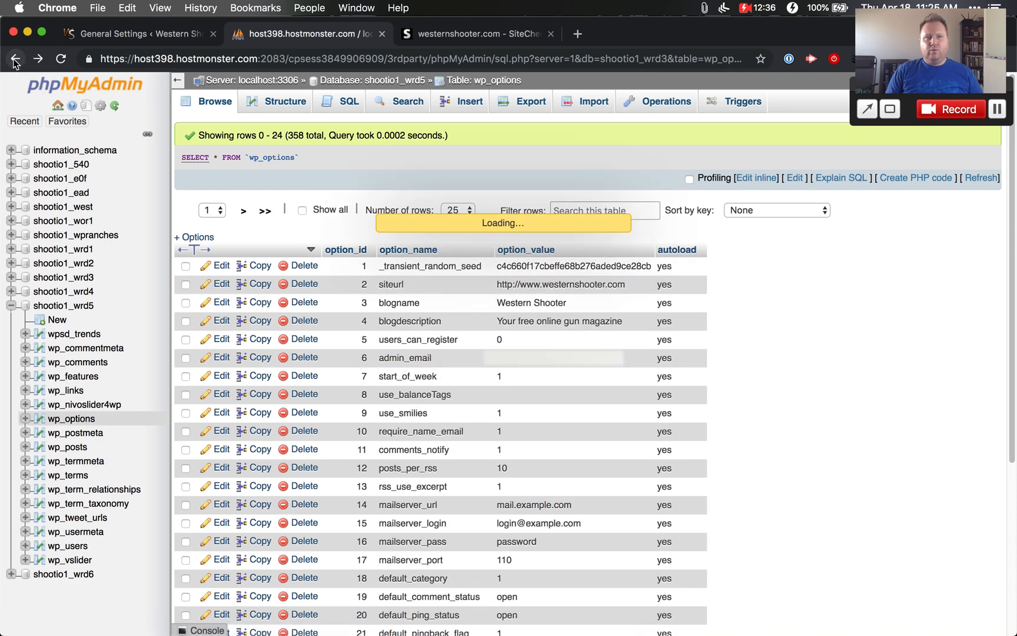
{"action": "right_click", "coordinate": [14, 62]}
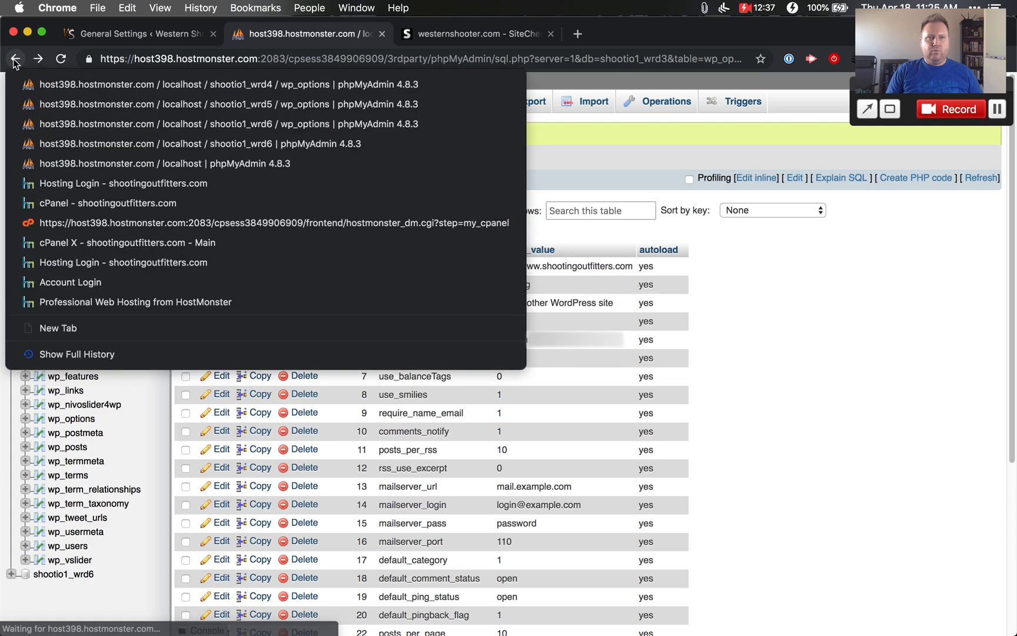
{"action": "left_click", "coordinate": [61, 203]}
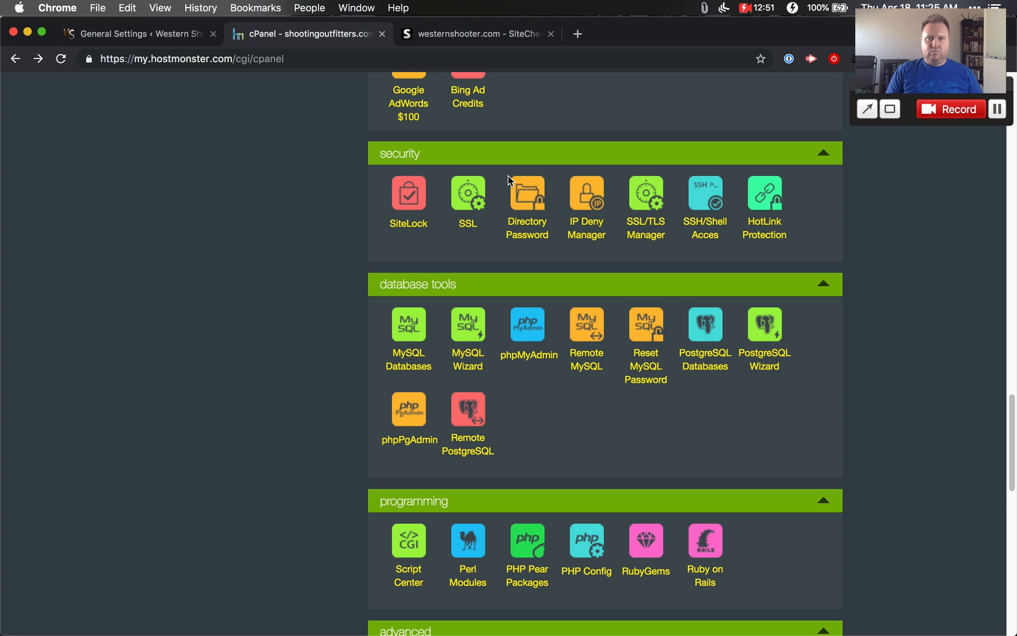
Step: Open cPanel File Manager in the home directory with hidden files shown
{"action": "scroll", "coordinate": [550, 374], "scroll_direction": "up", "scroll_amount": 5}
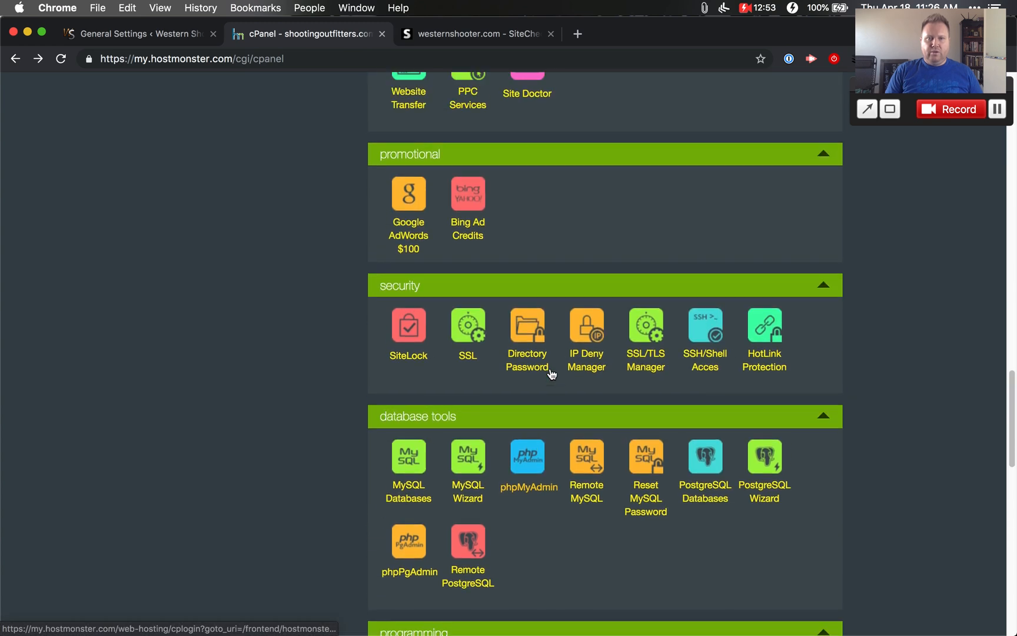
{"action": "scroll", "coordinate": [551, 375], "scroll_direction": "up", "scroll_amount": 12}
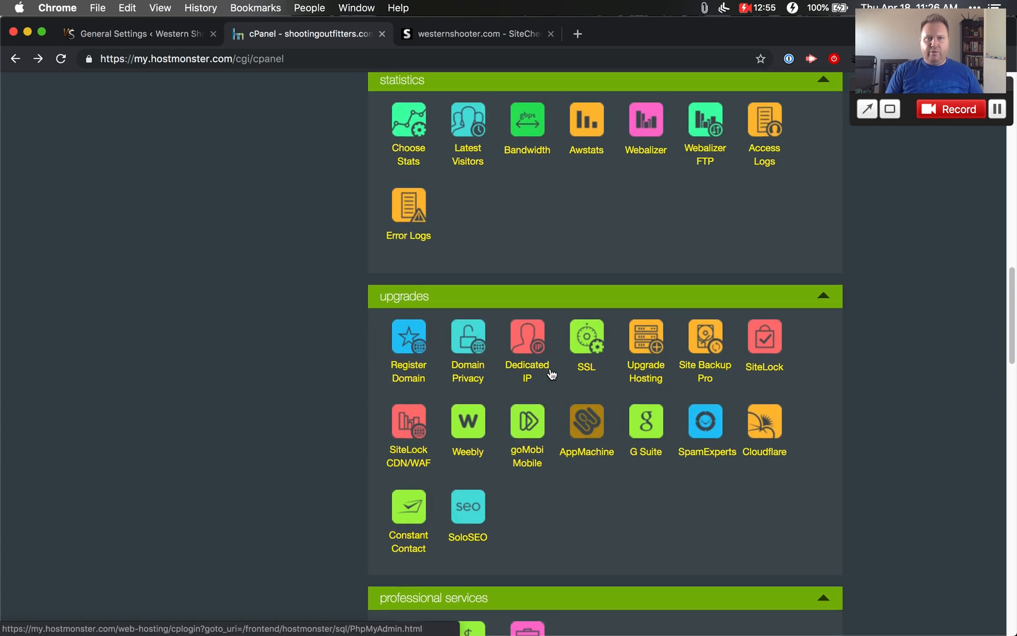
{"action": "scroll", "coordinate": [551, 374], "scroll_direction": "up", "scroll_amount": 4}
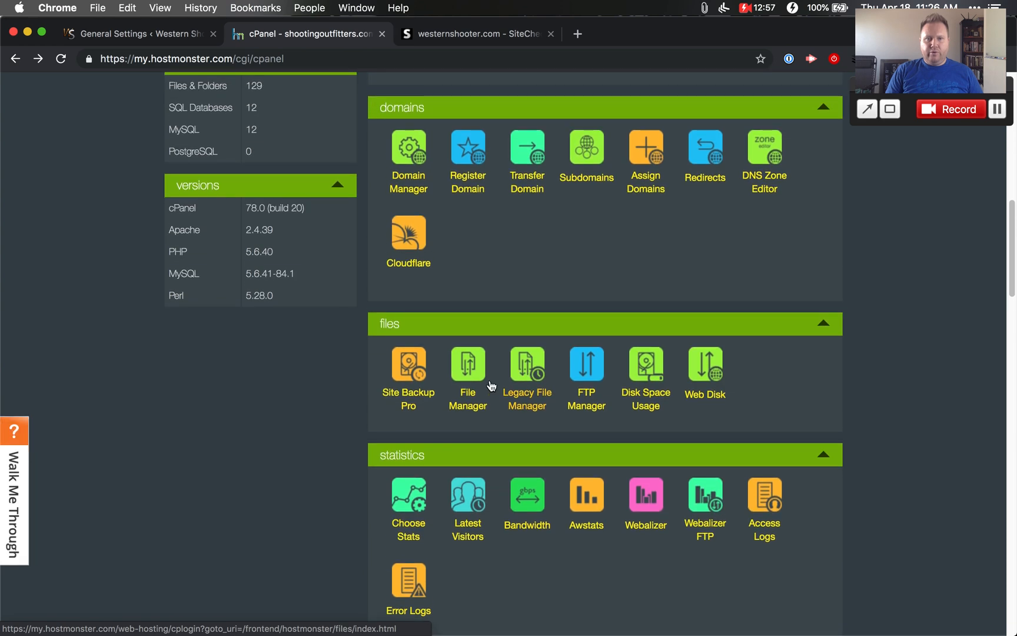
{"action": "left_click", "coordinate": [469, 375]}
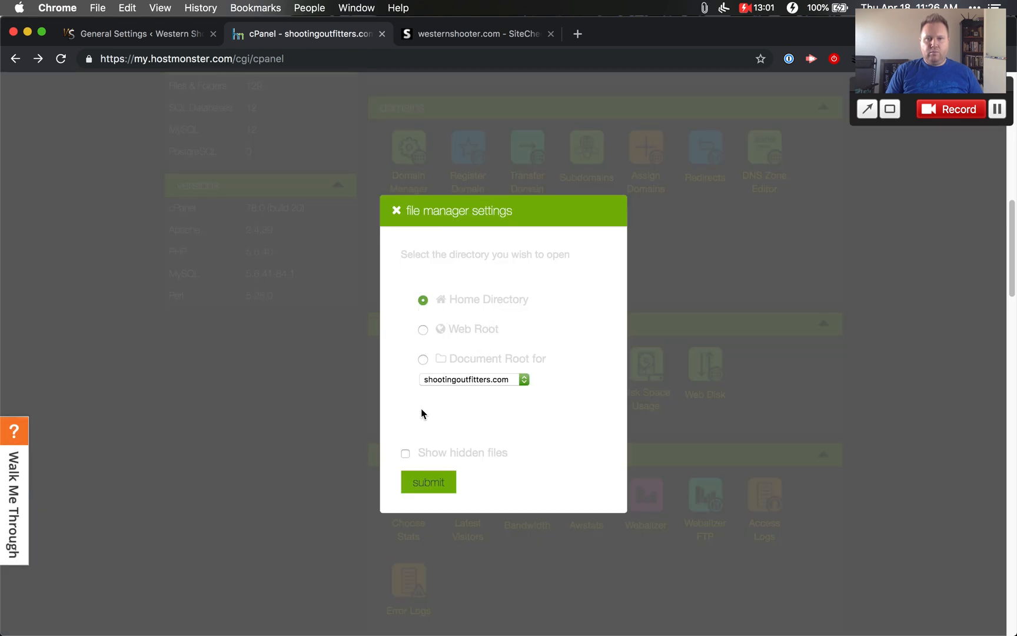
{"action": "left_click", "coordinate": [405, 454]}
{"action": "left_click", "coordinate": [432, 480]}
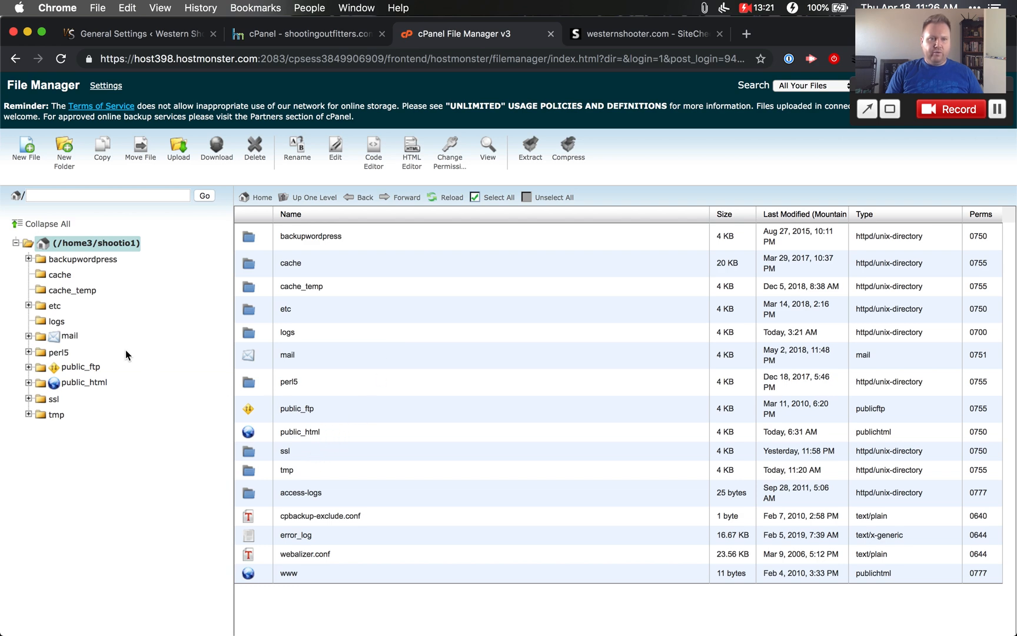
Step: Open public_html's wp-config.php in the Code Edit editor
{"action": "left_click", "coordinate": [74, 383]}
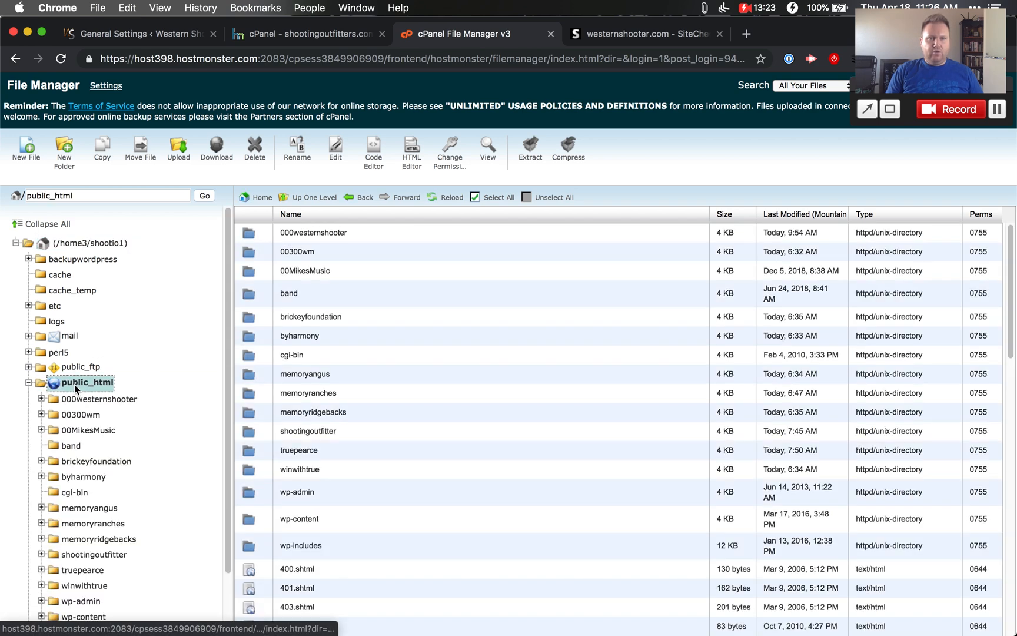
{"action": "scroll", "coordinate": [370, 438], "scroll_direction": "down", "scroll_amount": 15}
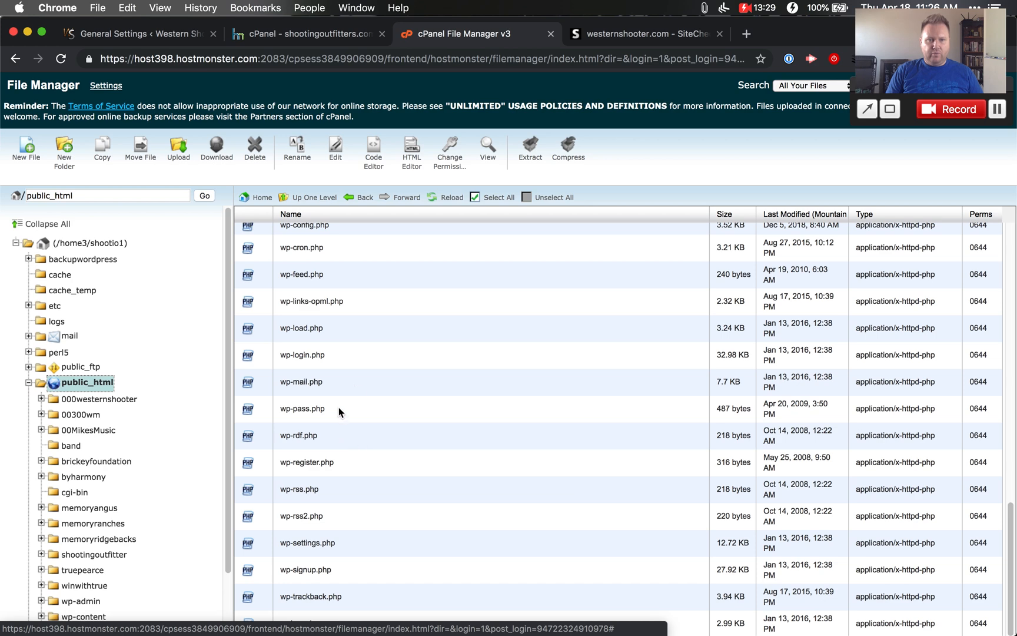
{"action": "scroll", "coordinate": [370, 377], "scroll_direction": "up", "scroll_amount": 3}
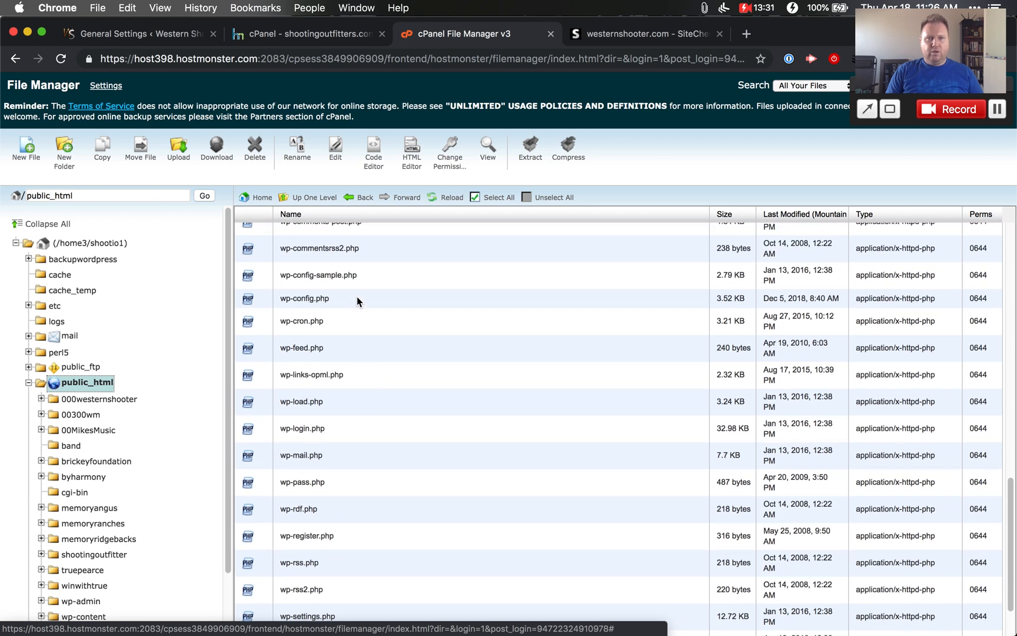
{"action": "right_click", "coordinate": [357, 297]}
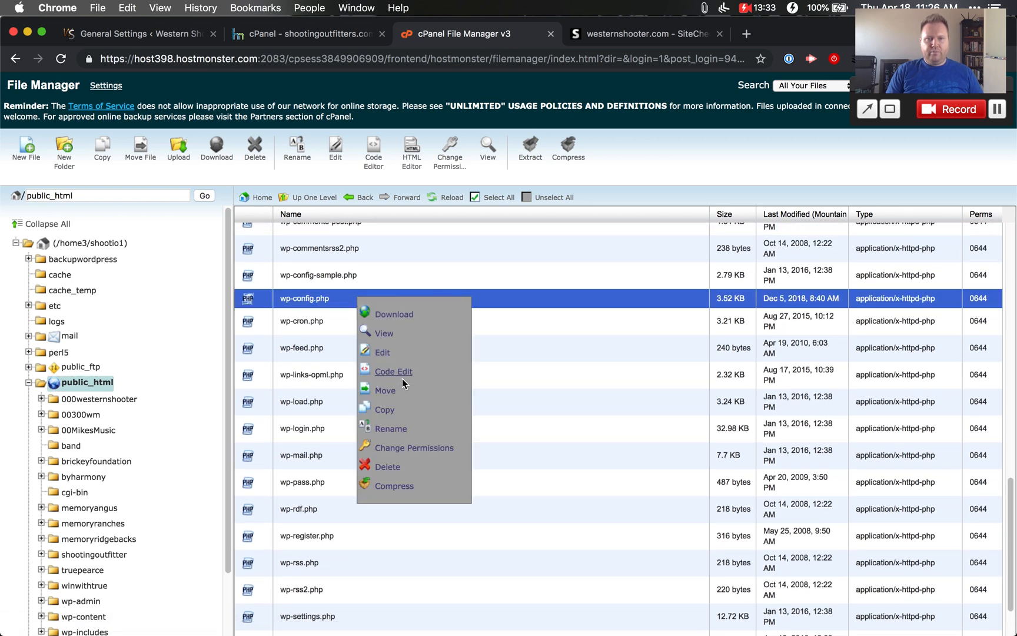
{"action": "left_click", "coordinate": [388, 373]}
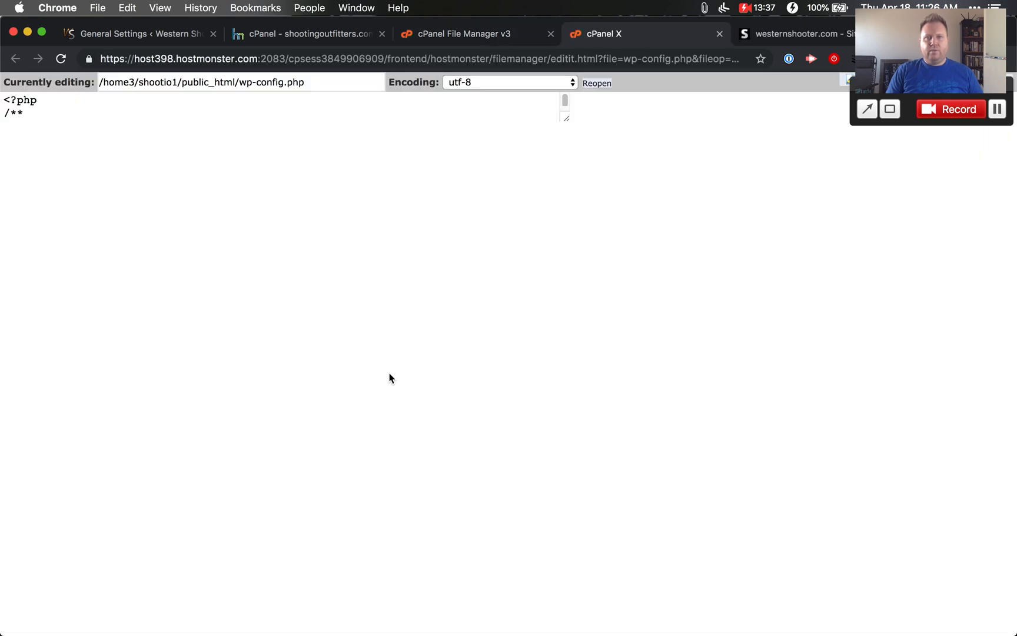
{"action": "left_click_drag", "start_coordinate": [566, 121], "coordinate": [993, 613]}
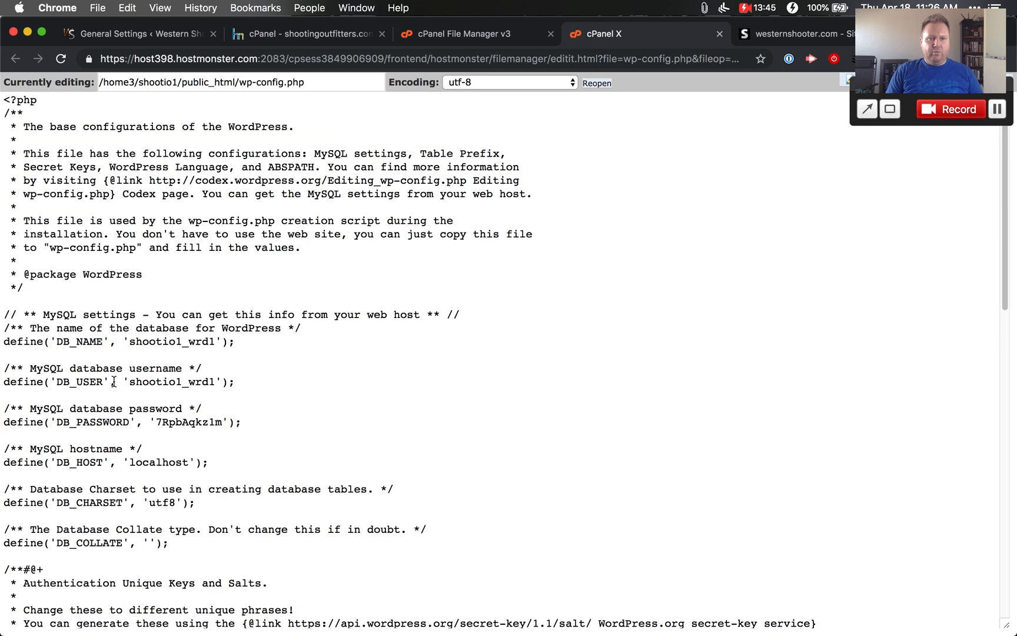
{"action": "left_click_drag", "start_coordinate": [127, 381], "coordinate": [216, 380]}
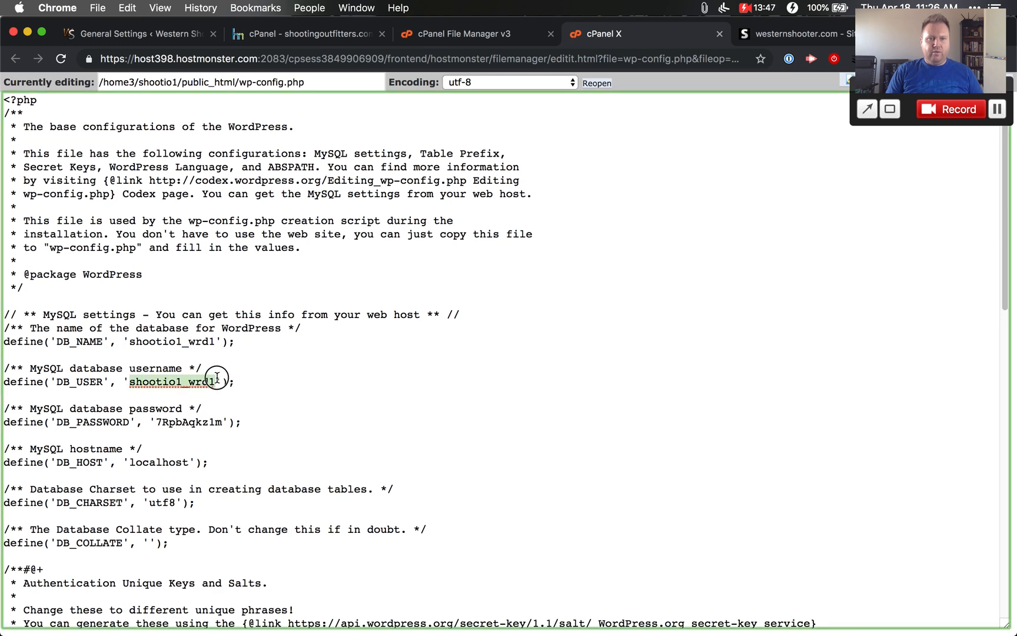
{"action": "left_click", "coordinate": [259, 385]}
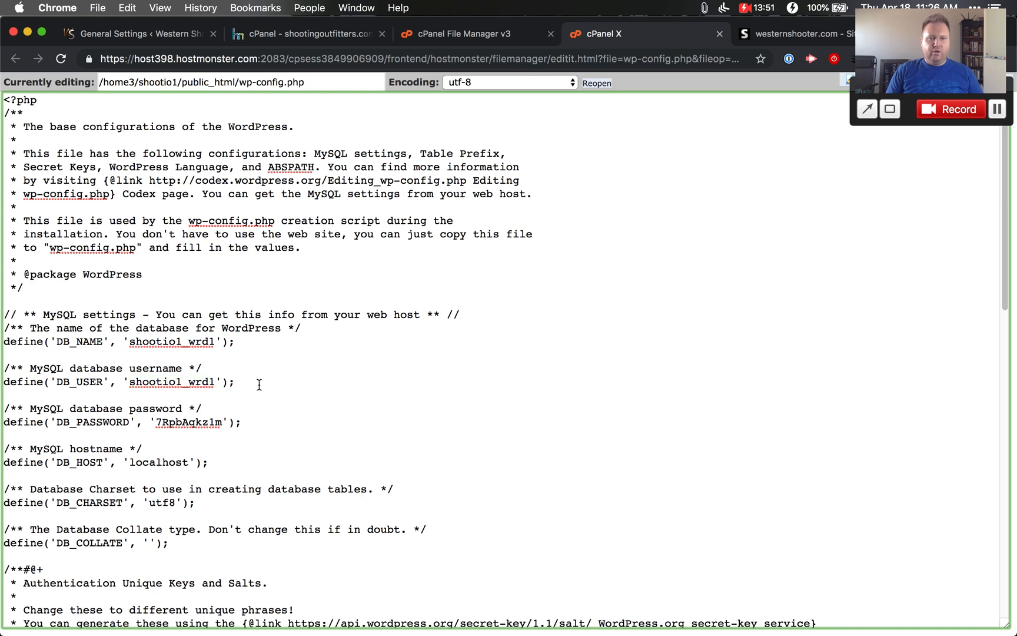
{"action": "left_click_drag", "start_coordinate": [259, 384], "coordinate": [116, 377]}
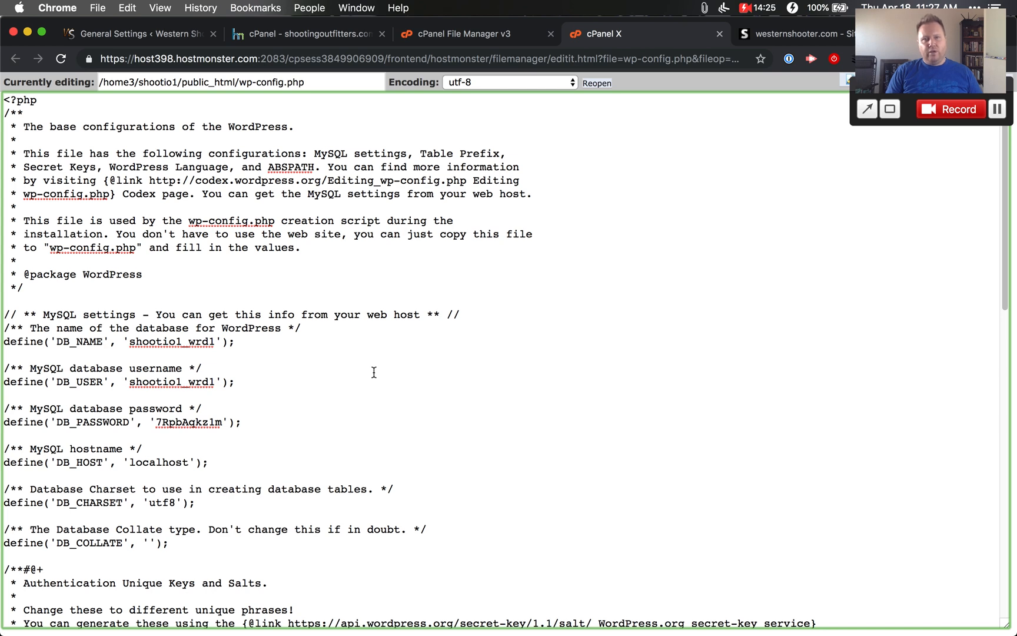
Step: Close the public_html config editor and open the 000westernshooter folder
{"action": "left_click", "coordinate": [718, 34]}
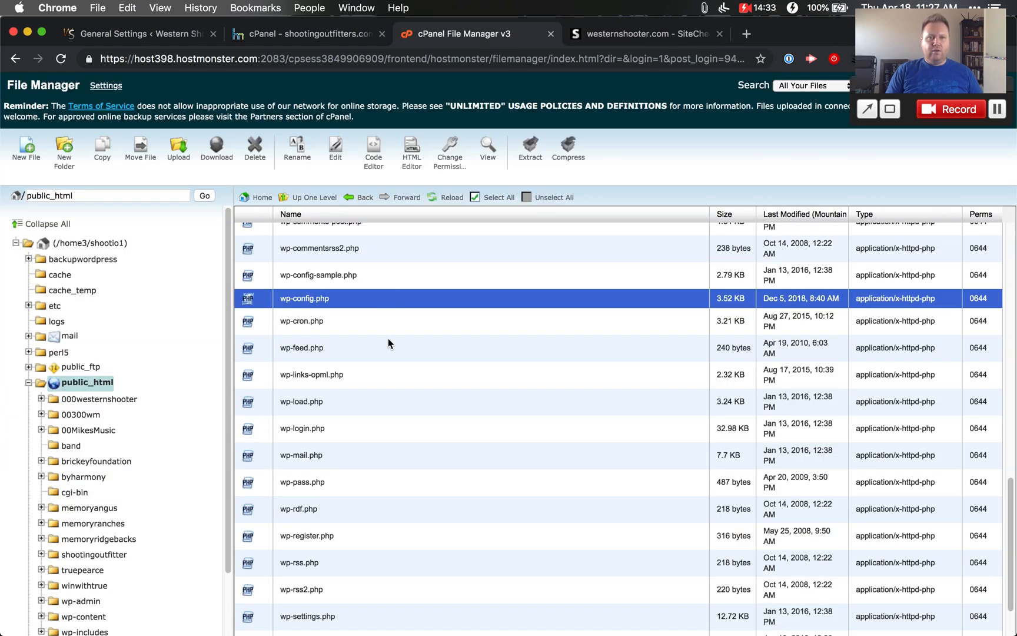
{"action": "scroll", "coordinate": [389, 383], "scroll_direction": "up", "scroll_amount": 15}
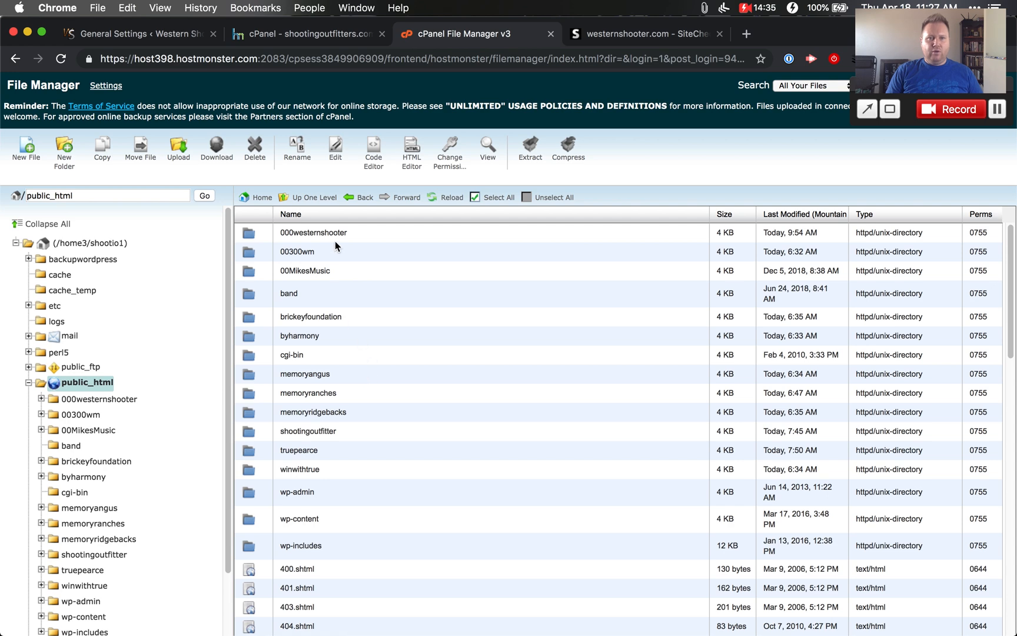
{"action": "double_click", "coordinate": [338, 231]}
{"action": "left_click", "coordinate": [401, 232]}
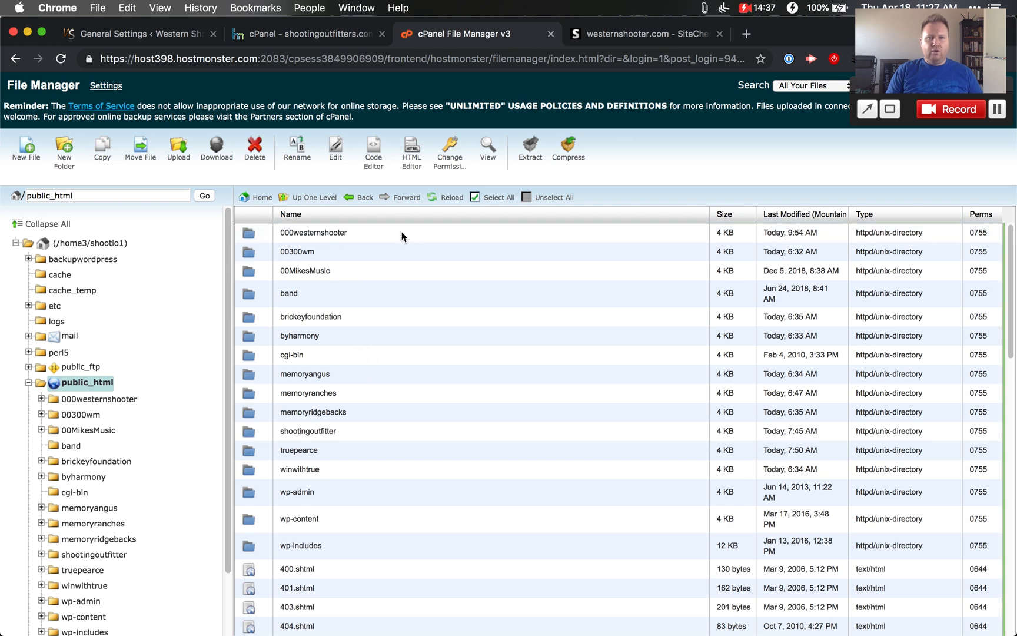
{"action": "double_click", "coordinate": [401, 236]}
Step: Open 000westernshooter's wp-config.php in the Code Edit editor
{"action": "scroll", "coordinate": [372, 535], "scroll_direction": "down", "scroll_amount": 10}
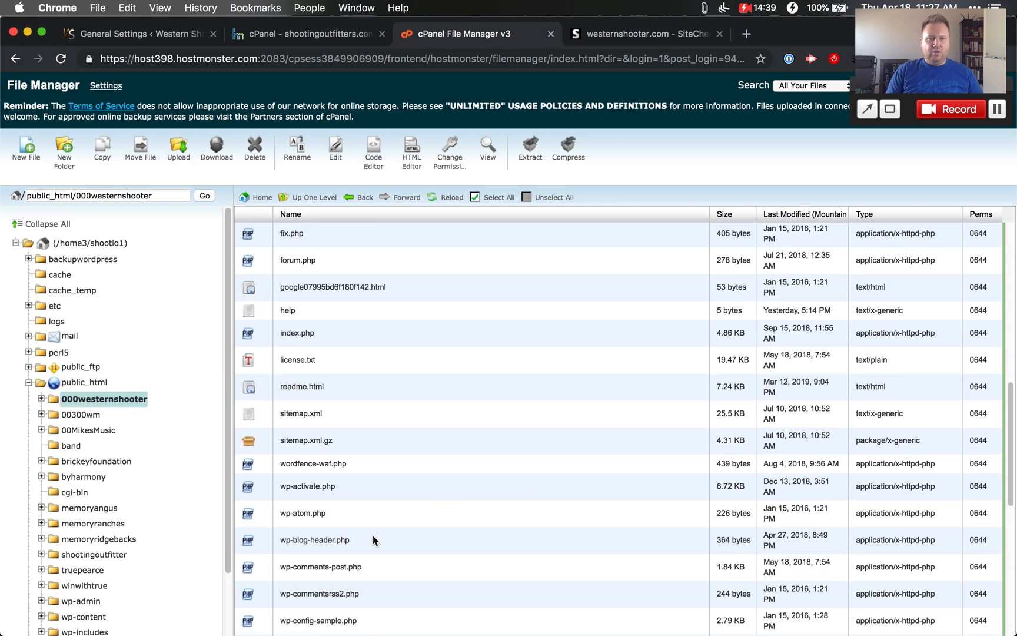
{"action": "scroll", "coordinate": [372, 535], "scroll_direction": "down", "scroll_amount": 5}
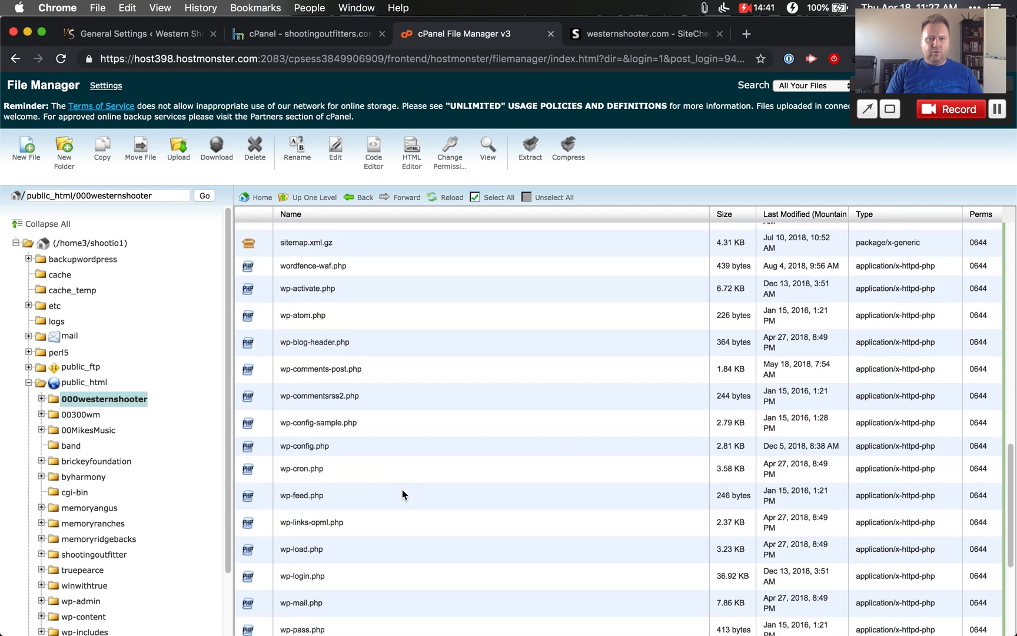
{"action": "right_click", "coordinate": [351, 446]}
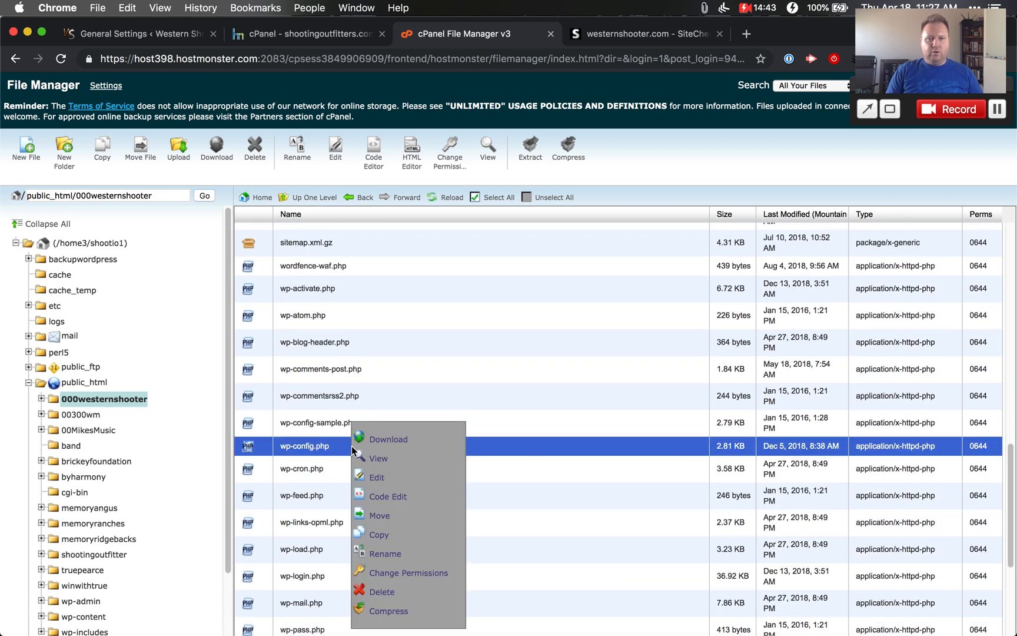
{"action": "left_click", "coordinate": [384, 496]}
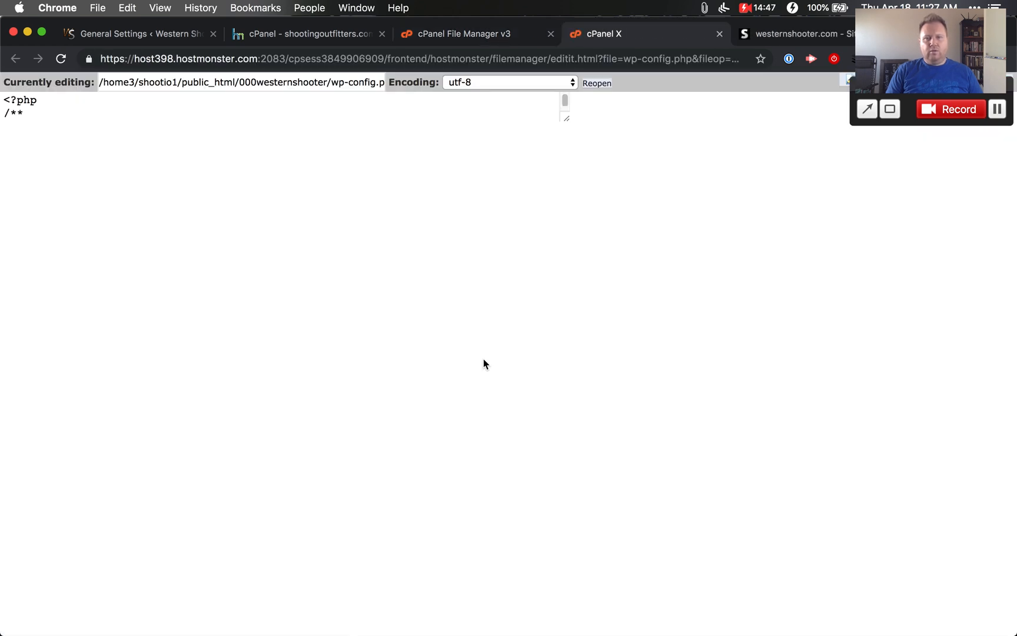
Step: Enlarge the 000westernshooter wp-config.php editor and check that DB_NAME is shootio1_west
{"action": "left_click_drag", "start_coordinate": [563, 122], "coordinate": [732, 315]}
{"action": "scroll", "coordinate": [391, 209], "scroll_direction": "down", "scroll_amount": 5}
{"action": "scroll", "coordinate": [391, 209], "scroll_direction": "down", "scroll_amount": 2}
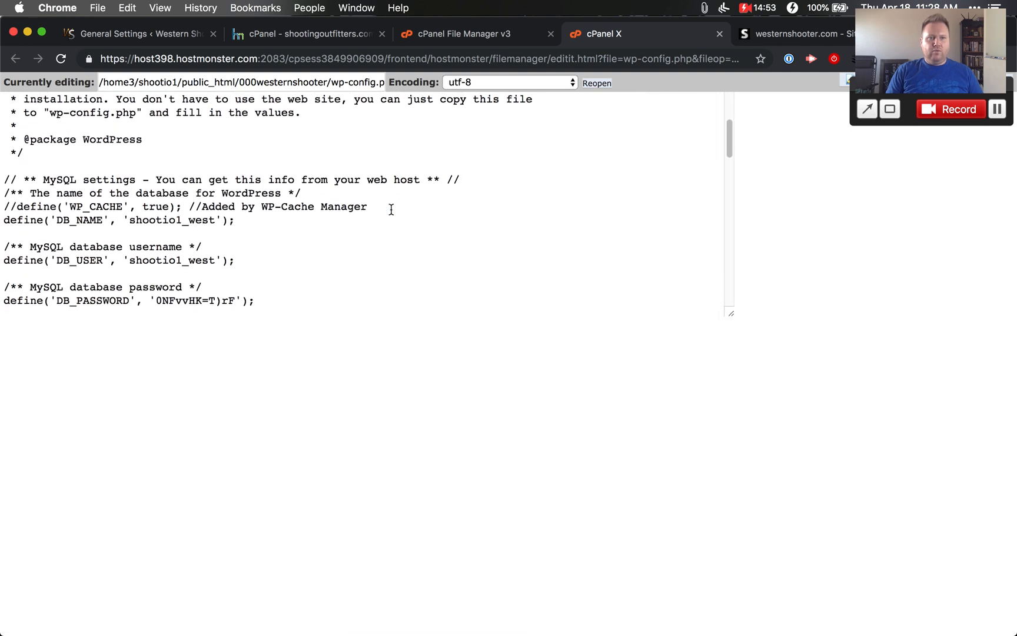
{"action": "scroll", "coordinate": [391, 209], "scroll_direction": "down", "scroll_amount": 4}
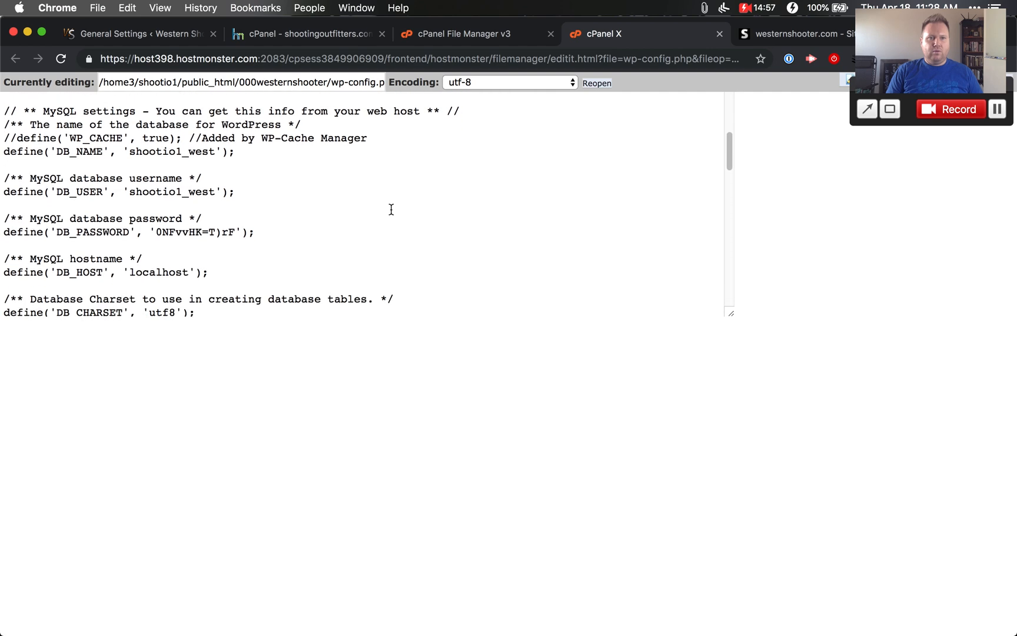
{"action": "scroll", "coordinate": [390, 209], "scroll_direction": "up", "scroll_amount": 2}
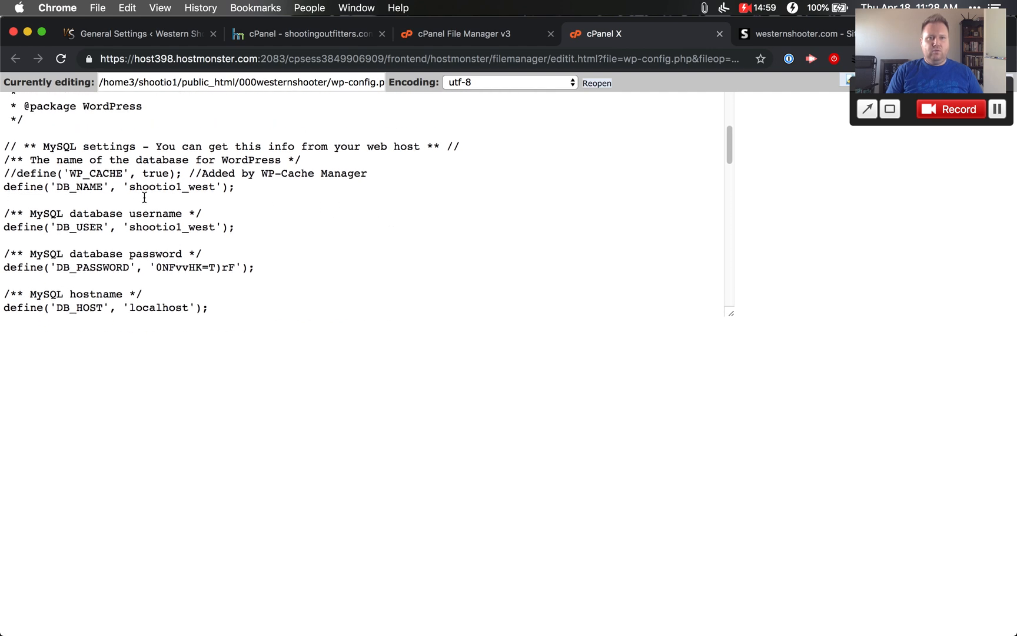
{"action": "scroll", "coordinate": [266, 257], "scroll_direction": "down", "scroll_amount": 5}
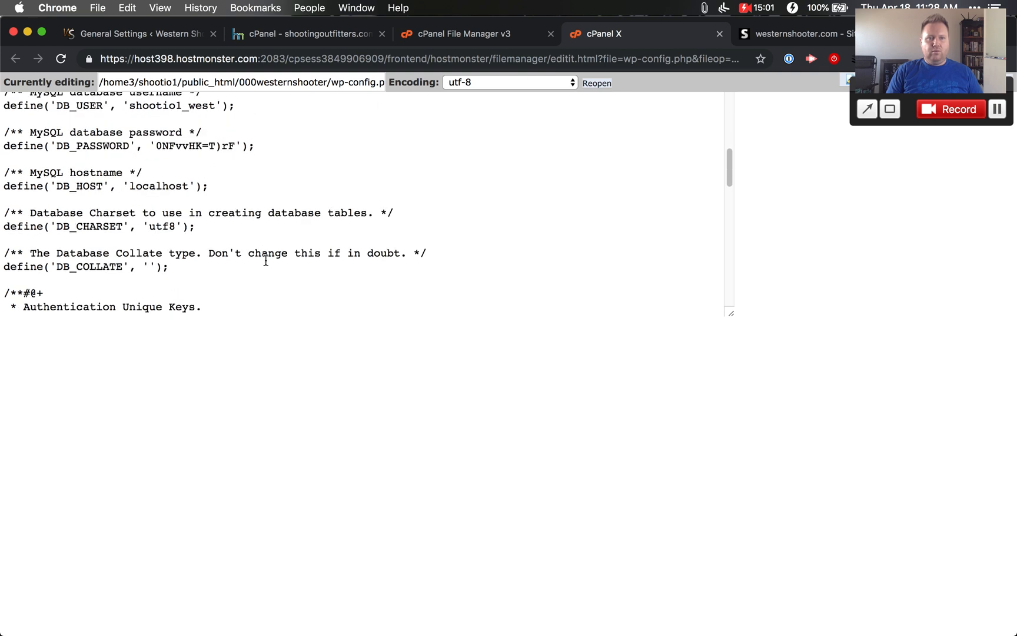
{"action": "scroll", "coordinate": [265, 258], "scroll_direction": "up", "scroll_amount": 5}
{"action": "scroll", "coordinate": [265, 260], "scroll_direction": "up", "scroll_amount": 2}
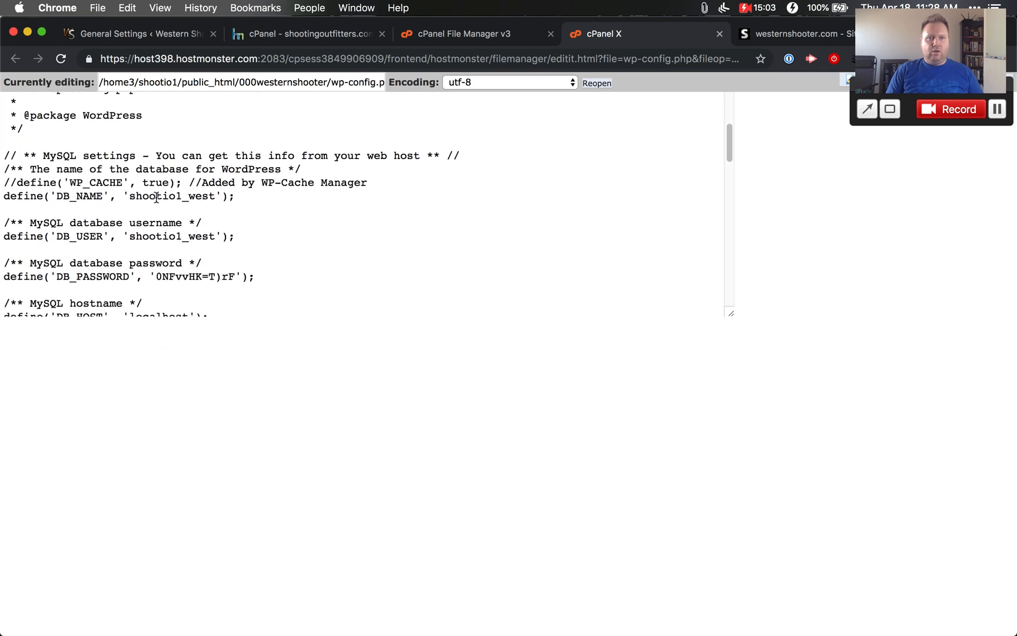
{"action": "left_click_drag", "start_coordinate": [131, 202], "coordinate": [220, 198]}
{"action": "left_click", "coordinate": [259, 207]}
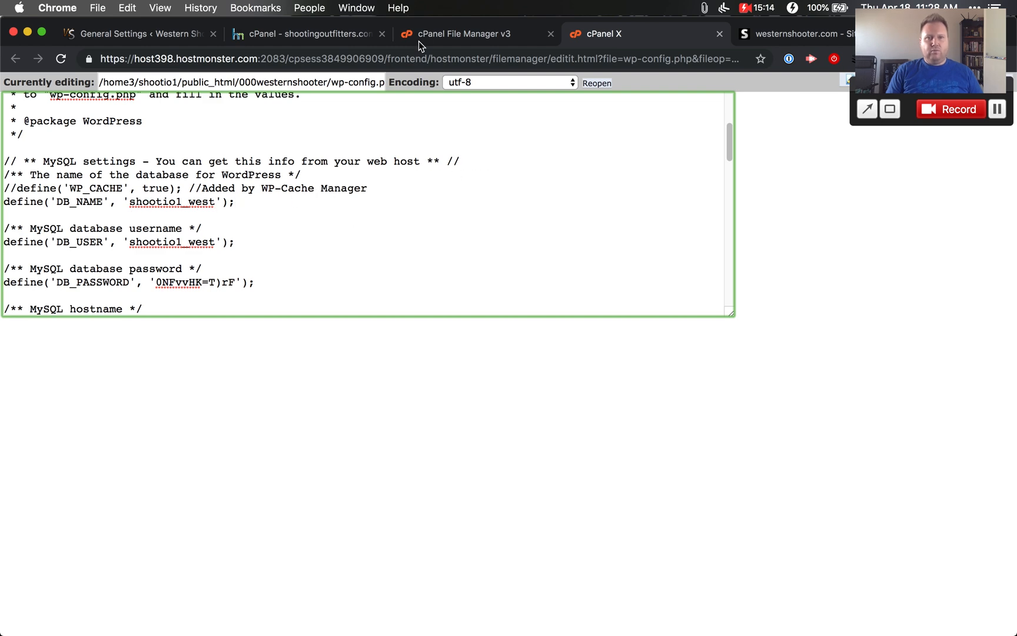
Step: Dismiss the file manager settings dialog and launch phpMyAdmin from cPanel's Database Tools
{"action": "left_click", "coordinate": [436, 34]}
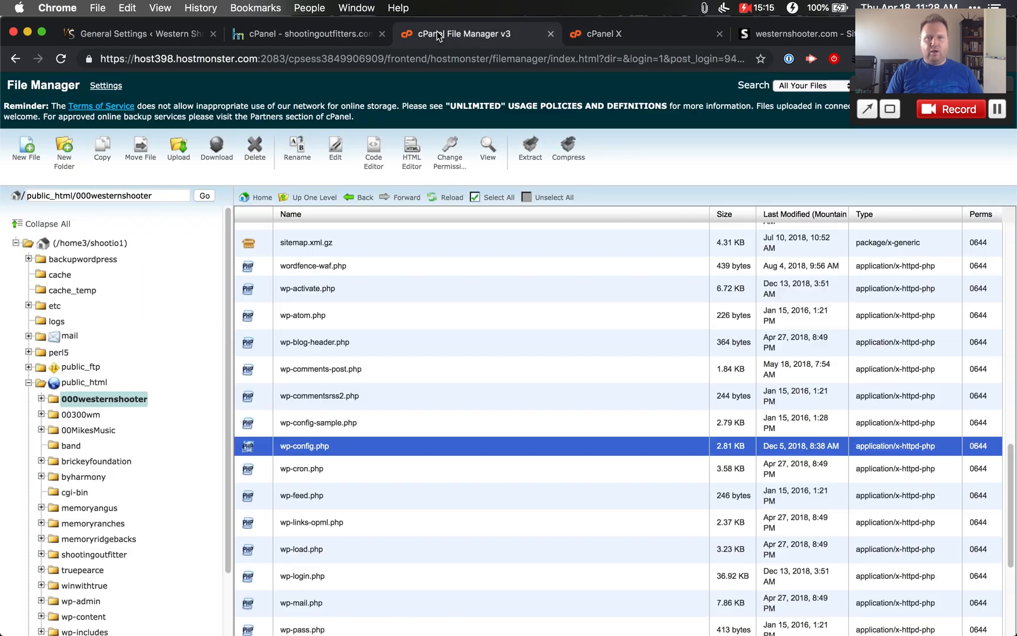
{"action": "left_click", "coordinate": [298, 35]}
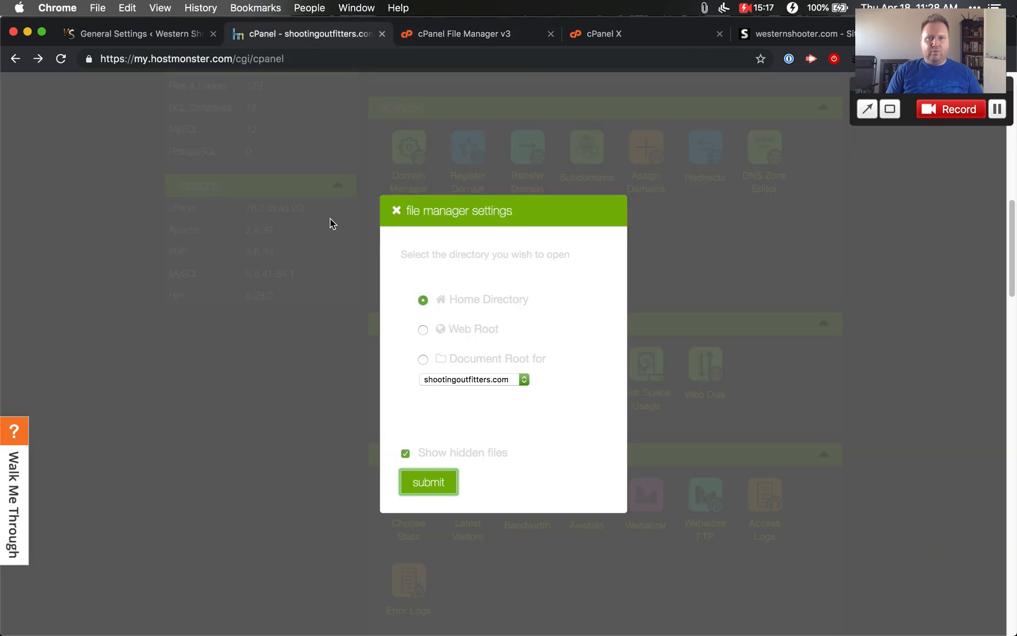
{"action": "left_click", "coordinate": [641, 295]}
{"action": "scroll", "coordinate": [596, 308], "scroll_direction": "down", "scroll_amount": 20}
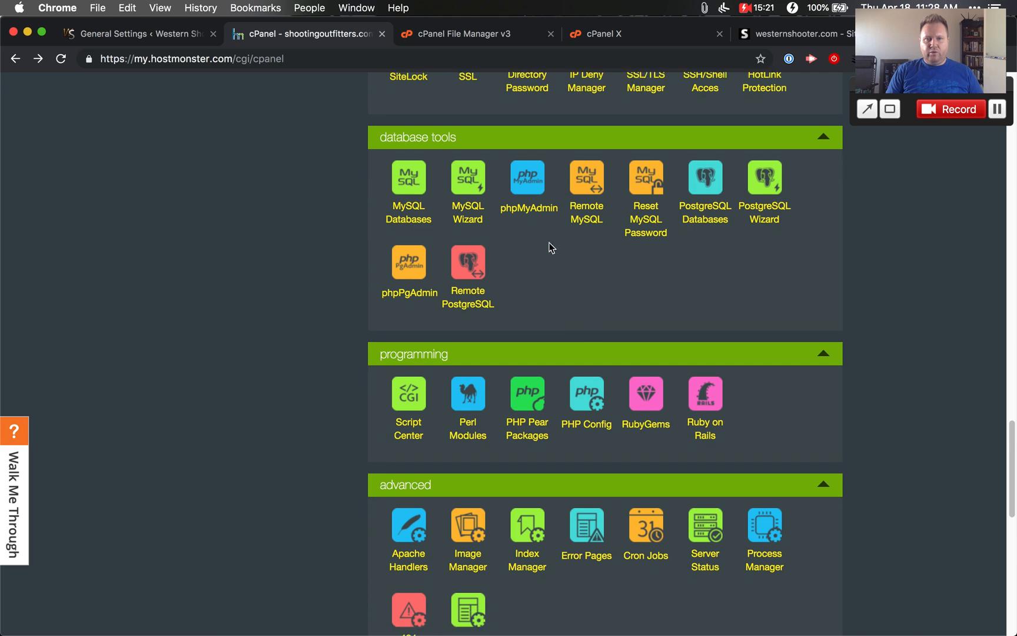
{"action": "left_click", "coordinate": [527, 206]}
{"action": "left_click", "coordinate": [416, 35]}
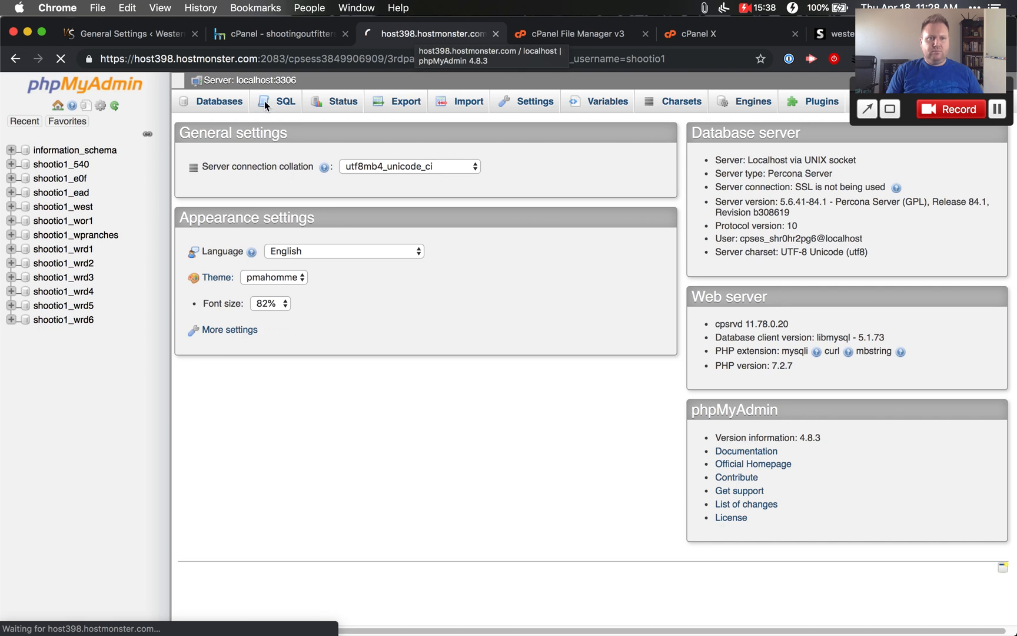
Step: Browse shootio1_west's wp_options to read blogname and blogdescription, then return to cPanel
{"action": "left_click", "coordinate": [63, 208]}
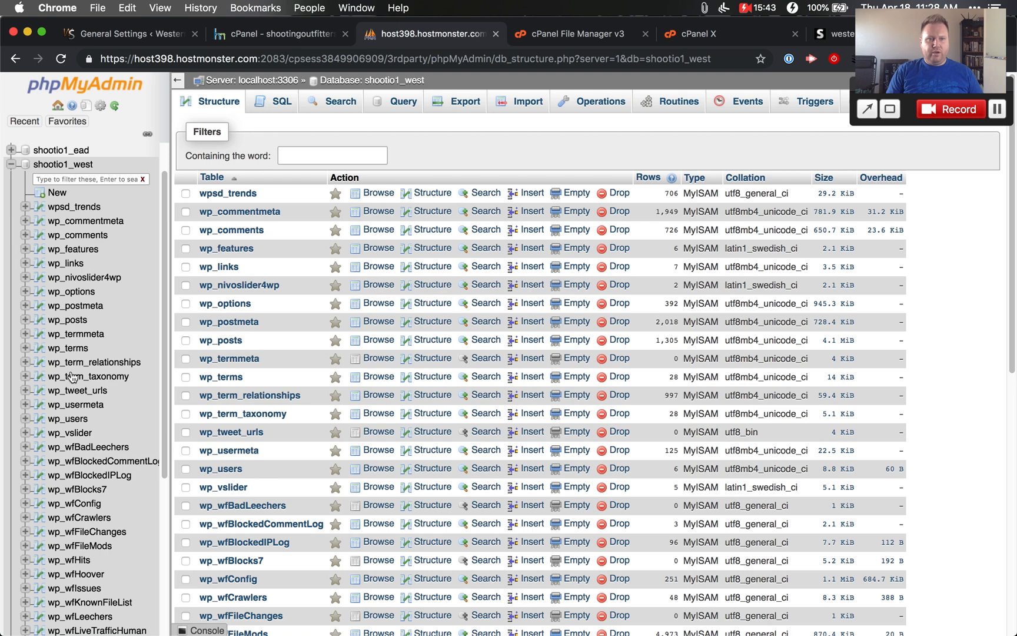
{"action": "left_click", "coordinate": [72, 292]}
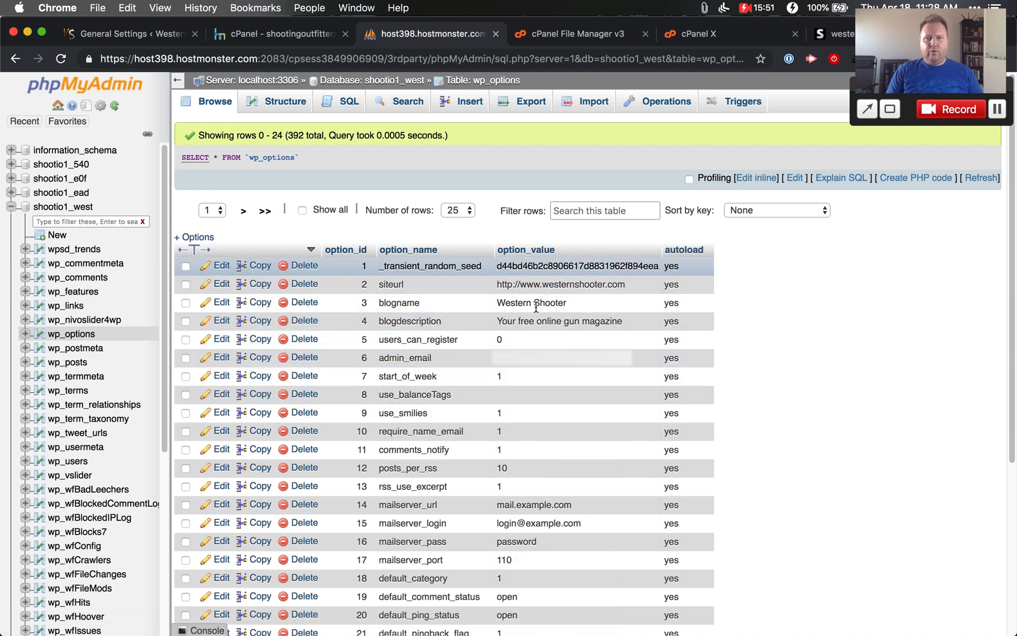
{"action": "scroll", "coordinate": [553, 453], "scroll_direction": "down", "scroll_amount": 5}
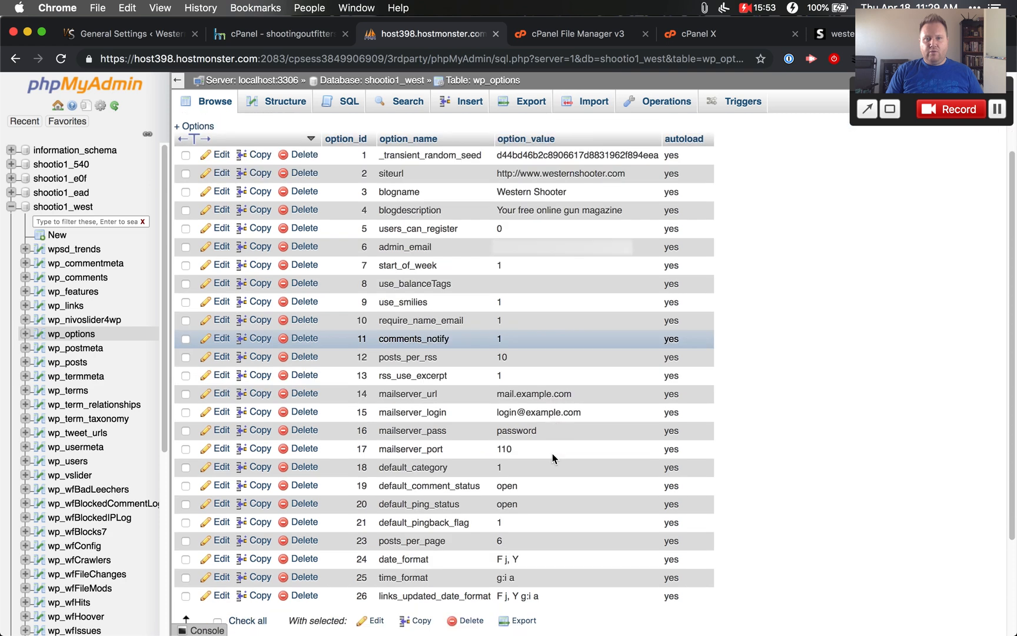
{"action": "scroll", "coordinate": [552, 454], "scroll_direction": "up", "scroll_amount": 5}
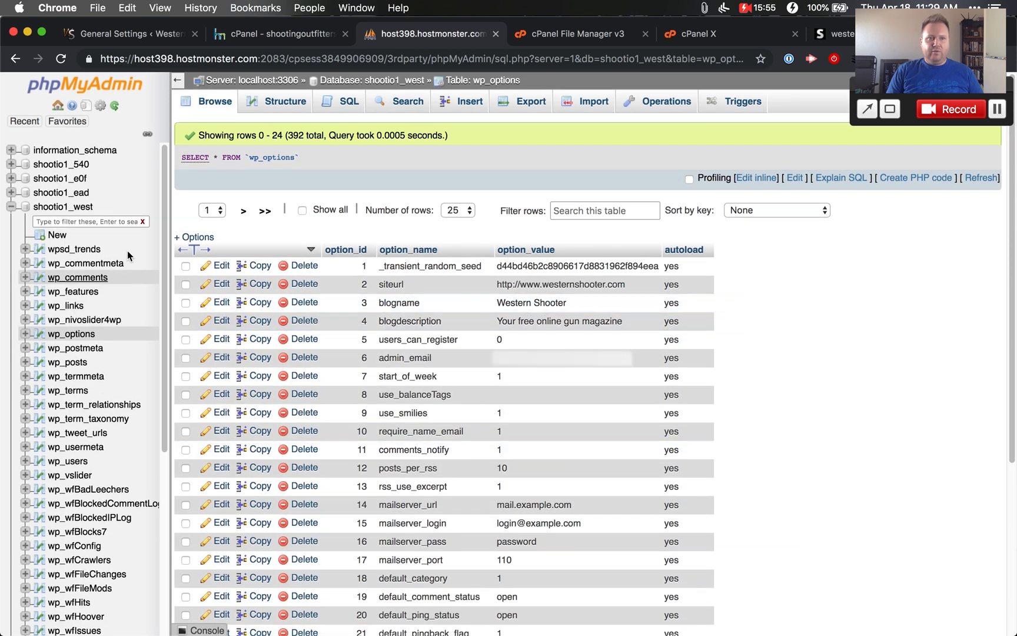
{"action": "left_click", "coordinate": [257, 36]}
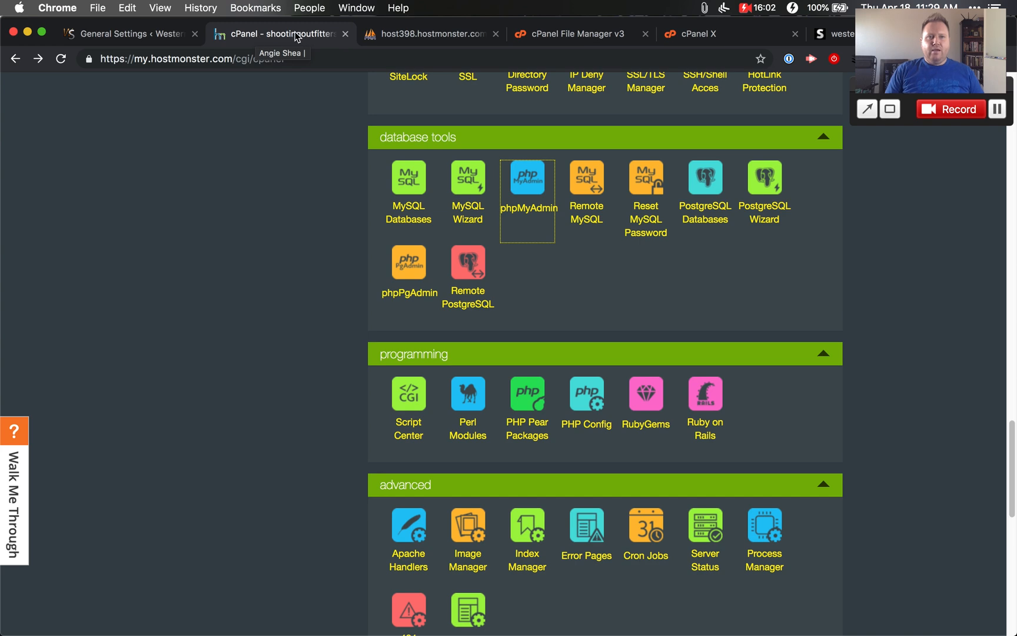
Step: Replace the General Settings tagline with 'This is the LIVE site!' and save changes
{"action": "left_click", "coordinate": [153, 36]}
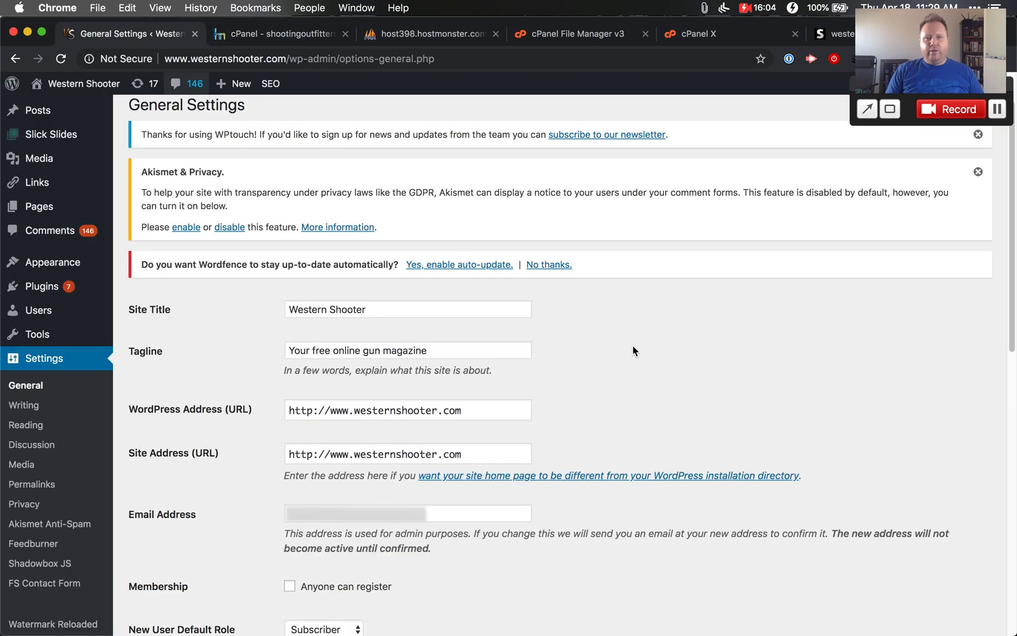
{"action": "scroll", "coordinate": [298, 406], "scroll_direction": "down", "scroll_amount": 4}
{"action": "scroll", "coordinate": [298, 406], "scroll_direction": "up", "scroll_amount": 5}
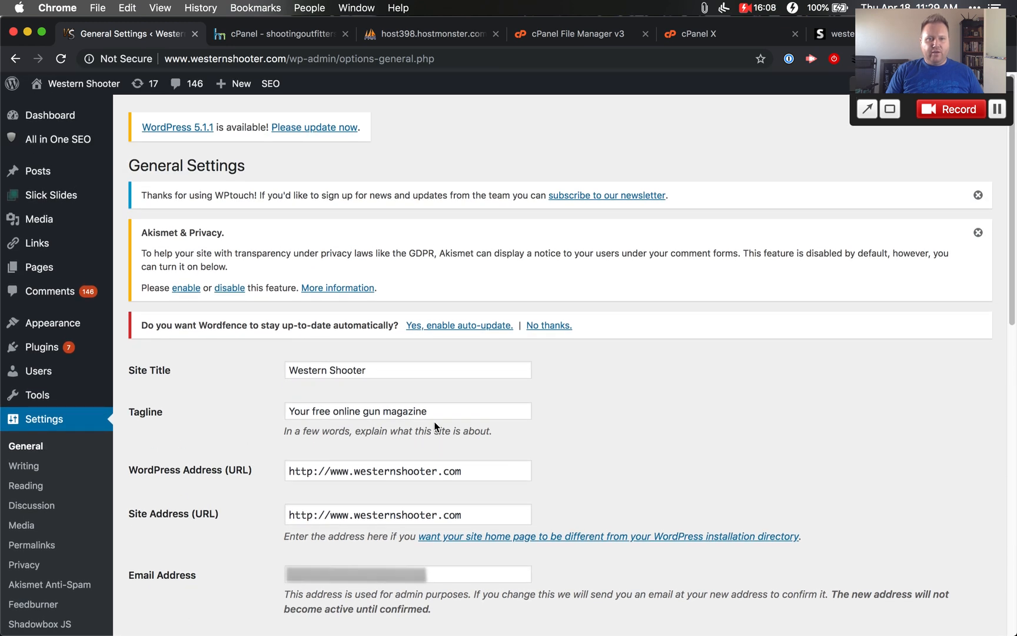
{"action": "left_click", "coordinate": [470, 413]}
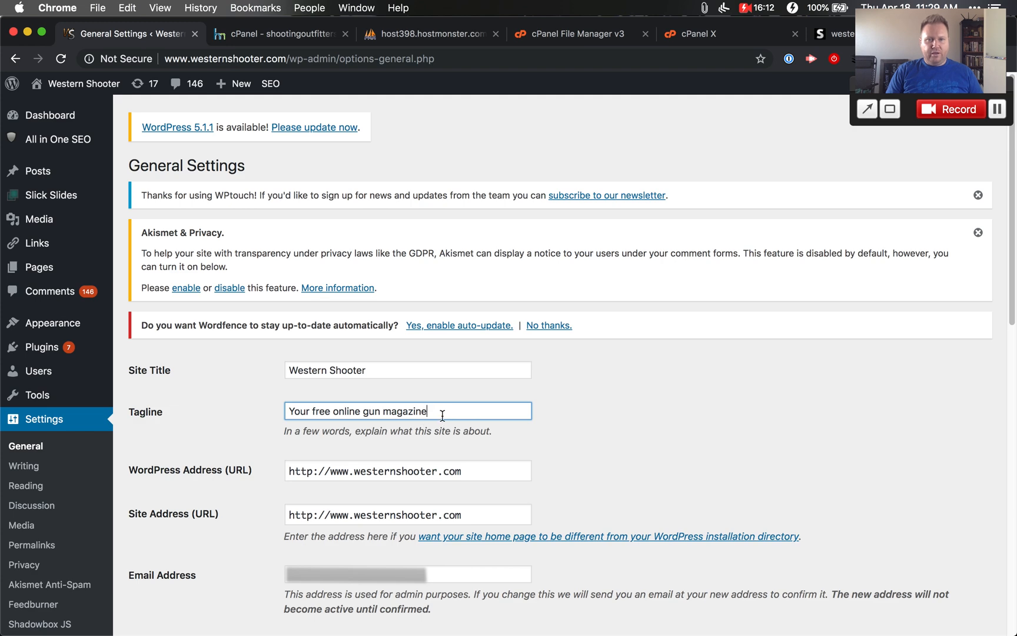
{"action": "triple_click", "coordinate": [442, 414]}
{"action": "type", "text": "This is the LIVE site!"}
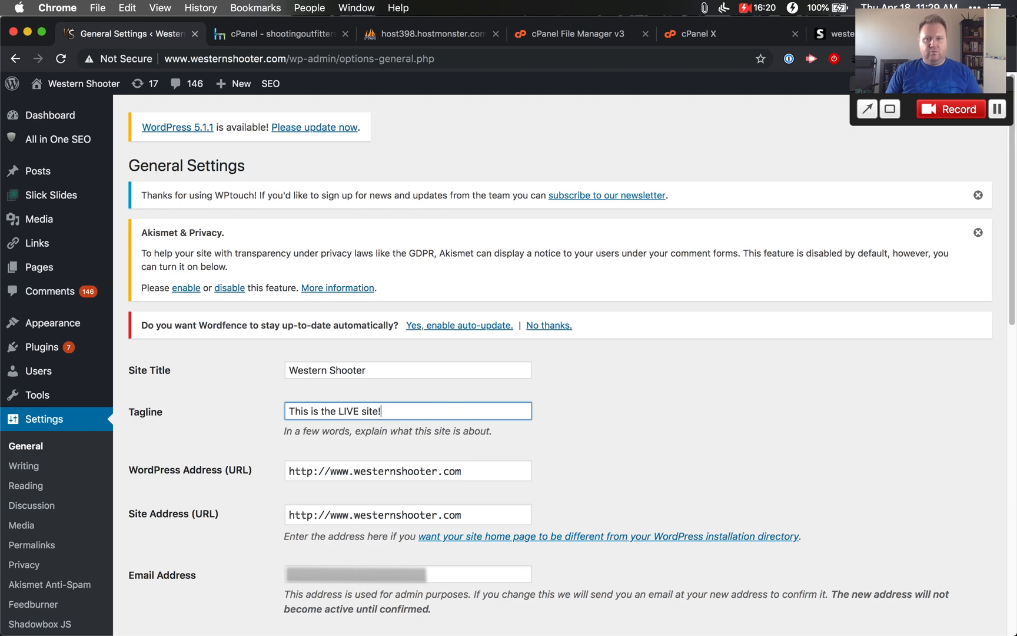
{"action": "scroll", "coordinate": [523, 504], "scroll_direction": "down", "scroll_amount": 15}
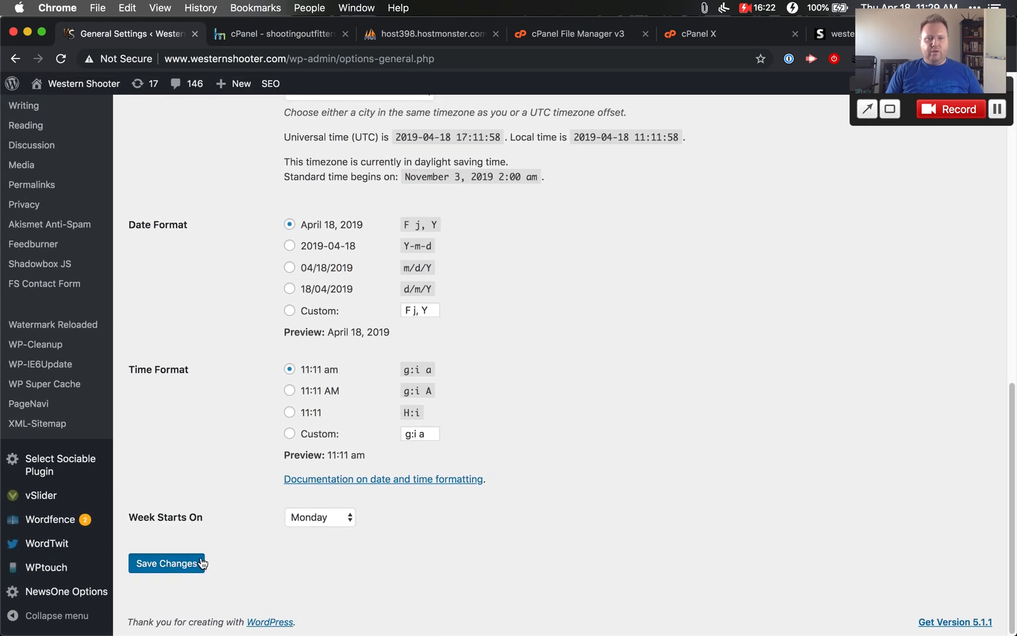
{"action": "left_click", "coordinate": [202, 563]}
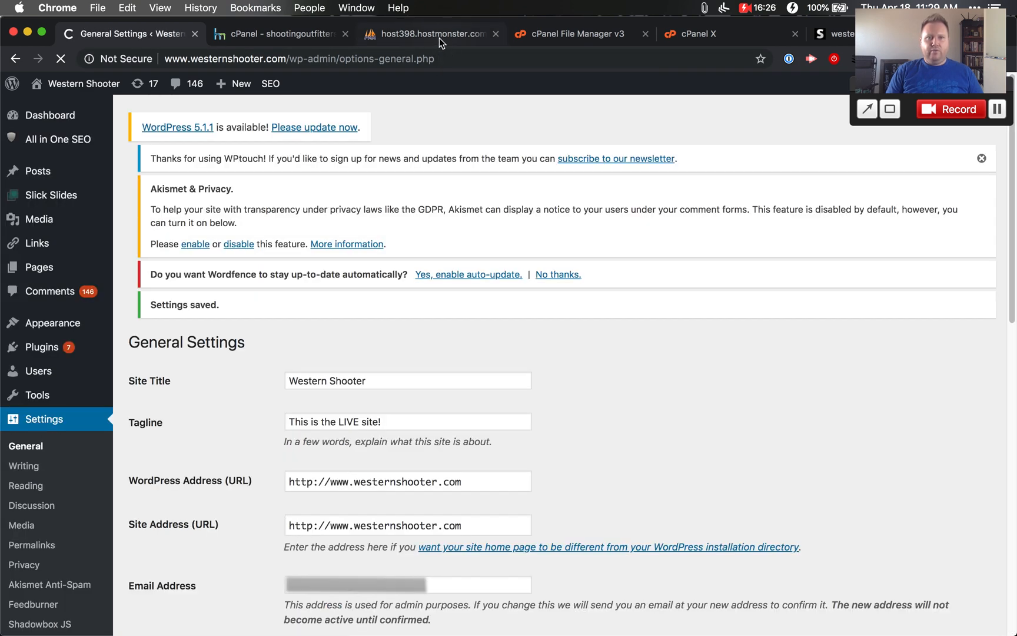
{"action": "left_click", "coordinate": [440, 37]}
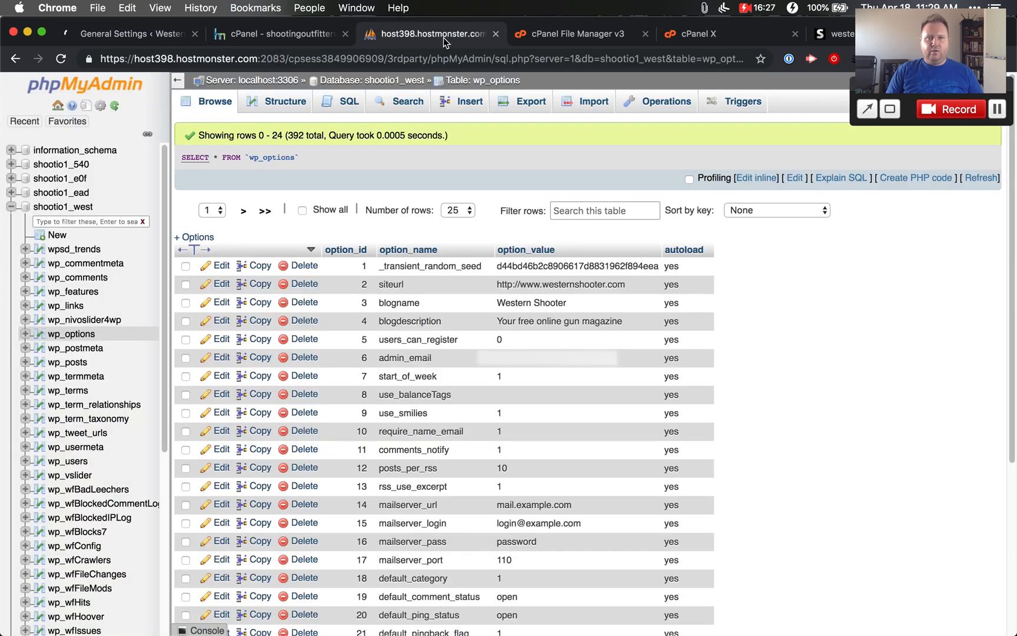
Step: Reload phpMyAdmin and reopen shootio1_west's wp_options to see the updated blogdescription
{"action": "left_click", "coordinate": [63, 59]}
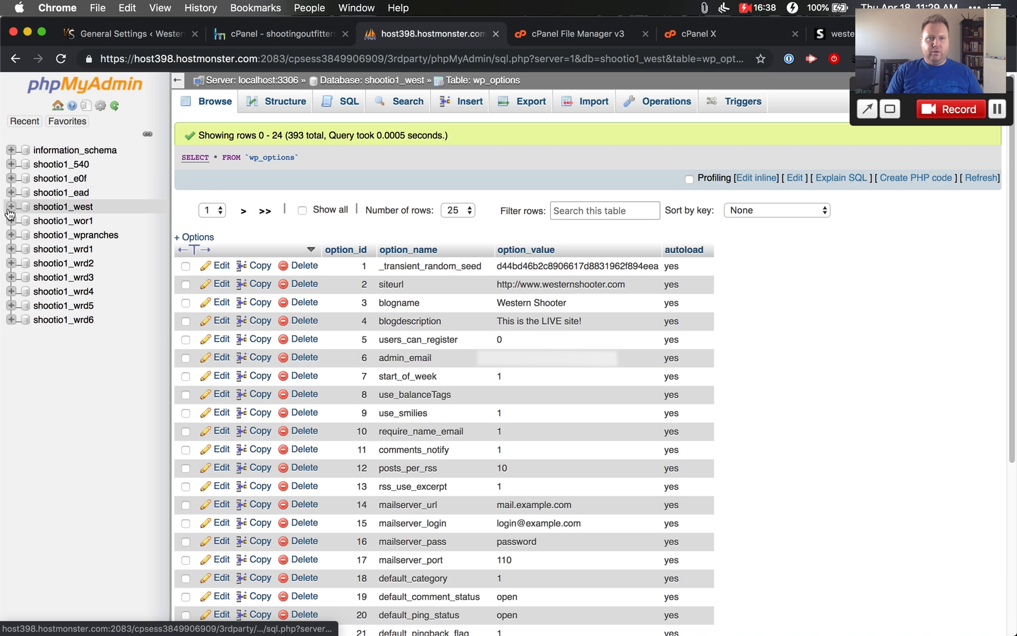
{"action": "left_click", "coordinate": [10, 207]}
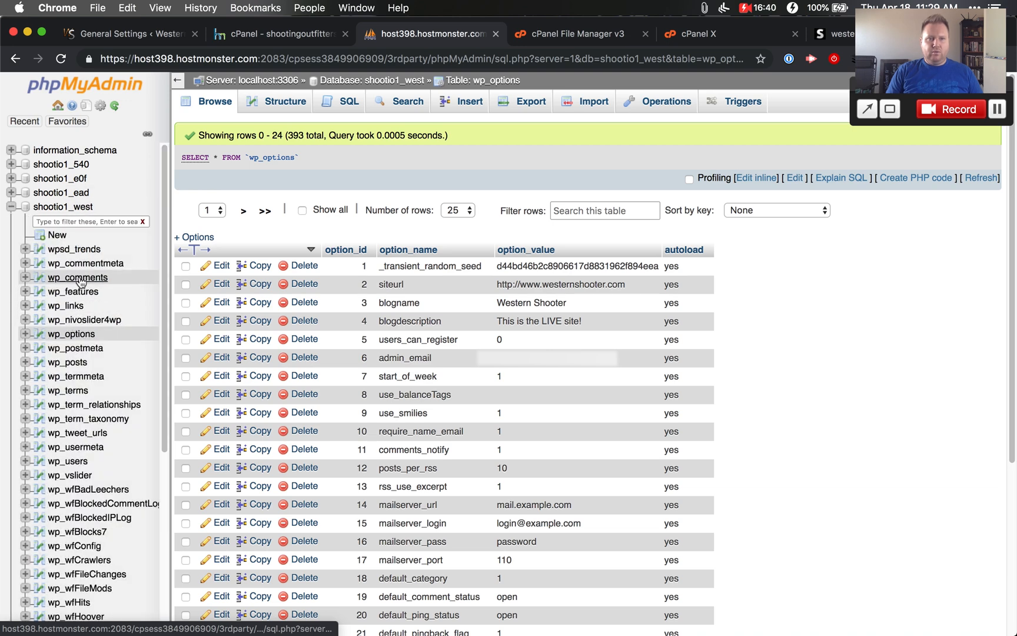
{"action": "left_click", "coordinate": [72, 336]}
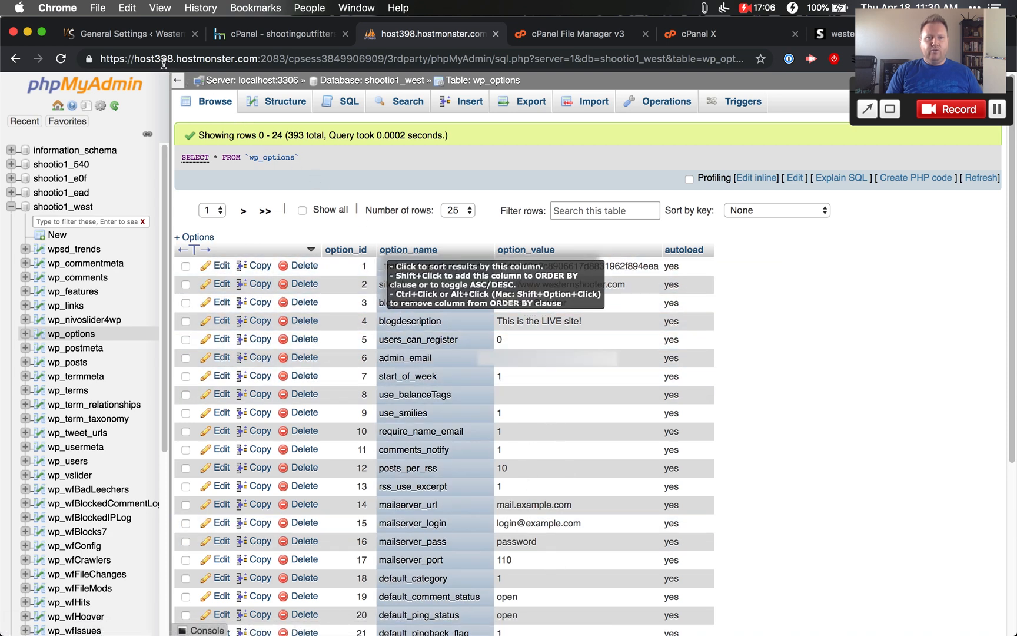
Step: Restore the WordPress tagline to 'Your free online gun magazine' and save the General Settings
{"action": "left_click", "coordinate": [140, 36]}
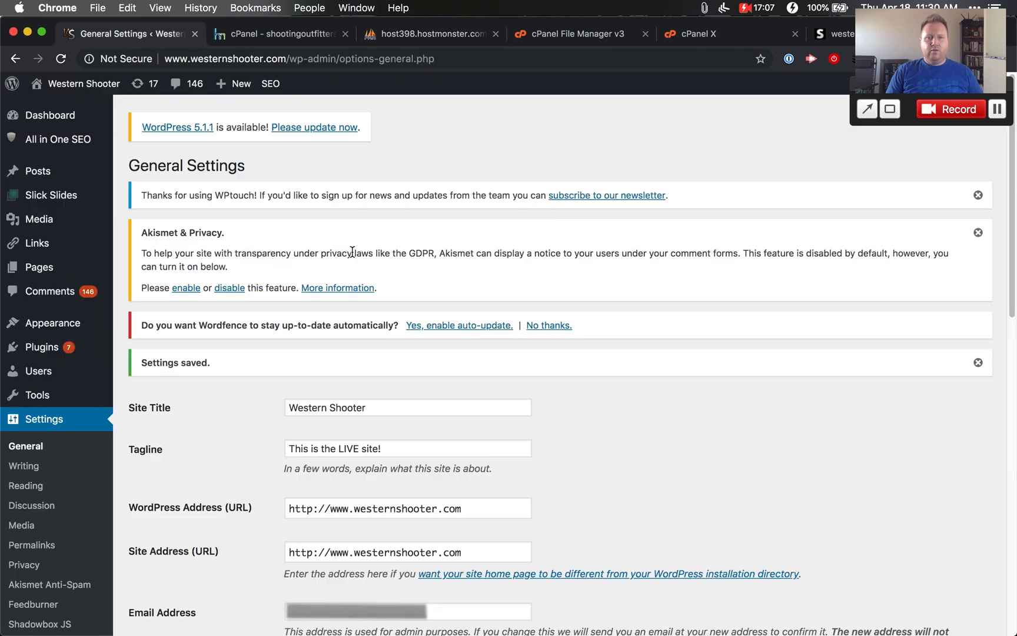
{"action": "triple_click", "coordinate": [405, 451]}
{"action": "key", "text": "super+c"}
{"action": "key", "text": "super+v"}
{"action": "scroll", "coordinate": [257, 483], "scroll_direction": "down", "scroll_amount": 10}
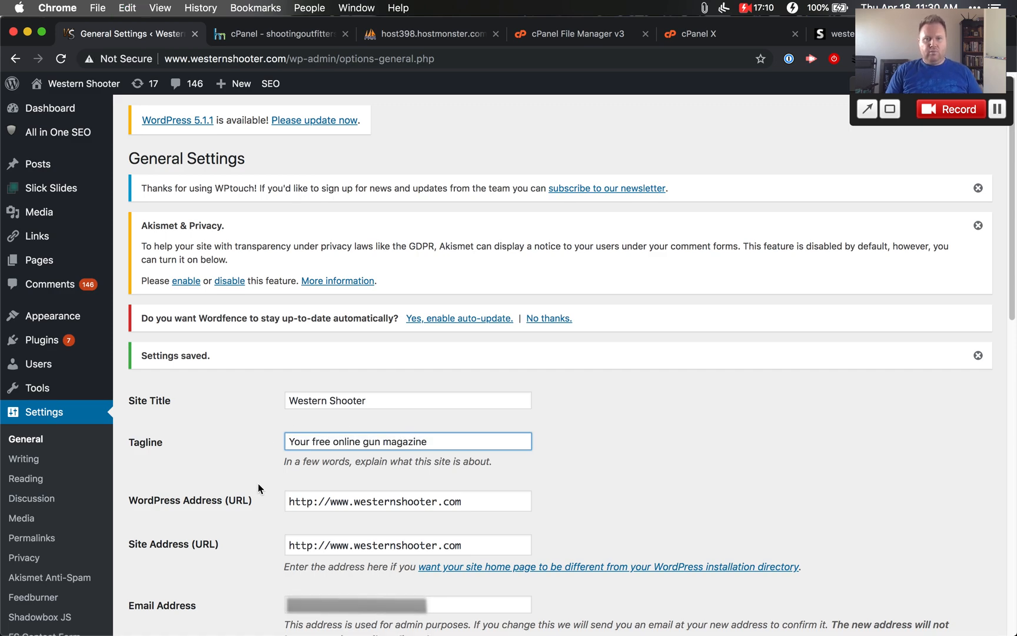
{"action": "scroll", "coordinate": [268, 507], "scroll_direction": "down", "scroll_amount": 5}
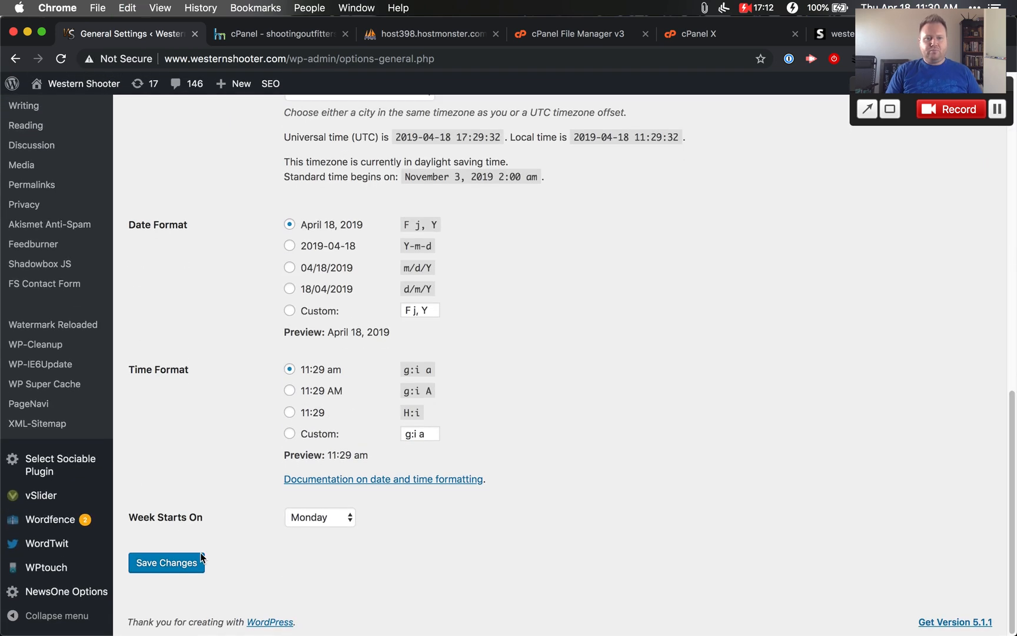
{"action": "left_click", "coordinate": [190, 563]}
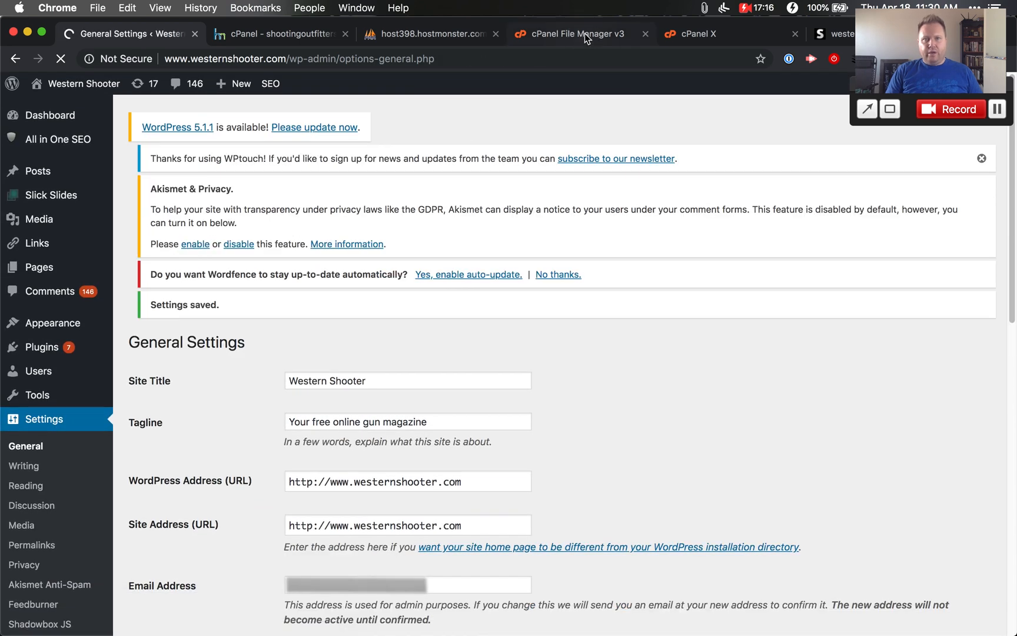
Step: Go to the cPanel File Manager showing the 000westernshooter folder
{"action": "left_click", "coordinate": [585, 32]}
{"action": "left_click", "coordinate": [399, 40]}
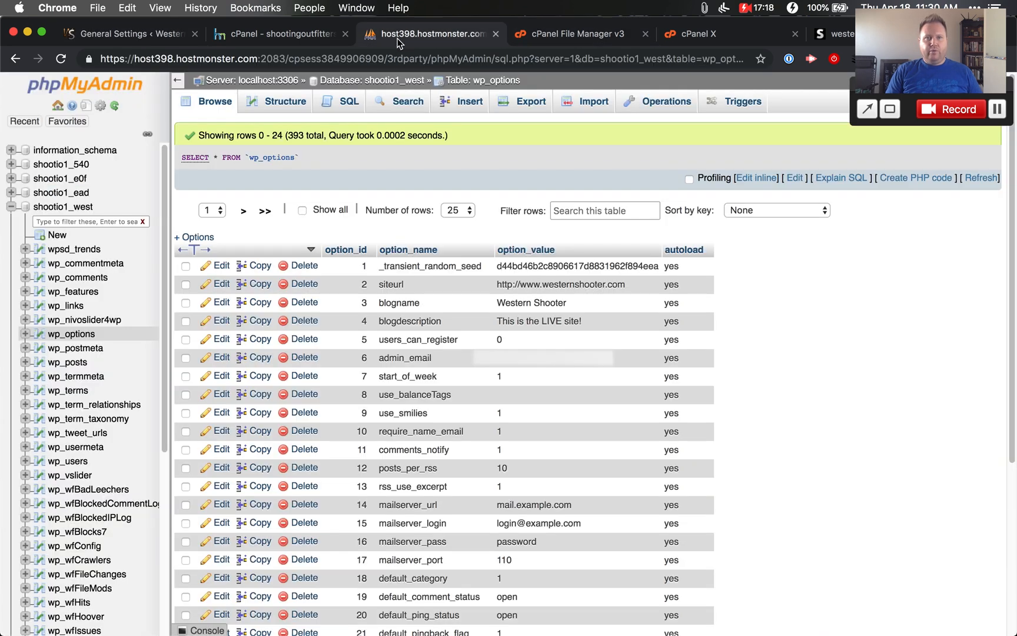
{"action": "left_click", "coordinate": [602, 40]}
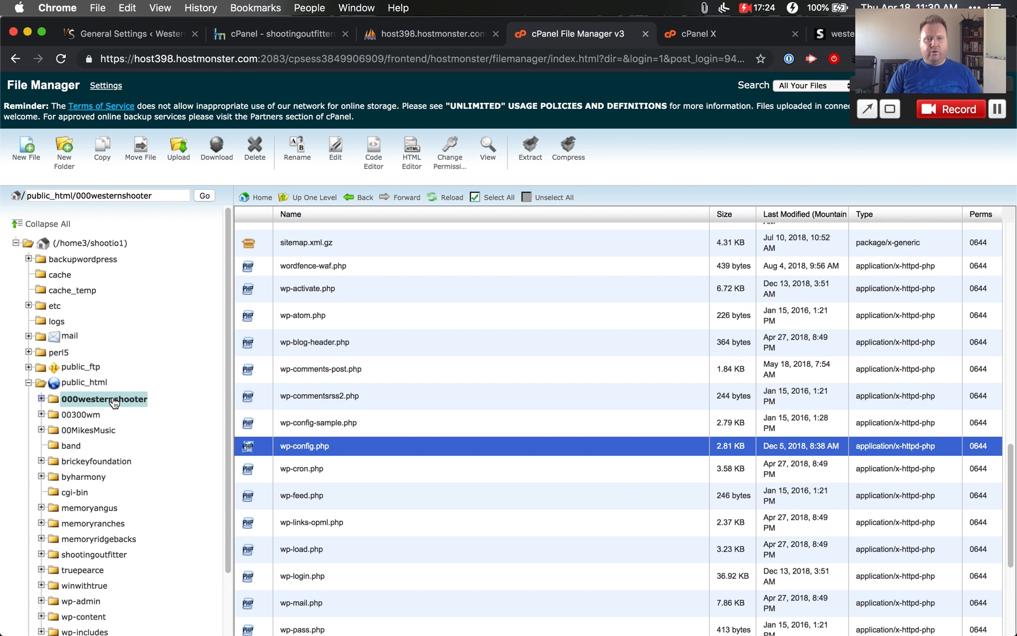
Step: Inspect the temp_b63c32c1d77c8eb10e0990202a639e4c folder and wordfence-waf.php, then return to WordPress General Settings
{"action": "scroll", "coordinate": [347, 417], "scroll_direction": "up", "scroll_amount": 20}
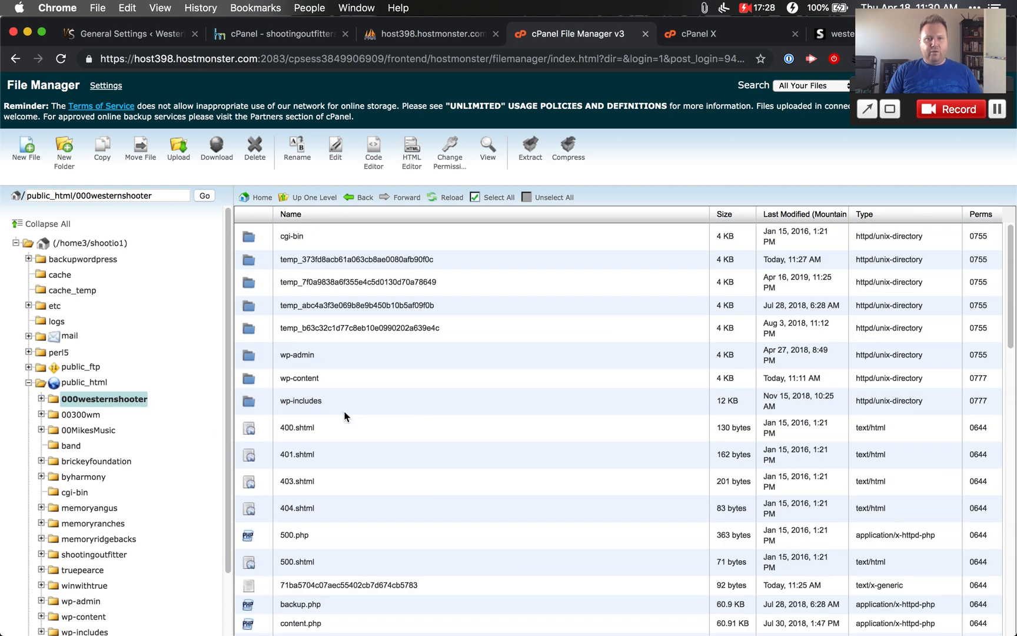
{"action": "left_click", "coordinate": [457, 332]}
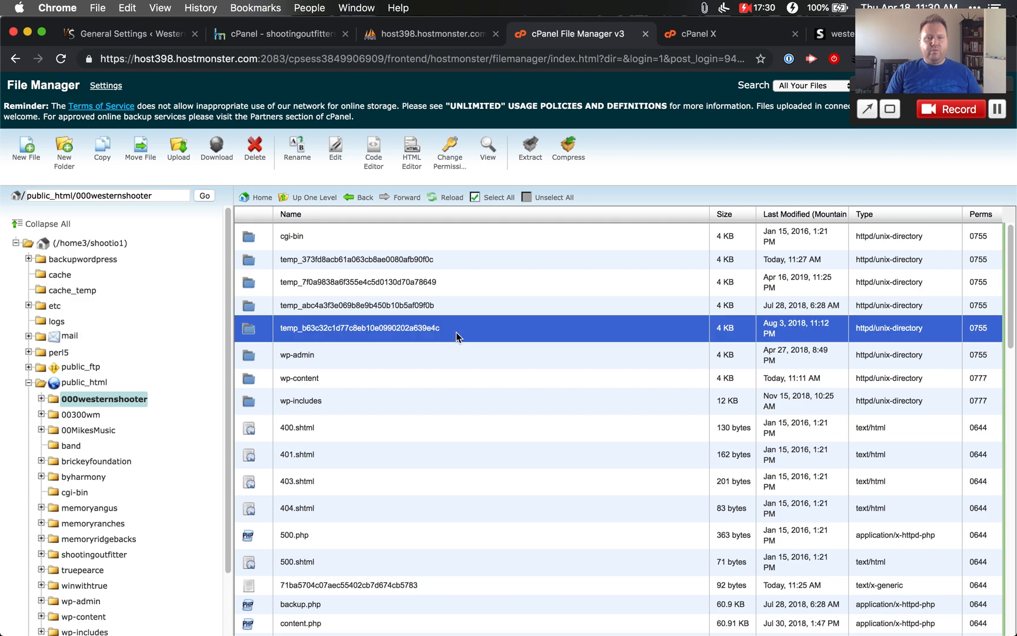
{"action": "scroll", "coordinate": [400, 453], "scroll_direction": "down", "scroll_amount": 15}
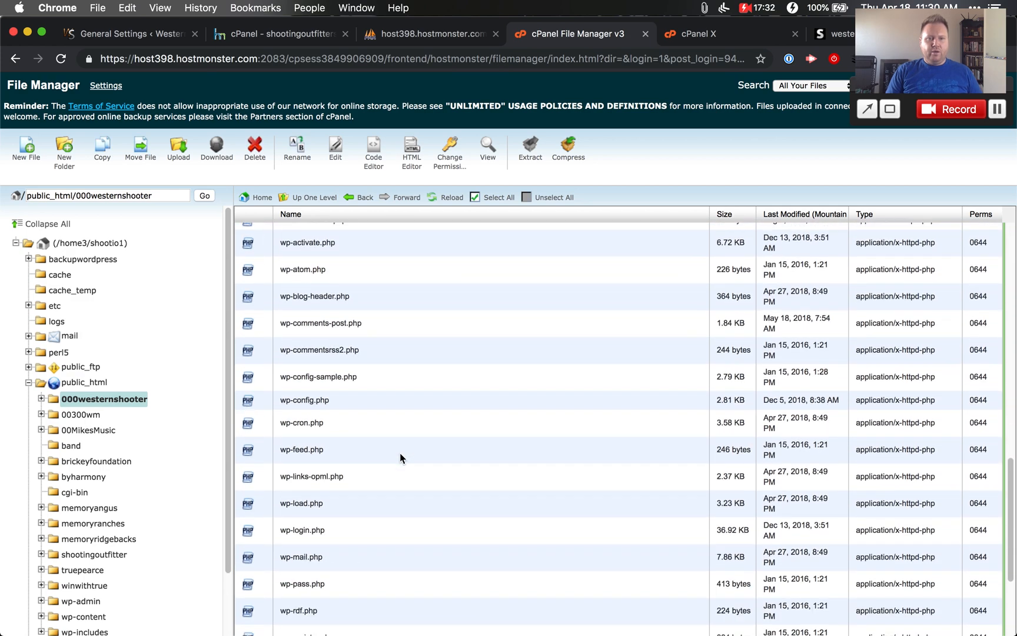
{"action": "scroll", "coordinate": [400, 453], "scroll_direction": "down", "scroll_amount": 3}
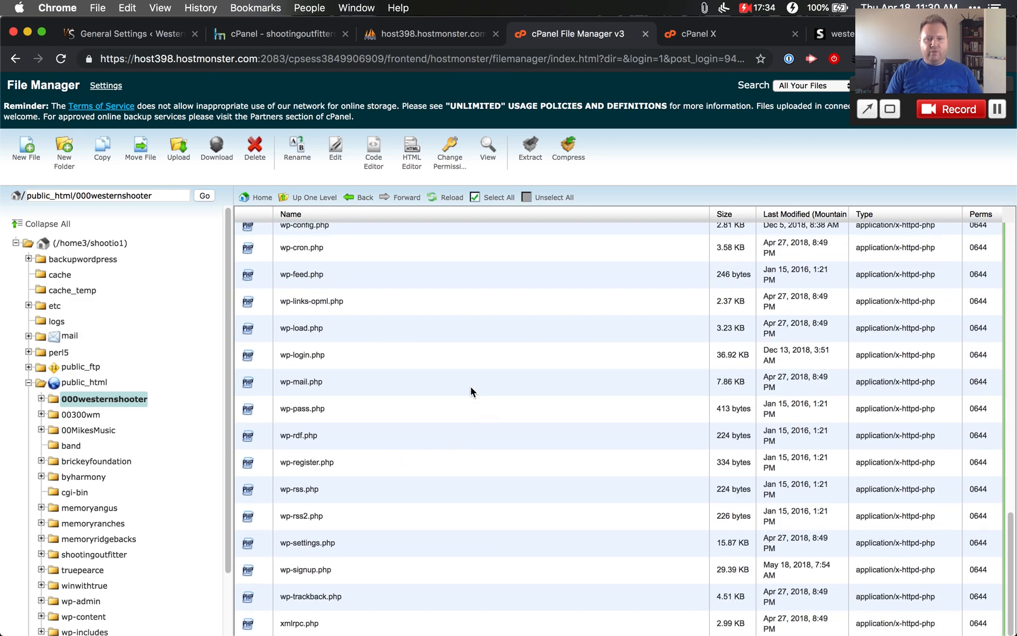
{"action": "scroll", "coordinate": [475, 284], "scroll_direction": "up", "scroll_amount": 10}
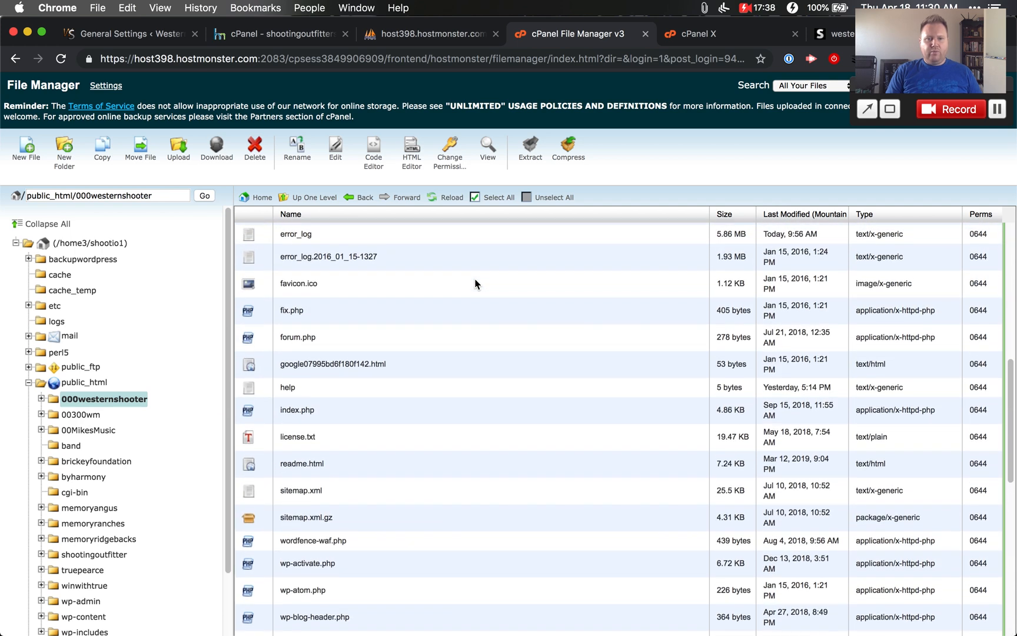
{"action": "scroll", "coordinate": [475, 284], "scroll_direction": "down", "scroll_amount": 3}
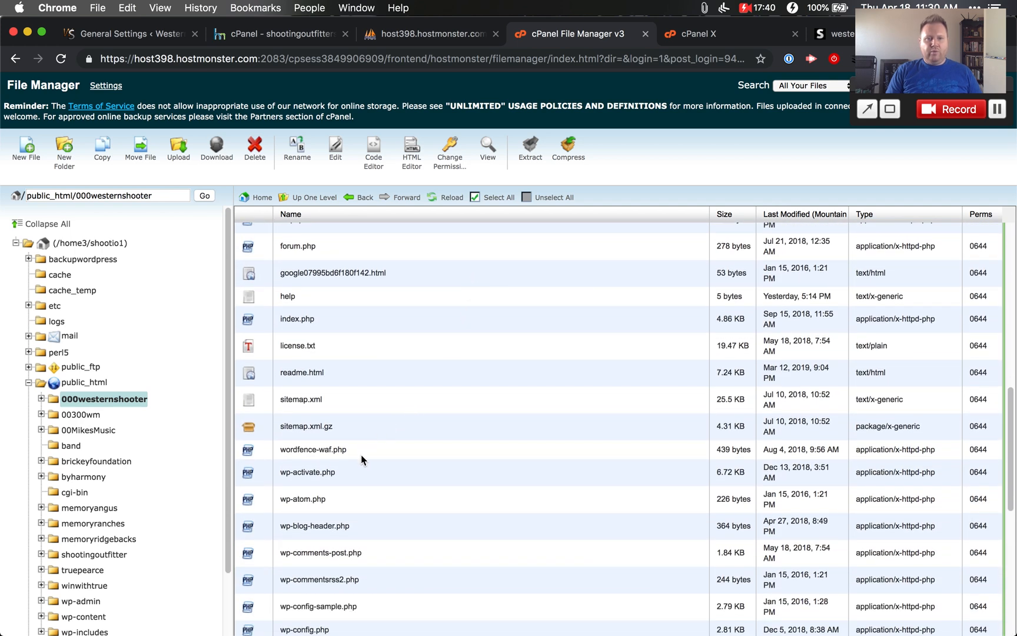
{"action": "left_click", "coordinate": [366, 449]}
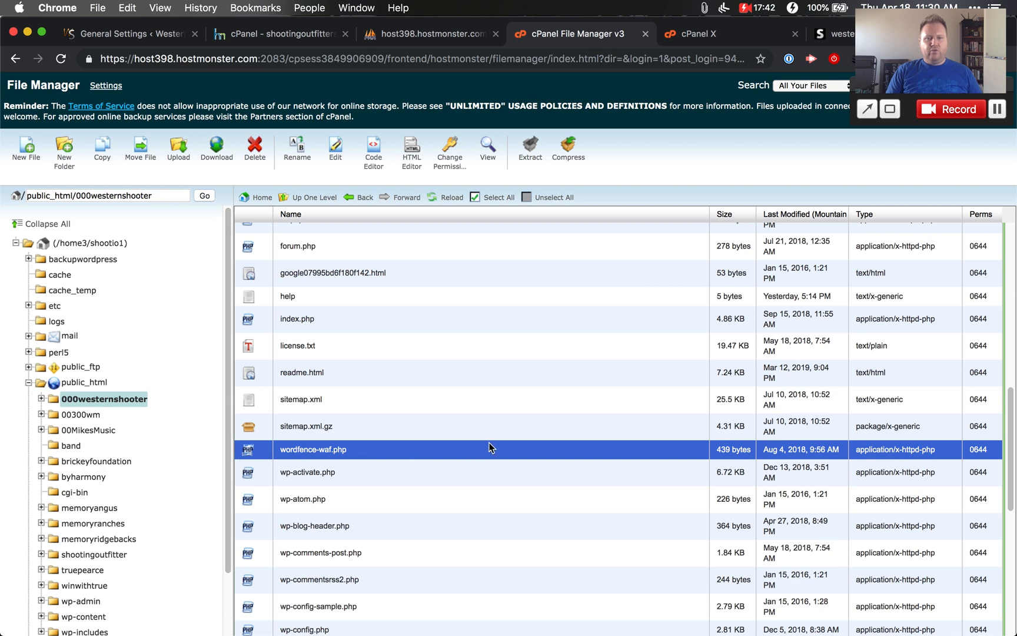
{"action": "scroll", "coordinate": [494, 390], "scroll_direction": "up", "scroll_amount": 10}
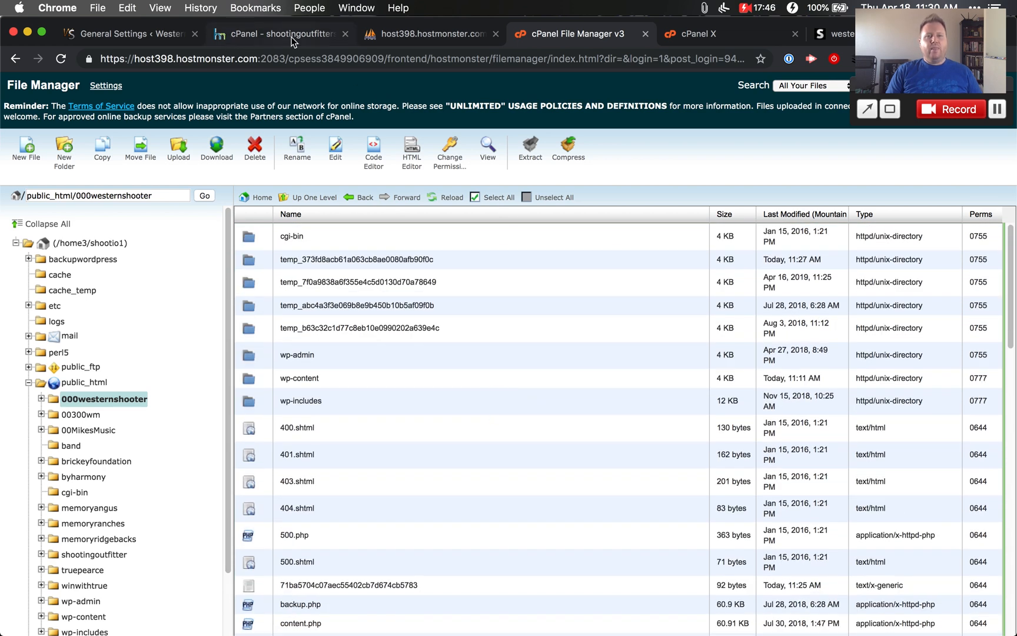
{"action": "left_click", "coordinate": [144, 34]}
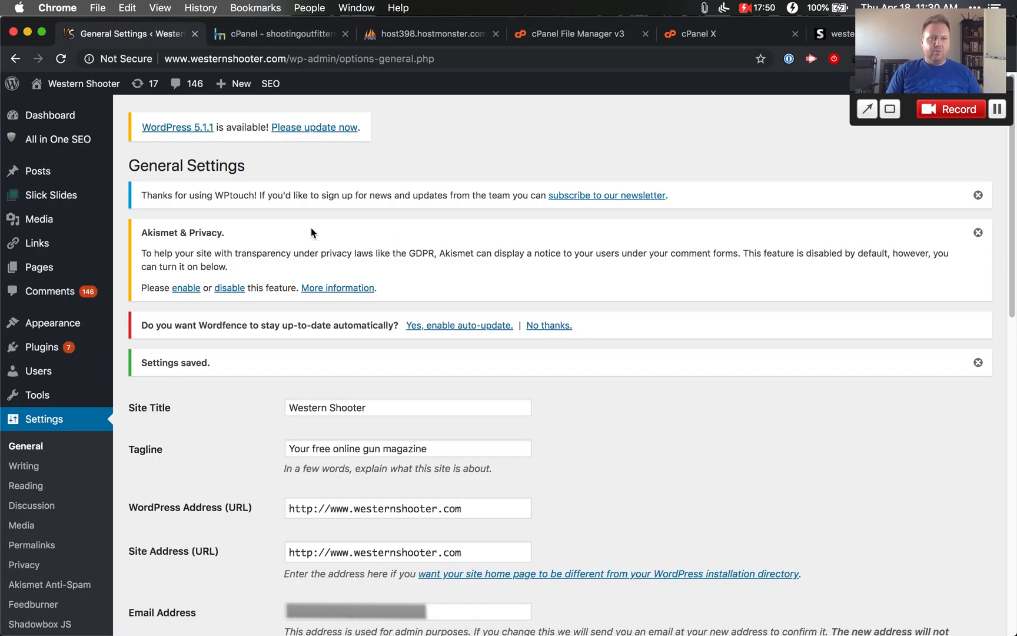
Step: Locate and select wordfence-waf.php in the 000westernshooter file listing
{"action": "scroll", "coordinate": [56, 422], "scroll_direction": "down", "scroll_amount": 5}
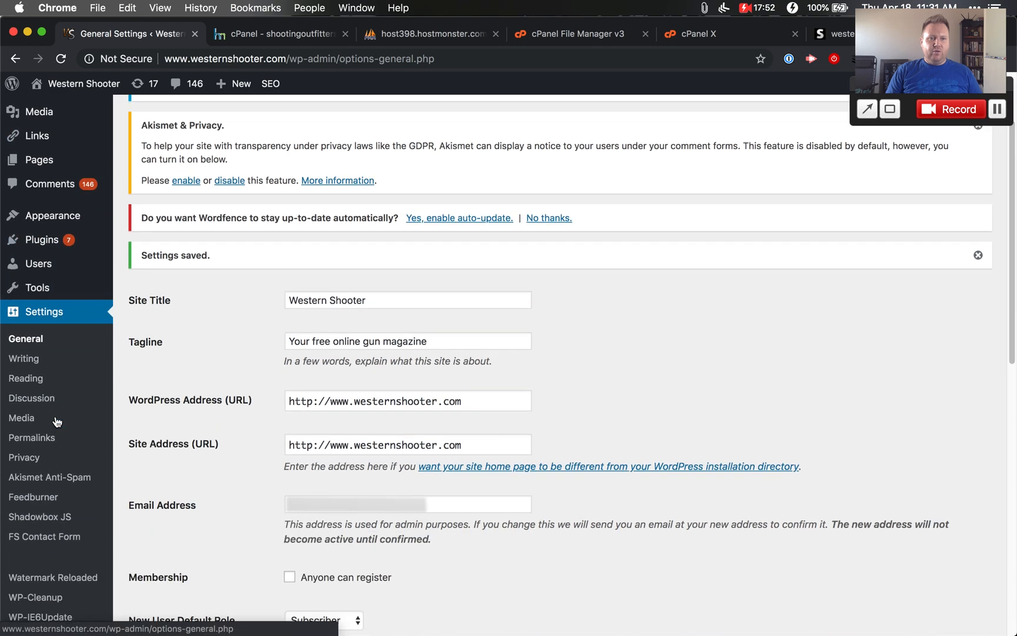
{"action": "scroll", "coordinate": [56, 421], "scroll_direction": "down", "scroll_amount": 15}
{"action": "scroll", "coordinate": [39, 484], "scroll_direction": "up", "scroll_amount": 14}
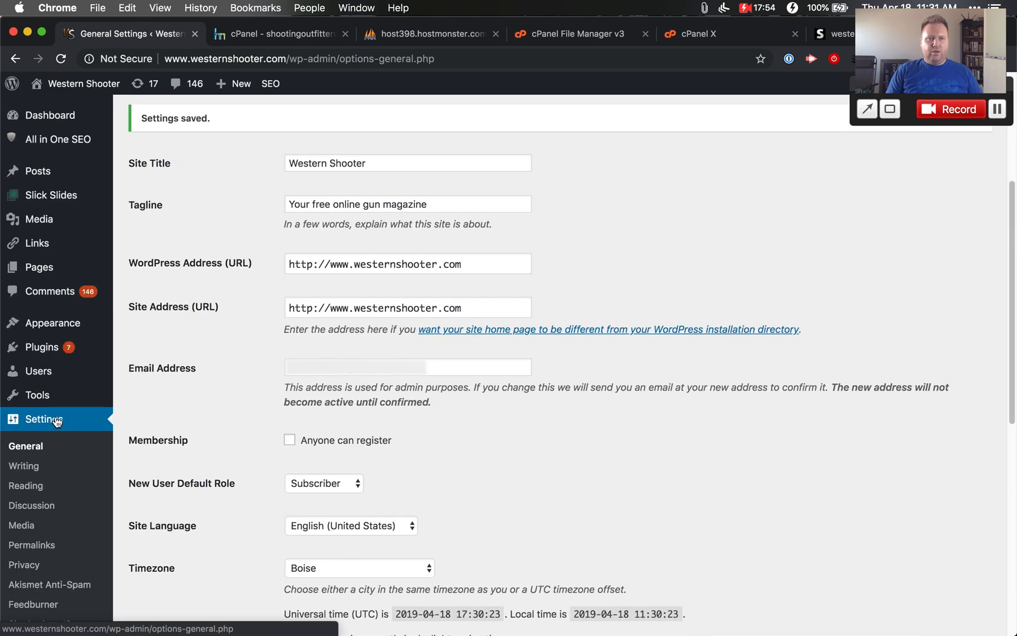
{"action": "left_click", "coordinate": [577, 34]}
{"action": "scroll", "coordinate": [414, 486], "scroll_direction": "down", "scroll_amount": 10}
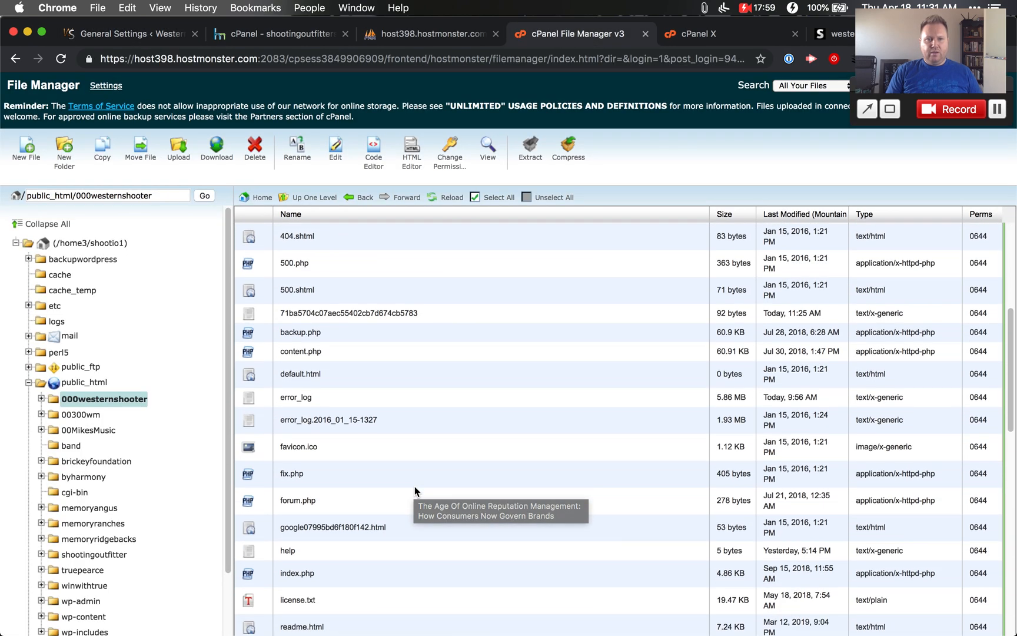
{"action": "scroll", "coordinate": [414, 486], "scroll_direction": "up", "scroll_amount": 5}
{"action": "scroll", "coordinate": [414, 486], "scroll_direction": "down", "scroll_amount": 3}
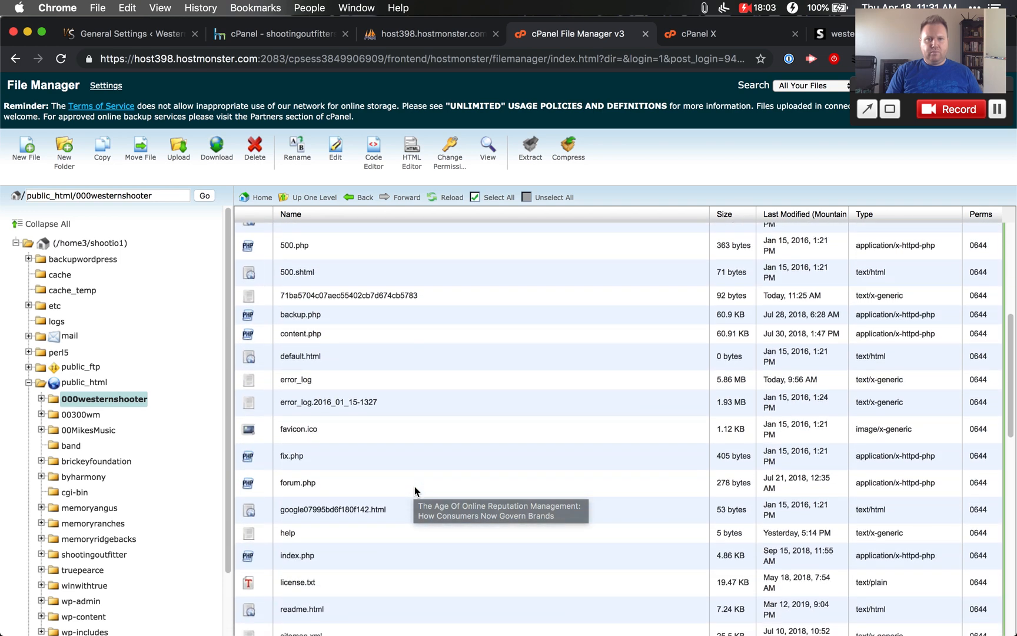
{"action": "scroll", "coordinate": [413, 486], "scroll_direction": "down", "scroll_amount": 5}
{"action": "left_click", "coordinate": [414, 486]}
{"action": "scroll", "coordinate": [414, 486], "scroll_direction": "down", "scroll_amount": 3}
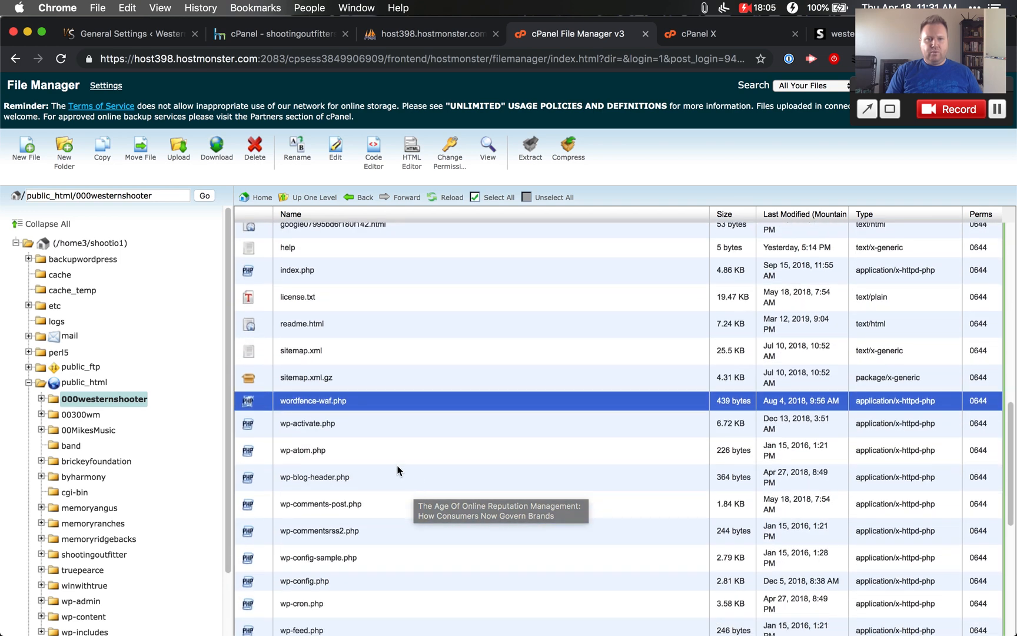
Step: Open wordfence-waf.php in the editor, enlarge it to read the full code, then return to the listing
{"action": "right_click", "coordinate": [397, 399]}
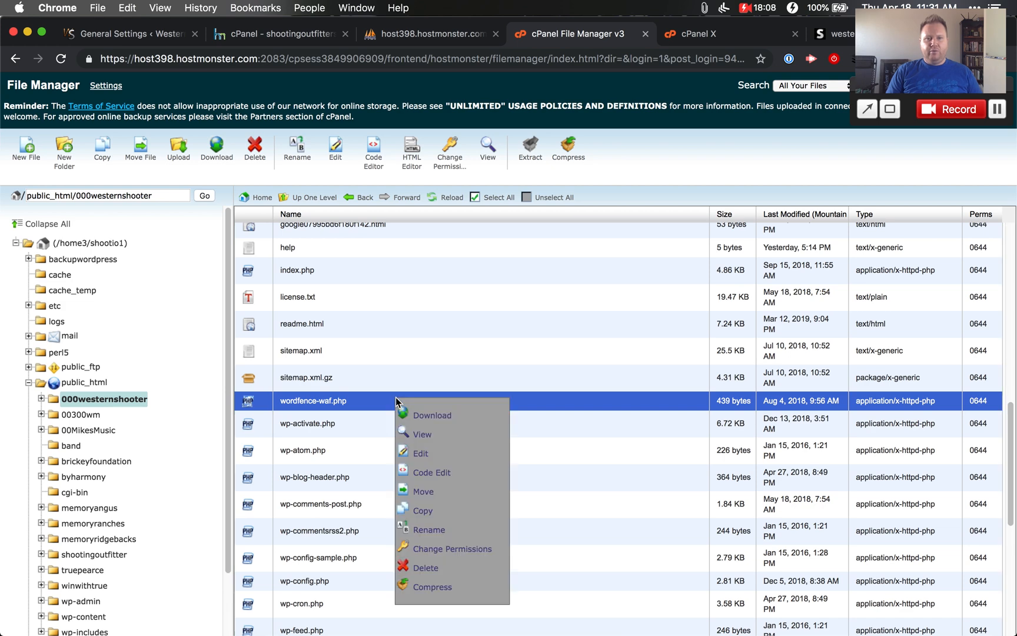
{"action": "left_click", "coordinate": [412, 459]}
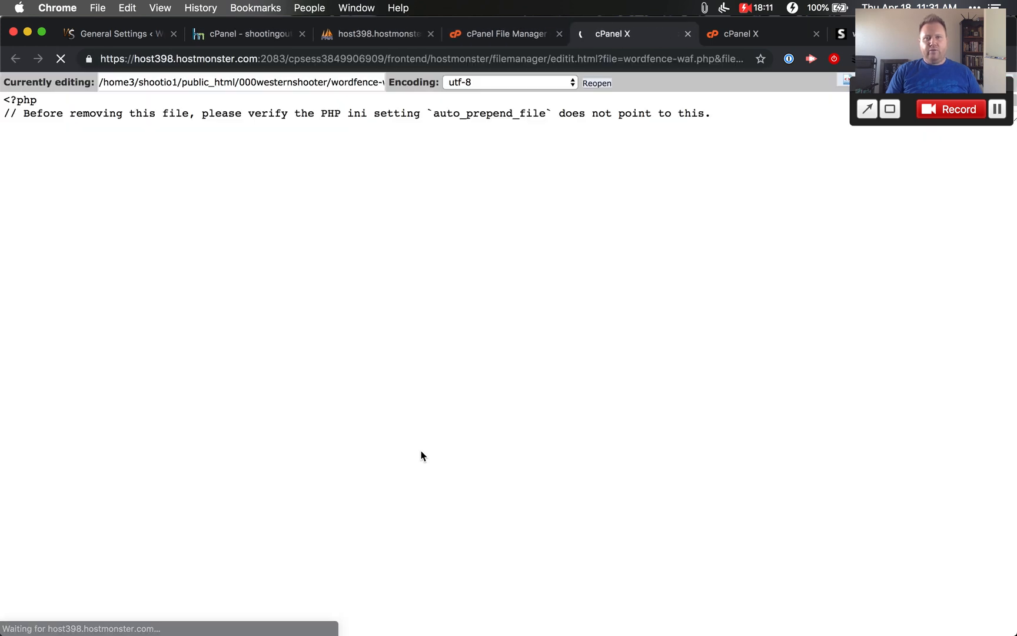
{"action": "left_click_drag", "start_coordinate": [564, 117], "coordinate": [747, 459]}
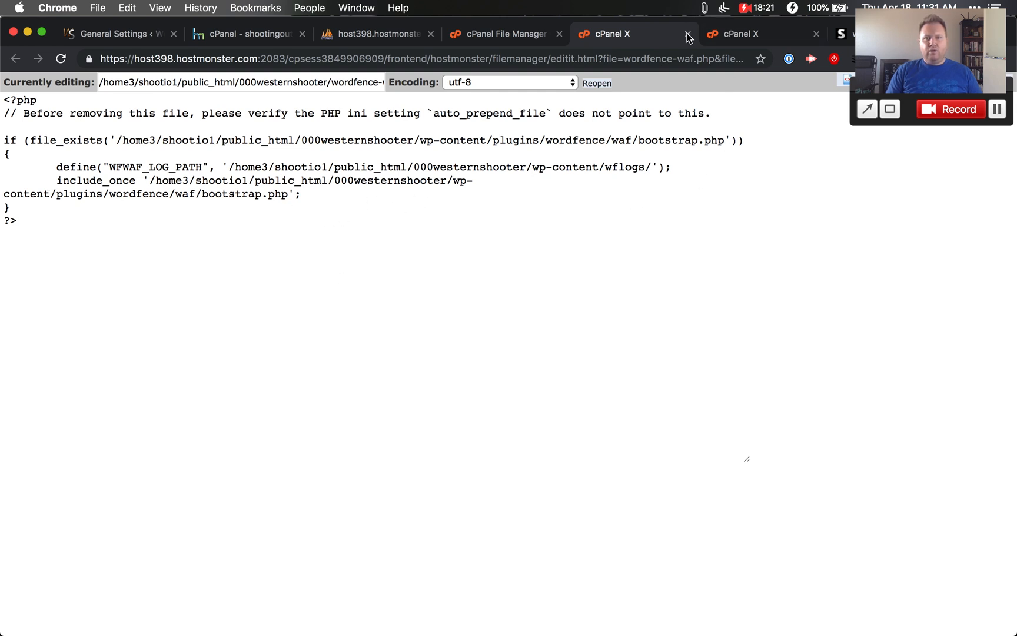
{"action": "left_click", "coordinate": [484, 34]}
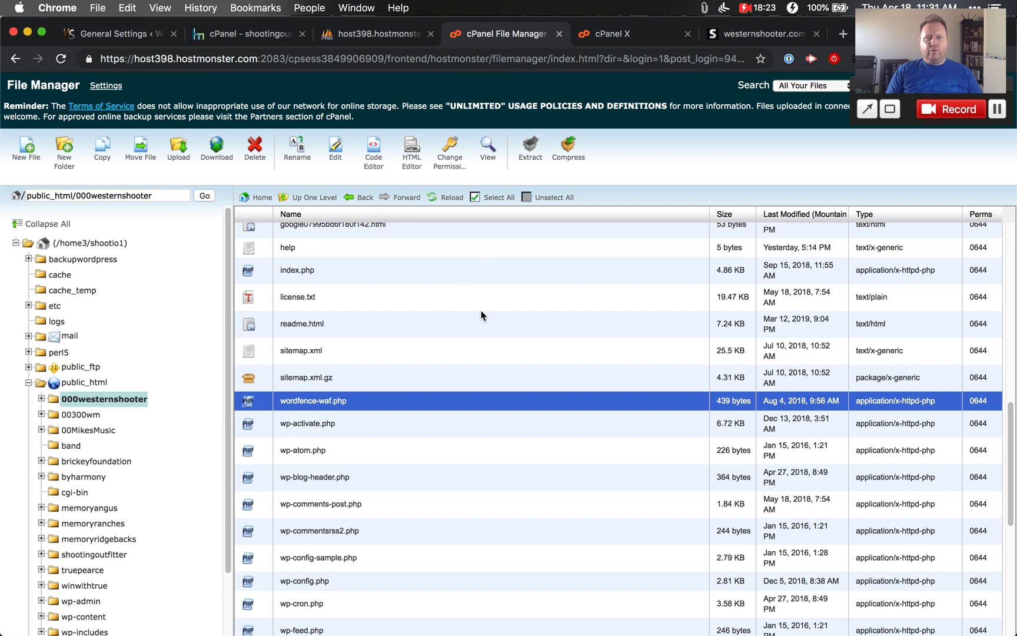
Step: Go back to WordPress Admin and bring up the Installed Plugins page
{"action": "left_click", "coordinate": [148, 35]}
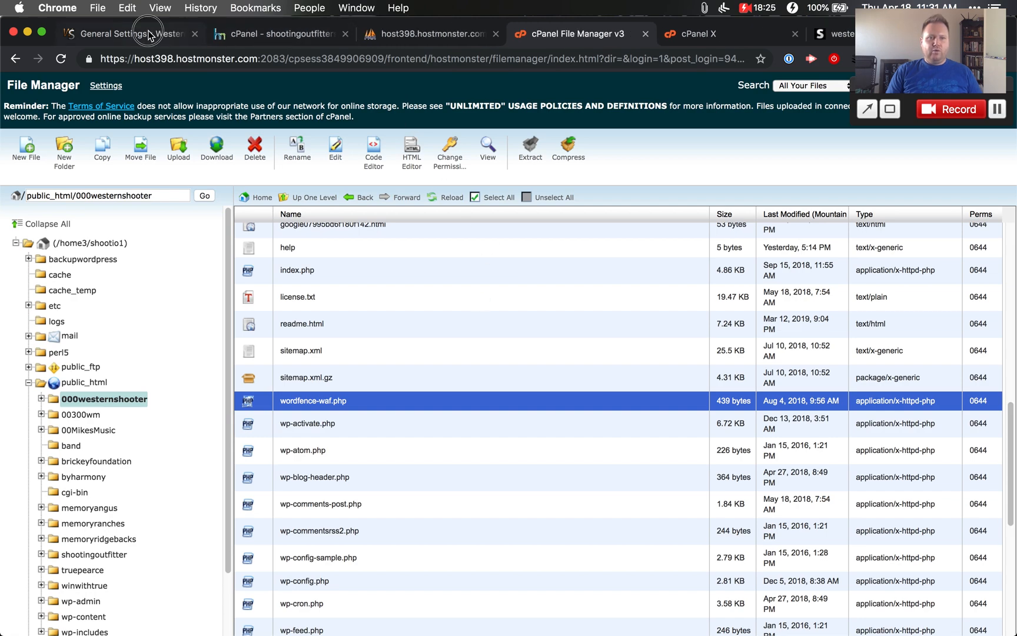
{"action": "scroll", "coordinate": [174, 434], "scroll_direction": "down", "scroll_amount": 9}
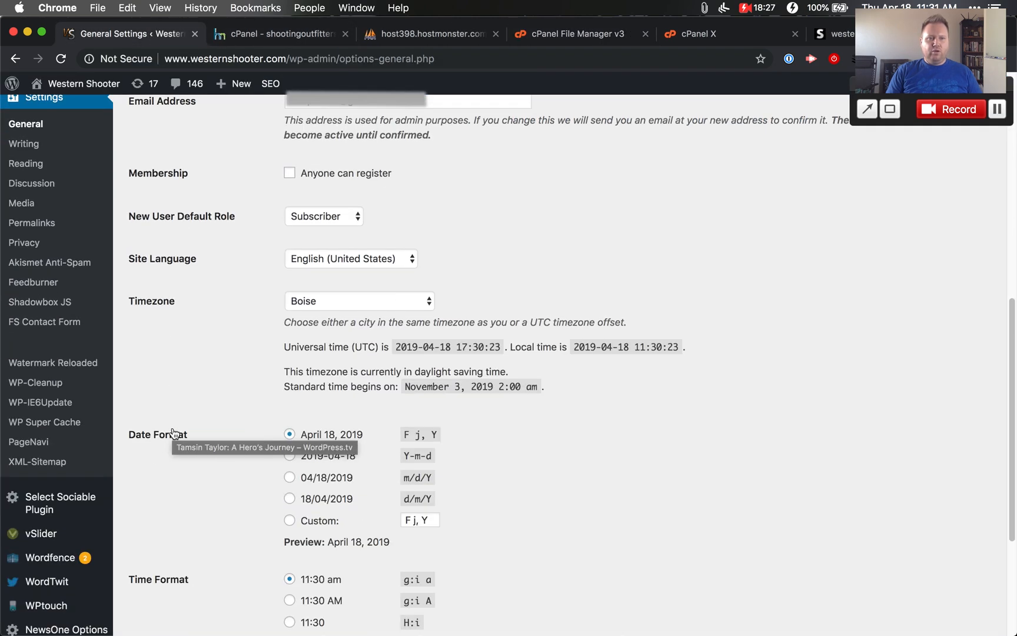
{"action": "scroll", "coordinate": [172, 432], "scroll_direction": "up", "scroll_amount": 6}
{"action": "scroll", "coordinate": [162, 410], "scroll_direction": "up", "scroll_amount": 2}
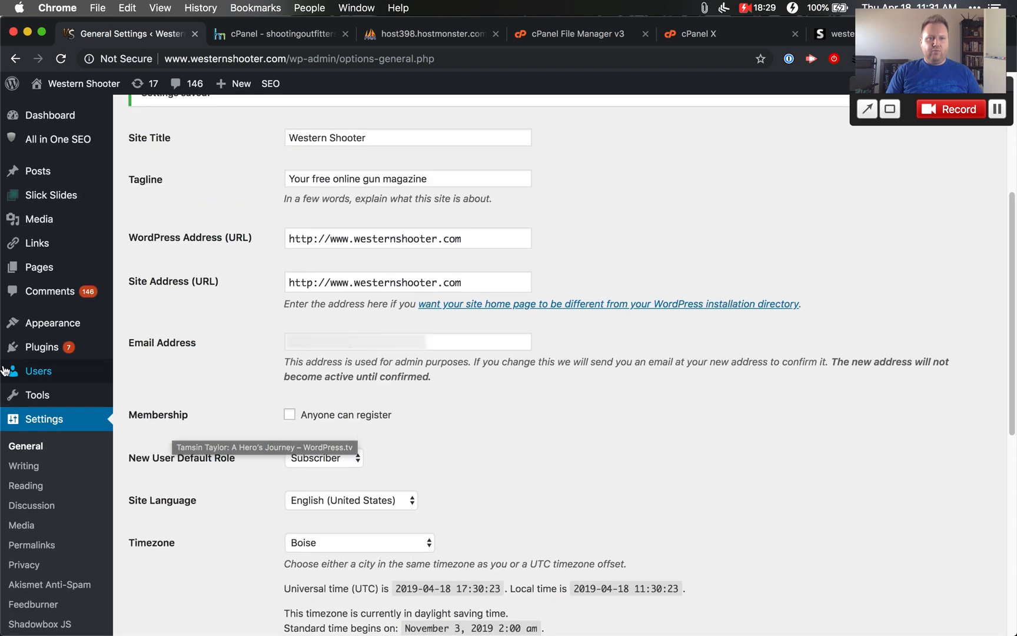
{"action": "left_click", "coordinate": [41, 349]}
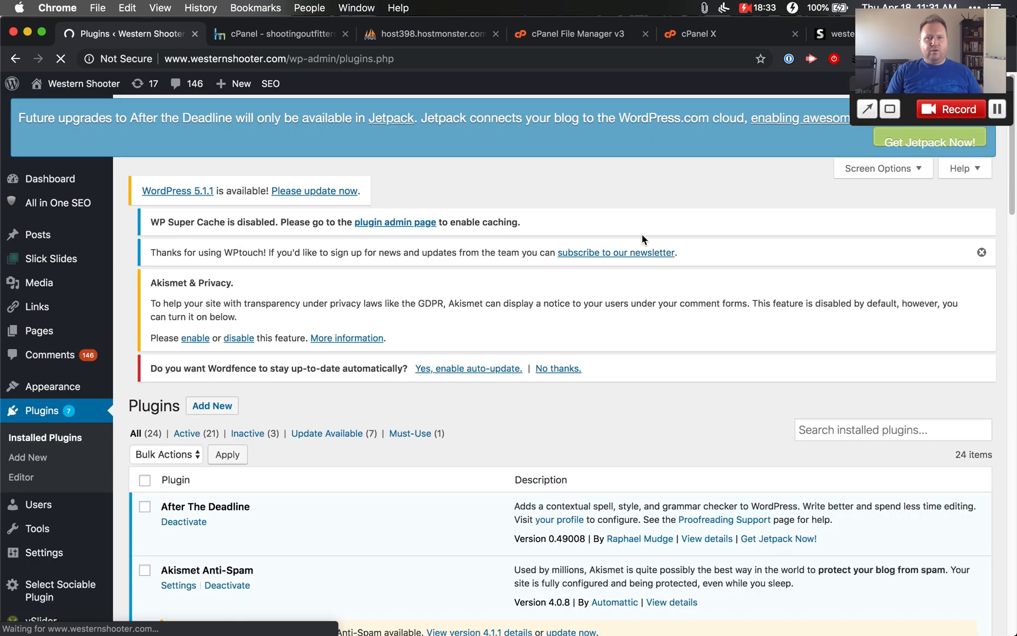
Step: Review all 24 plugins and their active status, ticking the inactive Digg Digg plugin
{"action": "scroll", "coordinate": [365, 471], "scroll_direction": "down", "scroll_amount": 4}
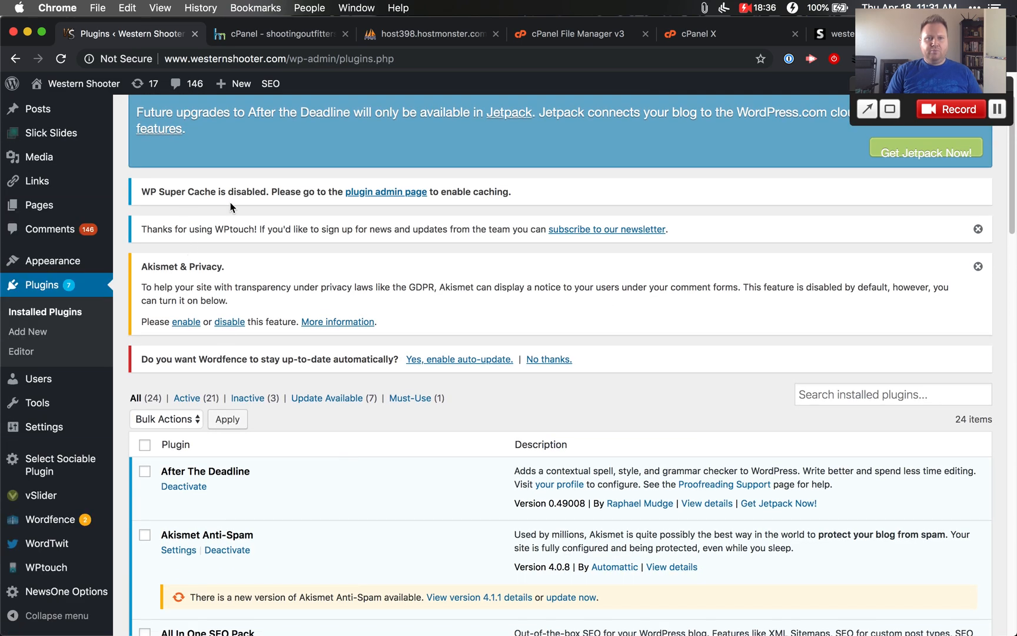
{"action": "scroll", "coordinate": [520, 443], "scroll_direction": "down", "scroll_amount": 7}
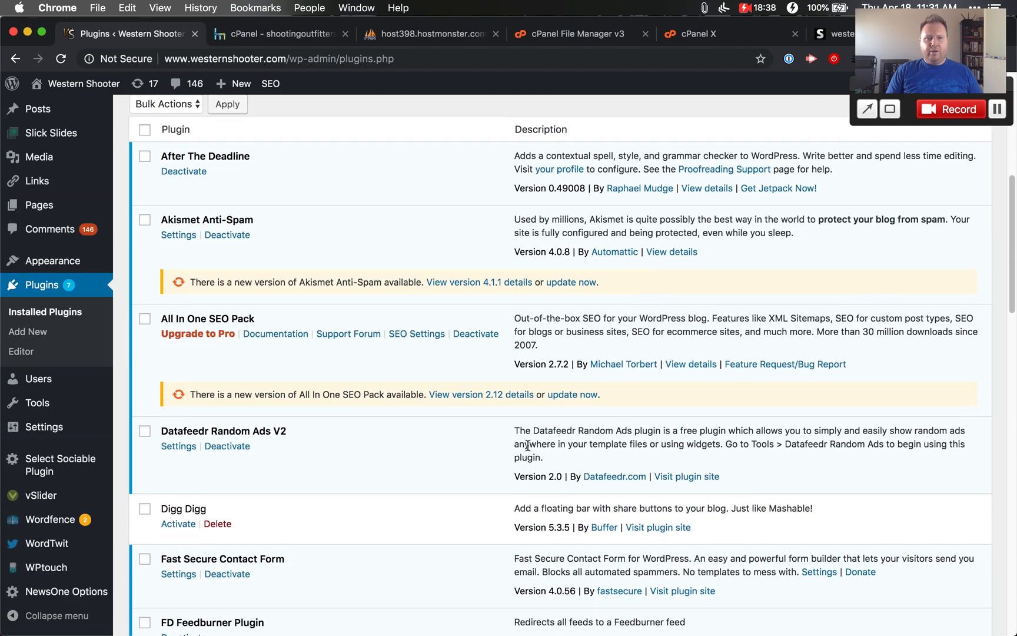
{"action": "scroll", "coordinate": [528, 446], "scroll_direction": "up", "scroll_amount": 2}
{"action": "scroll", "coordinate": [528, 445], "scroll_direction": "up", "scroll_amount": 2}
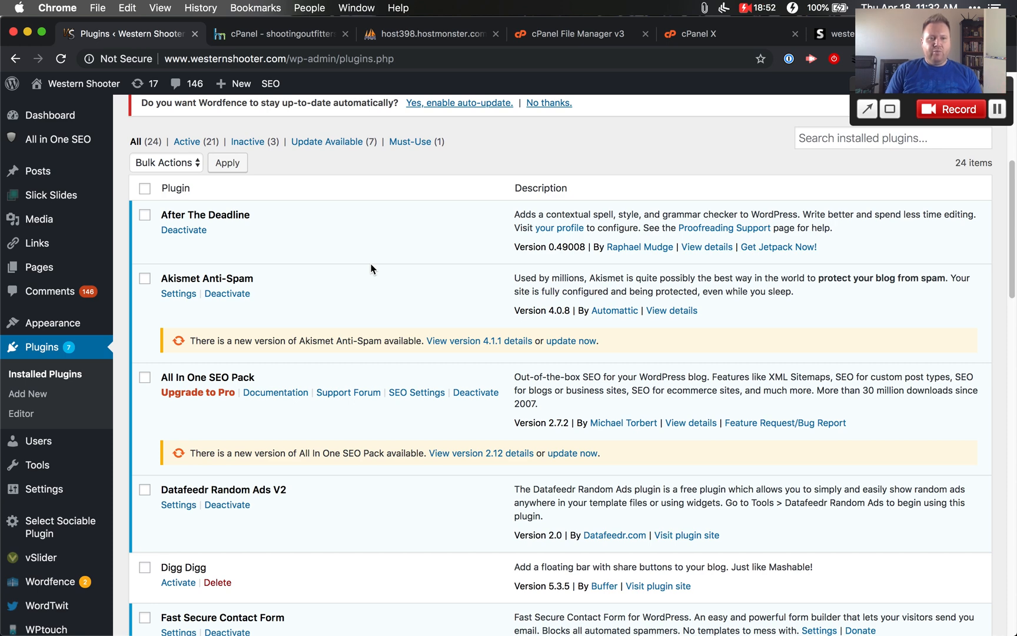
{"action": "scroll", "coordinate": [370, 269], "scroll_direction": "down", "scroll_amount": 5}
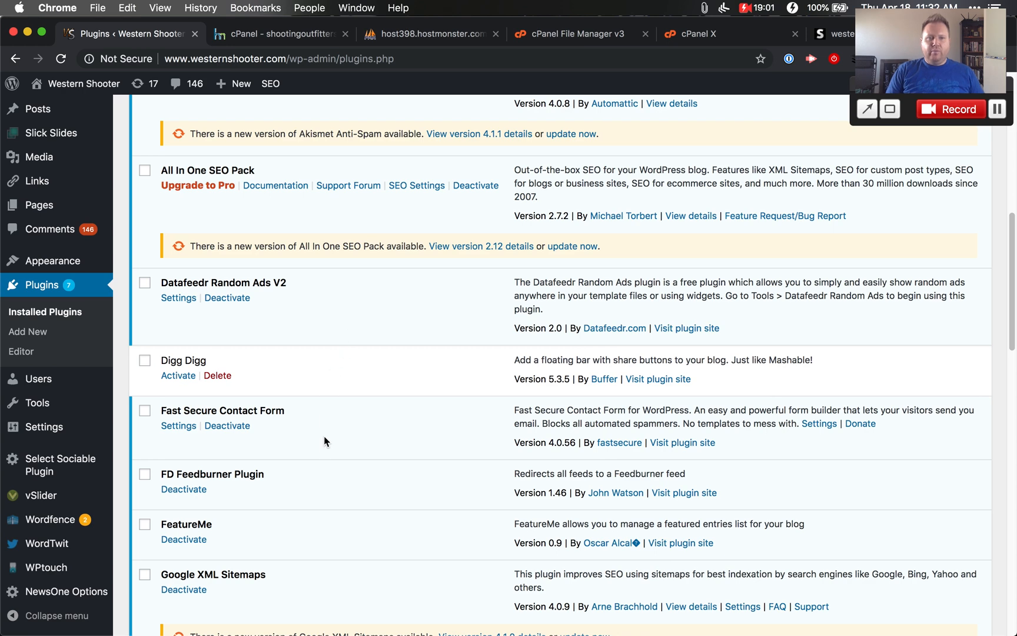
{"action": "scroll", "coordinate": [354, 330], "scroll_direction": "down", "scroll_amount": 3}
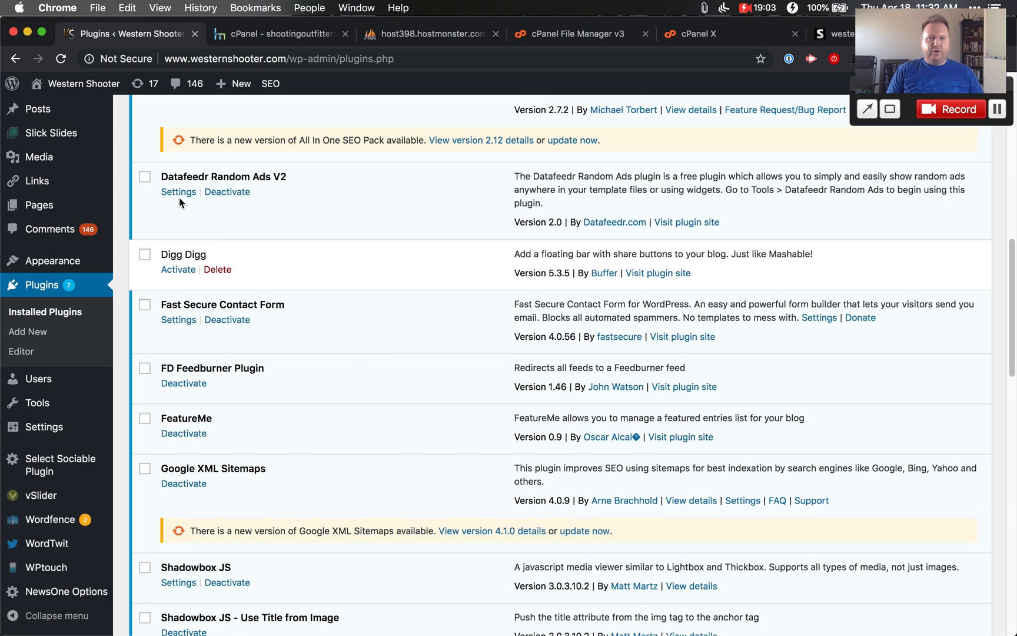
{"action": "left_click", "coordinate": [146, 255]}
{"action": "scroll", "coordinate": [335, 374], "scroll_direction": "down", "scroll_amount": 3}
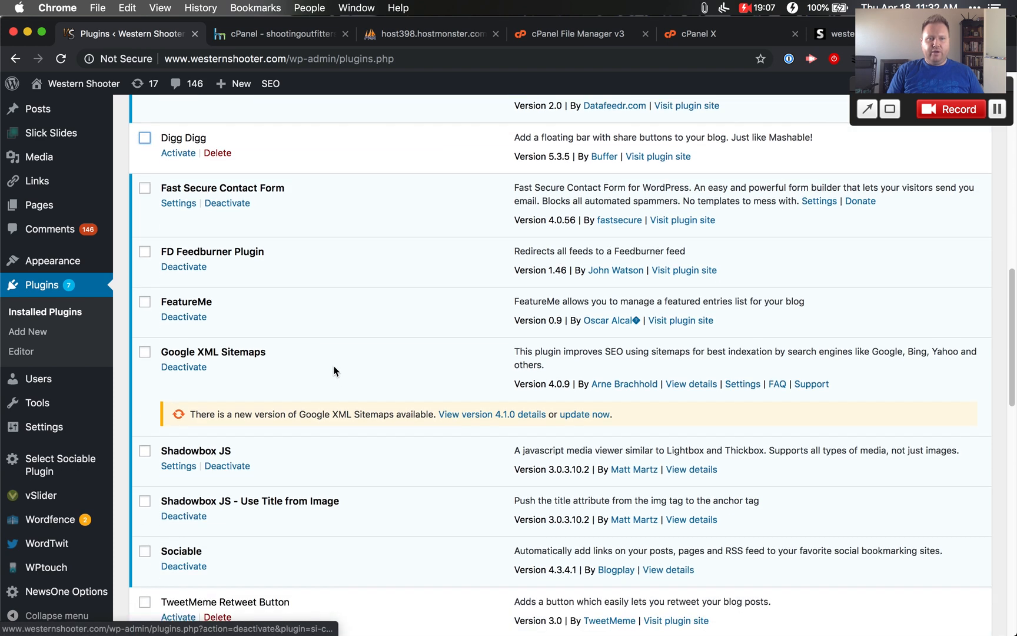
{"action": "scroll", "coordinate": [206, 230], "scroll_direction": "down", "scroll_amount": 2}
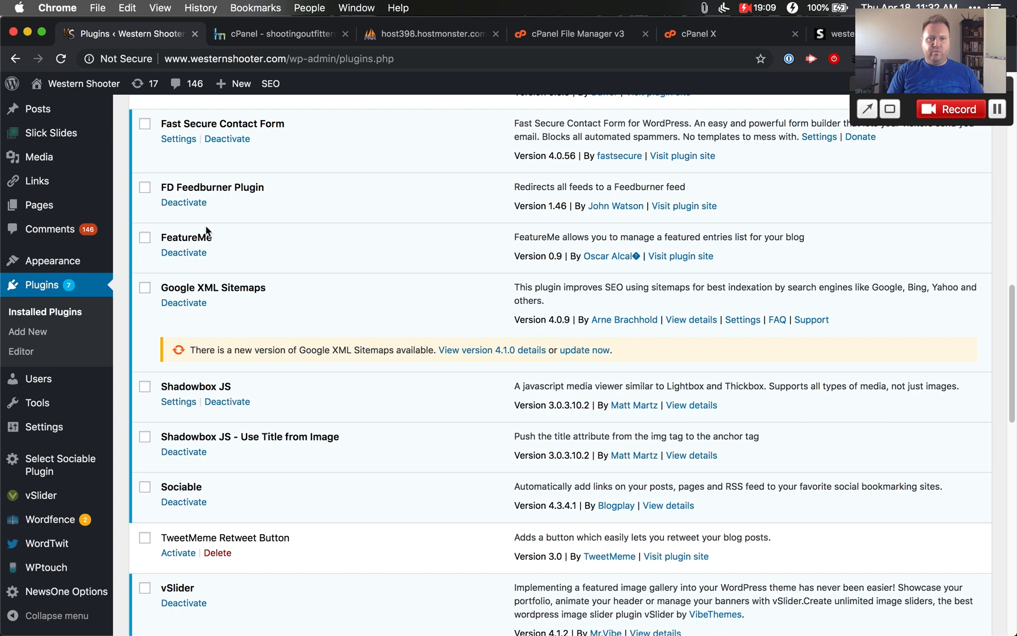
{"action": "scroll", "coordinate": [275, 235], "scroll_direction": "down", "scroll_amount": 1}
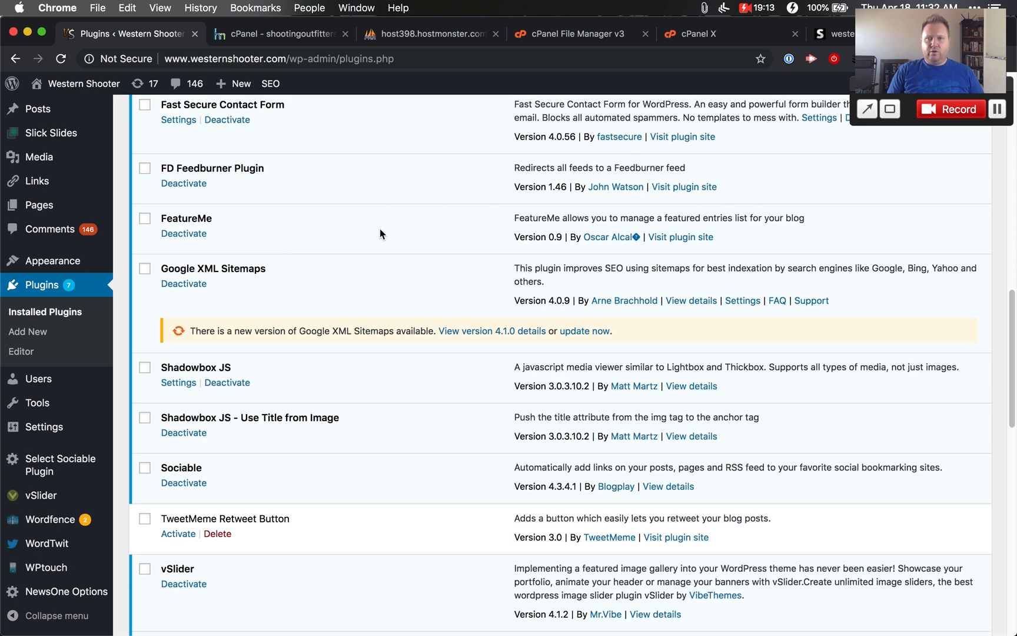
{"action": "scroll", "coordinate": [353, 277], "scroll_direction": "down", "scroll_amount": 6}
{"action": "scroll", "coordinate": [286, 389], "scroll_direction": "up", "scroll_amount": 5}
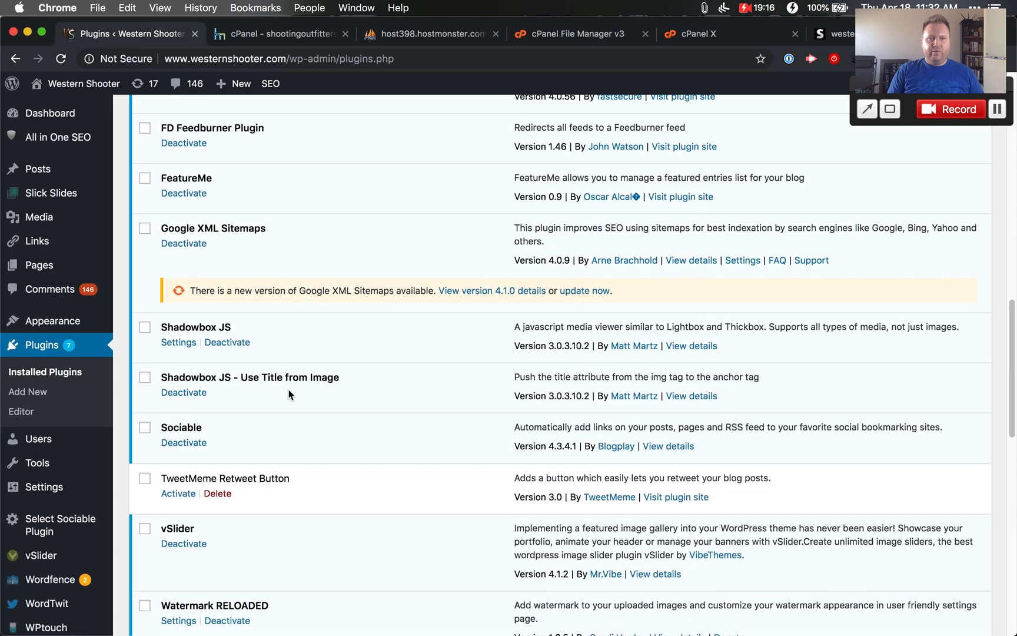
{"action": "scroll", "coordinate": [397, 317], "scroll_direction": "down", "scroll_amount": 2}
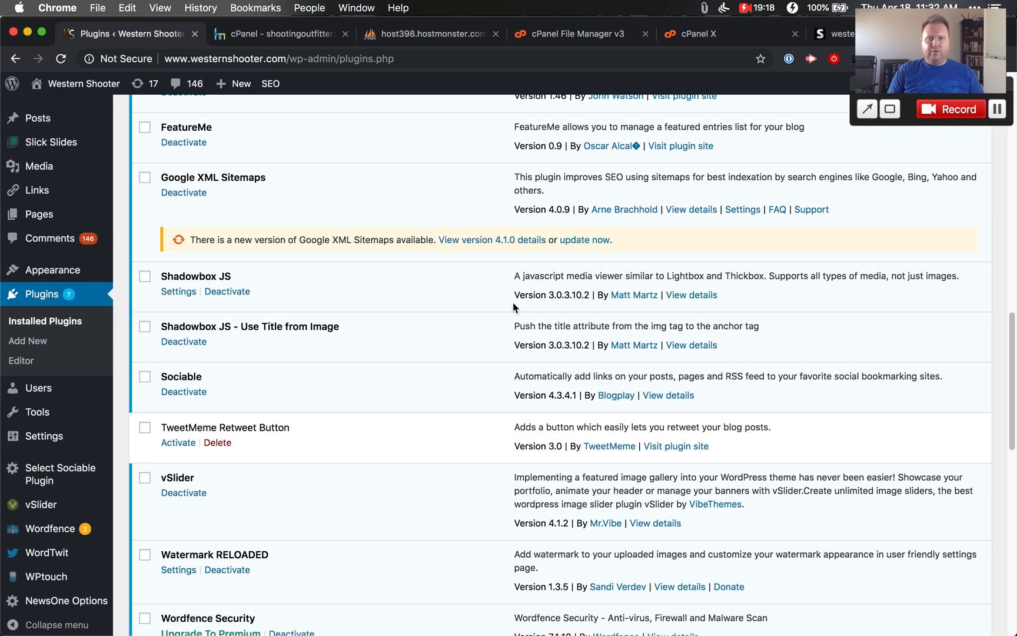
{"action": "scroll", "coordinate": [513, 307], "scroll_direction": "down", "scroll_amount": 4}
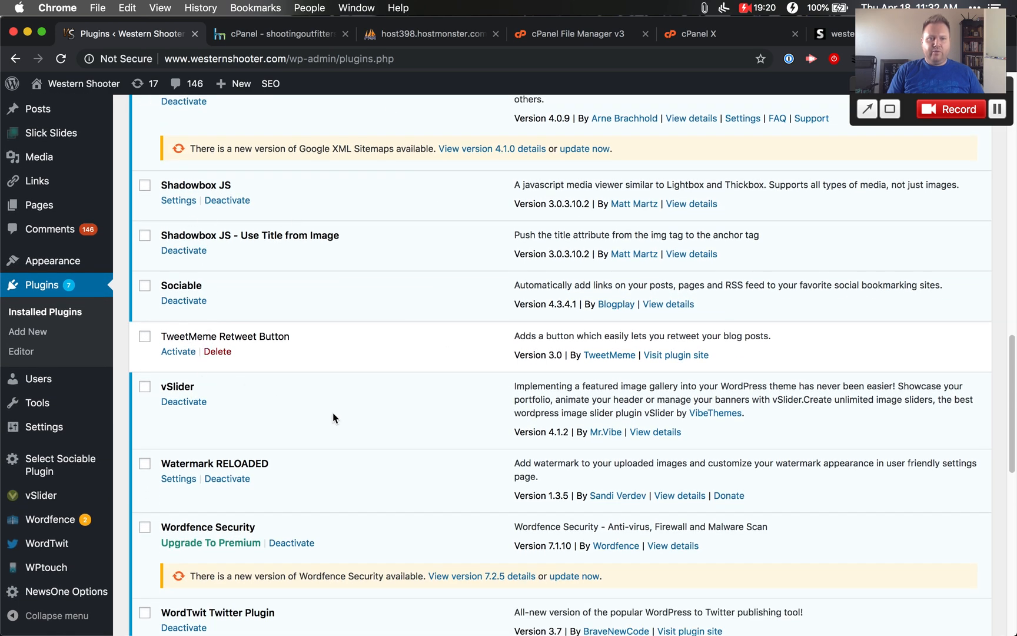
{"action": "scroll", "coordinate": [333, 418], "scroll_direction": "down", "scroll_amount": 20}
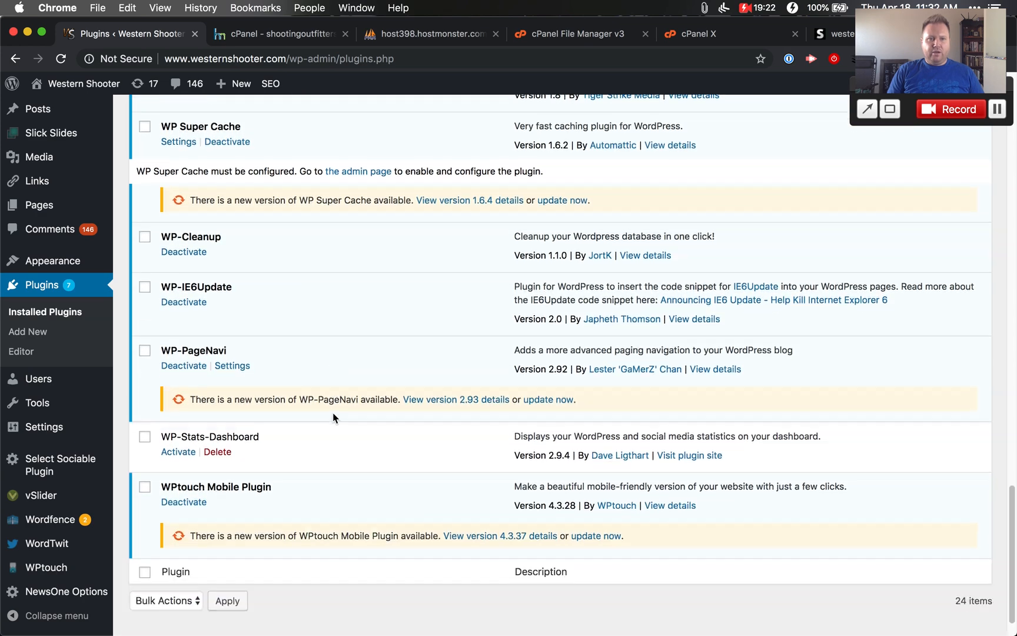
{"action": "scroll", "coordinate": [333, 416], "scroll_direction": "up", "scroll_amount": 10}
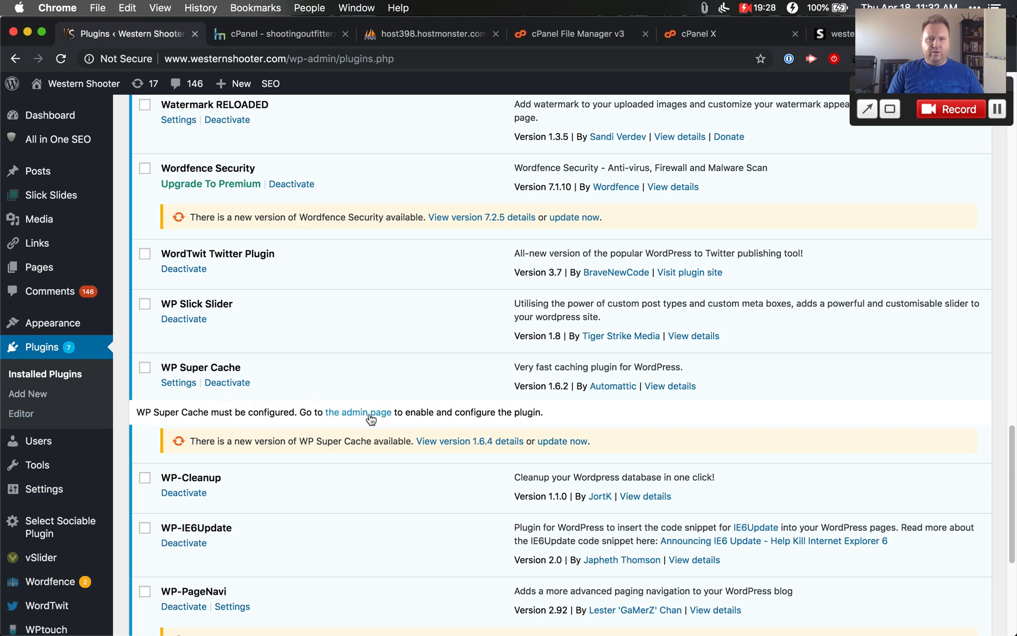
Step: Deactivate the WP Super Cache and Wordfence Security plugins
{"action": "left_click", "coordinate": [227, 383]}
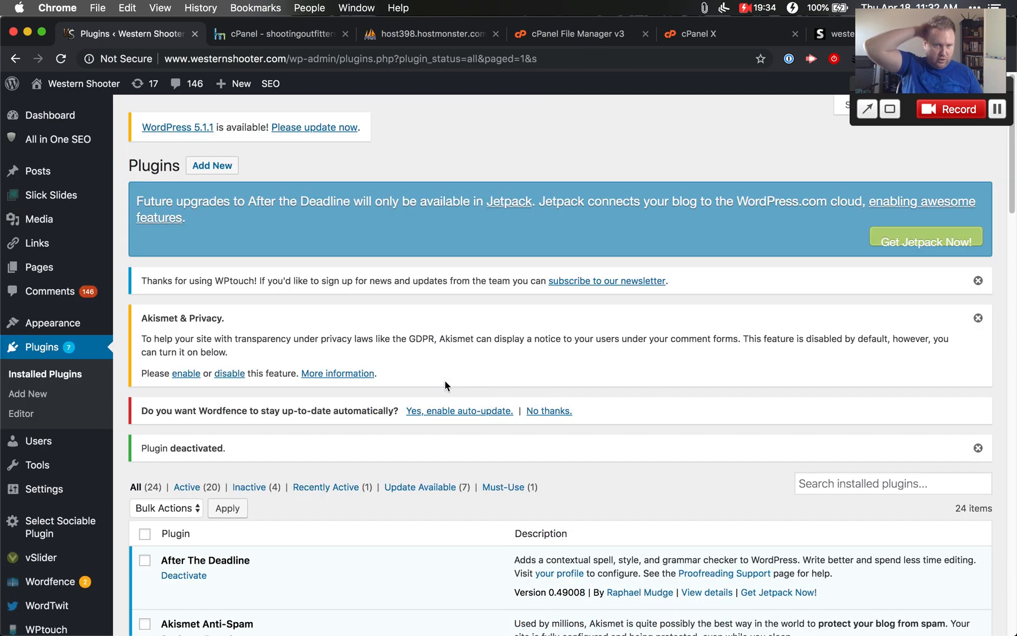
{"action": "scroll", "coordinate": [353, 481], "scroll_direction": "down", "scroll_amount": 20}
{"action": "scroll", "coordinate": [355, 485], "scroll_direction": "up", "scroll_amount": 5}
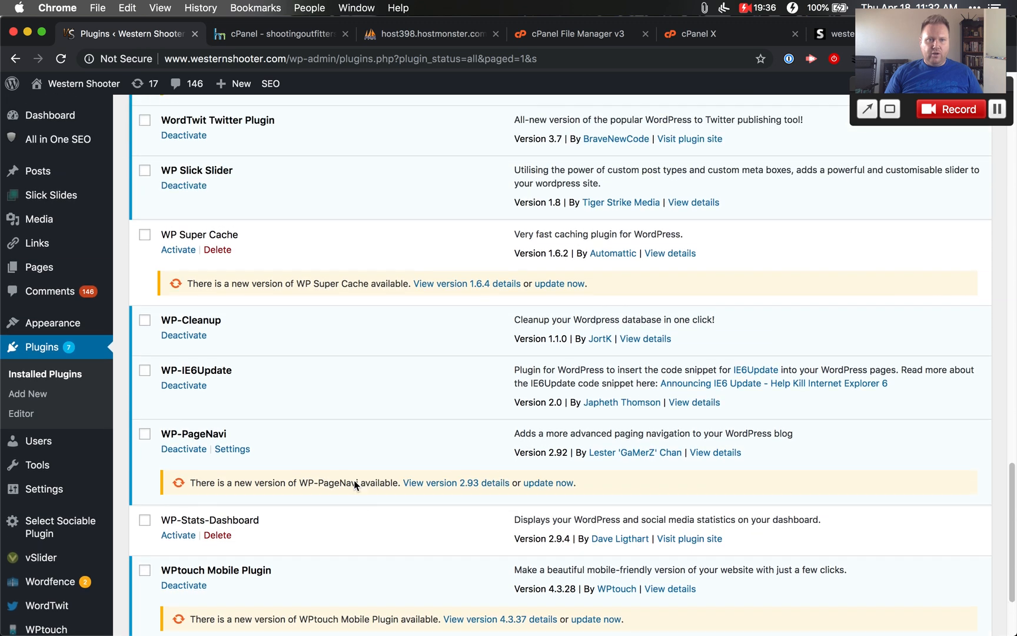
{"action": "scroll", "coordinate": [320, 383], "scroll_direction": "up", "scroll_amount": 5}
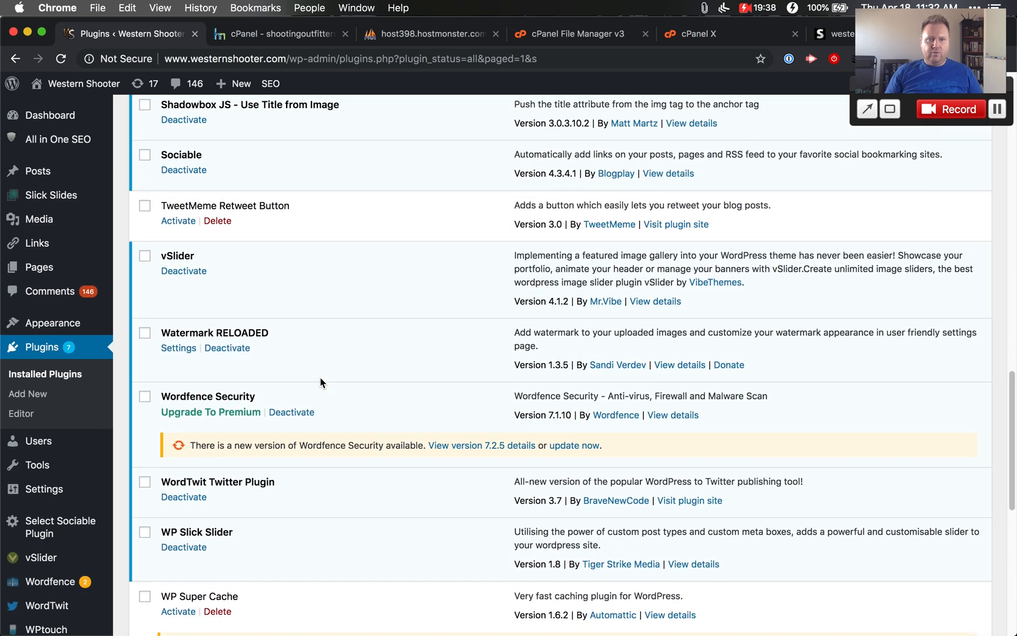
{"action": "left_click", "coordinate": [296, 378]}
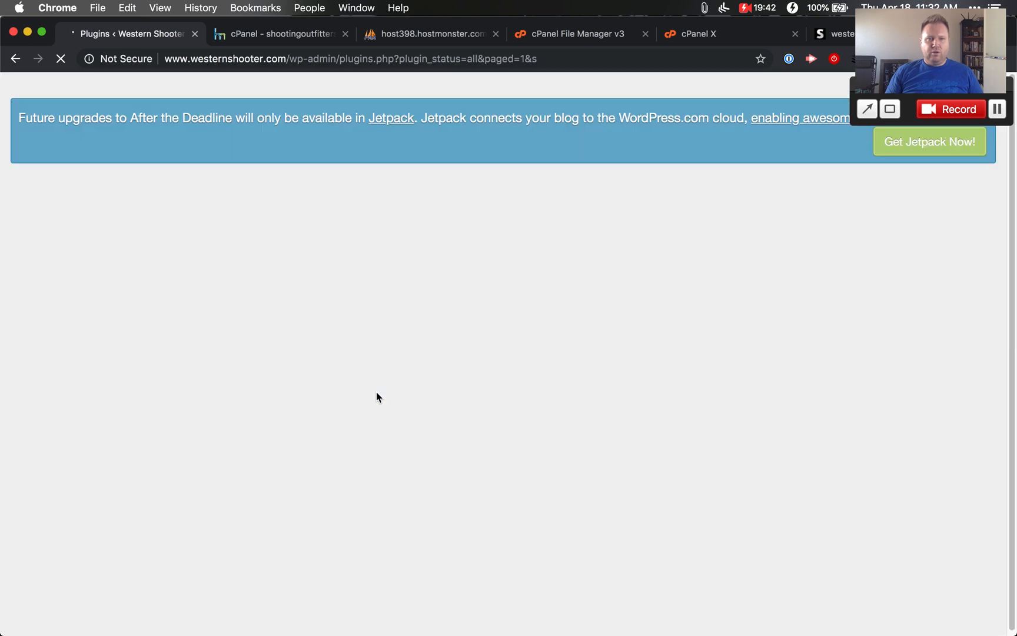
{"action": "scroll", "coordinate": [361, 397], "scroll_direction": "down", "scroll_amount": 20}
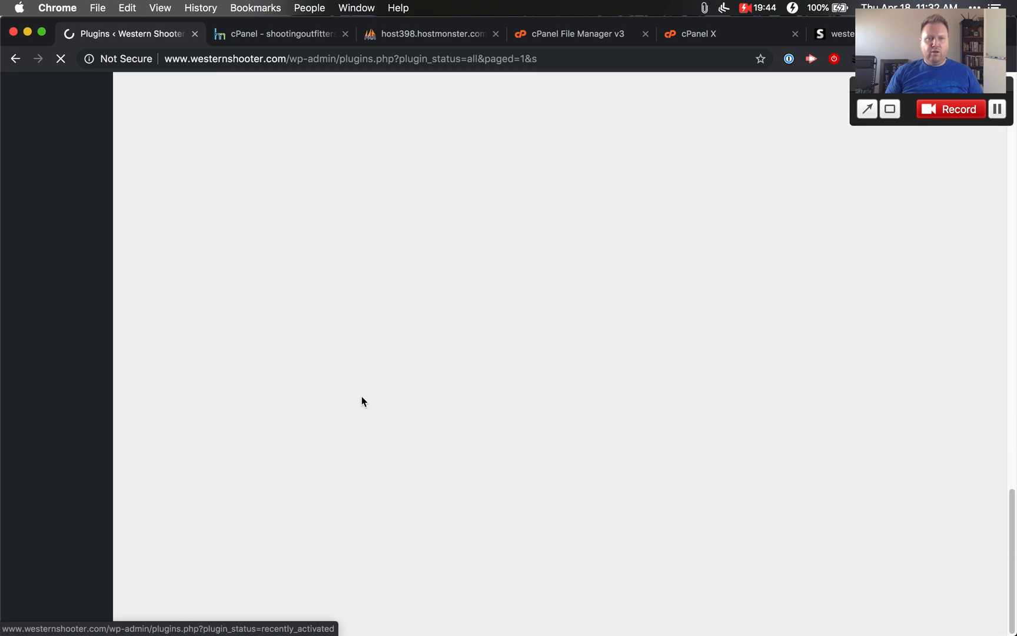
{"action": "scroll", "coordinate": [380, 364], "scroll_direction": "up", "scroll_amount": 10}
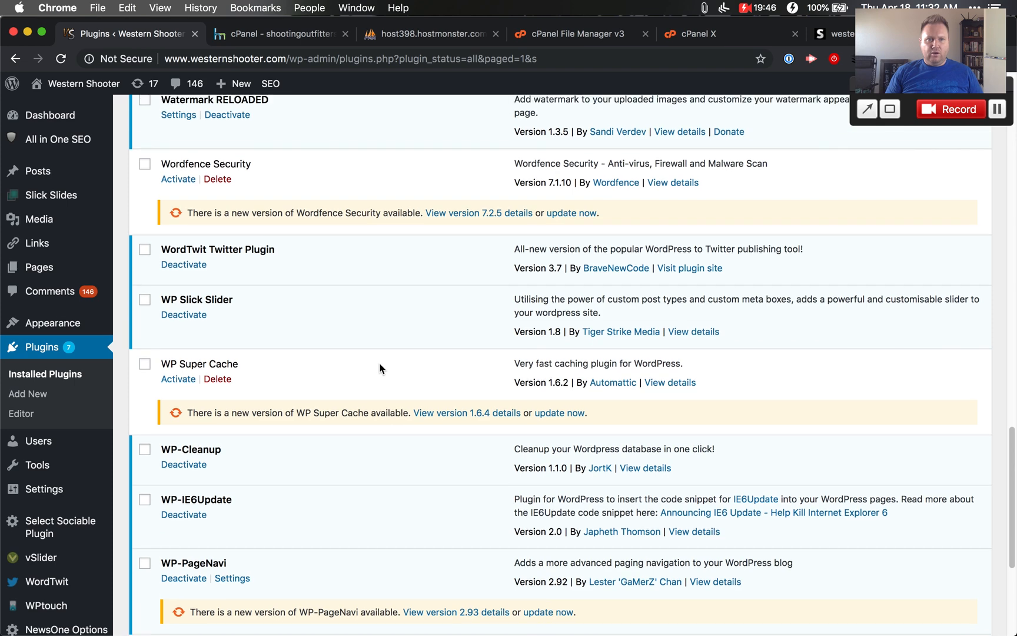
{"action": "scroll", "coordinate": [380, 369], "scroll_direction": "up", "scroll_amount": 2}
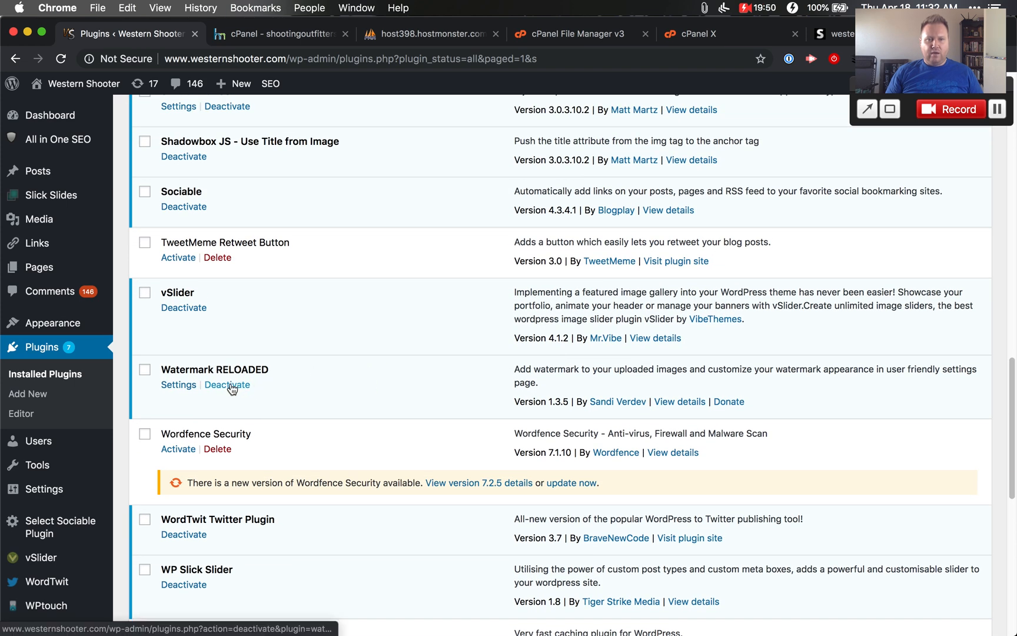
Step: Deactivate Watermark RELOADED, WP-IE6Update, WP-Cleanup and WPtouch Mobile Plugin, then review the updated list
{"action": "left_click", "coordinate": [231, 387]}
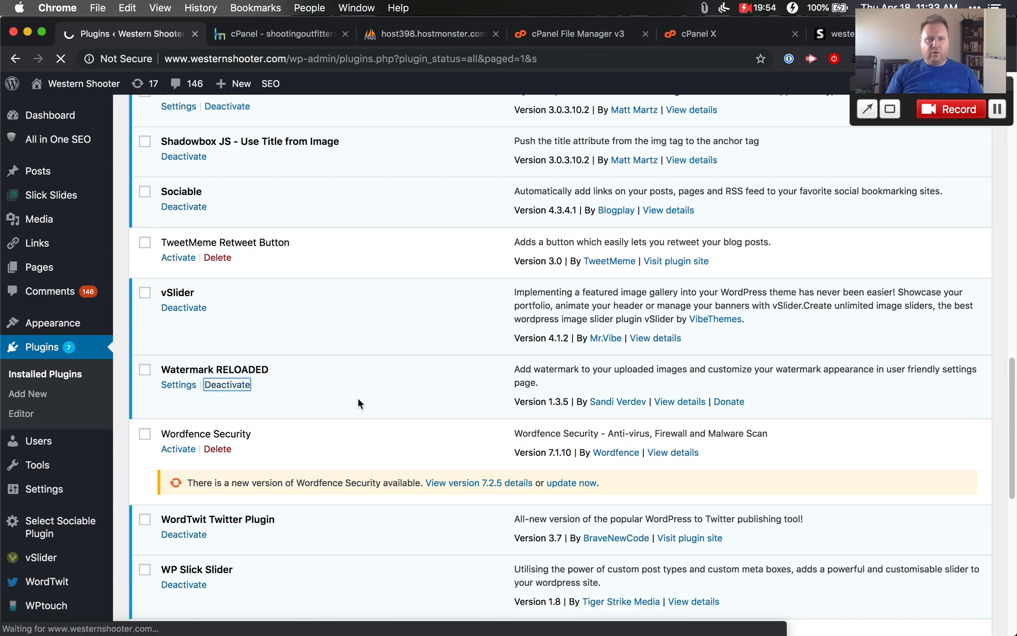
{"action": "scroll", "coordinate": [349, 501], "scroll_direction": "down", "scroll_amount": 20}
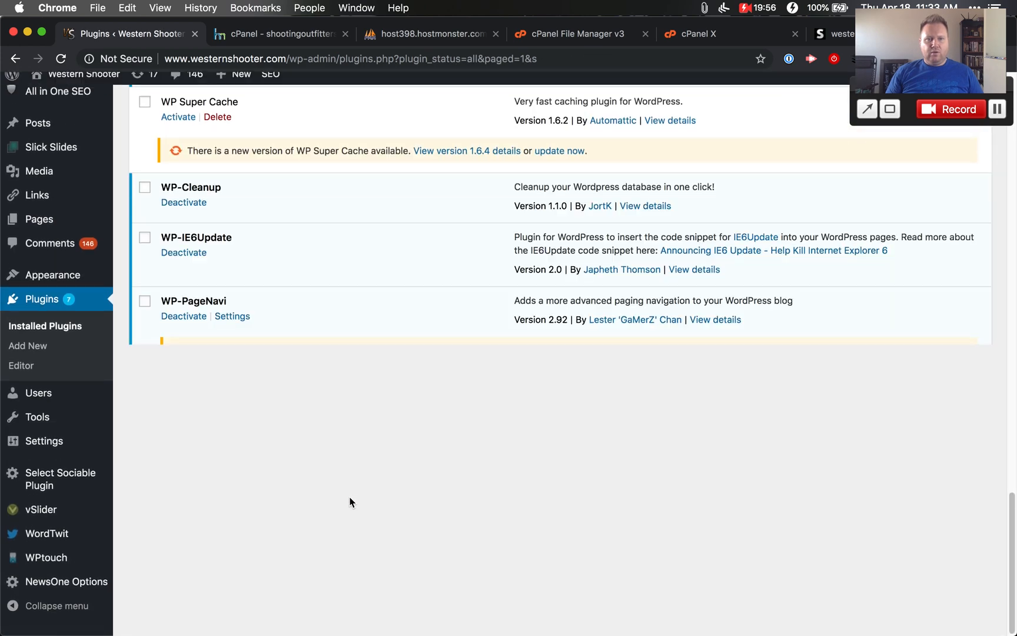
{"action": "scroll", "coordinate": [361, 368], "scroll_direction": "up", "scroll_amount": 3}
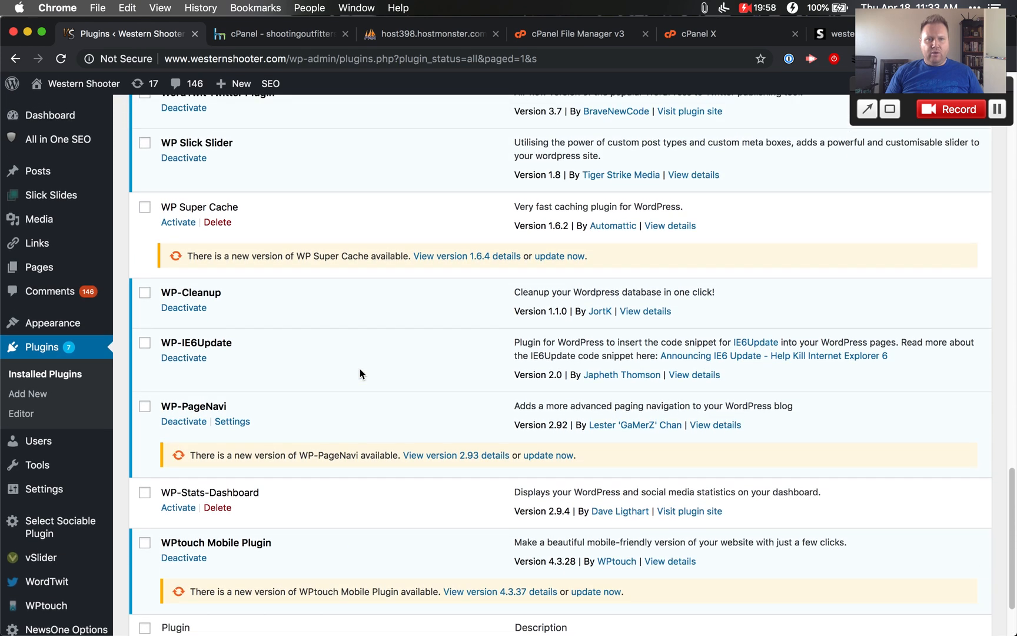
{"action": "left_click", "coordinate": [177, 363]}
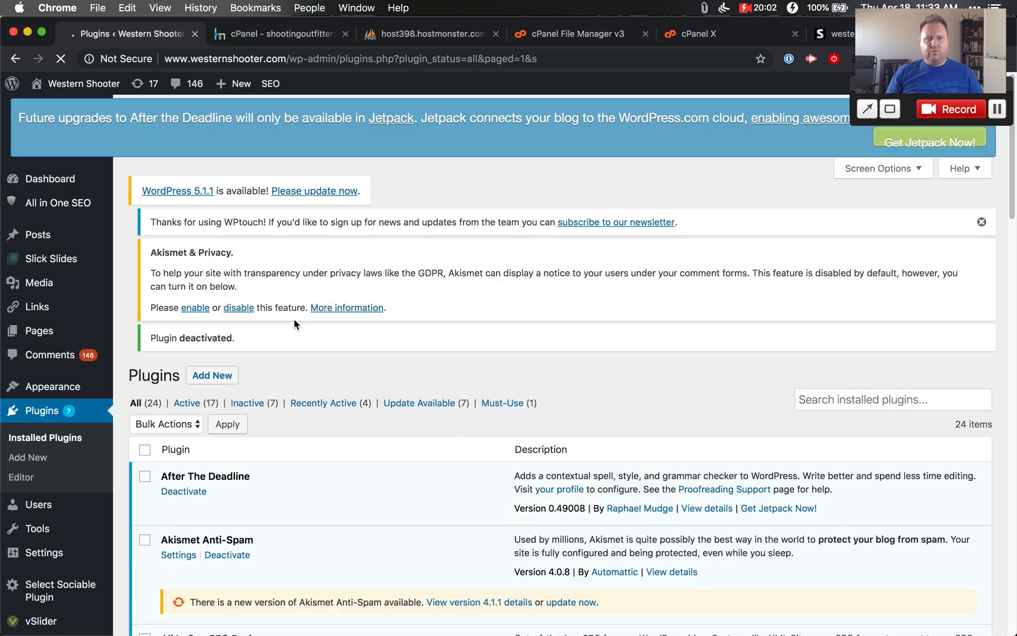
{"action": "scroll", "coordinate": [393, 471], "scroll_direction": "down", "scroll_amount": 20}
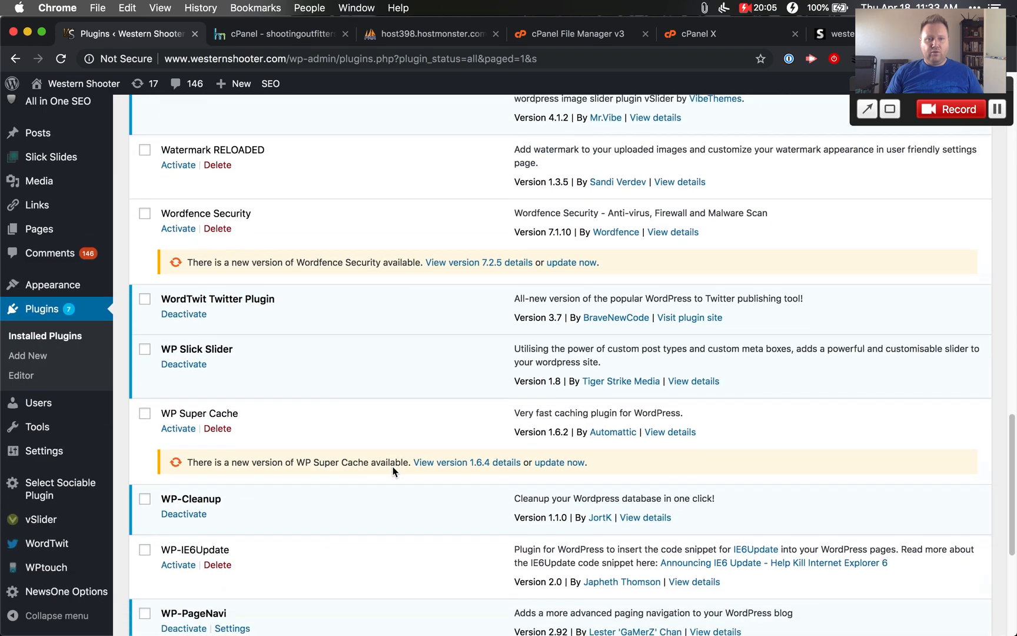
{"action": "scroll", "coordinate": [393, 471], "scroll_direction": "down", "scroll_amount": 3}
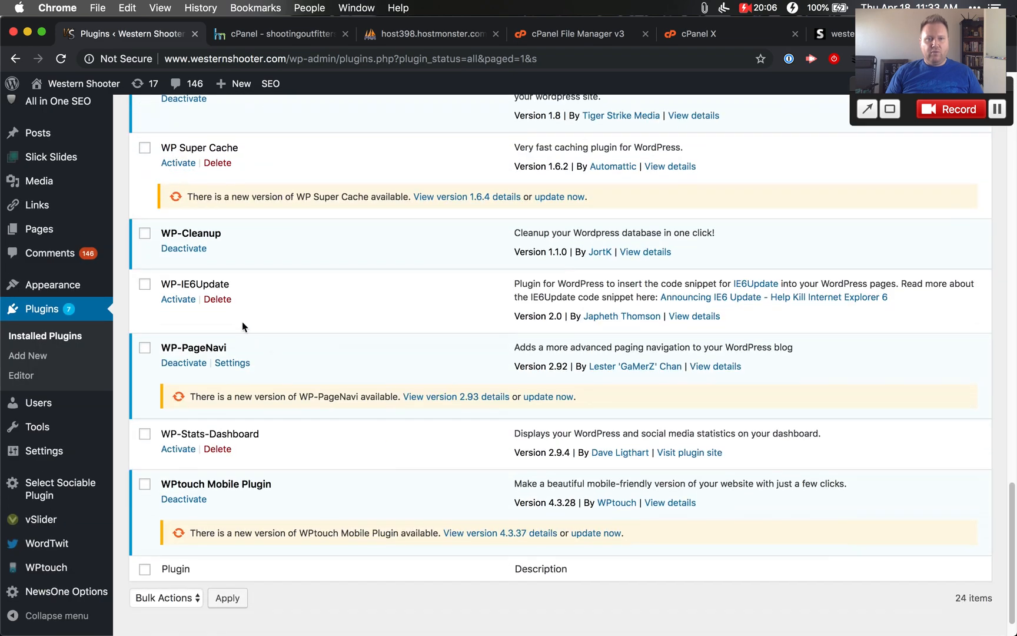
{"action": "left_click", "coordinate": [185, 251]}
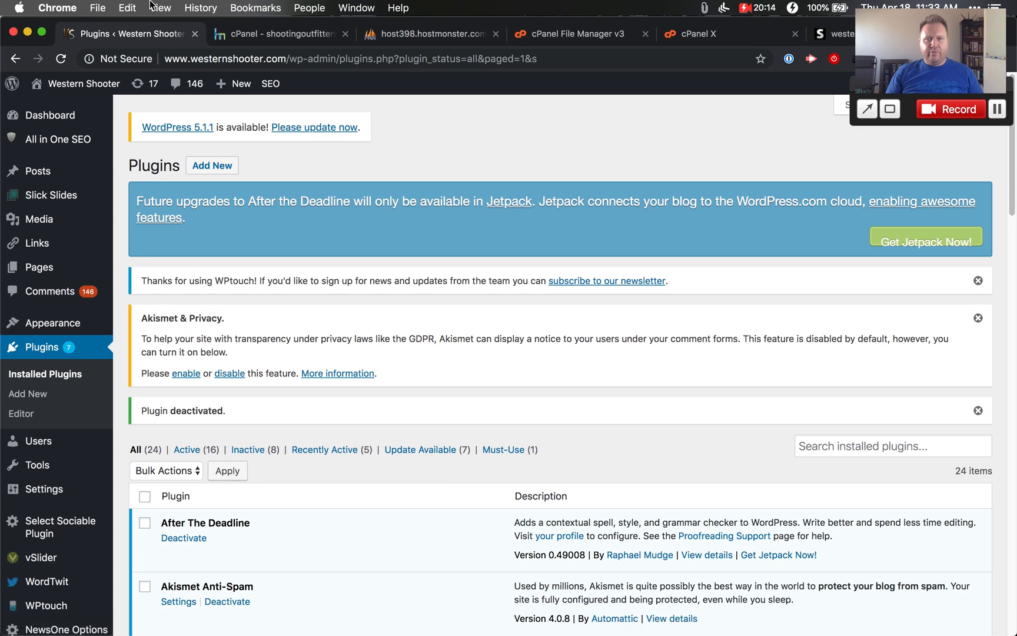
{"action": "scroll", "coordinate": [347, 259], "scroll_direction": "down", "scroll_amount": 20}
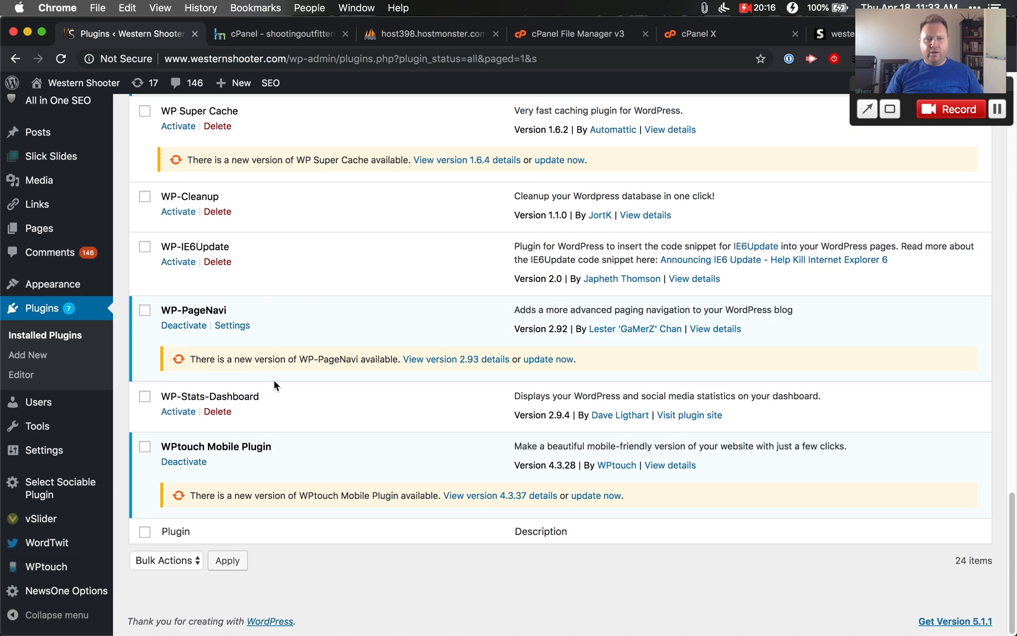
{"action": "left_click", "coordinate": [183, 462]}
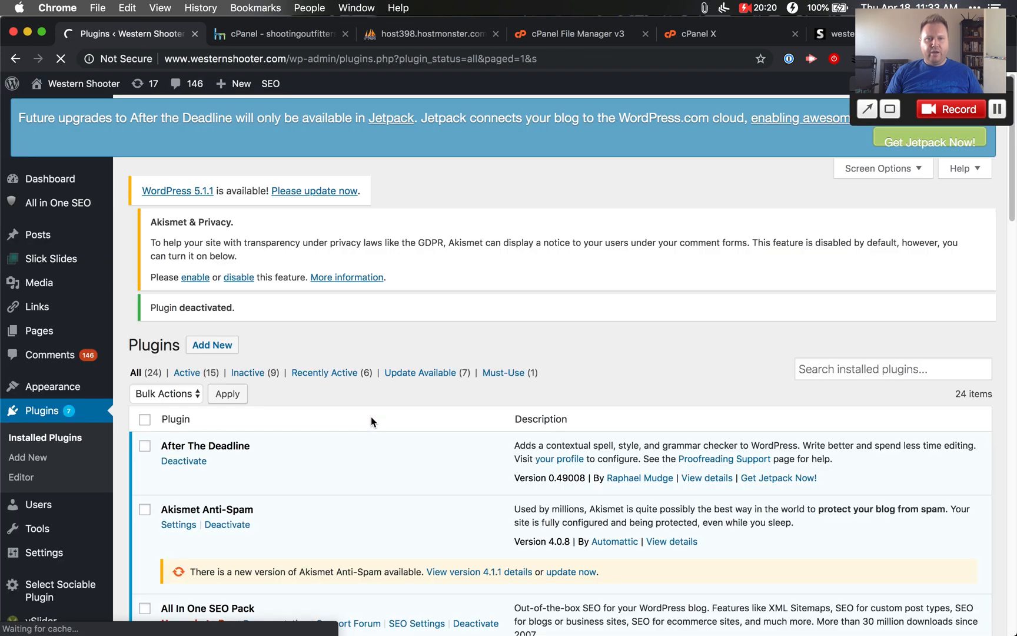
{"action": "scroll", "coordinate": [377, 551], "scroll_direction": "down", "scroll_amount": 20}
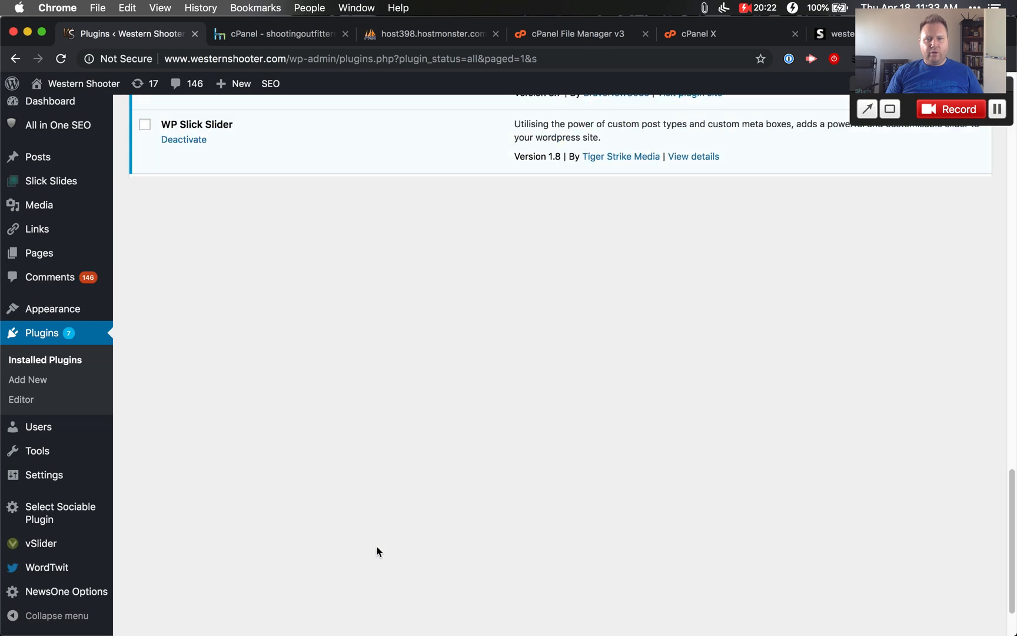
{"action": "scroll", "coordinate": [353, 405], "scroll_direction": "up", "scroll_amount": 5}
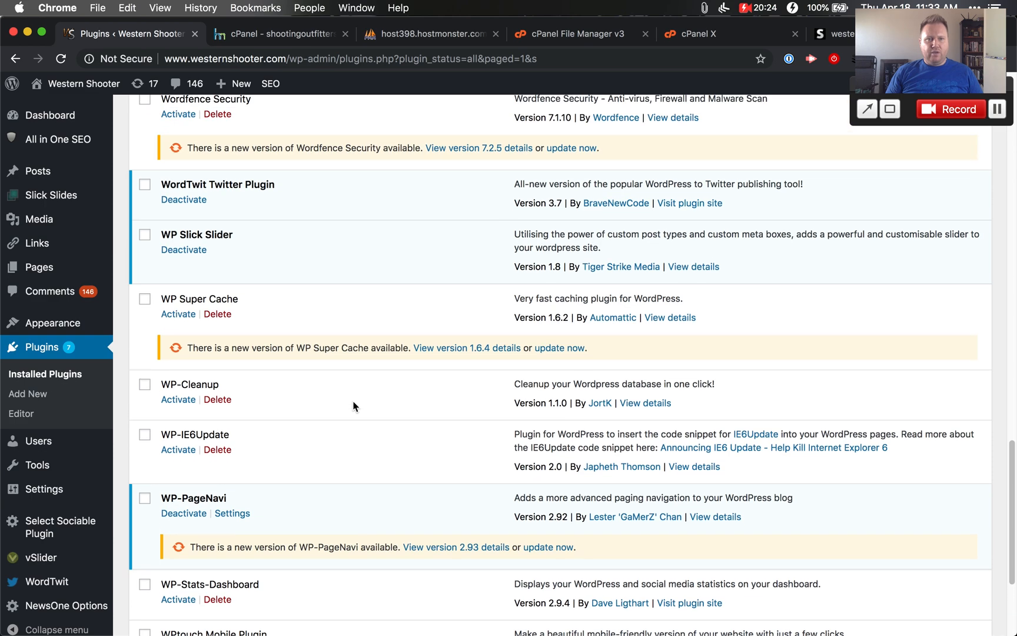
{"action": "scroll", "coordinate": [353, 405], "scroll_direction": "up", "scroll_amount": 3}
{"action": "scroll", "coordinate": [353, 405], "scroll_direction": "down", "scroll_amount": 7}
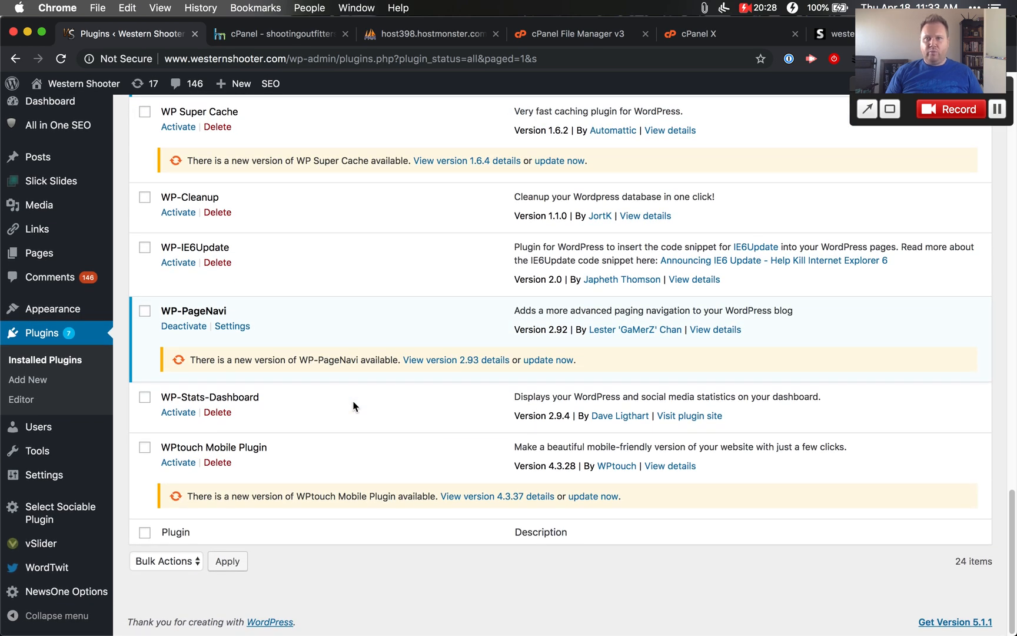
{"action": "scroll", "coordinate": [353, 405], "scroll_direction": "up", "scroll_amount": 8}
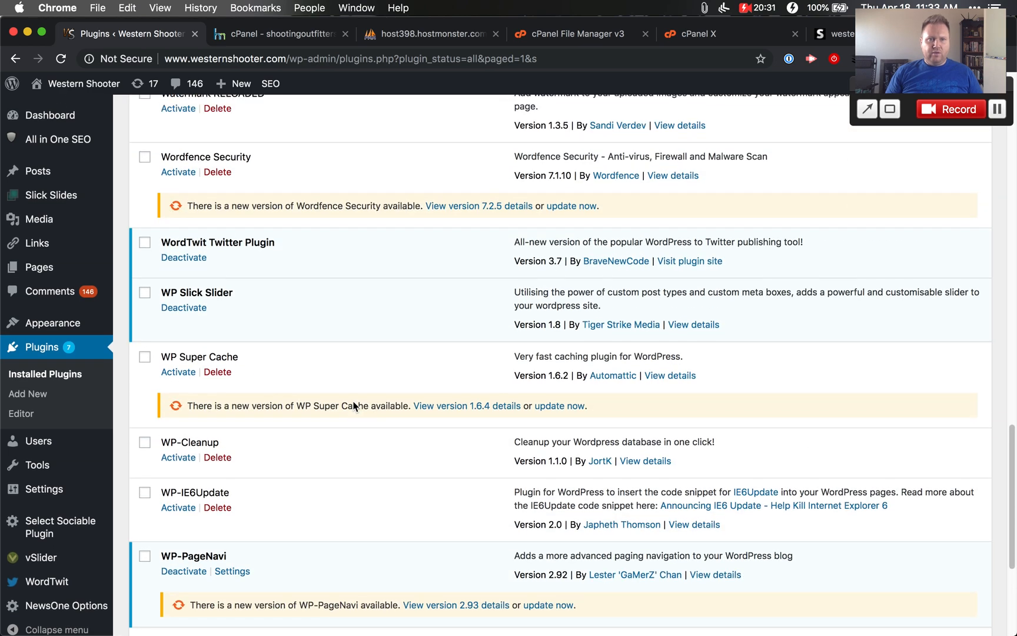
{"action": "scroll", "coordinate": [354, 404], "scroll_direction": "up", "scroll_amount": 3}
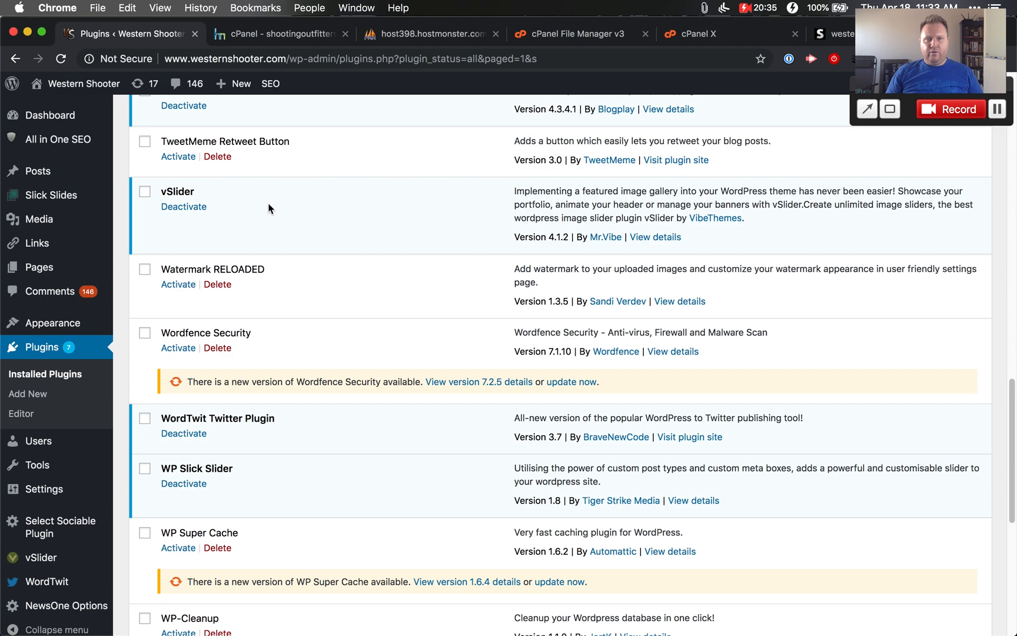
{"action": "scroll", "coordinate": [442, 440], "scroll_direction": "up", "scroll_amount": 2}
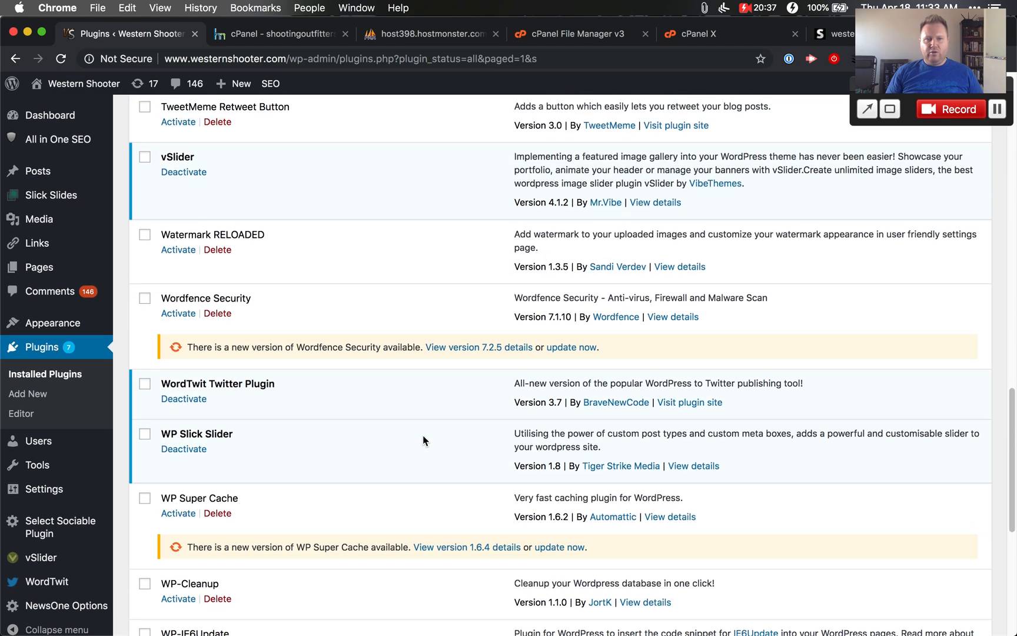
{"action": "scroll", "coordinate": [409, 376], "scroll_direction": "up", "scroll_amount": 10}
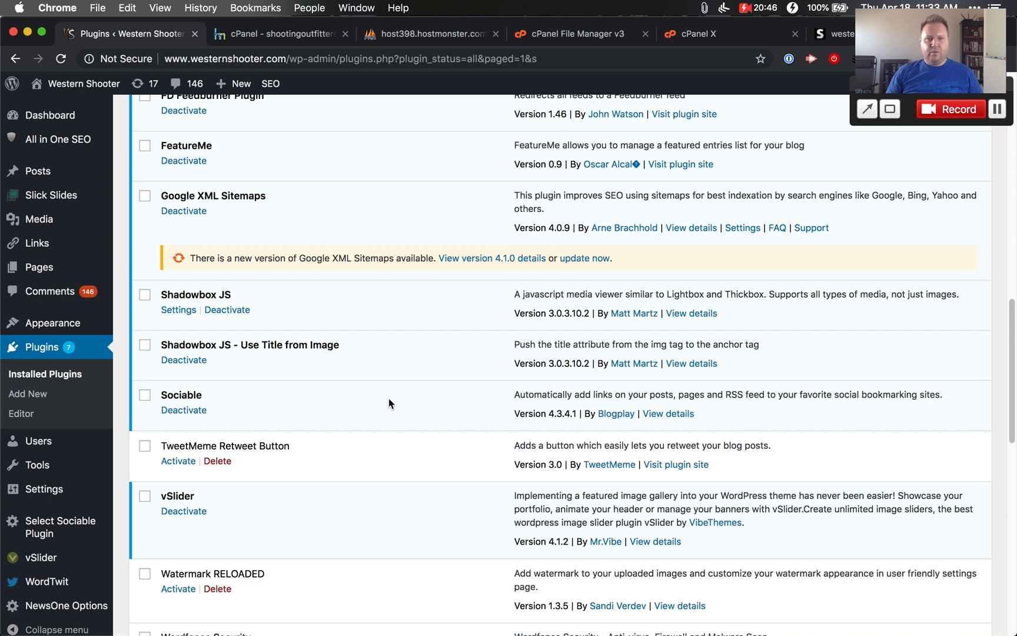
{"action": "scroll", "coordinate": [391, 403], "scroll_direction": "up", "scroll_amount": 2}
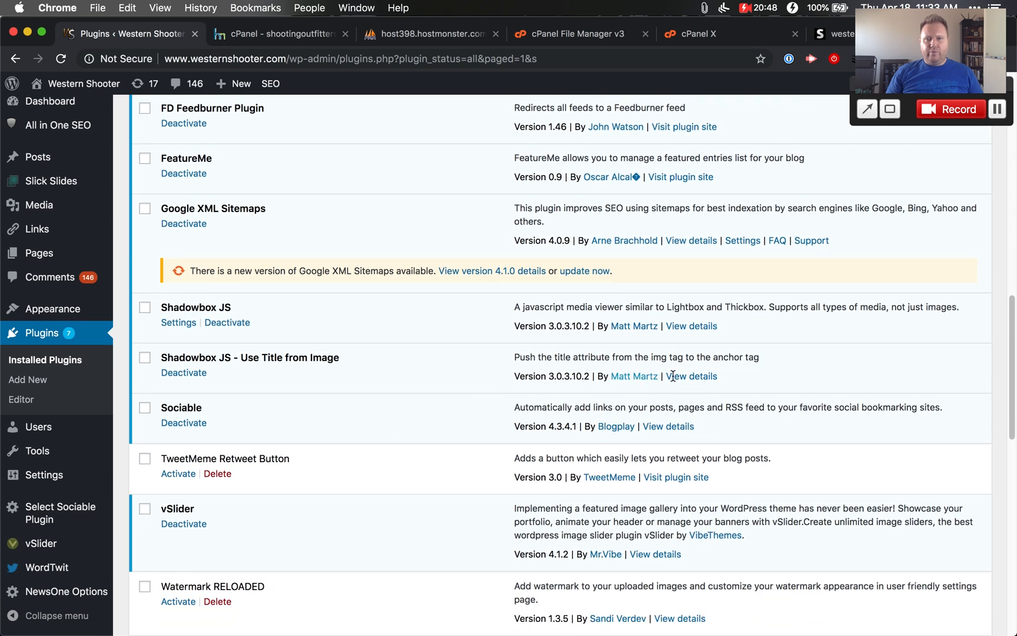
{"action": "left_click", "coordinate": [695, 380]}
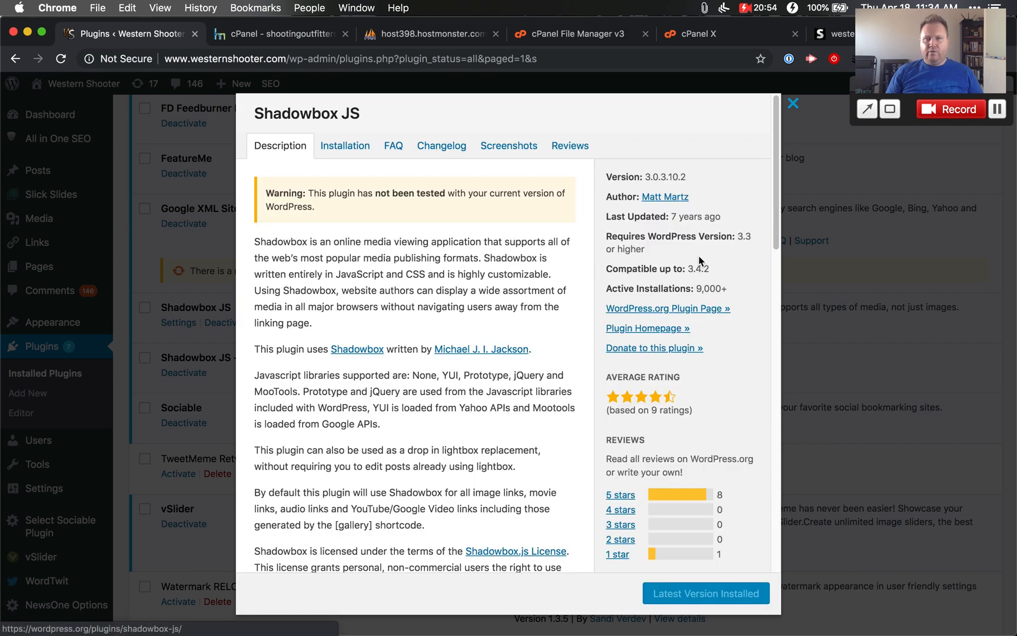
{"action": "left_click_drag", "start_coordinate": [671, 216], "coordinate": [731, 216]}
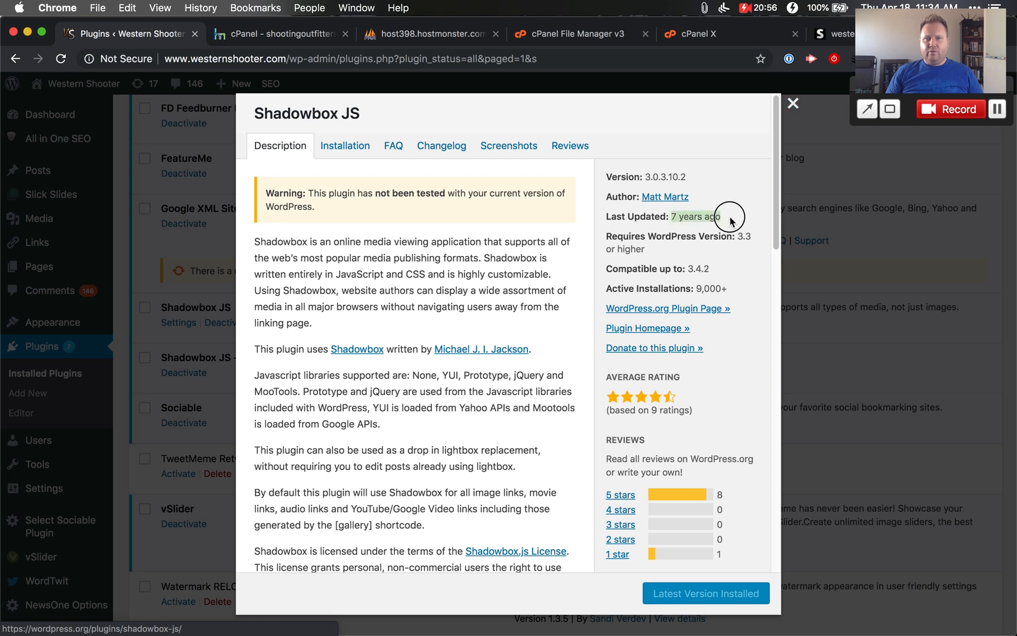
{"action": "left_click", "coordinate": [793, 106]}
{"action": "scroll", "coordinate": [693, 263], "scroll_direction": "down", "scroll_amount": 2}
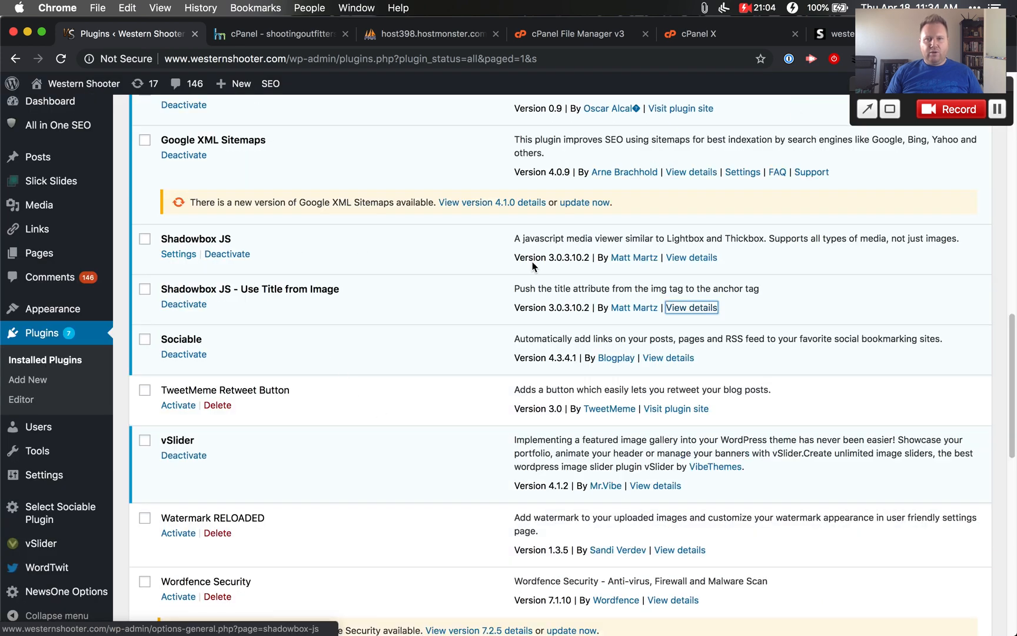
{"action": "left_click", "coordinate": [693, 259]}
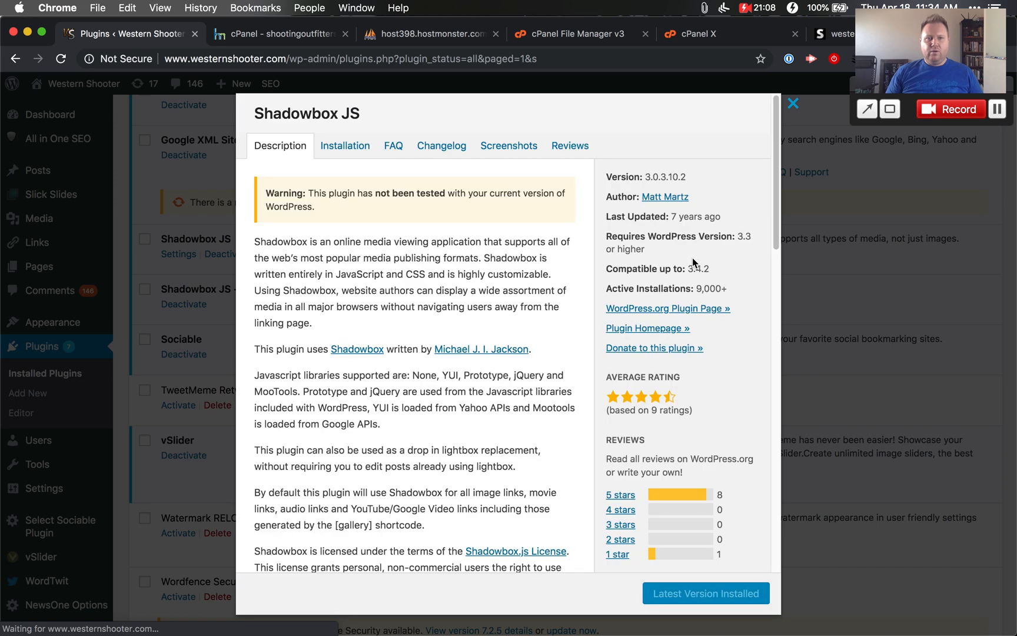
{"action": "left_click", "coordinate": [792, 103]}
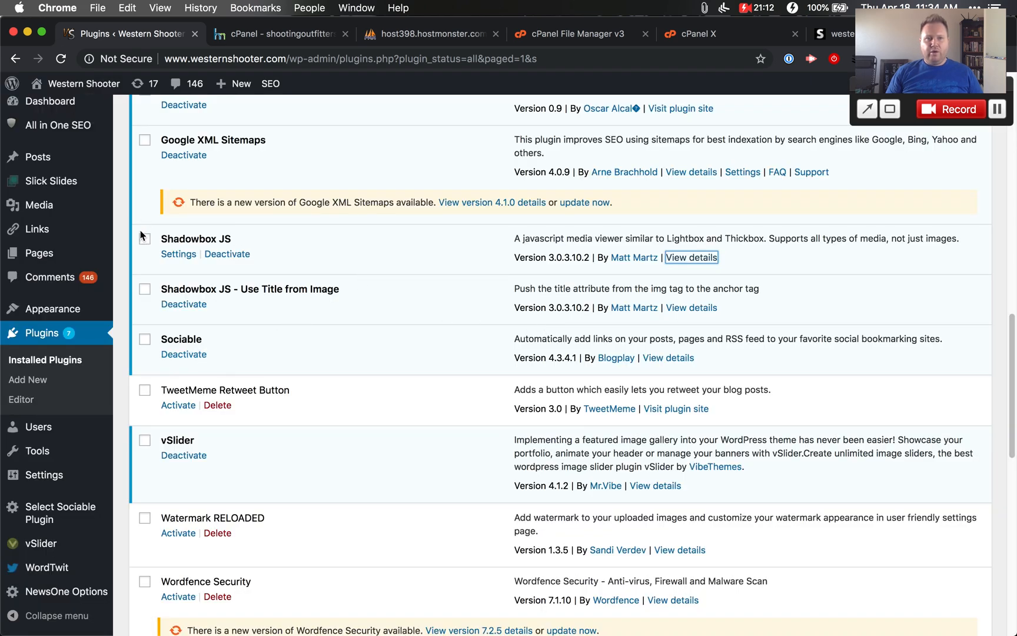
{"action": "scroll", "coordinate": [406, 341], "scroll_direction": "up", "scroll_amount": 2}
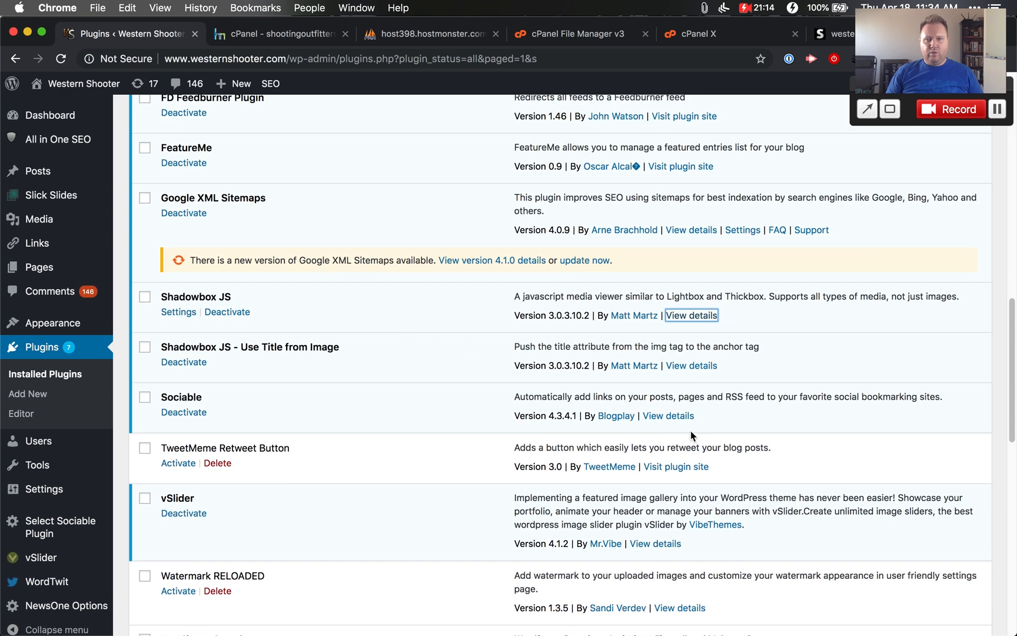
{"action": "left_click", "coordinate": [684, 417]}
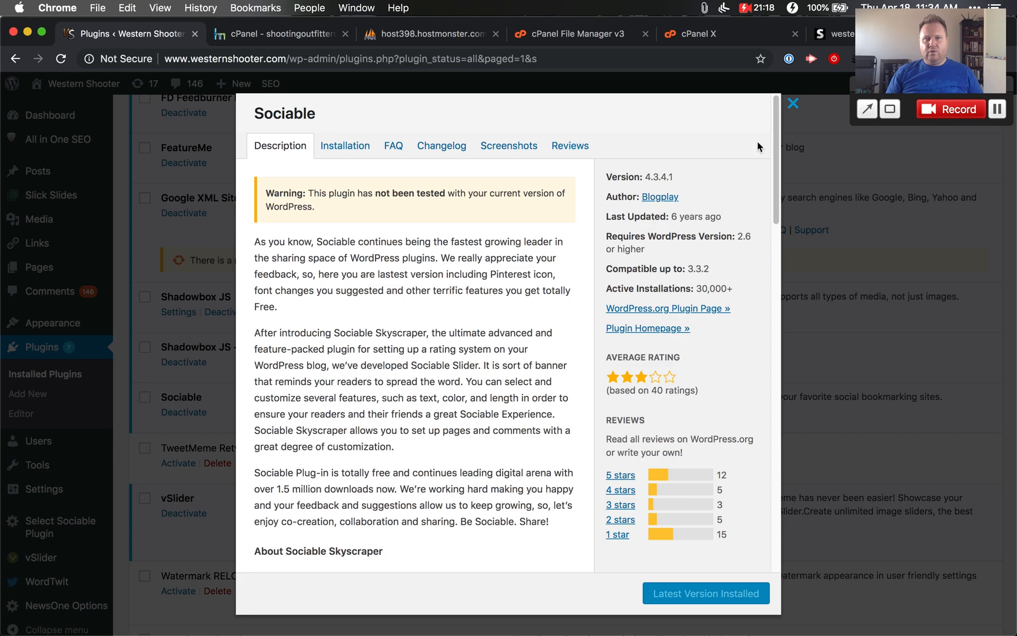
{"action": "left_click", "coordinate": [792, 104]}
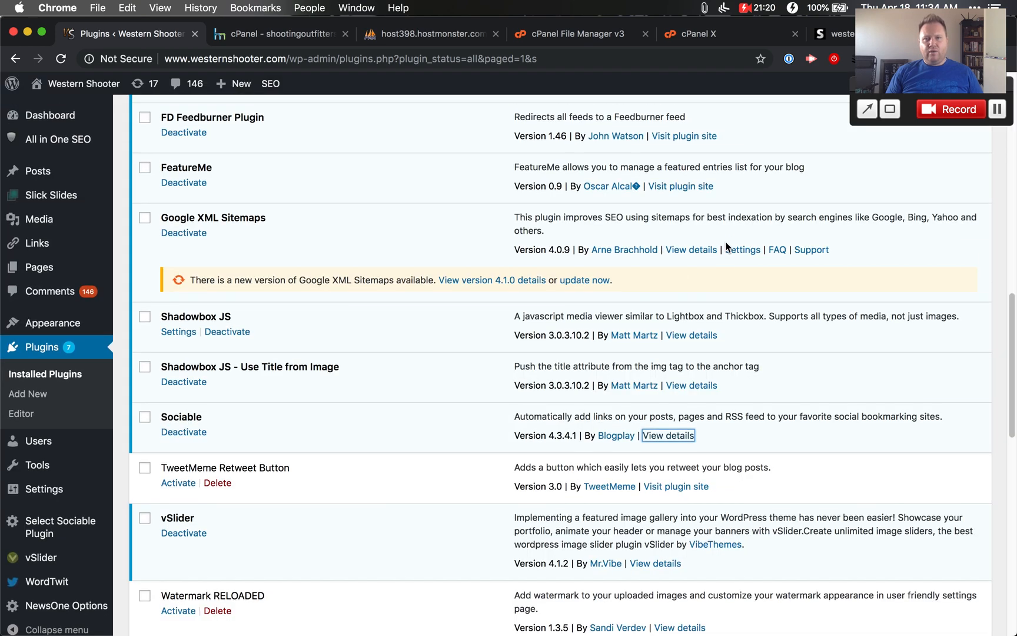
{"action": "scroll", "coordinate": [727, 246], "scroll_direction": "up", "scroll_amount": 15}
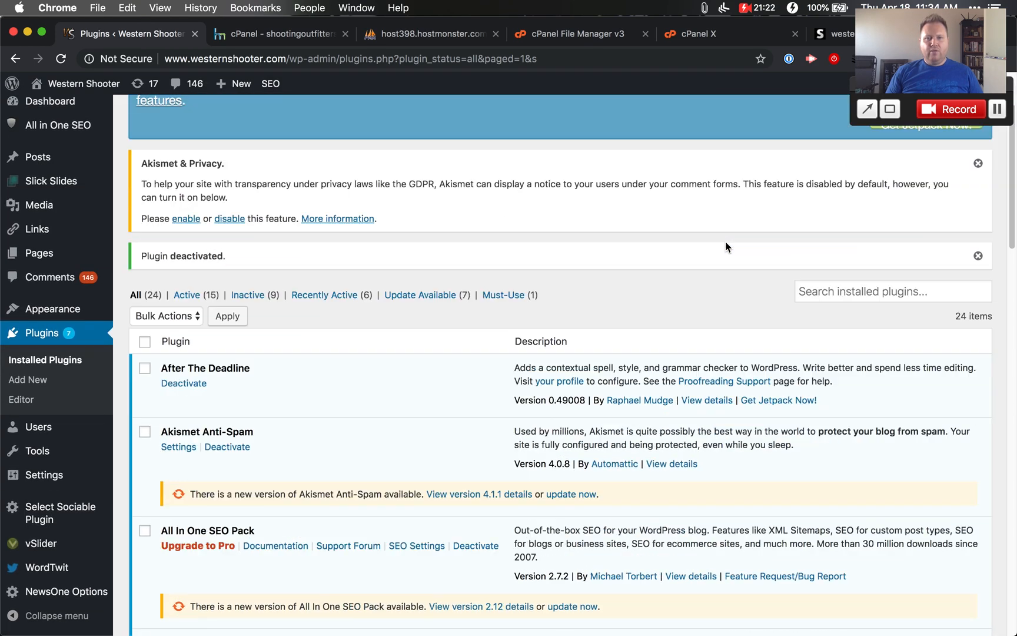
{"action": "scroll", "coordinate": [724, 241], "scroll_direction": "down", "scroll_amount": 6}
{"action": "scroll", "coordinate": [724, 243], "scroll_direction": "up", "scroll_amount": 6}
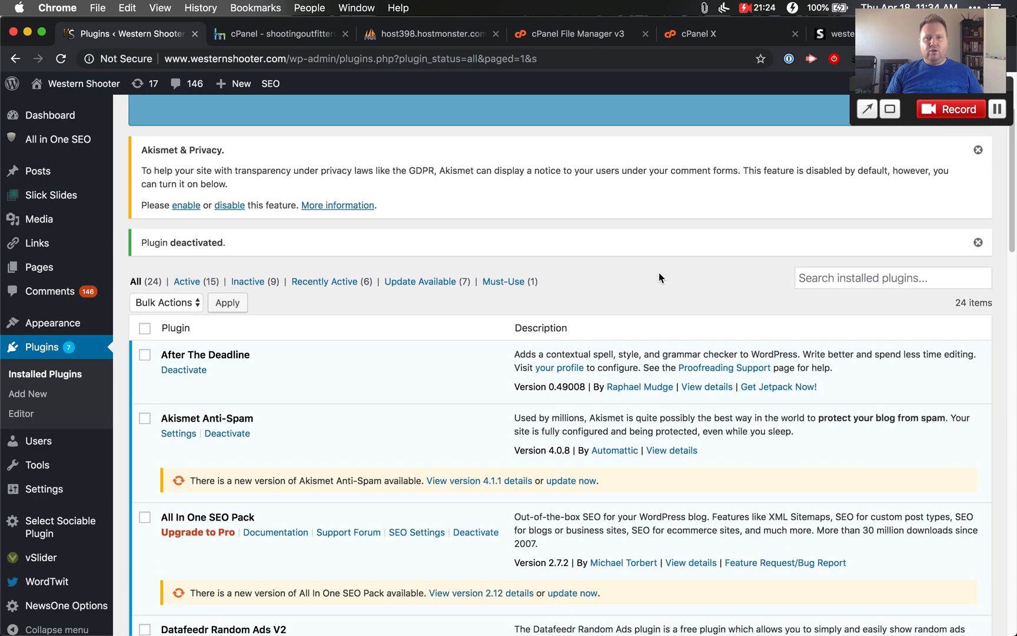
{"action": "scroll", "coordinate": [659, 277], "scroll_direction": "up", "scroll_amount": 3}
{"action": "scroll", "coordinate": [665, 388], "scroll_direction": "down", "scroll_amount": 4}
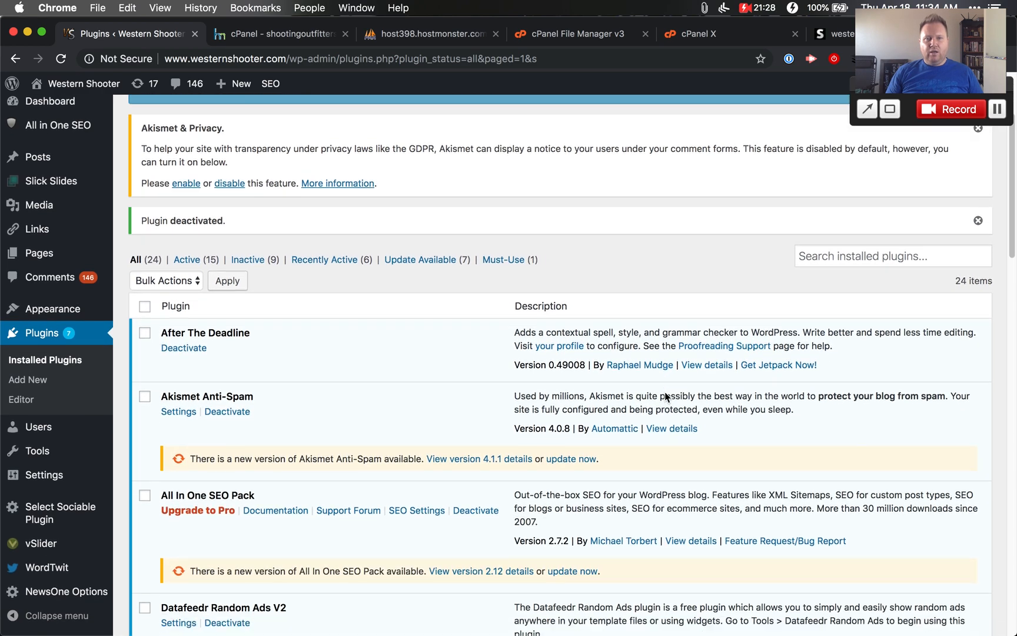
{"action": "scroll", "coordinate": [665, 396], "scroll_direction": "down", "scroll_amount": 5}
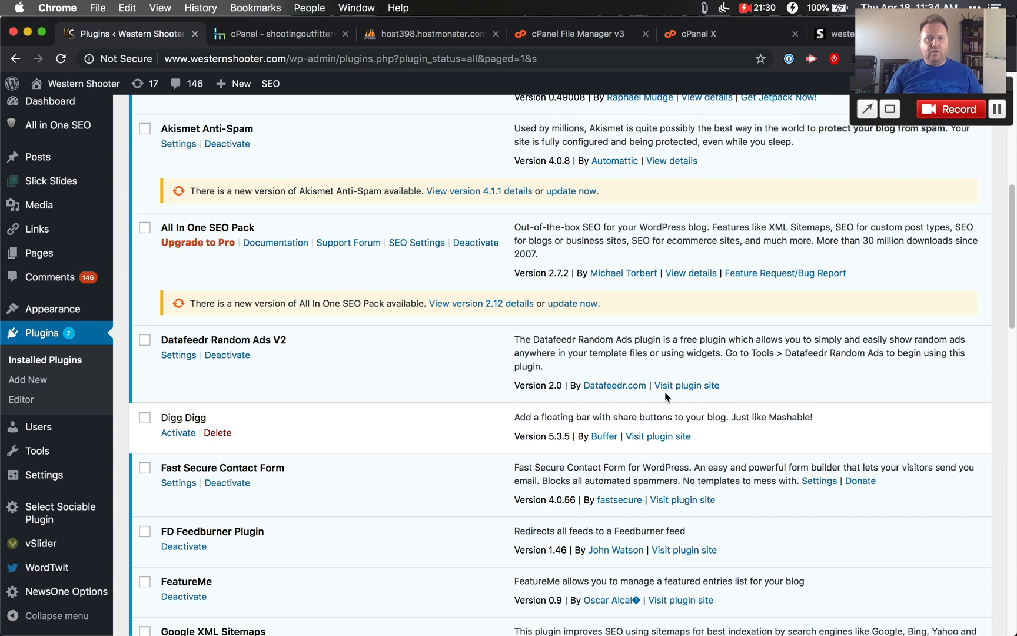
{"action": "scroll", "coordinate": [664, 392], "scroll_direction": "down", "scroll_amount": 2}
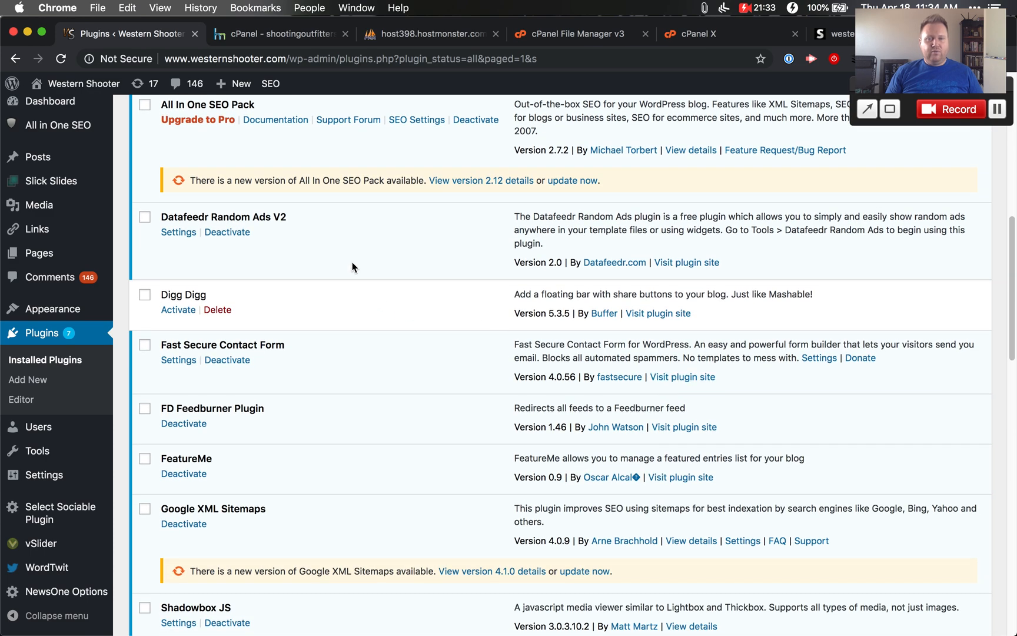
{"action": "scroll", "coordinate": [397, 360], "scroll_direction": "down", "scroll_amount": 3}
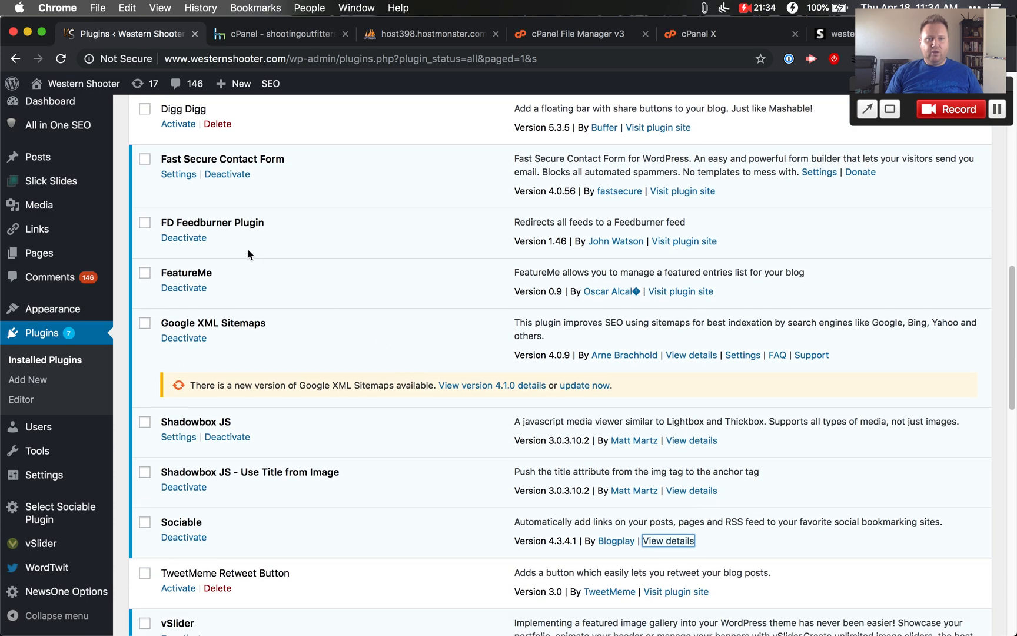
Step: Tick FD Feedburner Plugin and FeatureMe for bulk deactivation
{"action": "left_click", "coordinate": [145, 222]}
{"action": "scroll", "coordinate": [300, 318], "scroll_direction": "down", "scroll_amount": 1}
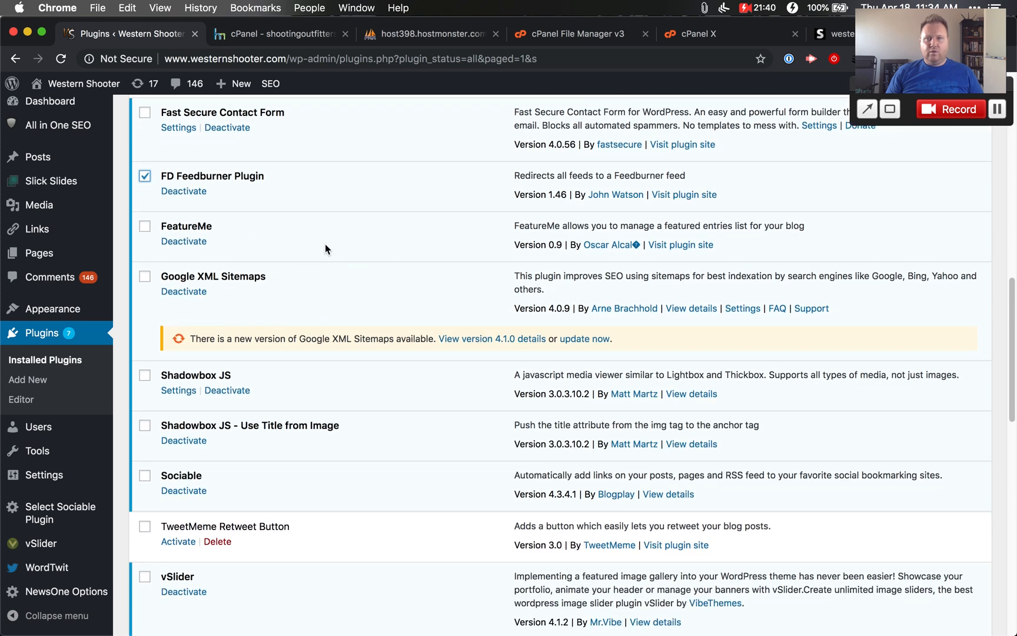
{"action": "left_click", "coordinate": [146, 226]}
{"action": "scroll", "coordinate": [371, 291], "scroll_direction": "down", "scroll_amount": 1}
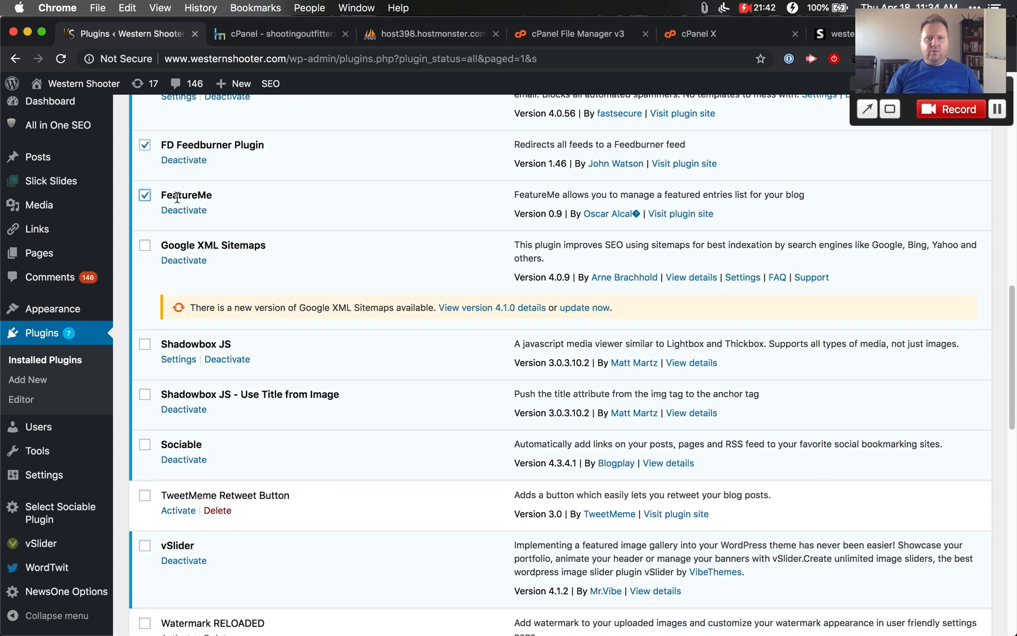
{"action": "scroll", "coordinate": [341, 252], "scroll_direction": "down", "scroll_amount": 2}
Step: Check Google XML Sitemaps' details and leave it unticked to keep it active
{"action": "left_click", "coordinate": [145, 170]}
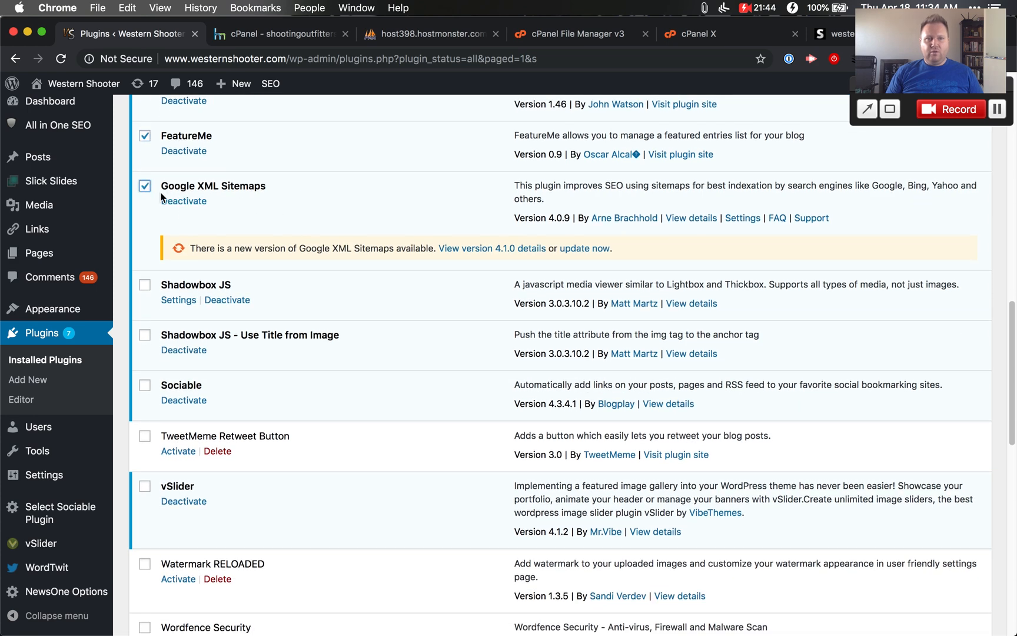
{"action": "scroll", "coordinate": [194, 168], "scroll_direction": "down", "scroll_amount": 1}
{"action": "scroll", "coordinate": [676, 230], "scroll_direction": "up", "scroll_amount": 2}
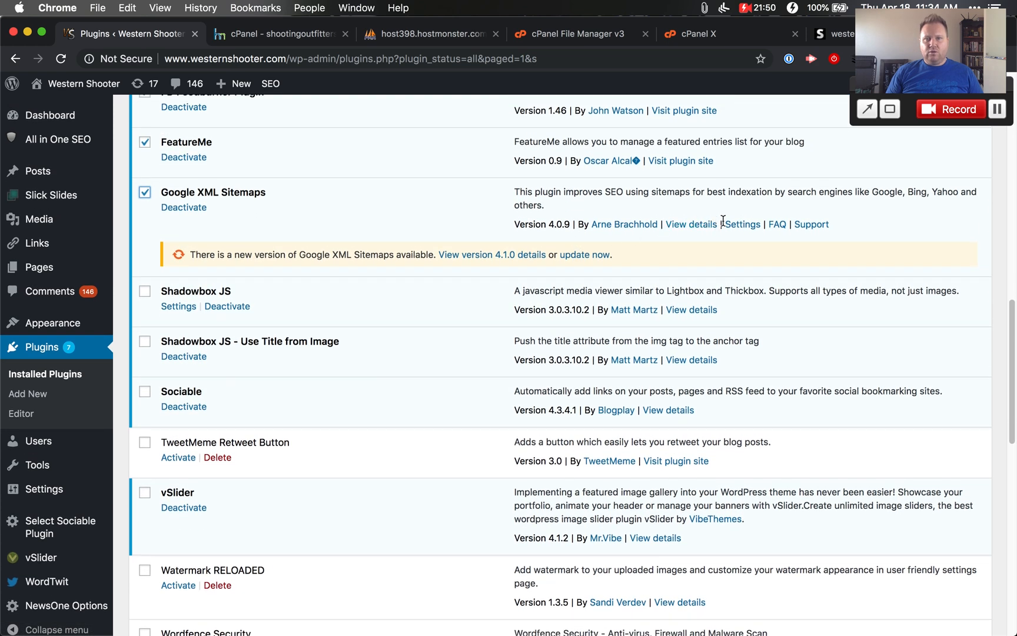
{"action": "left_click", "coordinate": [699, 234]}
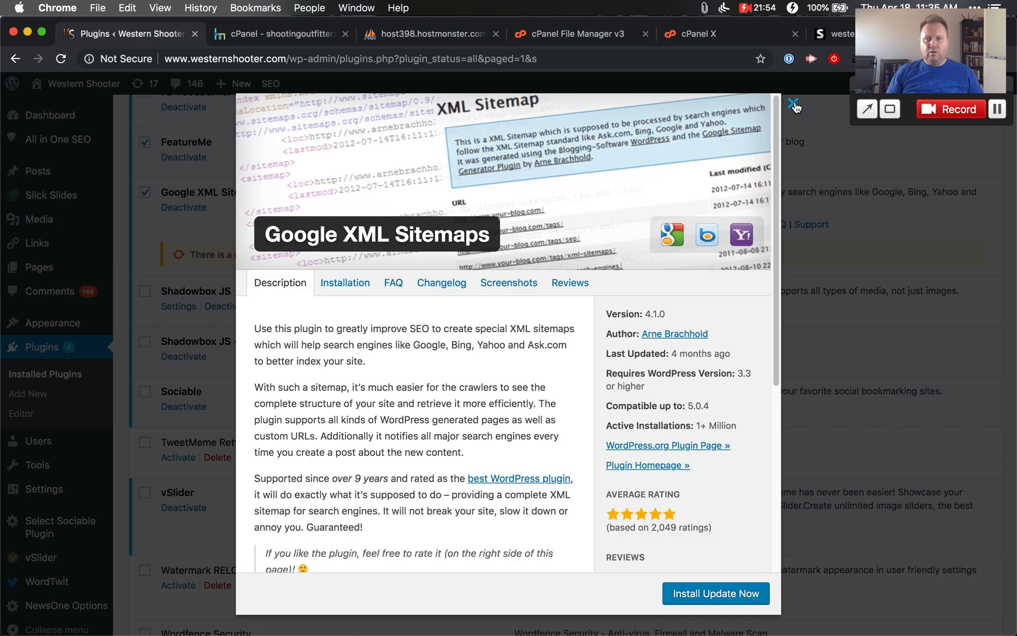
{"action": "left_click", "coordinate": [793, 106]}
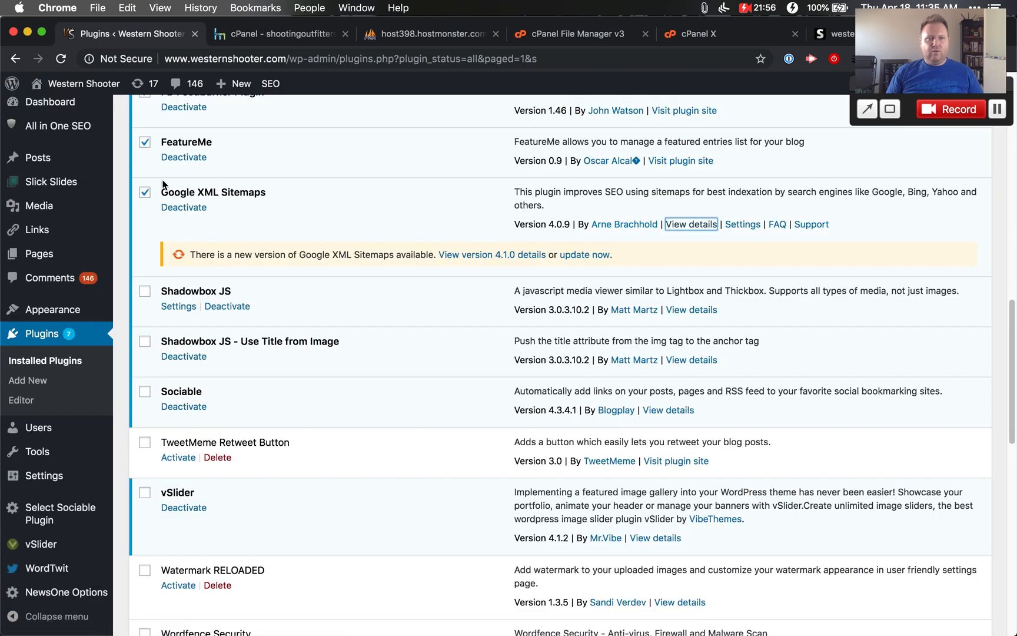
{"action": "left_click", "coordinate": [145, 192]}
Step: Tick Shadowbox JS, vSlider, WordTwit Twitter Plugin and WP Slick Slider for bulk deactivation
{"action": "scroll", "coordinate": [334, 306], "scroll_direction": "down", "scroll_amount": 2}
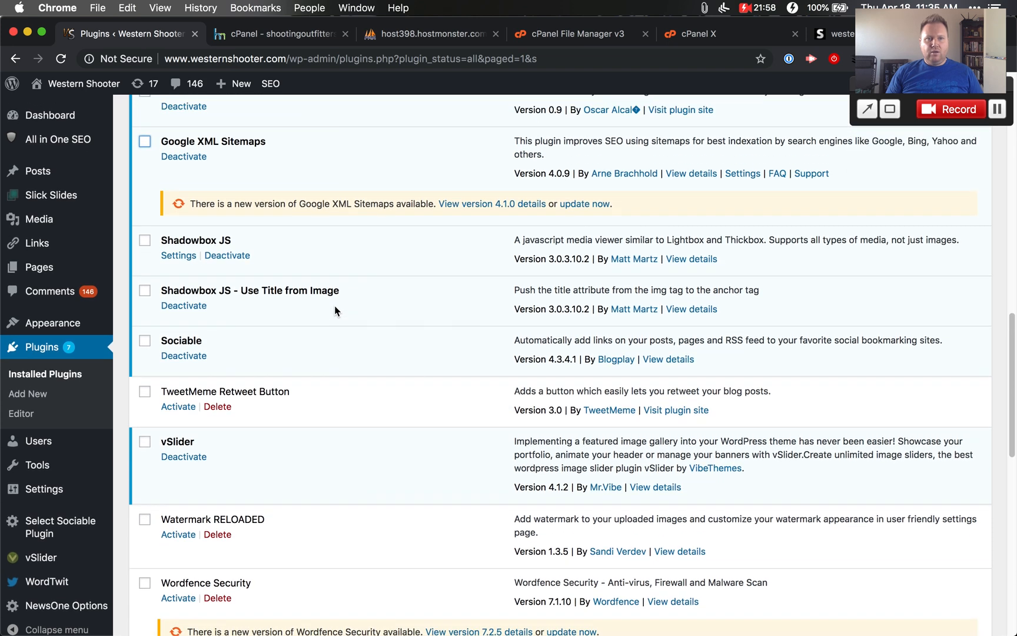
{"action": "scroll", "coordinate": [335, 310], "scroll_direction": "up", "scroll_amount": 1}
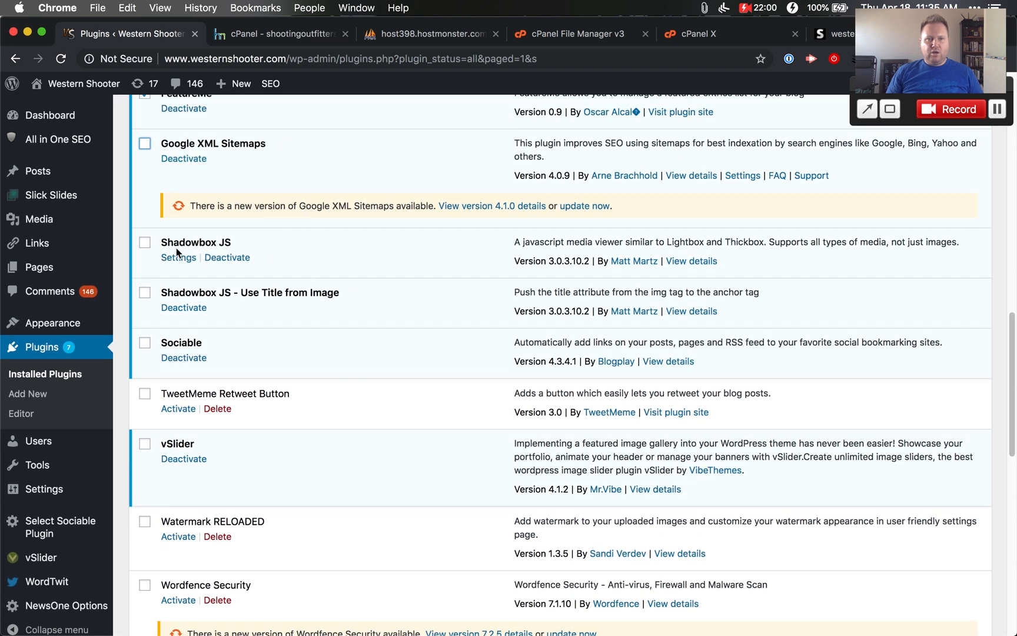
{"action": "scroll", "coordinate": [177, 252], "scroll_direction": "down", "scroll_amount": 2}
{"action": "left_click", "coordinate": [144, 194]}
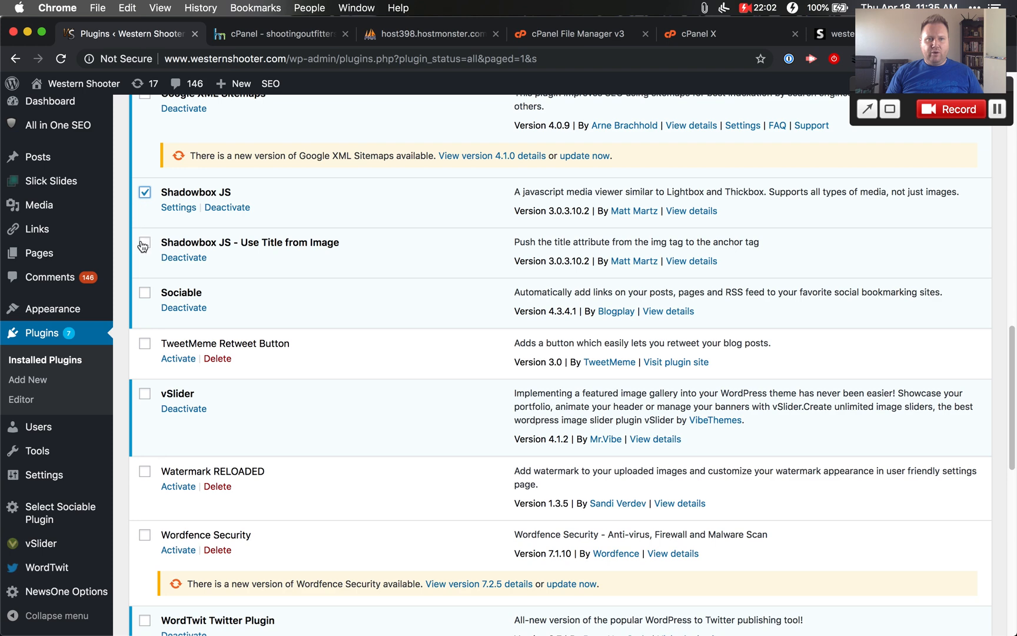
{"action": "scroll", "coordinate": [317, 352], "scroll_direction": "down", "scroll_amount": 7}
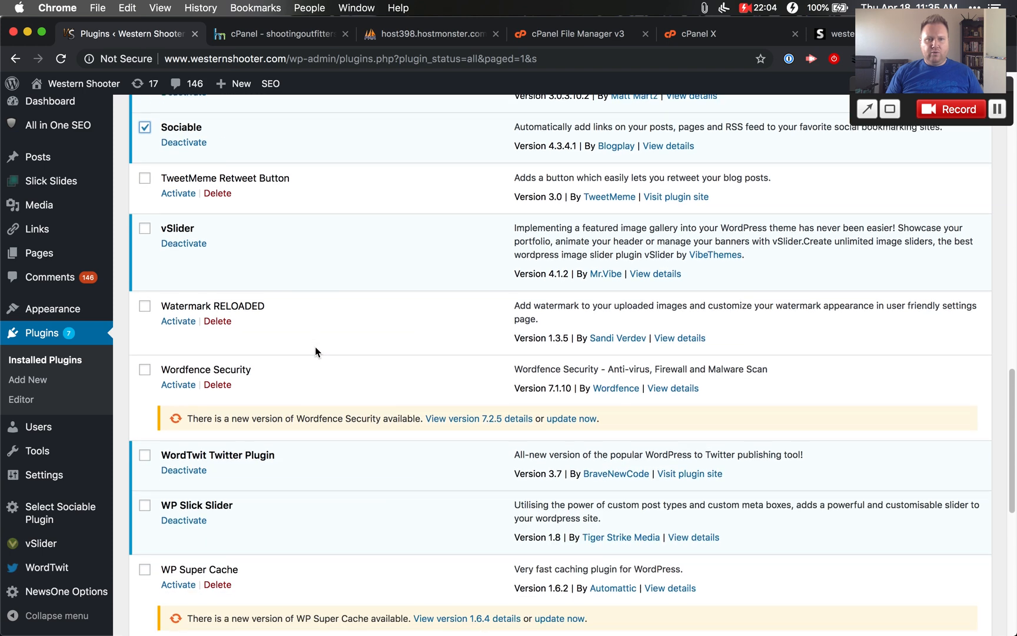
{"action": "left_click", "coordinate": [145, 217]}
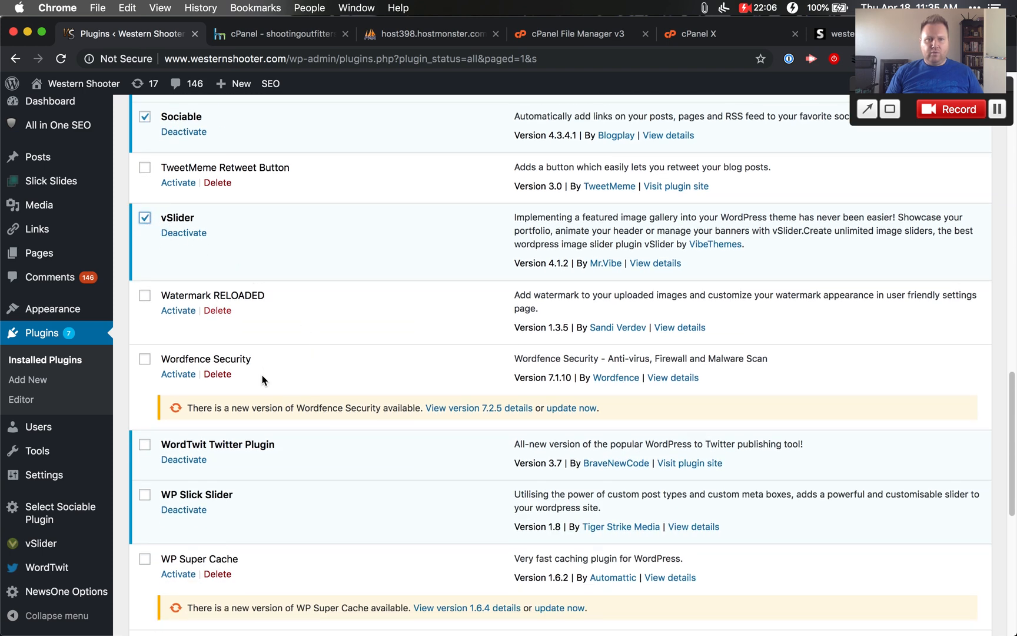
{"action": "scroll", "coordinate": [263, 379], "scroll_direction": "down", "scroll_amount": 7}
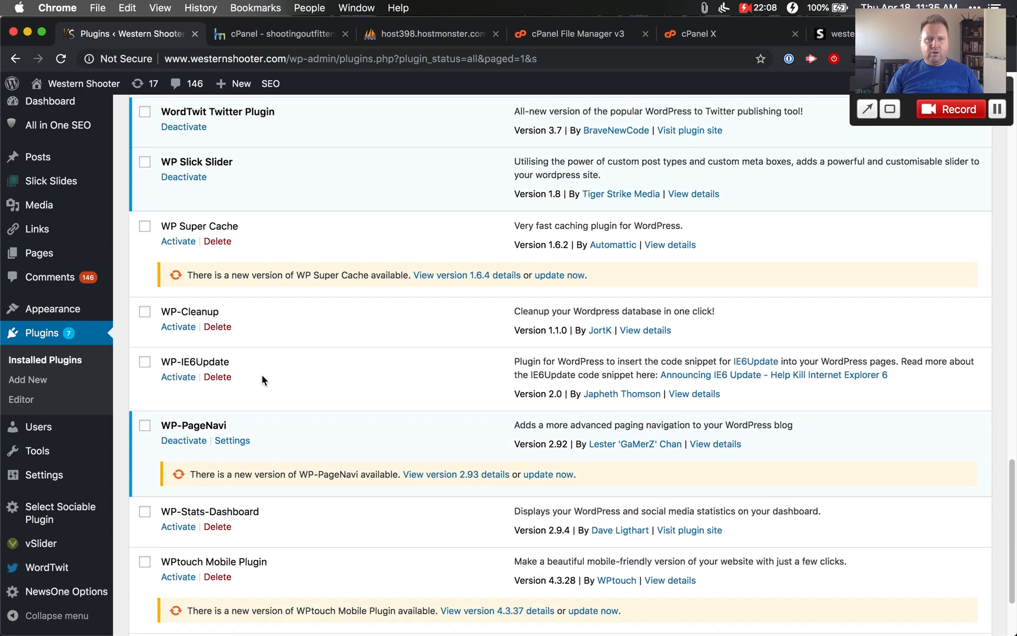
{"action": "scroll", "coordinate": [223, 371], "scroll_direction": "up", "scroll_amount": 5}
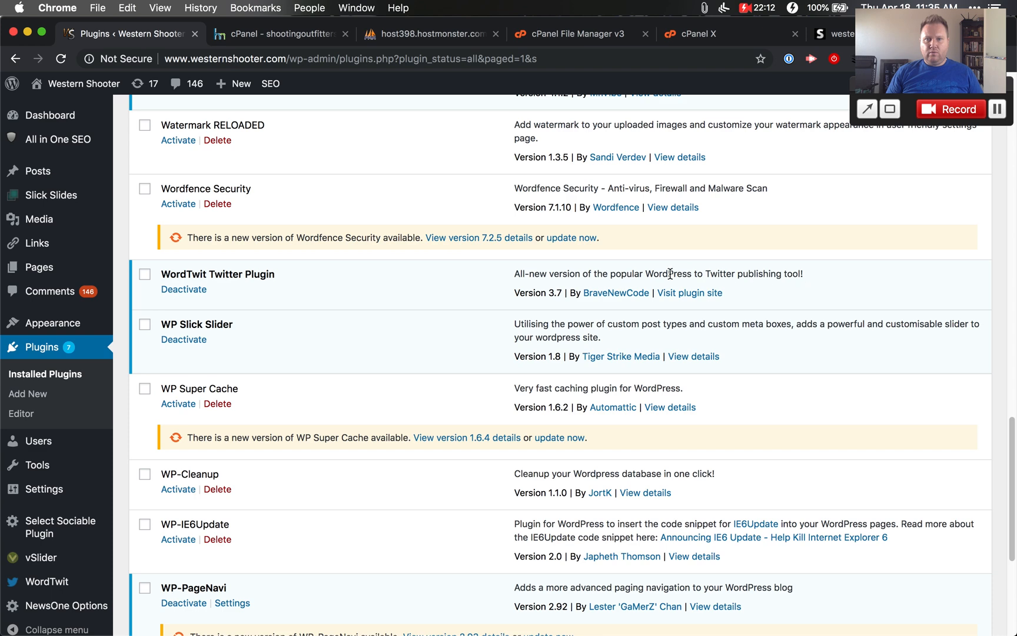
{"action": "left_click", "coordinate": [145, 274]}
{"action": "left_click", "coordinate": [144, 323]}
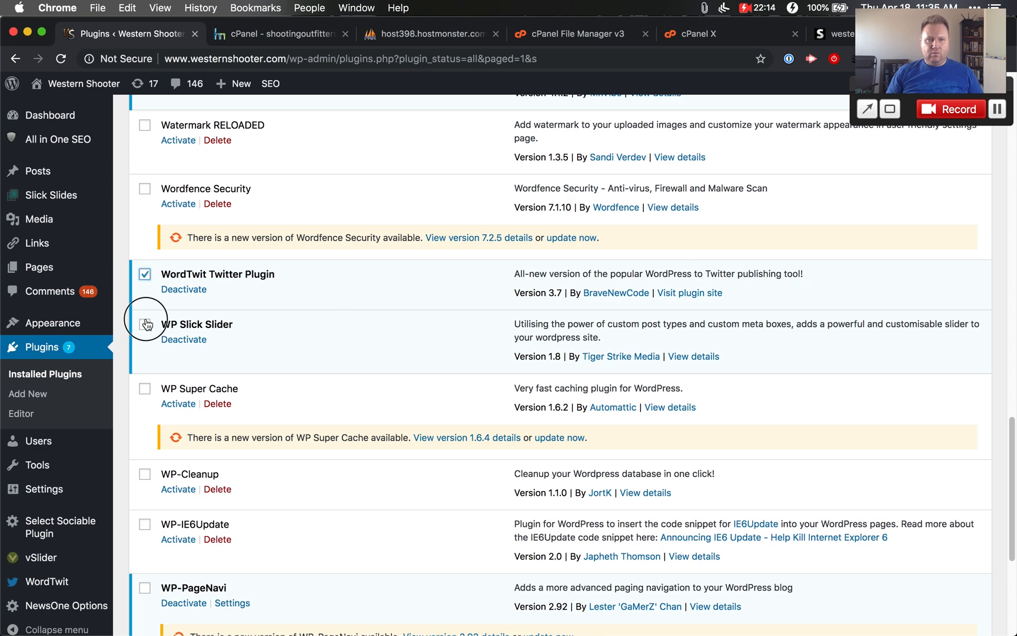
{"action": "scroll", "coordinate": [410, 411], "scroll_direction": "down", "scroll_amount": 5}
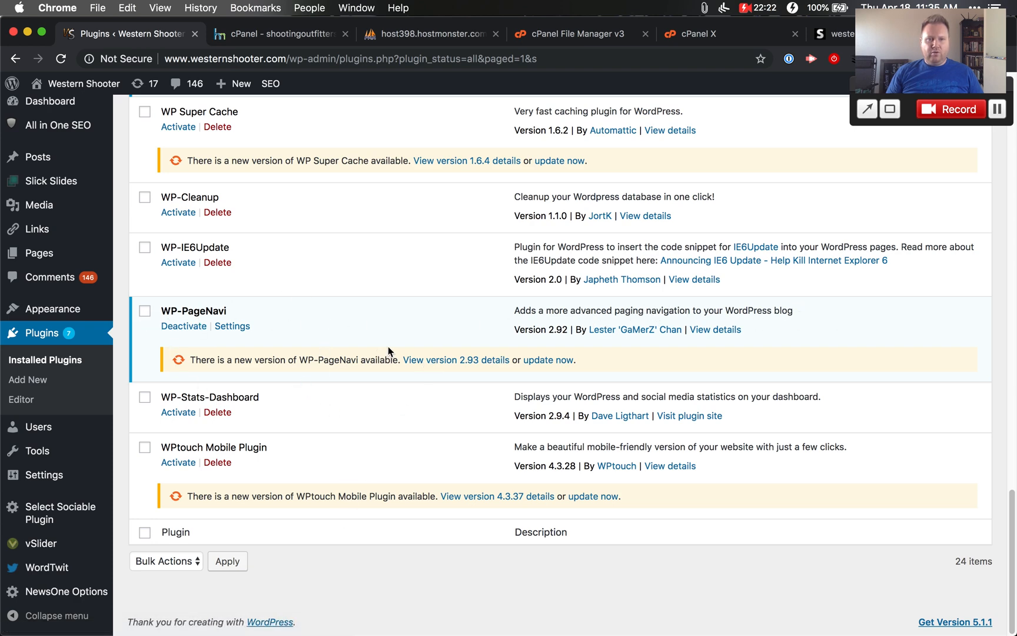
{"action": "scroll", "coordinate": [387, 346], "scroll_direction": "up", "scroll_amount": 12}
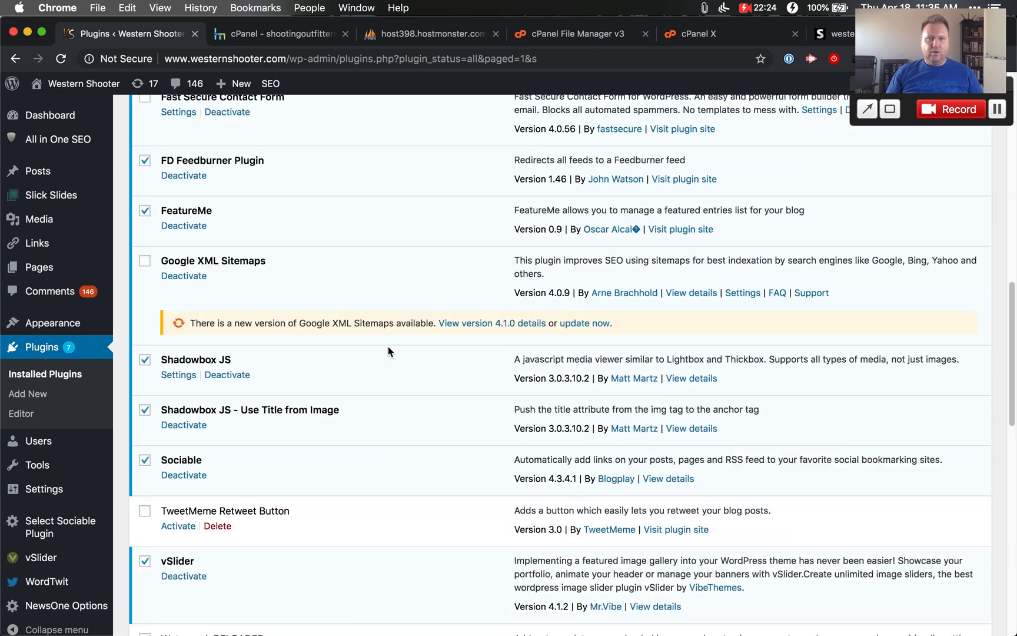
{"action": "scroll", "coordinate": [388, 351], "scroll_direction": "up", "scroll_amount": 10}
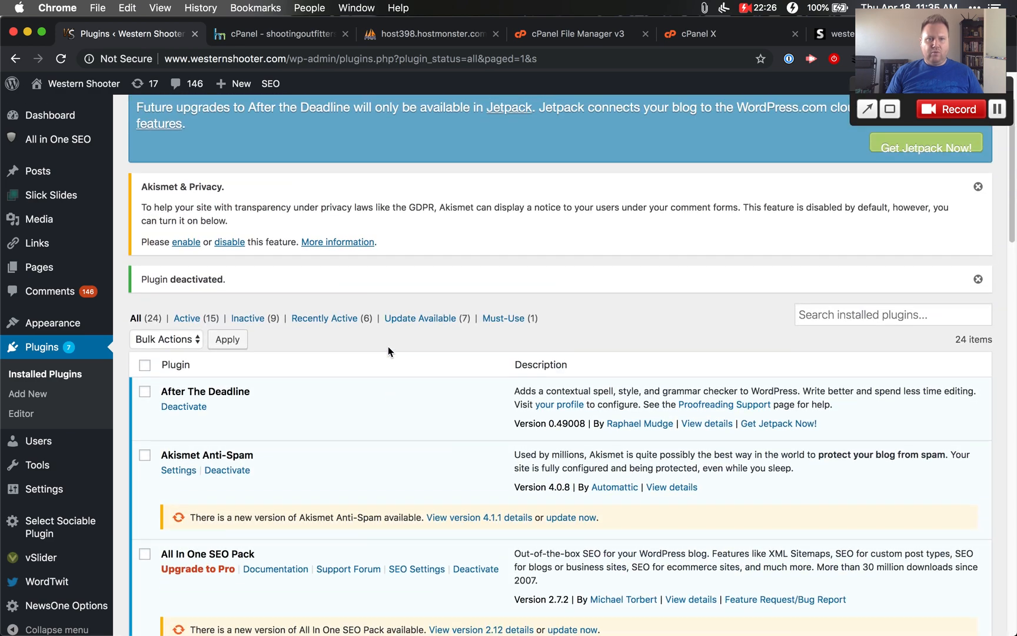
{"action": "scroll", "coordinate": [388, 347], "scroll_direction": "down", "scroll_amount": 15}
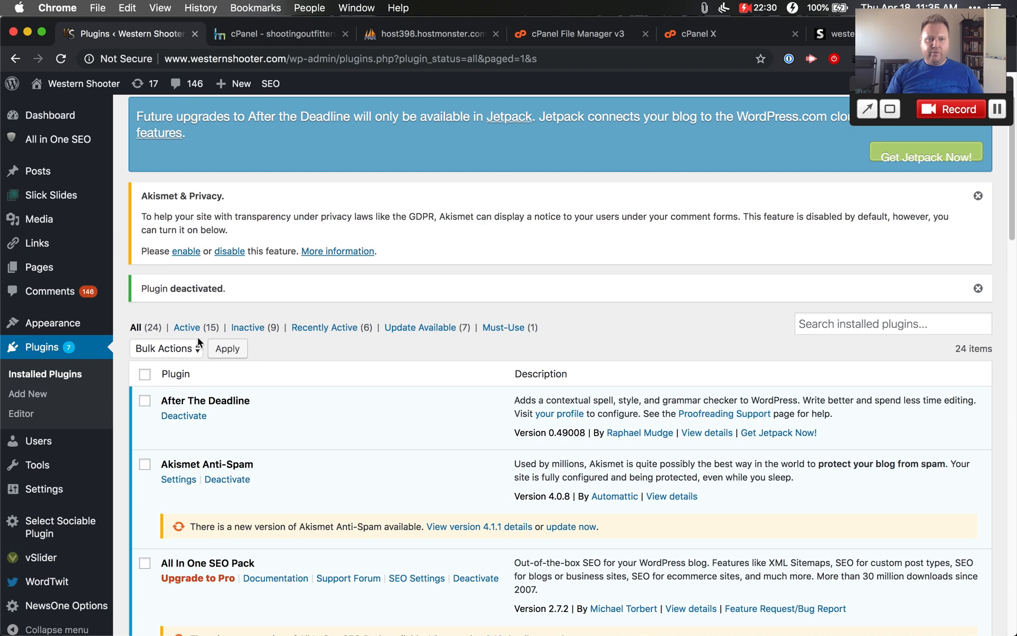
Step: Apply the Deactivate bulk action to the ticked plugins, leaving 7 active and 17 inactive
{"action": "left_click", "coordinate": [167, 348]}
{"action": "left_click", "coordinate": [171, 373]}
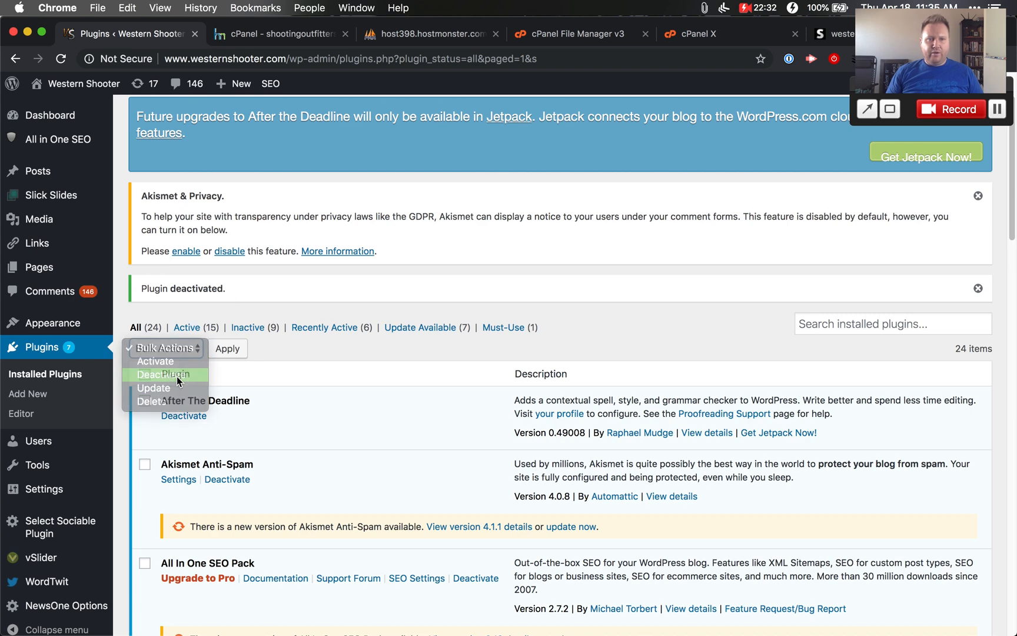
{"action": "left_click", "coordinate": [231, 352]}
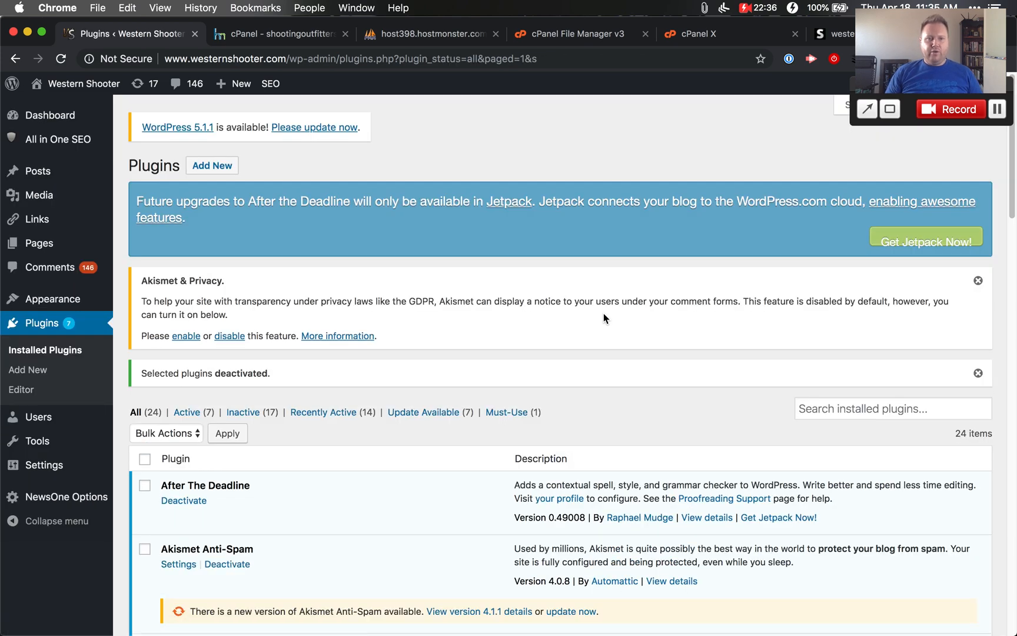
{"action": "scroll", "coordinate": [603, 313], "scroll_direction": "down", "scroll_amount": 5}
{"action": "scroll", "coordinate": [389, 297], "scroll_direction": "up", "scroll_amount": 1}
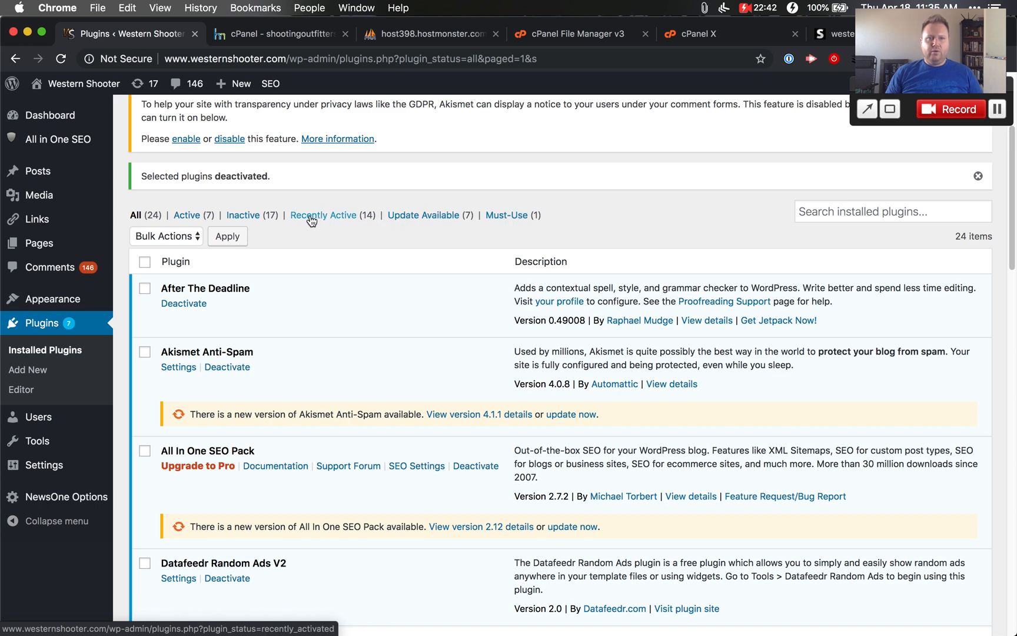
Step: Filter the plugin list to show only the 17 inactive plugins
{"action": "left_click", "coordinate": [243, 215]}
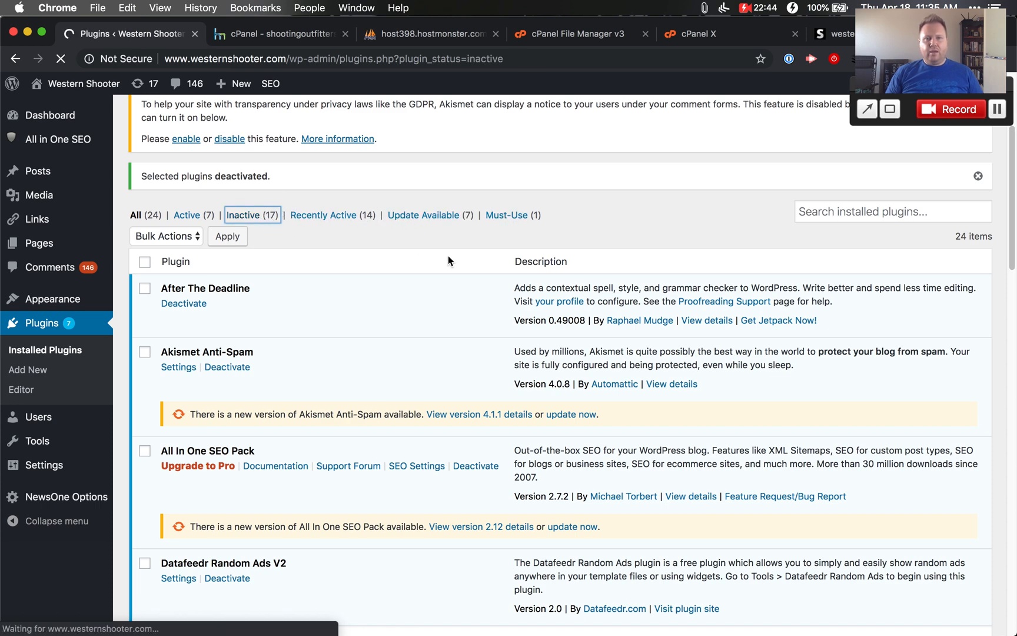
{"action": "scroll", "coordinate": [411, 377], "scroll_direction": "down", "scroll_amount": 5}
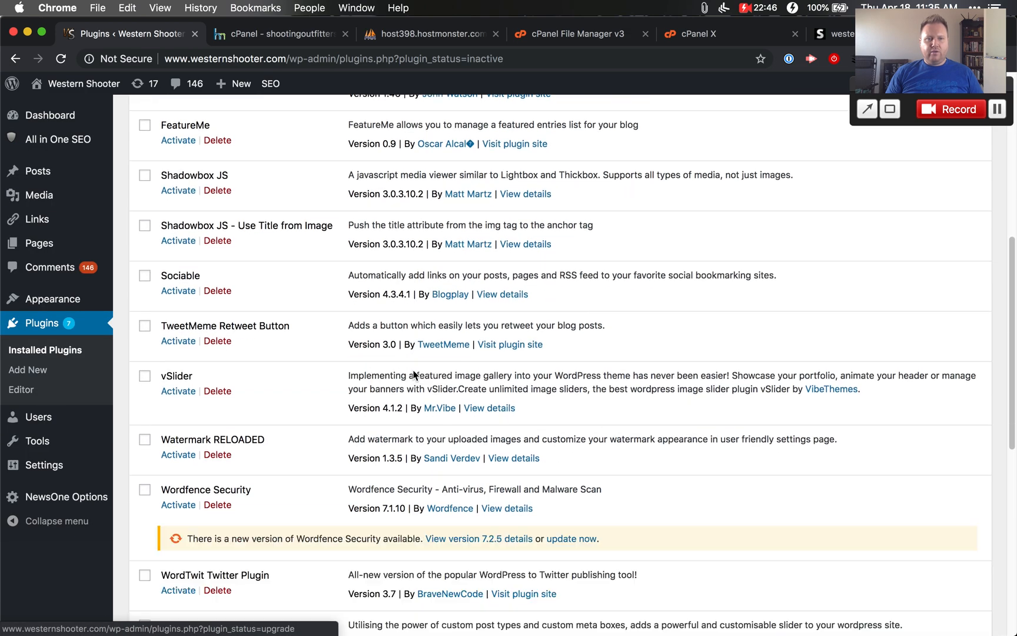
{"action": "scroll", "coordinate": [411, 374], "scroll_direction": "up", "scroll_amount": 2}
{"action": "scroll", "coordinate": [411, 375], "scroll_direction": "up", "scroll_amount": 3}
Step: Select all inactive plugins and apply the Delete bulk action, confirming with OK
{"action": "left_click", "coordinate": [159, 258]}
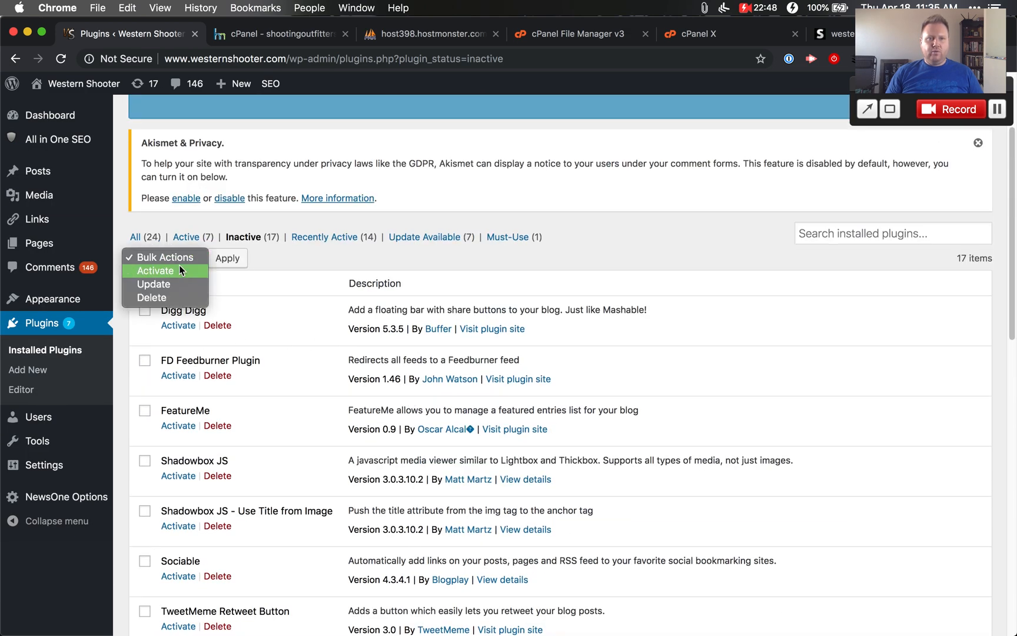
{"action": "left_click", "coordinate": [273, 260]}
{"action": "left_click", "coordinate": [145, 283]}
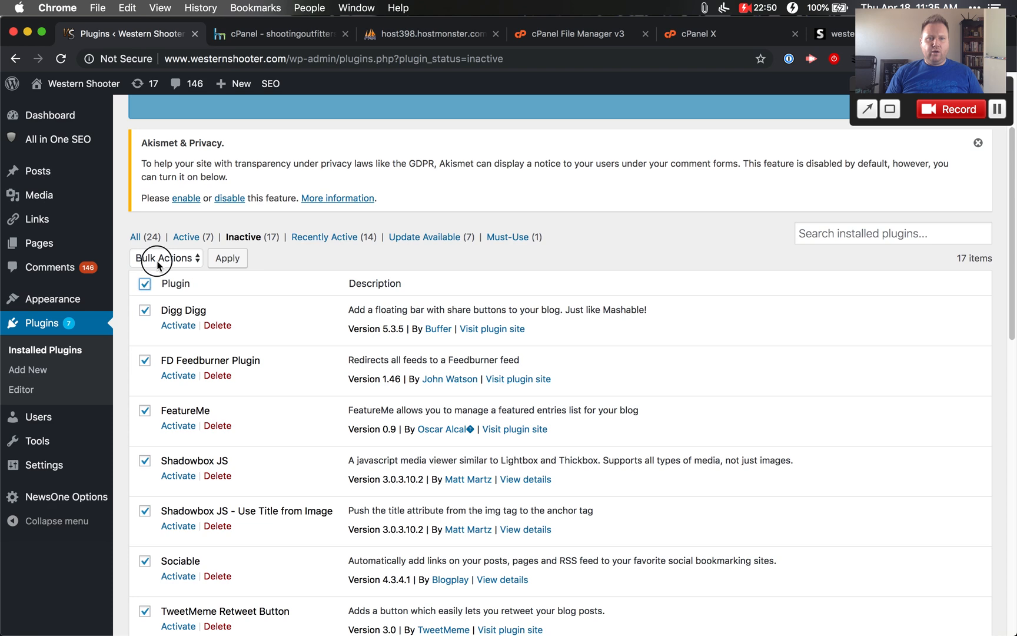
{"action": "left_click", "coordinate": [162, 257]}
{"action": "left_click", "coordinate": [152, 297]}
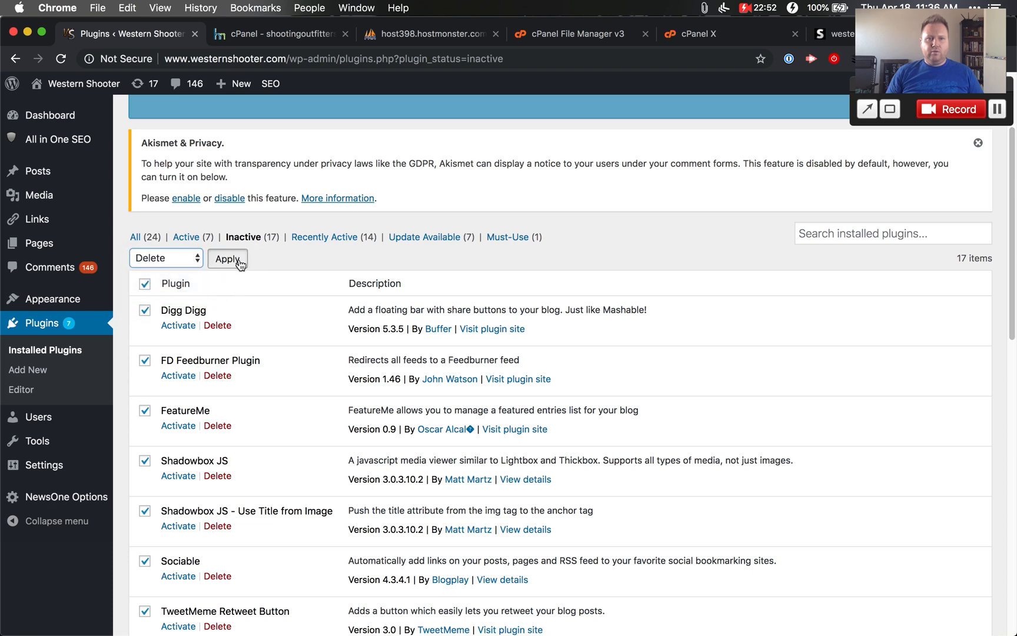
{"action": "left_click", "coordinate": [229, 259]}
{"action": "left_click", "coordinate": [628, 155]}
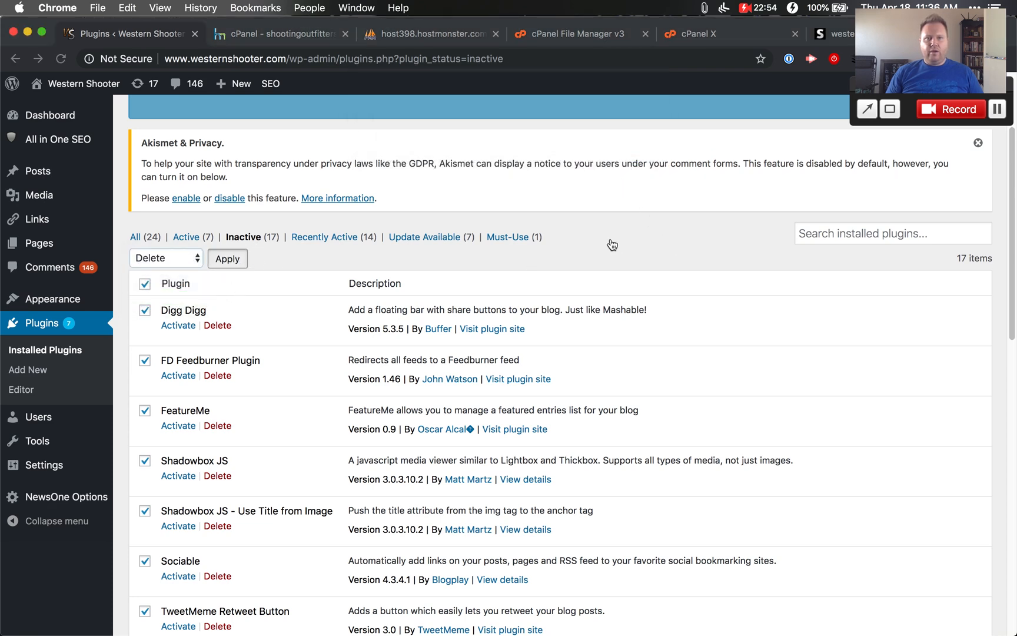
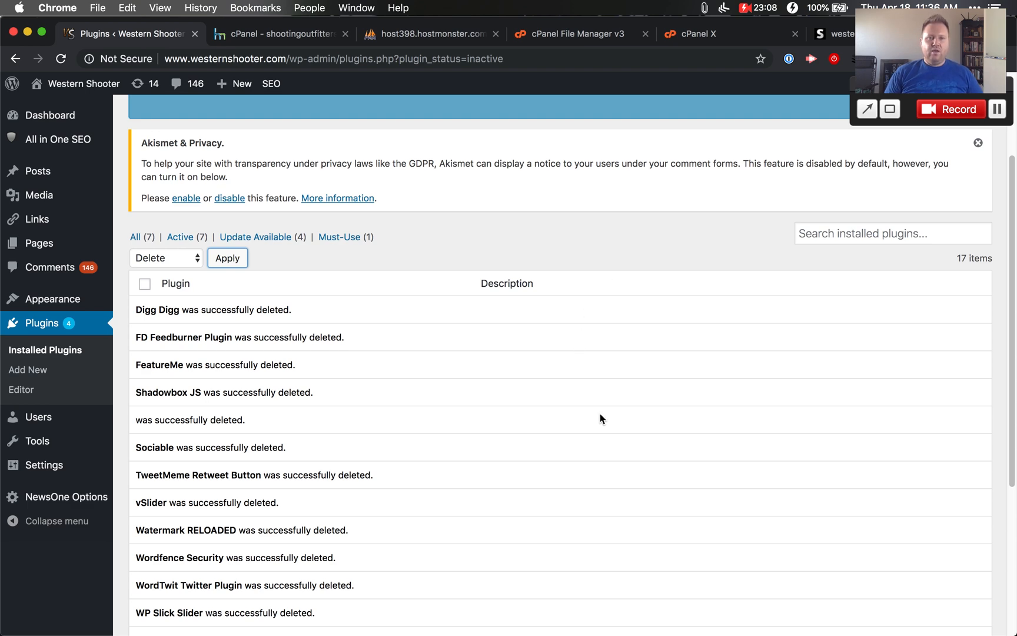
Step: Show all installed plugins, check the Must-Use list, and dismiss the Jetpack details window
{"action": "scroll", "coordinate": [600, 414], "scroll_direction": "down", "scroll_amount": 5}
{"action": "scroll", "coordinate": [600, 414], "scroll_direction": "up", "scroll_amount": 7}
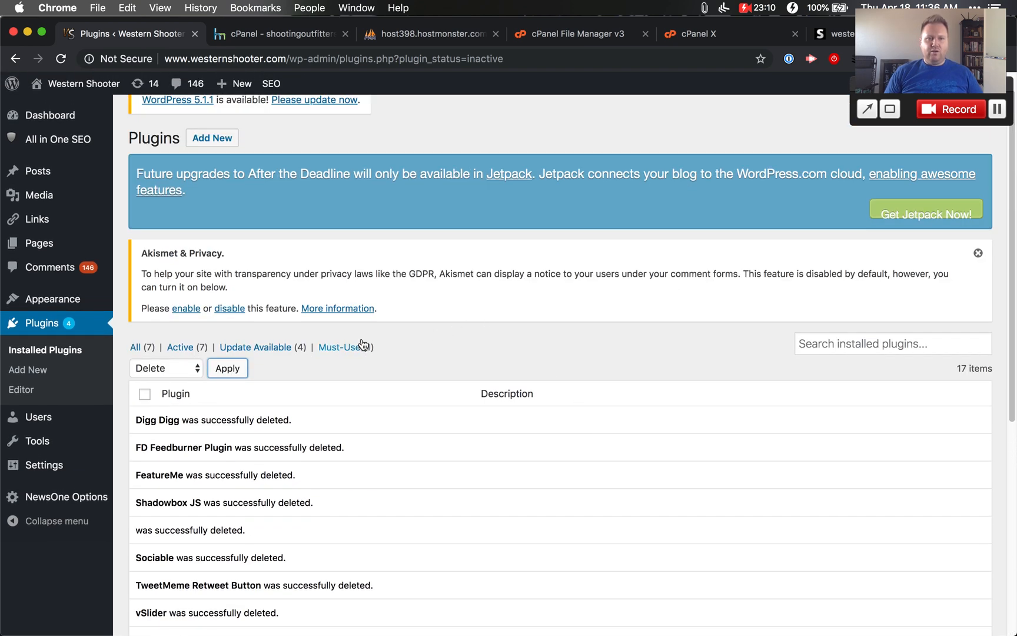
{"action": "left_click", "coordinate": [137, 347]}
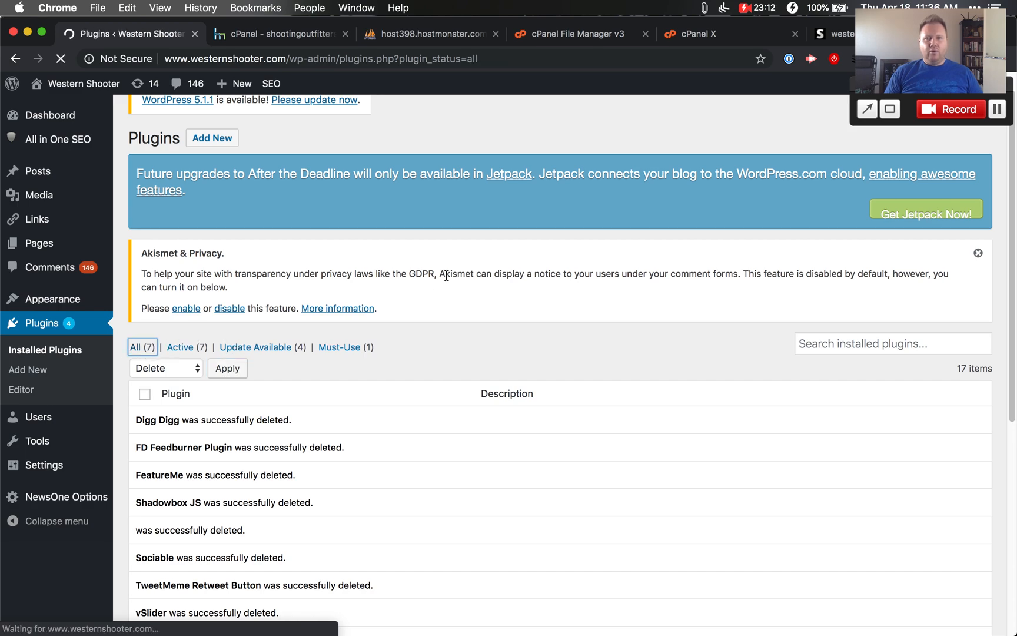
{"action": "scroll", "coordinate": [425, 351], "scroll_direction": "down", "scroll_amount": 8}
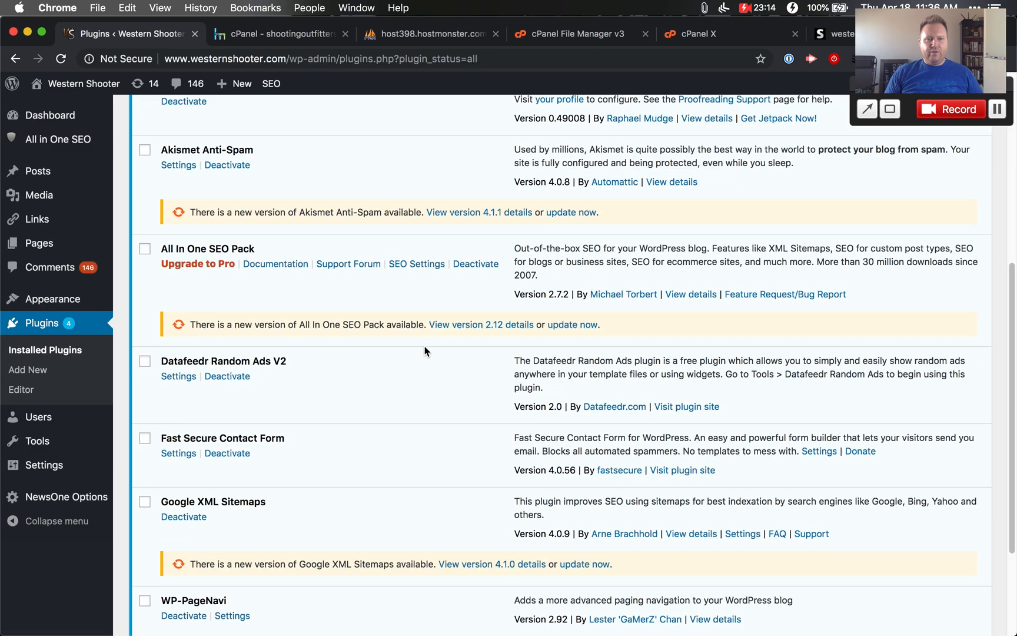
{"action": "scroll", "coordinate": [427, 352], "scroll_direction": "up", "scroll_amount": 8}
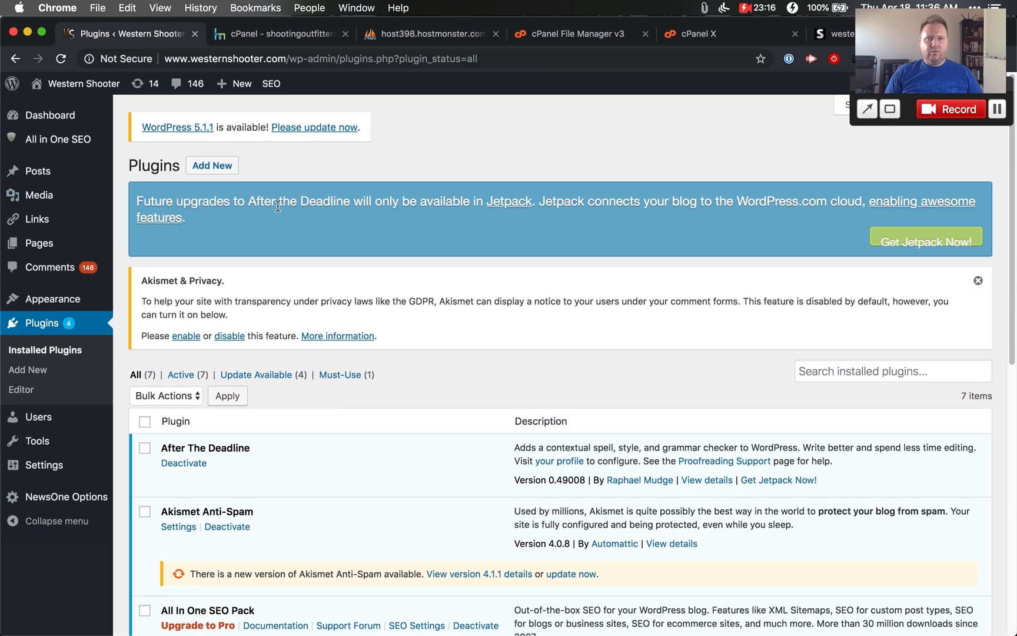
{"action": "left_click", "coordinate": [347, 379]}
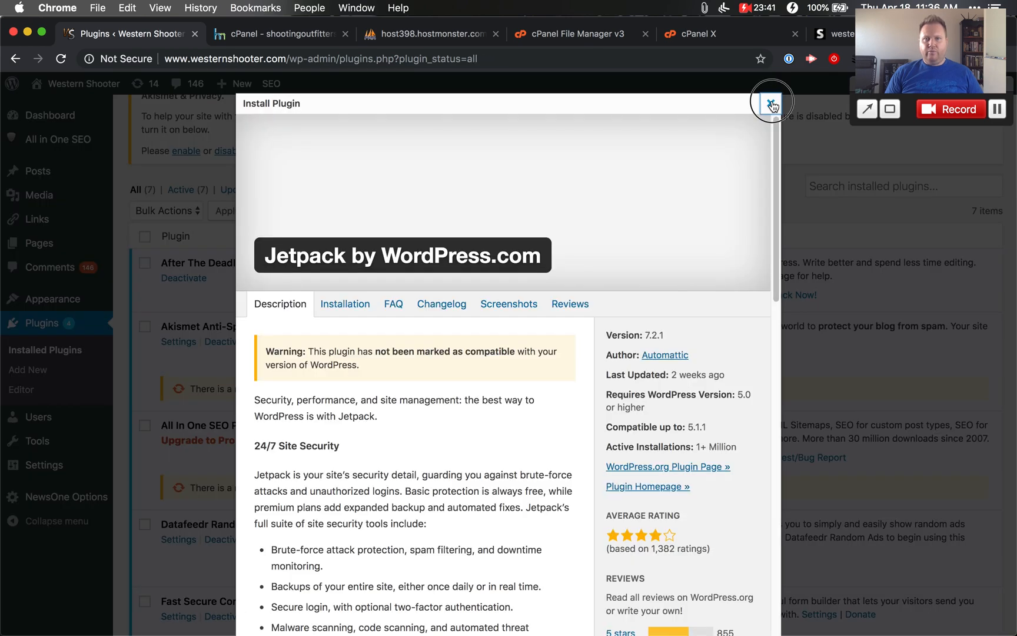
{"action": "left_click", "coordinate": [772, 103]}
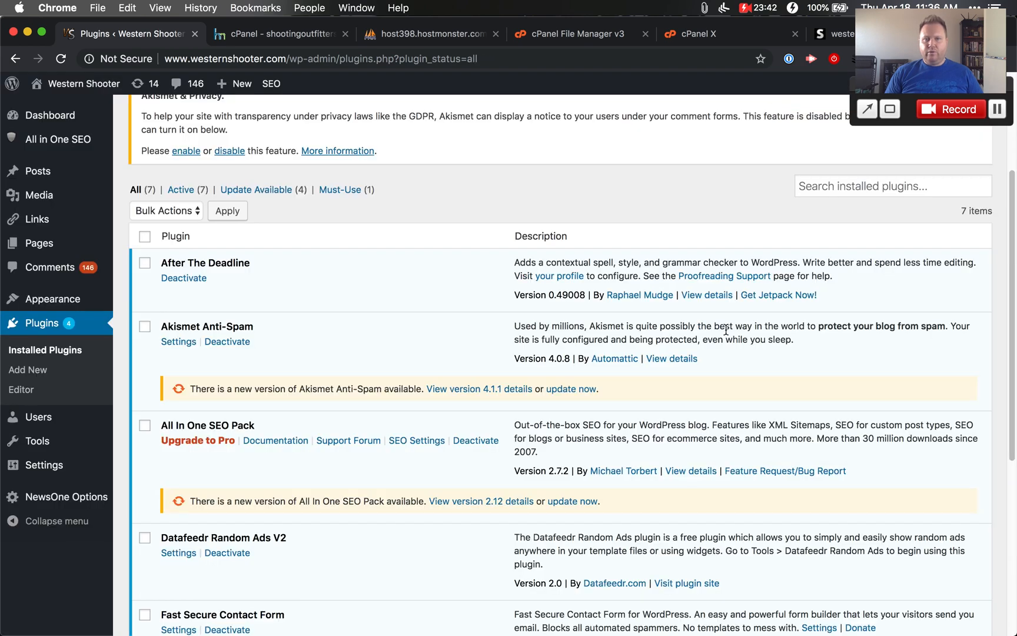
Step: Review After The Deadline's plugin details, then deactivate After The Deadline
{"action": "left_click", "coordinate": [707, 294]}
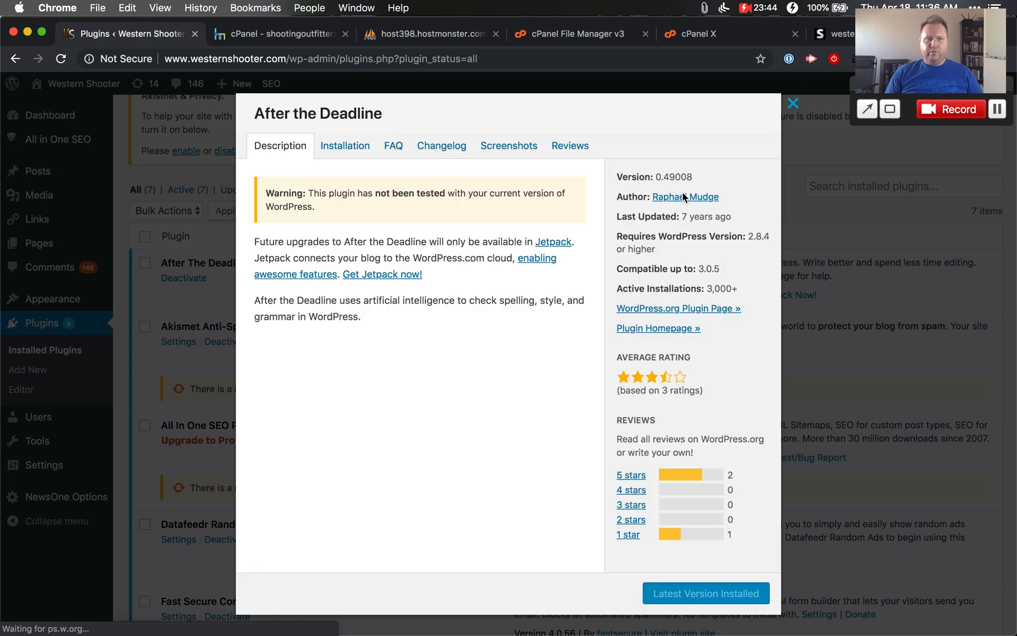
{"action": "left_click", "coordinate": [791, 105]}
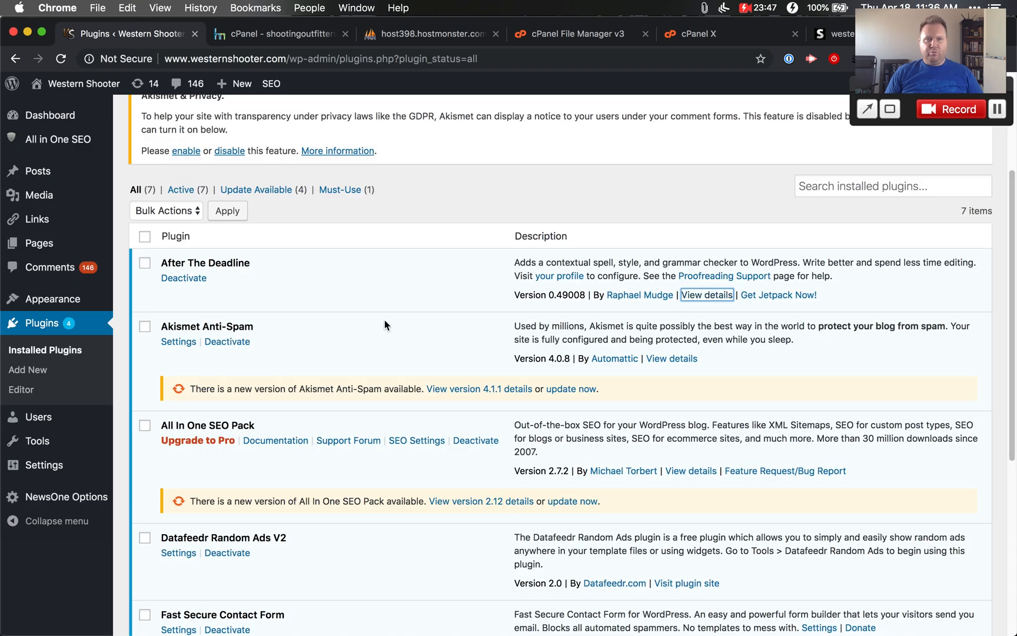
{"action": "left_click", "coordinate": [167, 278]}
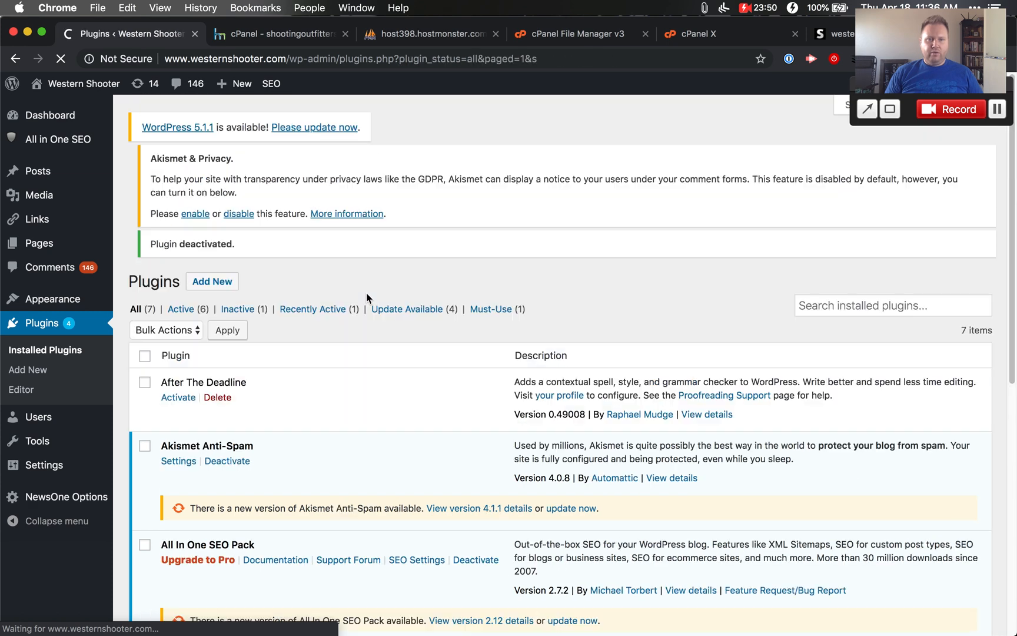
{"action": "scroll", "coordinate": [692, 406], "scroll_direction": "down", "scroll_amount": 5}
{"action": "left_click", "coordinate": [692, 403]}
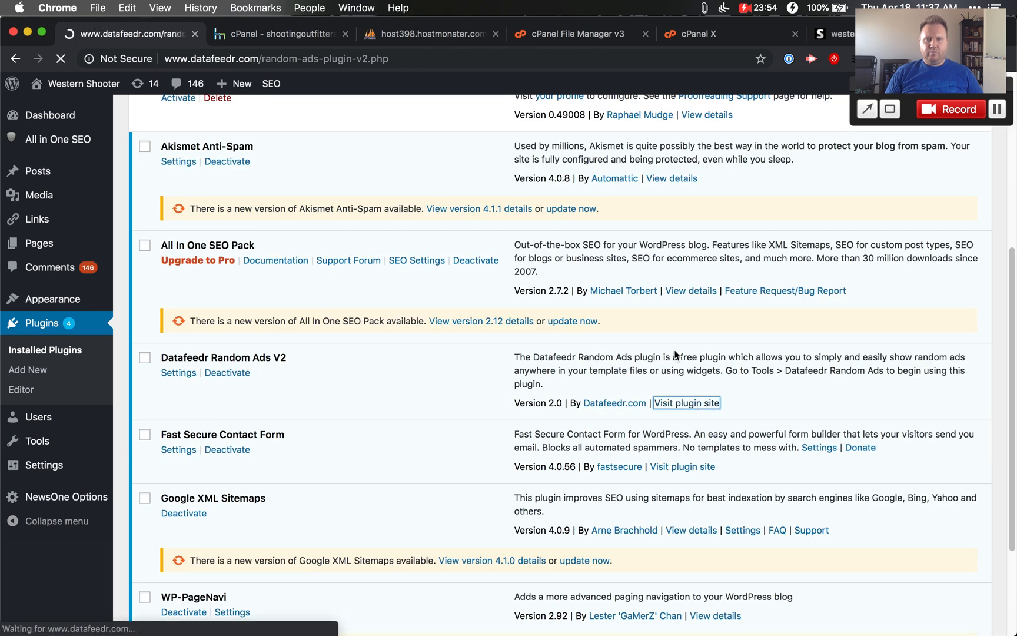
{"action": "left_click", "coordinate": [14, 59]}
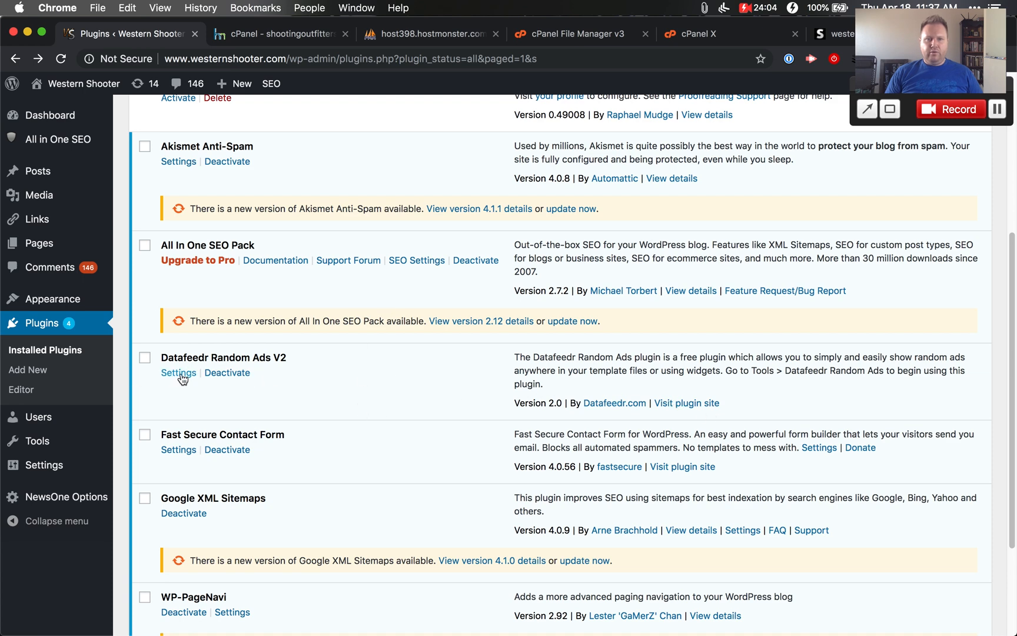
{"action": "scroll", "coordinate": [540, 482], "scroll_direction": "down", "scroll_amount": 3}
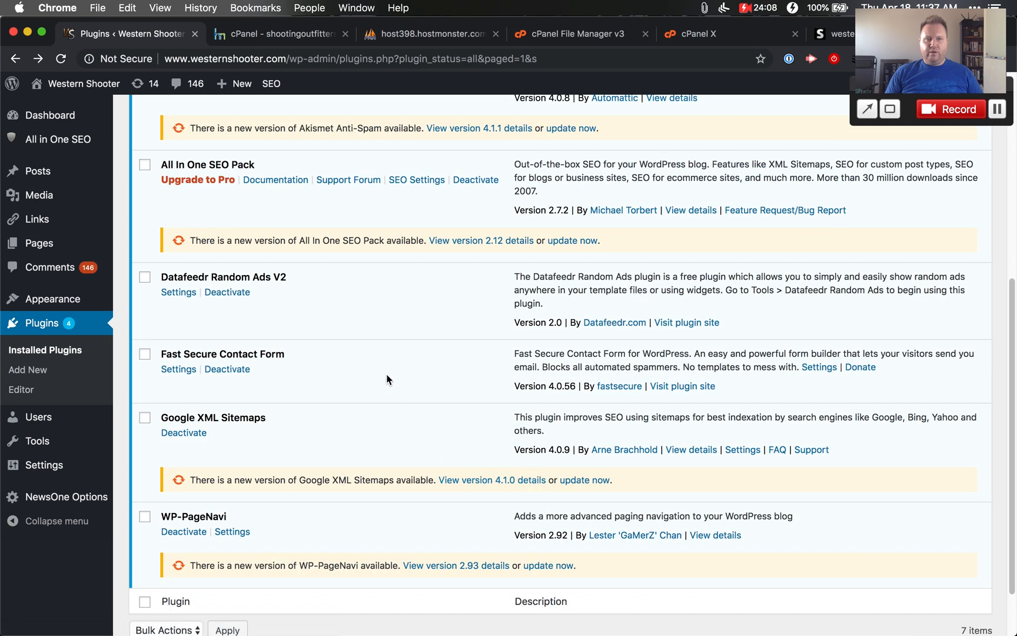
{"action": "scroll", "coordinate": [390, 354], "scroll_direction": "down", "scroll_amount": 2}
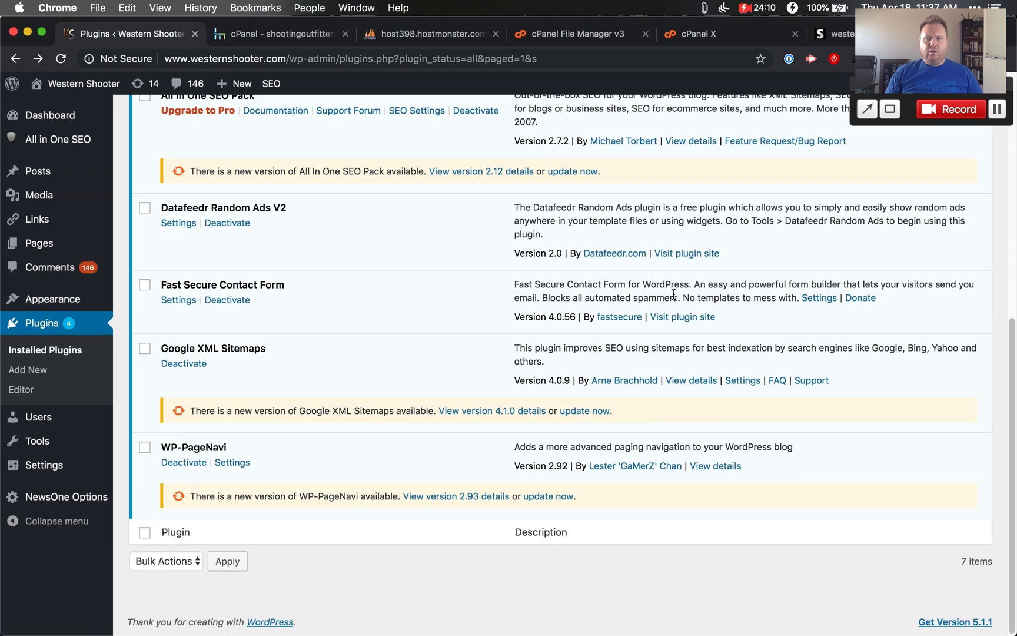
{"action": "left_click", "coordinate": [690, 318]}
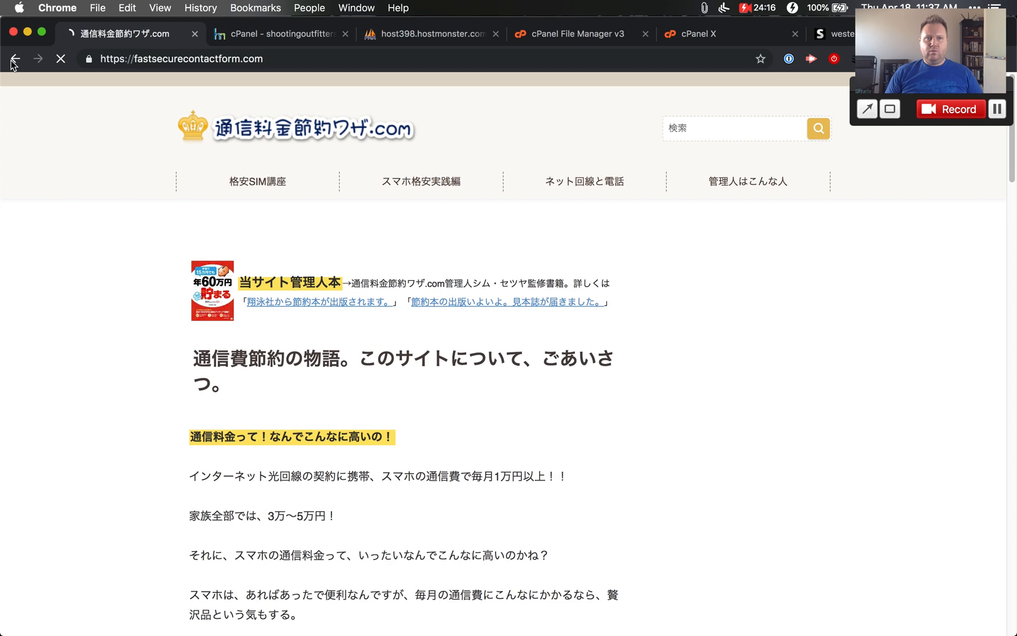
{"action": "left_click", "coordinate": [15, 59]}
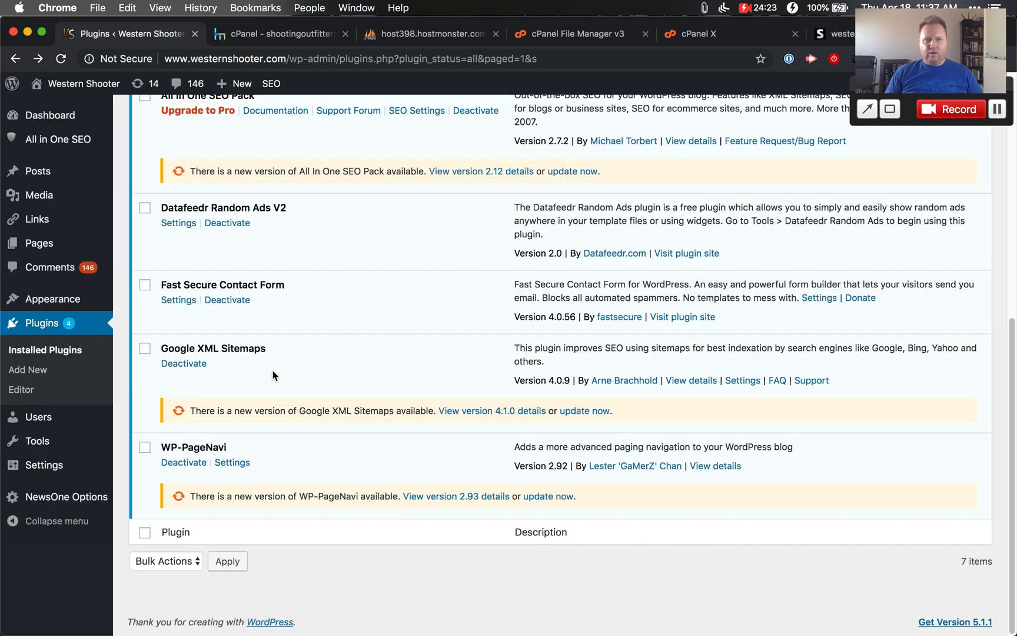
Step: Tick Fast Secure Contact Form with the other plugins and apply the Deactivate bulk action
{"action": "left_click", "coordinate": [145, 285]}
{"action": "scroll", "coordinate": [402, 259], "scroll_direction": "up", "scroll_amount": 3}
{"action": "scroll", "coordinate": [402, 259], "scroll_direction": "up", "scroll_amount": 3}
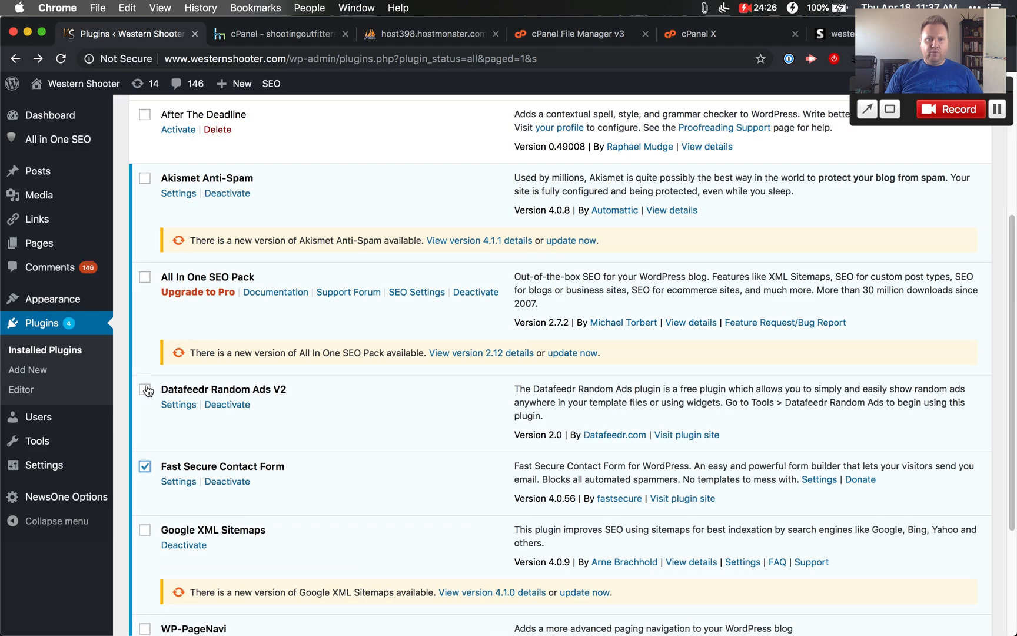
{"action": "scroll", "coordinate": [211, 371], "scroll_direction": "up", "scroll_amount": 7}
{"action": "left_click", "coordinate": [158, 270]}
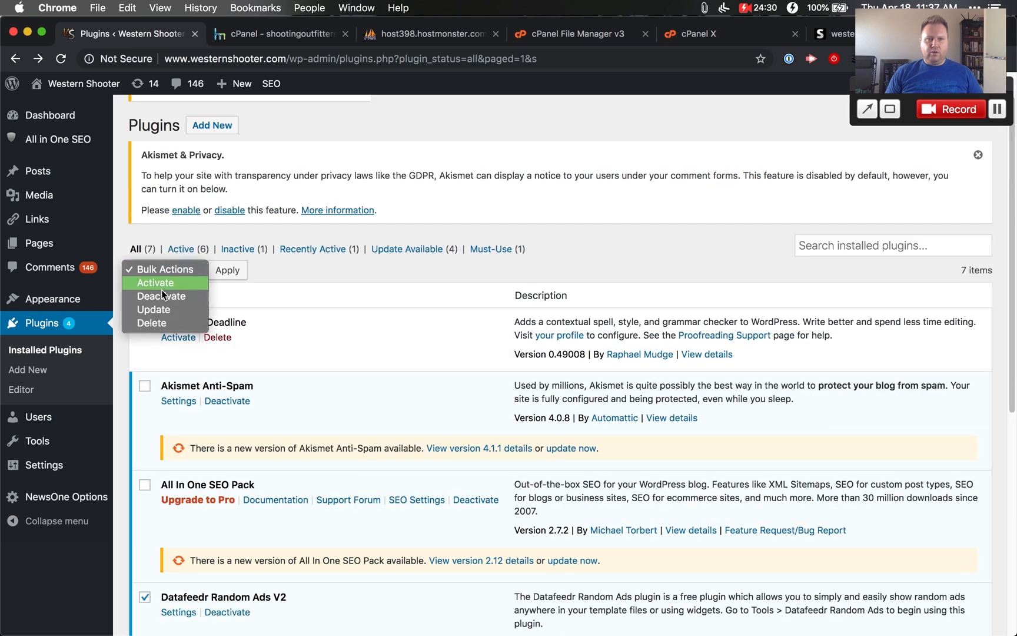
{"action": "left_click", "coordinate": [161, 292]}
{"action": "left_click", "coordinate": [237, 271]}
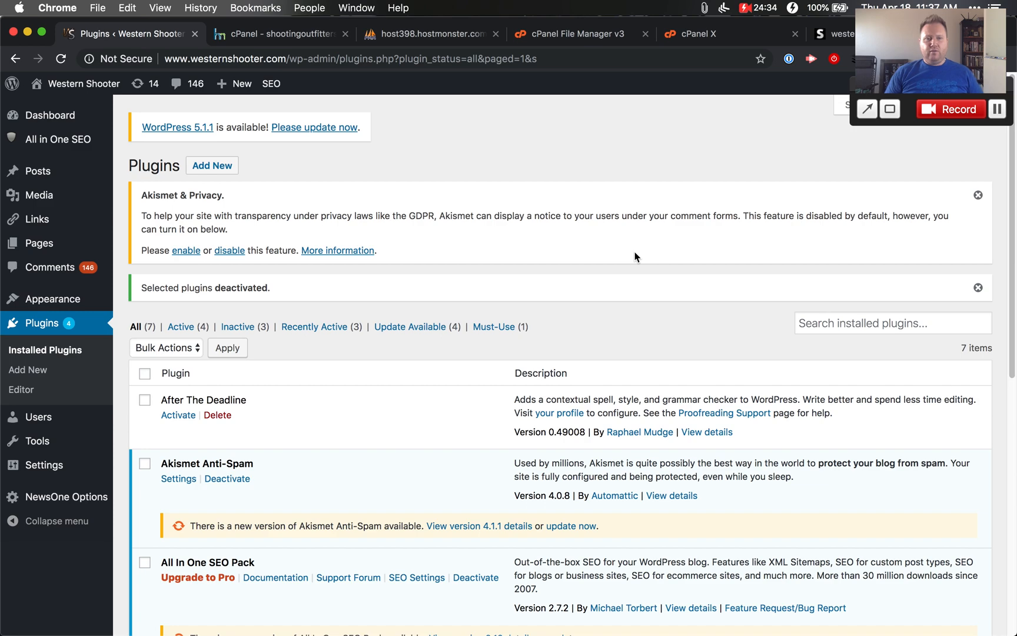
Step: Bulk-delete Datafeedr Random Ads V2, Fast Secure Contact Form and After The Deadline, confirming OK
{"action": "scroll", "coordinate": [575, 336], "scroll_direction": "down", "scroll_amount": 10}
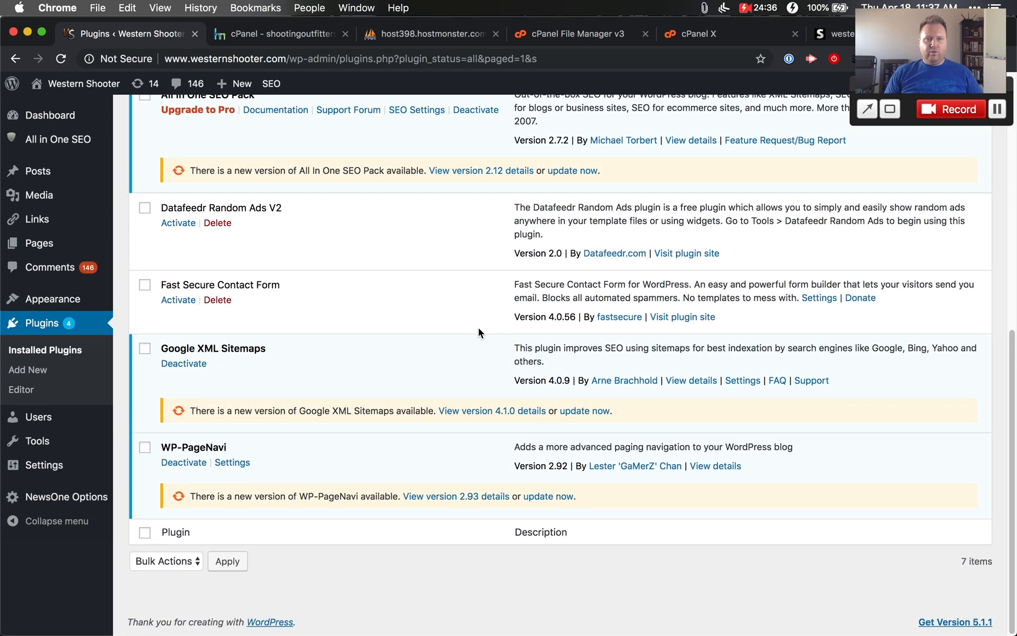
{"action": "left_click", "coordinate": [145, 210]}
{"action": "left_click", "coordinate": [144, 287]}
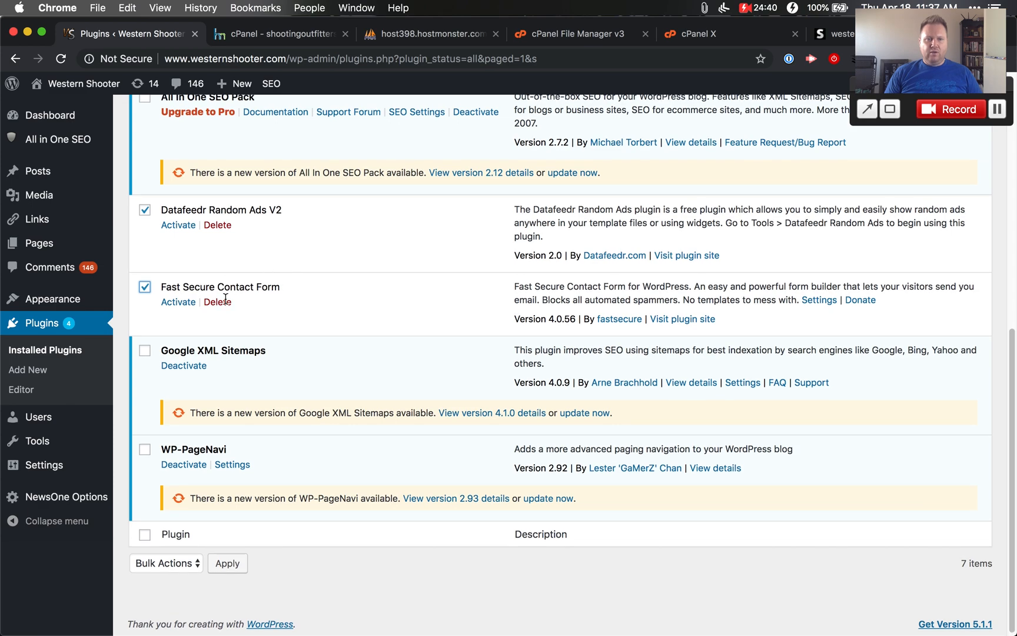
{"action": "scroll", "coordinate": [320, 279], "scroll_direction": "up", "scroll_amount": 5}
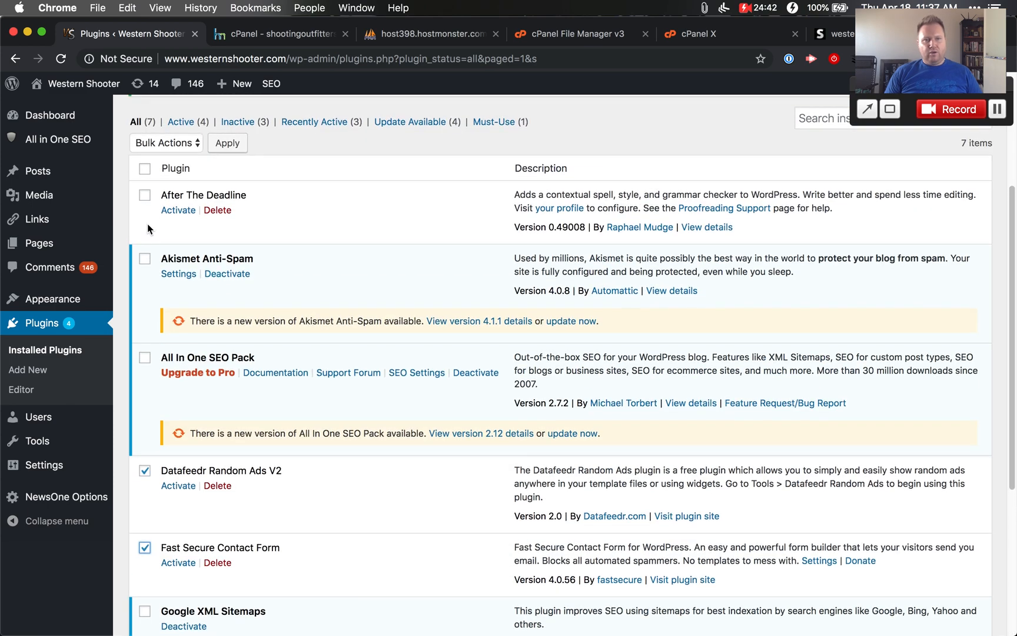
{"action": "left_click", "coordinate": [144, 222]}
{"action": "left_click", "coordinate": [168, 170]}
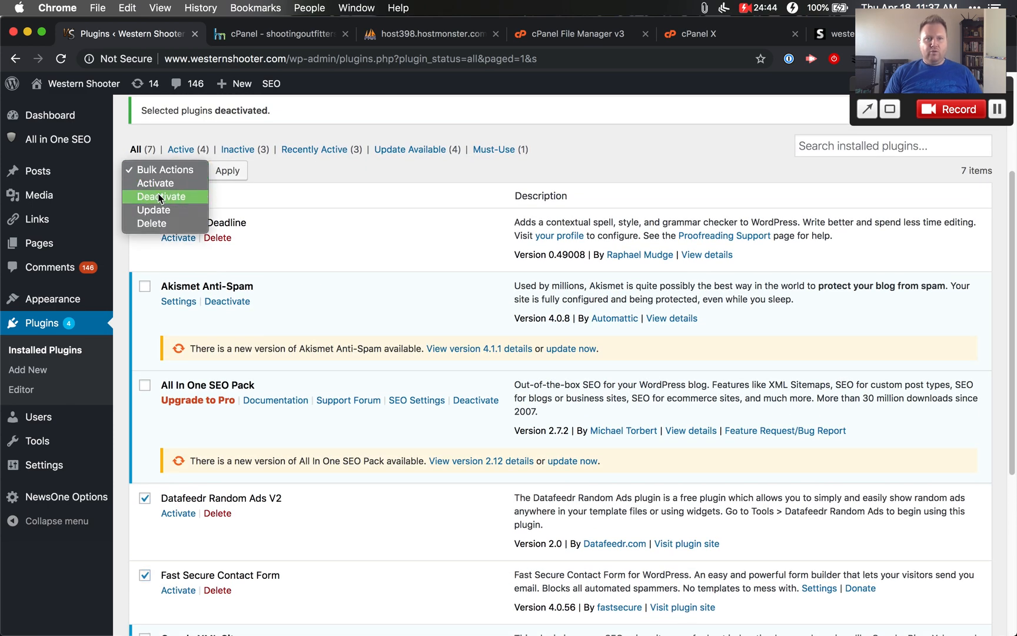
{"action": "left_click", "coordinate": [173, 226]}
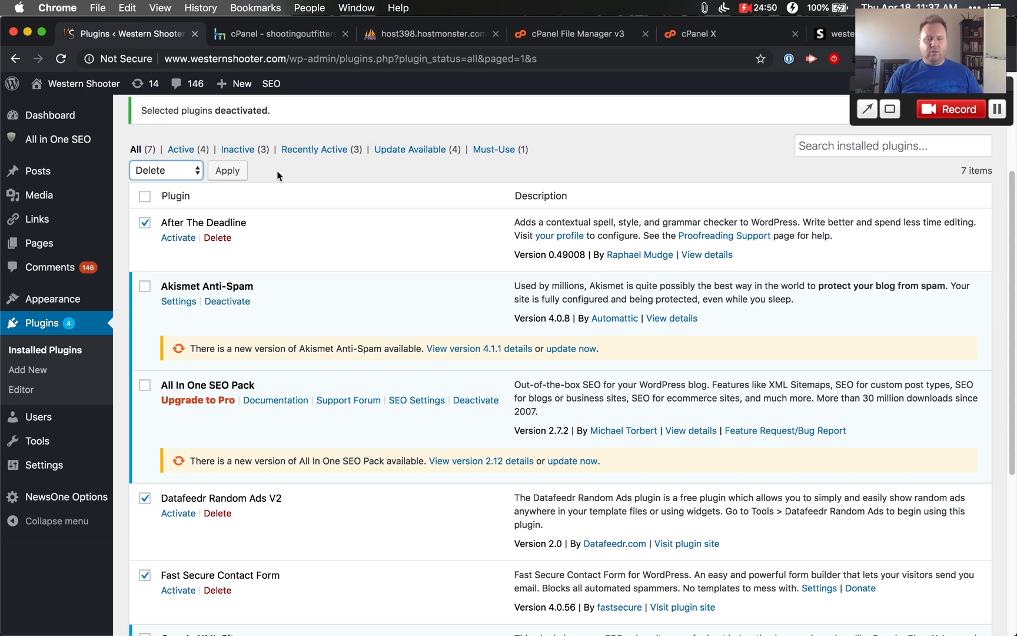
{"action": "left_click", "coordinate": [230, 171]}
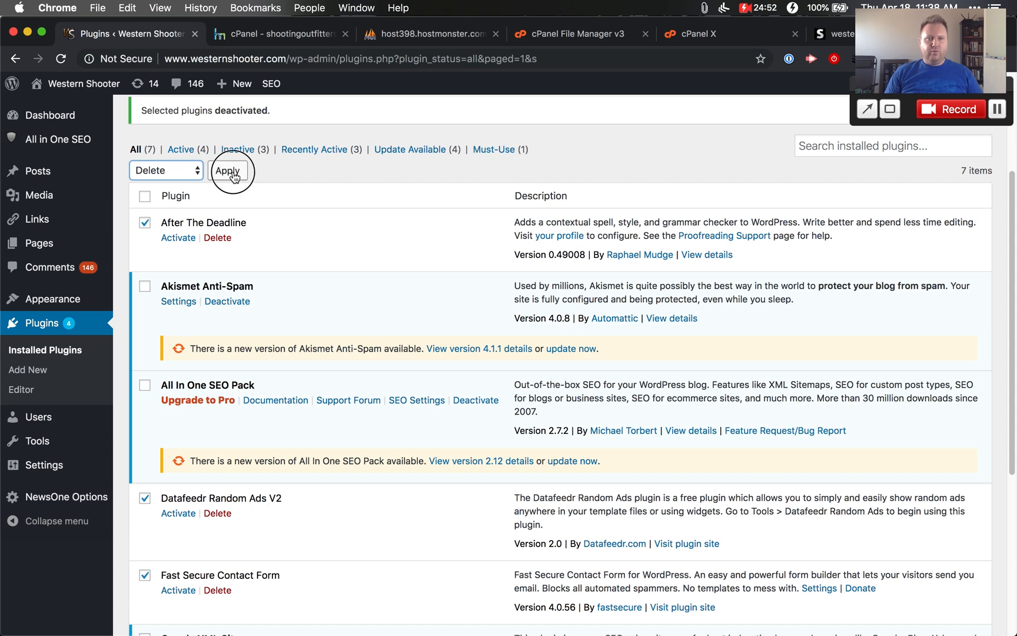
{"action": "left_click", "coordinate": [626, 155]}
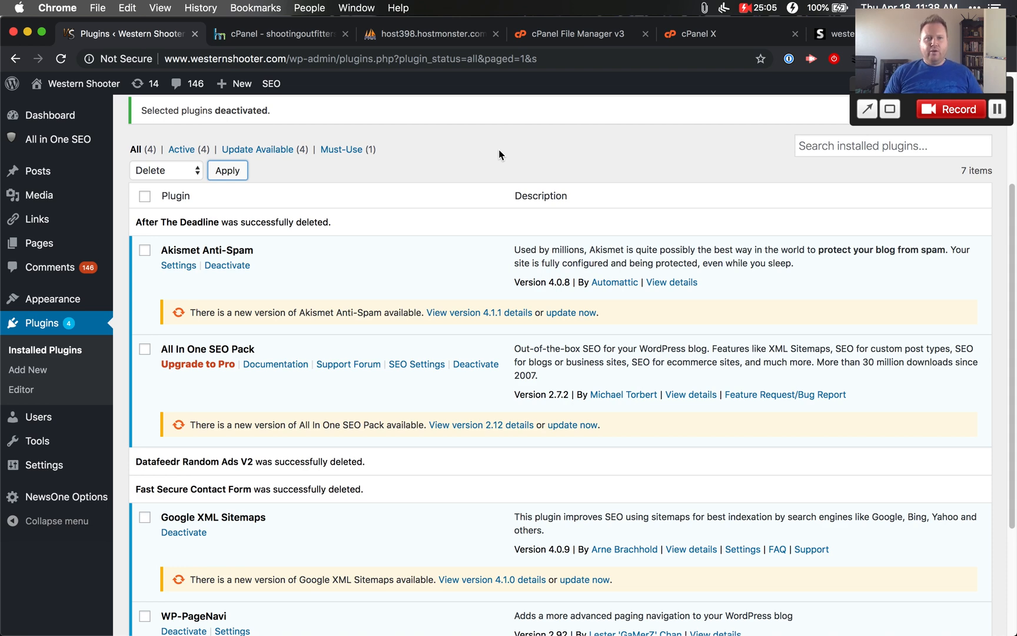
{"action": "scroll", "coordinate": [404, 375], "scroll_direction": "down", "scroll_amount": 5}
{"action": "scroll", "coordinate": [404, 368], "scroll_direction": "up", "scroll_amount": 7}
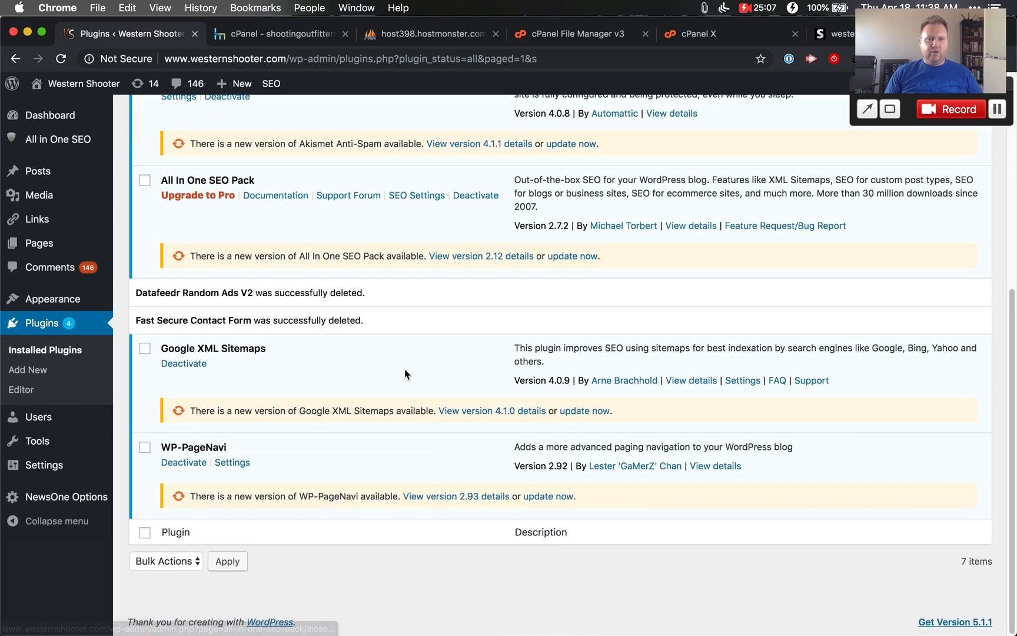
{"action": "scroll", "coordinate": [404, 369], "scroll_direction": "up", "scroll_amount": 2}
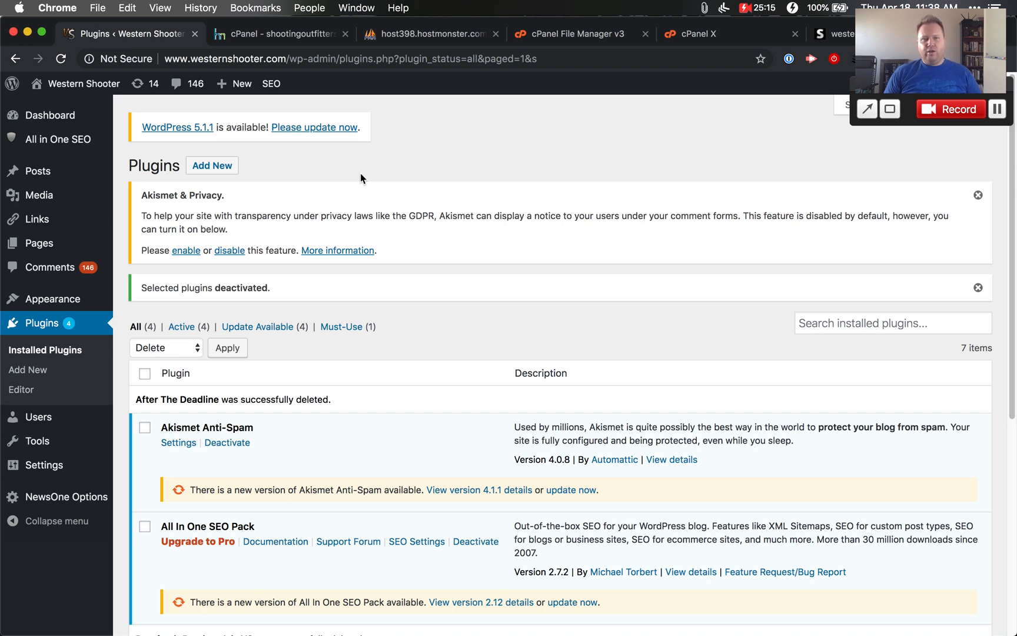
{"action": "scroll", "coordinate": [329, 235], "scroll_direction": "down", "scroll_amount": 10}
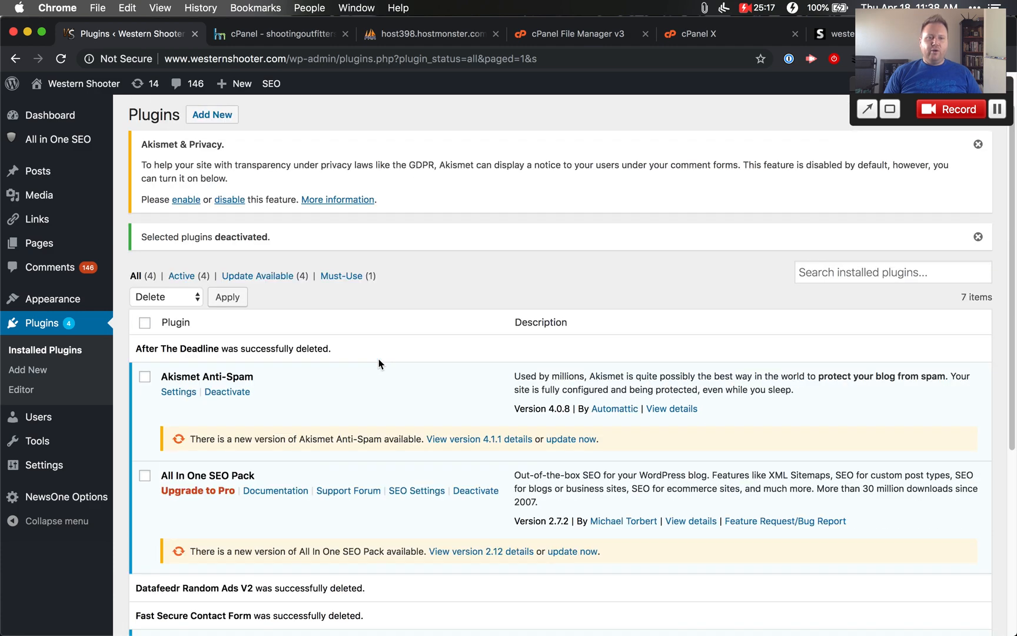
{"action": "scroll", "coordinate": [389, 338], "scroll_direction": "up", "scroll_amount": 8}
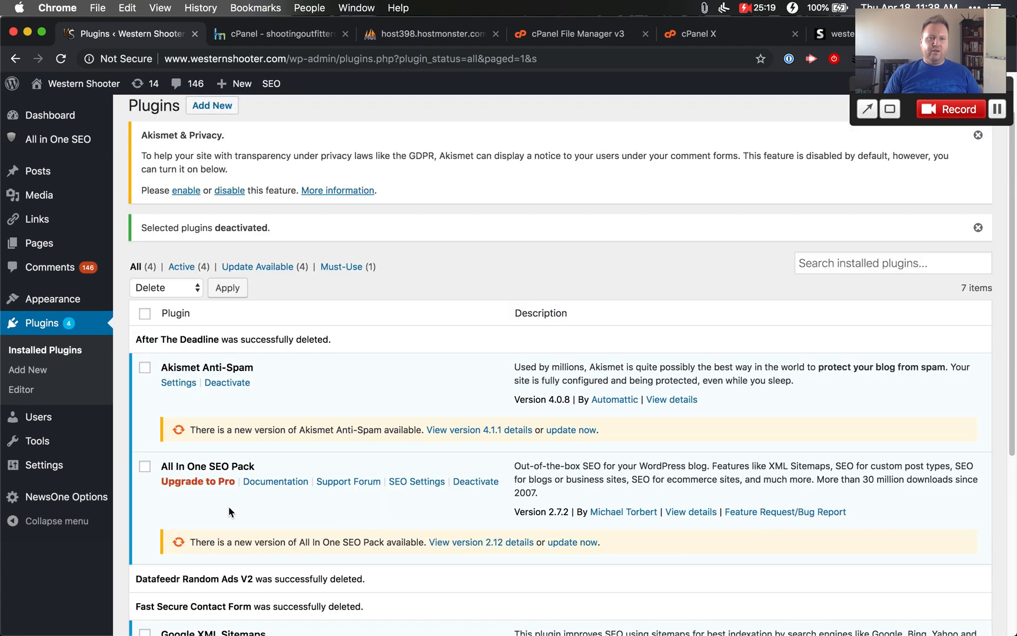
Step: Open News One's theme details on the Themes page and visit its author site WebDesignLessons.com
{"action": "left_click", "coordinate": [127, 302]}
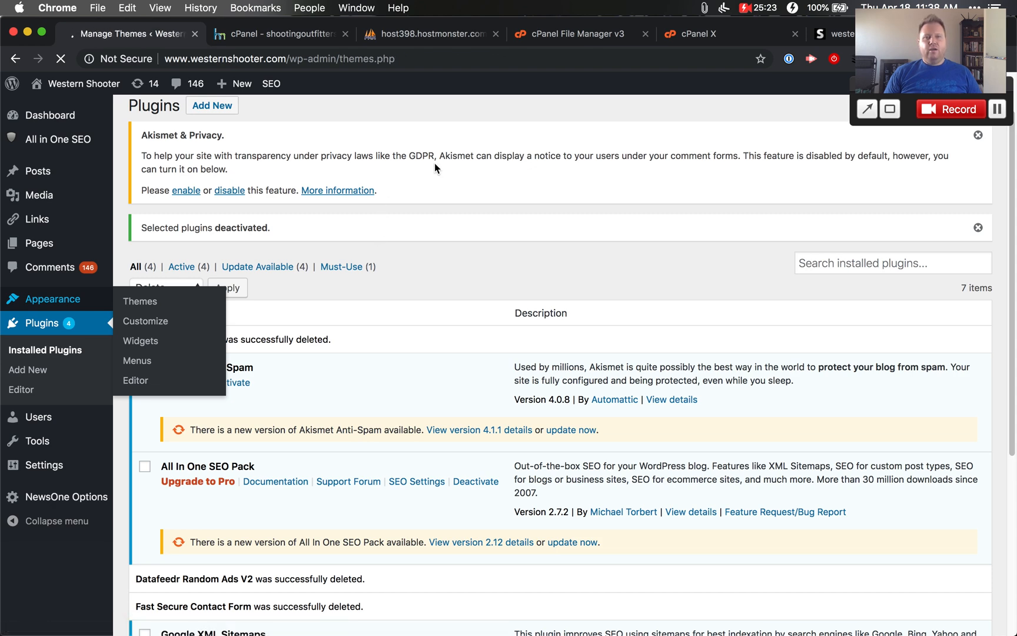
{"action": "scroll", "coordinate": [270, 384], "scroll_direction": "down", "scroll_amount": 3}
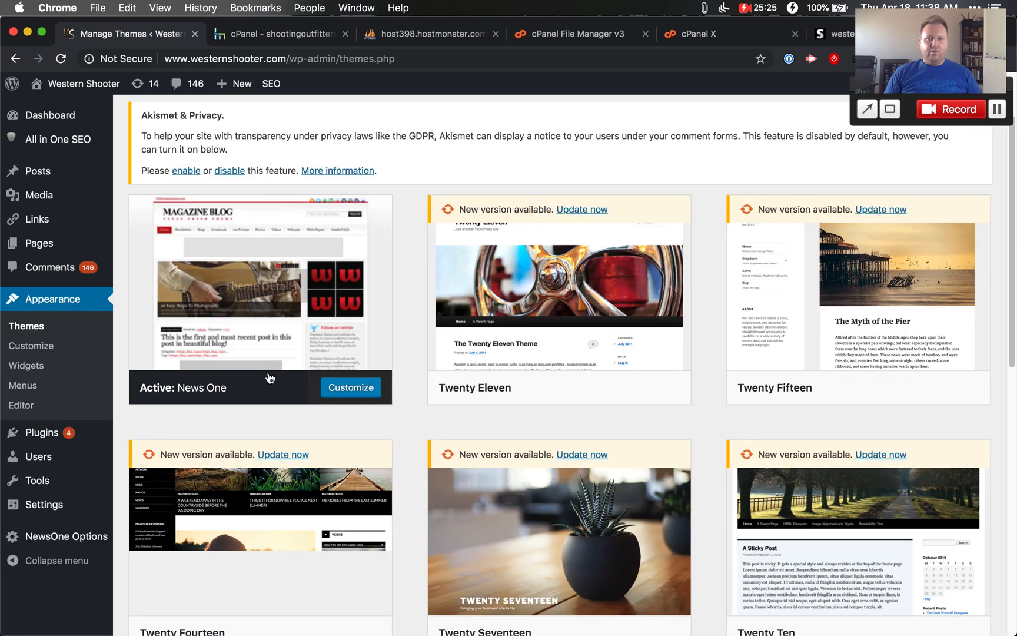
{"action": "left_click", "coordinate": [352, 317]}
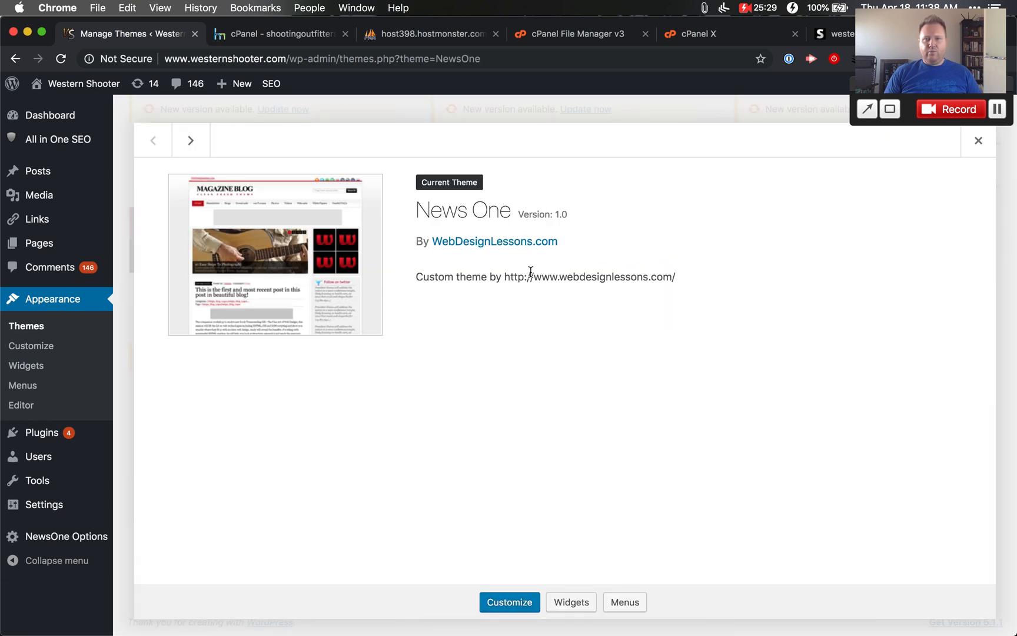
{"action": "left_click", "coordinate": [491, 248]}
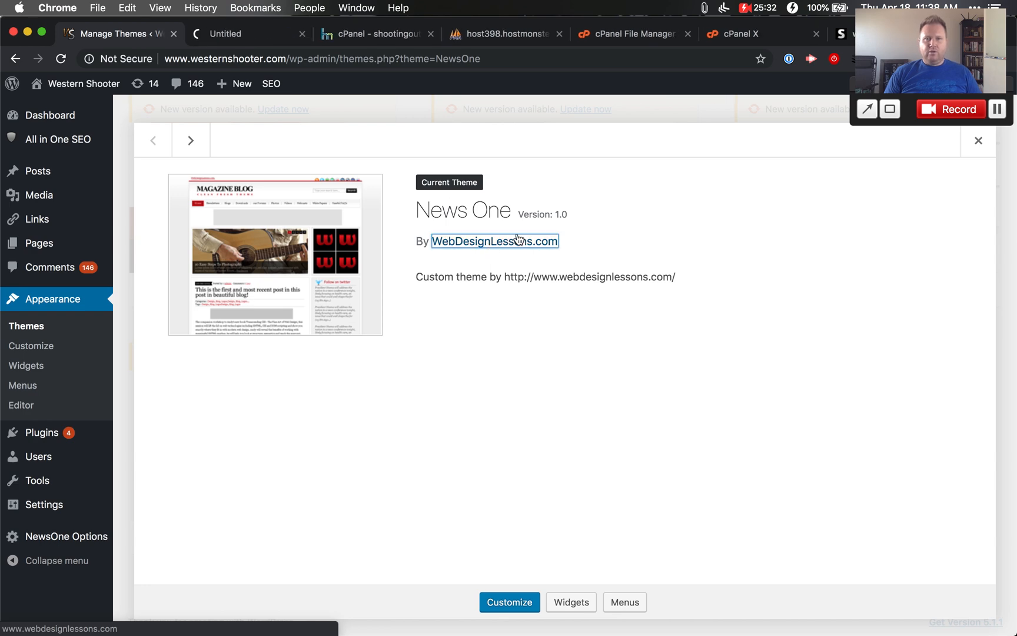
{"action": "left_click", "coordinate": [235, 33]}
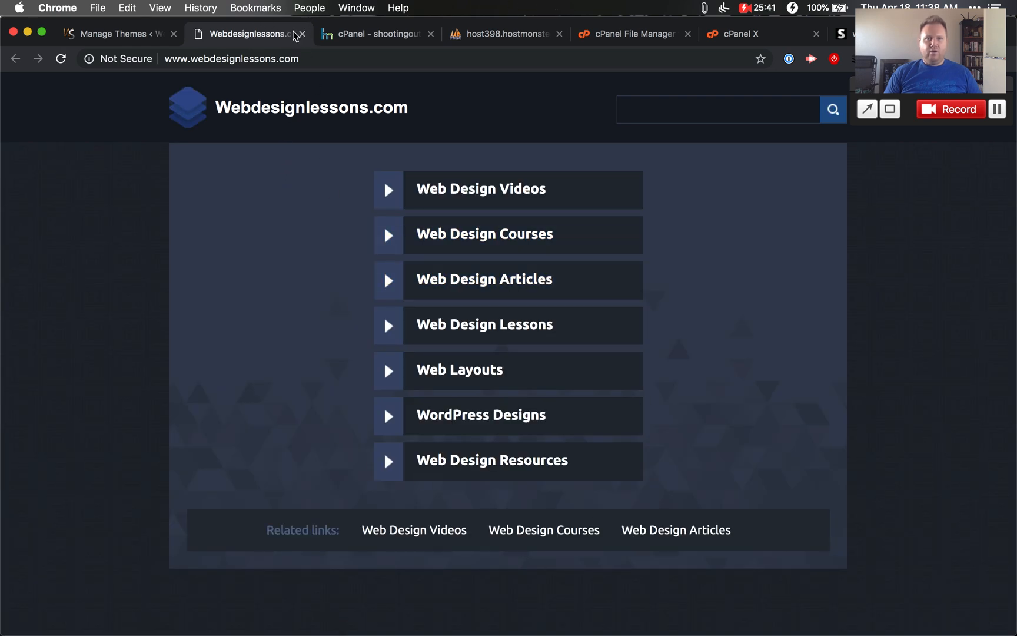
{"action": "left_click", "coordinate": [302, 34]}
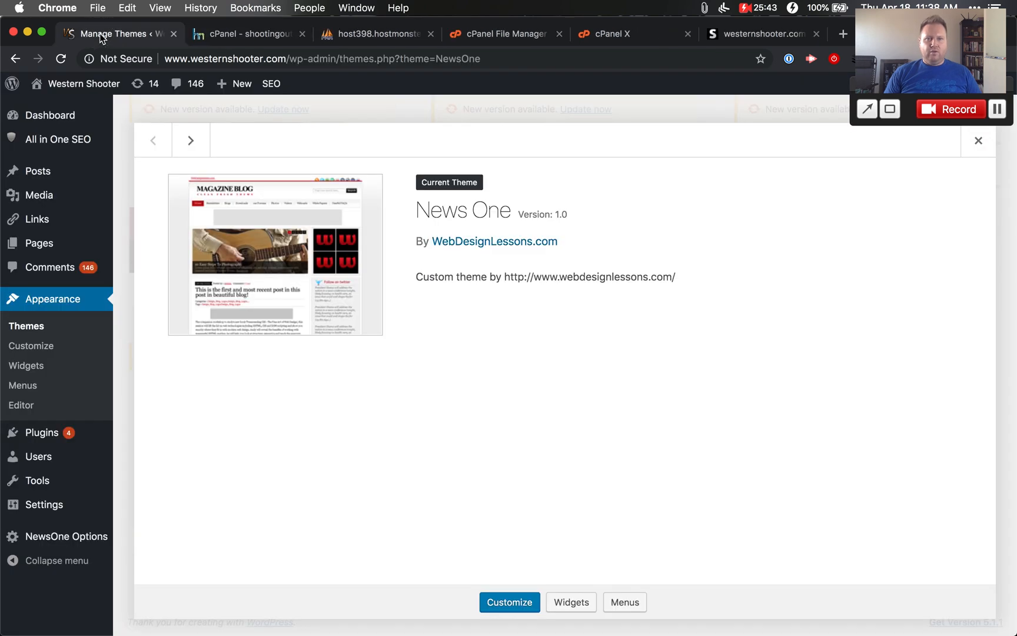
{"action": "left_click", "coordinate": [977, 141]}
Step: Delete the WordPress Default and WordPress Classic themes from their details windows
{"action": "scroll", "coordinate": [488, 356], "scroll_direction": "up", "scroll_amount": 1}
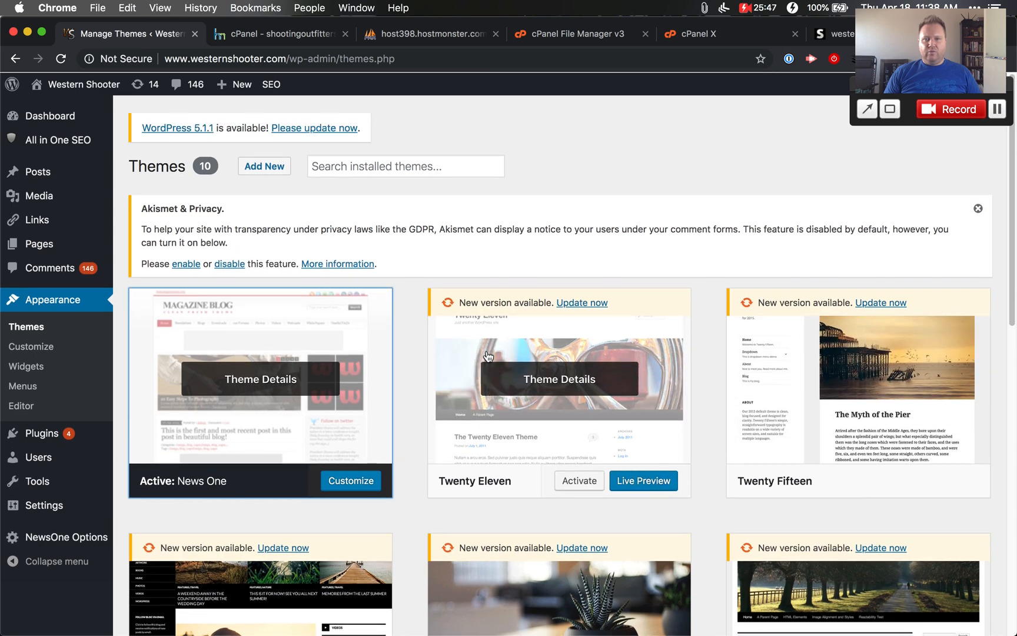
{"action": "scroll", "coordinate": [488, 356], "scroll_direction": "down", "scroll_amount": 7}
{"action": "scroll", "coordinate": [488, 356], "scroll_direction": "down", "scroll_amount": 4}
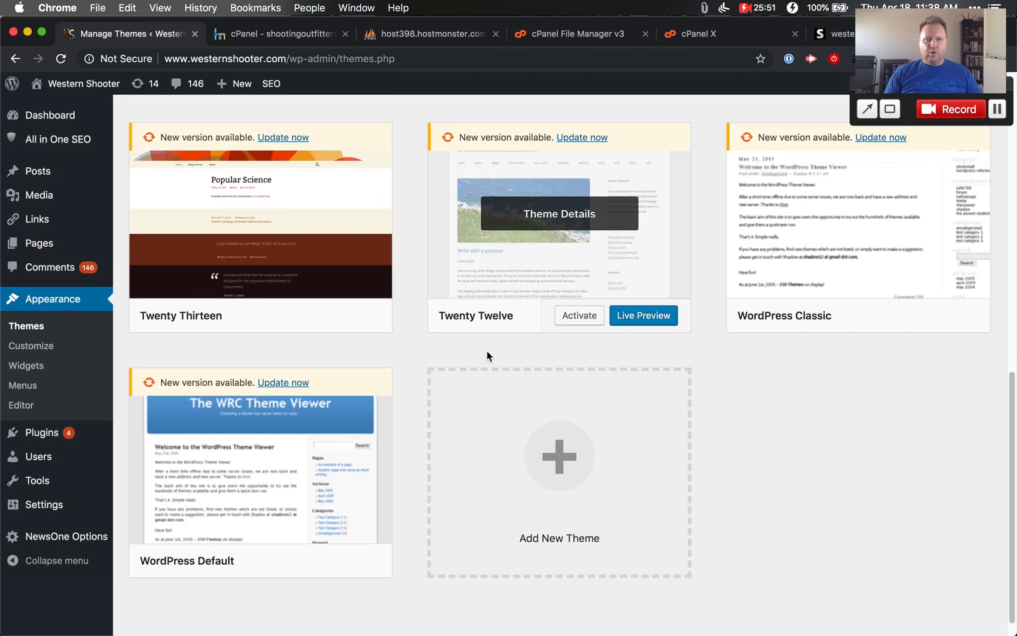
{"action": "scroll", "coordinate": [488, 356], "scroll_direction": "up", "scroll_amount": 1}
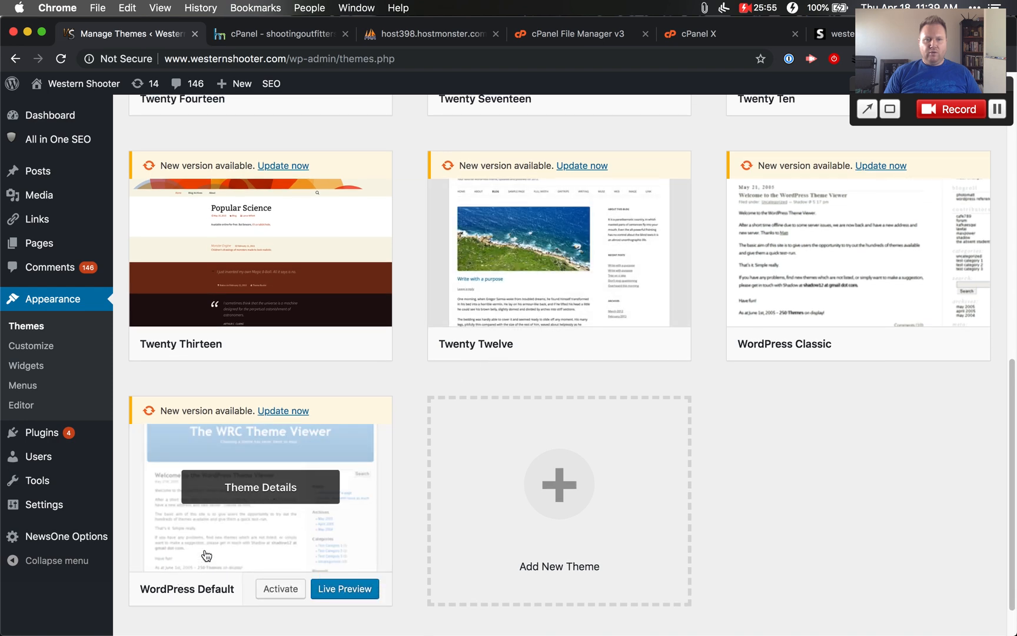
{"action": "left_click", "coordinate": [263, 546]}
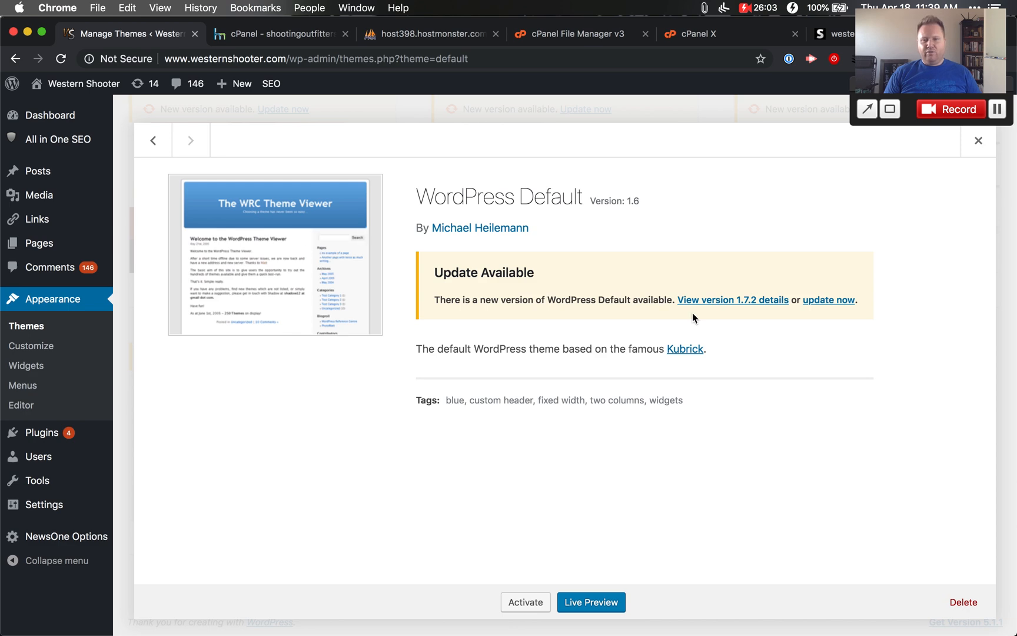
{"action": "left_click", "coordinate": [968, 602]}
{"action": "left_click", "coordinate": [624, 167]}
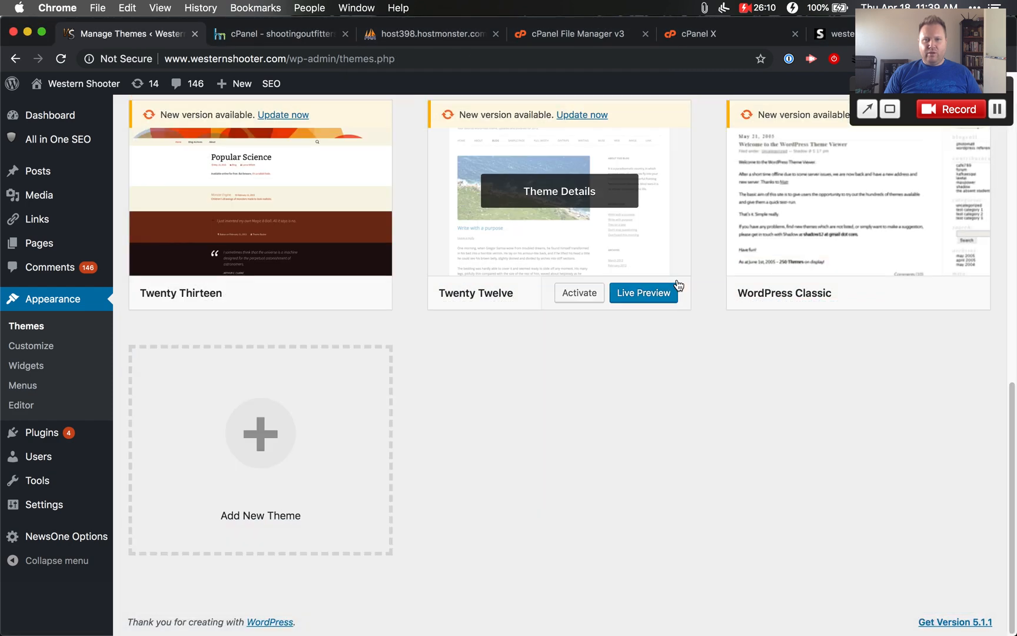
{"action": "scroll", "coordinate": [586, 442], "scroll_direction": "up", "scroll_amount": 3}
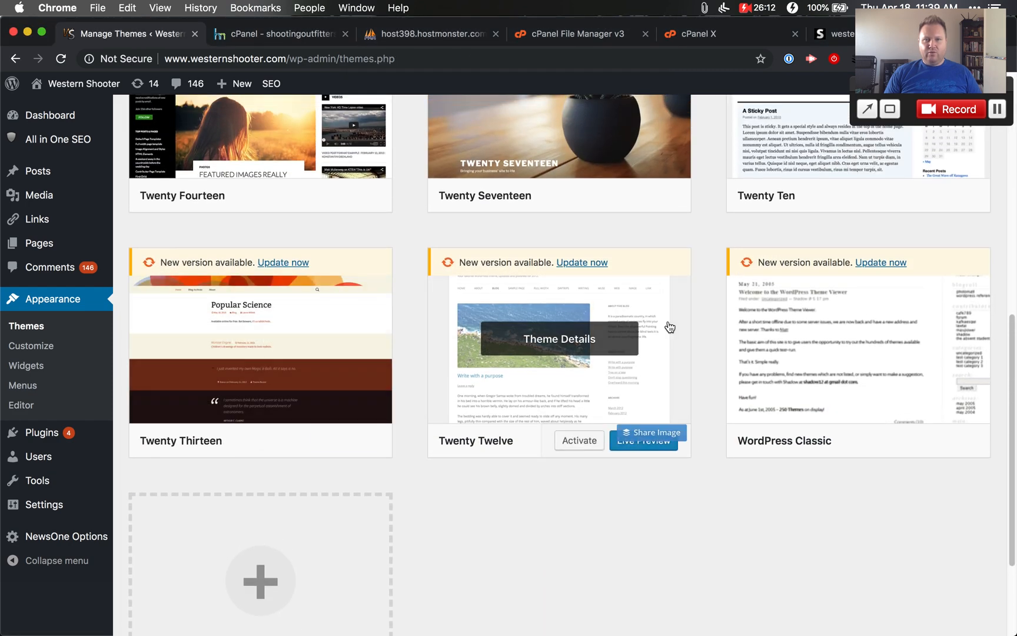
{"action": "scroll", "coordinate": [671, 331], "scroll_direction": "up", "scroll_amount": 3}
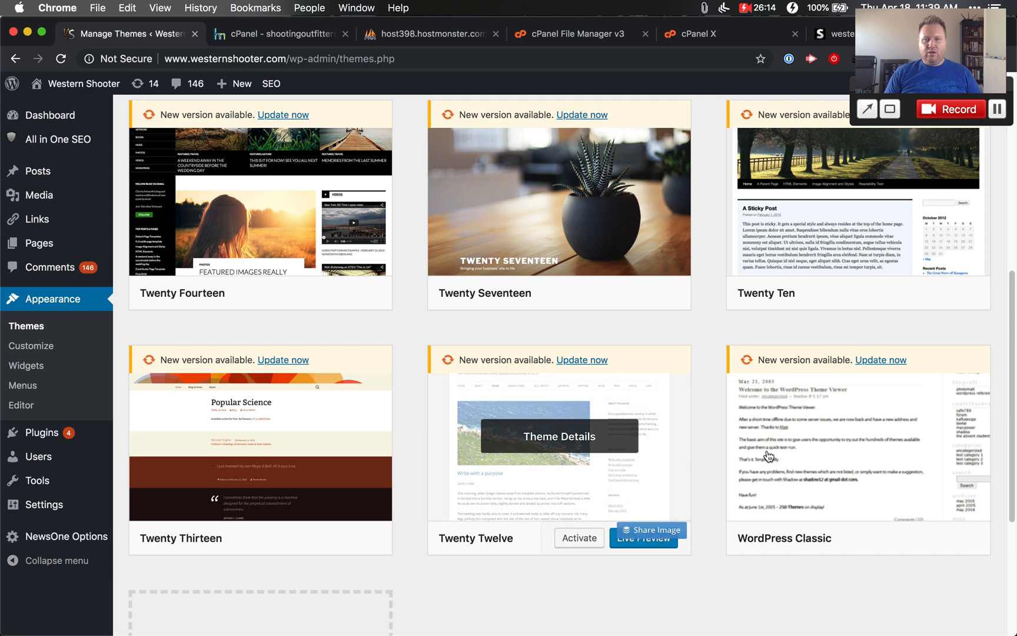
{"action": "left_click", "coordinate": [861, 481]}
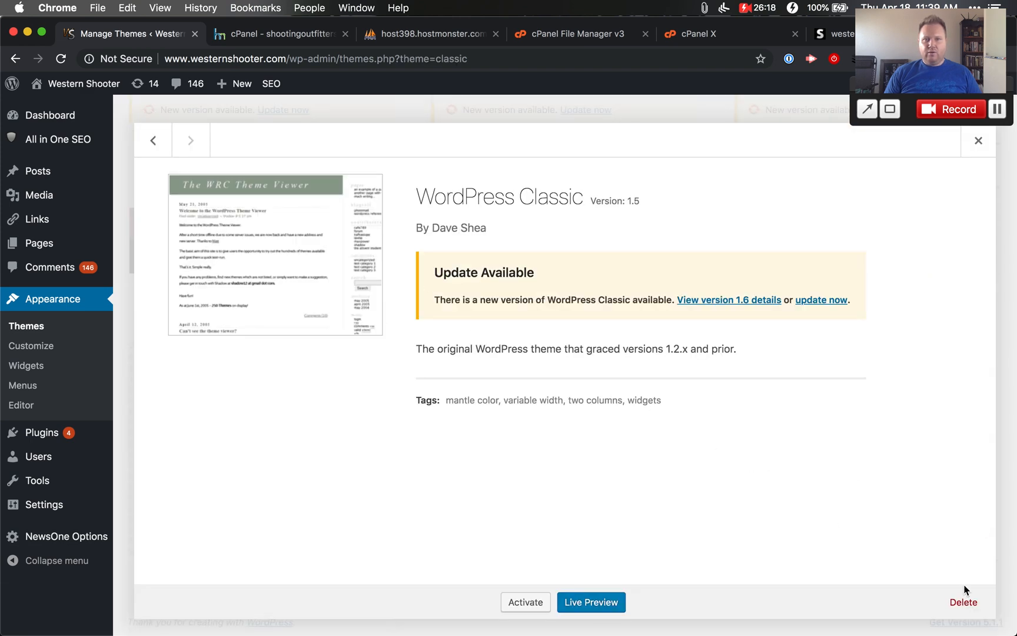
{"action": "left_click", "coordinate": [963, 601]}
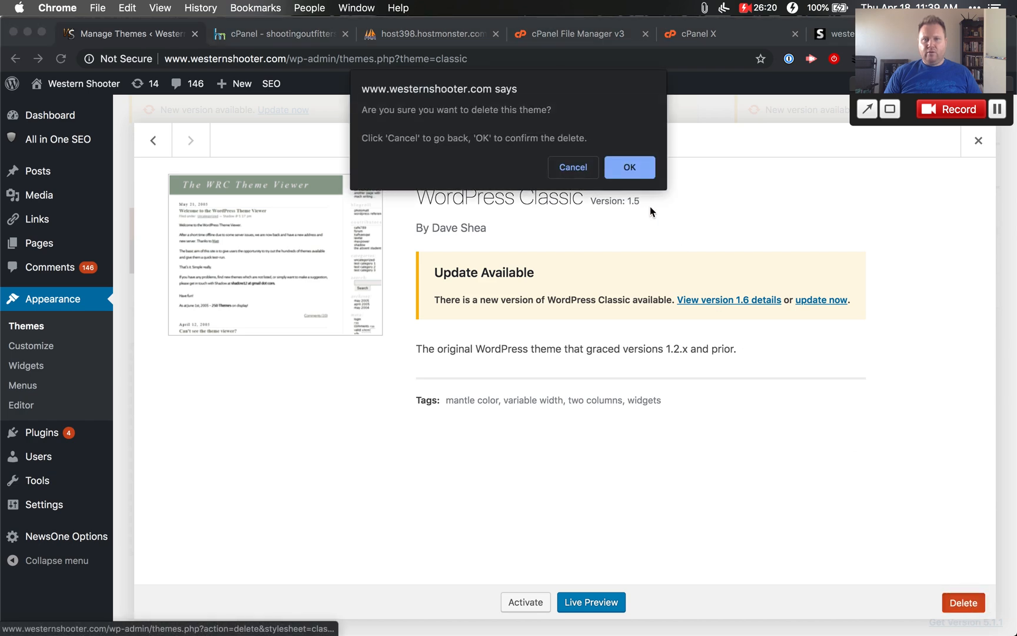
{"action": "left_click", "coordinate": [624, 171]}
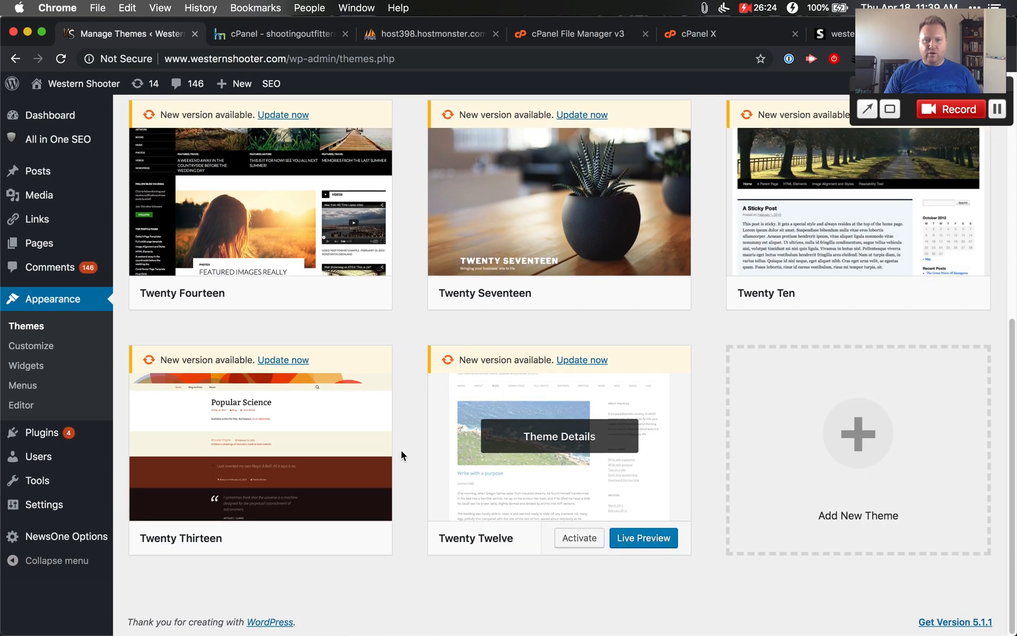
Step: Delete the Twenty Twelve, Twenty Thirteen and Twenty Eleven themes
{"action": "left_click", "coordinate": [562, 438]}
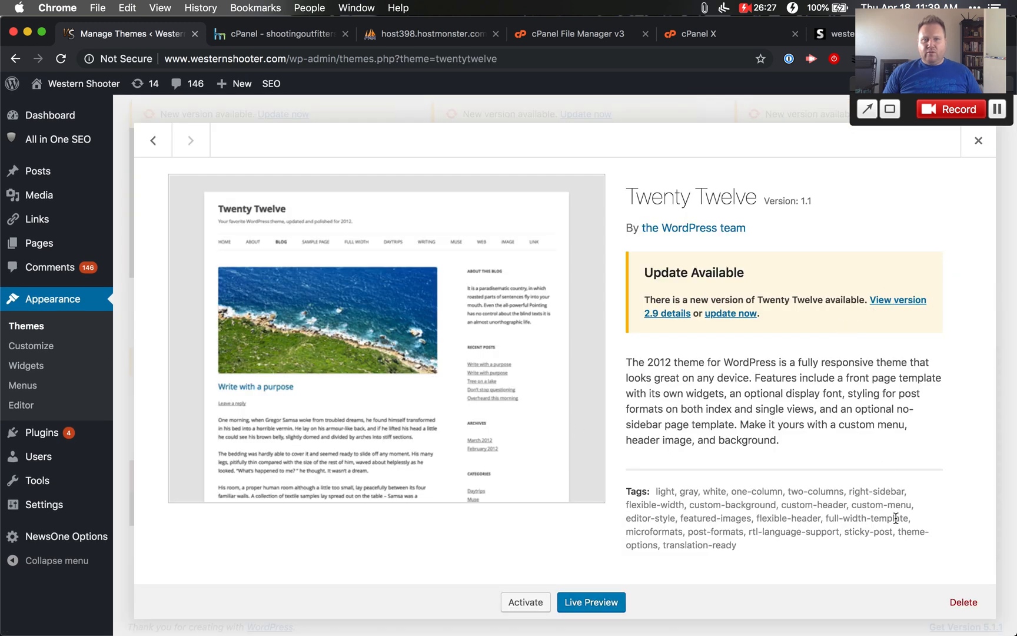
{"action": "left_click", "coordinate": [964, 601]}
{"action": "left_click", "coordinate": [629, 164]}
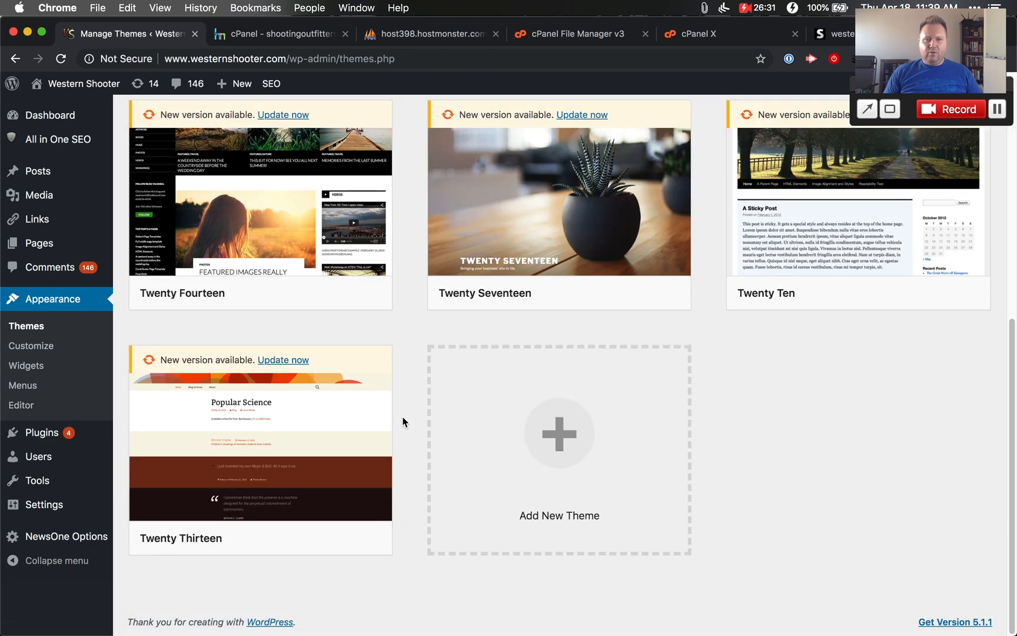
{"action": "left_click", "coordinate": [248, 433]}
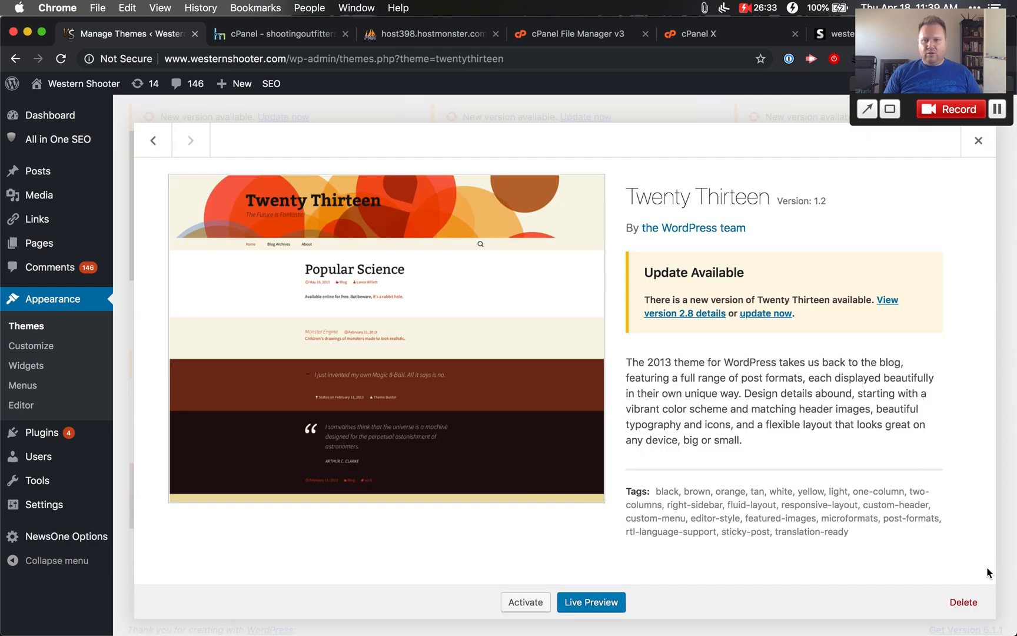
{"action": "left_click", "coordinate": [964, 602]}
{"action": "left_click", "coordinate": [625, 167]}
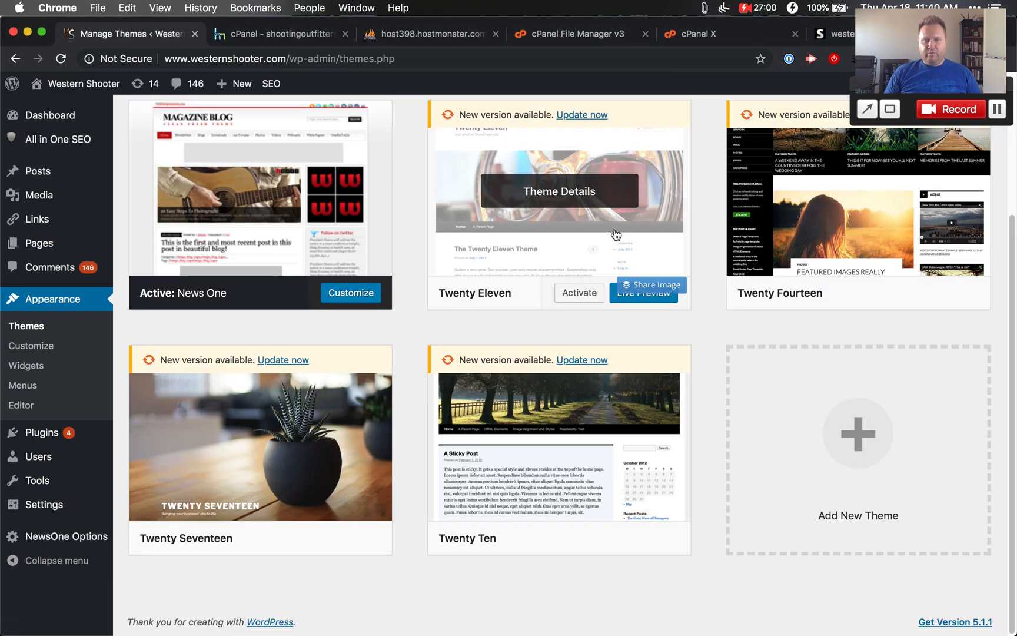
{"action": "left_click", "coordinate": [614, 227]}
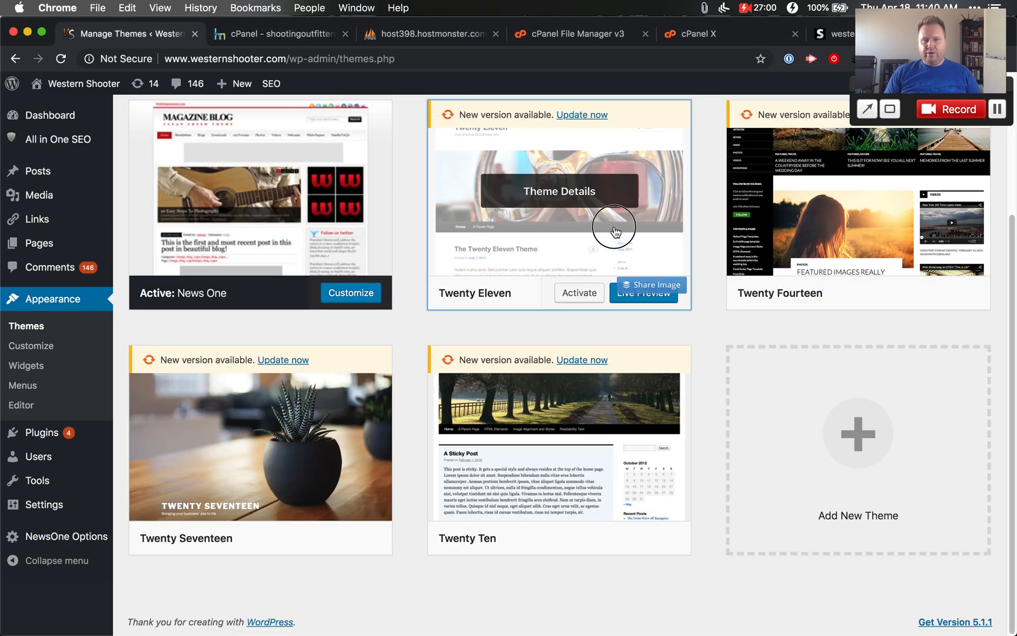
{"action": "left_click", "coordinate": [964, 603]}
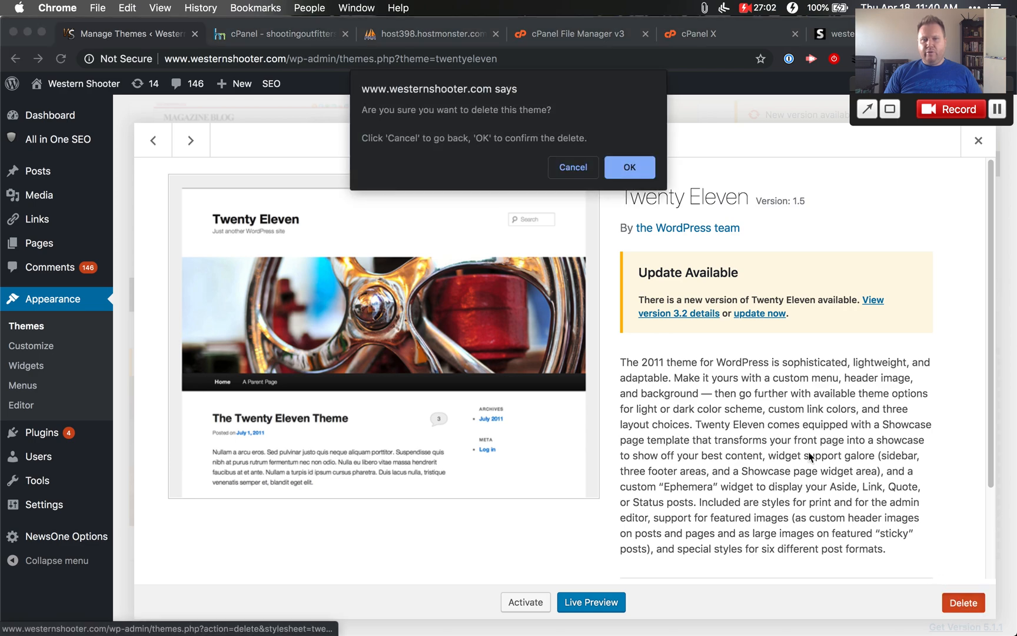
{"action": "left_click", "coordinate": [630, 169]}
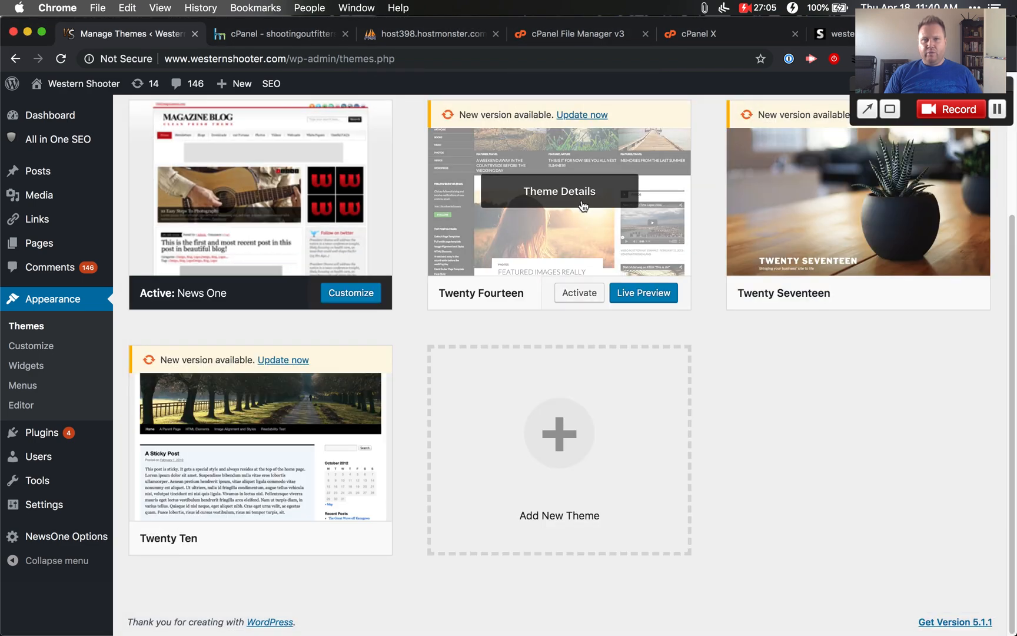
Step: Delete the Twenty Fourteen, Twenty Seventeen and Twenty Ten themes
{"action": "left_click", "coordinate": [581, 201]}
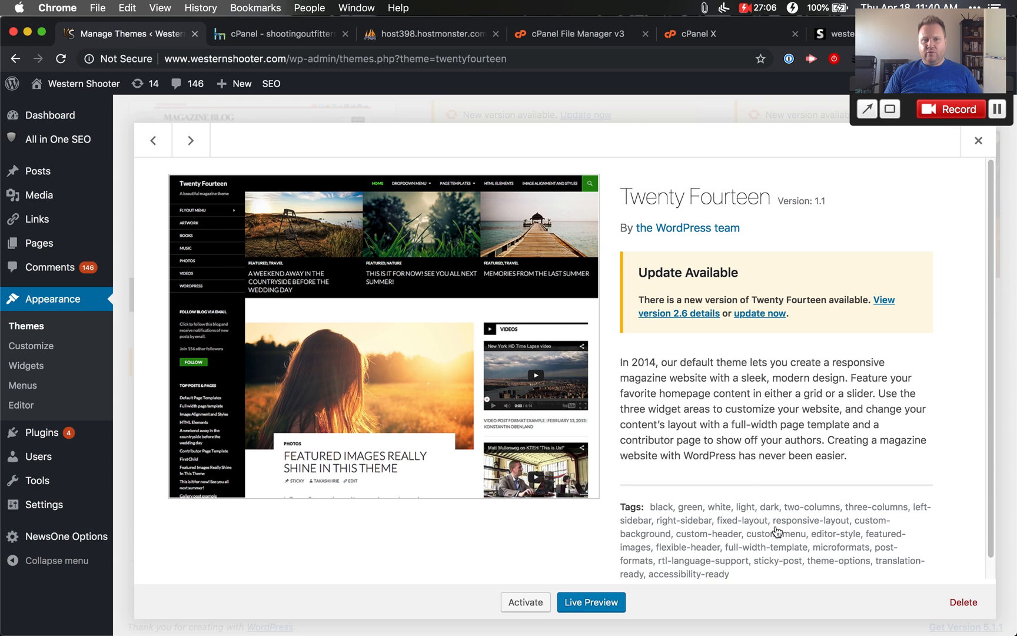
{"action": "left_click", "coordinate": [972, 618]}
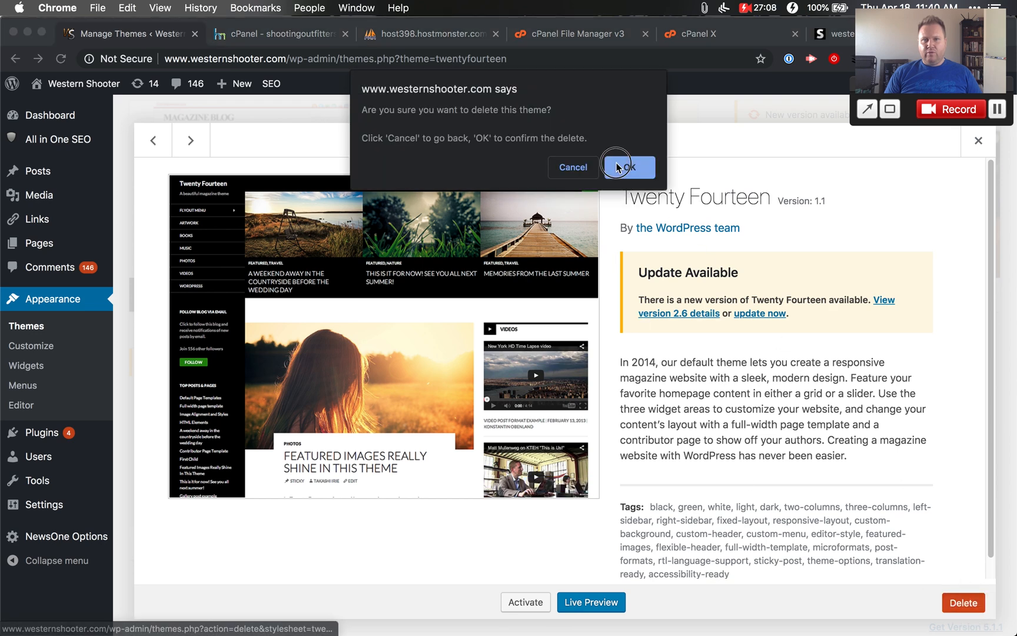
{"action": "left_click", "coordinate": [618, 168]}
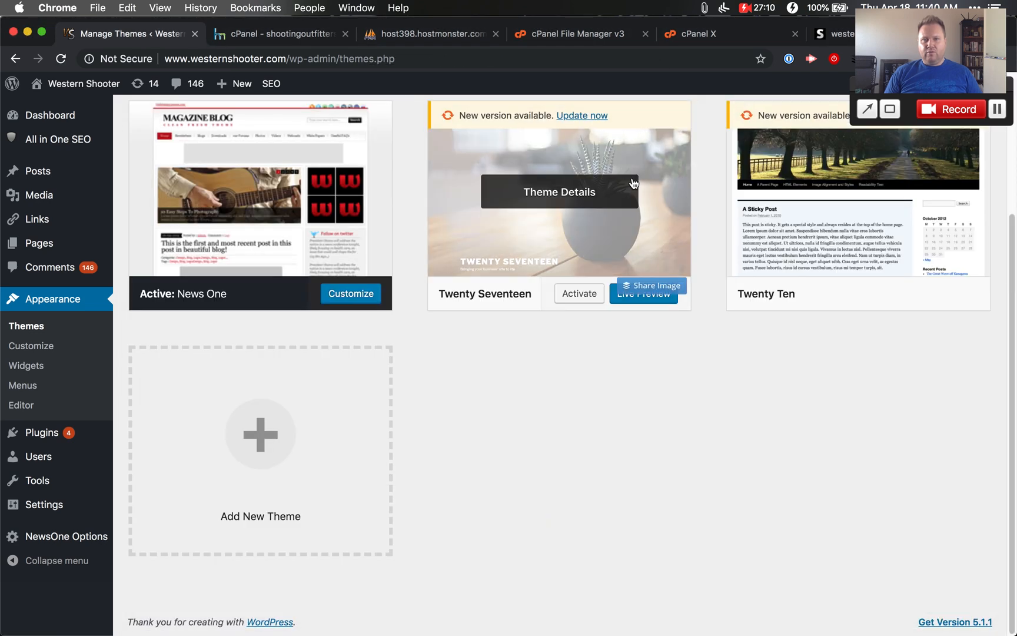
{"action": "left_click", "coordinate": [603, 187]}
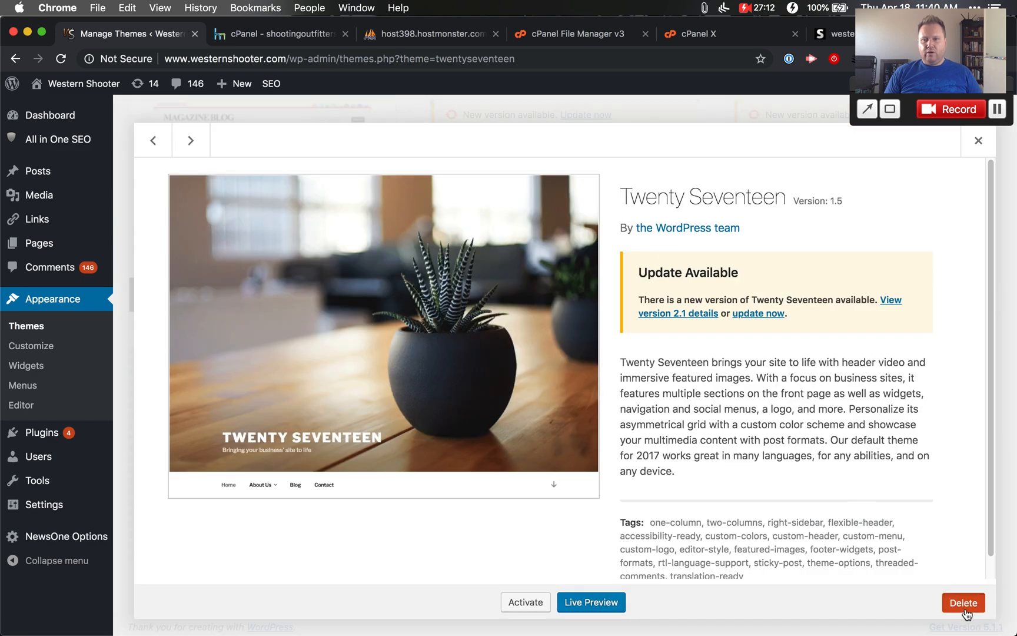
{"action": "left_click", "coordinate": [962, 606]}
{"action": "left_click", "coordinate": [629, 167]}
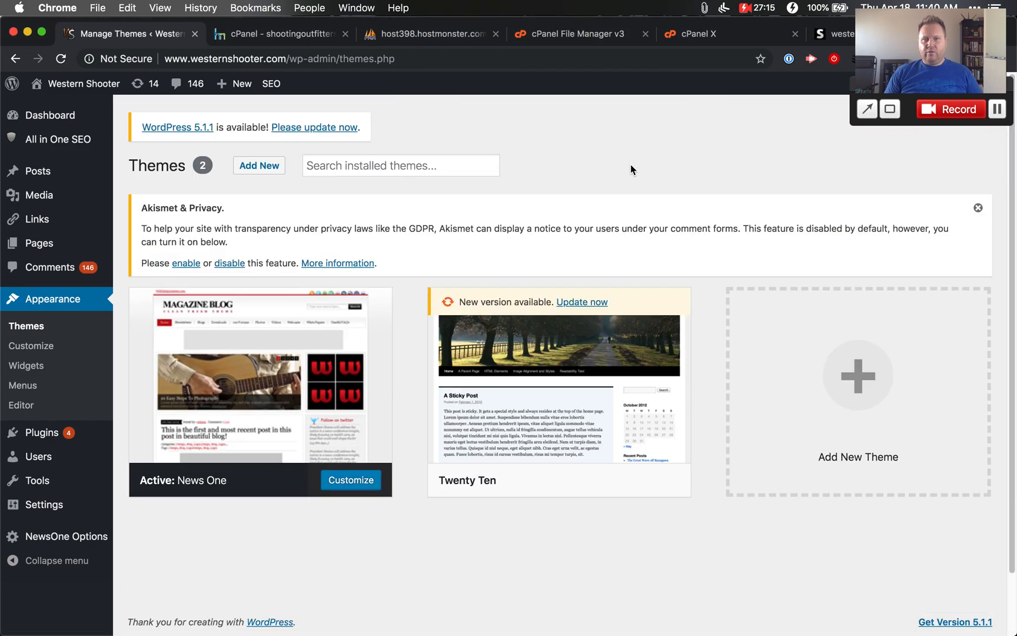
{"action": "left_click", "coordinate": [587, 389]}
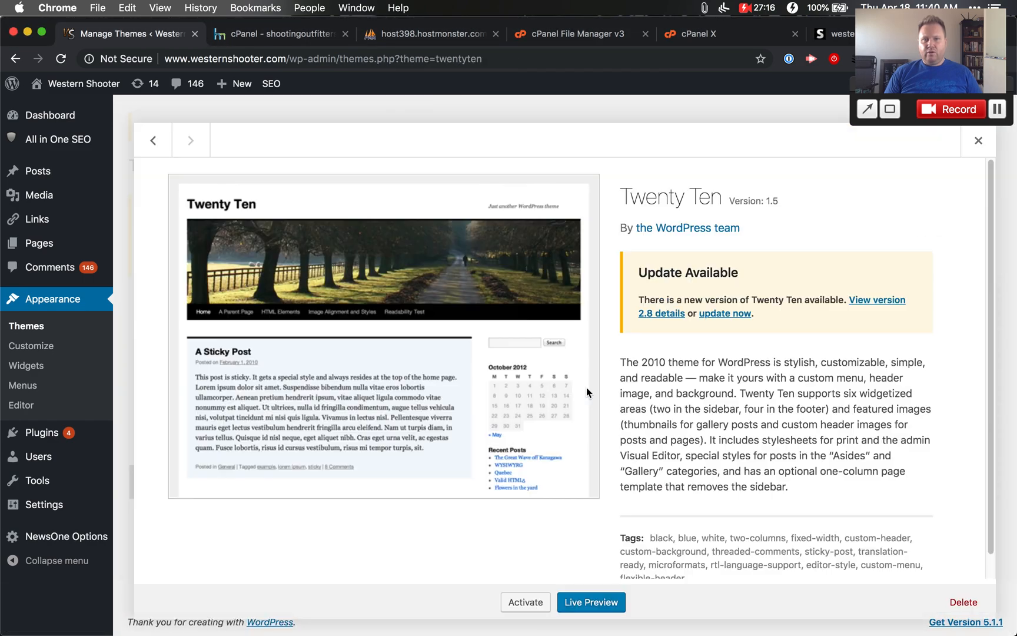
{"action": "left_click", "coordinate": [963, 602]}
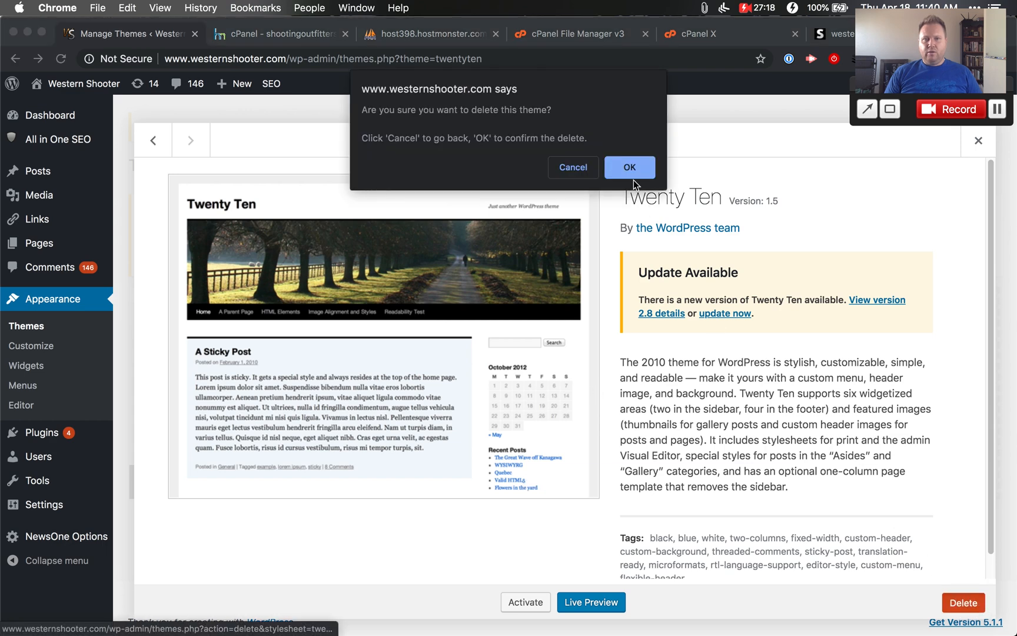
{"action": "left_click", "coordinate": [626, 165]}
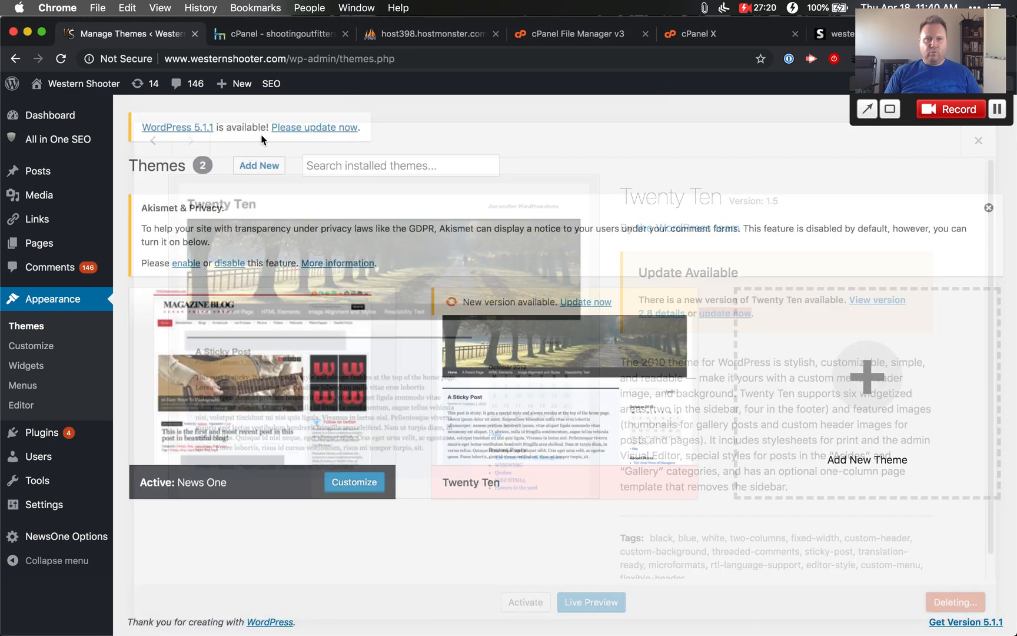
Step: From the Add New Themes page, install Twenty Fifteen and activate it
{"action": "left_click", "coordinate": [250, 167]}
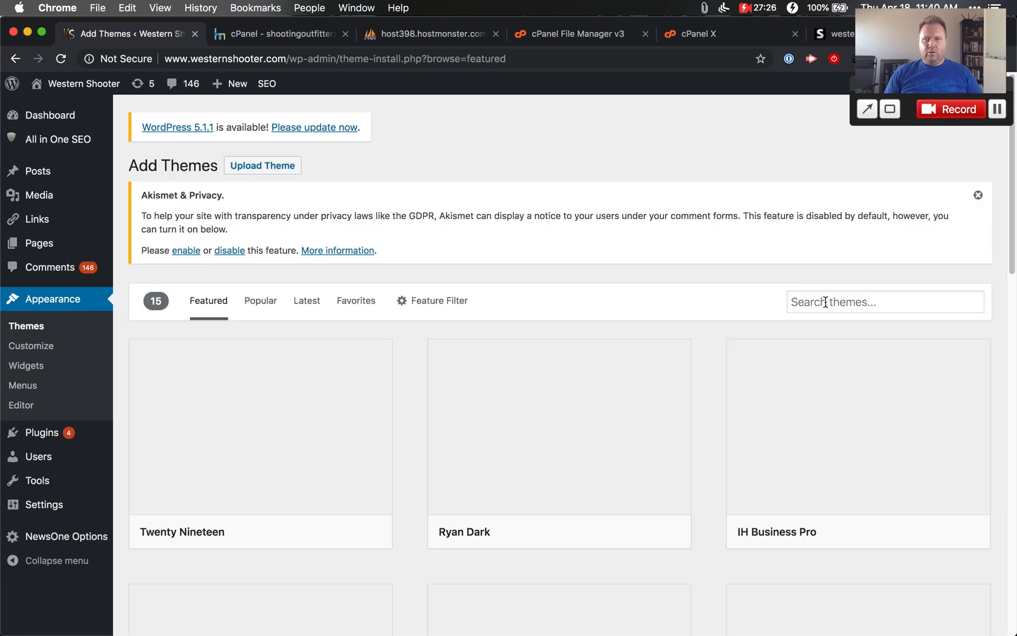
{"action": "left_click", "coordinate": [788, 302]}
{"action": "scroll", "coordinate": [559, 424], "scroll_direction": "down", "scroll_amount": 5}
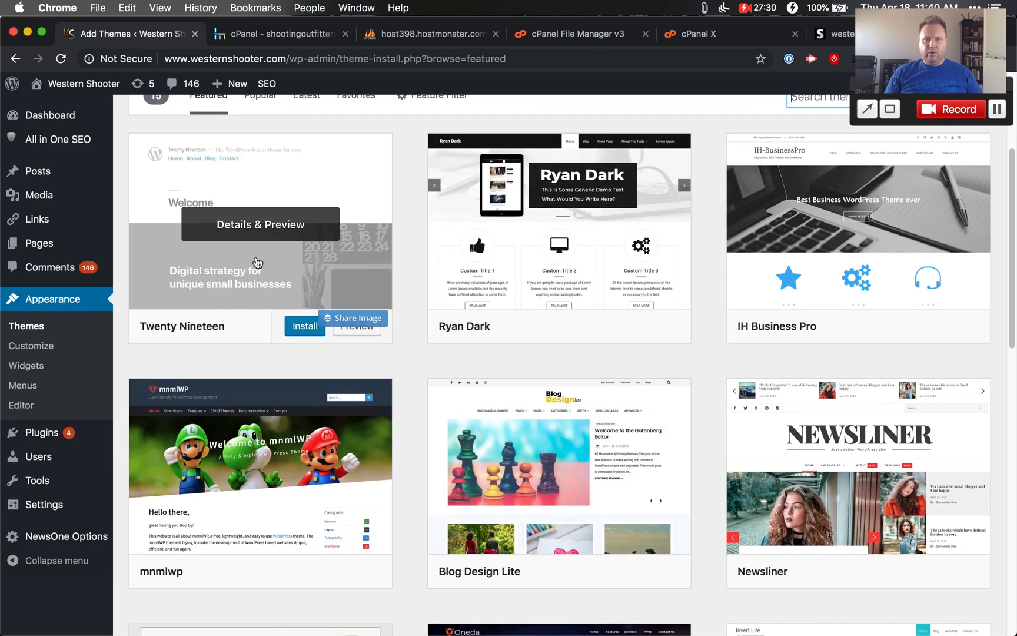
{"action": "scroll", "coordinate": [689, 481], "scroll_direction": "down", "scroll_amount": 5}
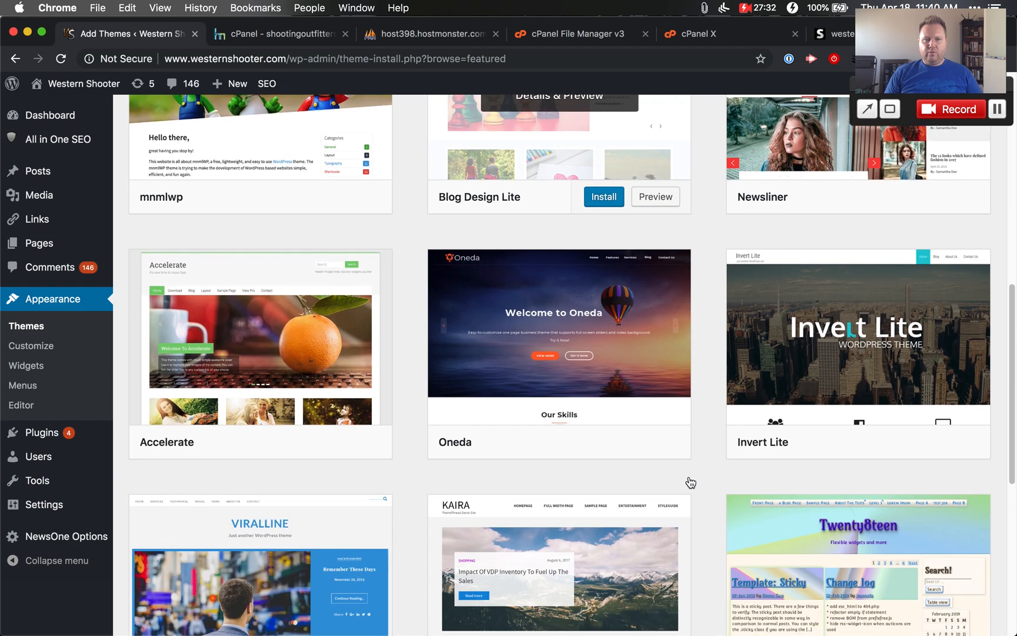
{"action": "scroll", "coordinate": [689, 482], "scroll_direction": "up", "scroll_amount": 9}
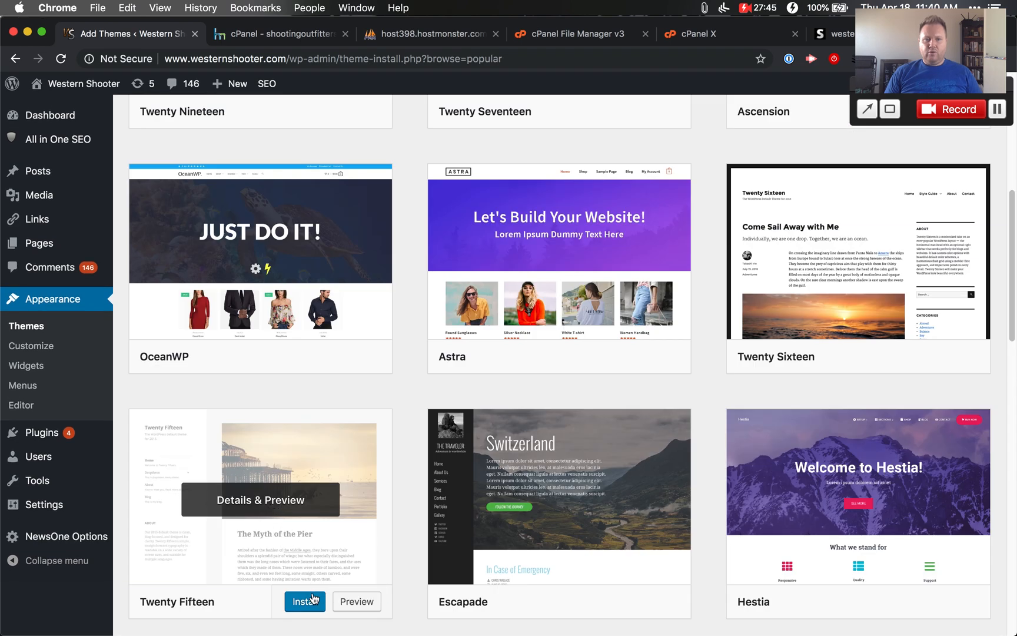
{"action": "left_click", "coordinate": [309, 606]}
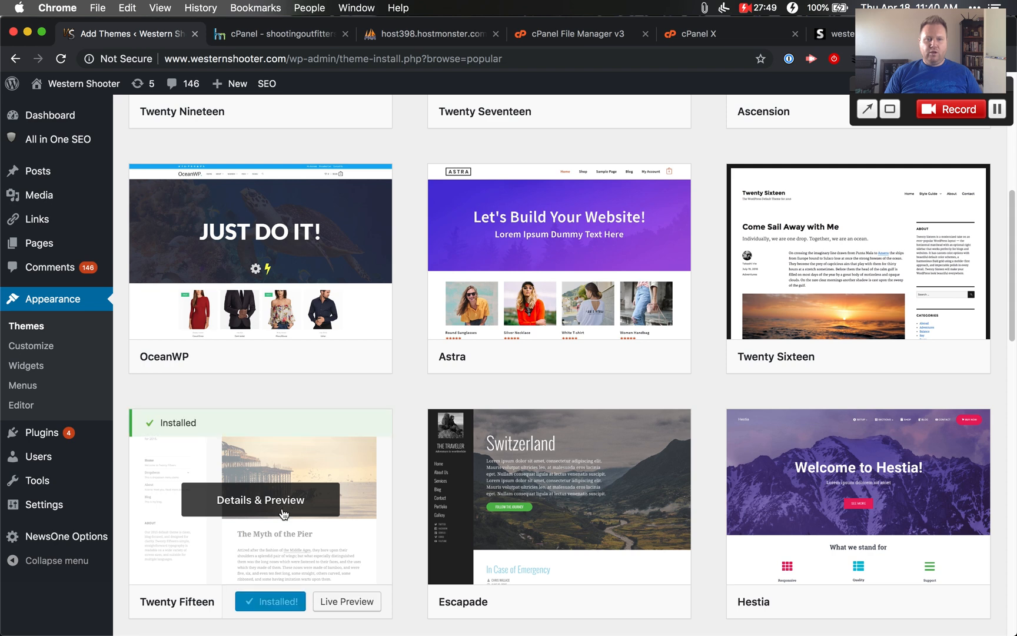
{"action": "left_click", "coordinate": [275, 599]}
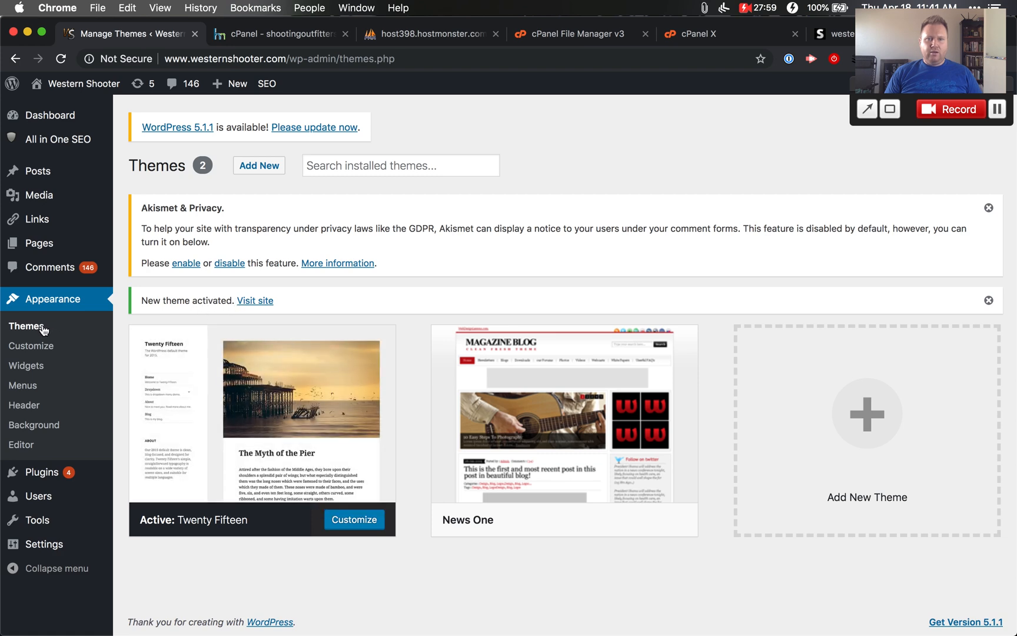
Step: Delete the News One theme, leaving Twenty Fifteen as the sole active theme
{"action": "left_click", "coordinate": [602, 415]}
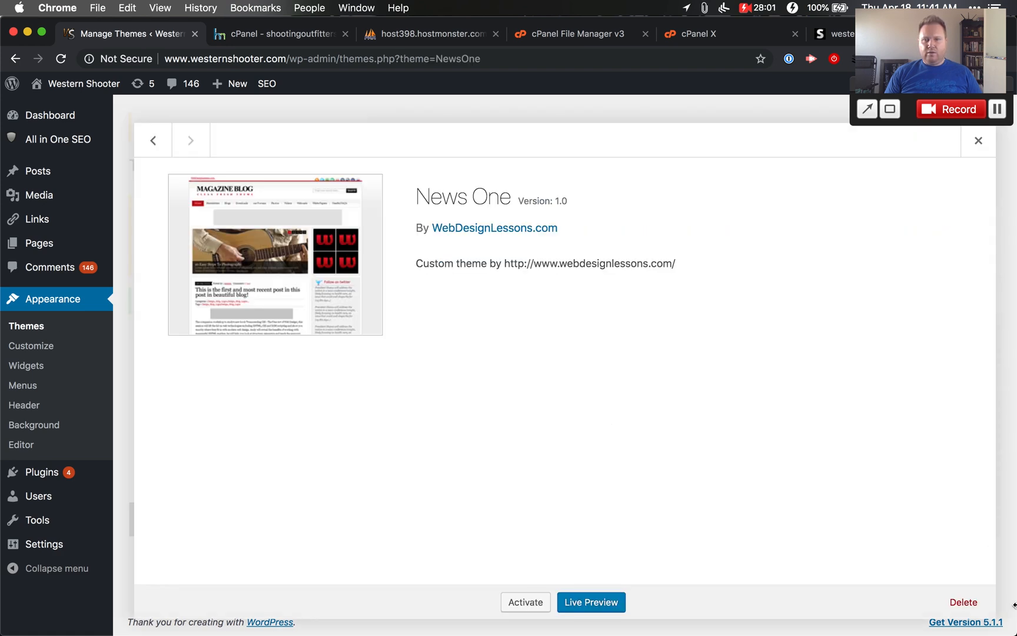
{"action": "left_click", "coordinate": [964, 602]}
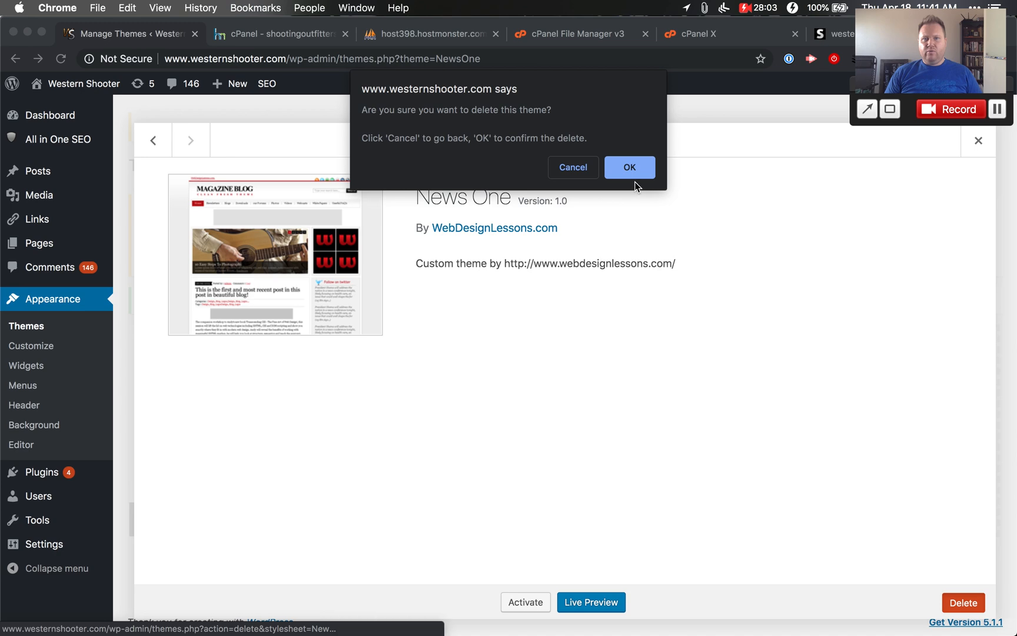
{"action": "left_click", "coordinate": [635, 176]}
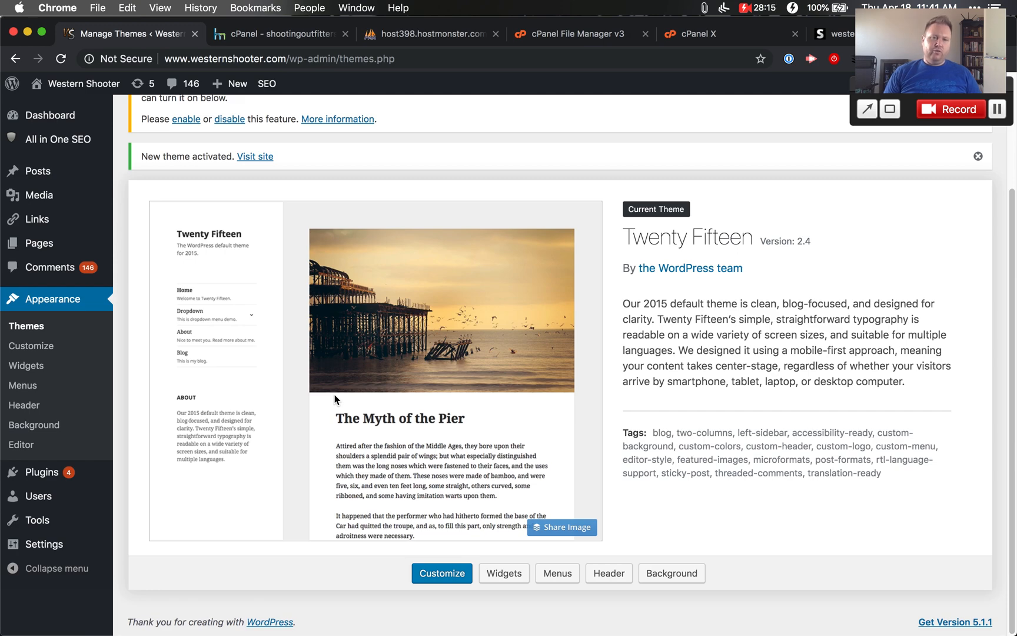
{"action": "scroll", "coordinate": [339, 377], "scroll_direction": "up", "scroll_amount": 3}
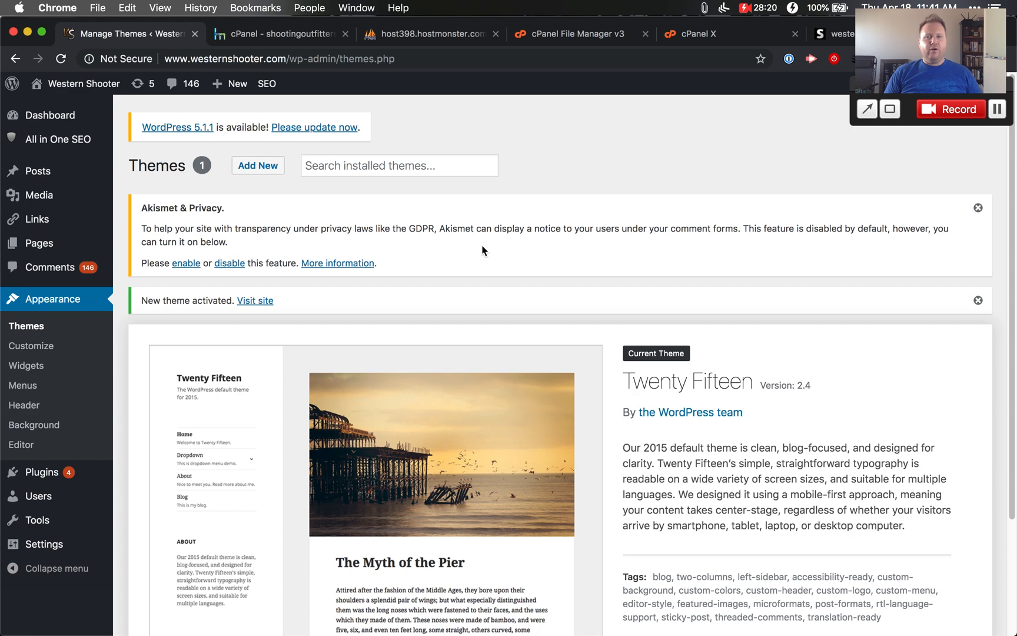
{"action": "scroll", "coordinate": [396, 312], "scroll_direction": "down", "scroll_amount": 5}
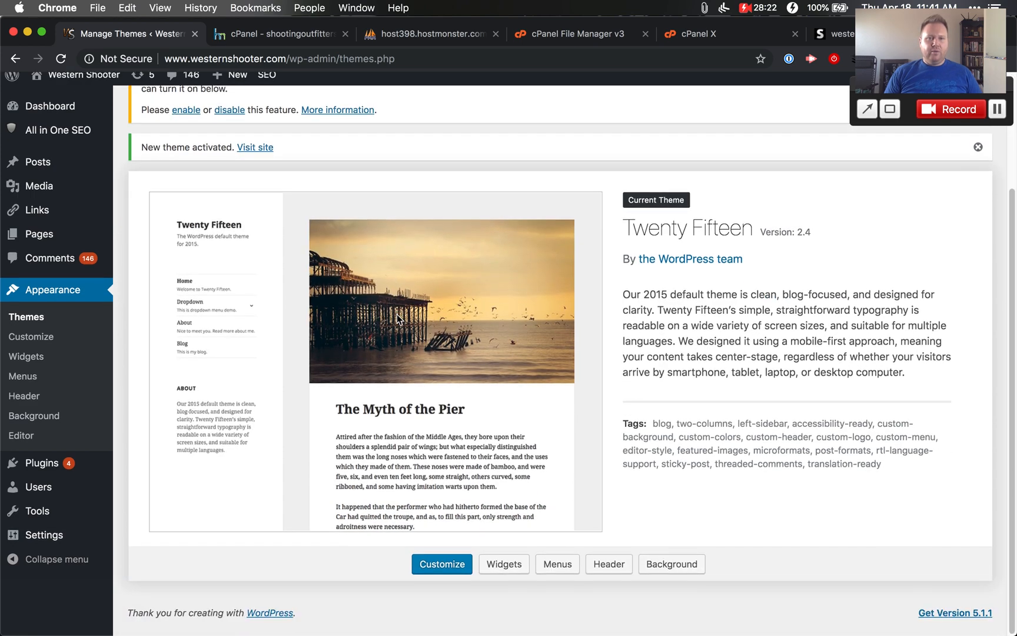
{"action": "scroll", "coordinate": [397, 314], "scroll_direction": "up", "scroll_amount": 5}
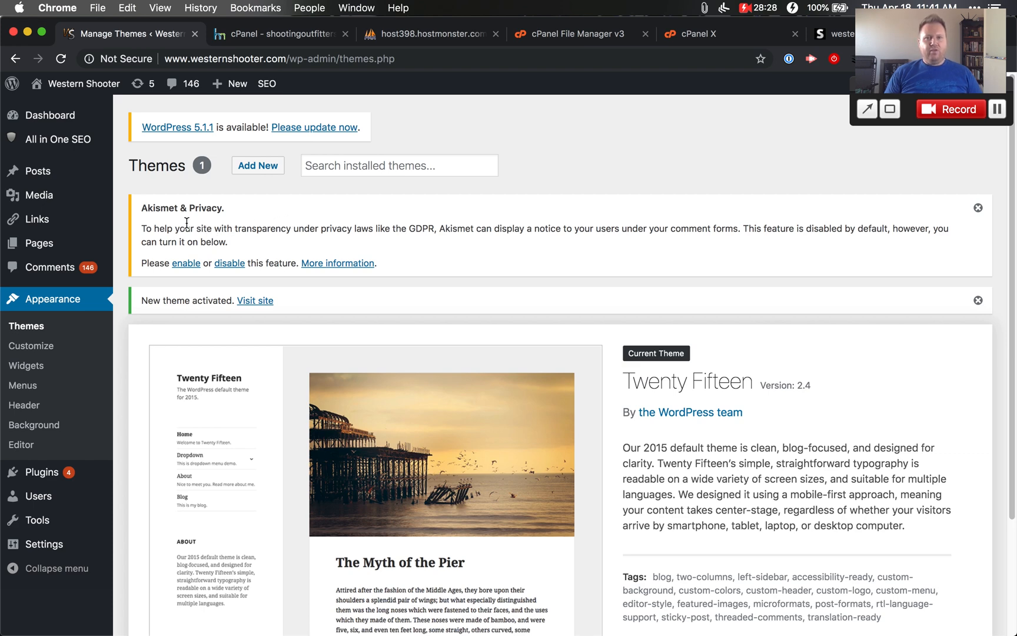
Step: Review the available updates, then bring up the Installed Plugins list
{"action": "left_click", "coordinate": [142, 83]}
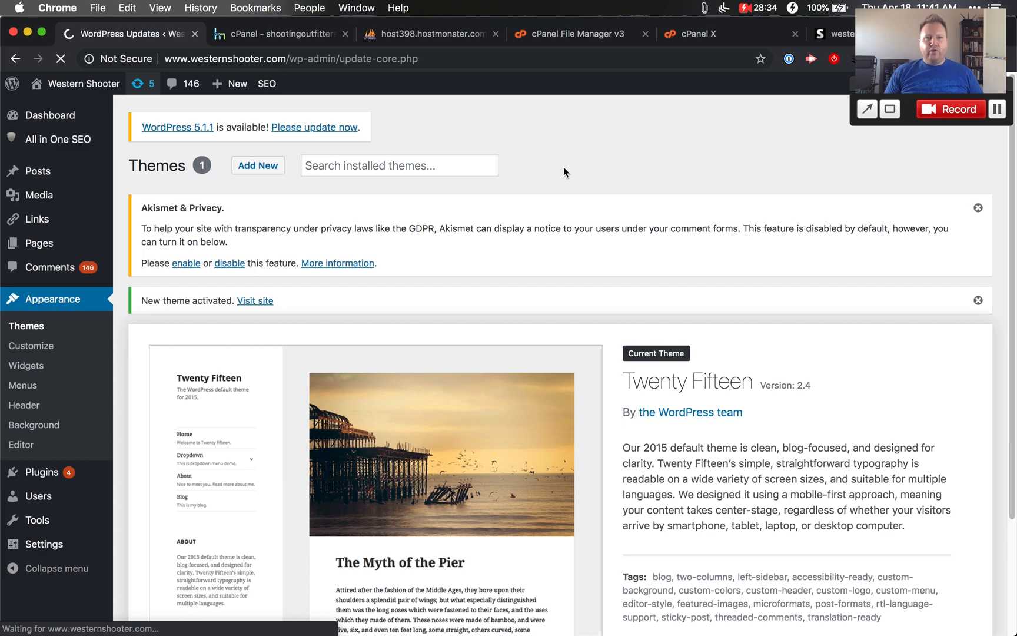
{"action": "scroll", "coordinate": [504, 370], "scroll_direction": "down", "scroll_amount": 6}
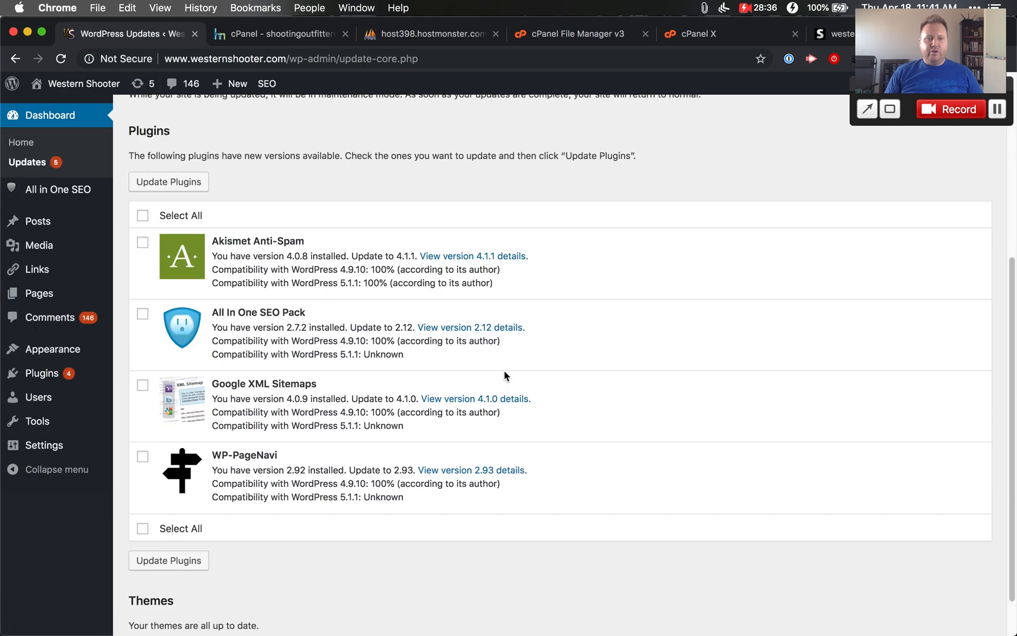
{"action": "scroll", "coordinate": [504, 370], "scroll_direction": "up", "scroll_amount": 3}
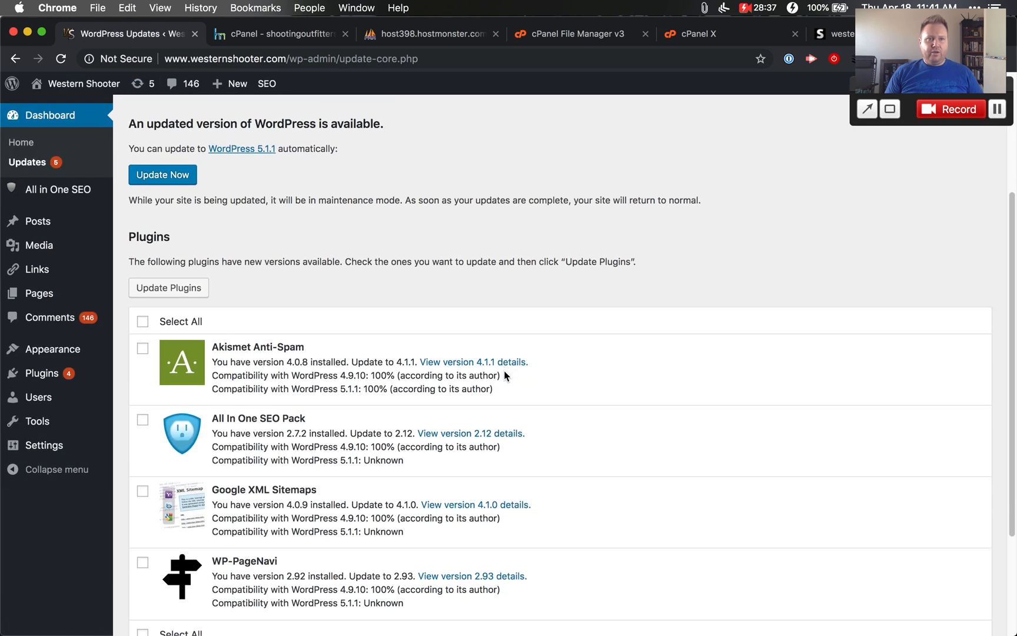
{"action": "scroll", "coordinate": [504, 371], "scroll_direction": "down", "scroll_amount": 2}
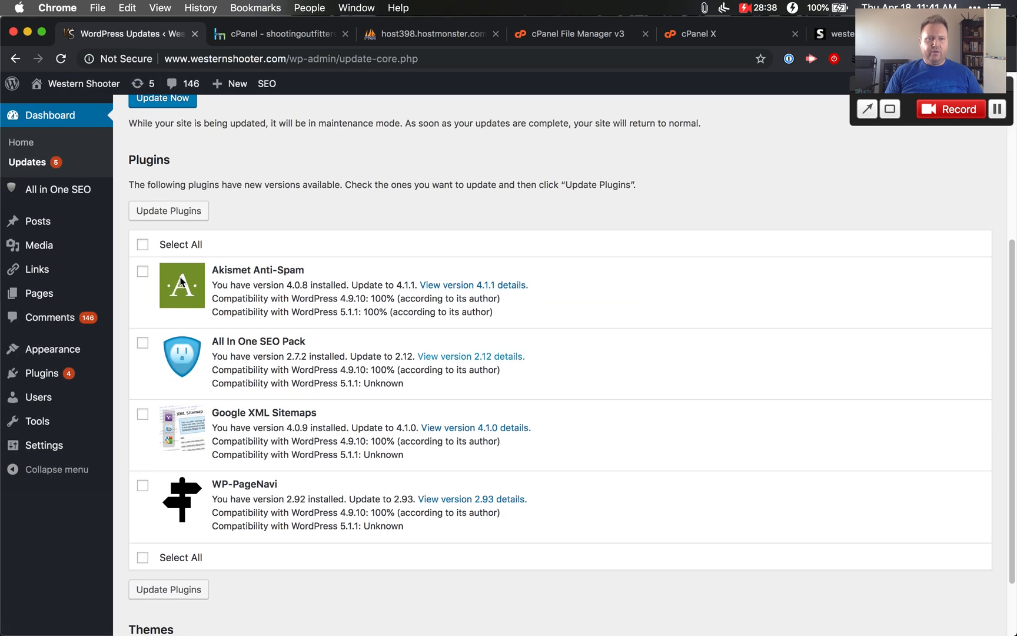
{"action": "left_click", "coordinate": [45, 375]}
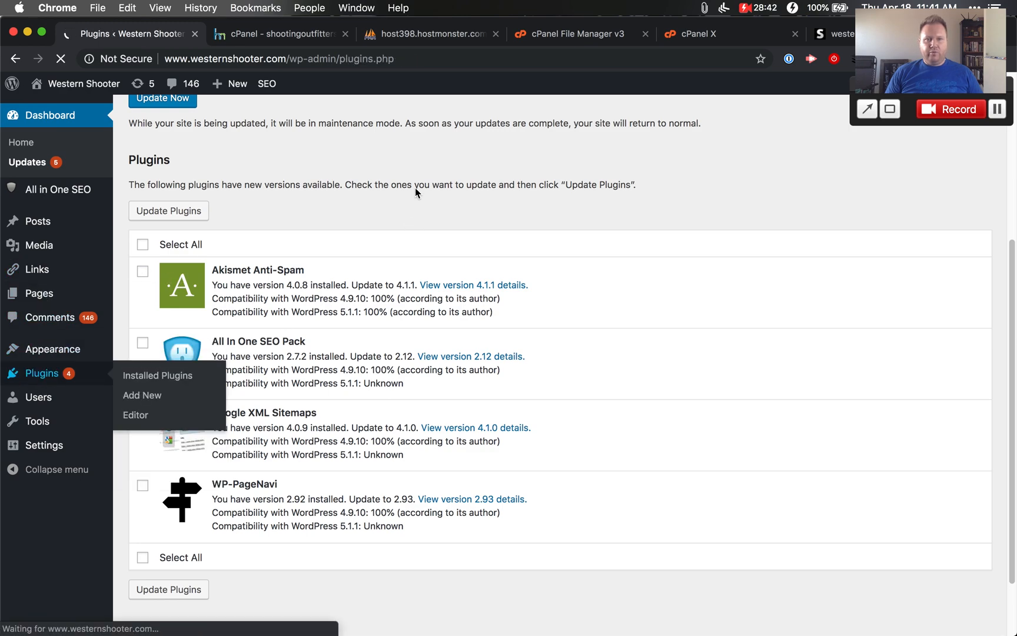
{"action": "scroll", "coordinate": [413, 351], "scroll_direction": "down", "scroll_amount": 4}
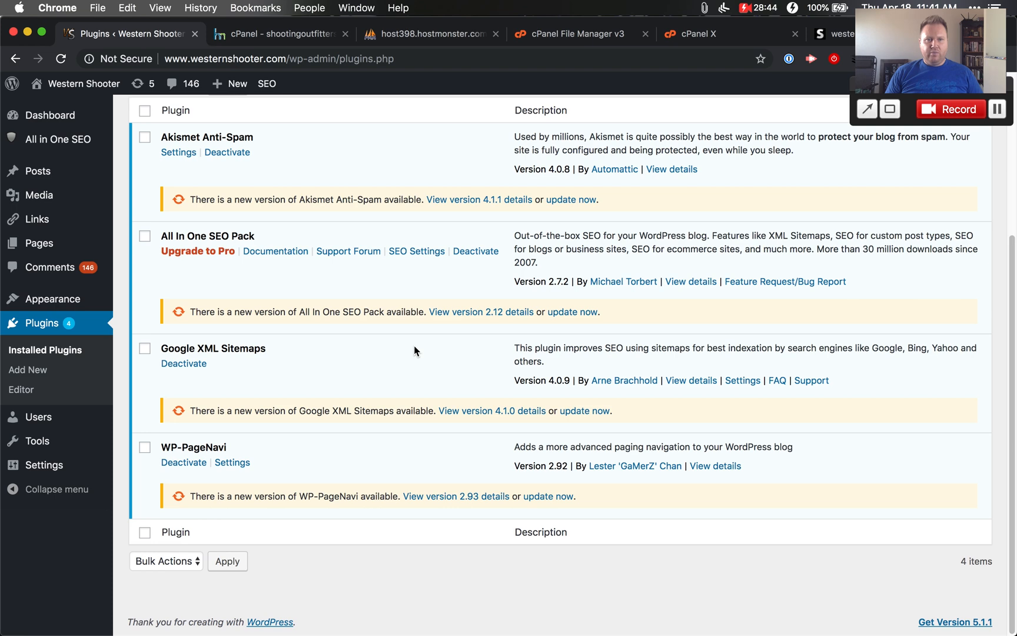
{"action": "scroll", "coordinate": [413, 351], "scroll_direction": "up", "scroll_amount": 3}
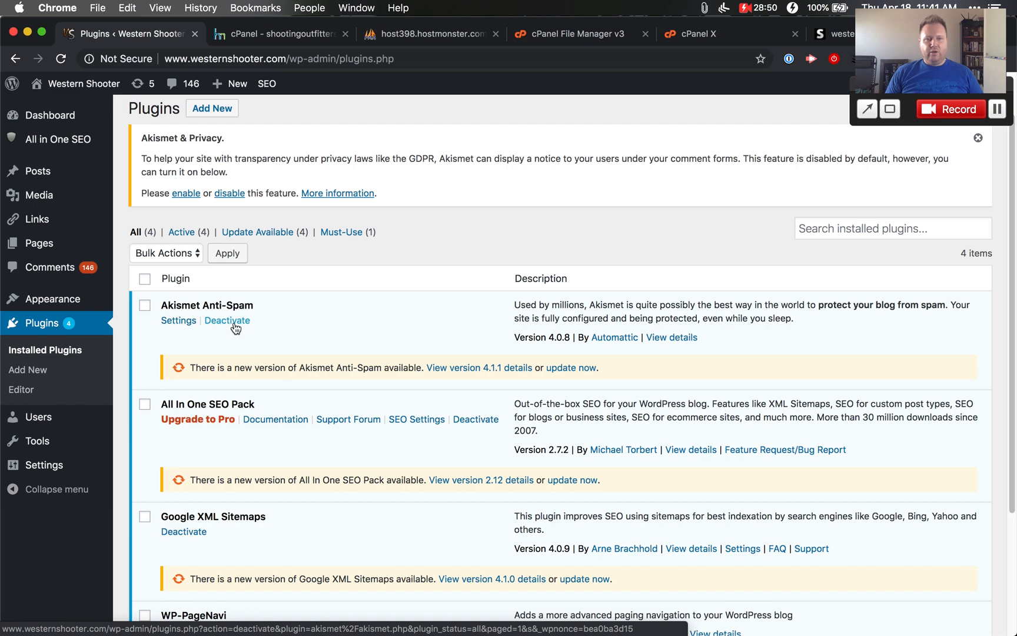
{"action": "scroll", "coordinate": [340, 435], "scroll_direction": "down", "scroll_amount": 3}
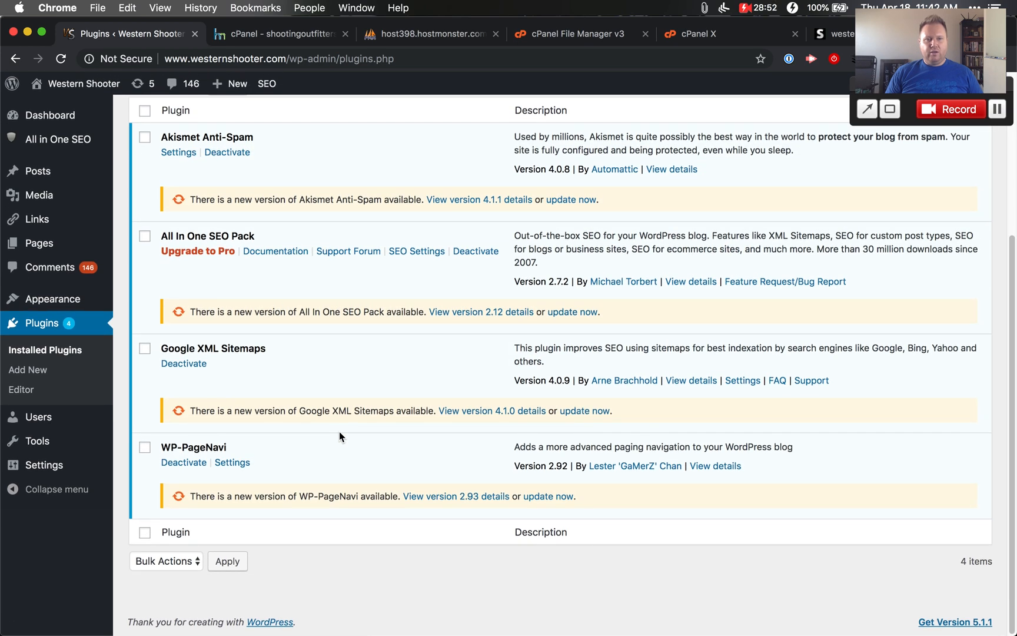
{"action": "scroll", "coordinate": [340, 435], "scroll_direction": "up", "scroll_amount": 5}
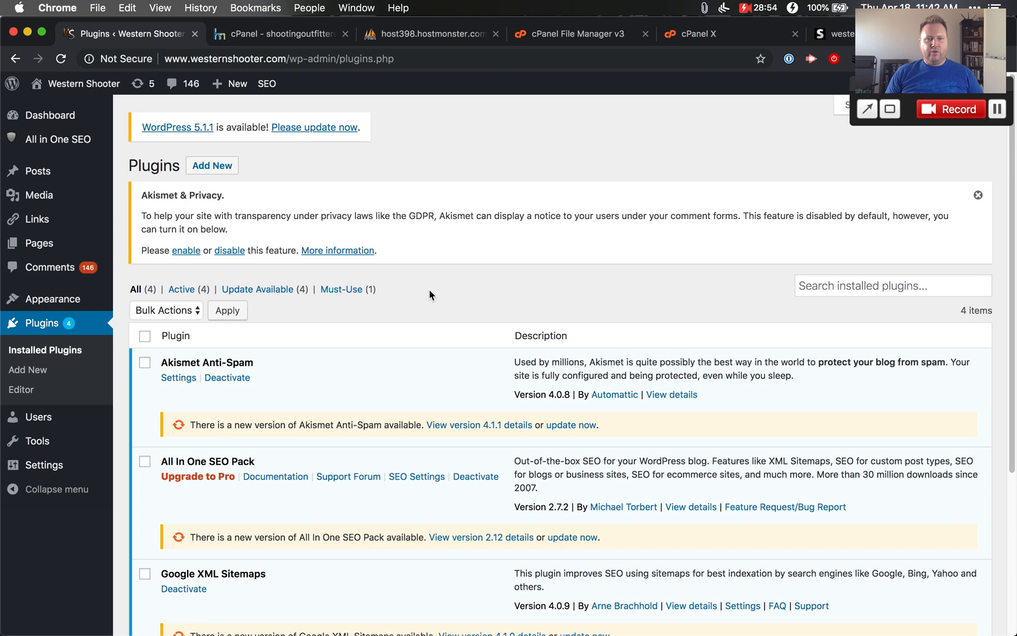
{"action": "scroll", "coordinate": [430, 289], "scroll_direction": "down", "scroll_amount": 3}
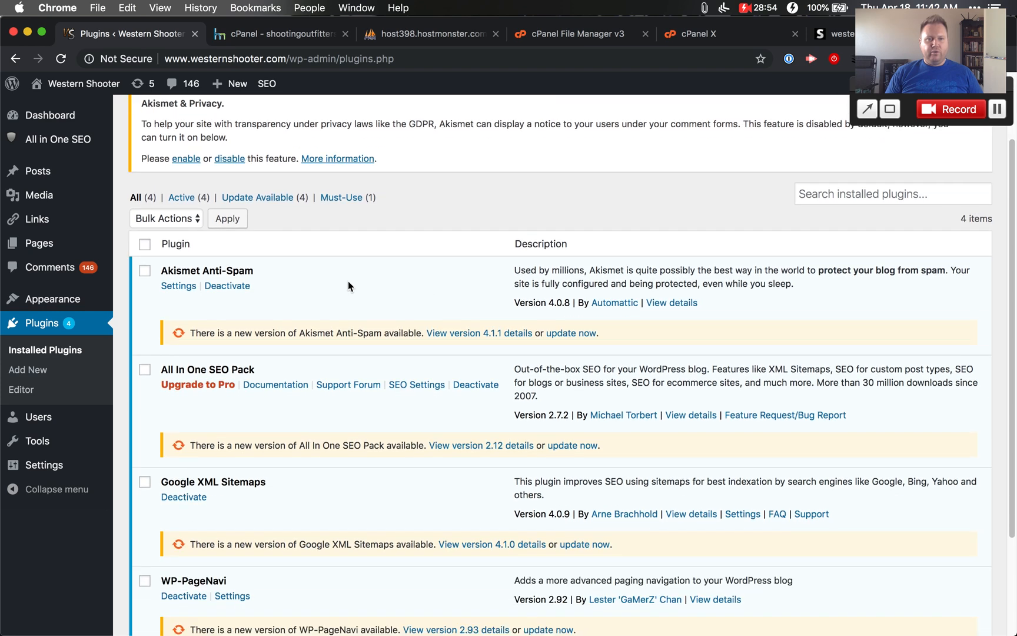
Step: Deactivate Akismet Anti-Spam and delete it along with its data
{"action": "left_click", "coordinate": [227, 289]}
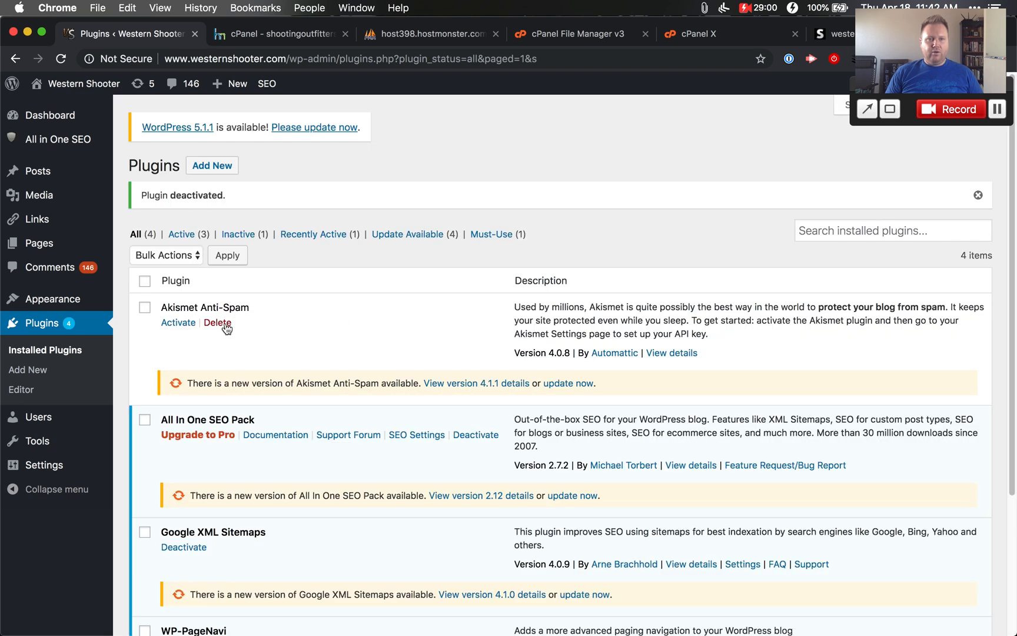
{"action": "left_click", "coordinate": [223, 324]}
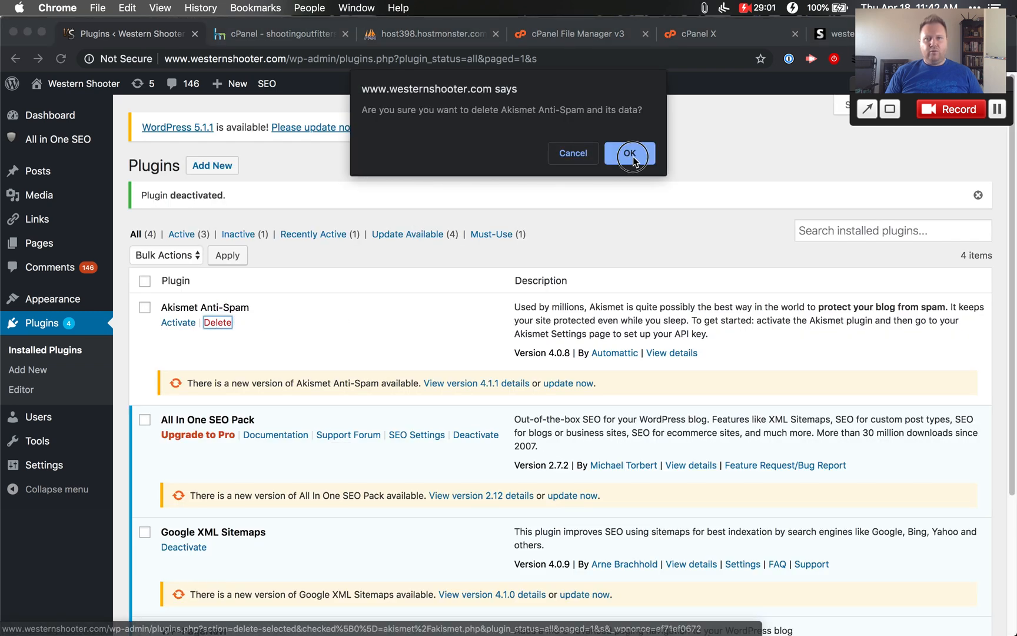
{"action": "left_click", "coordinate": [630, 154]}
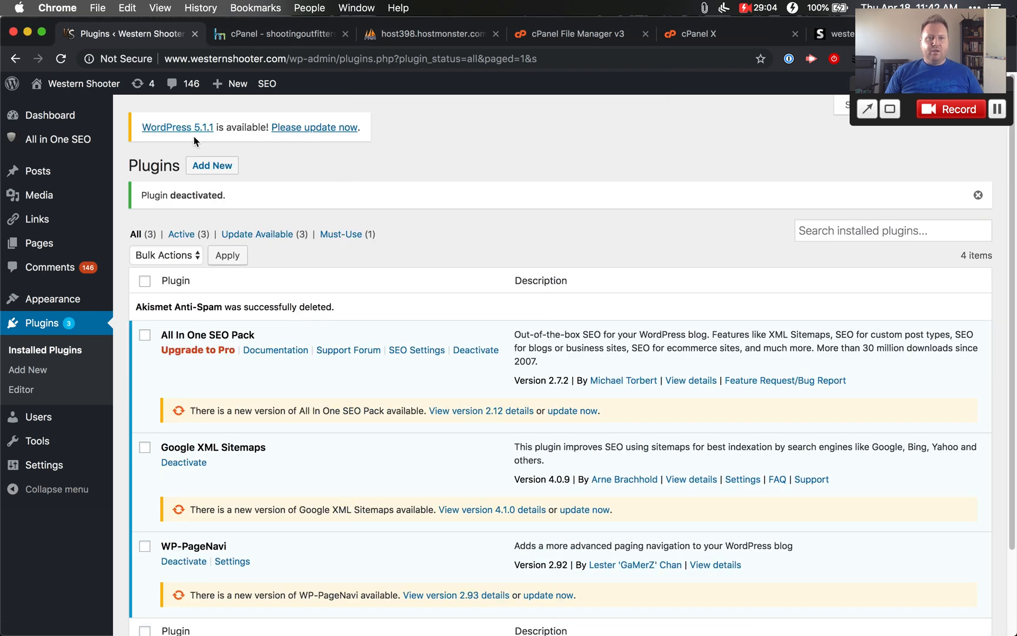
{"action": "left_click", "coordinate": [198, 166]}
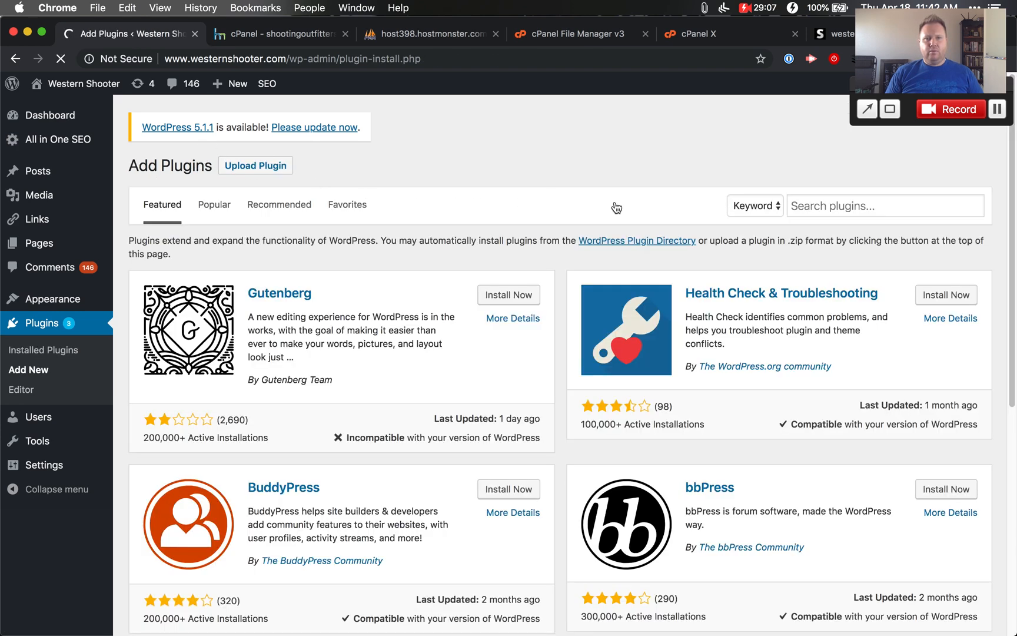
Step: Search plugins for 'akismet', install a fresh copy of Akismet Anti-Spam and activate it
{"action": "left_click", "coordinate": [829, 212]}
{"action": "type", "text": "akis"}
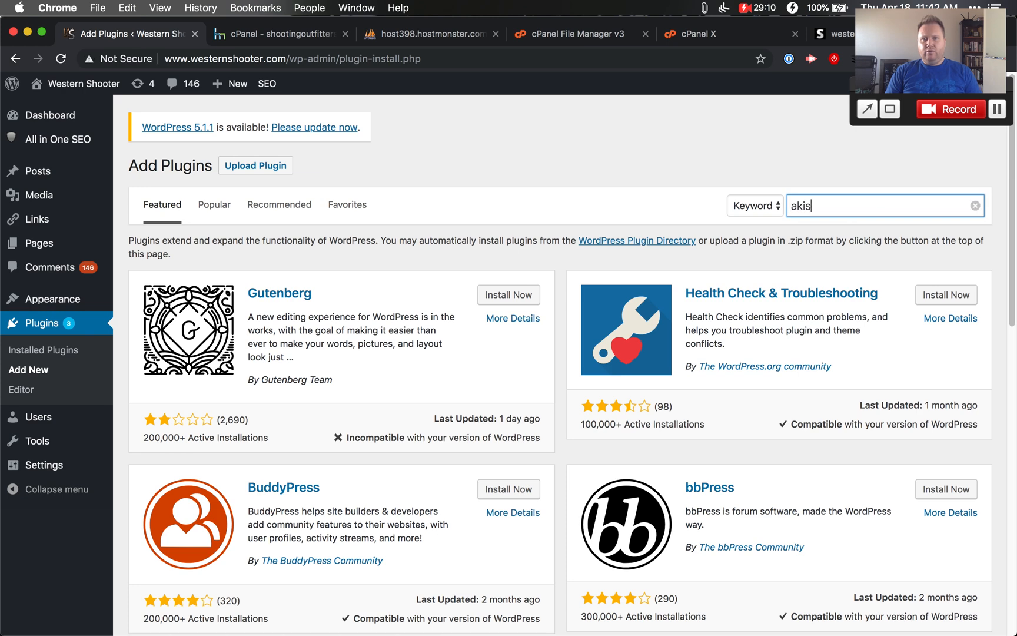
{"action": "type", "text": "met"}
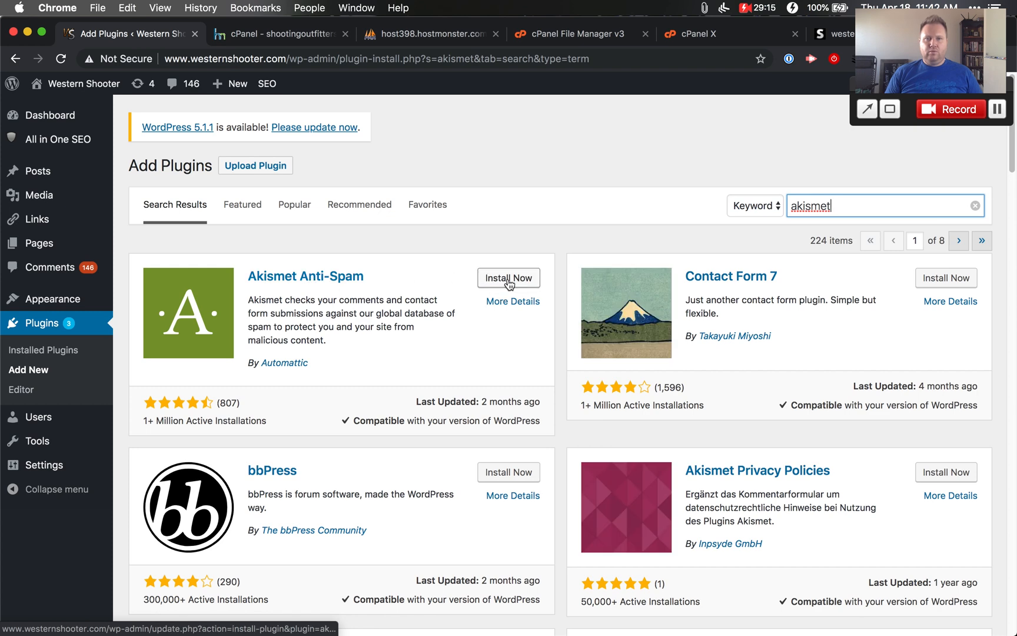
{"action": "left_click", "coordinate": [508, 282]}
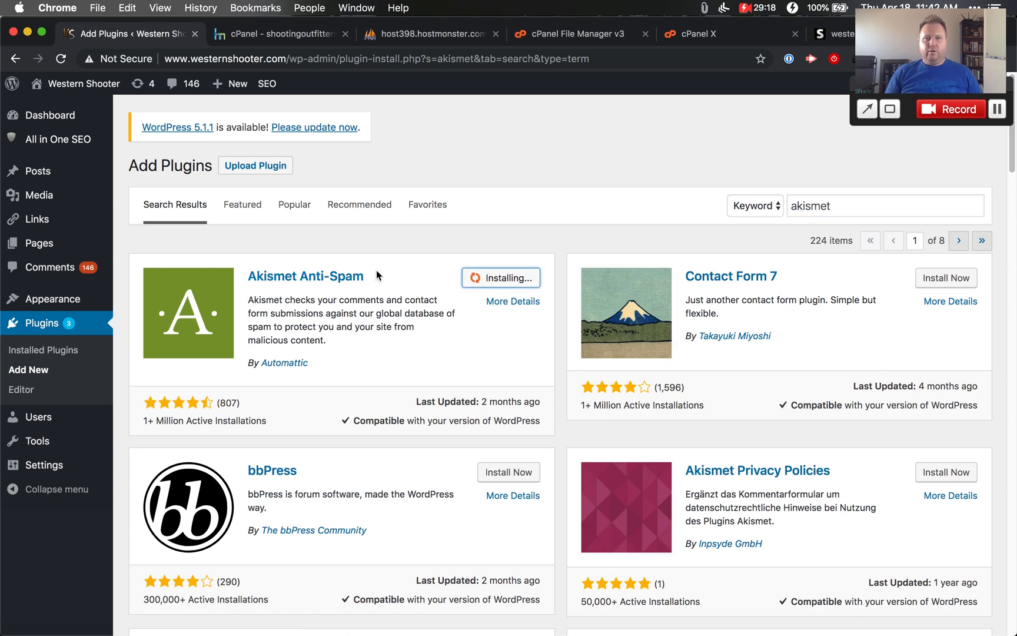
{"action": "left_click", "coordinate": [516, 281]}
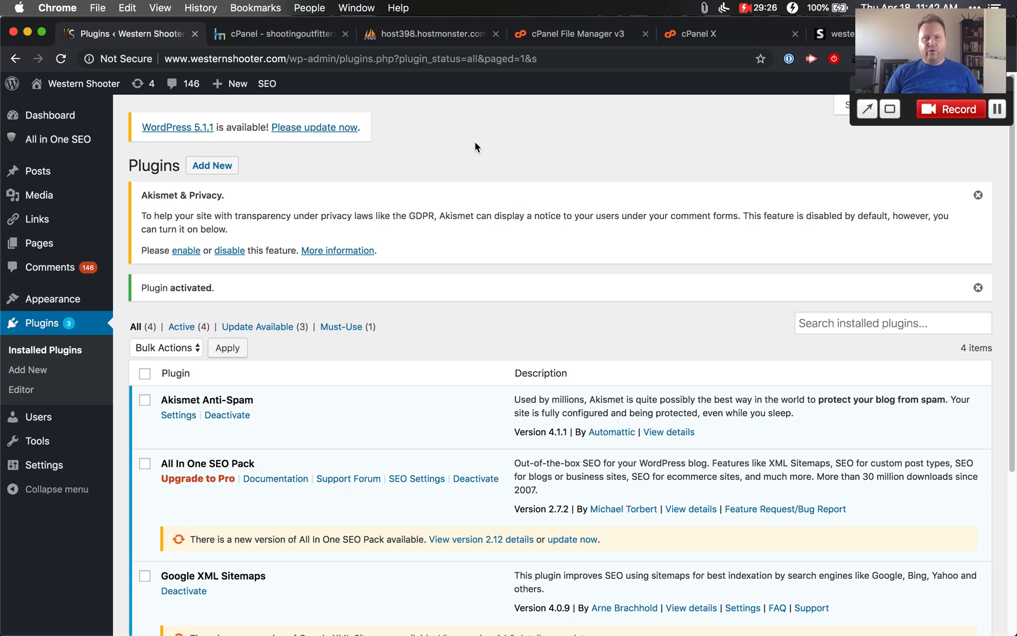
{"action": "scroll", "coordinate": [406, 445], "scroll_direction": "down", "scroll_amount": 5}
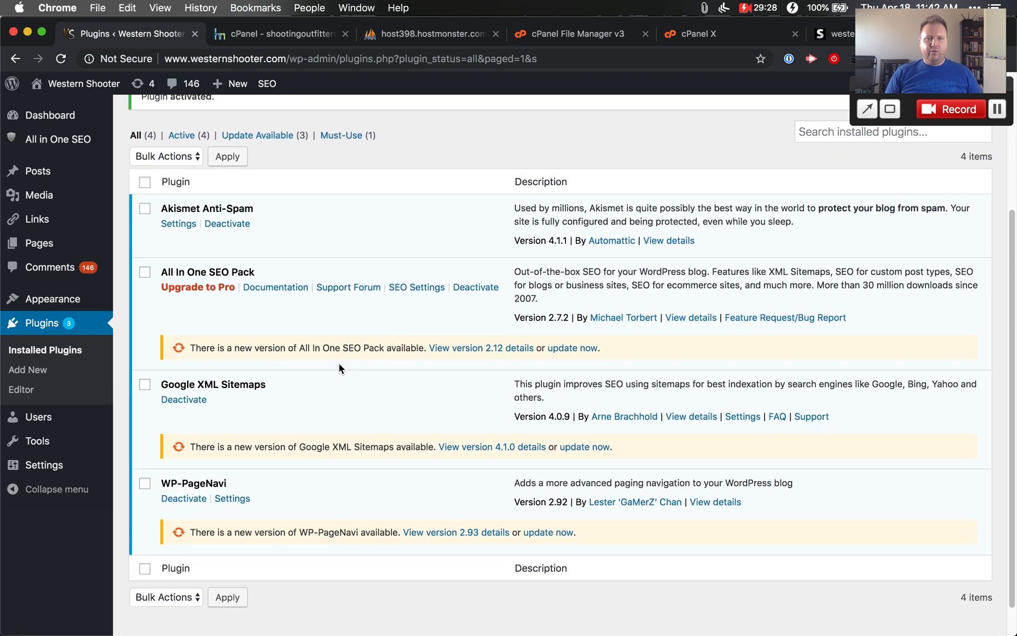
{"action": "scroll", "coordinate": [288, 315], "scroll_direction": "up", "scroll_amount": 4}
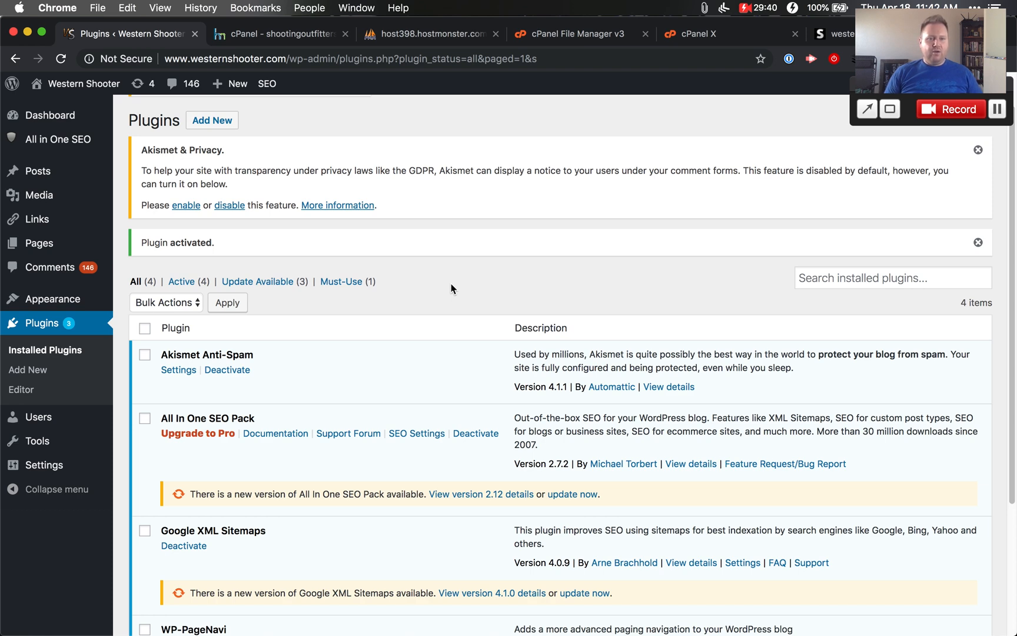
{"action": "scroll", "coordinate": [451, 288], "scroll_direction": "down", "scroll_amount": 3}
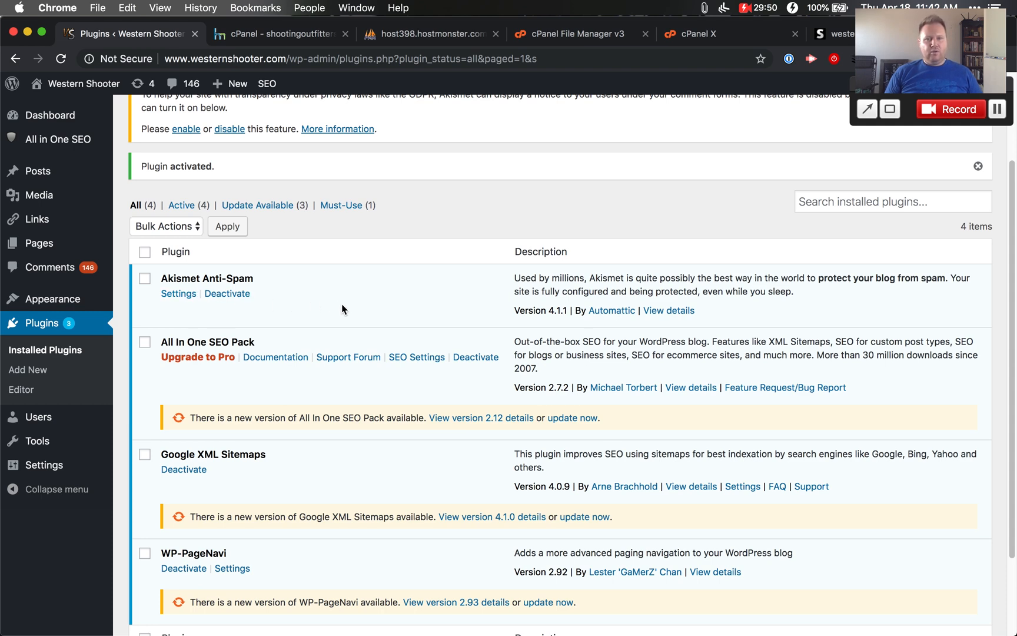
{"action": "scroll", "coordinate": [341, 309], "scroll_direction": "down", "scroll_amount": 3}
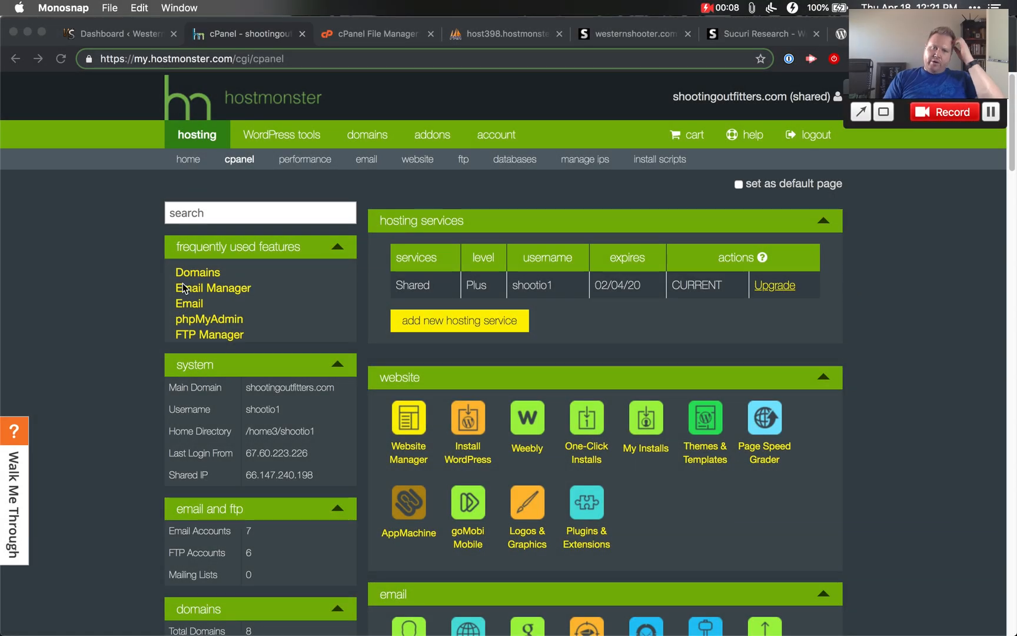
Step: View cPanel's FTP Accounts page, return to cPanel home, and show all windows with Mission Control
{"action": "left_click", "coordinate": [460, 199]}
{"action": "left_click", "coordinate": [464, 160]}
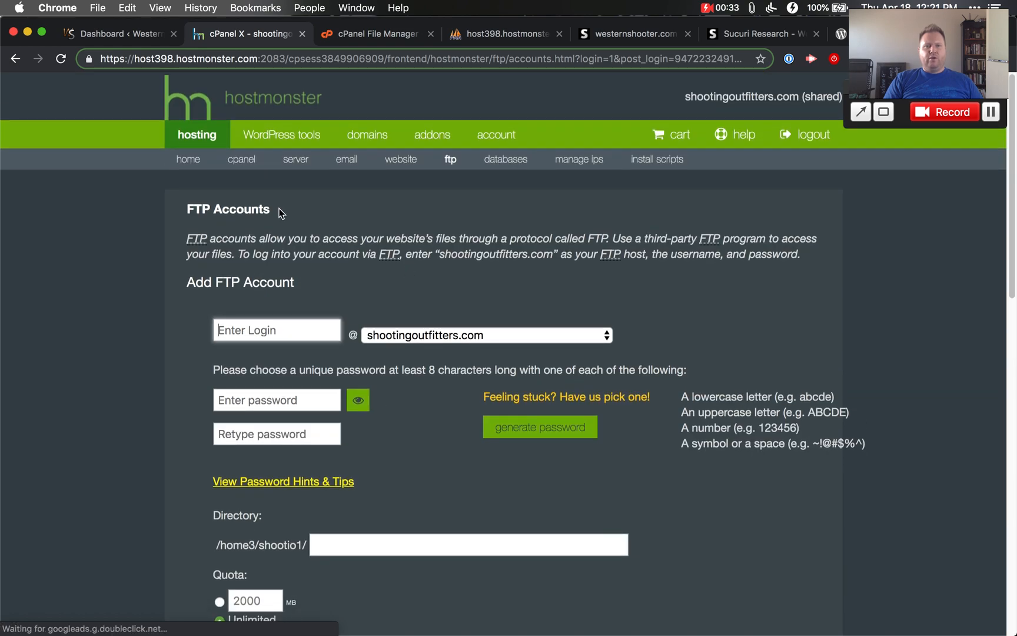
{"action": "left_click", "coordinate": [196, 161]}
{"action": "key", "text": "ctrl+Up"}
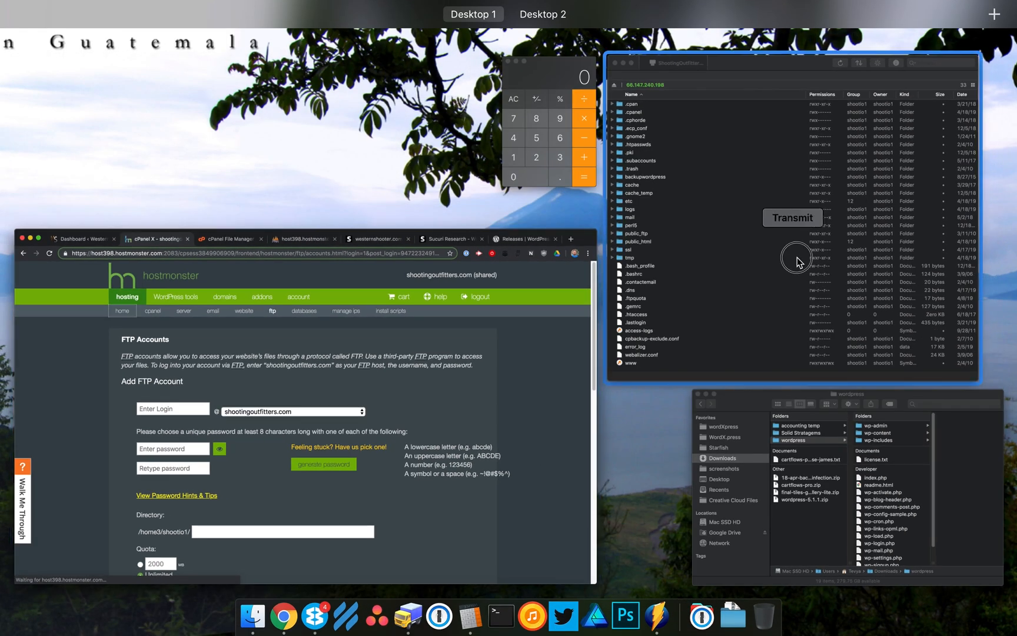
Step: Bring the Transmit FTP window to the front and reposition it on screen
{"action": "left_click", "coordinate": [794, 257]}
{"action": "left_click_drag", "start_coordinate": [694, 89], "coordinate": [551, 65]}
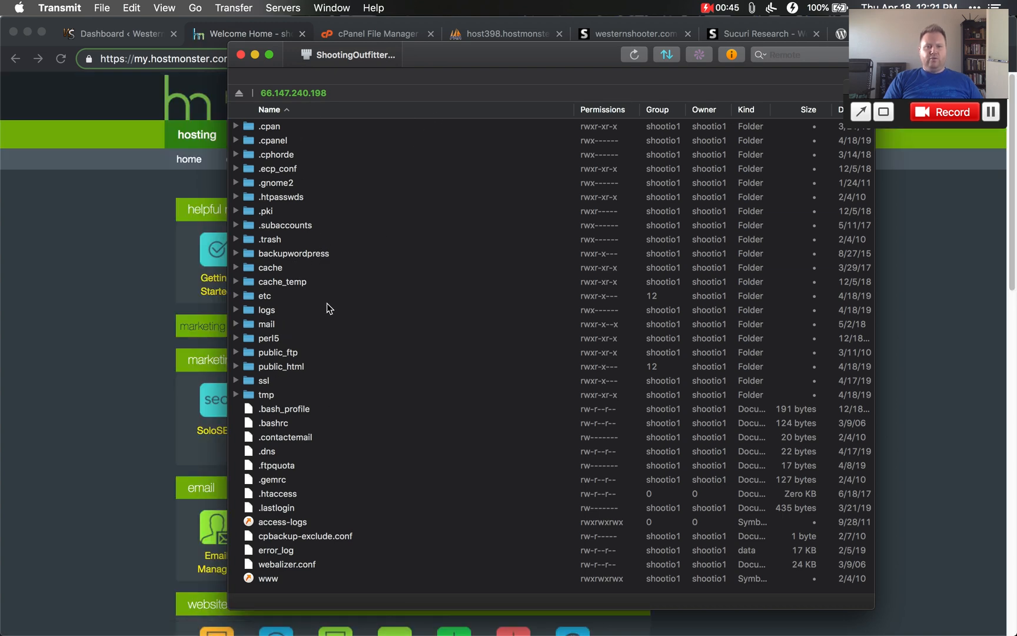
{"action": "scroll", "coordinate": [328, 304], "scroll_direction": "down", "scroll_amount": 1}
{"action": "left_click_drag", "start_coordinate": [465, 62], "coordinate": [489, 63]}
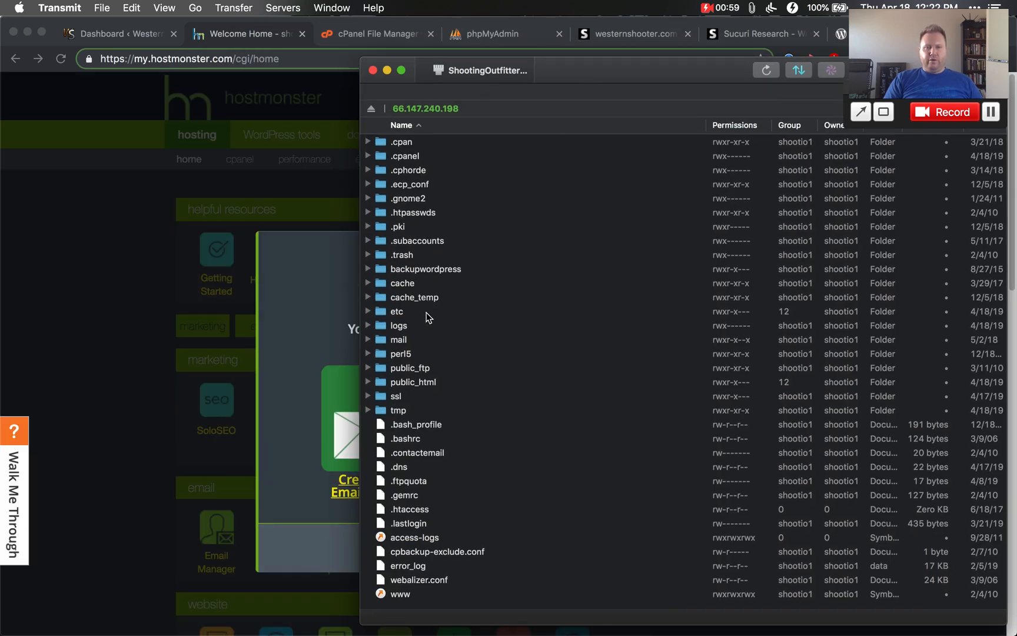
Step: In public_html, inspect the .htaccess files and 00300wm, then open the 000westernshooter folder
{"action": "double_click", "coordinate": [413, 382]}
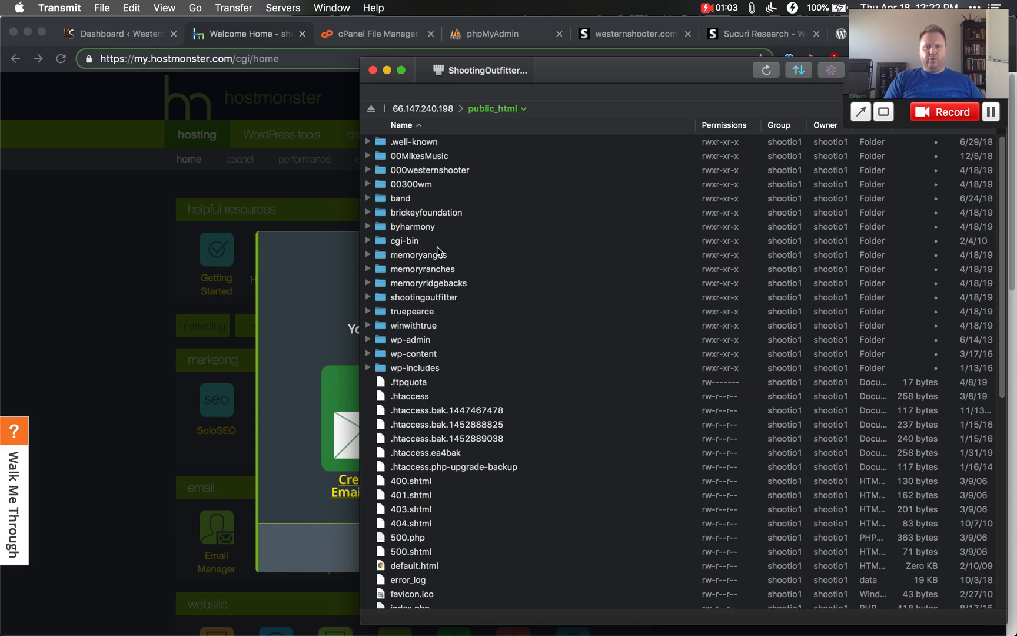
{"action": "scroll", "coordinate": [442, 403], "scroll_direction": "down", "scroll_amount": 4}
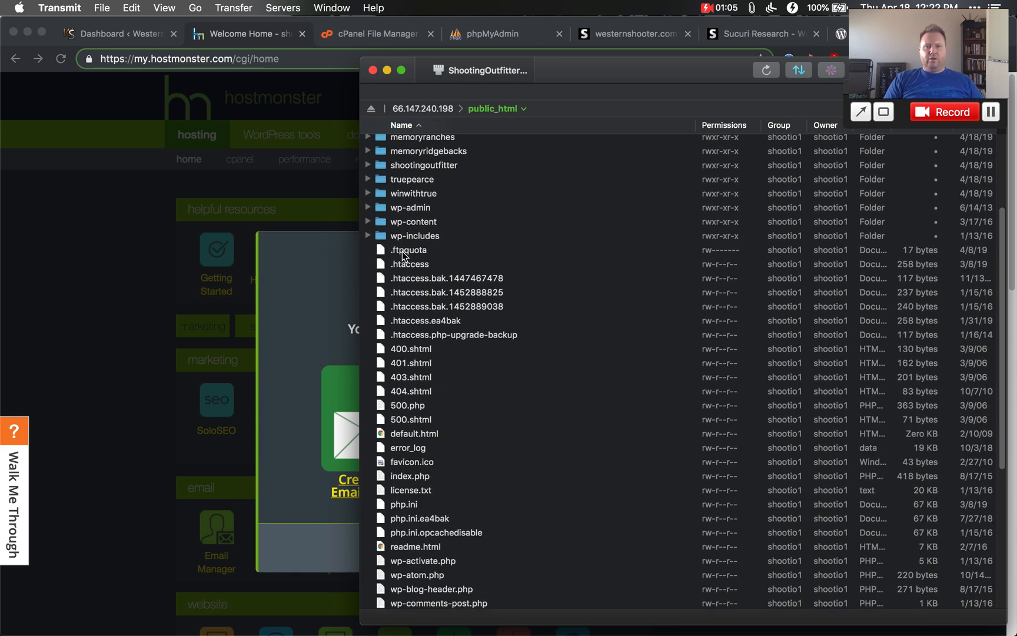
{"action": "left_click", "coordinate": [407, 268]}
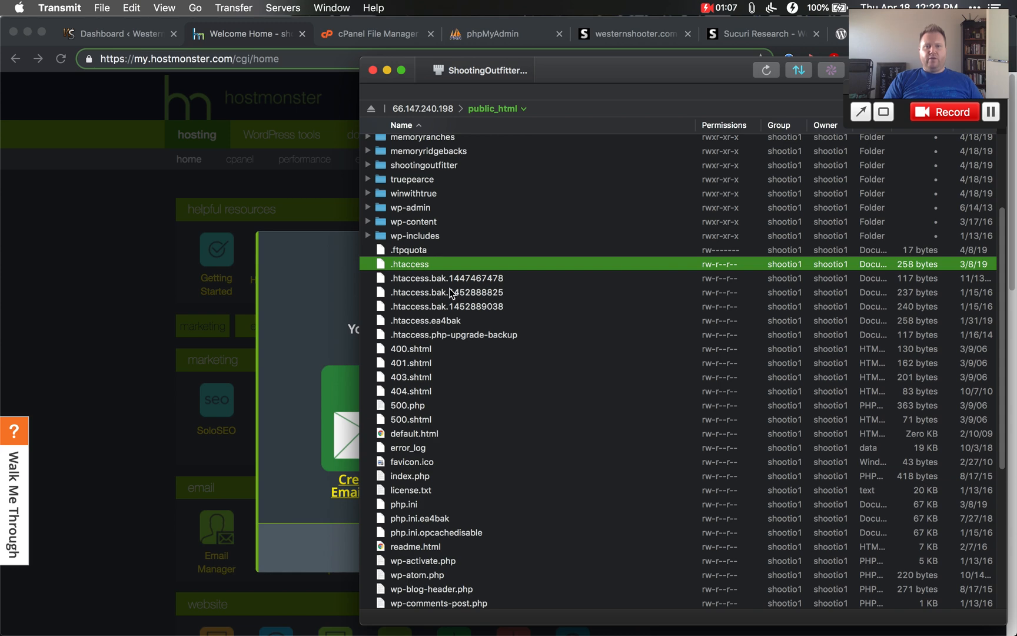
{"action": "left_click", "coordinate": [436, 280]}
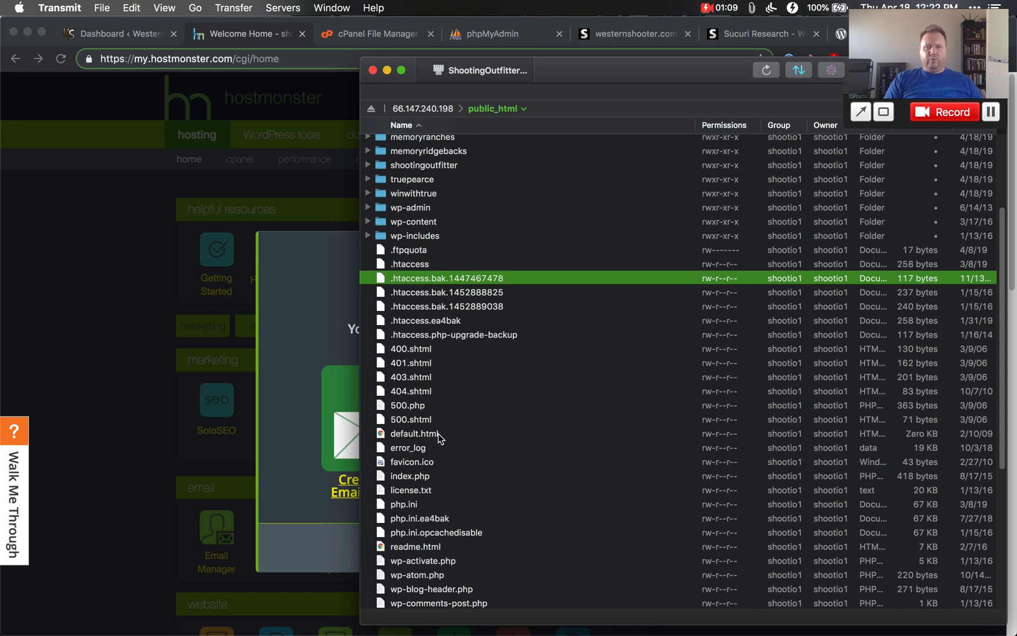
{"action": "scroll", "coordinate": [438, 433], "scroll_direction": "down", "scroll_amount": 5}
{"action": "scroll", "coordinate": [441, 371], "scroll_direction": "up", "scroll_amount": 10}
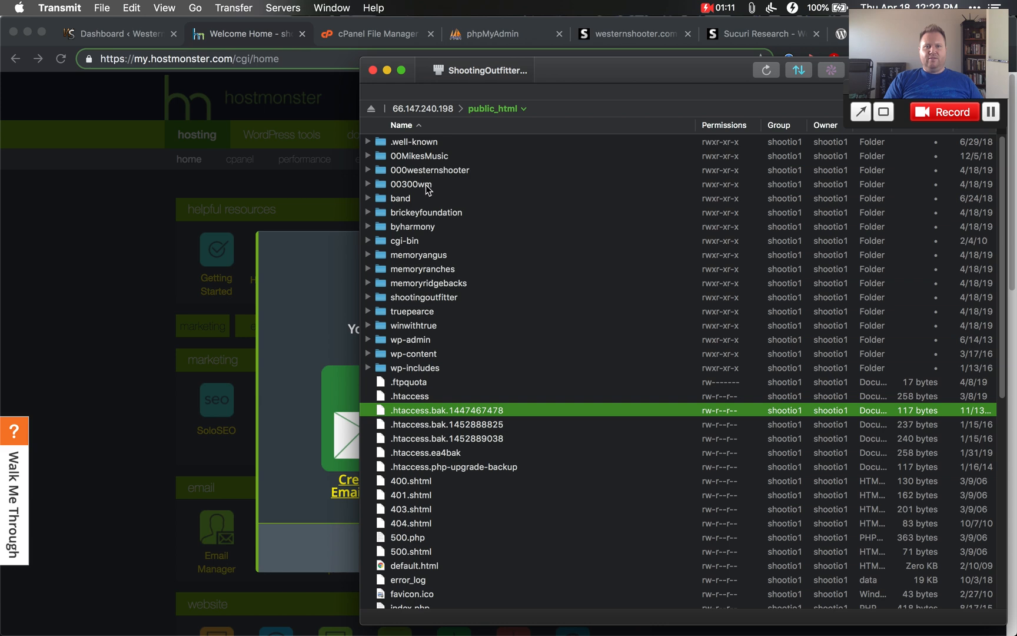
{"action": "double_click", "coordinate": [425, 185]}
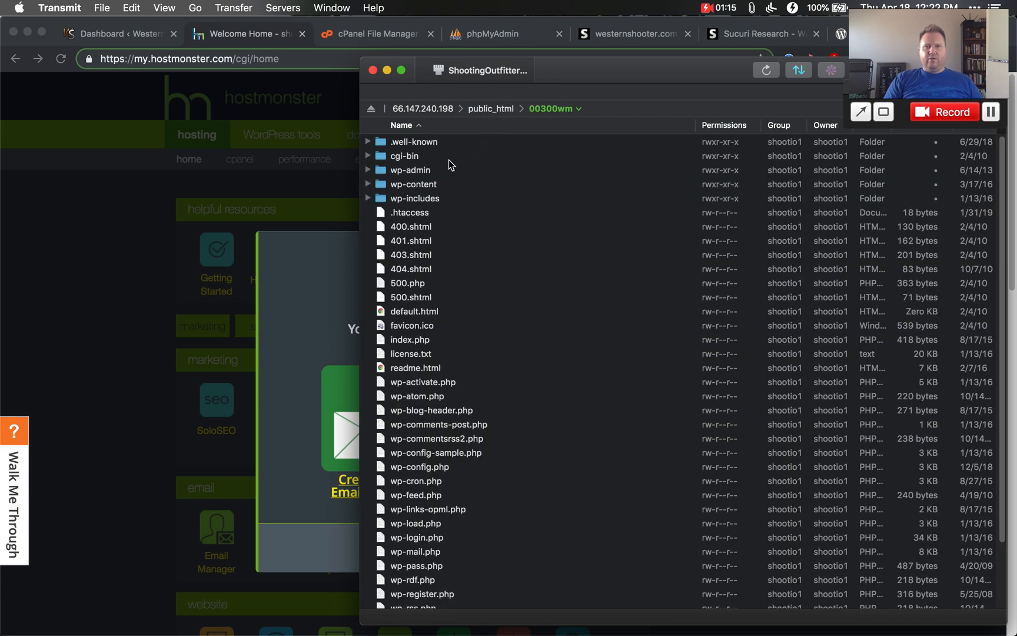
{"action": "left_click", "coordinate": [491, 109]}
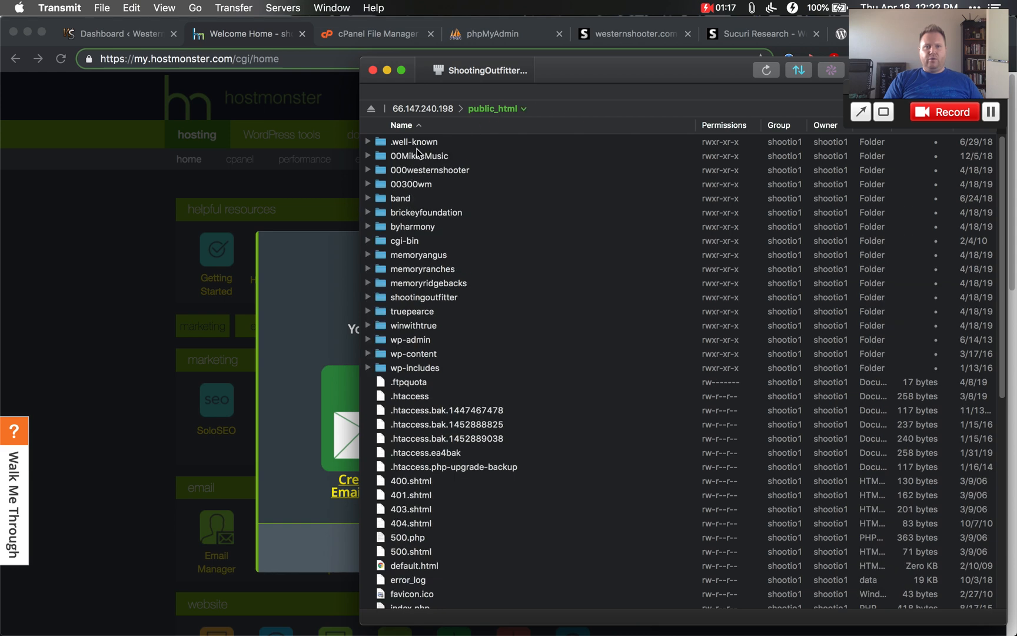
{"action": "double_click", "coordinate": [412, 172]}
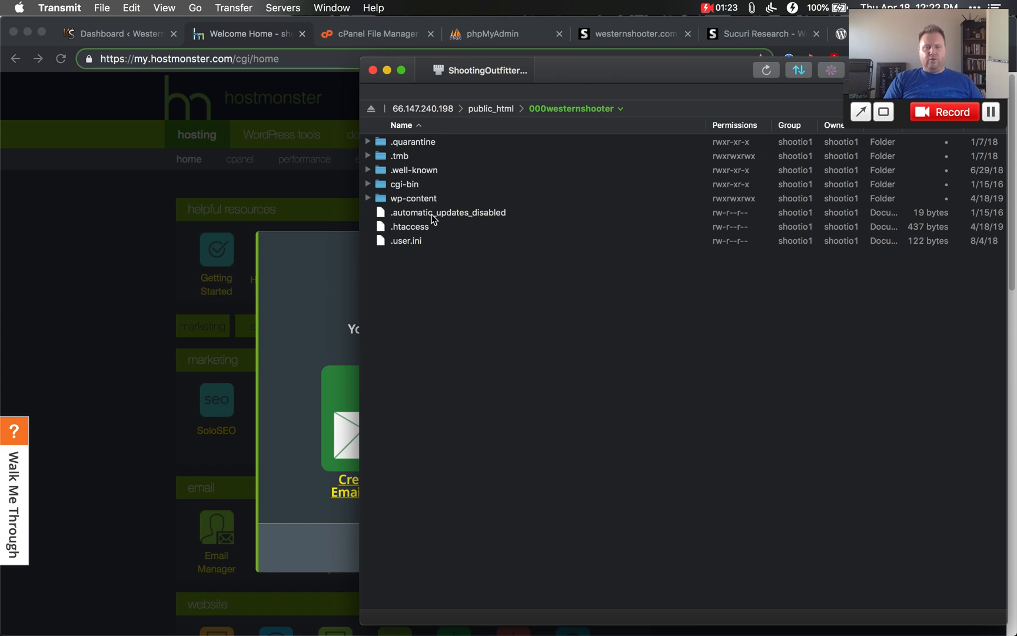
Step: Inspect .user.ini's Wordfence WAF auto_prepend_file rule in Transmit's editor, then delete the file
{"action": "left_click", "coordinate": [131, 8]}
{"action": "mouse_move", "coordinate": [164, 8]}
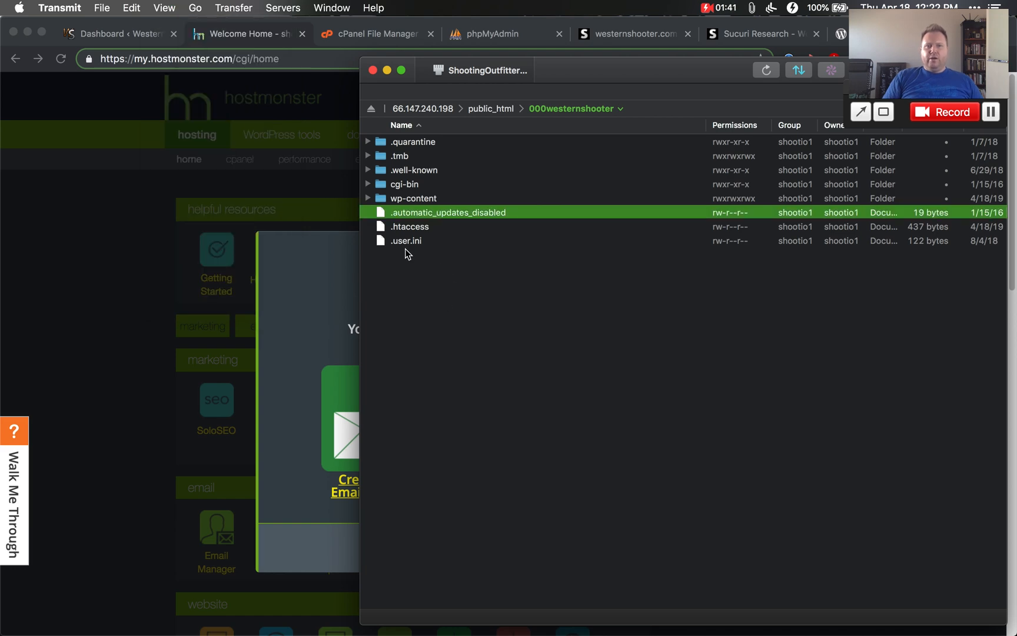
{"action": "left_click", "coordinate": [408, 241]}
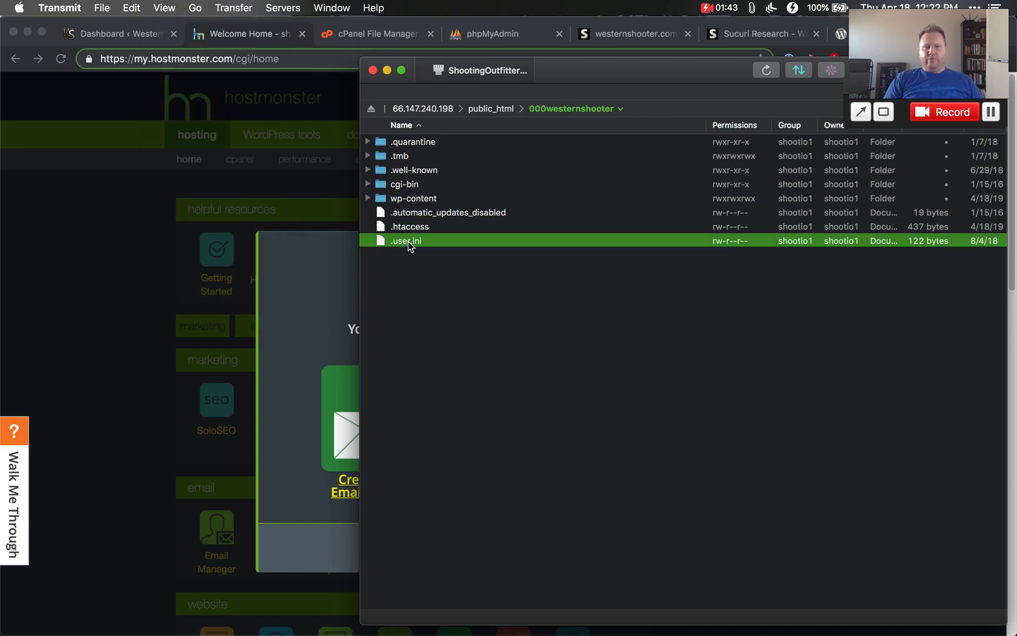
{"action": "right_click", "coordinate": [408, 241]}
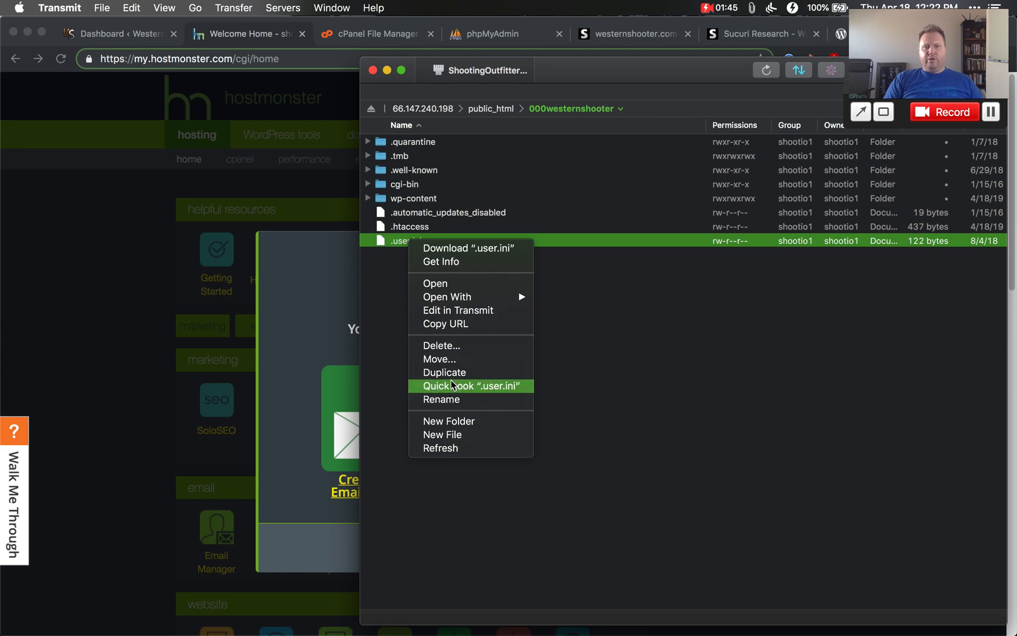
{"action": "left_click", "coordinate": [400, 288]}
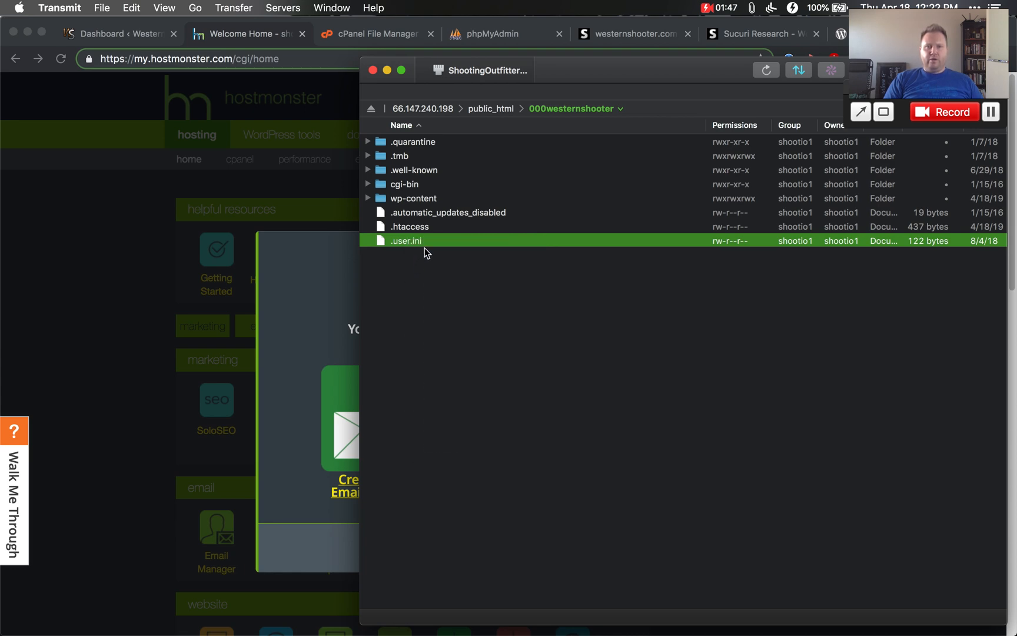
{"action": "right_click", "coordinate": [443, 243]}
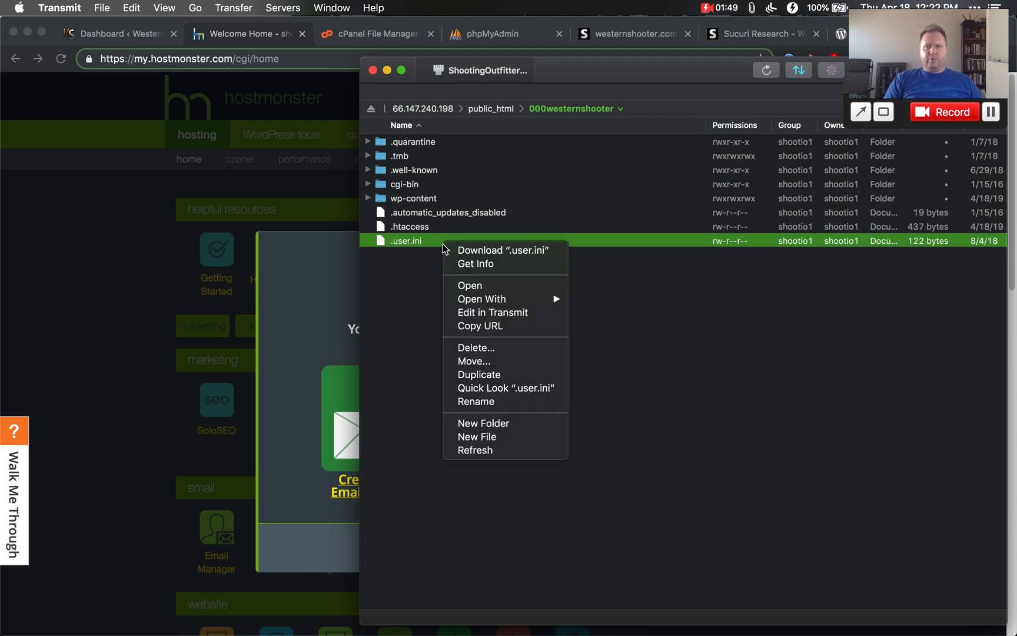
{"action": "left_click", "coordinate": [492, 313]}
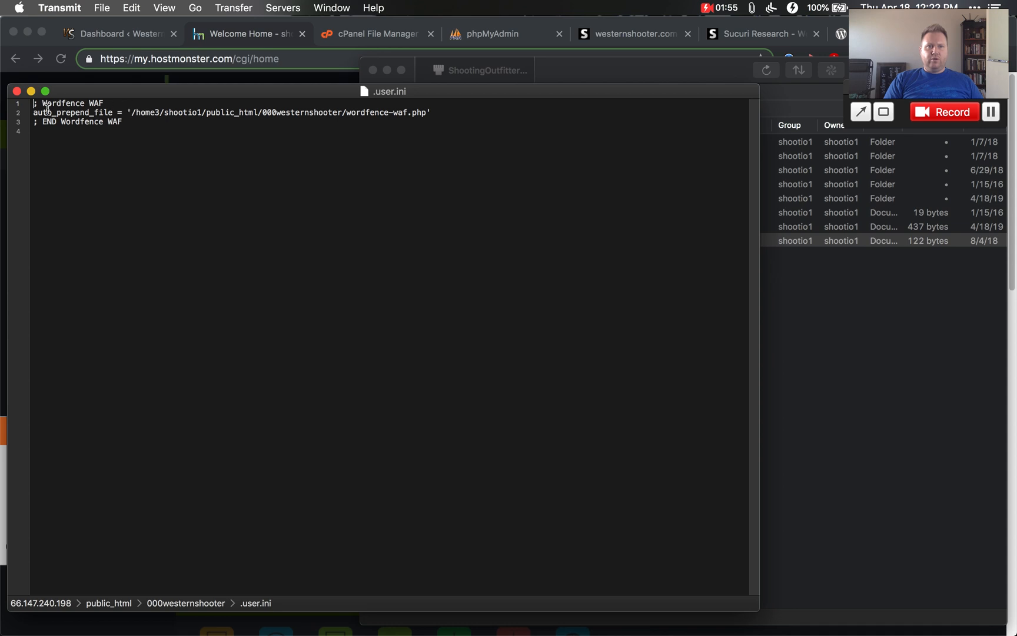
{"action": "left_click", "coordinate": [16, 92]}
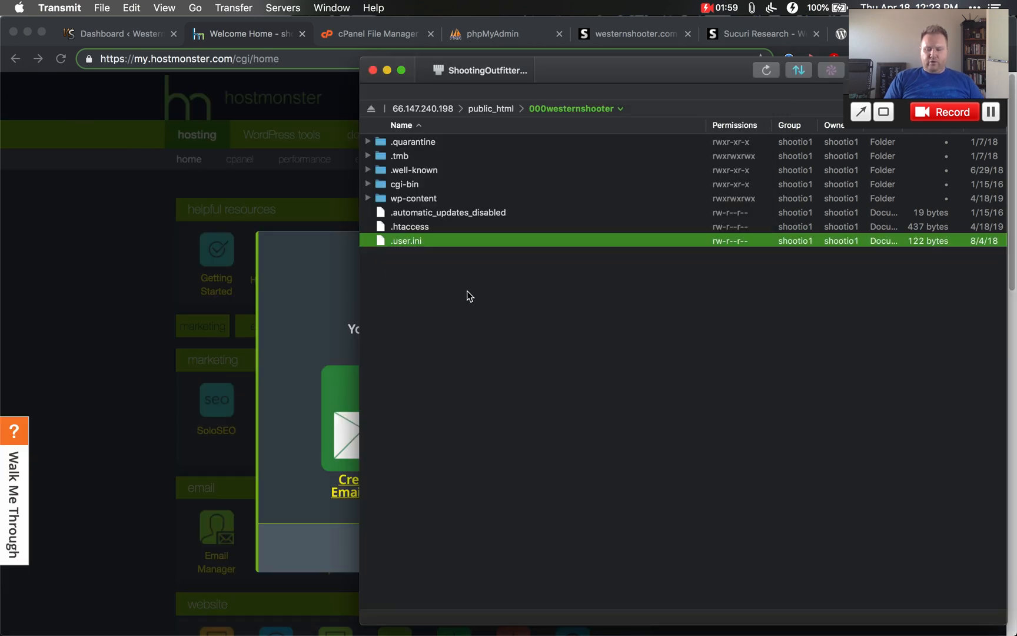
{"action": "key", "text": "super+BackSpace"}
Step: Confirm the .user.ini deletion, then read and delete .automatic_updates_disabled
{"action": "left_click", "coordinate": [778, 155]}
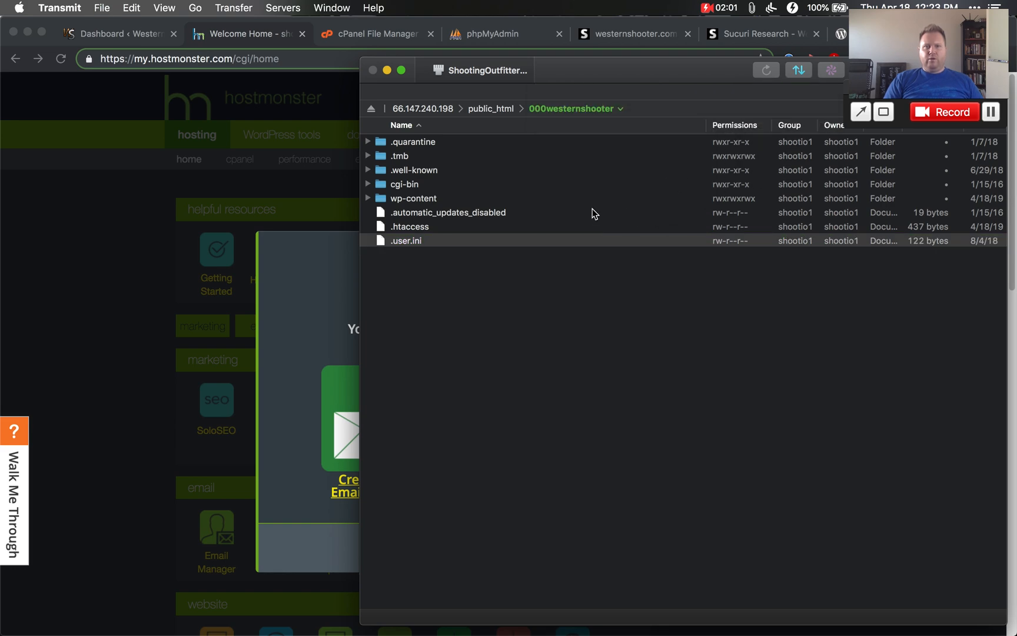
{"action": "left_click", "coordinate": [429, 214]}
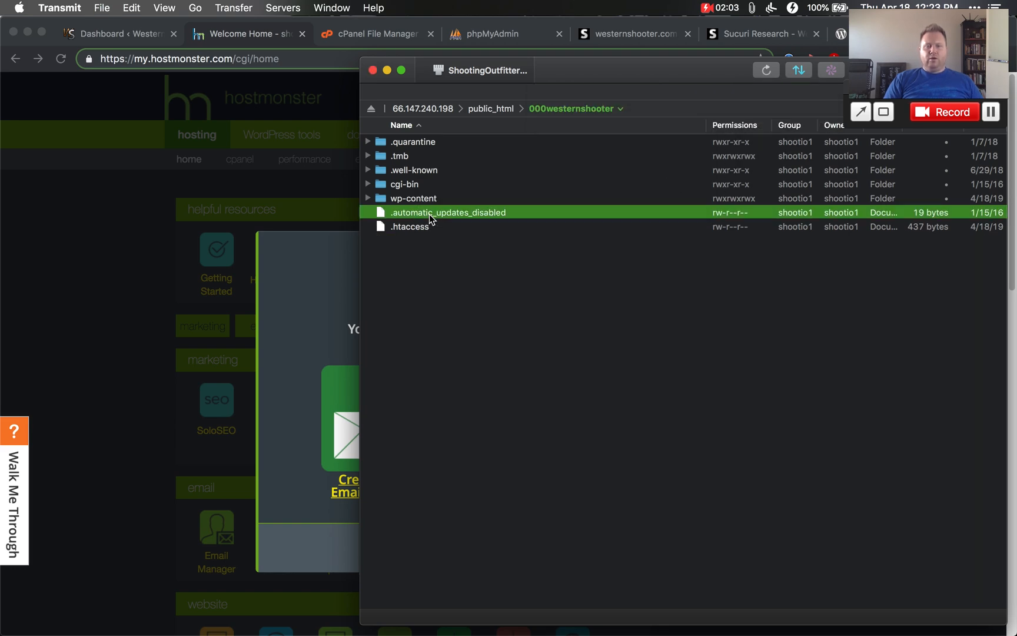
{"action": "right_click", "coordinate": [429, 214]}
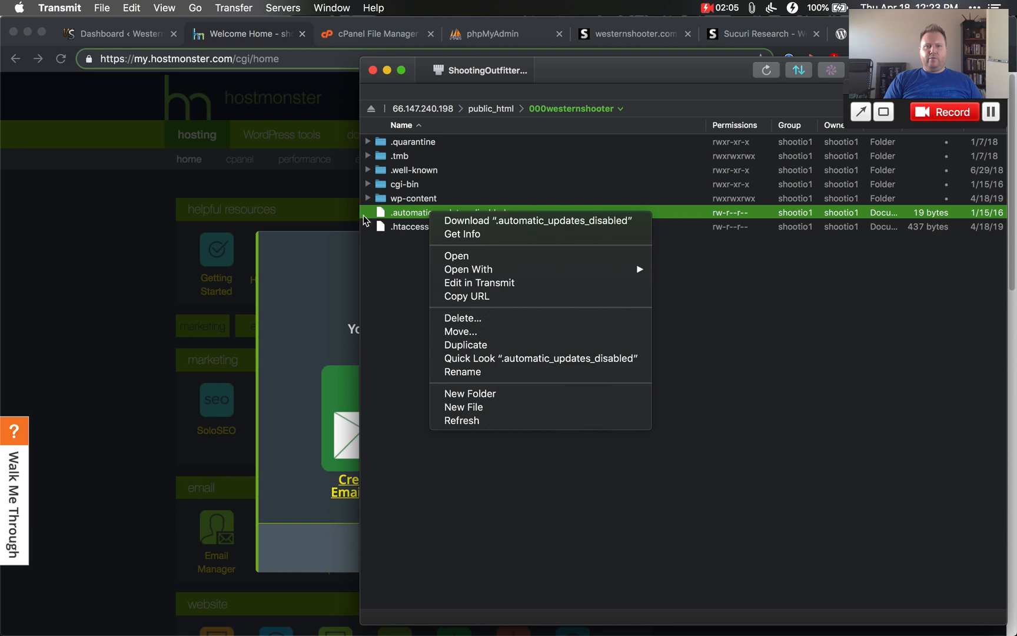
{"action": "left_click", "coordinate": [402, 219]}
{"action": "double_click", "coordinate": [401, 215]}
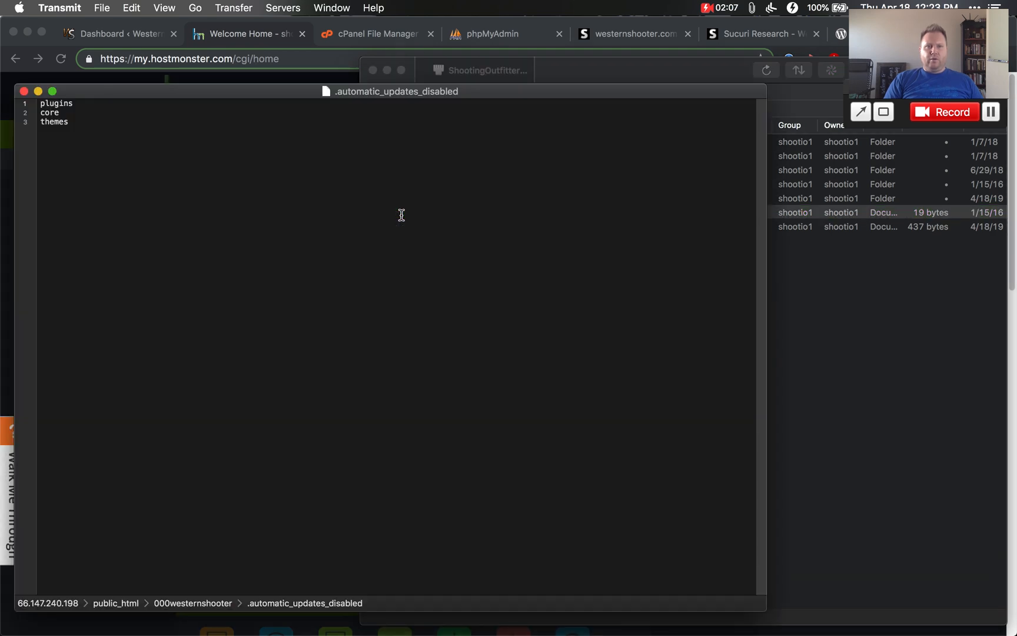
{"action": "left_click", "coordinate": [24, 91]}
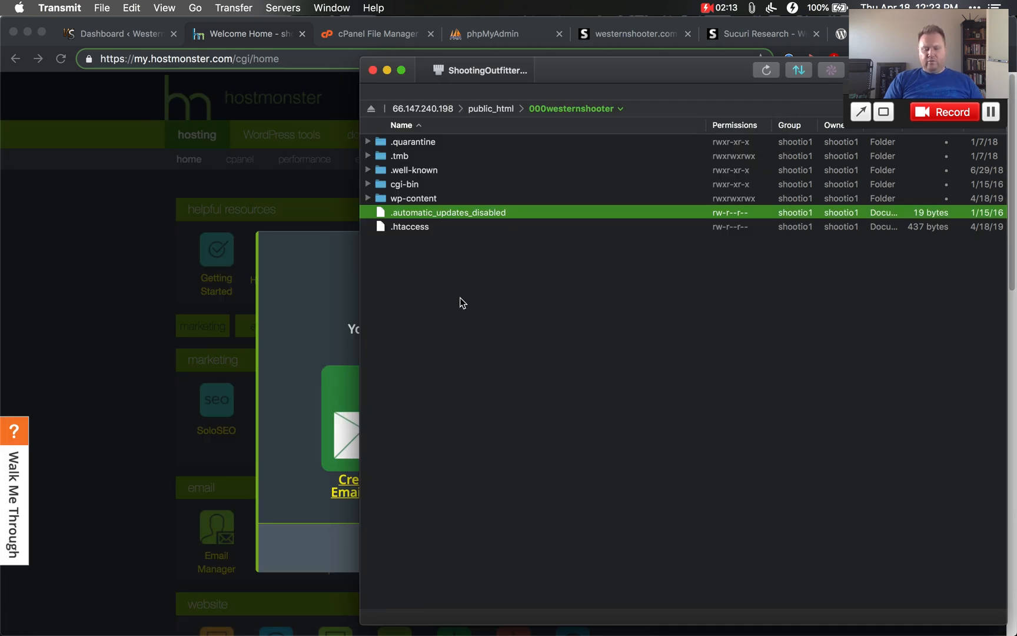
{"action": "key", "text": "super+BackSpace"}
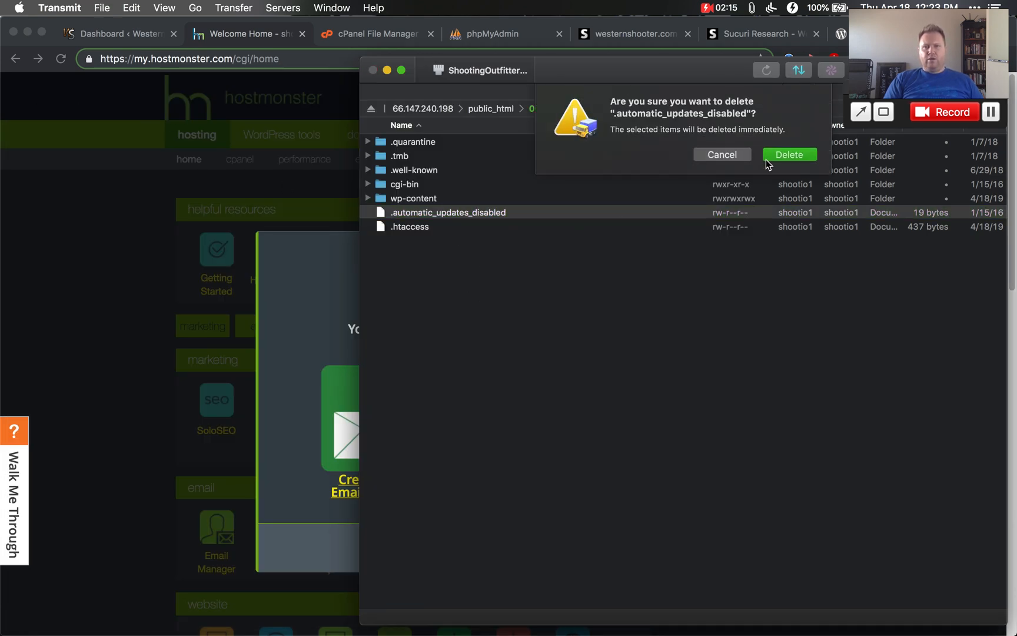
{"action": "left_click", "coordinate": [789, 154]}
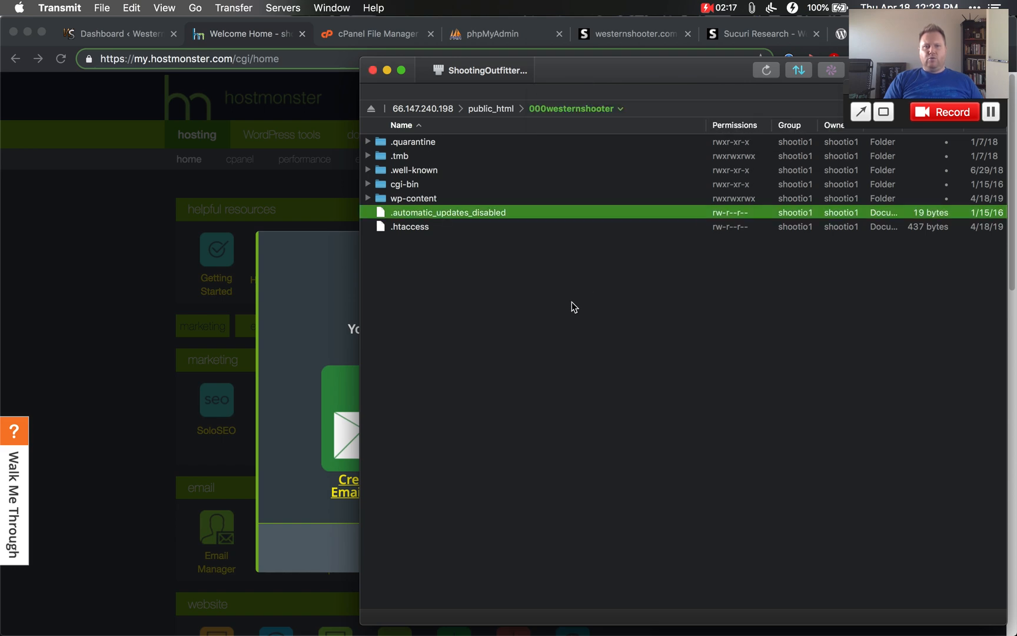
Step: View .htaccess with its rewrite and Wordfence WAF rules, then open a new blank Chrome tab
{"action": "left_click", "coordinate": [415, 215]}
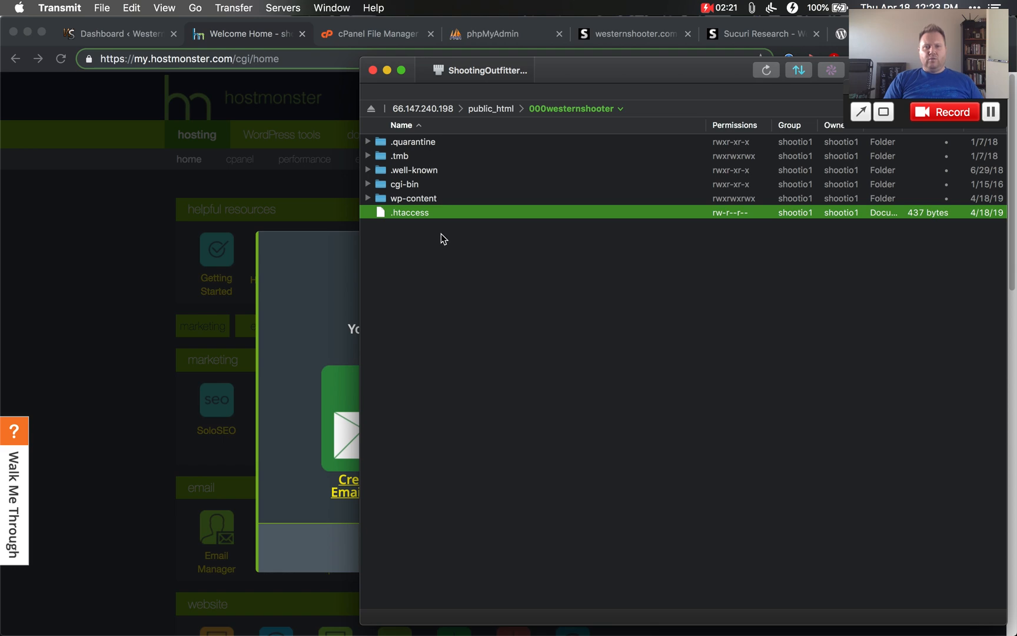
{"action": "double_click", "coordinate": [437, 216]}
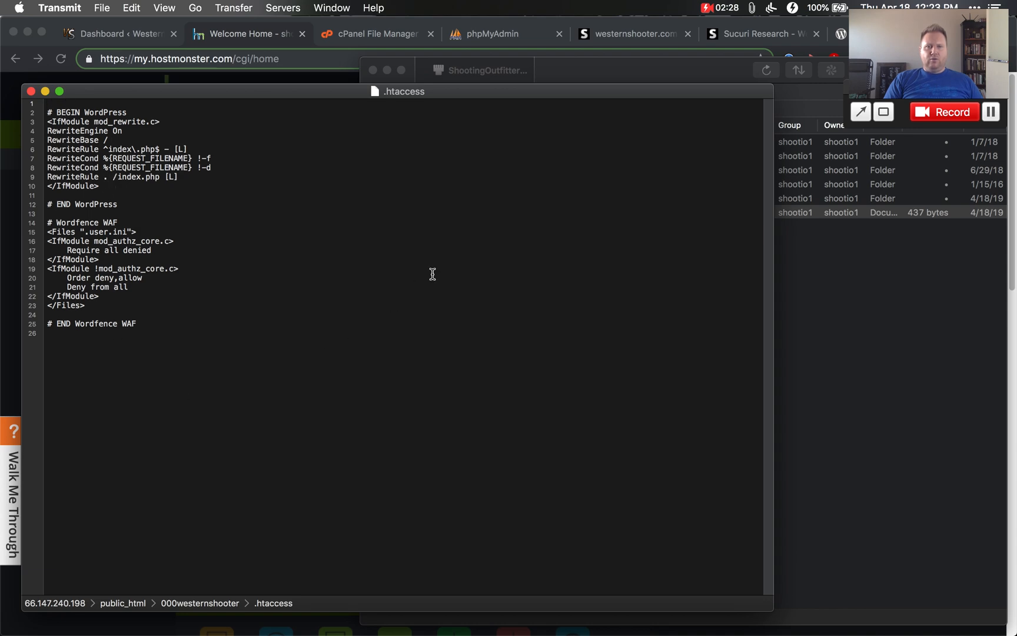
{"action": "left_click", "coordinate": [266, 38]}
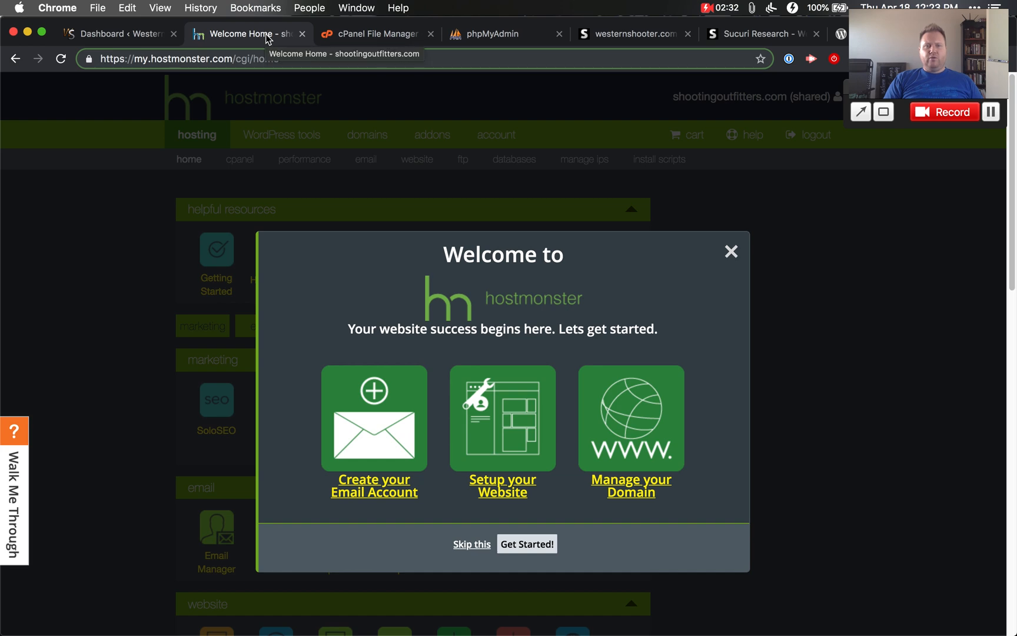
{"action": "right_click", "coordinate": [266, 36]}
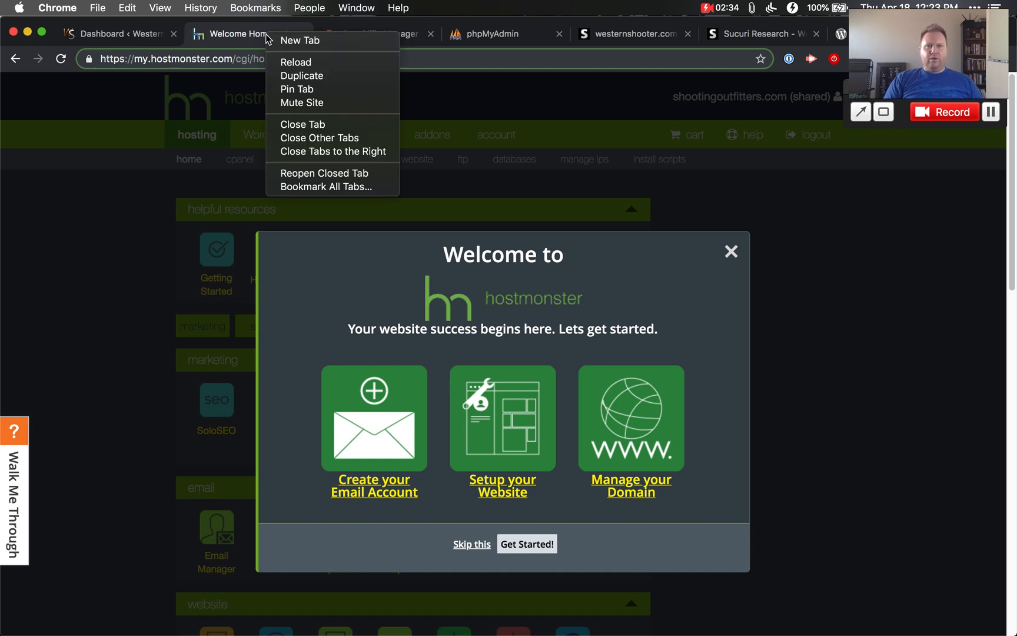
{"action": "left_click", "coordinate": [323, 41]}
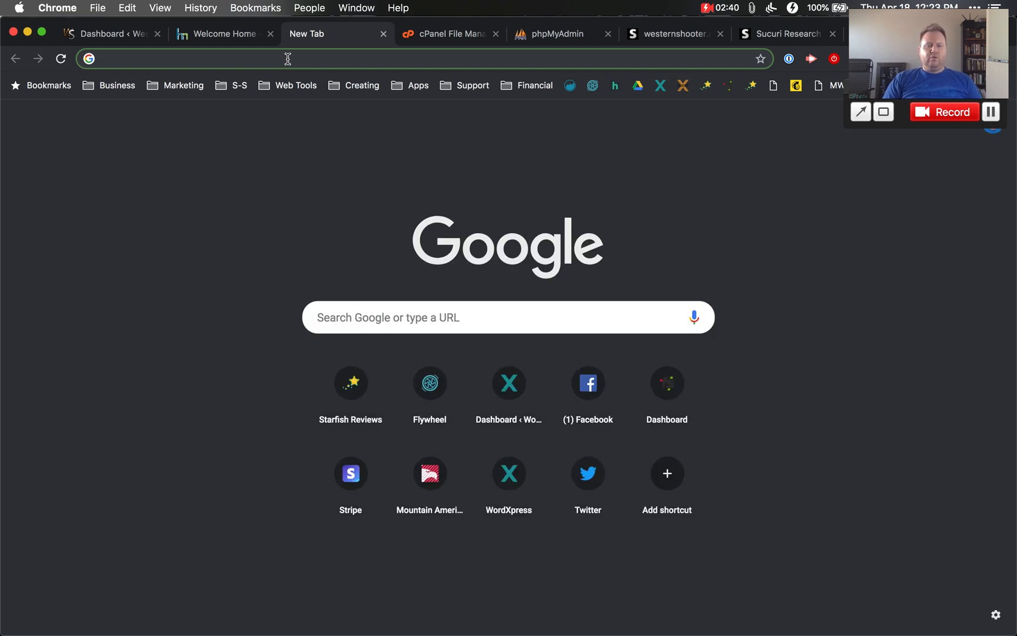
Step: Search Google for the default WordPress .htaccess and scroll to the Codex htaccess page's code block
{"action": "type", "text": "default worrdpres"}
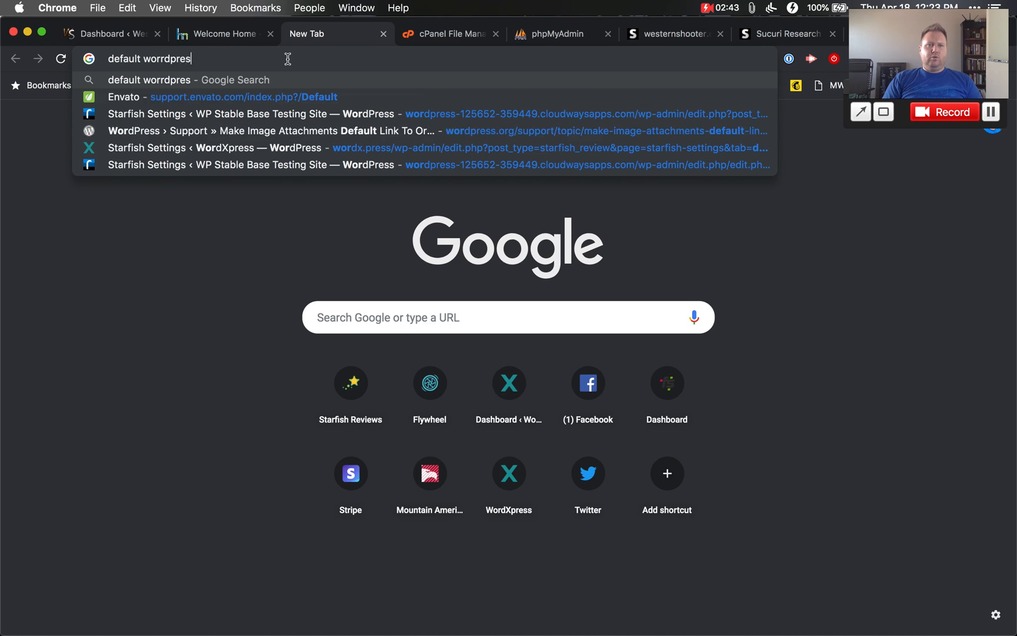
{"action": "type", "text": "s .htacceess"}
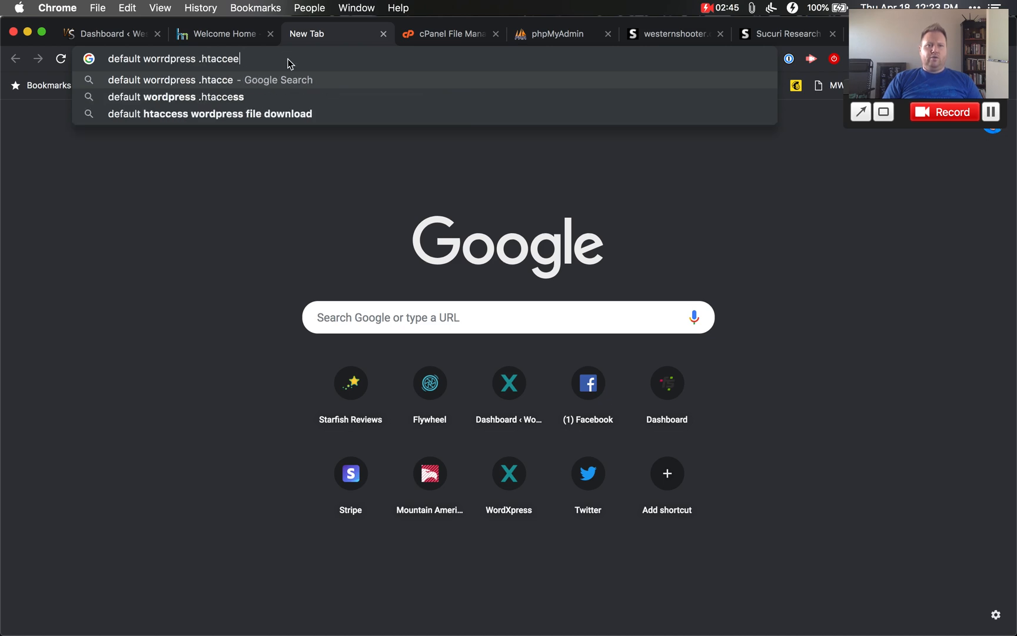
{"action": "key", "text": "Return"}
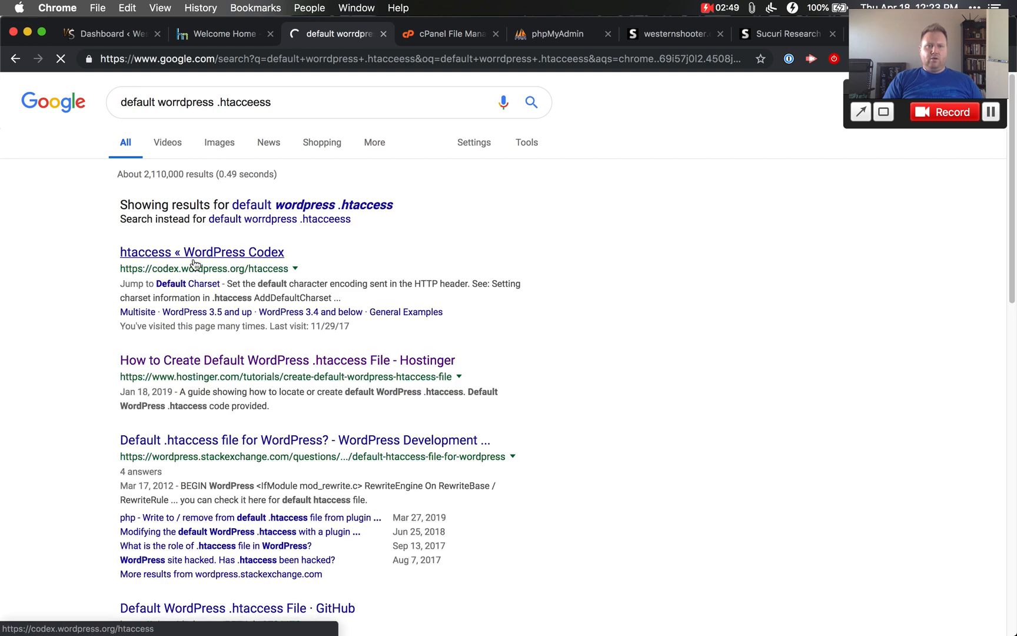
{"action": "left_click", "coordinate": [192, 255]}
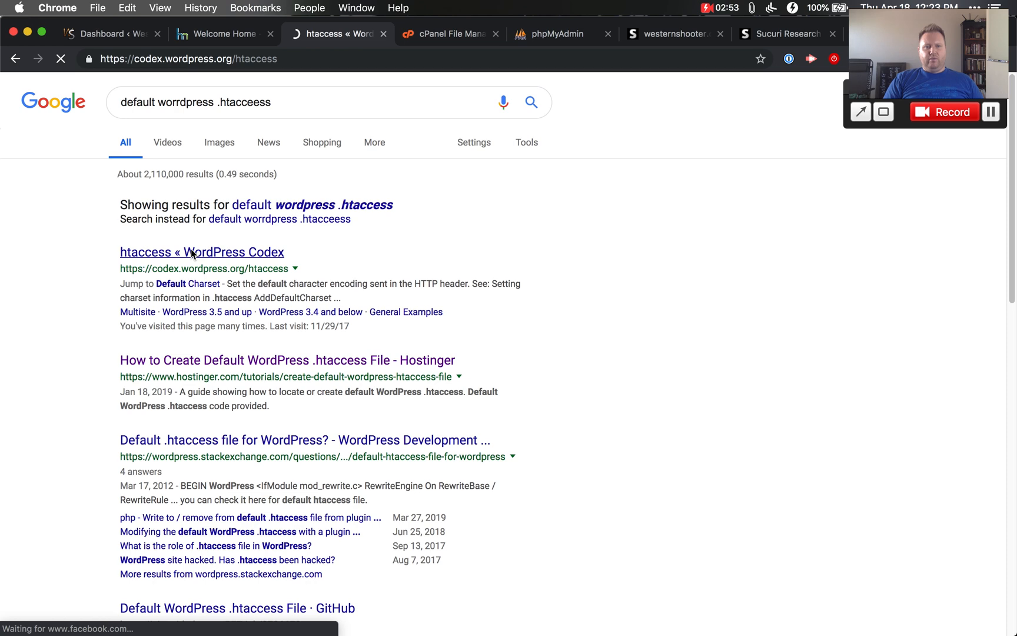
{"action": "scroll", "coordinate": [336, 415], "scroll_direction": "down", "scroll_amount": 5}
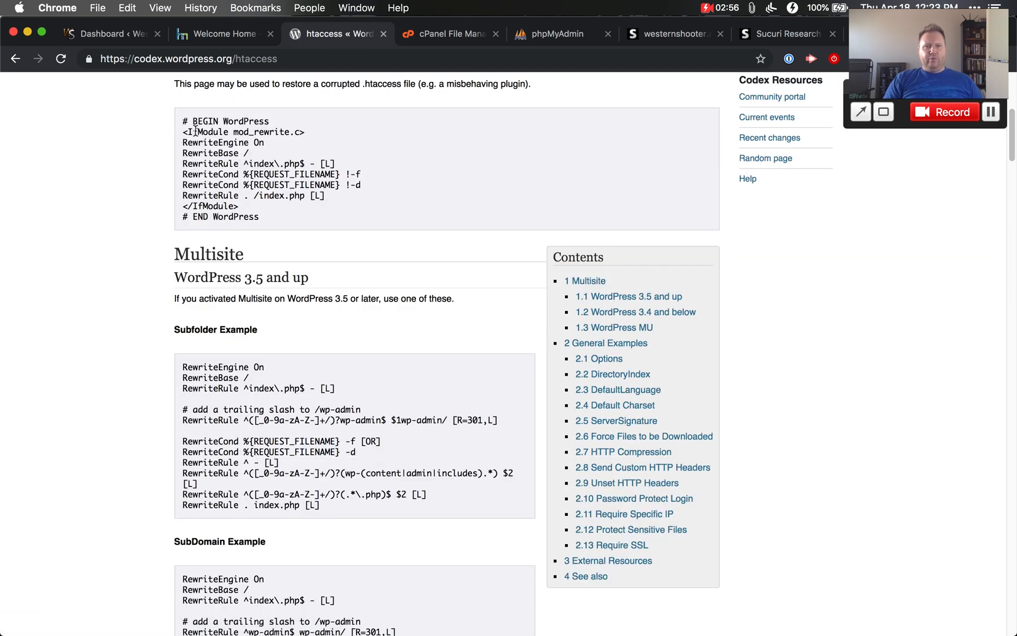
Step: Copy the default WordPress rewrite block from the Codex page
{"action": "left_click_drag", "start_coordinate": [182, 122], "coordinate": [278, 227]}
{"action": "key", "text": "super+c"}
{"action": "key", "text": "ctrl+Up"}
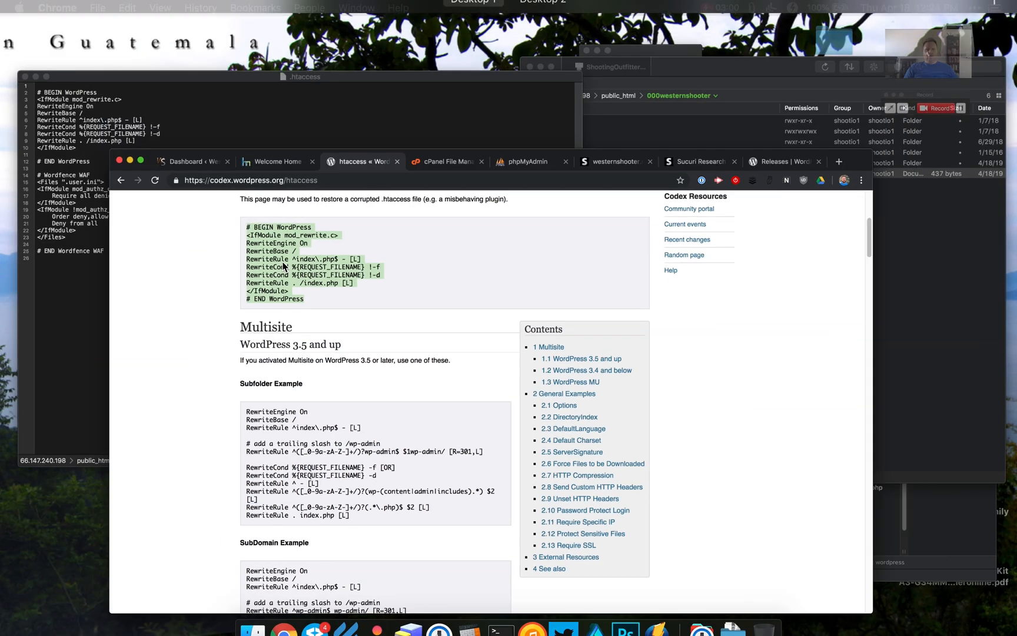
{"action": "left_click", "coordinate": [170, 209]}
Step: Replace all of .htaccess with the copied rewrite block and save it to the server
{"action": "left_click", "coordinate": [133, 331]}
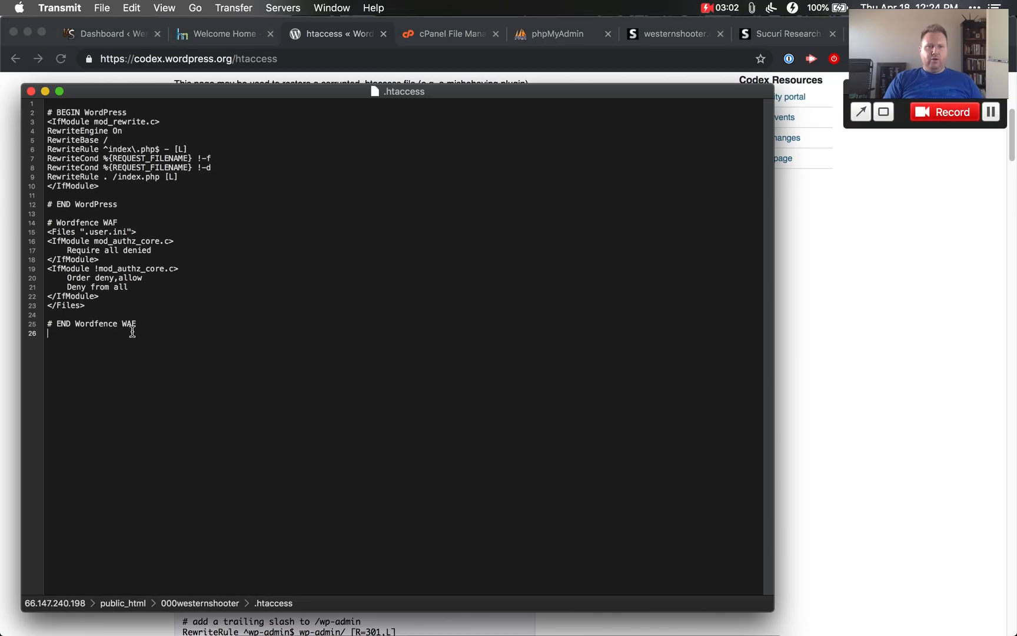
{"action": "key", "text": "super+a"}
{"action": "key", "text": "BackSpace"}
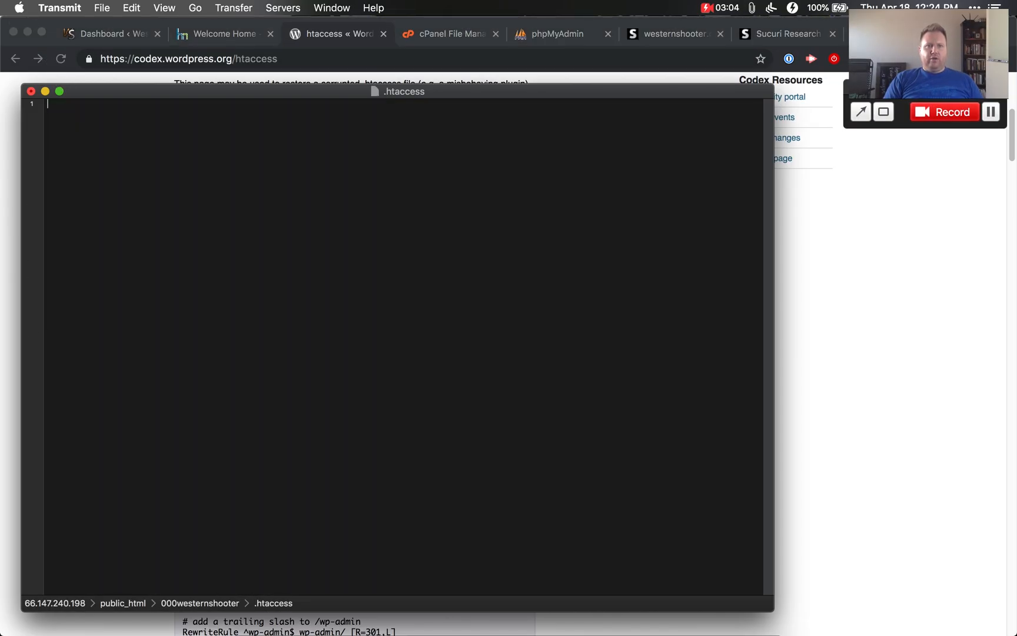
{"action": "key", "text": "super+v"}
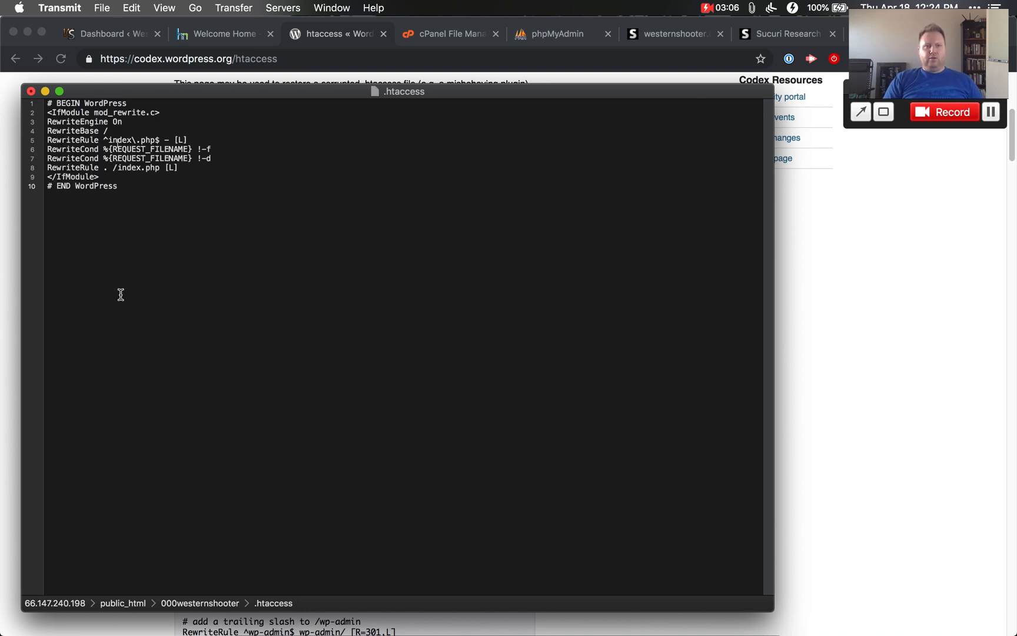
{"action": "left_click", "coordinate": [31, 91]}
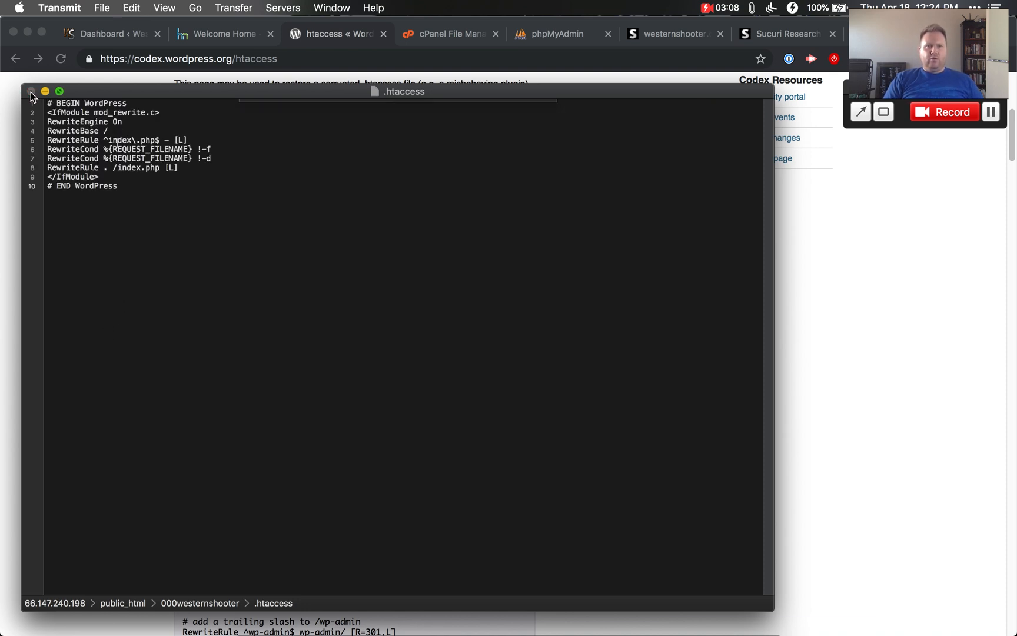
{"action": "left_click", "coordinate": [514, 170]}
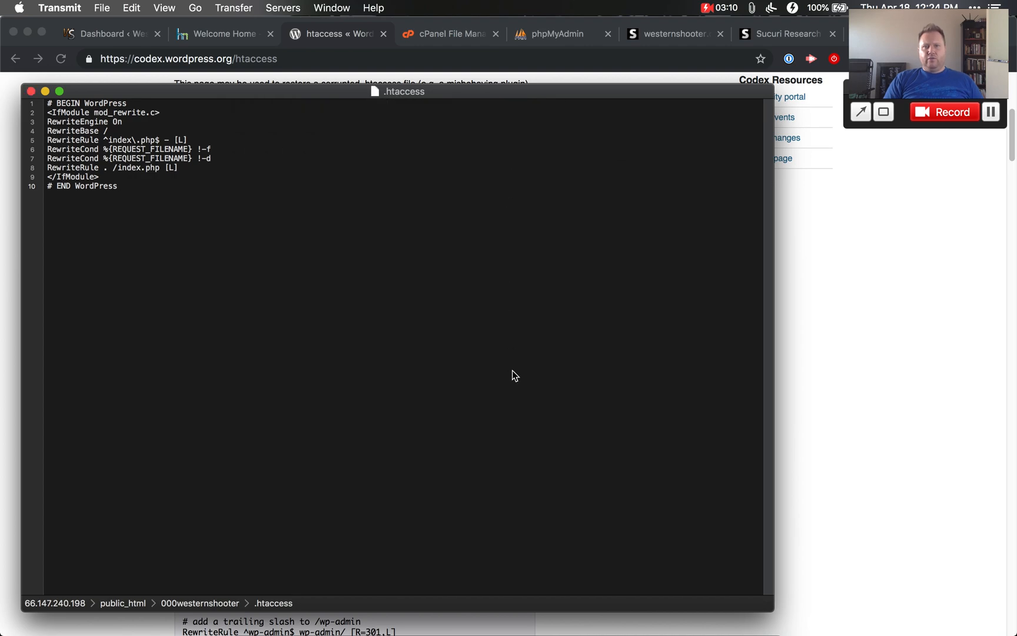
{"action": "key", "text": "ctrl+Up"}
{"action": "left_click", "coordinate": [766, 223]}
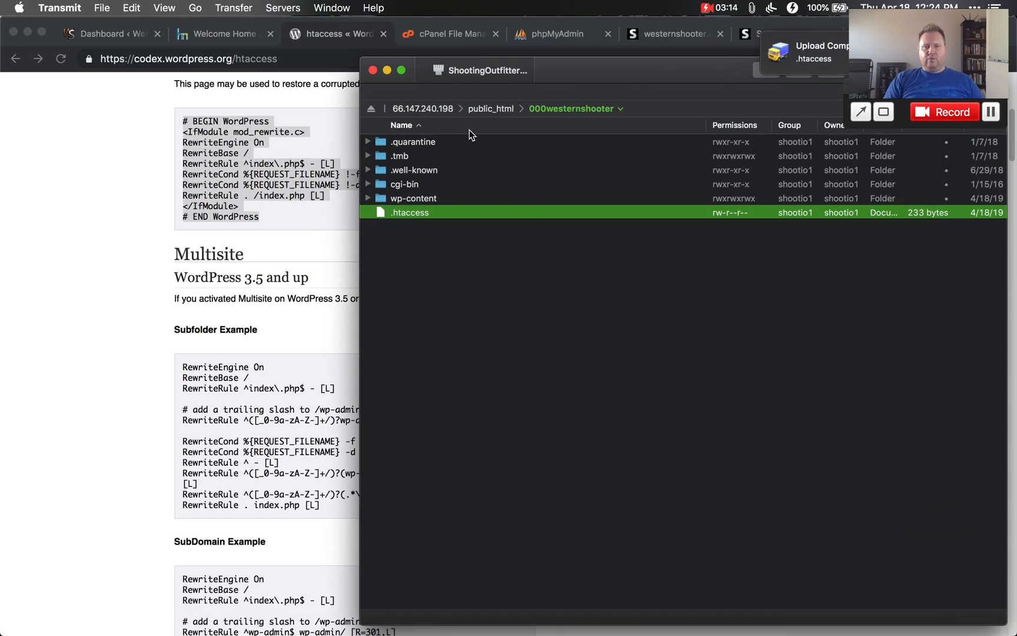
Step: Check the .well-known, .quarantine, .tmb and cgi-bin folders inside 000westernshooter
{"action": "double_click", "coordinate": [421, 171]}
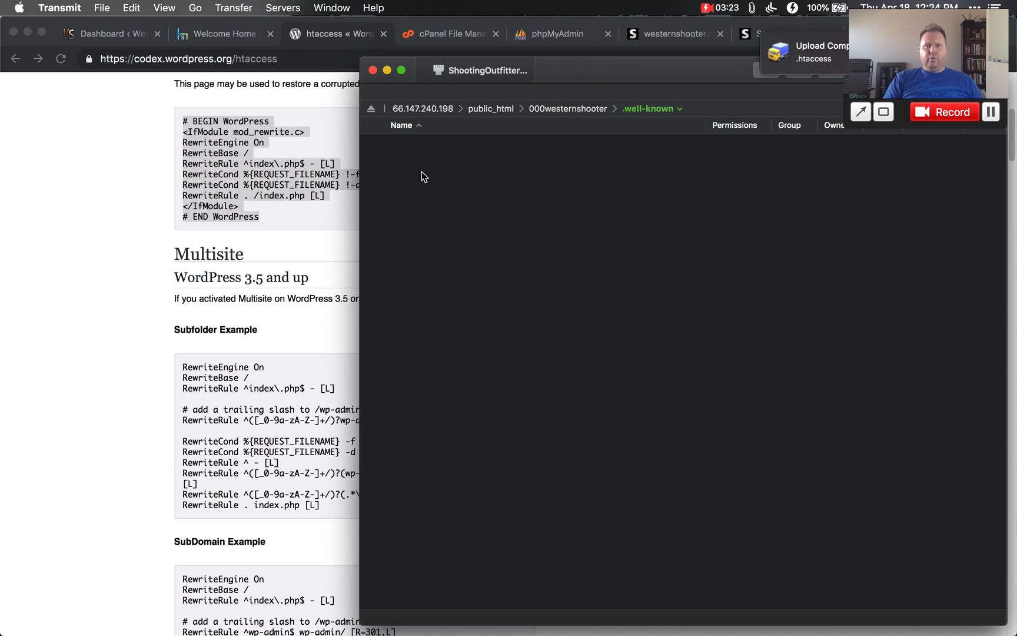
{"action": "double_click", "coordinate": [418, 143]}
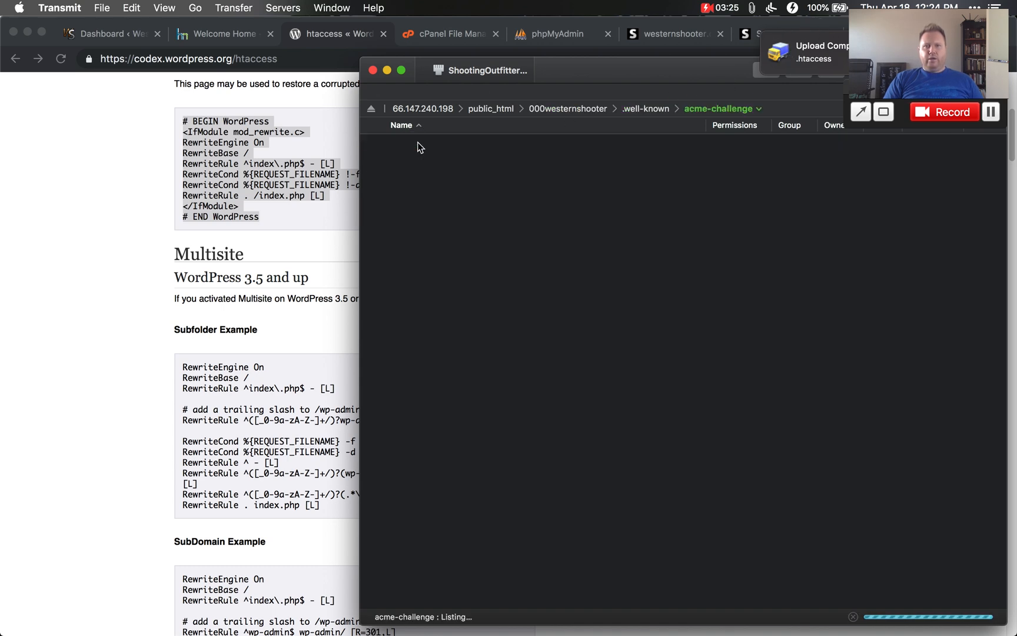
{"action": "left_click", "coordinate": [584, 112]}
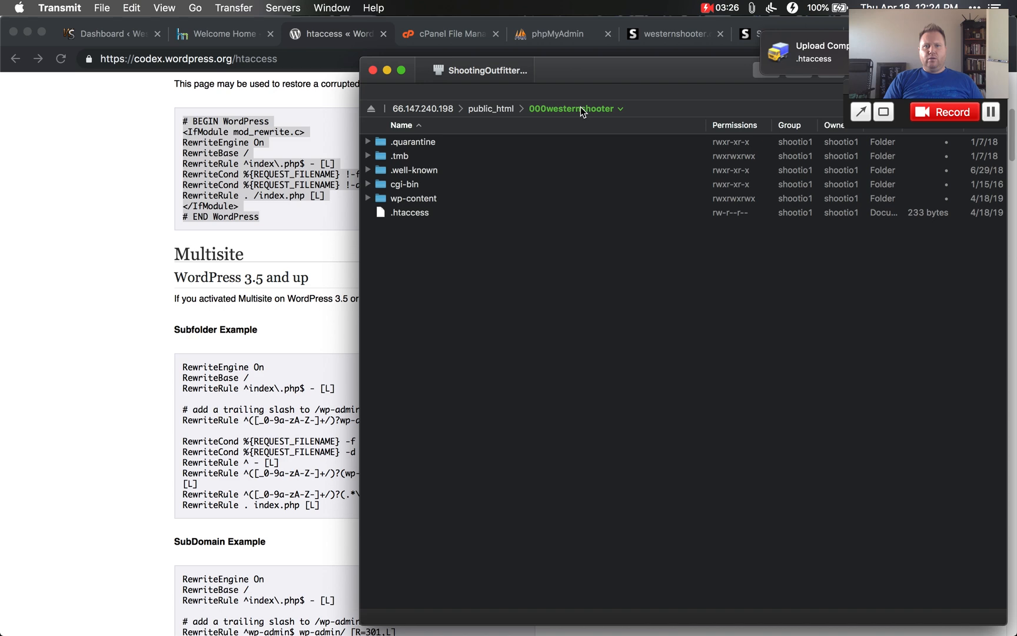
{"action": "double_click", "coordinate": [424, 143]}
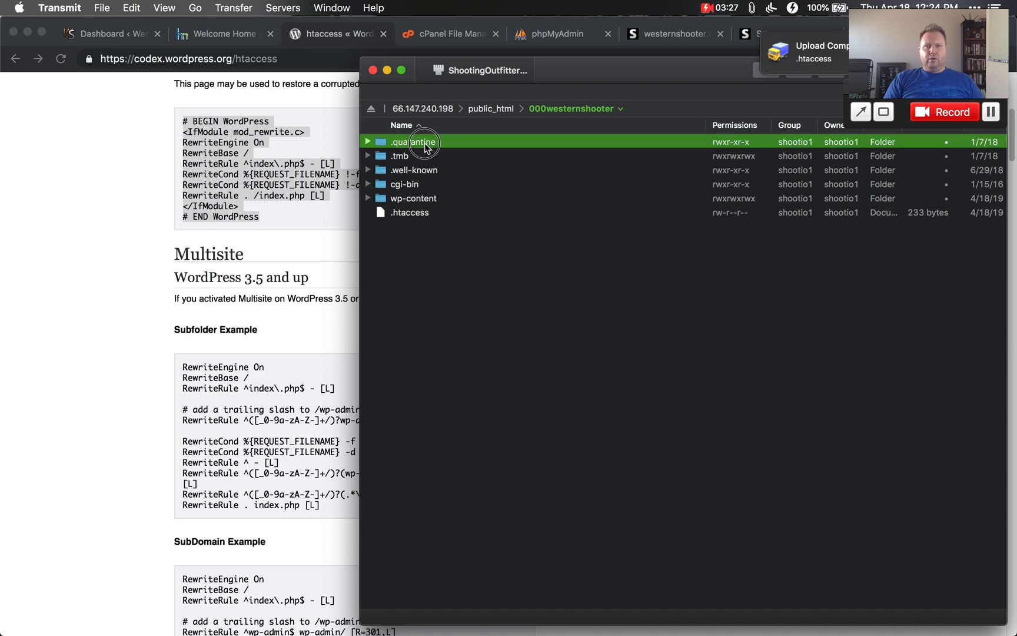
{"action": "left_click", "coordinate": [568, 109]}
{"action": "double_click", "coordinate": [413, 157]}
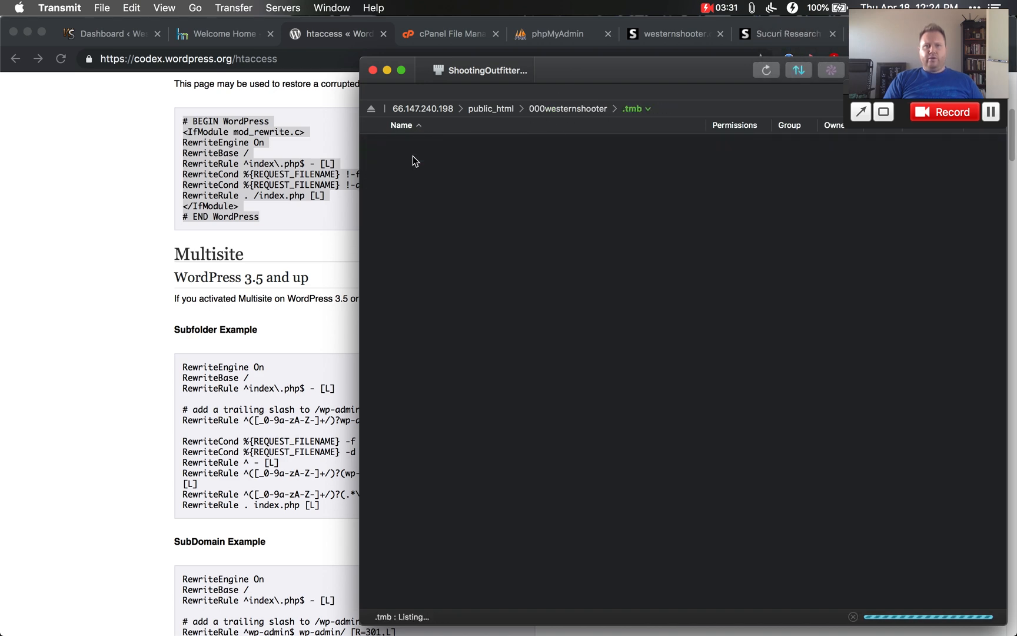
{"action": "left_click", "coordinate": [551, 109]}
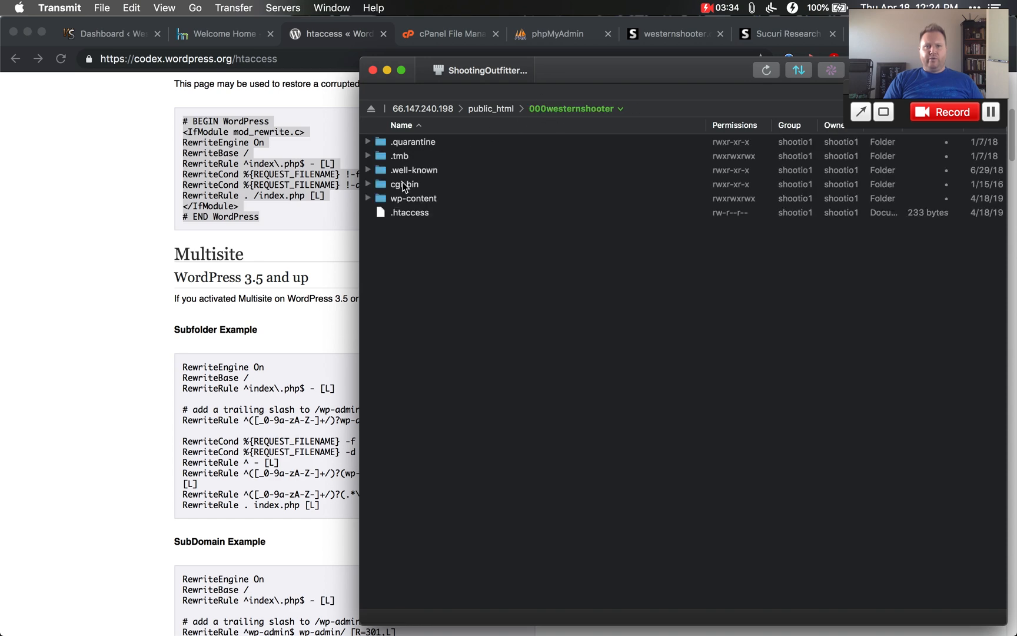
{"action": "double_click", "coordinate": [404, 185]}
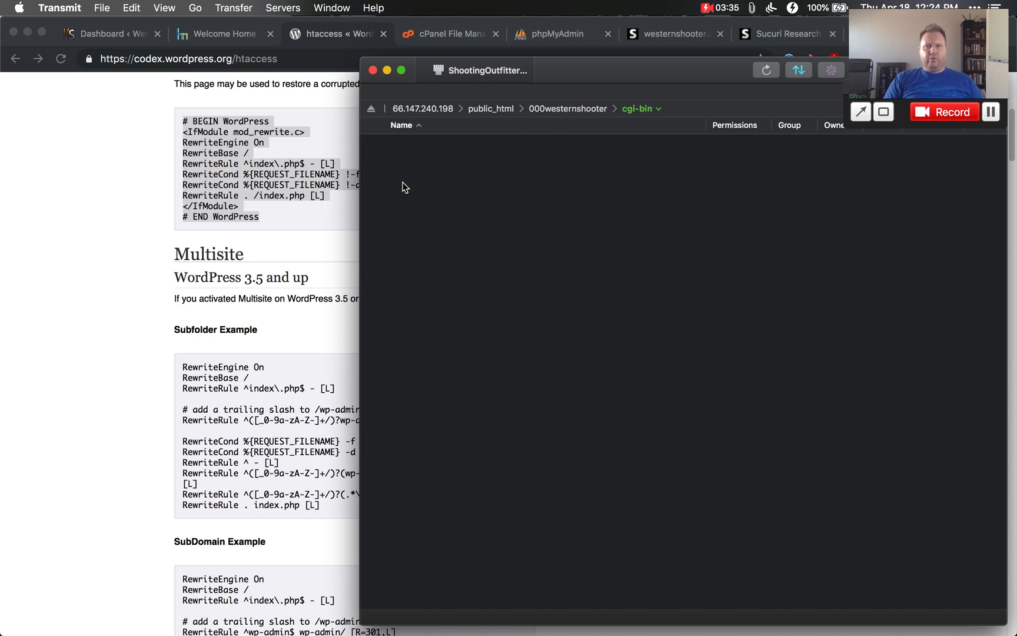
{"action": "left_click", "coordinate": [576, 109]}
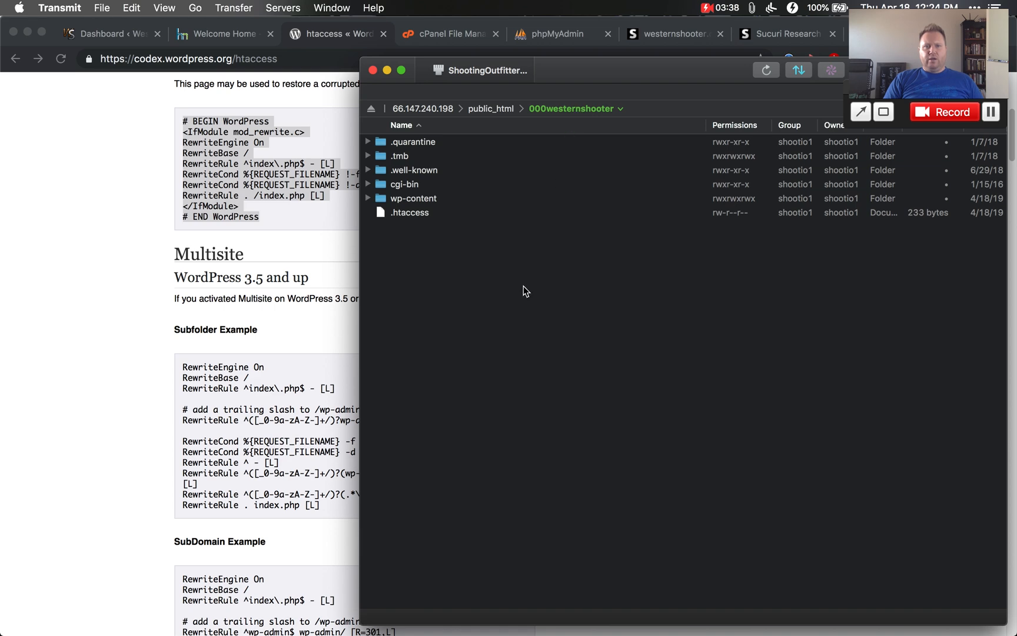
{"action": "left_click", "coordinate": [421, 261]}
Step: Inspect wp-content's uploads, themes, upgrade, plugins and mu-plugins folders, then return to 000westernshooter
{"action": "left_click", "coordinate": [400, 199]}
{"action": "double_click", "coordinate": [400, 199]}
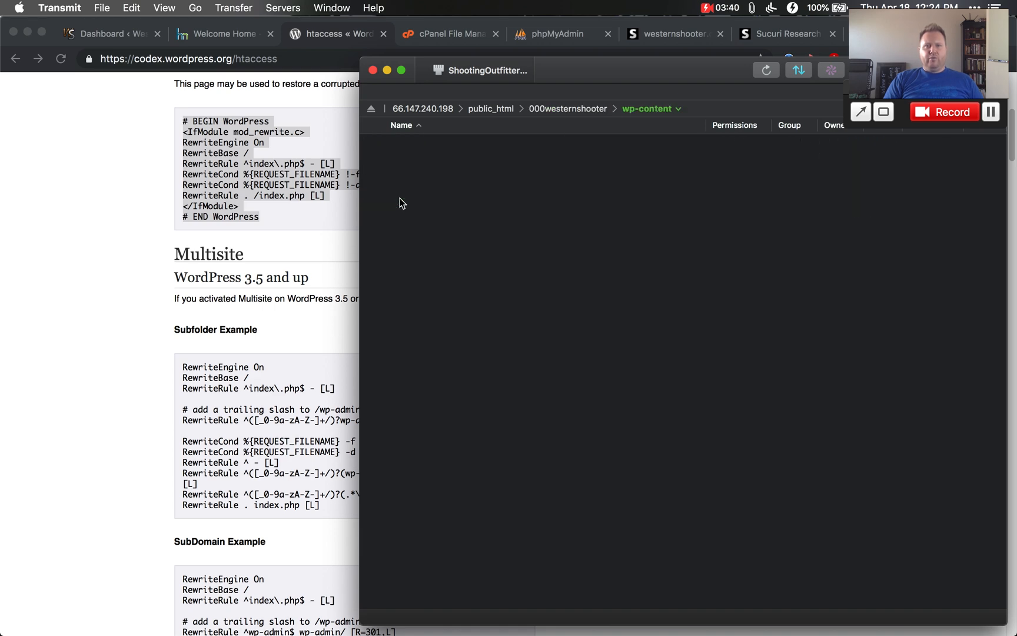
{"action": "double_click", "coordinate": [399, 199]}
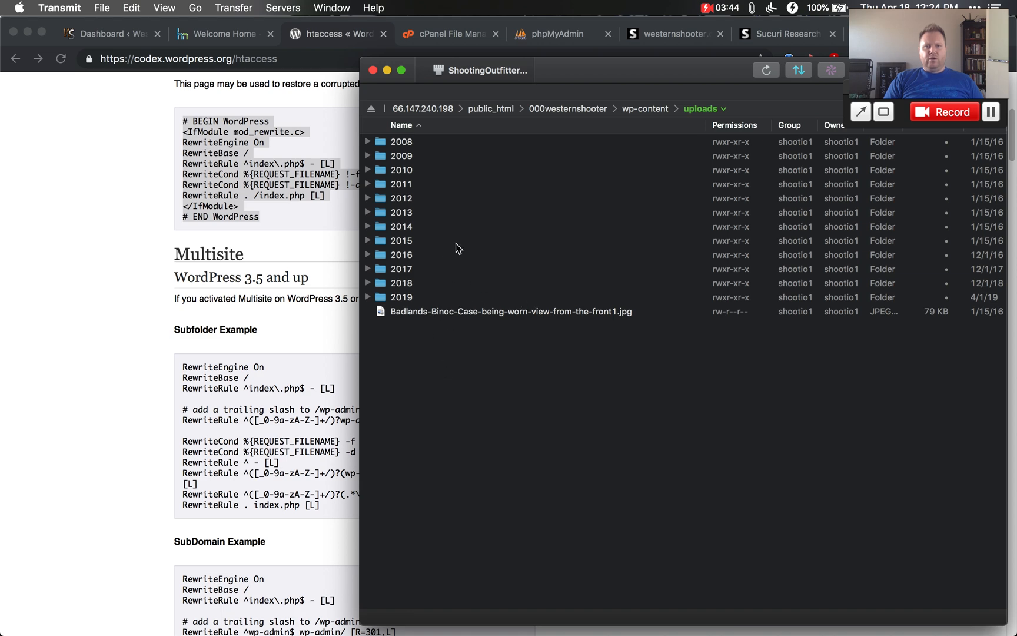
{"action": "left_click", "coordinate": [635, 111]}
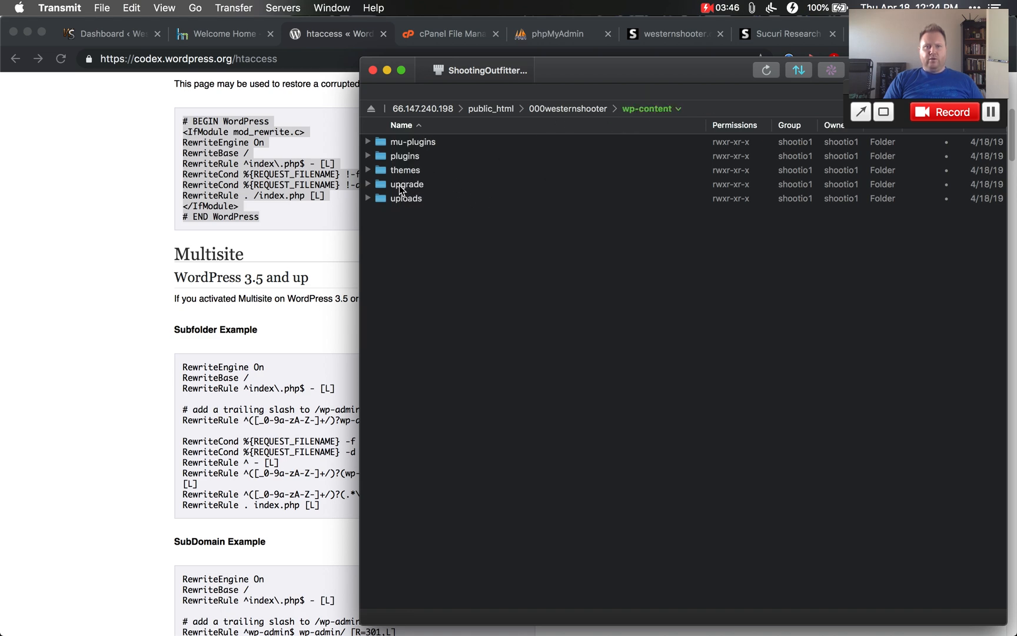
{"action": "double_click", "coordinate": [403, 171]}
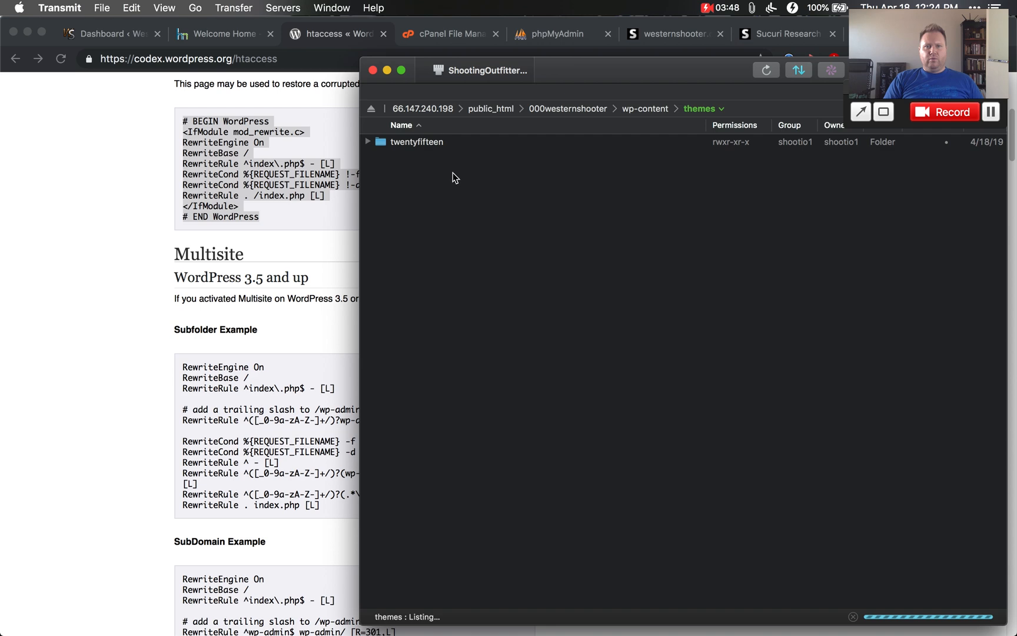
{"action": "left_click", "coordinate": [647, 108]}
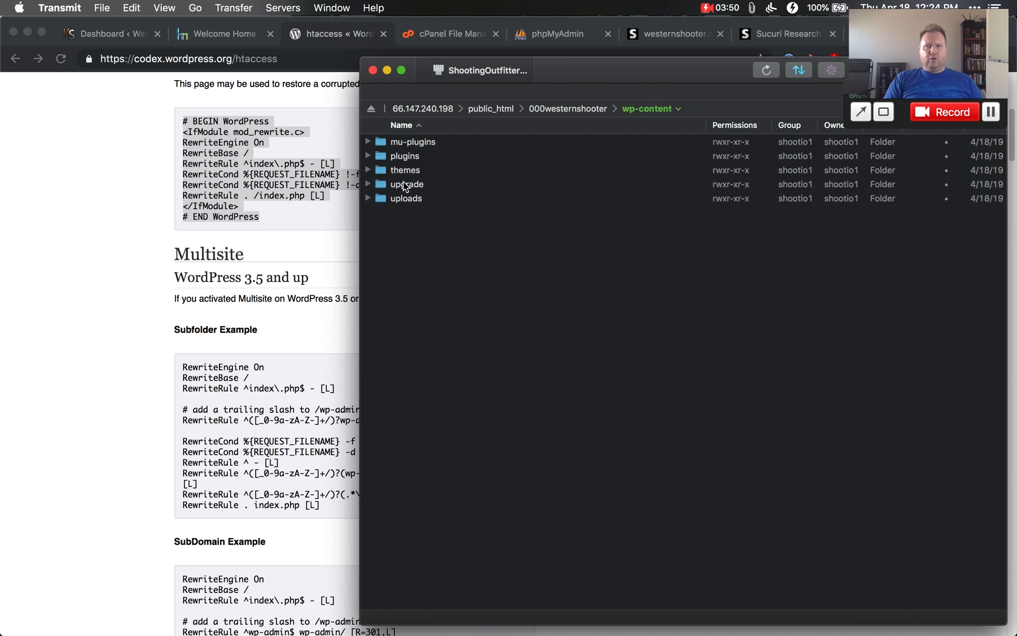
{"action": "double_click", "coordinate": [403, 184]}
{"action": "left_click", "coordinate": [642, 108]}
{"action": "double_click", "coordinate": [406, 155]}
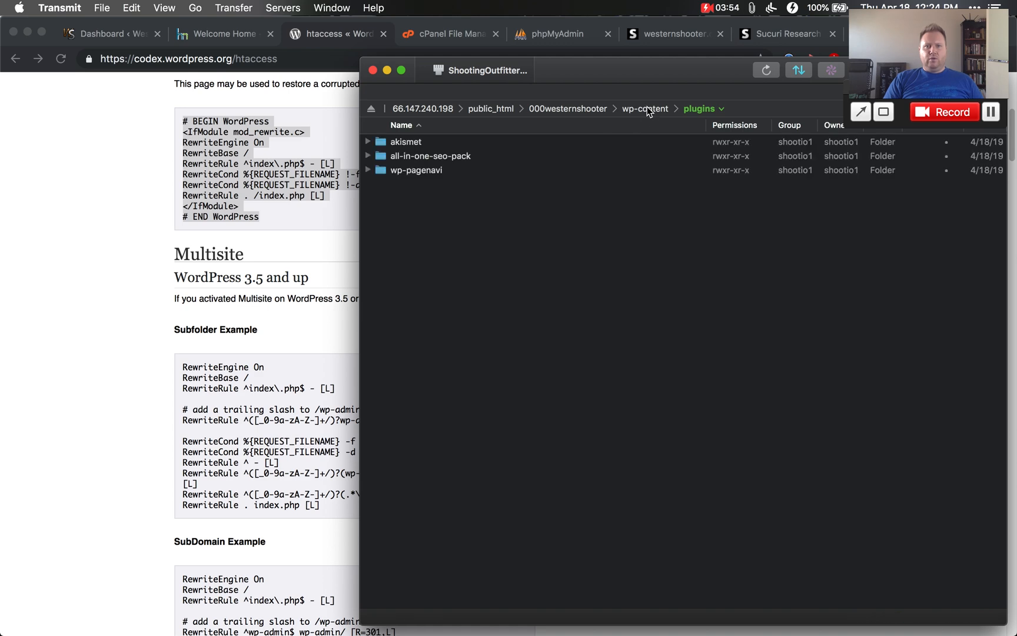
{"action": "left_click", "coordinate": [647, 110]}
{"action": "double_click", "coordinate": [413, 142]}
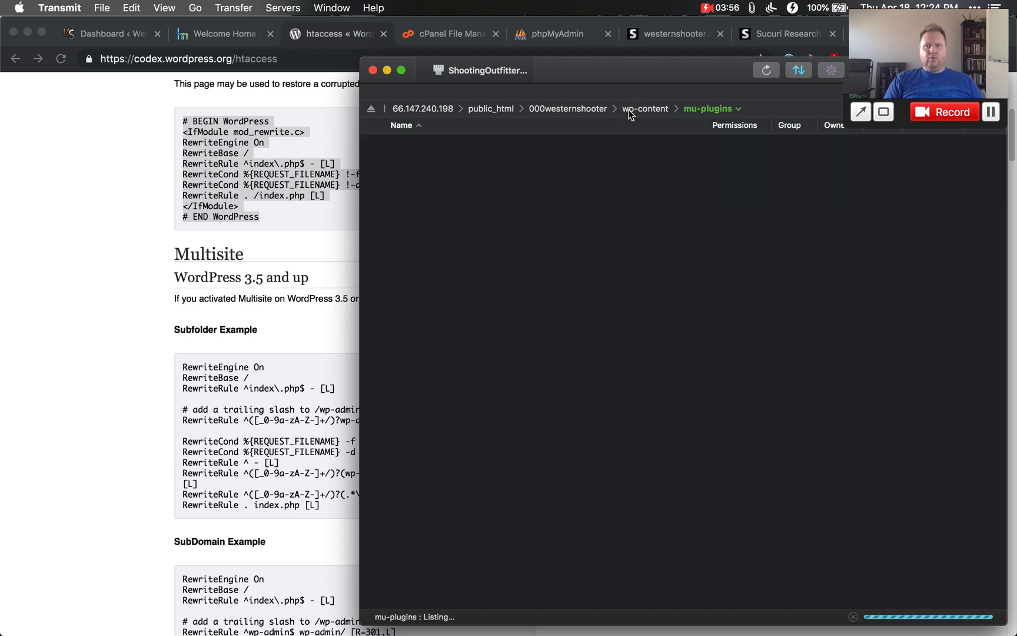
{"action": "left_click", "coordinate": [548, 109]}
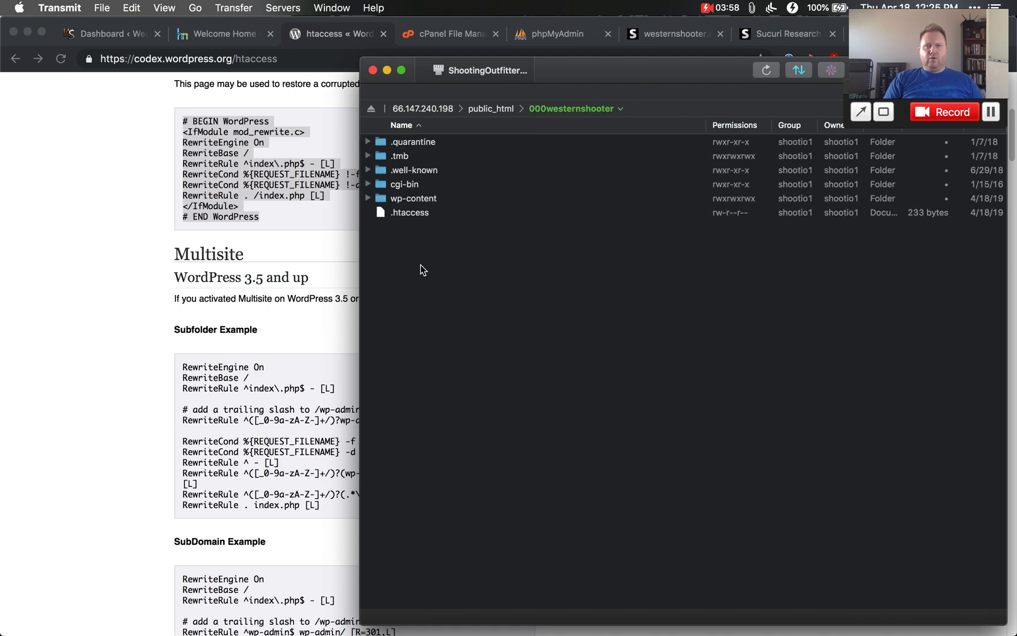
Step: Move the local wordpress folder window left and review its wp-admin, wp-content and wp-includes folders
{"action": "mouse_move", "coordinate": [501, 627]}
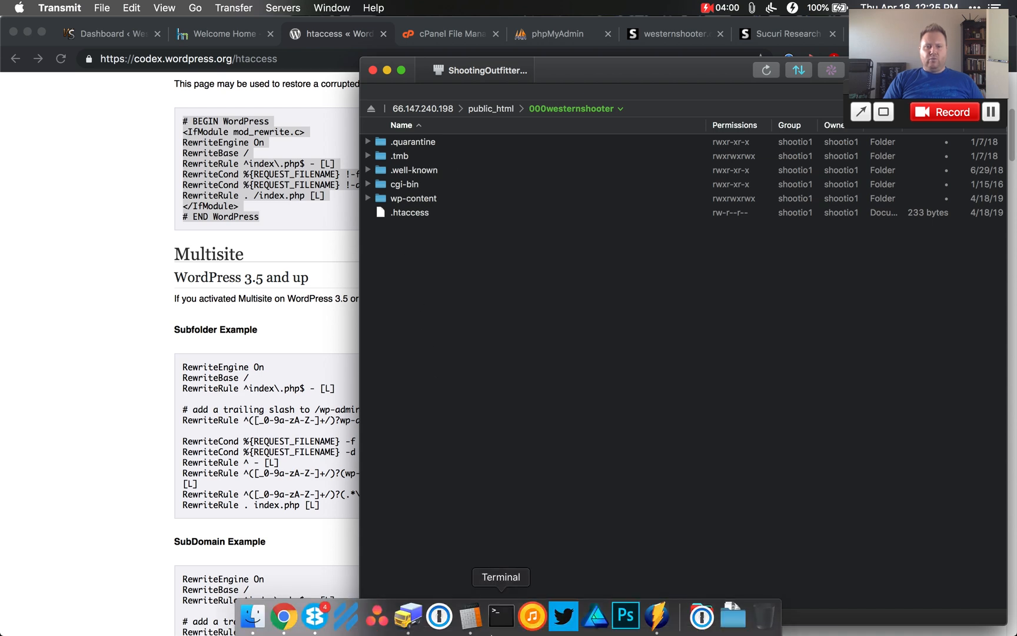
{"action": "left_click", "coordinate": [251, 618]}
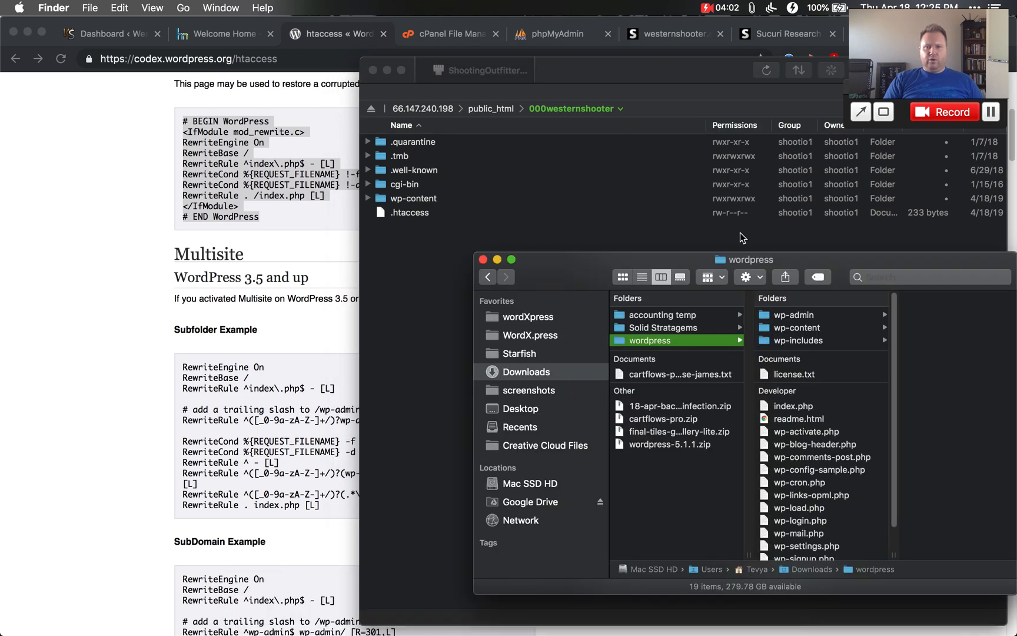
{"action": "left_click_drag", "start_coordinate": [871, 259], "coordinate": [331, 178]}
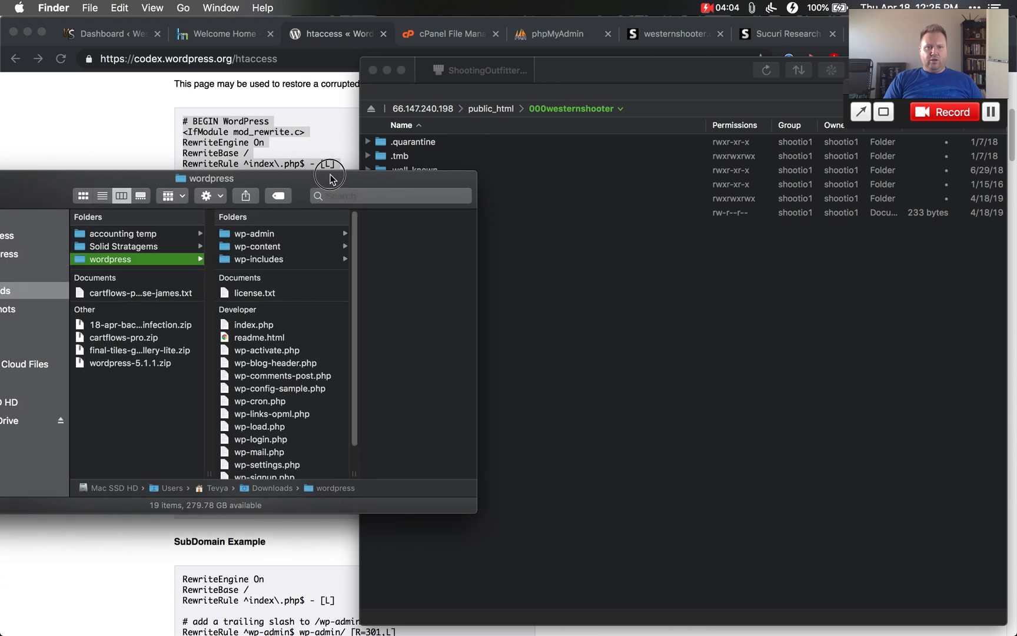
{"action": "left_click", "coordinate": [264, 238]}
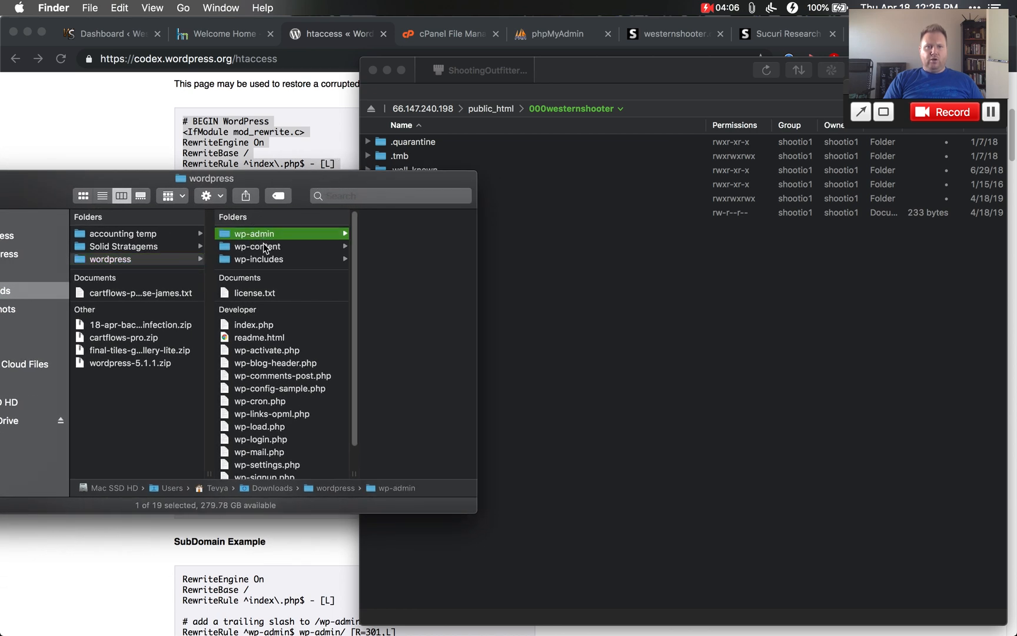
{"action": "left_click", "coordinate": [259, 246]}
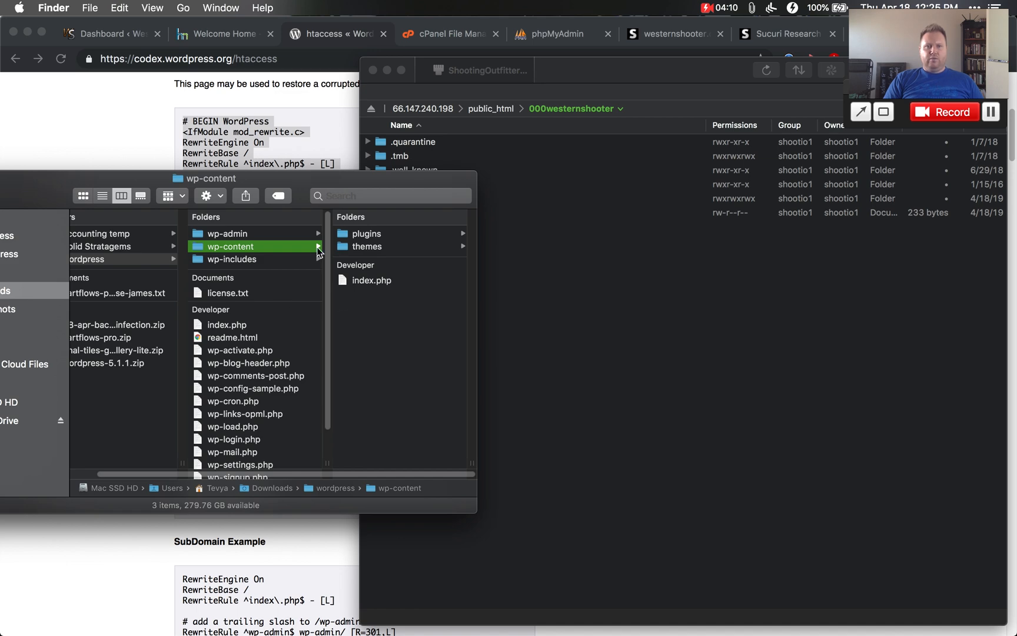
{"action": "left_click", "coordinate": [354, 234]}
{"action": "left_click", "coordinate": [202, 259]}
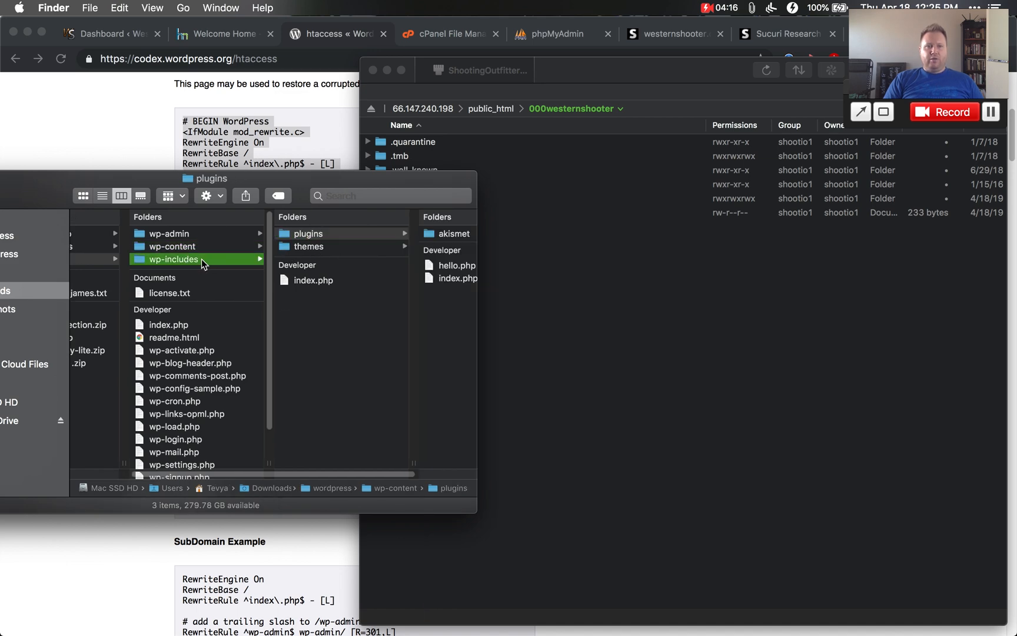
Step: Upload the local wp-admin and wp-includes folders into the server's 000westernshooter folder
{"action": "left_click", "coordinate": [175, 235], "text": "super"}
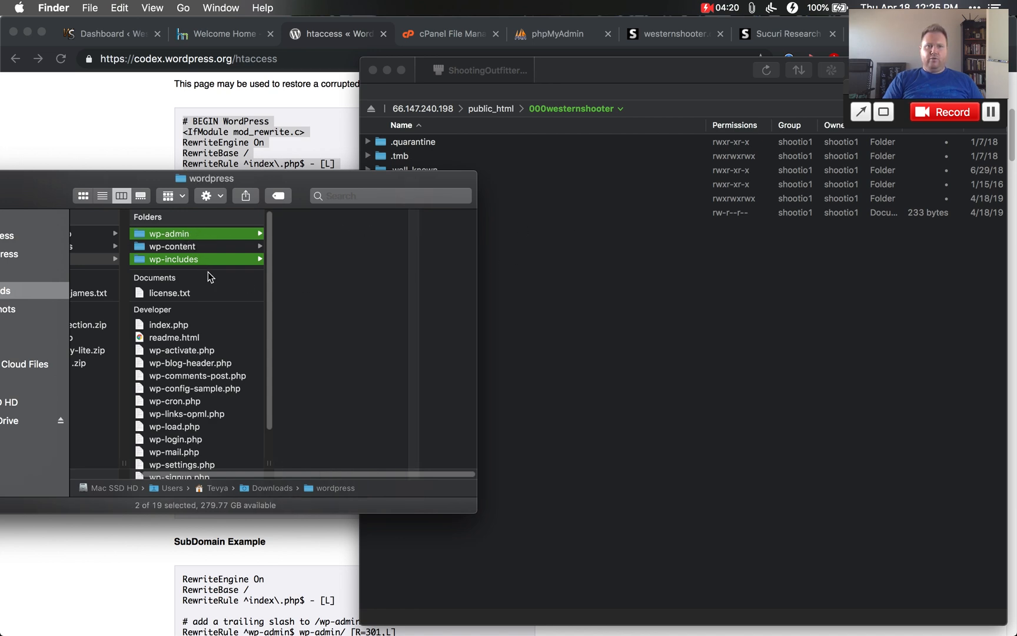
{"action": "left_click_drag", "start_coordinate": [194, 237], "coordinate": [601, 306]}
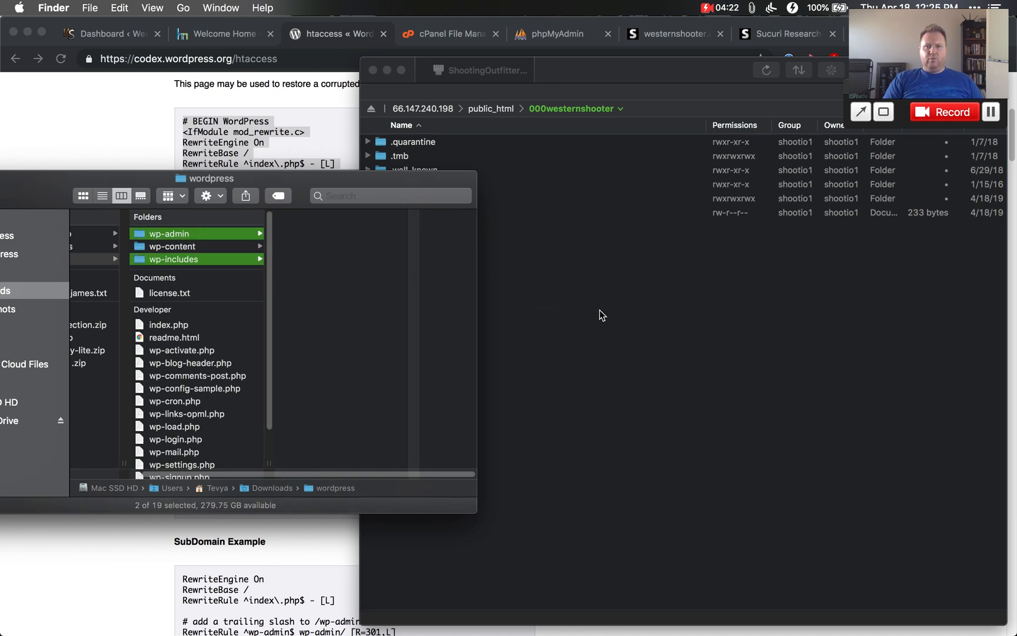
{"action": "left_click", "coordinate": [200, 325]}
Step: Upload the 15 root files, index.php through xmlrpc.php, to the server
{"action": "scroll", "coordinate": [207, 384], "scroll_direction": "down", "scroll_amount": 3}
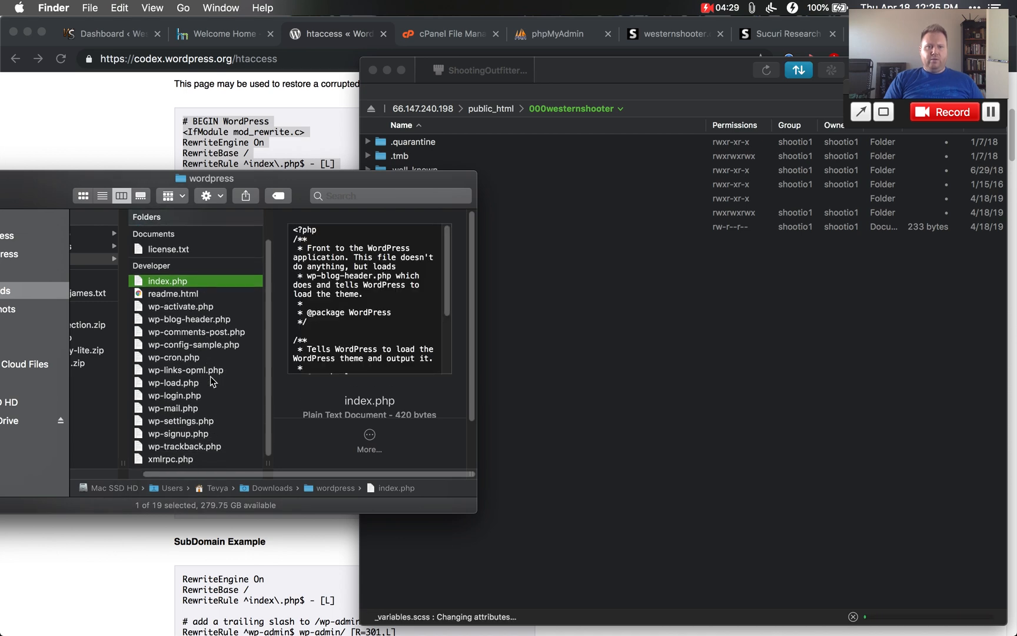
{"action": "scroll", "coordinate": [209, 321], "scroll_direction": "left", "scroll_amount": 3}
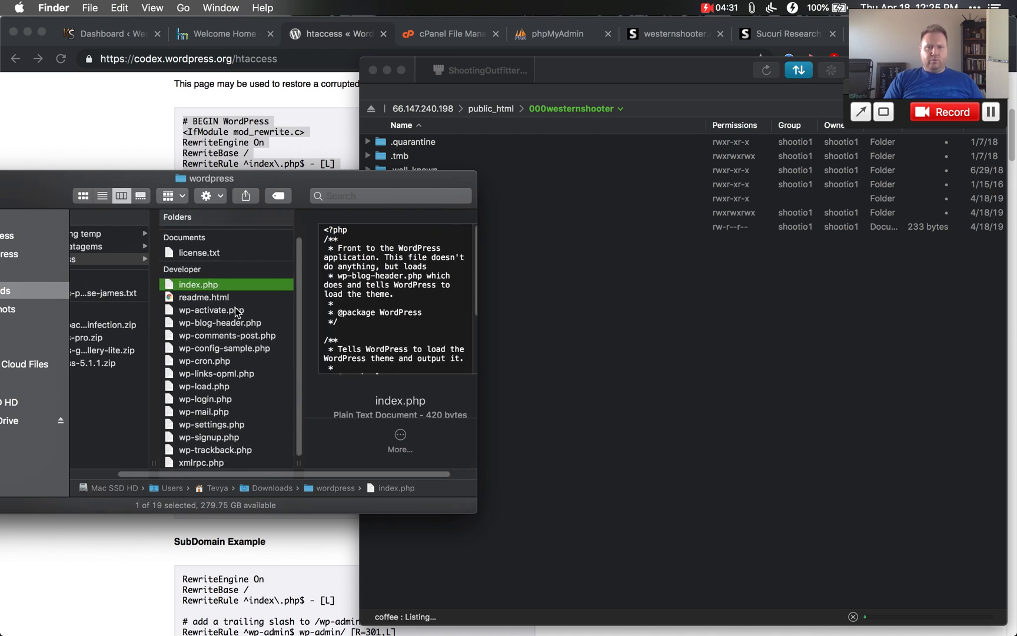
{"action": "scroll", "coordinate": [240, 312], "scroll_direction": "left", "scroll_amount": 3}
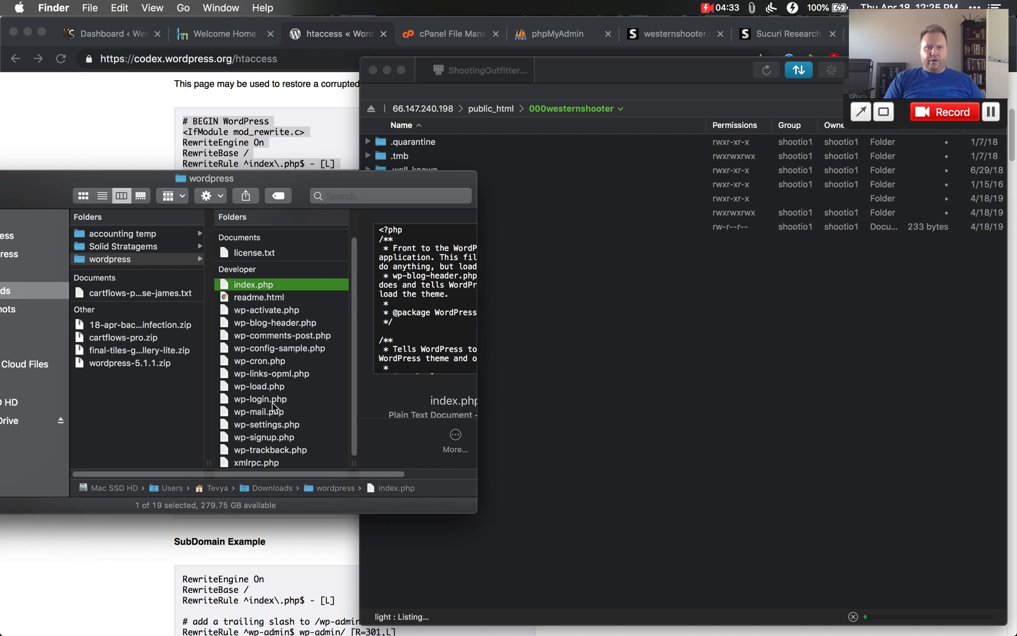
{"action": "left_click", "coordinate": [279, 462], "text": "shift"}
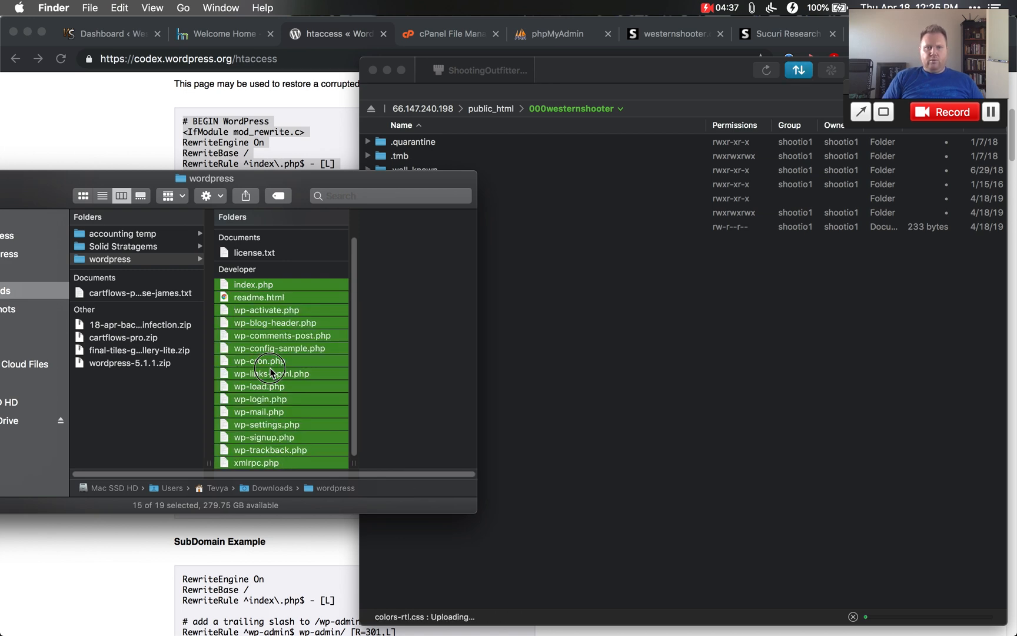
{"action": "left_click_drag", "start_coordinate": [280, 372], "coordinate": [617, 391]}
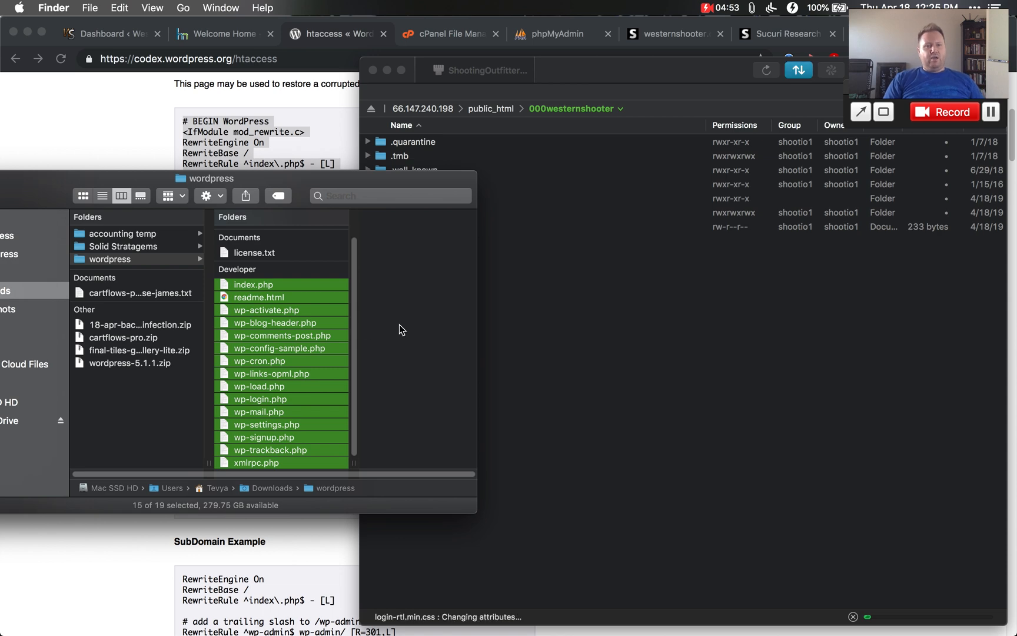
{"action": "left_click", "coordinate": [145, 325]}
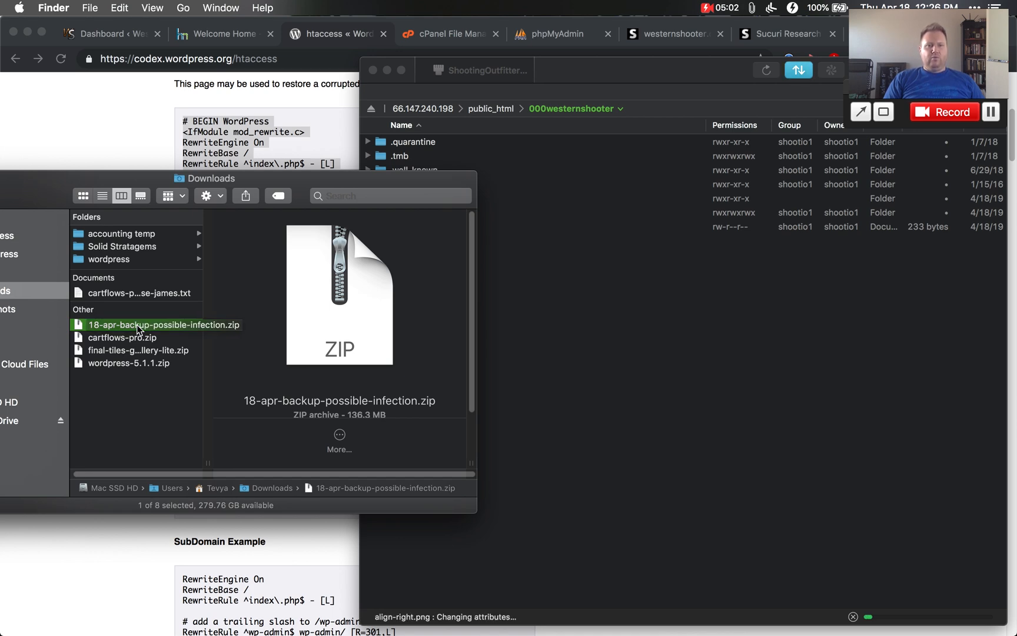
Step: Extract 18-apr-backup-possible-infection.zip into a 46-item folder in Downloads
{"action": "right_click", "coordinate": [137, 326]}
{"action": "left_click", "coordinate": [112, 416]}
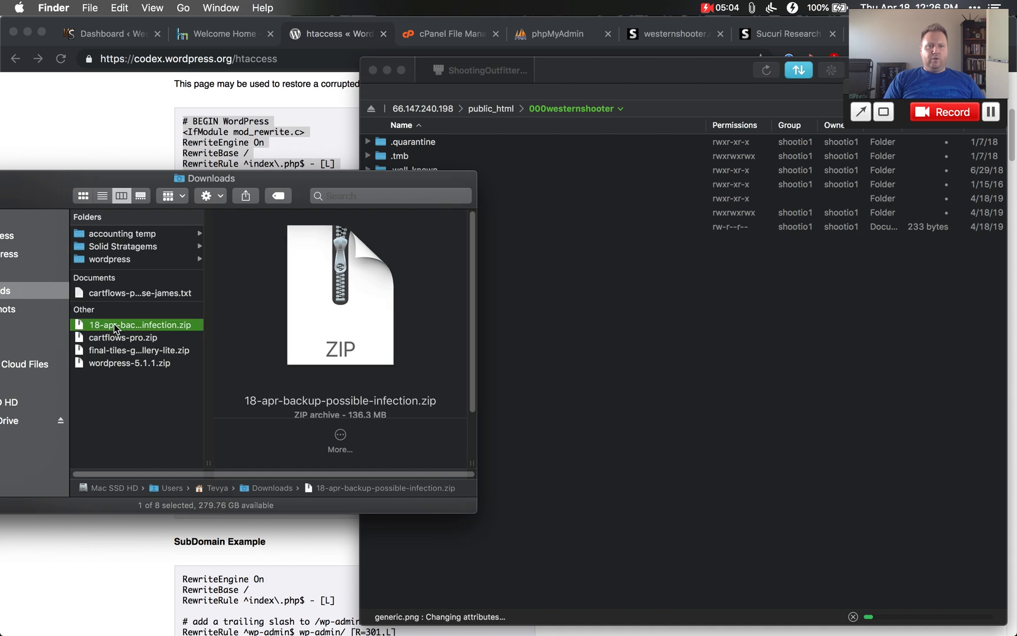
{"action": "double_click", "coordinate": [115, 328]}
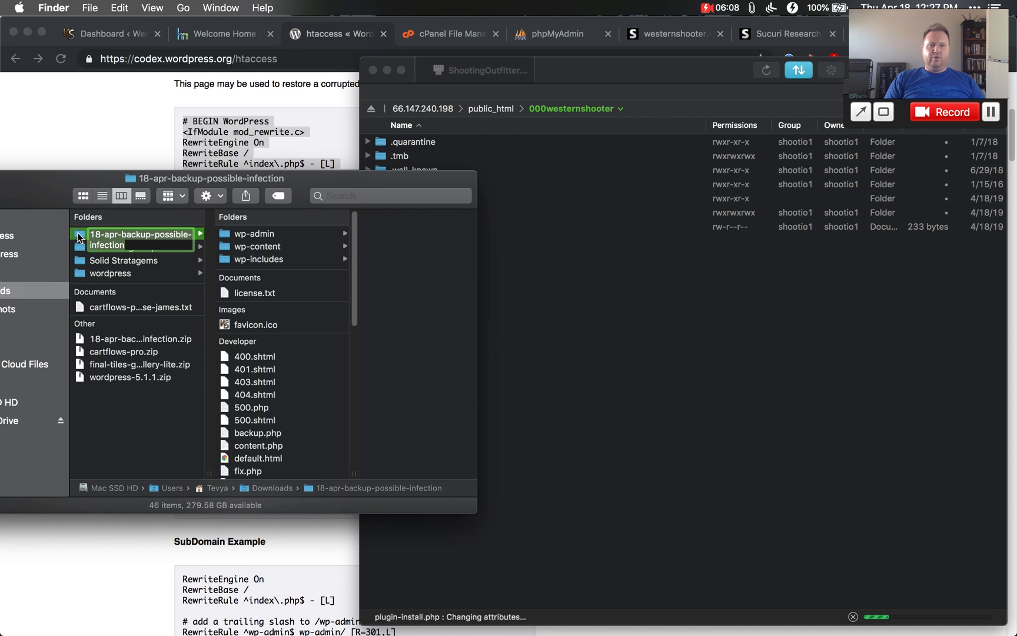
Step: Find wp-config.php in the extracted backup and move it into Downloads
{"action": "key", "text": "Return"}
{"action": "scroll", "coordinate": [304, 373], "scroll_direction": "down", "scroll_amount": 1}
{"action": "scroll", "coordinate": [304, 374], "scroll_direction": "down", "scroll_amount": 10}
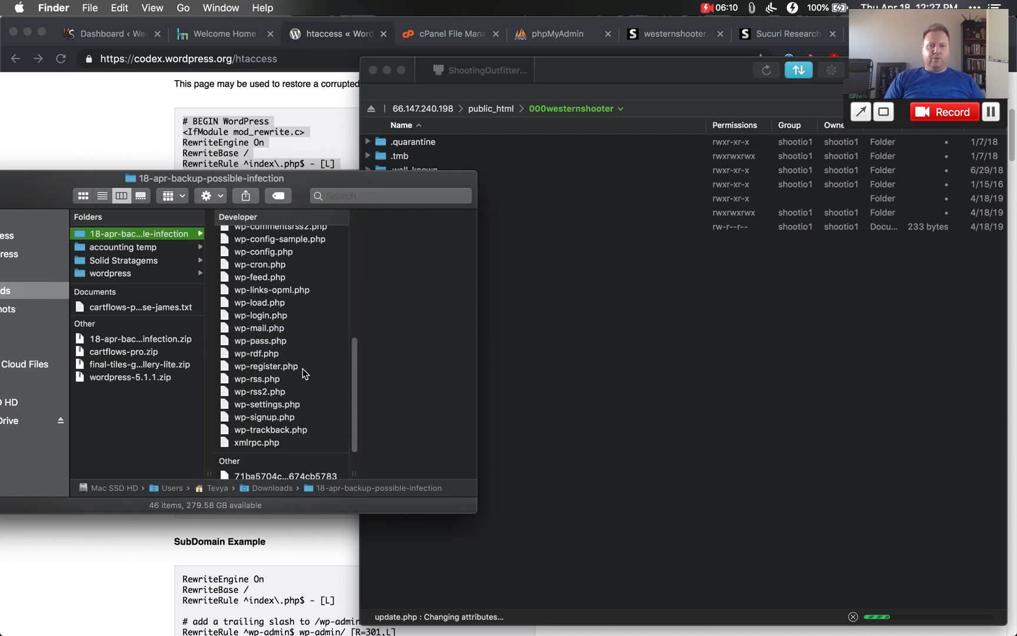
{"action": "scroll", "coordinate": [304, 373], "scroll_direction": "up", "scroll_amount": 3}
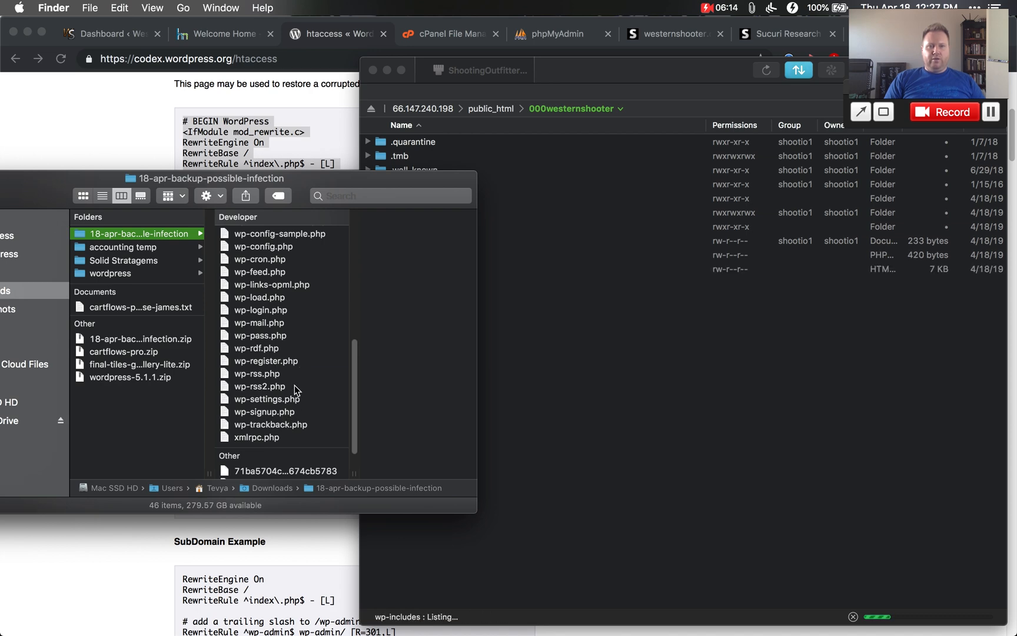
{"action": "scroll", "coordinate": [291, 381], "scroll_direction": "up", "scroll_amount": 3}
{"action": "scroll", "coordinate": [291, 377], "scroll_direction": "up", "scroll_amount": 4}
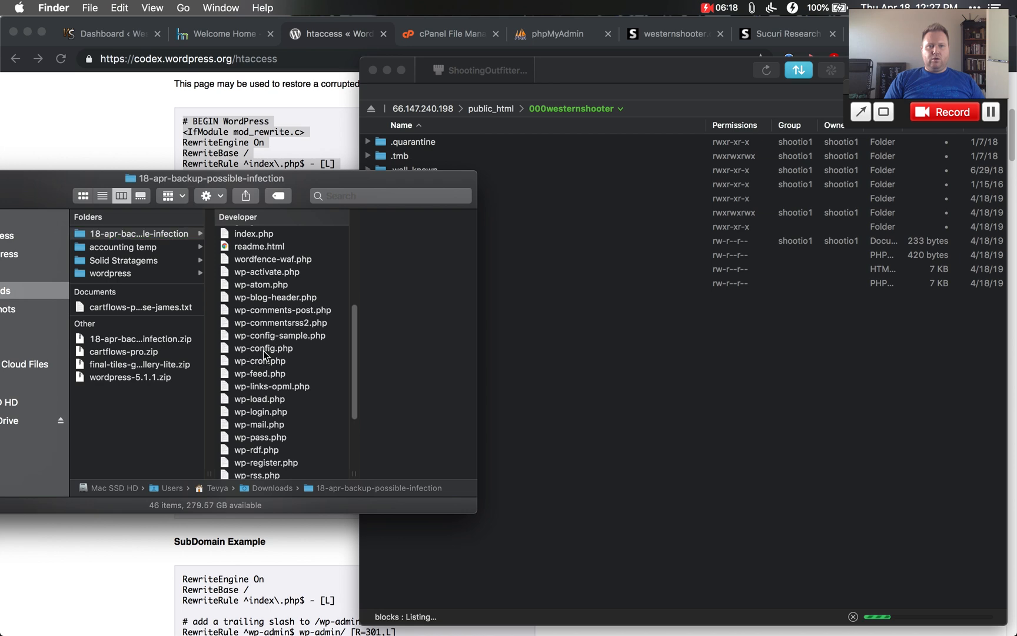
{"action": "left_click", "coordinate": [263, 349]}
{"action": "scroll", "coordinate": [307, 345], "scroll_direction": "down", "scroll_amount": 5}
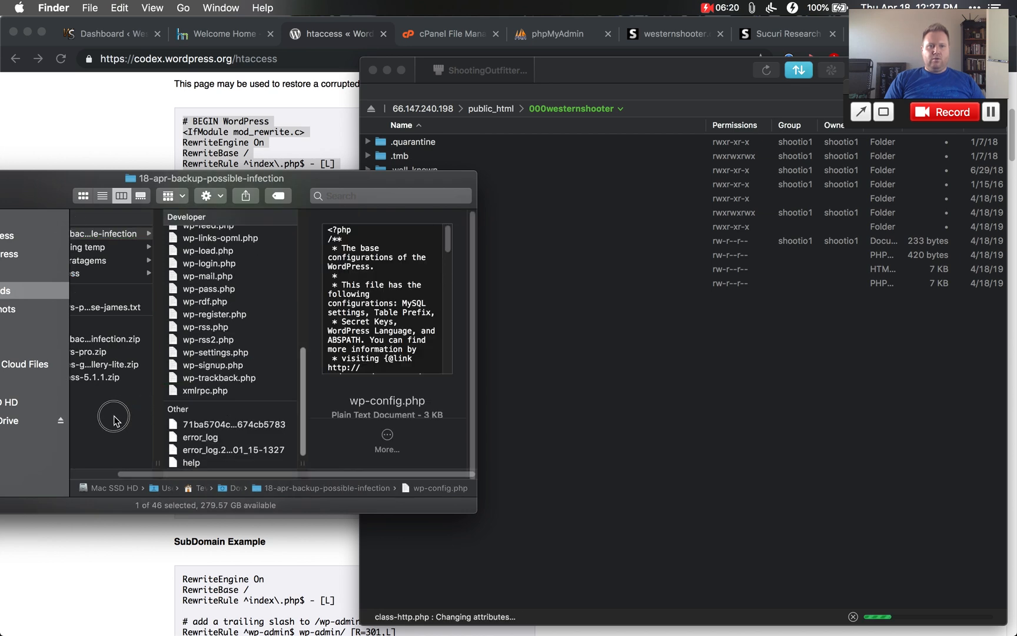
{"action": "scroll", "coordinate": [222, 303], "scroll_direction": "up", "scroll_amount": 4}
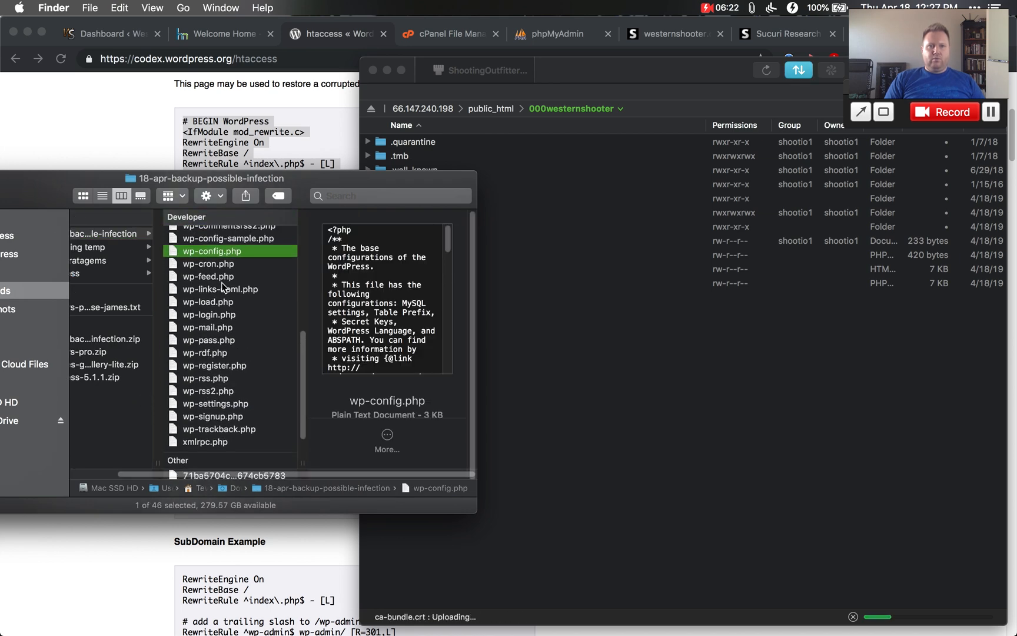
{"action": "left_click", "coordinate": [186, 301]}
{"action": "left_click_drag", "start_coordinate": [185, 301], "coordinate": [97, 423]}
Step: Delete the extracted 18-apr-backup-possible-infection folder and preview the moved wp-config.php
{"action": "scroll", "coordinate": [146, 368], "scroll_direction": "left", "scroll_amount": 3}
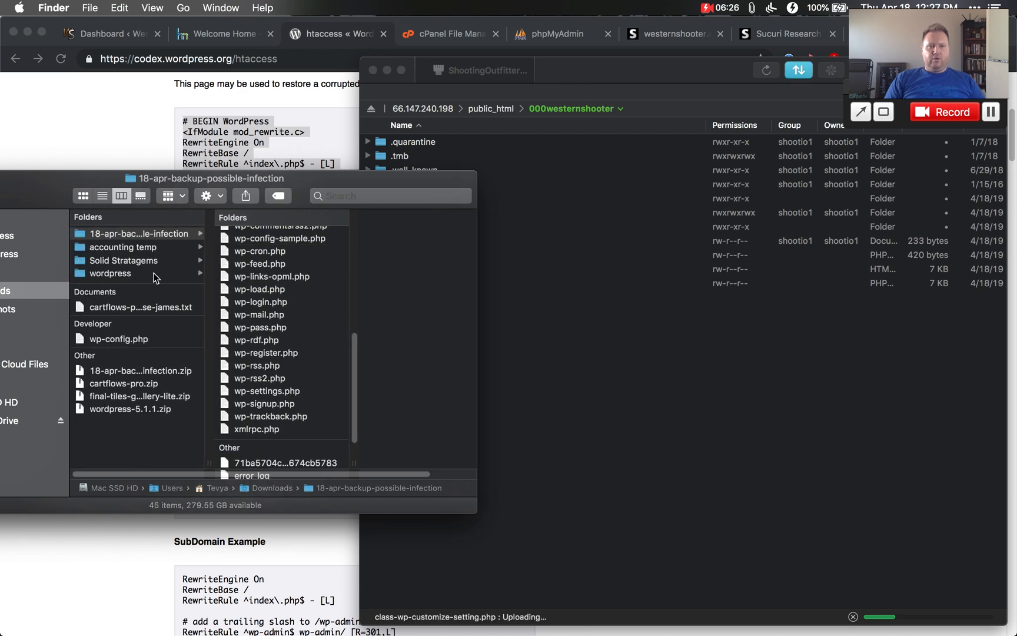
{"action": "left_click", "coordinate": [131, 238]}
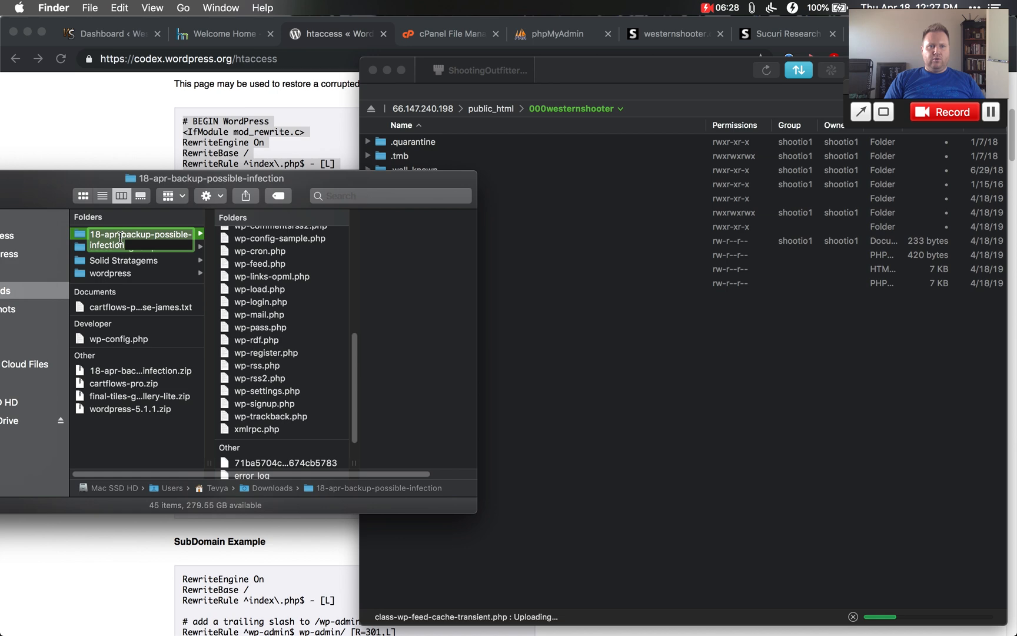
{"action": "key", "text": "Escape"}
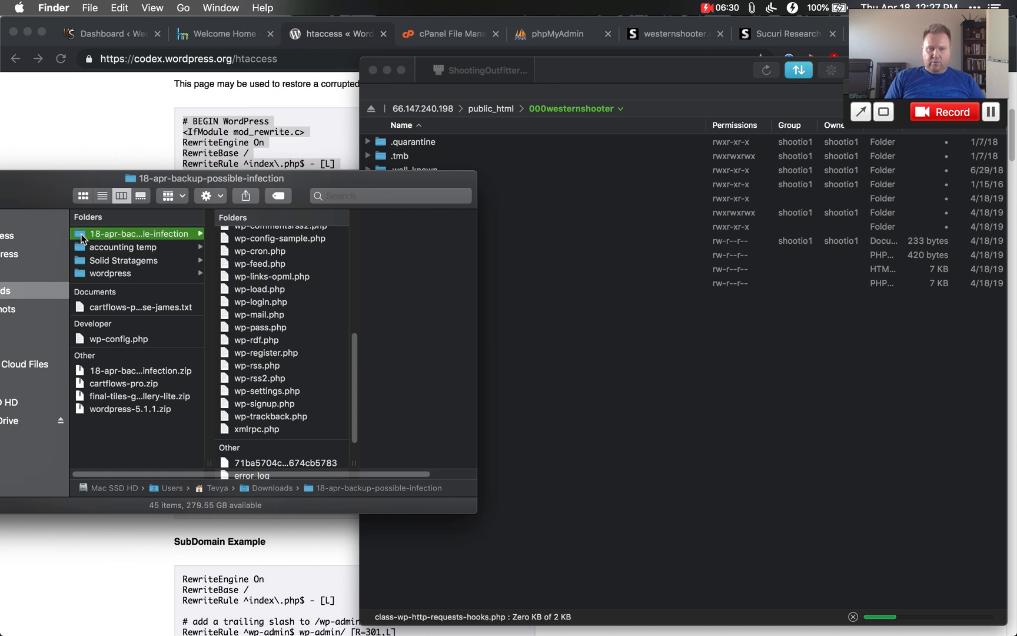
{"action": "key", "text": "super+BackSpace"}
{"action": "left_click", "coordinate": [121, 357]}
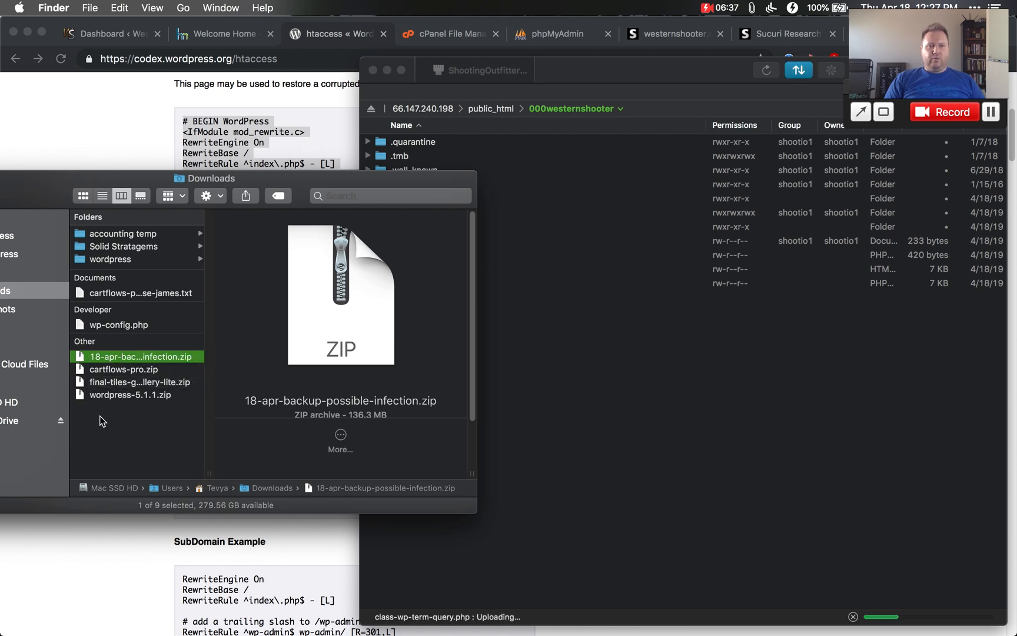
{"action": "left_click", "coordinate": [117, 325]}
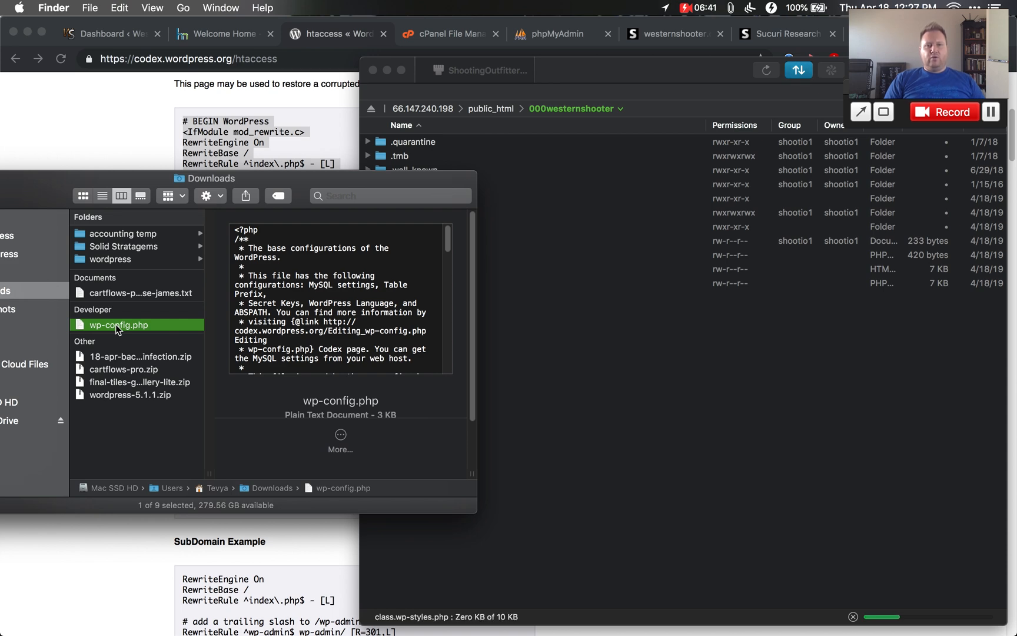
Step: Open wp-config.php with TextEdit
{"action": "right_click", "coordinate": [116, 326]}
{"action": "mouse_move", "coordinate": [274, 325]}
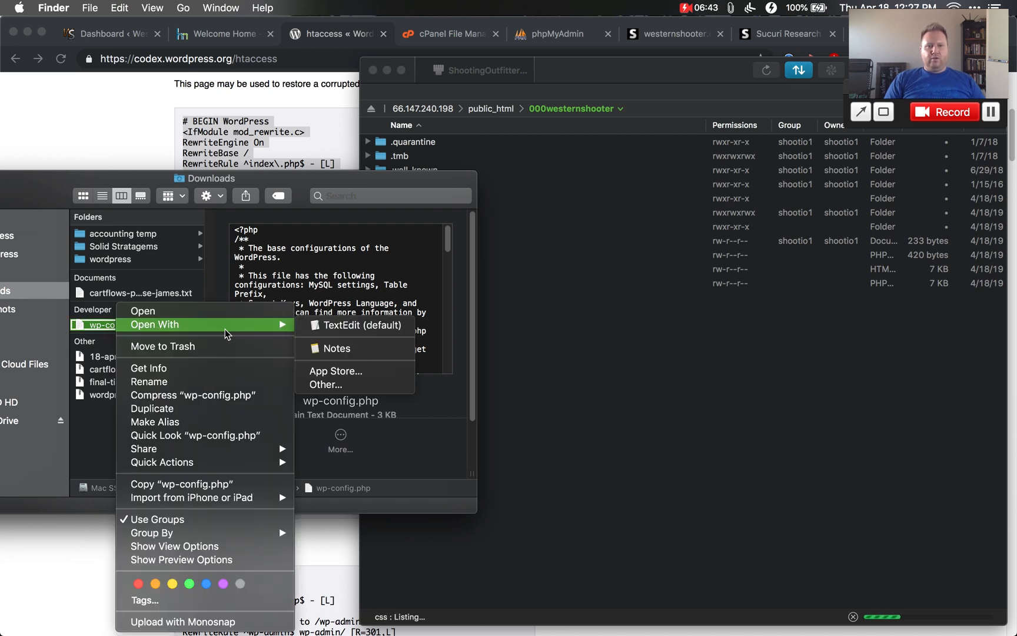
{"action": "left_click", "coordinate": [376, 327]}
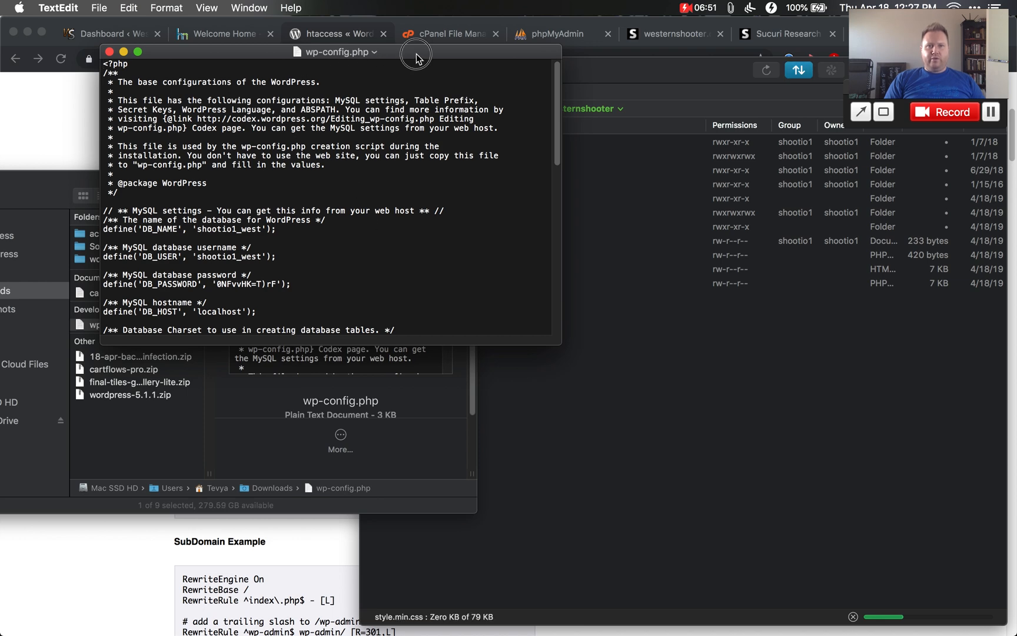
Step: Enlarge the TextEdit window and read the database settings, authentication keys and 'wp_' table prefix
{"action": "left_click_drag", "start_coordinate": [416, 57], "coordinate": [315, 46]}
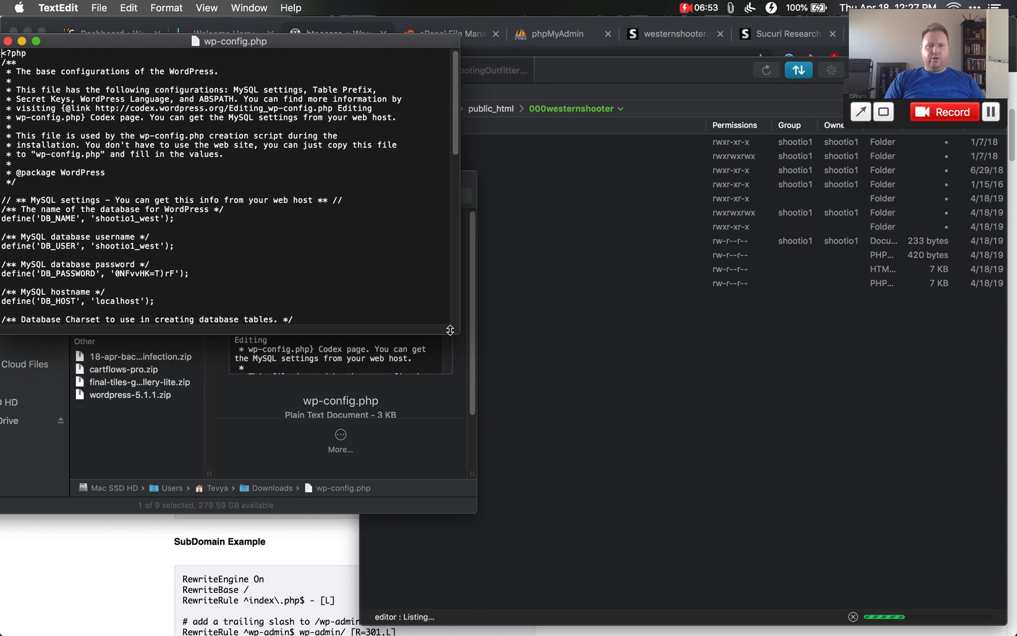
{"action": "left_click_drag", "start_coordinate": [457, 333], "coordinate": [468, 628]}
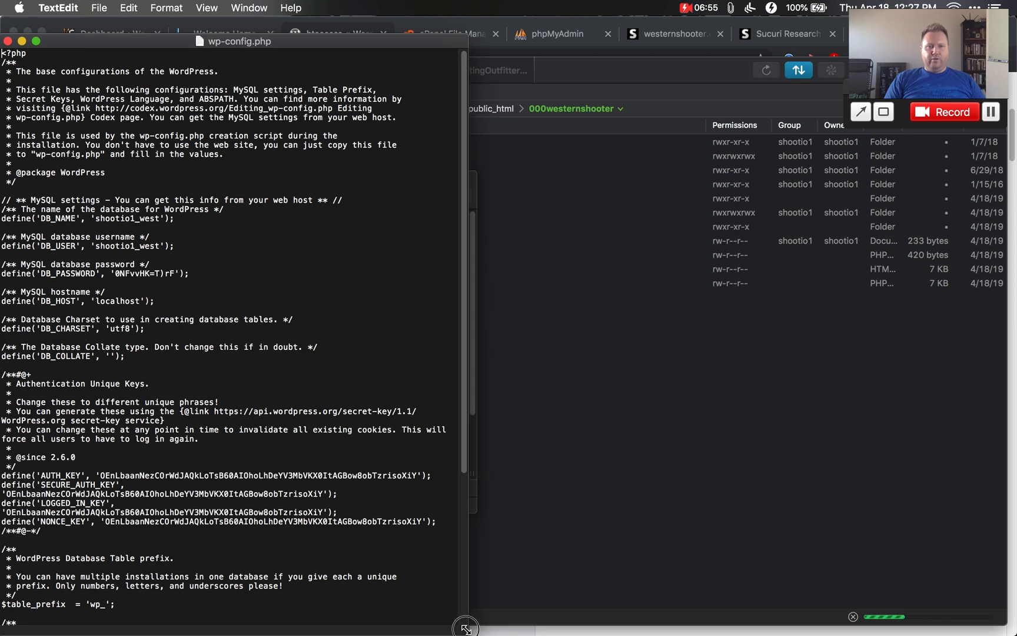
{"action": "scroll", "coordinate": [296, 420], "scroll_direction": "down", "scroll_amount": 10}
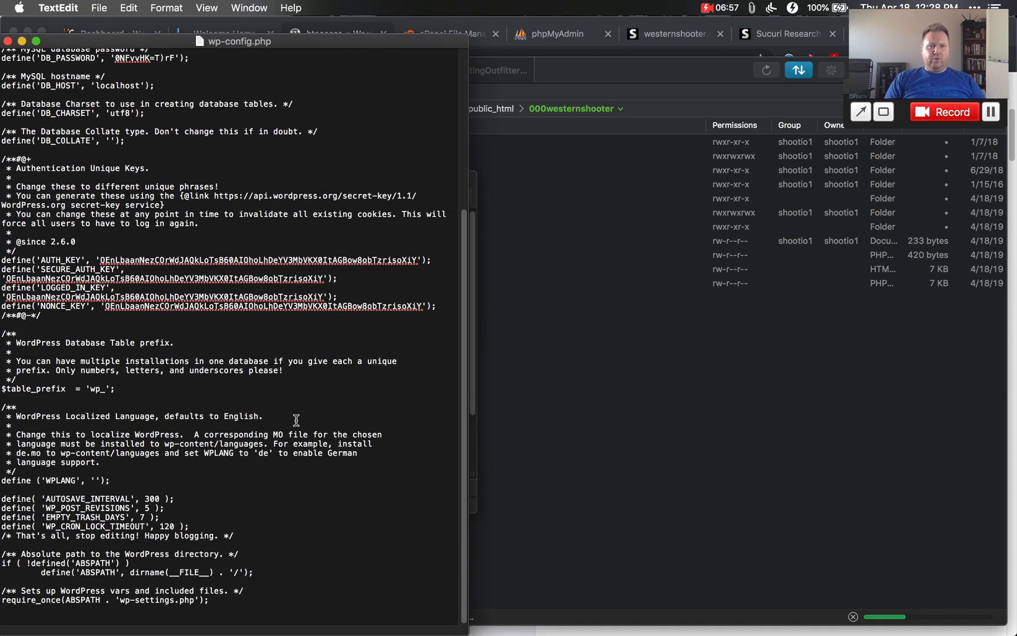
{"action": "scroll", "coordinate": [296, 420], "scroll_direction": "up", "scroll_amount": 6}
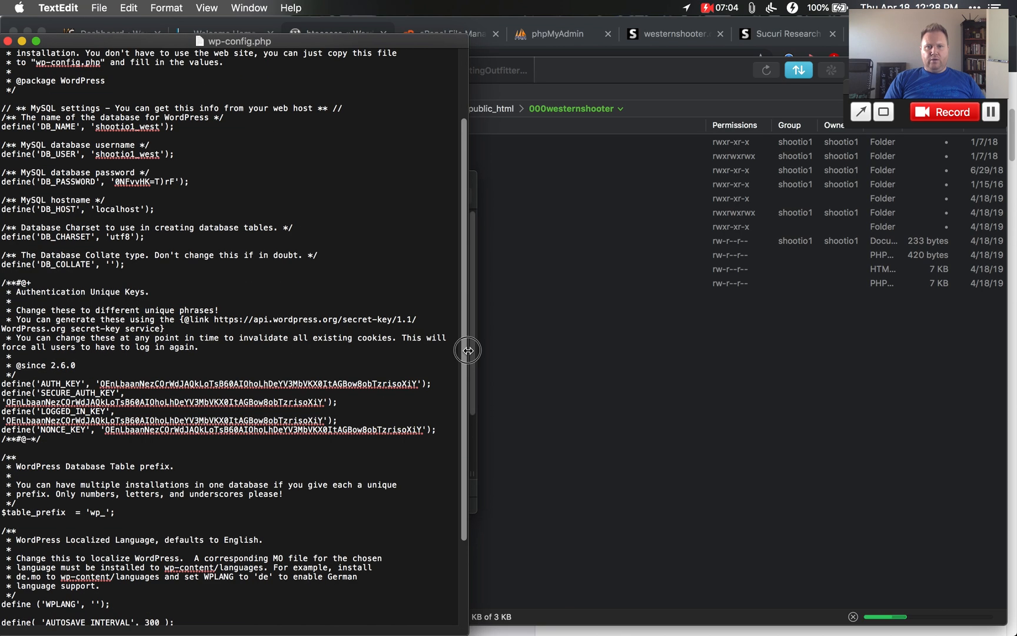
{"action": "left_click_drag", "start_coordinate": [467, 347], "coordinate": [639, 362]}
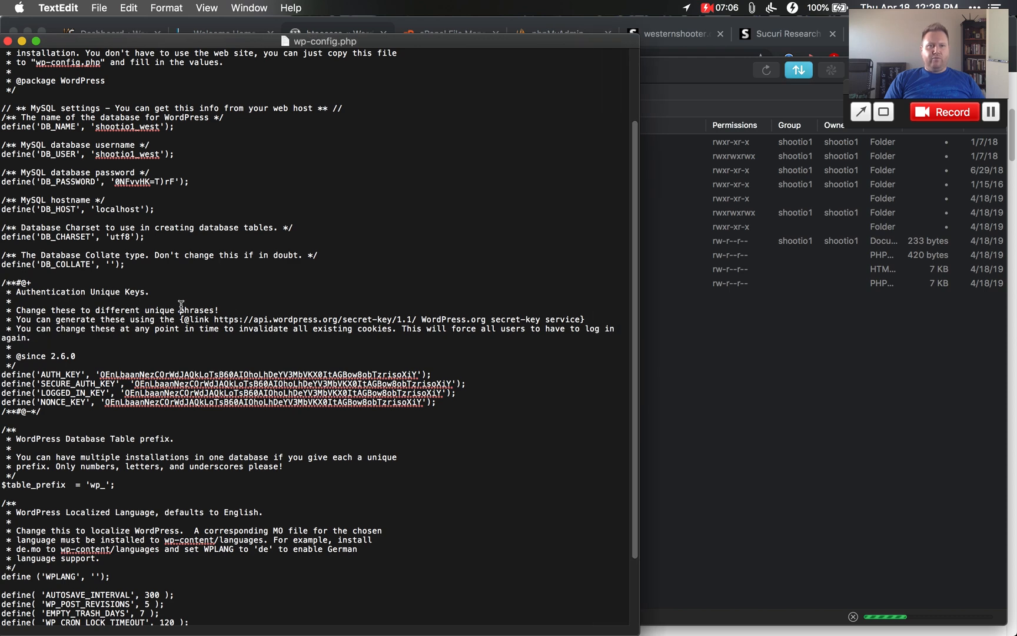
{"action": "scroll", "coordinate": [178, 306], "scroll_direction": "up", "scroll_amount": 4}
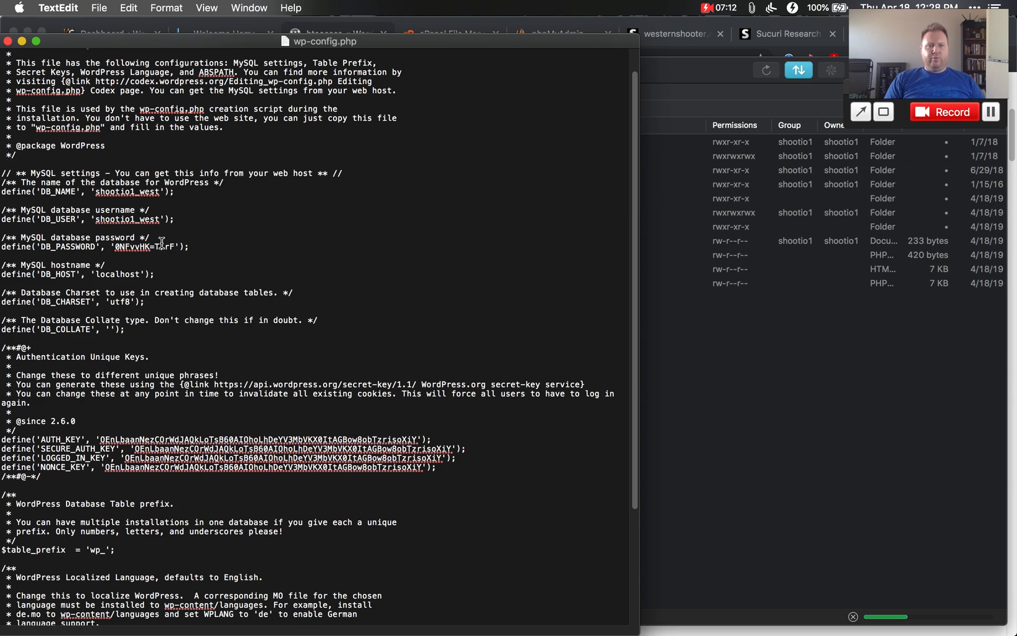
{"action": "scroll", "coordinate": [150, 304], "scroll_direction": "down", "scroll_amount": 8}
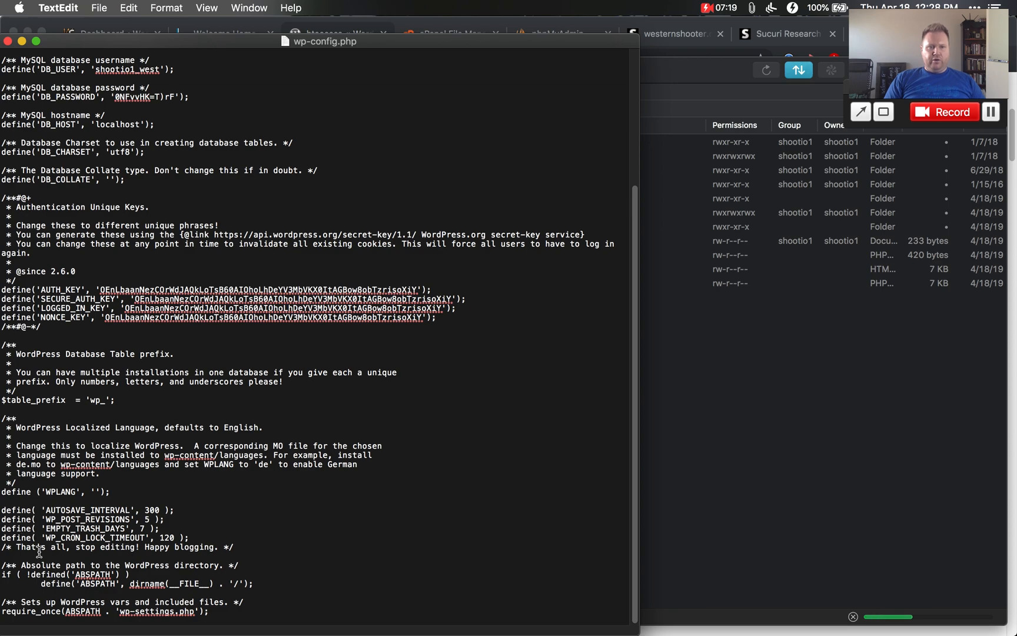
{"action": "scroll", "coordinate": [172, 401], "scroll_direction": "up", "scroll_amount": 10}
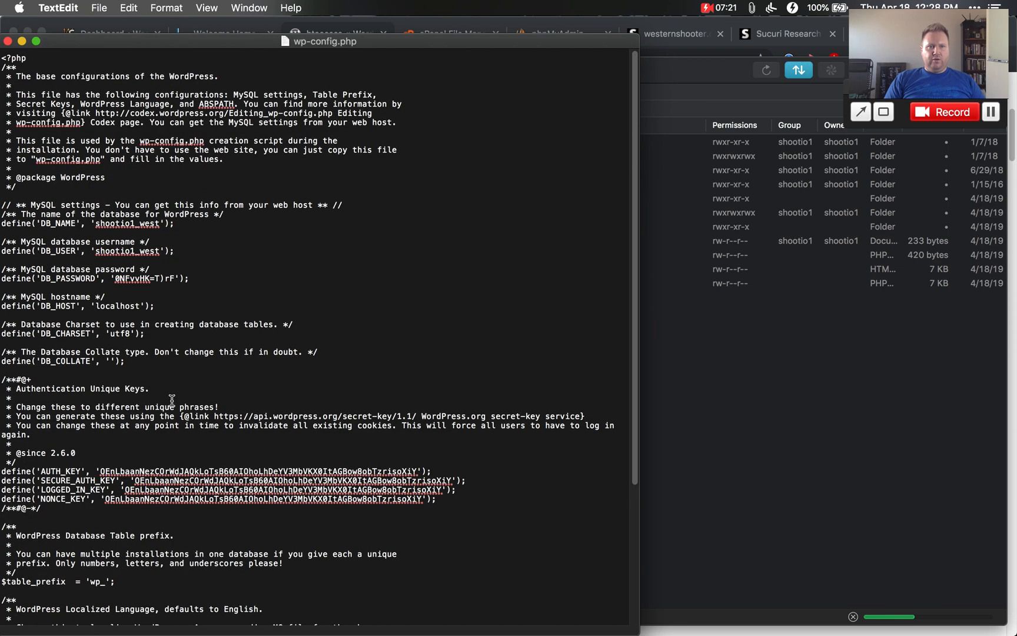
{"action": "scroll", "coordinate": [88, 454], "scroll_direction": "down", "scroll_amount": 10}
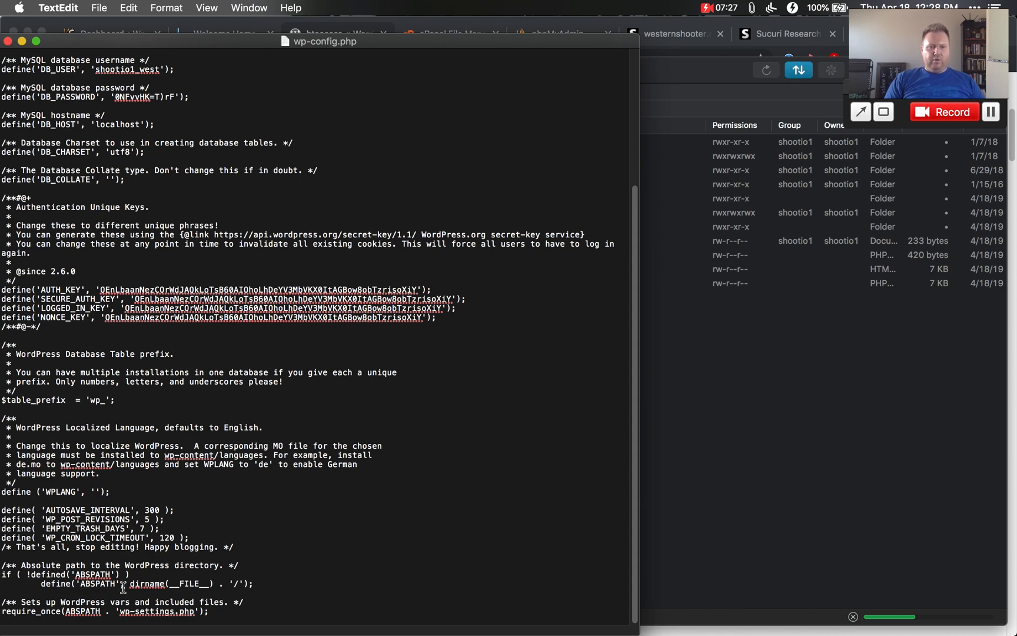
{"action": "scroll", "coordinate": [115, 341], "scroll_direction": "up", "scroll_amount": 5}
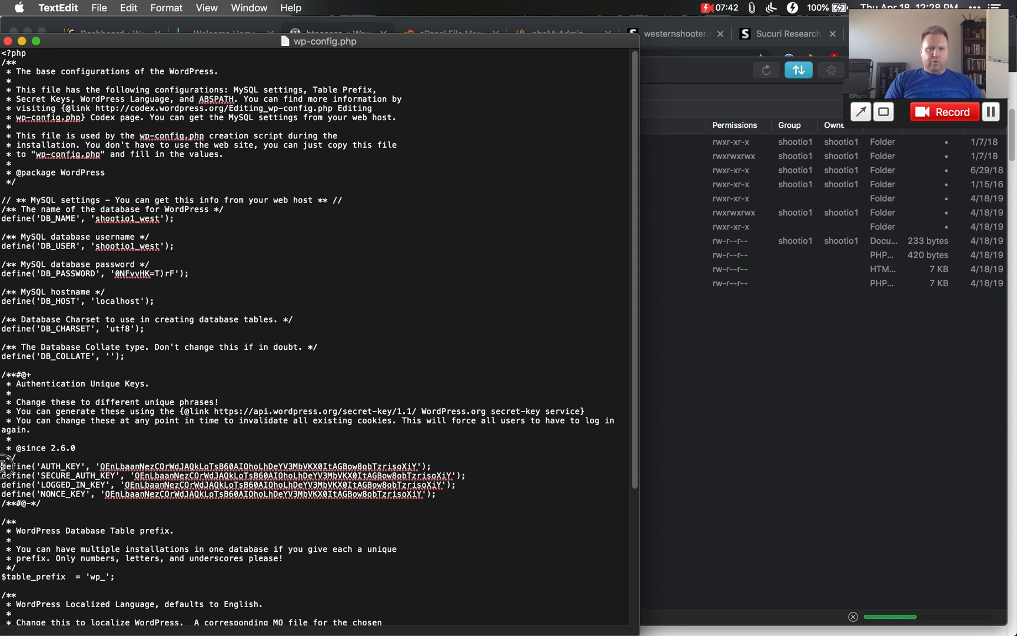
Step: Select the authentication key lines, then delete and undo the /**#@-*/ comment line
{"action": "left_click_drag", "start_coordinate": [2, 465], "coordinate": [450, 496]}
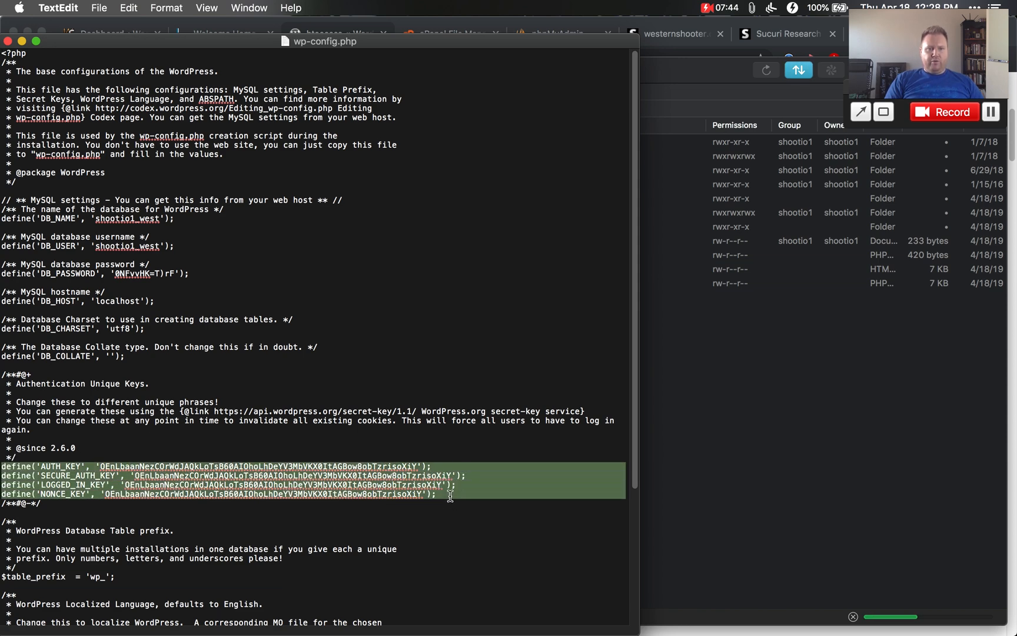
{"action": "left_click", "coordinate": [86, 506]}
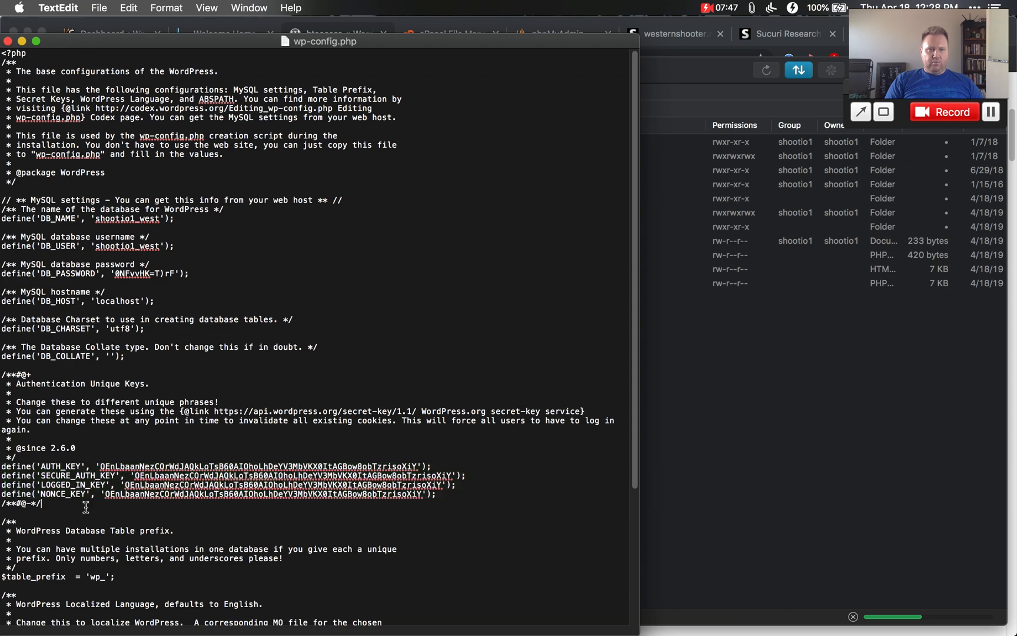
{"action": "scroll", "coordinate": [111, 548], "scroll_direction": "down", "scroll_amount": 5}
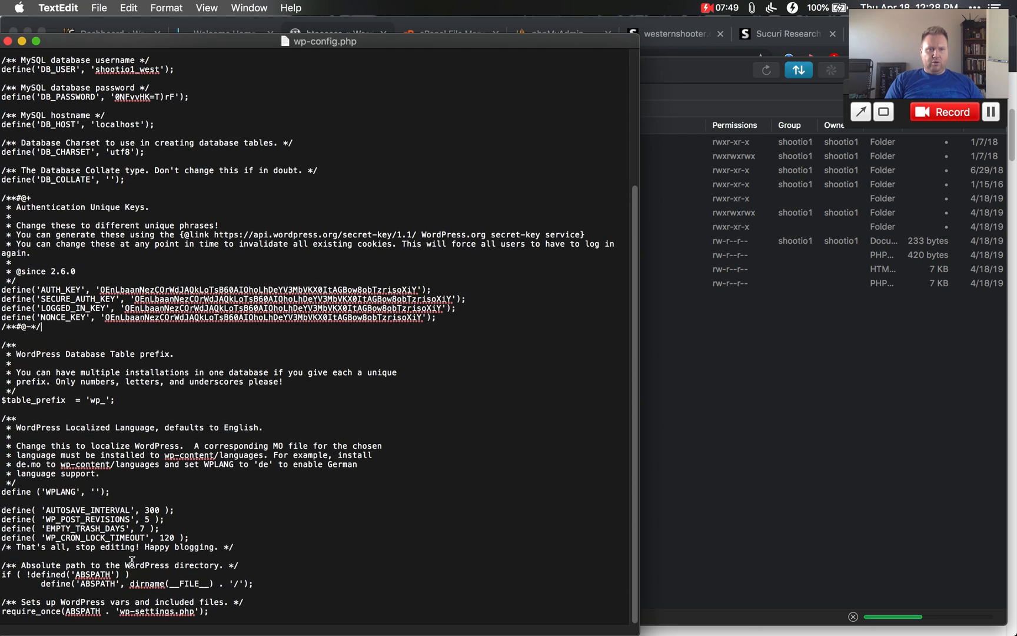
{"action": "scroll", "coordinate": [132, 561], "scroll_direction": "up", "scroll_amount": 2}
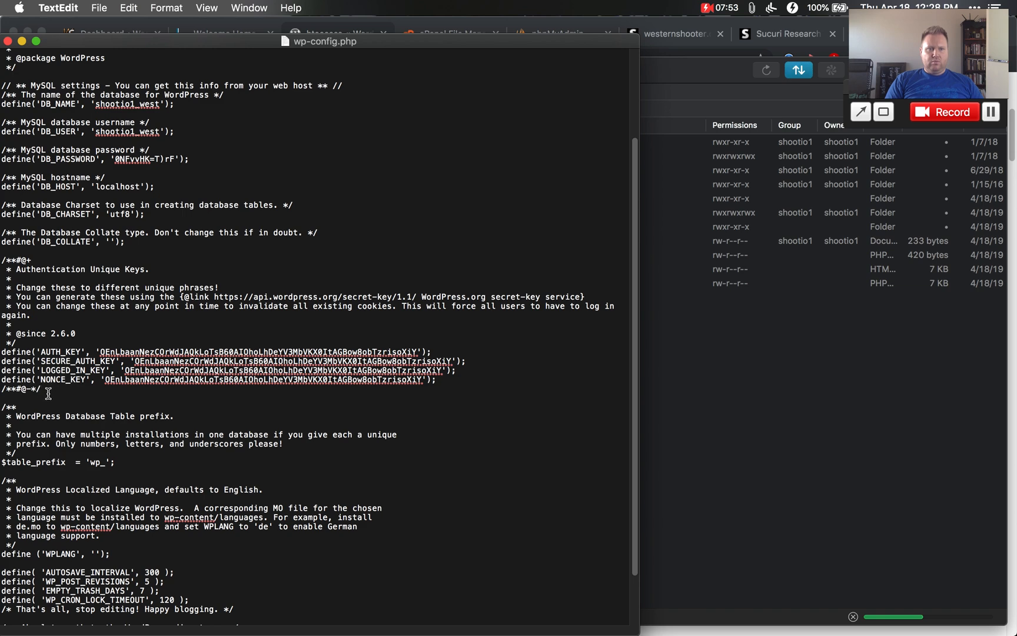
{"action": "left_click_drag", "start_coordinate": [49, 393], "coordinate": [3, 391]}
{"action": "key", "text": "BackSpace"}
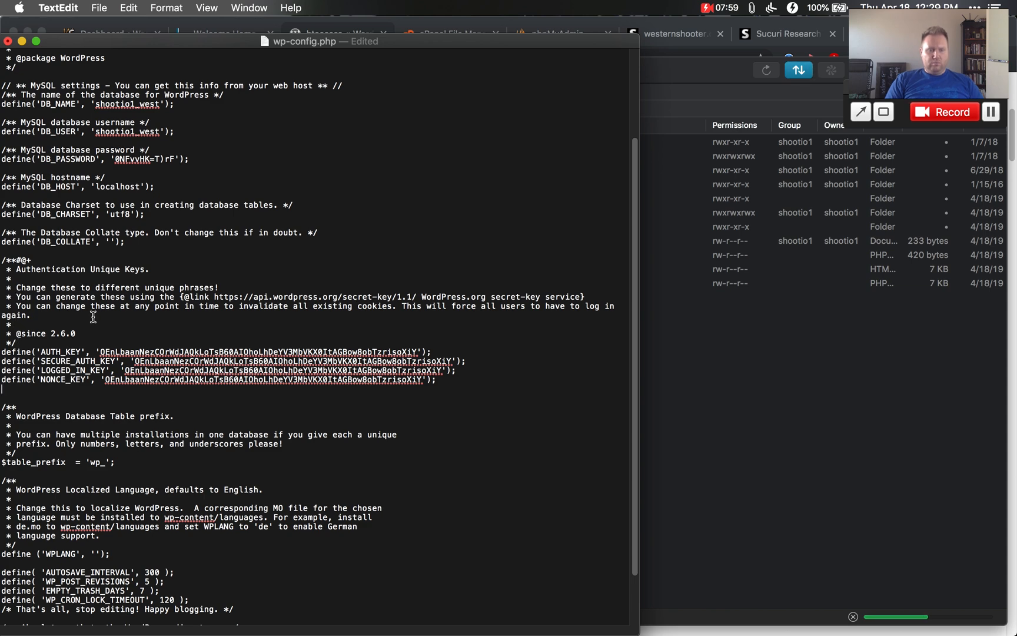
{"action": "key", "text": "super+z"}
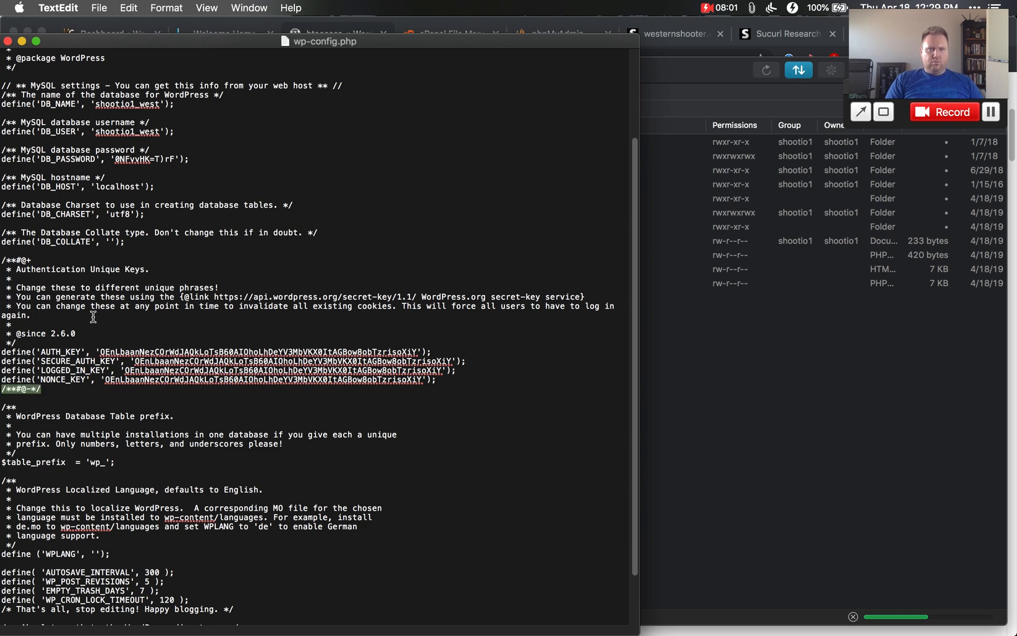
Step: Add a 'k' at the end of that line and close wp-config.php, bringing up the save prompt
{"action": "left_click", "coordinate": [56, 387]}
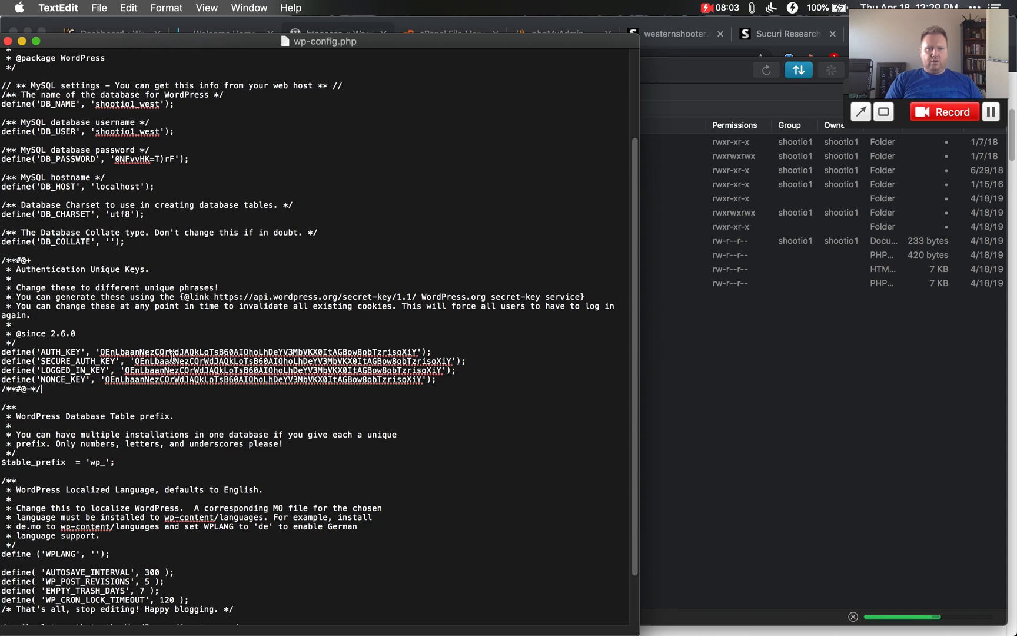
{"action": "type", "text": "k"}
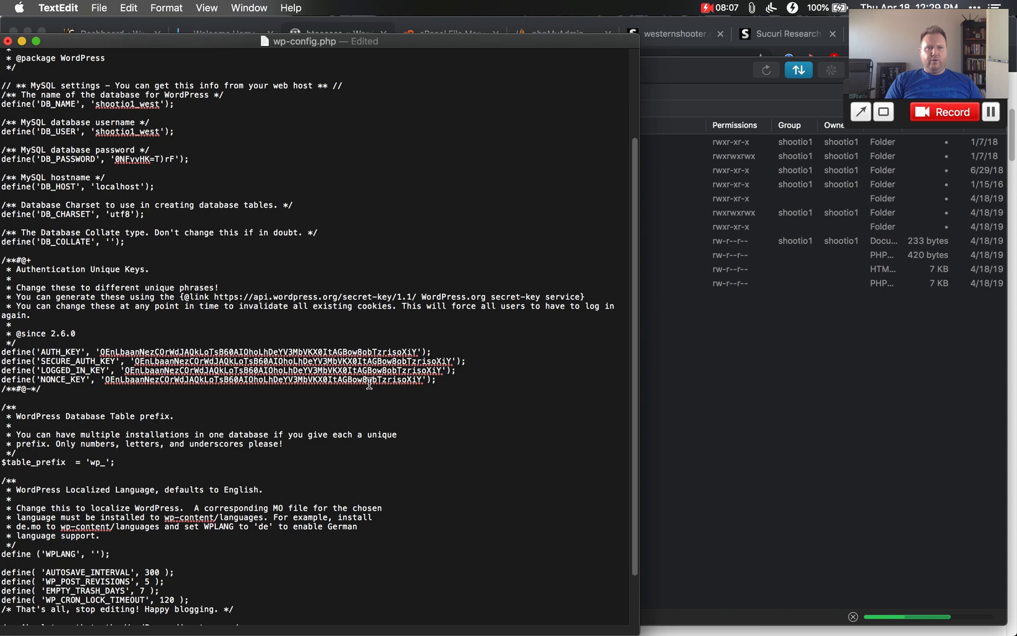
{"action": "scroll", "coordinate": [158, 216], "scroll_direction": "up", "scroll_amount": 5}
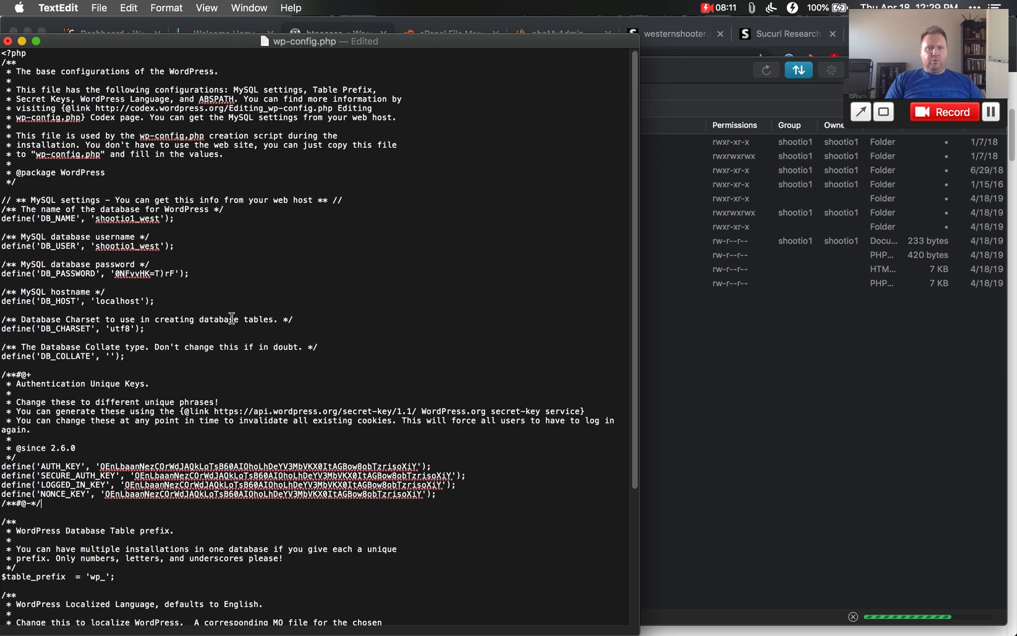
{"action": "scroll", "coordinate": [231, 318], "scroll_direction": "down", "scroll_amount": 6}
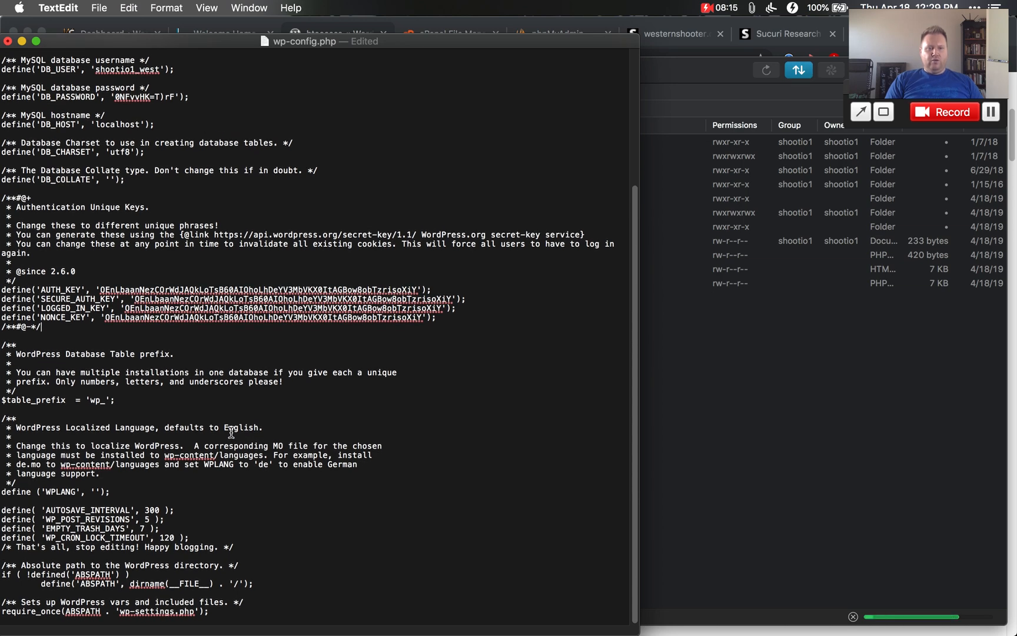
{"action": "scroll", "coordinate": [232, 432], "scroll_direction": "up", "scroll_amount": 6}
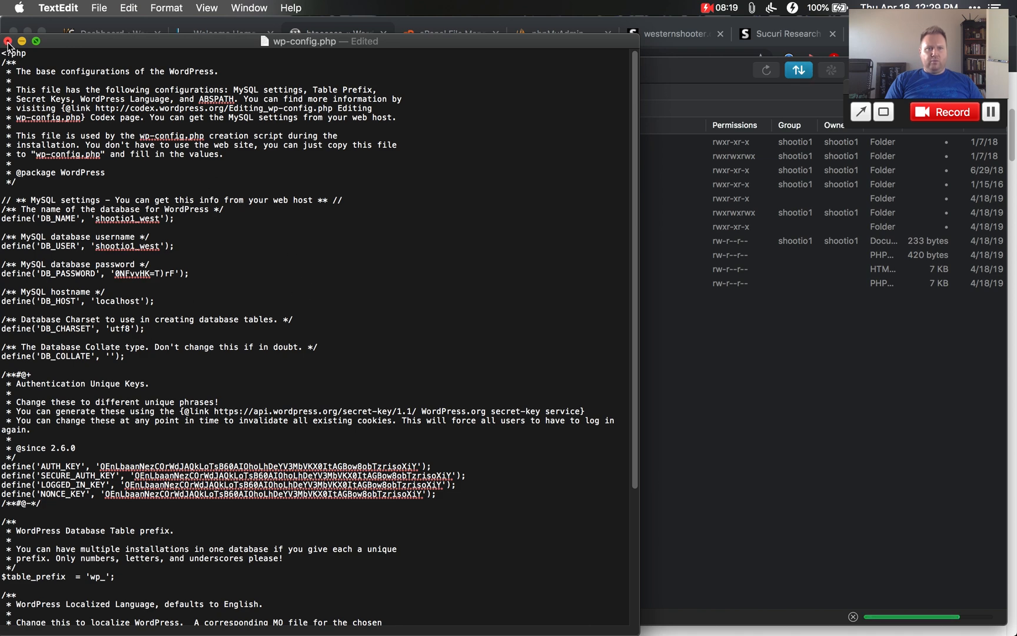
{"action": "key", "text": "super+w"}
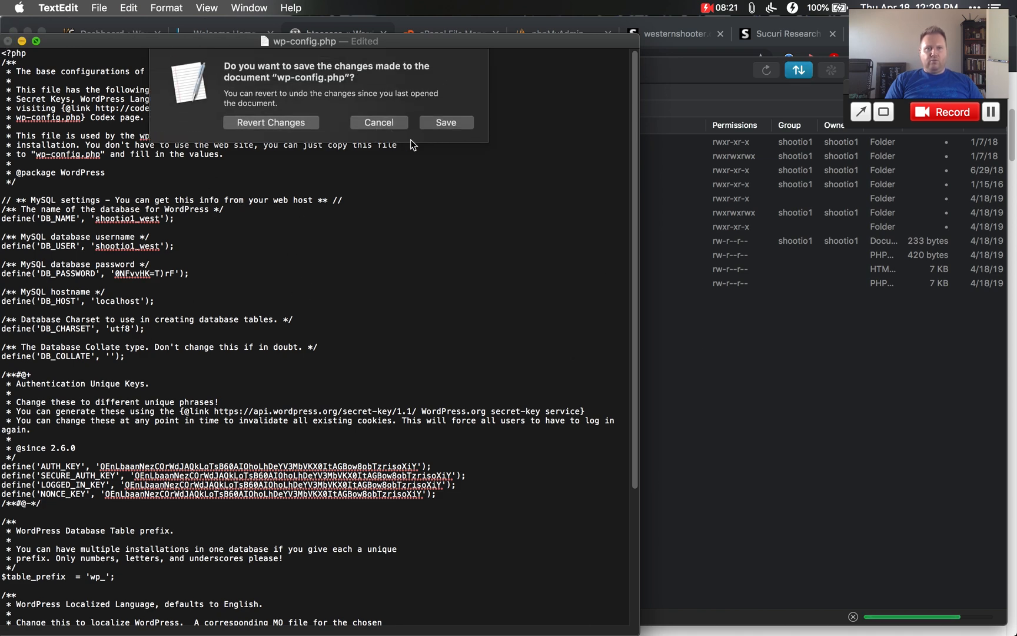
Step: Cancel the close, then reopen wp-config.php as text from the Downloads folder
{"action": "left_click", "coordinate": [392, 125]}
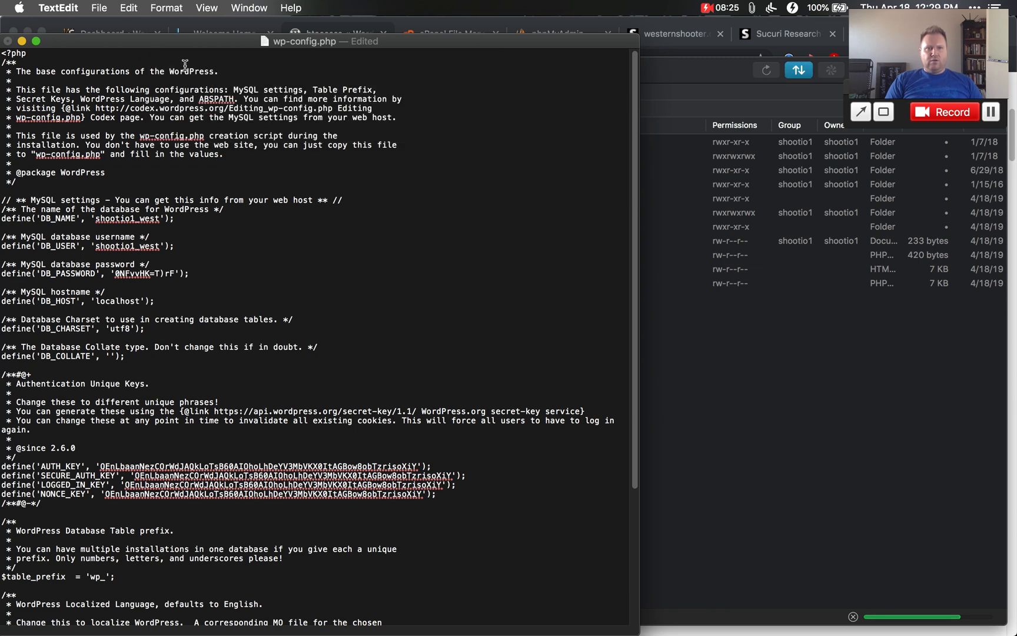
{"action": "left_click", "coordinate": [694, 342]}
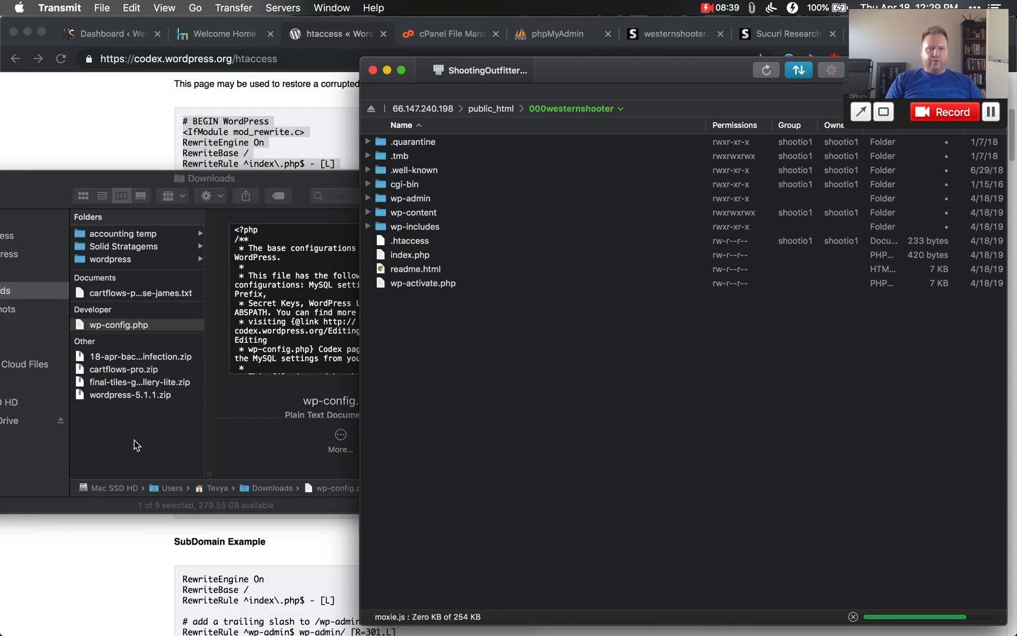
{"action": "left_click", "coordinate": [142, 428]}
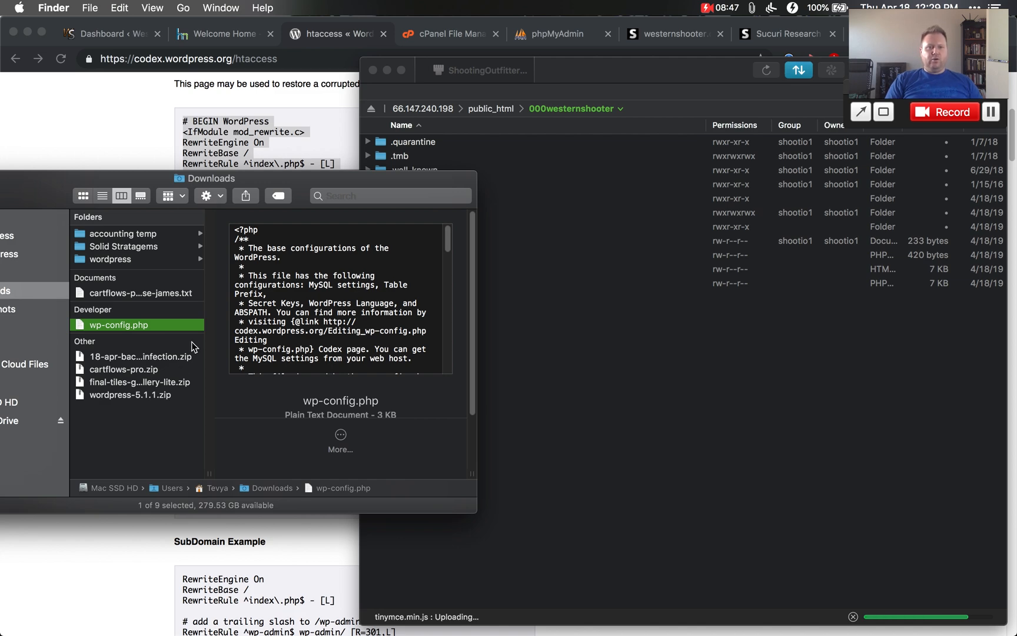
{"action": "right_click", "coordinate": [125, 330]}
{"action": "mouse_move", "coordinate": [257, 334]}
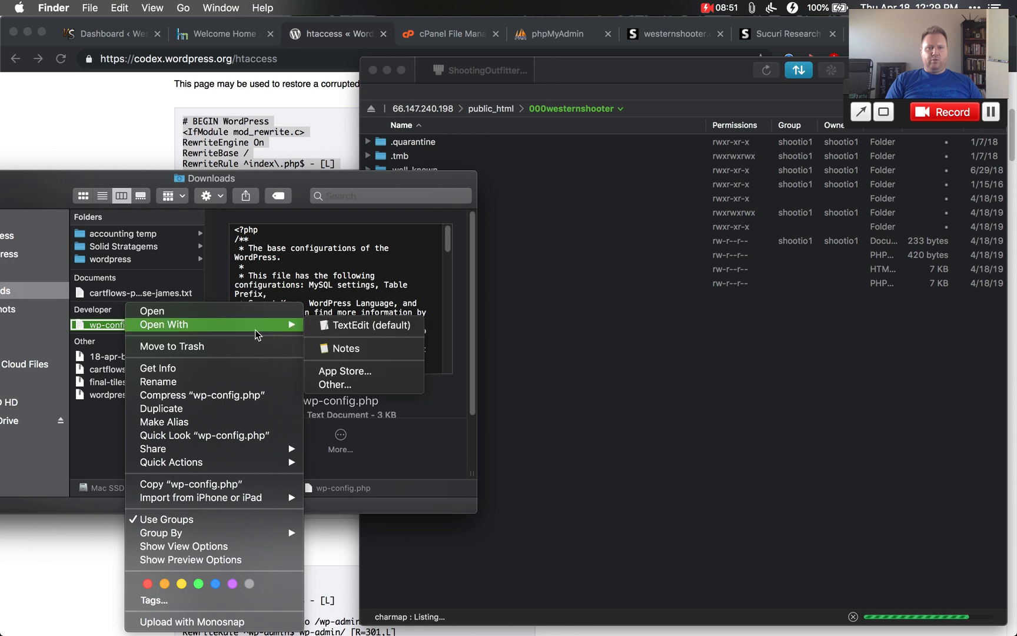
{"action": "left_click", "coordinate": [363, 333]}
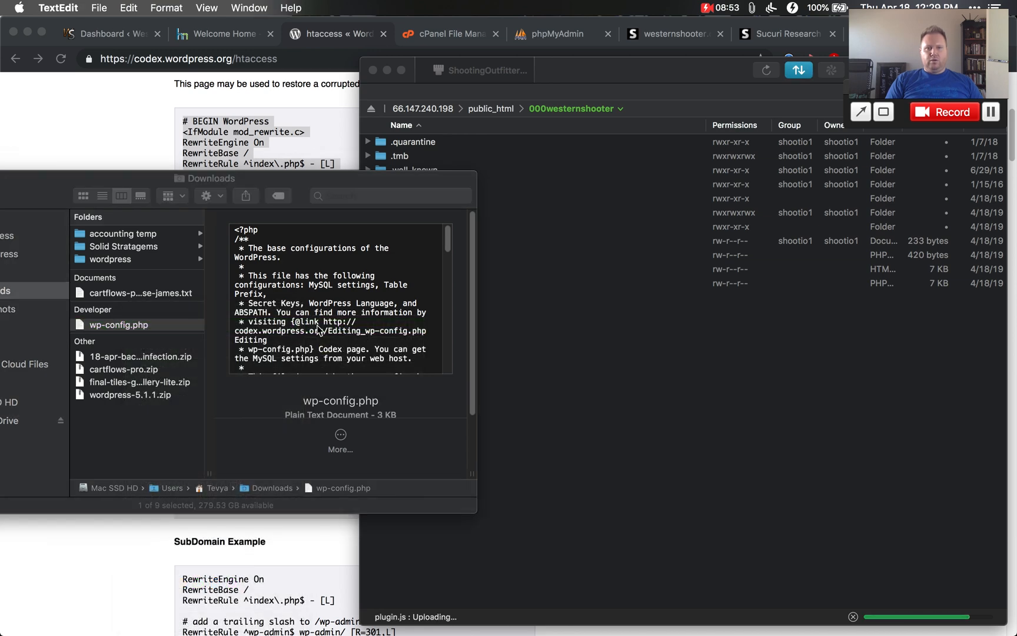
Step: Review the database settings, deleting and restoring the DB_NAME definition line
{"action": "scroll", "coordinate": [204, 250], "scroll_direction": "down", "scroll_amount": 5}
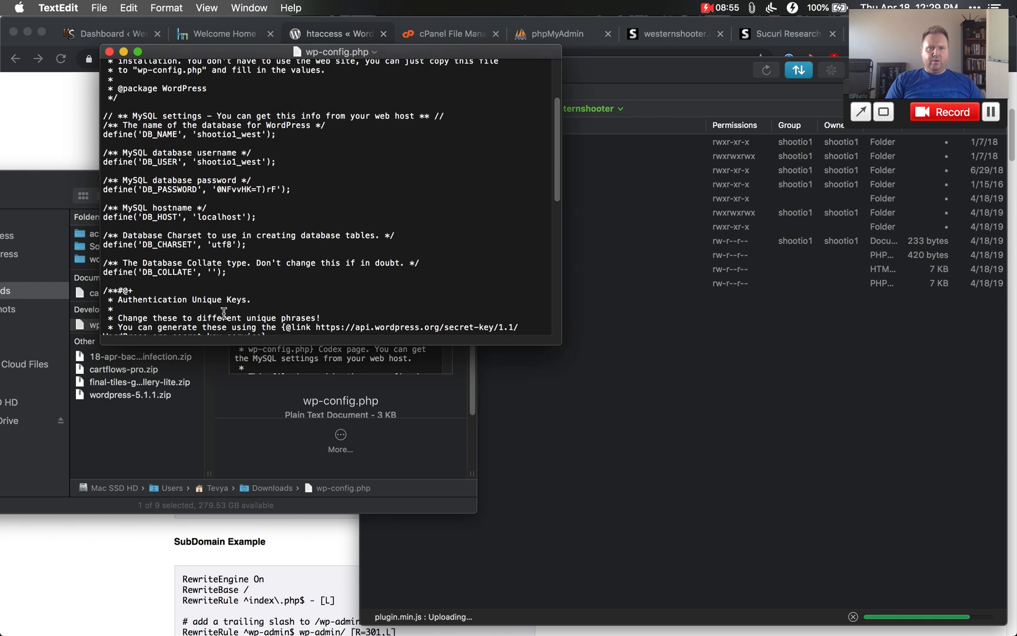
{"action": "left_click_drag", "start_coordinate": [105, 138], "coordinate": [307, 204]}
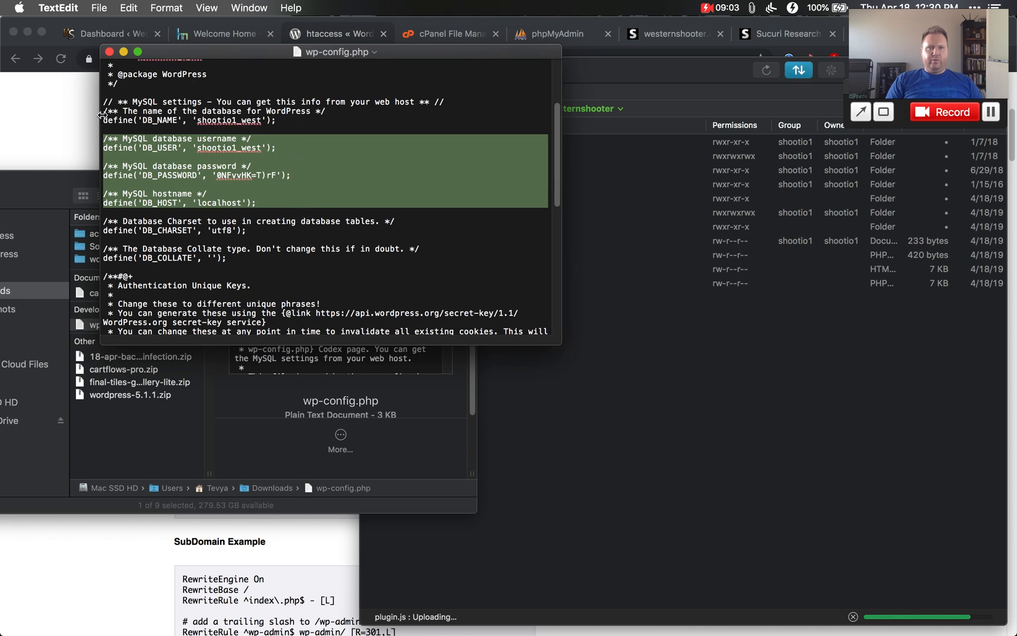
{"action": "left_click_drag", "start_coordinate": [103, 120], "coordinate": [271, 206]}
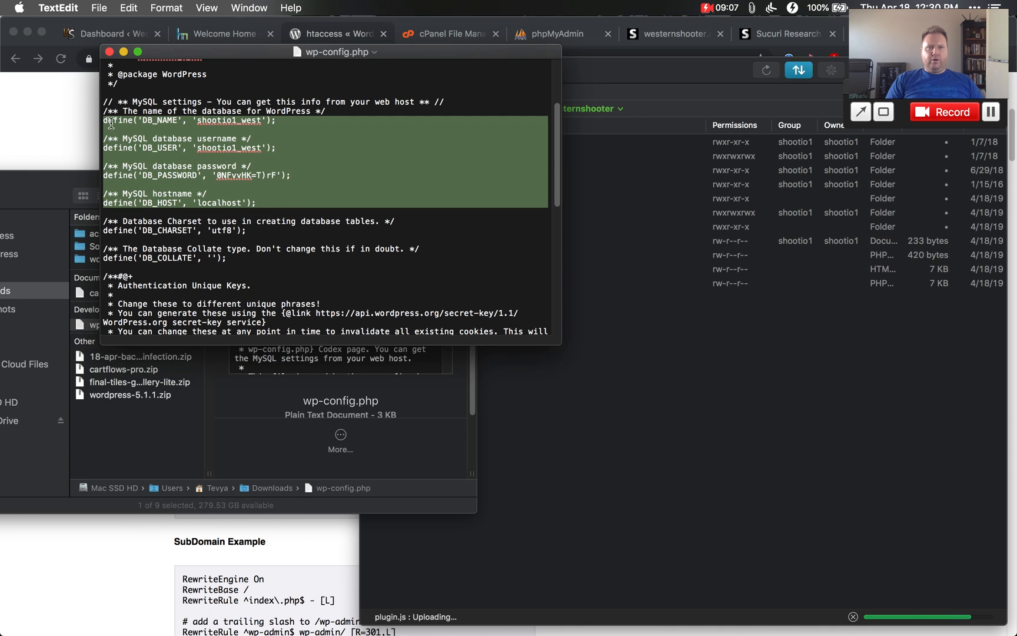
{"action": "left_click", "coordinate": [113, 140]}
{"action": "left_click_drag", "start_coordinate": [97, 141], "coordinate": [264, 137]}
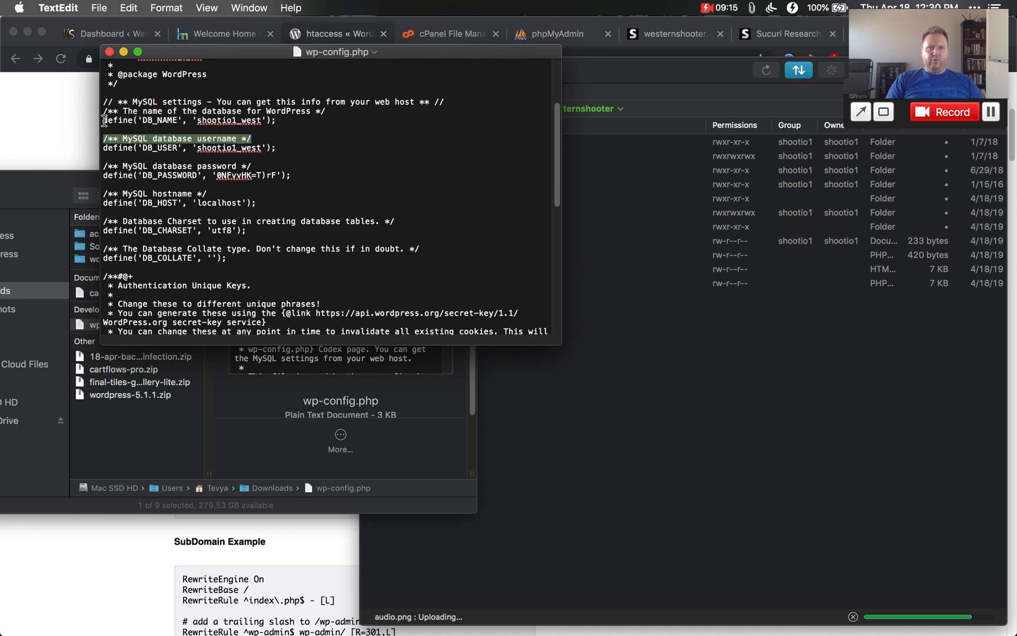
{"action": "left_click_drag", "start_coordinate": [104, 120], "coordinate": [272, 121]}
{"action": "key", "text": "BackSpace"}
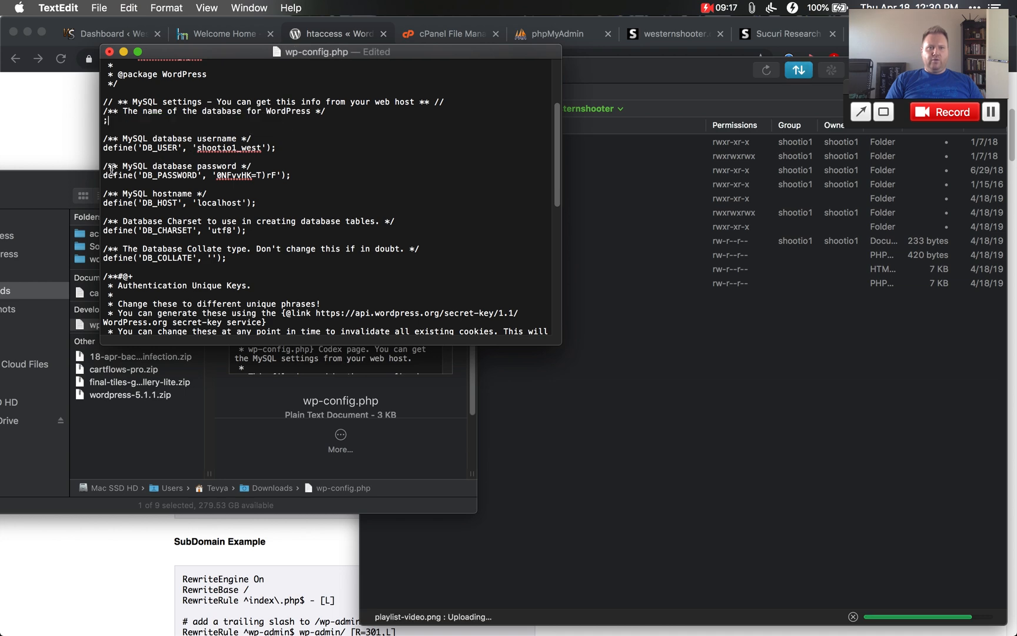
{"action": "key", "text": "super+z"}
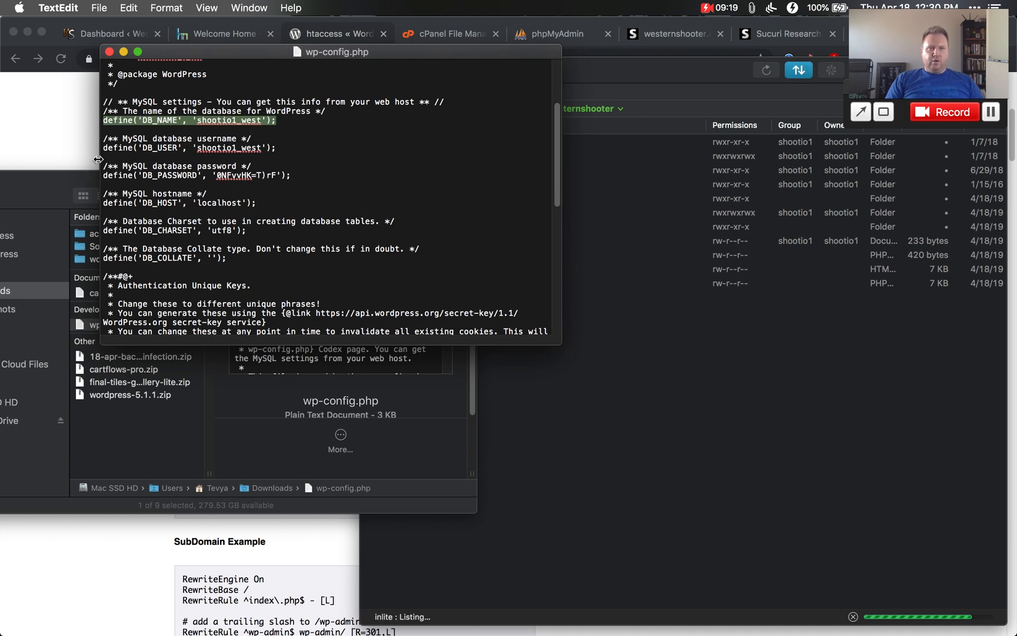
Step: Inspect the DB_USER, DB_PASSWORD and DB_HOST definition lines
{"action": "left_click_drag", "start_coordinate": [104, 147], "coordinate": [275, 148]}
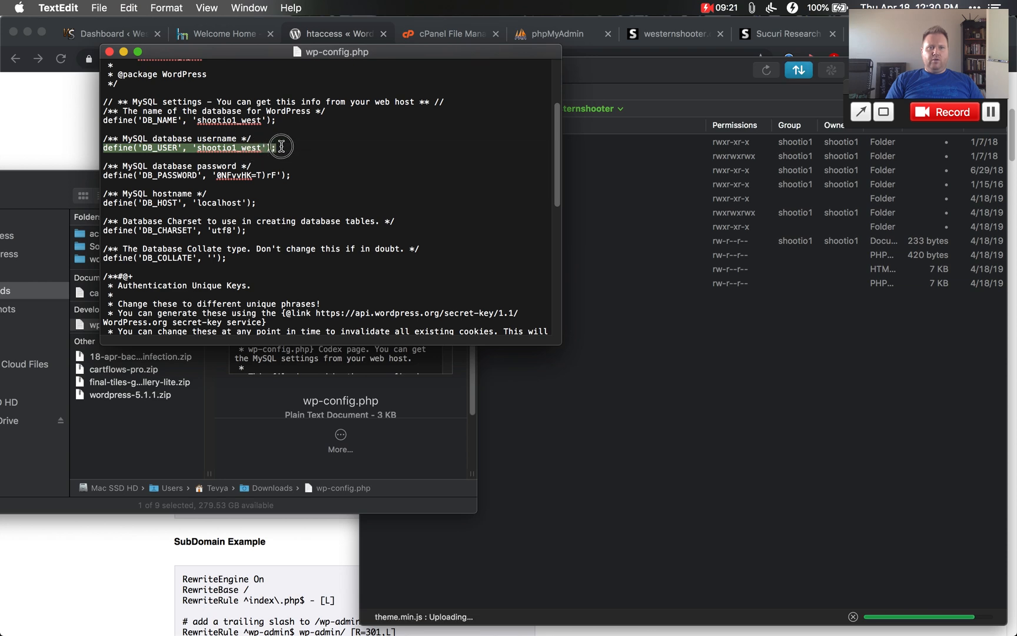
{"action": "left_click", "coordinate": [105, 176]}
{"action": "left_click_drag", "start_coordinate": [104, 176], "coordinate": [105, 202]}
{"action": "left_click", "coordinate": [280, 207]}
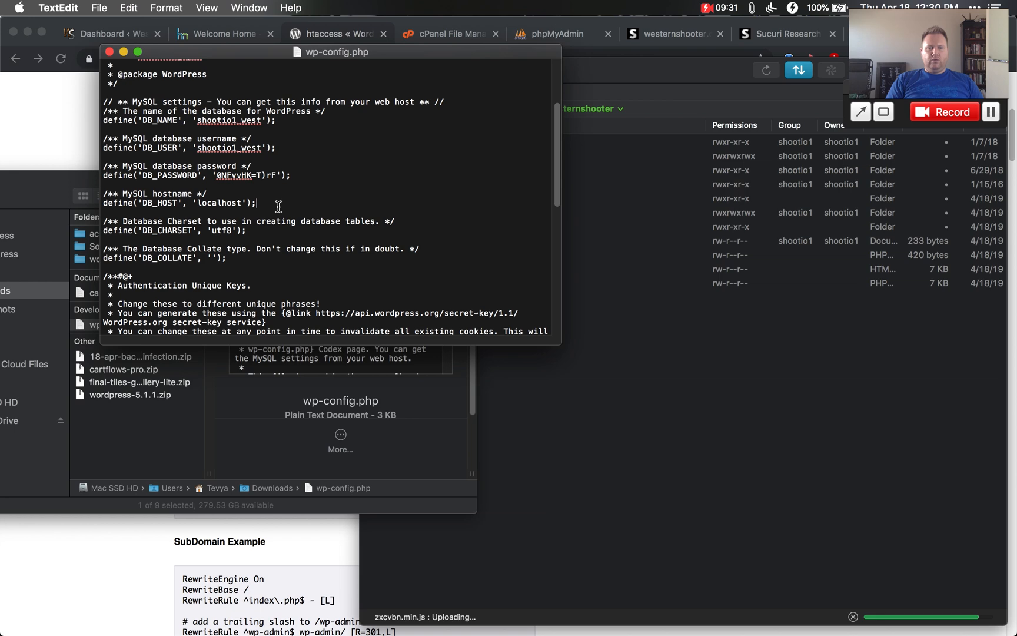
{"action": "scroll", "coordinate": [280, 224], "scroll_direction": "down", "scroll_amount": 5}
{"action": "scroll", "coordinate": [245, 293], "scroll_direction": "down", "scroll_amount": 2}
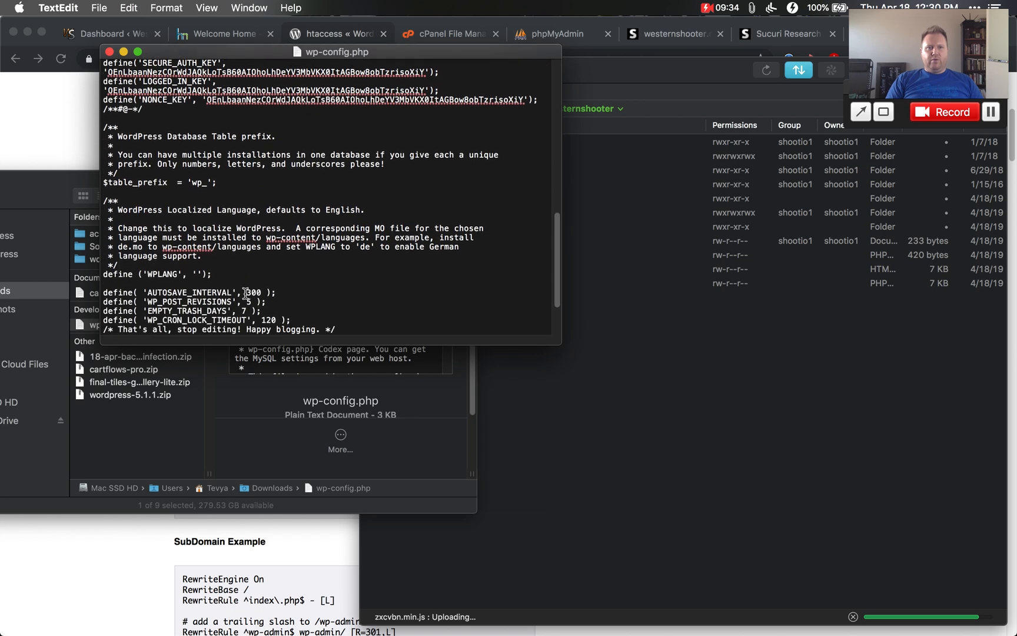
Step: Review the $table_prefix line and the four extra define settings, then close wp-config.php unchanged
{"action": "left_click", "coordinate": [191, 177]}
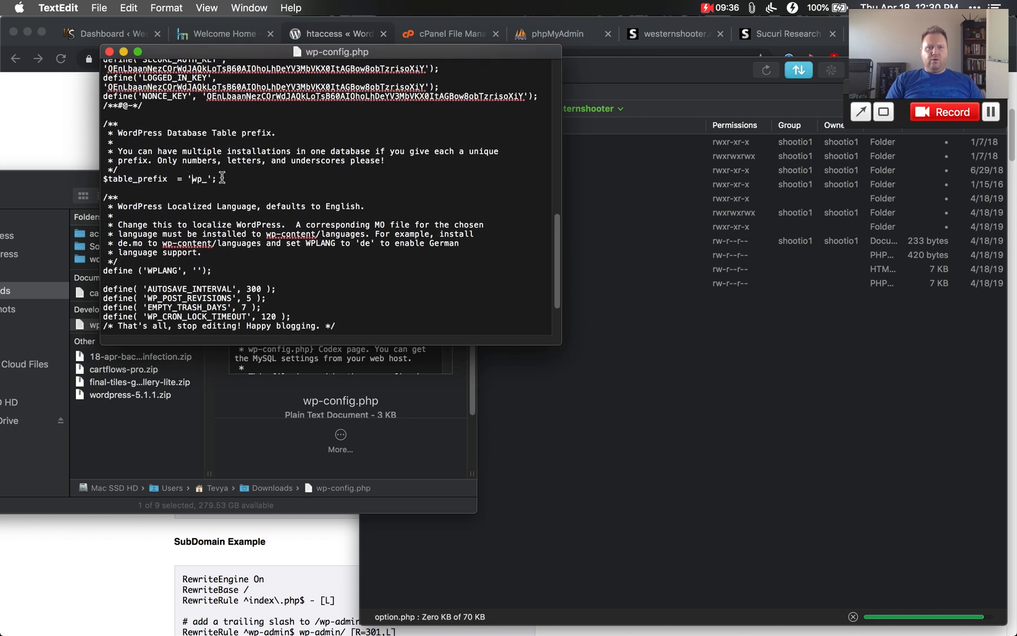
{"action": "left_click_drag", "start_coordinate": [222, 177], "coordinate": [93, 177]}
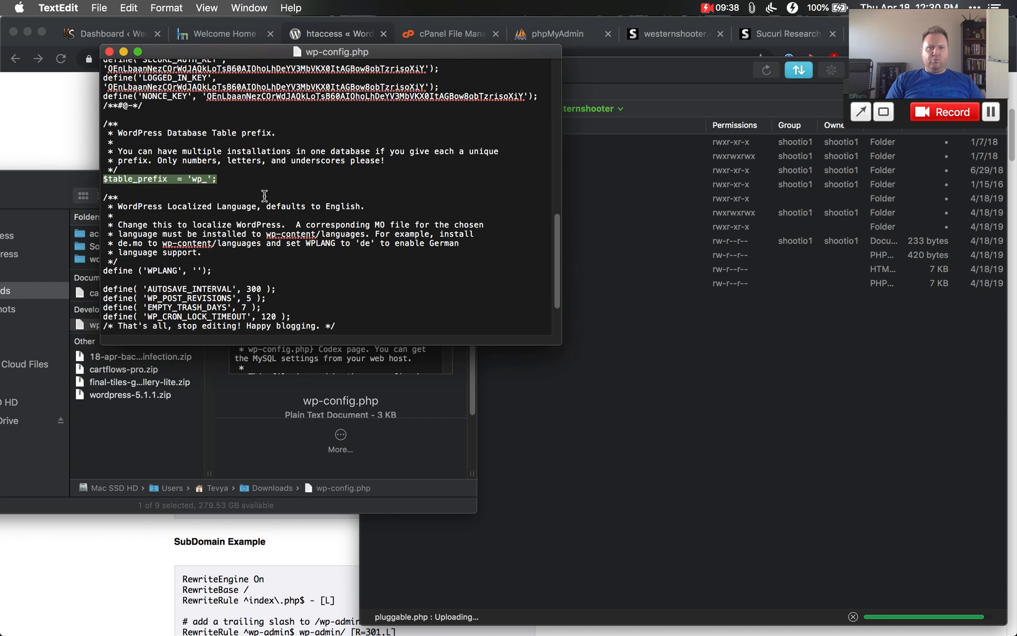
{"action": "scroll", "coordinate": [265, 196], "scroll_direction": "down", "scroll_amount": 3}
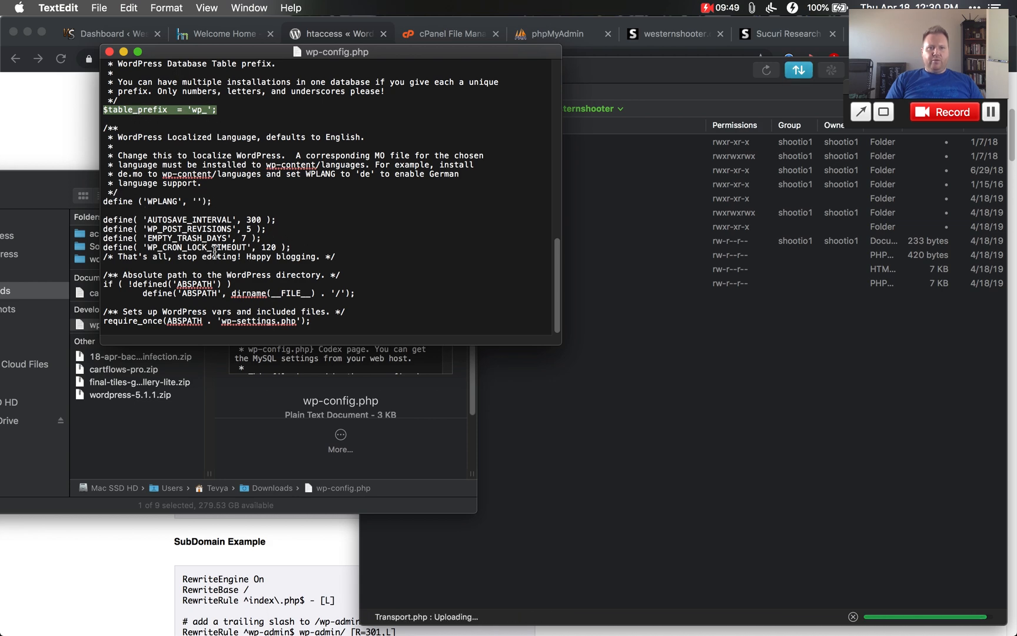
{"action": "left_click_drag", "start_coordinate": [329, 248], "coordinate": [58, 221]}
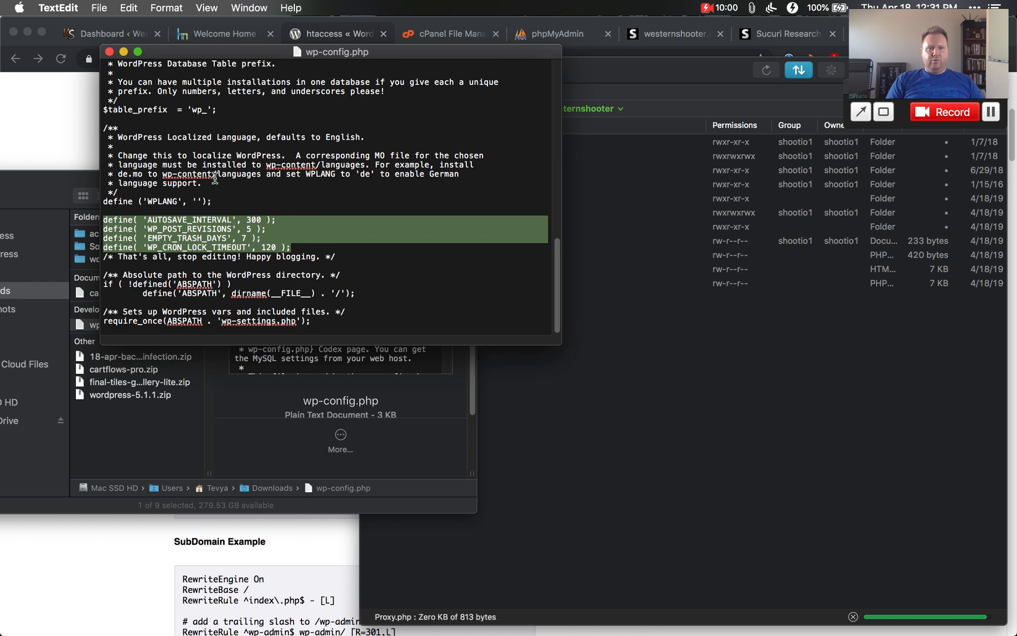
{"action": "scroll", "coordinate": [215, 178], "scroll_direction": "up", "scroll_amount": 10}
{"action": "scroll", "coordinate": [207, 109], "scroll_direction": "up", "scroll_amount": 3}
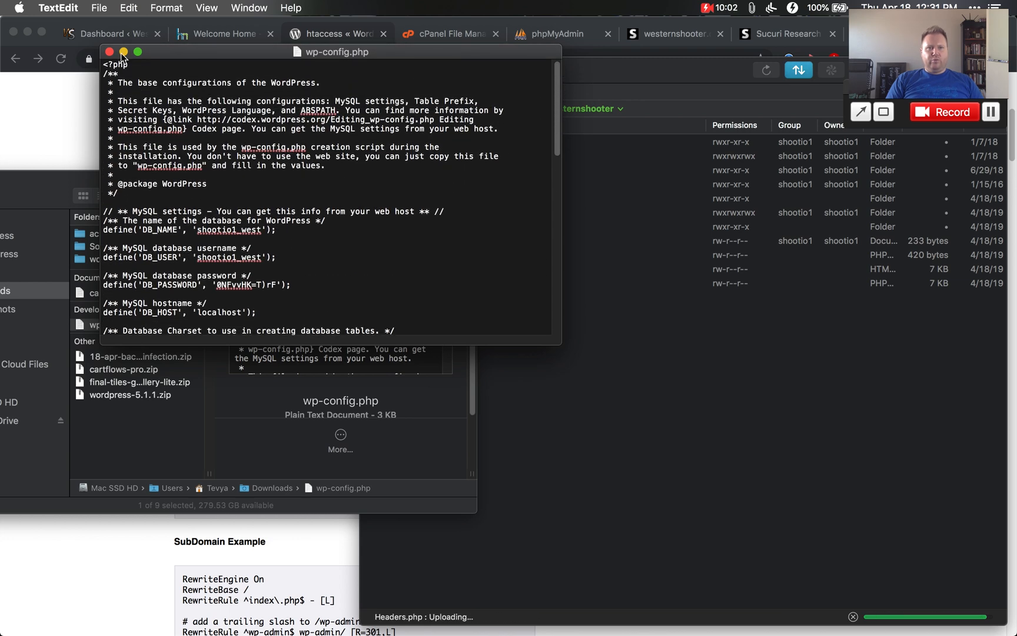
{"action": "left_click", "coordinate": [109, 52]}
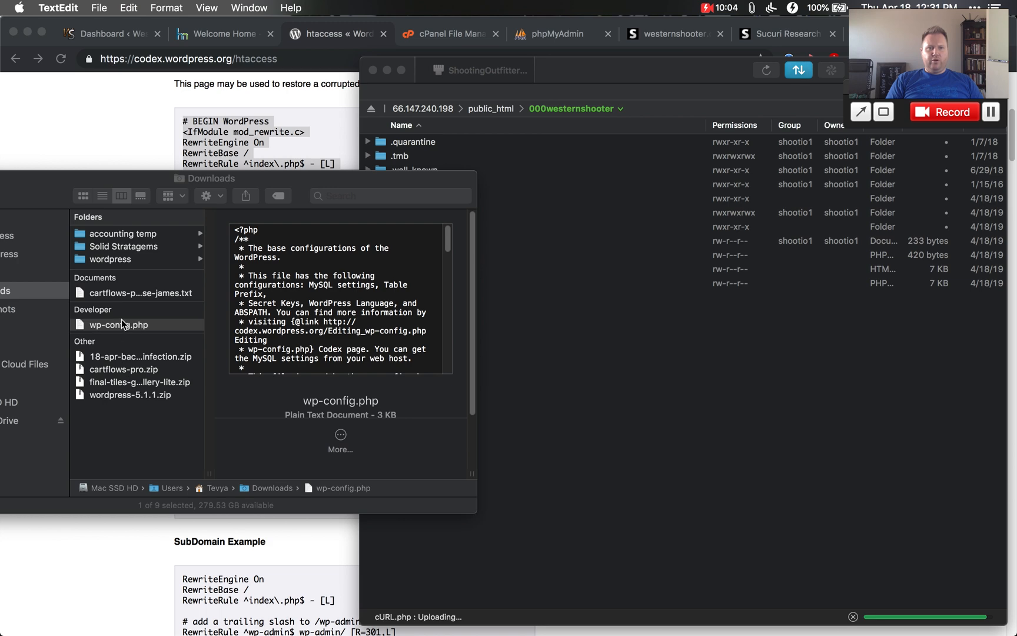
Step: Upload wp-config.php into the server's 000westernshooter folder and return to Chrome's WordPress dashboard
{"action": "left_click_drag", "start_coordinate": [116, 329], "coordinate": [646, 430]}
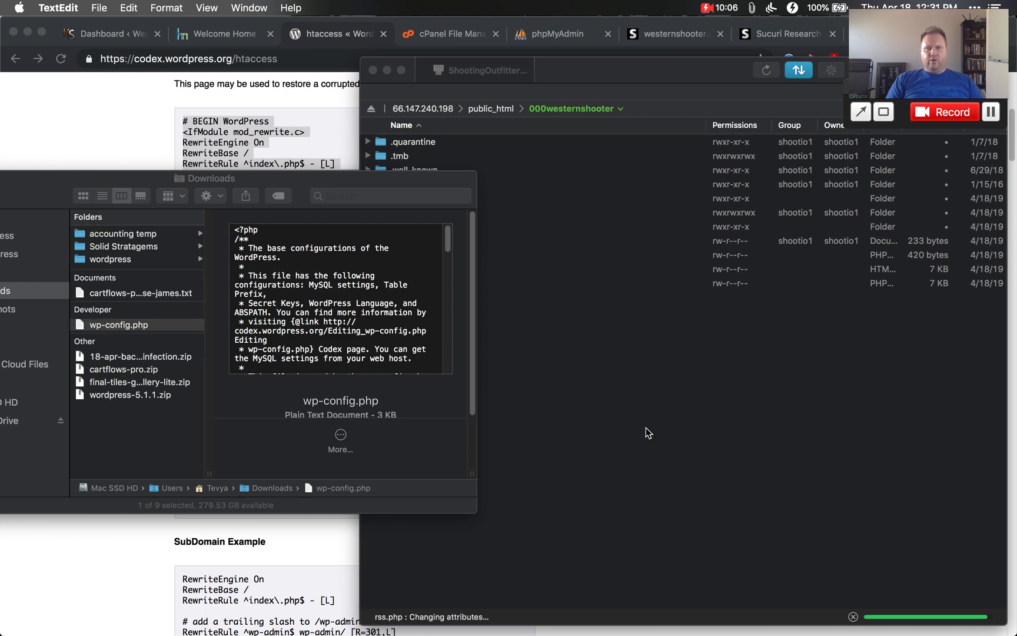
{"action": "left_click", "coordinate": [629, 119]}
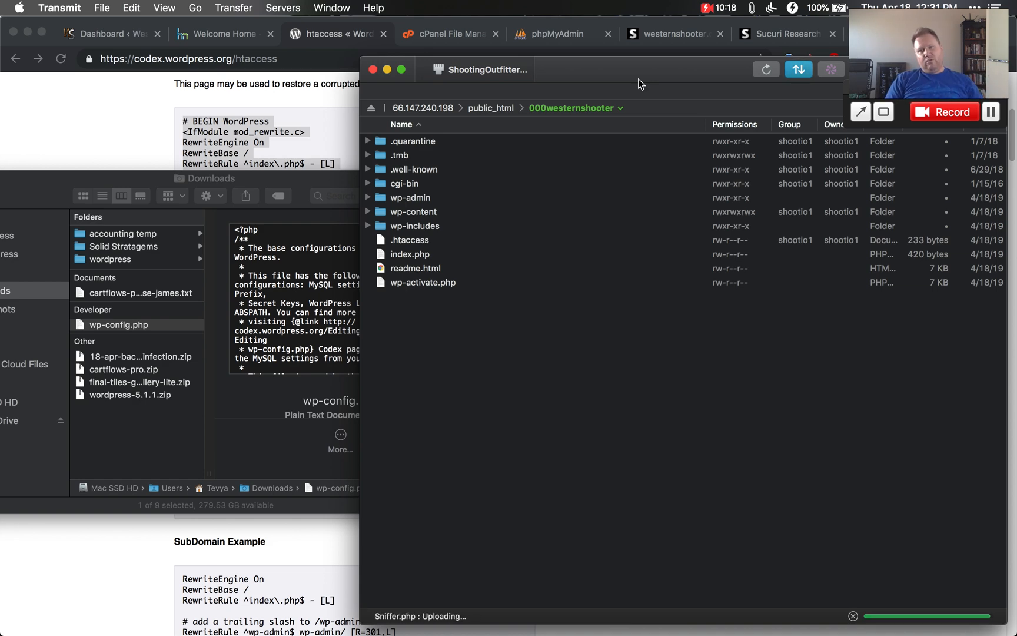
{"action": "key", "text": "super+Tab"}
{"action": "left_click", "coordinate": [101, 34]}
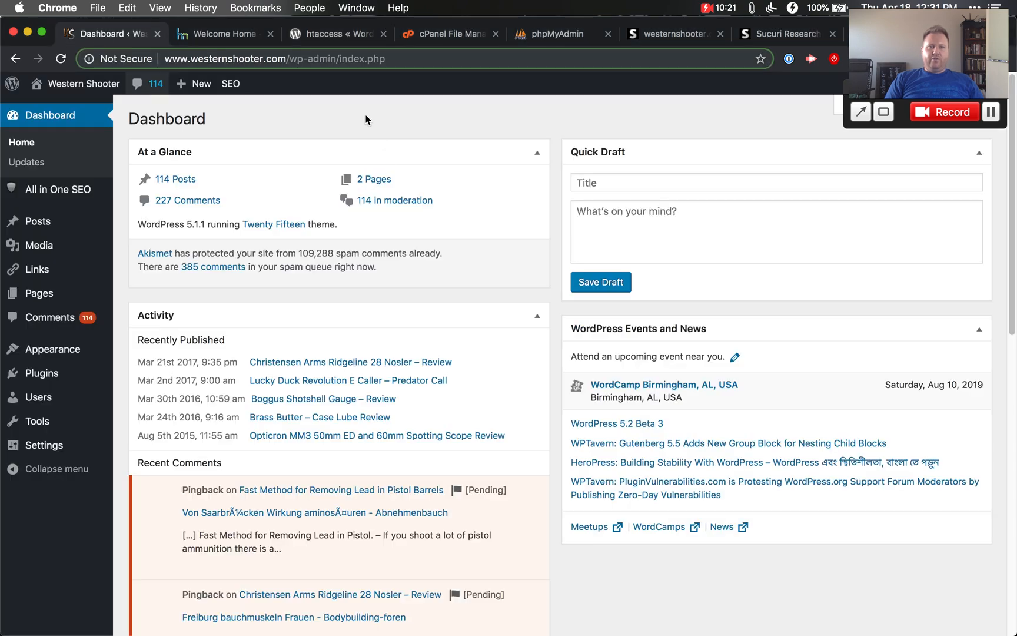
{"action": "scroll", "coordinate": [312, 106], "scroll_direction": "down", "scroll_amount": 10}
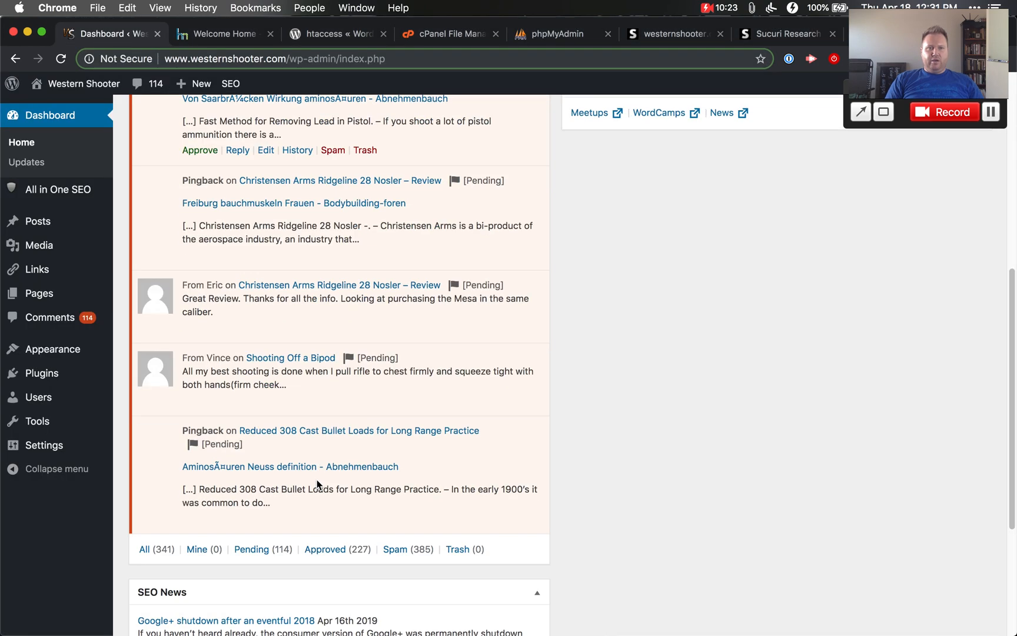
{"action": "scroll", "coordinate": [350, 393], "scroll_direction": "up", "scroll_amount": 10}
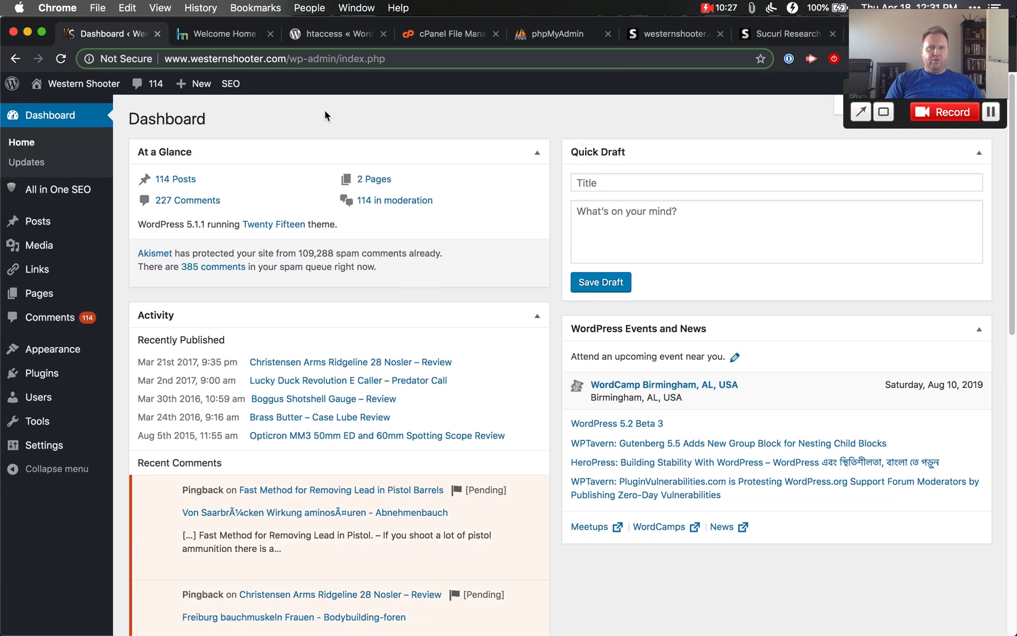
{"action": "key", "text": "ctrl+Up"}
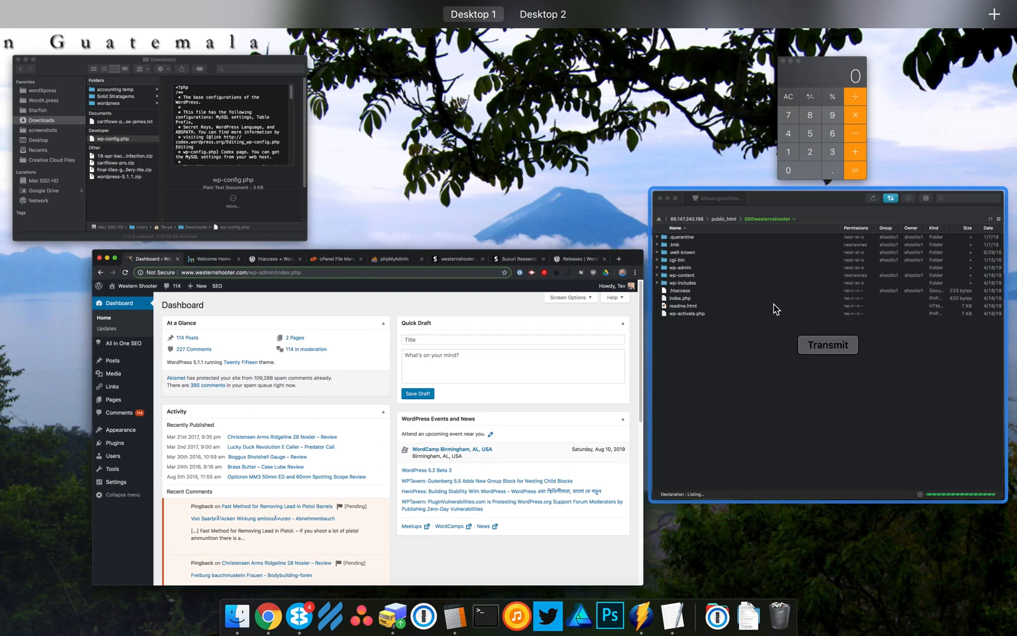
{"action": "left_click", "coordinate": [773, 304]}
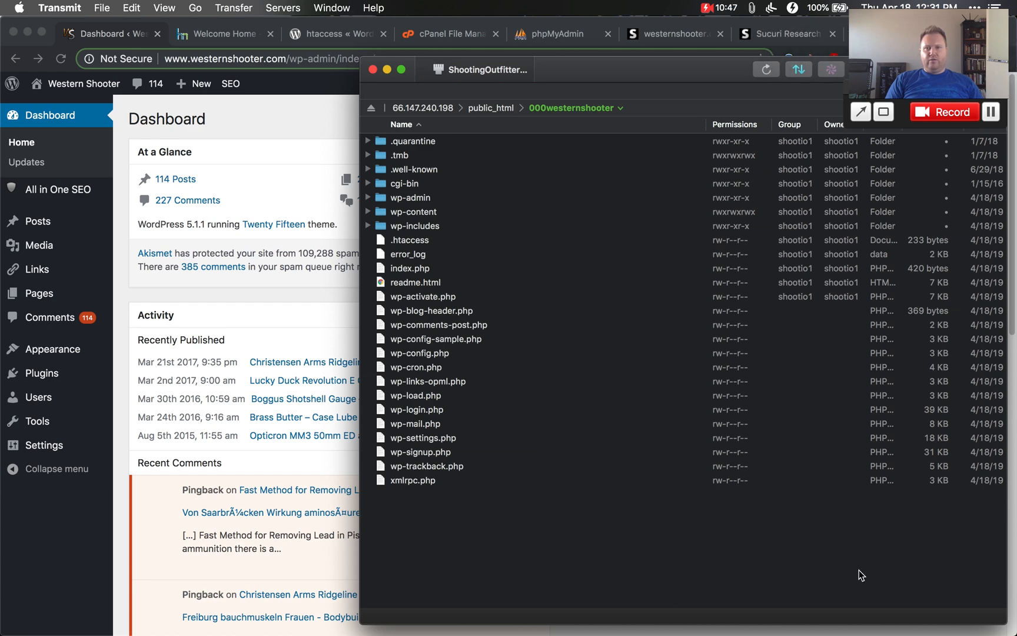
{"action": "left_click", "coordinate": [109, 36]}
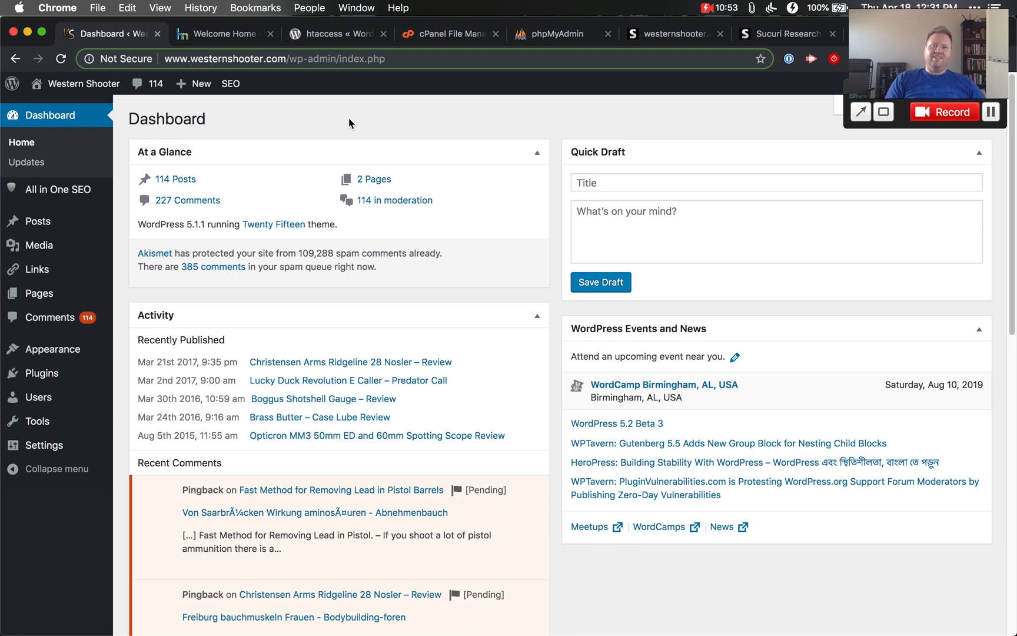
{"action": "left_click", "coordinate": [15, 145]}
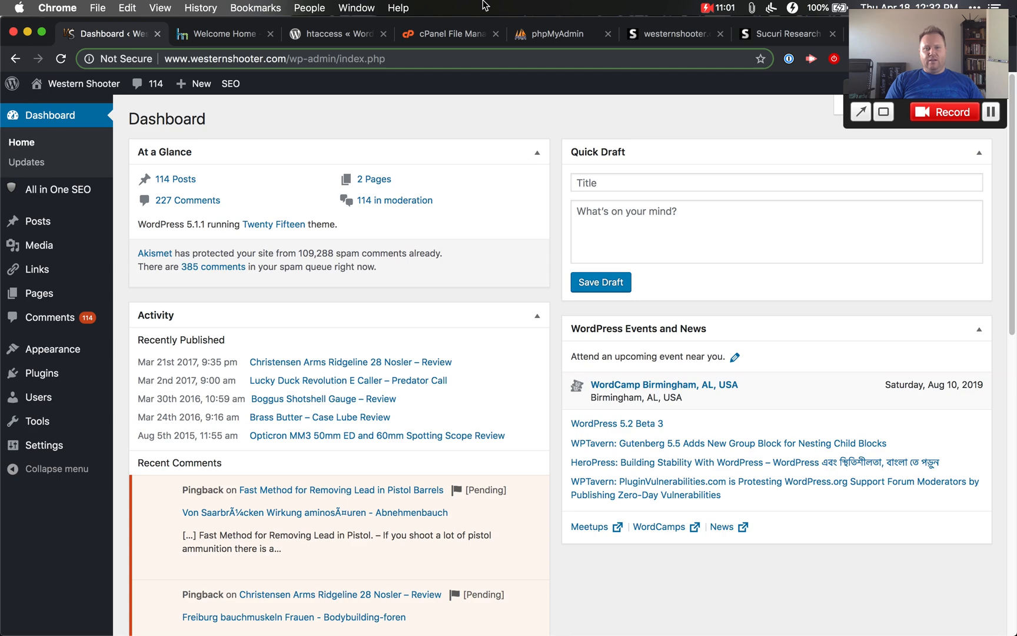
{"action": "scroll", "coordinate": [505, 425], "scroll_direction": "down", "scroll_amount": 10}
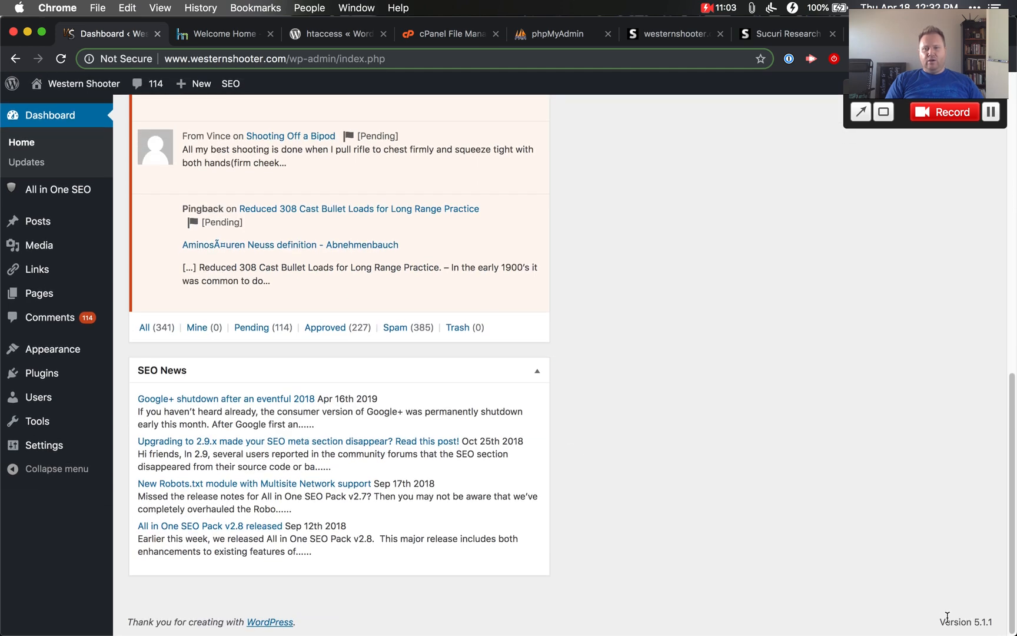
{"action": "left_click_drag", "start_coordinate": [940, 619], "coordinate": [1002, 624]}
{"action": "left_click", "coordinate": [899, 568]}
{"action": "scroll", "coordinate": [541, 323], "scroll_direction": "up", "scroll_amount": 10}
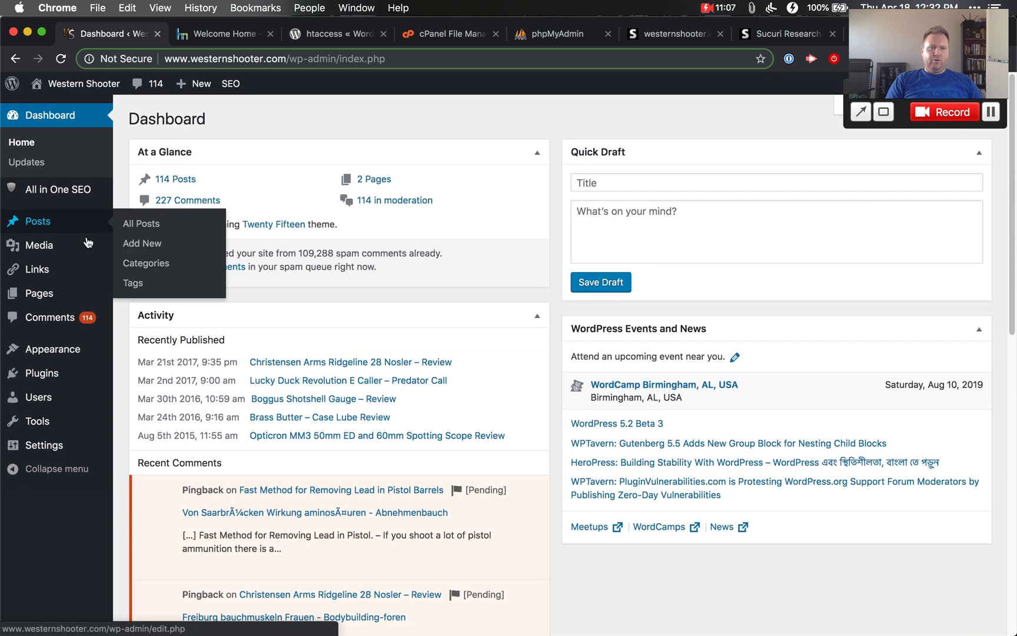
{"action": "right_click", "coordinate": [77, 81]}
Step: Open the public Western Shooter site in a new tab and scroll through its Twenty Fifteen layout
{"action": "left_click", "coordinate": [129, 87]}
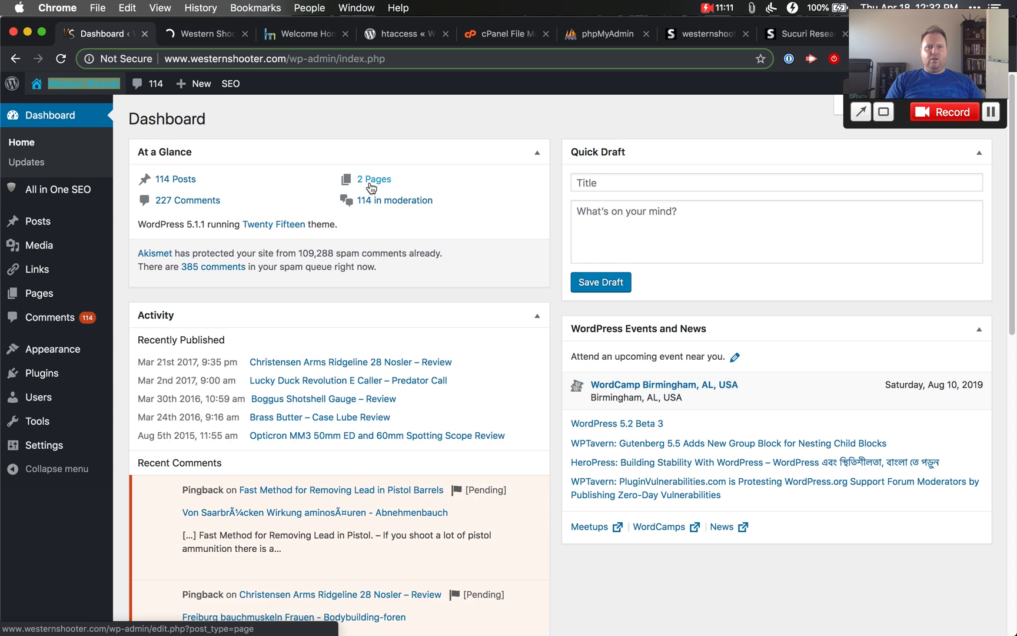
{"action": "left_click", "coordinate": [190, 34]}
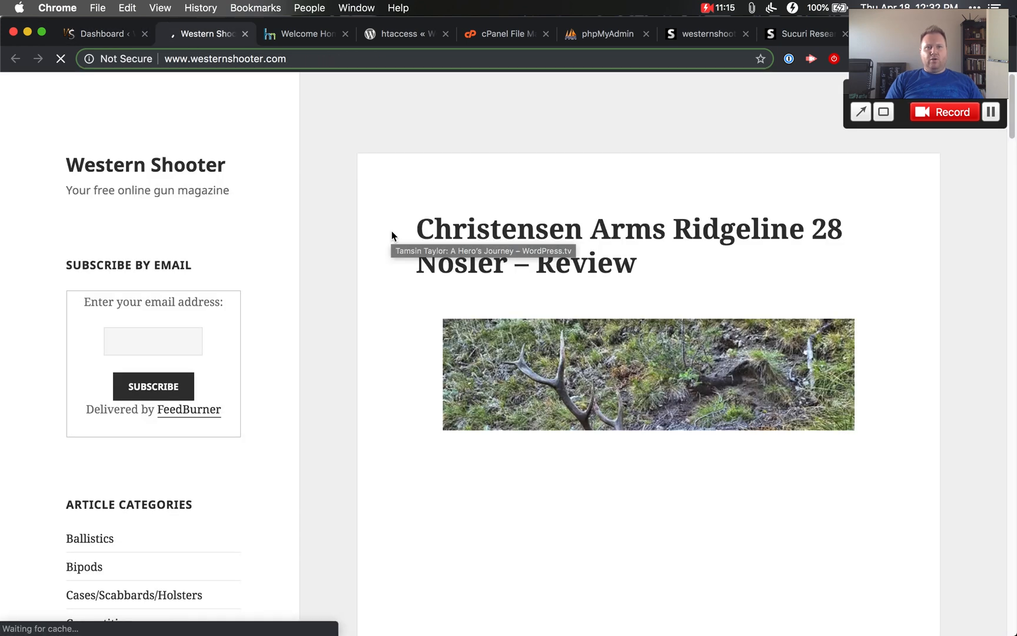
{"action": "scroll", "coordinate": [381, 435], "scroll_direction": "down", "scroll_amount": 15}
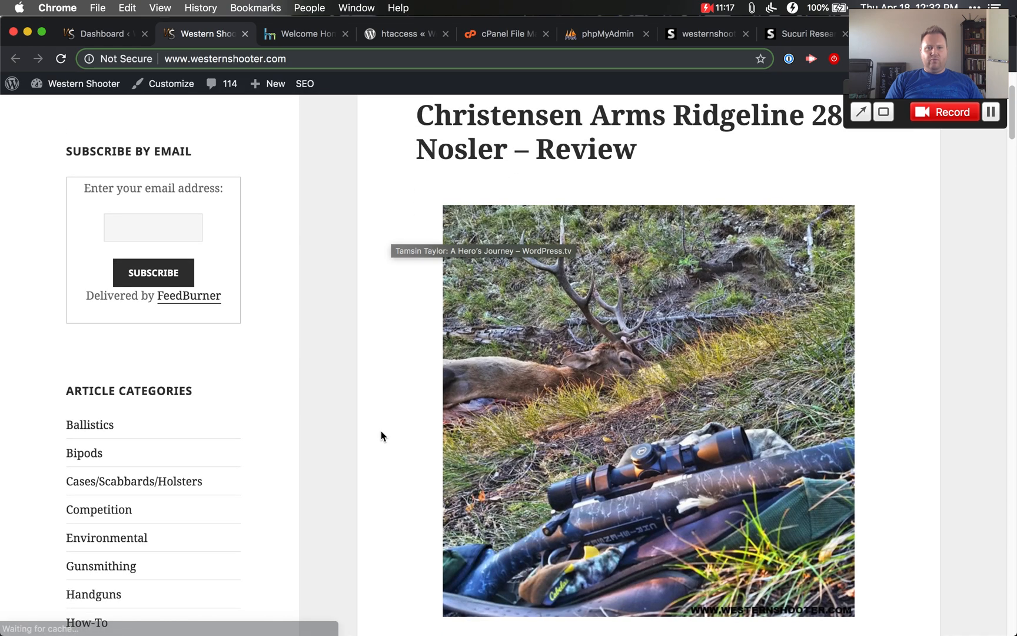
{"action": "scroll", "coordinate": [381, 435], "scroll_direction": "down", "scroll_amount": 20}
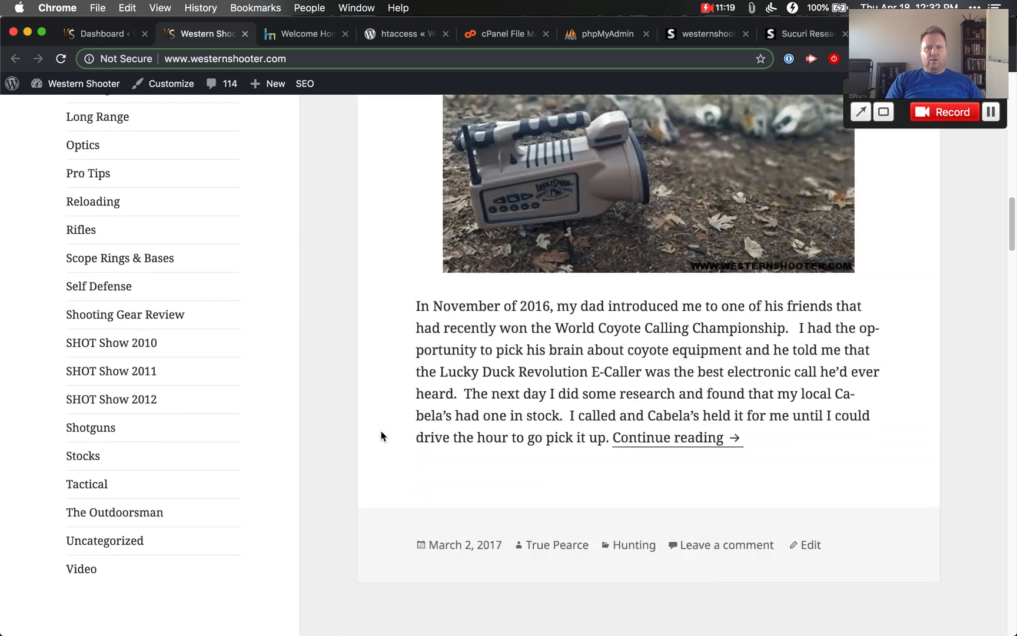
{"action": "scroll", "coordinate": [381, 435], "scroll_direction": "down", "scroll_amount": 20}
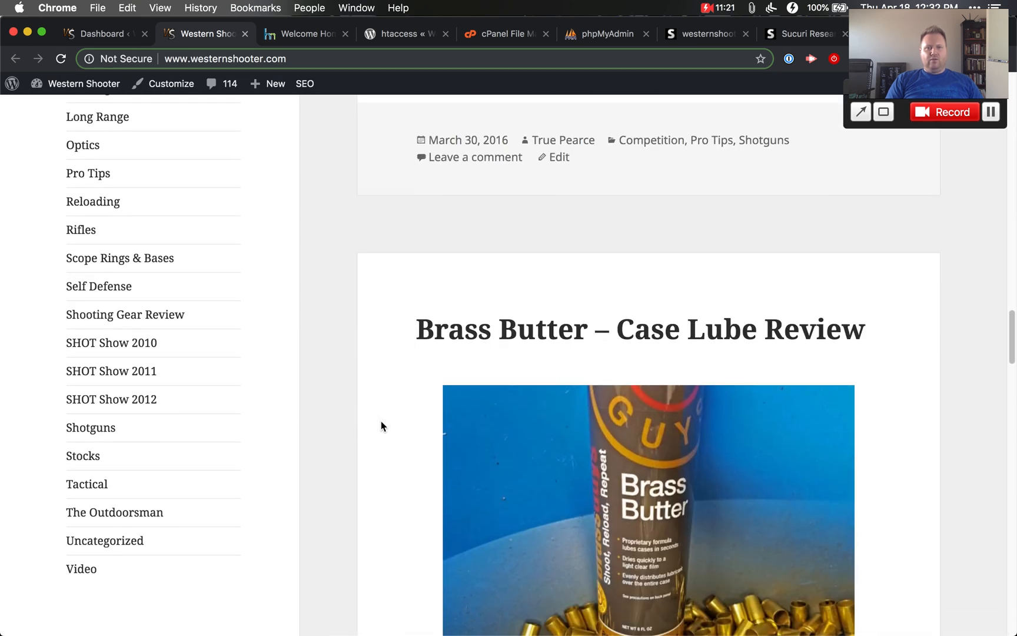
{"action": "scroll", "coordinate": [381, 425], "scroll_direction": "down", "scroll_amount": 10}
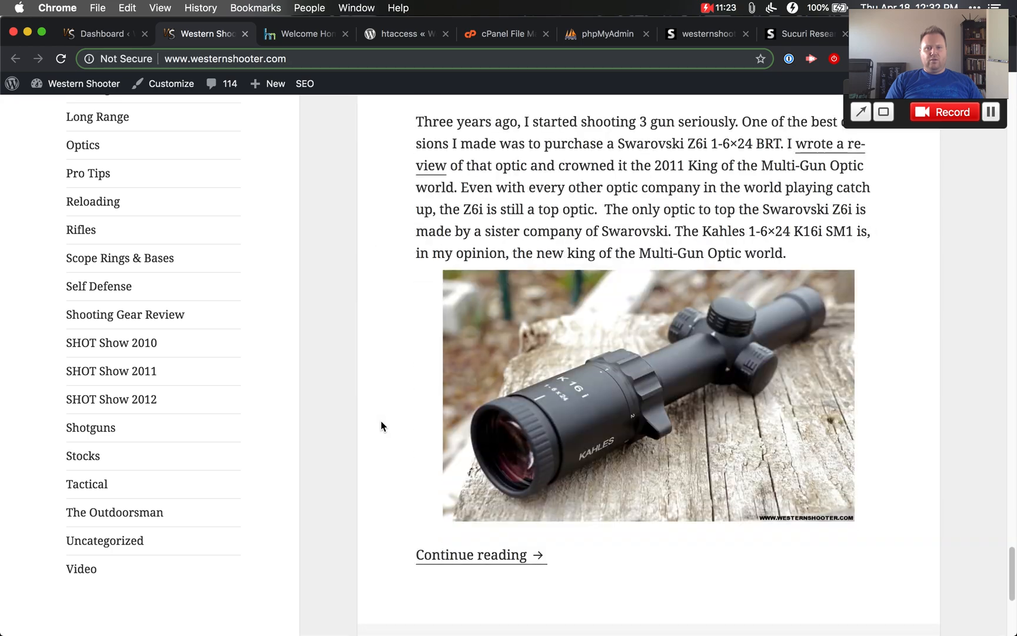
{"action": "scroll", "coordinate": [381, 426], "scroll_direction": "up", "scroll_amount": 20}
{"action": "scroll", "coordinate": [380, 425], "scroll_direction": "up", "scroll_amount": 15}
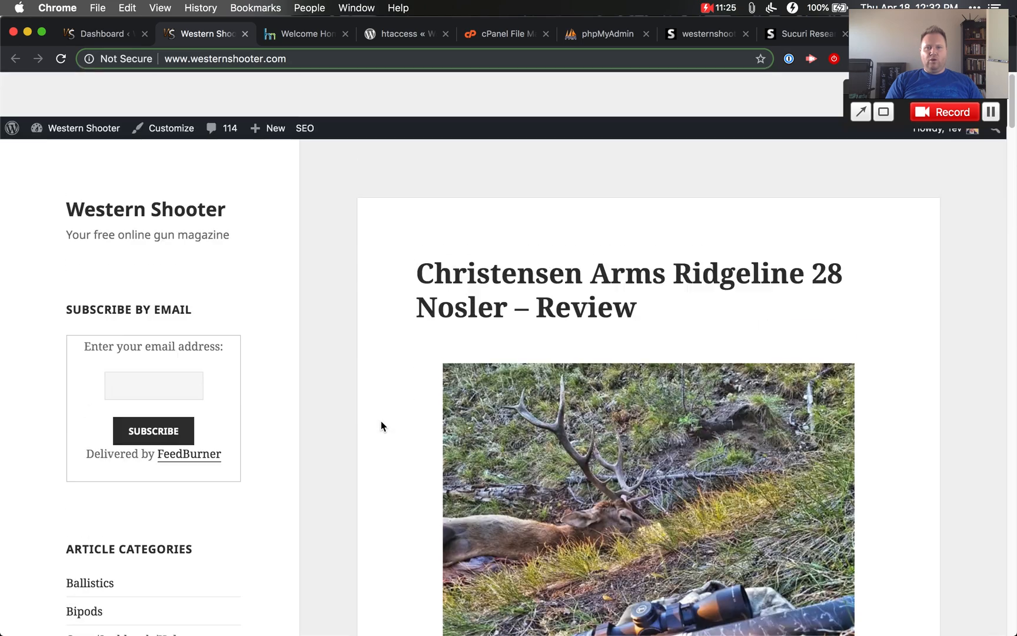
{"action": "scroll", "coordinate": [381, 422], "scroll_direction": "down", "scroll_amount": 1}
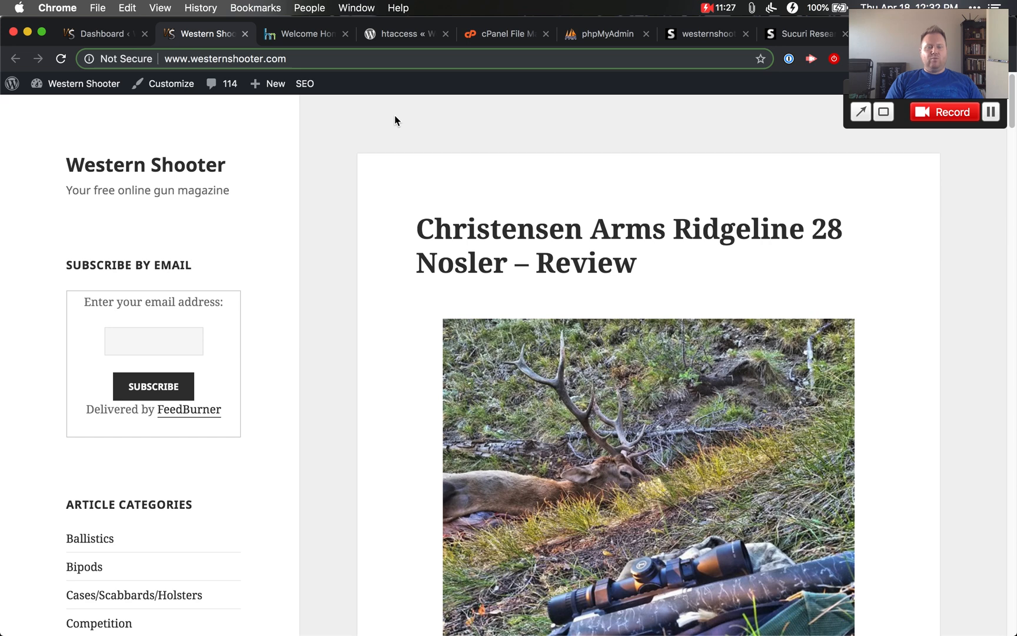
Step: Select the site address and bring up Chrome's Dock window options
{"action": "left_click", "coordinate": [294, 59]}
{"action": "key", "text": "super+c"}
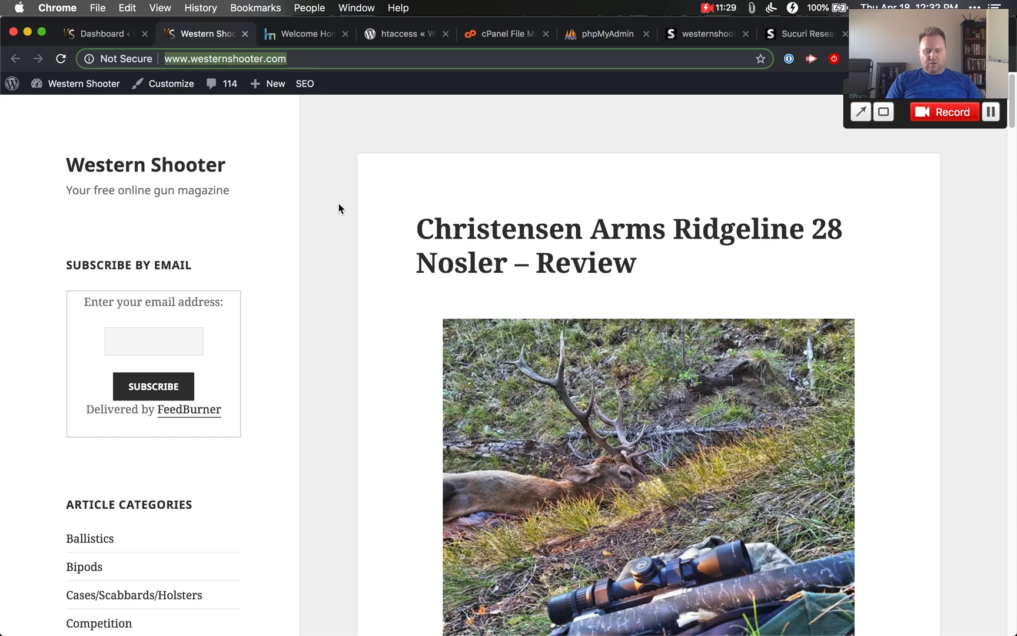
{"action": "mouse_move", "coordinate": [486, 624]}
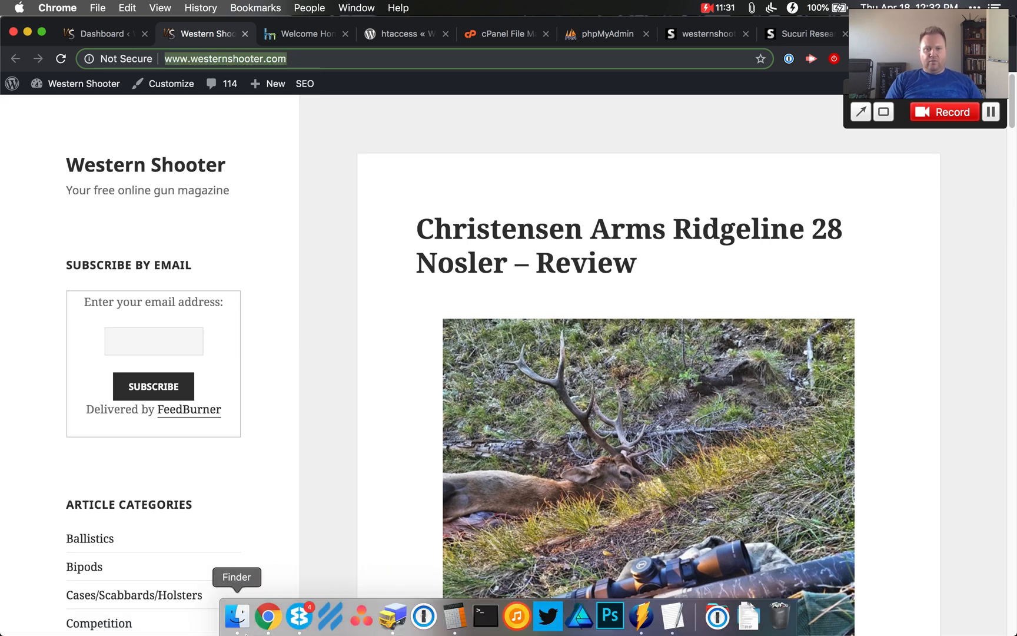
{"action": "right_click", "coordinate": [272, 625]}
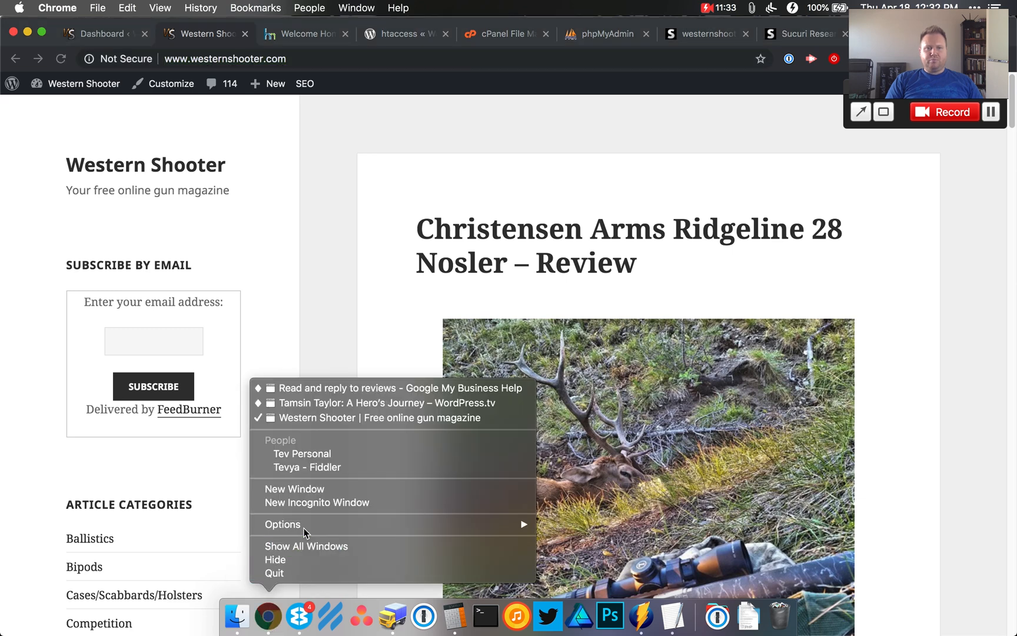
Step: Load the copied westernshooter.com address in a new Incognito window
{"action": "left_click", "coordinate": [310, 503]}
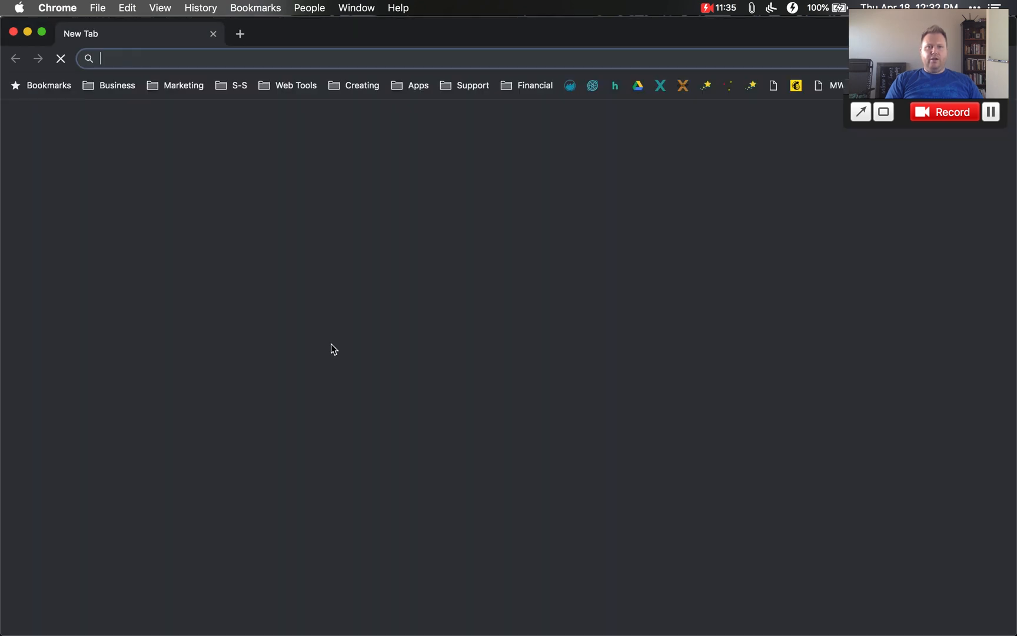
{"action": "key", "text": "super+v"}
{"action": "key", "text": "Return"}
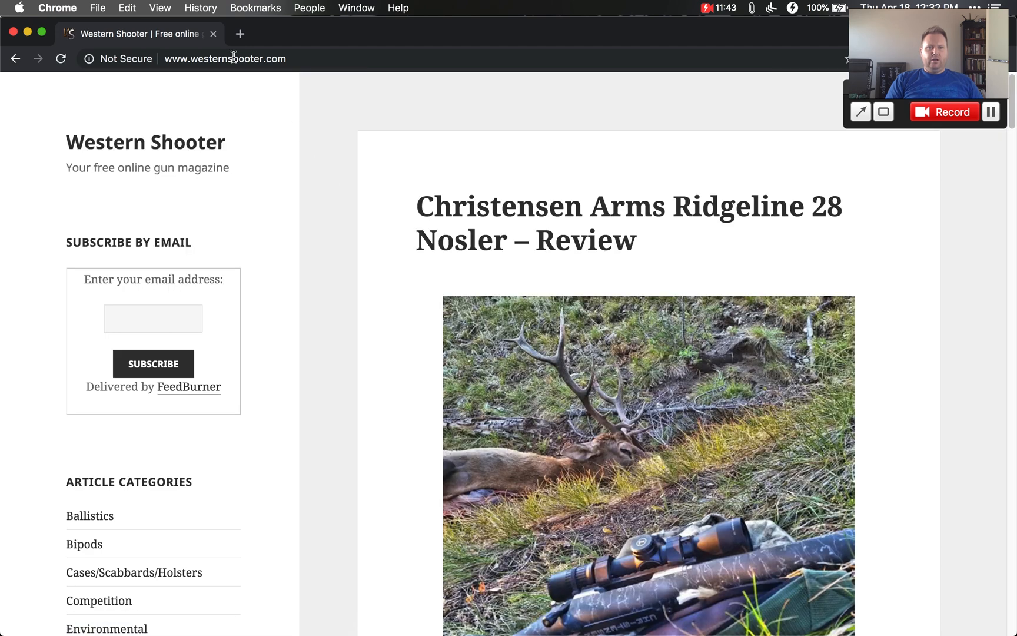
Step: Launch Safari via Spotlight, check the site there, then close Safari
{"action": "key", "text": "super+space"}
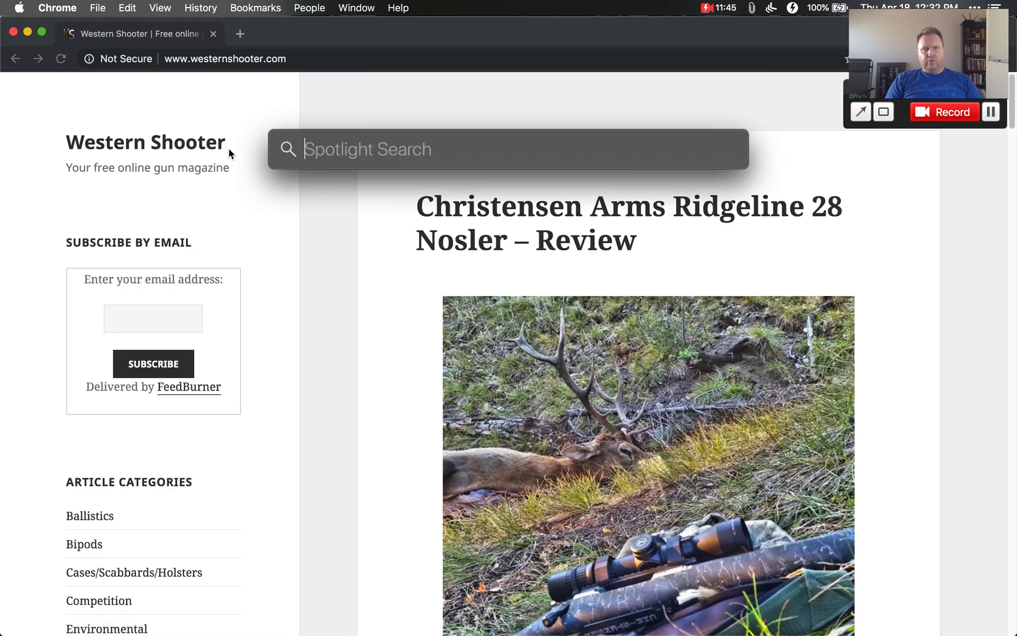
{"action": "type", "text": "safari"}
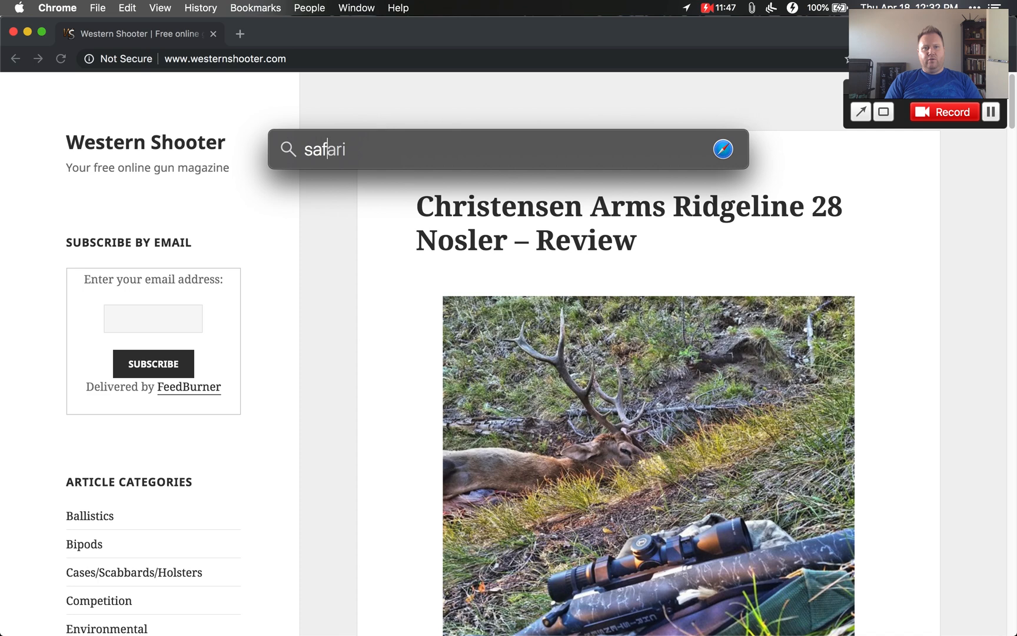
{"action": "key", "text": "Return"}
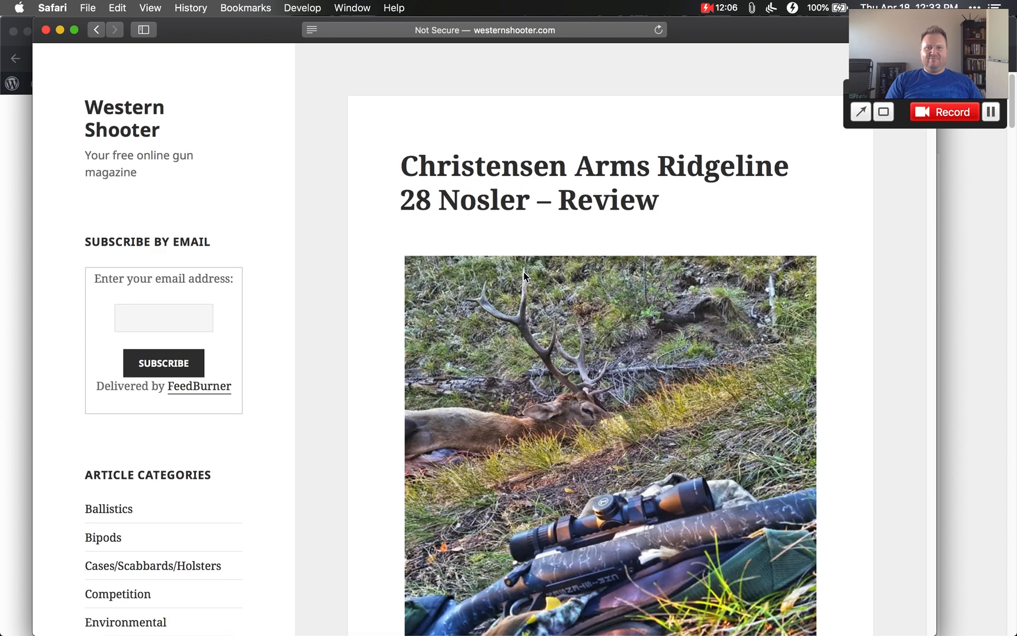
{"action": "scroll", "coordinate": [510, 479], "scroll_direction": "down", "scroll_amount": 20}
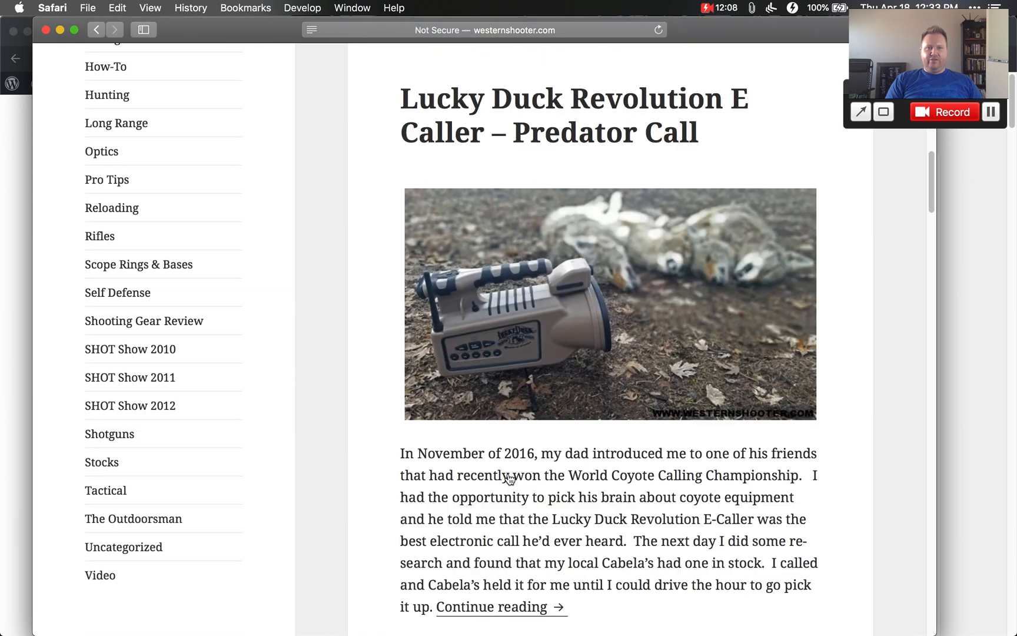
{"action": "scroll", "coordinate": [509, 479], "scroll_direction": "up", "scroll_amount": 20}
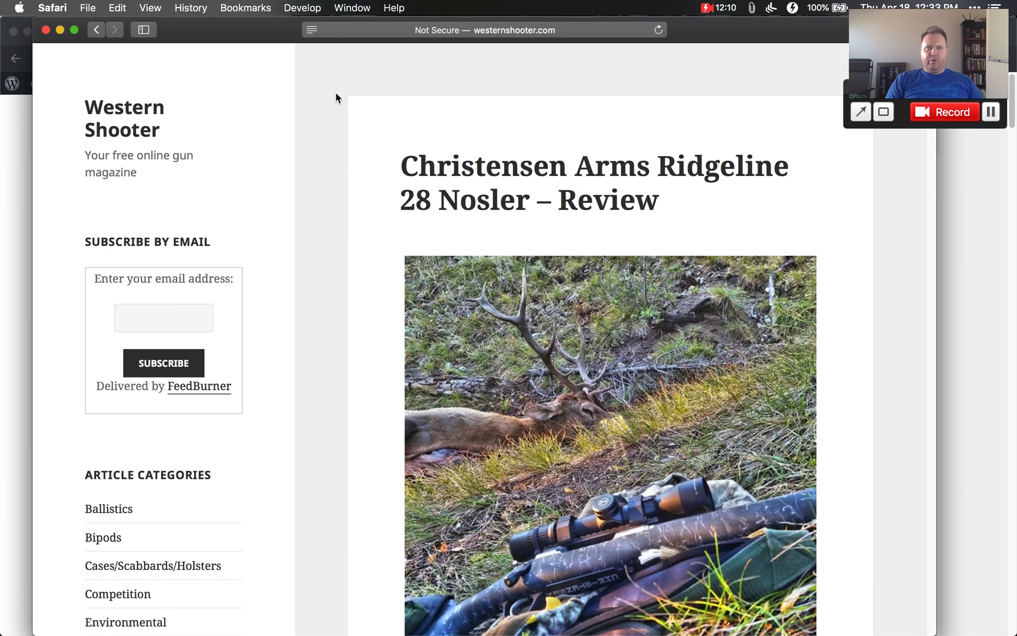
{"action": "left_click", "coordinate": [46, 30]}
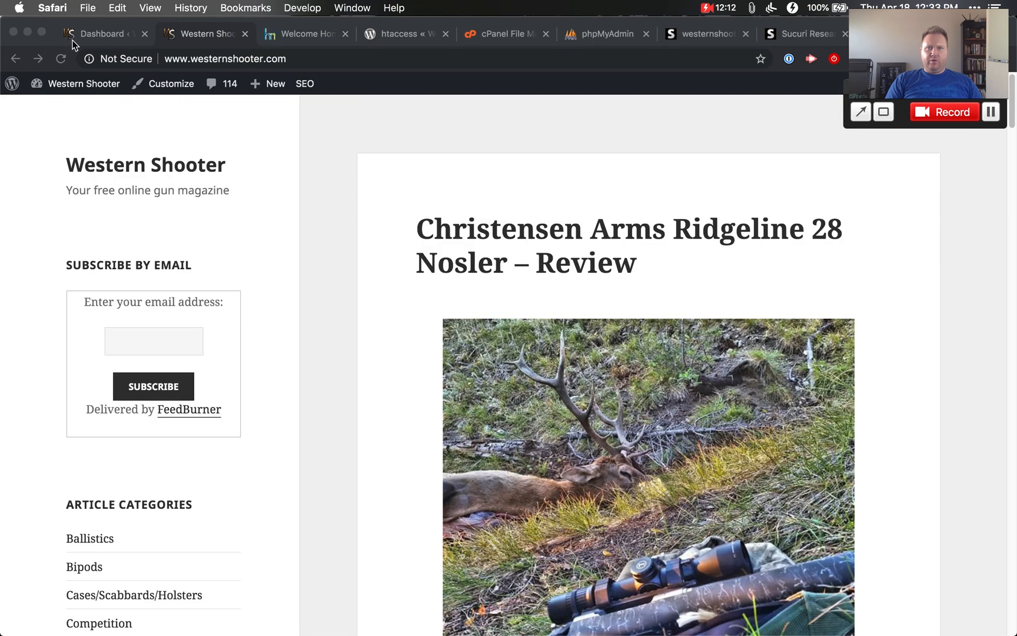
Step: Close the Sucuri malware entry page and return to the westernshooter scan results
{"action": "left_click", "coordinate": [676, 144]}
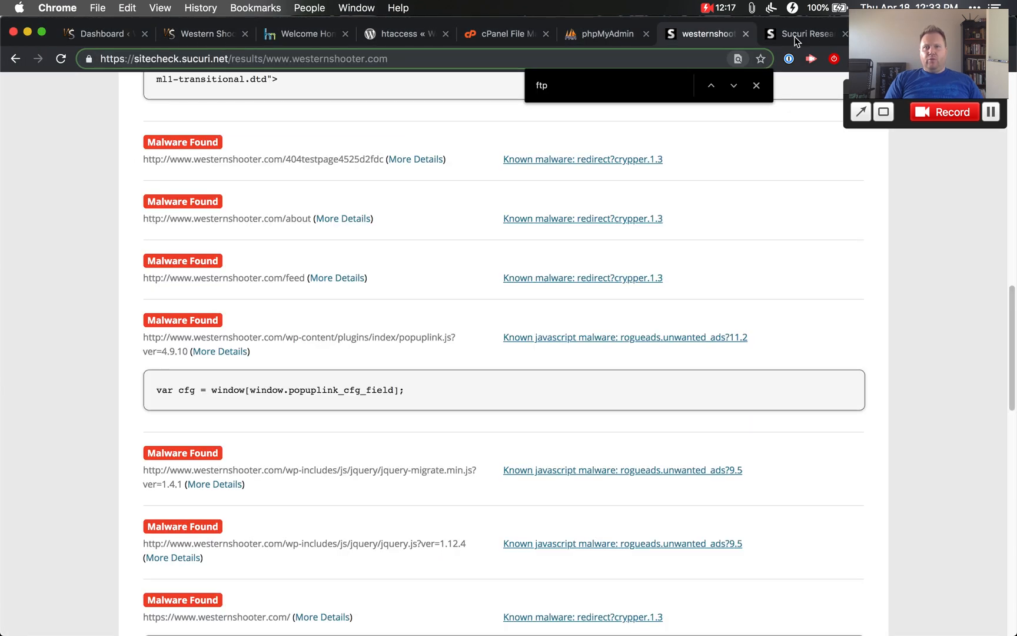
{"action": "left_click", "coordinate": [811, 34]}
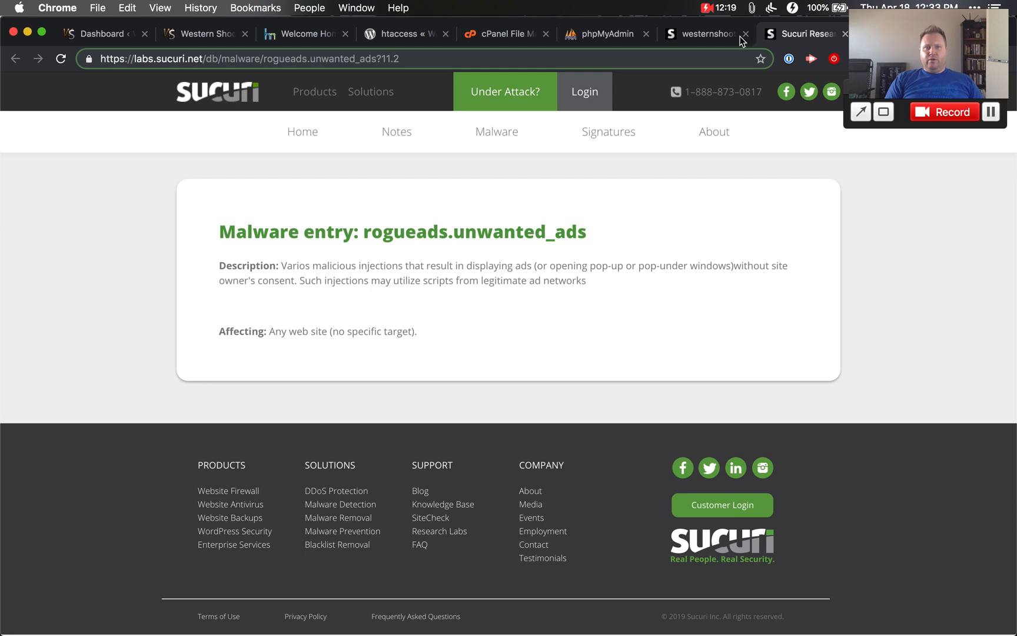
{"action": "left_click", "coordinate": [738, 39]}
{"action": "left_click", "coordinate": [845, 34]}
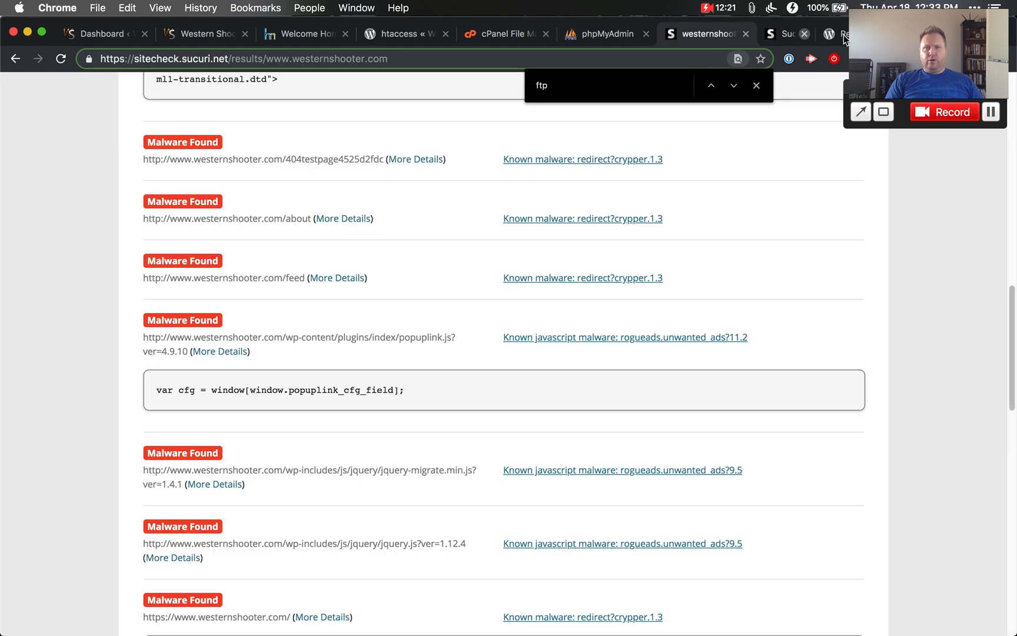
{"action": "scroll", "coordinate": [483, 200], "scroll_direction": "up", "scroll_amount": 15}
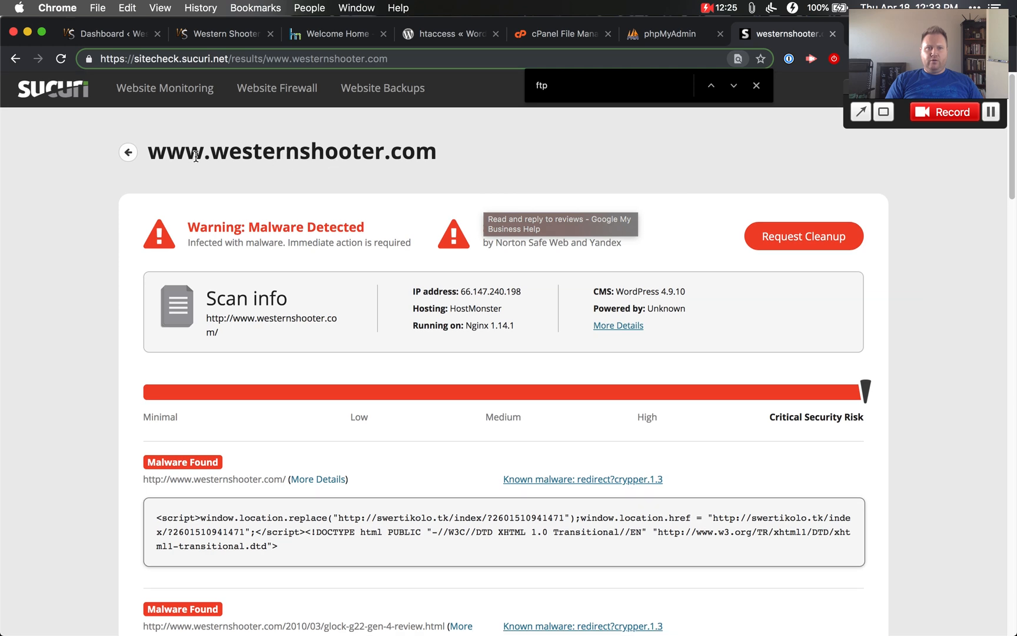
Step: Submit westernshooter.com for a fresh Sucuri SiteCheck scan in a new tab
{"action": "right_click", "coordinate": [786, 34]}
{"action": "left_click", "coordinate": [795, 38]}
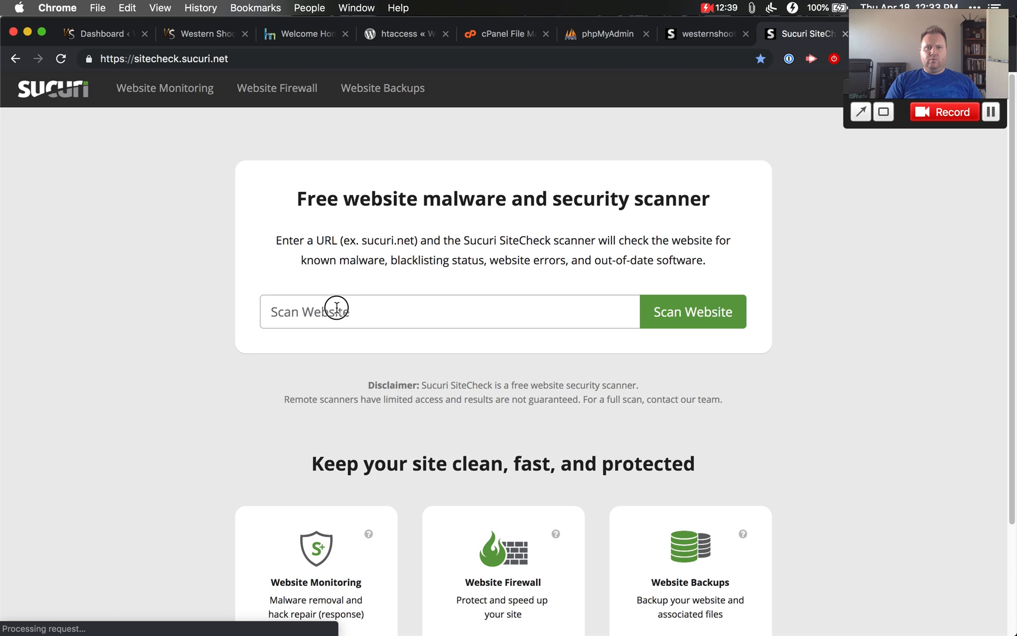
{"action": "left_click", "coordinate": [336, 307]}
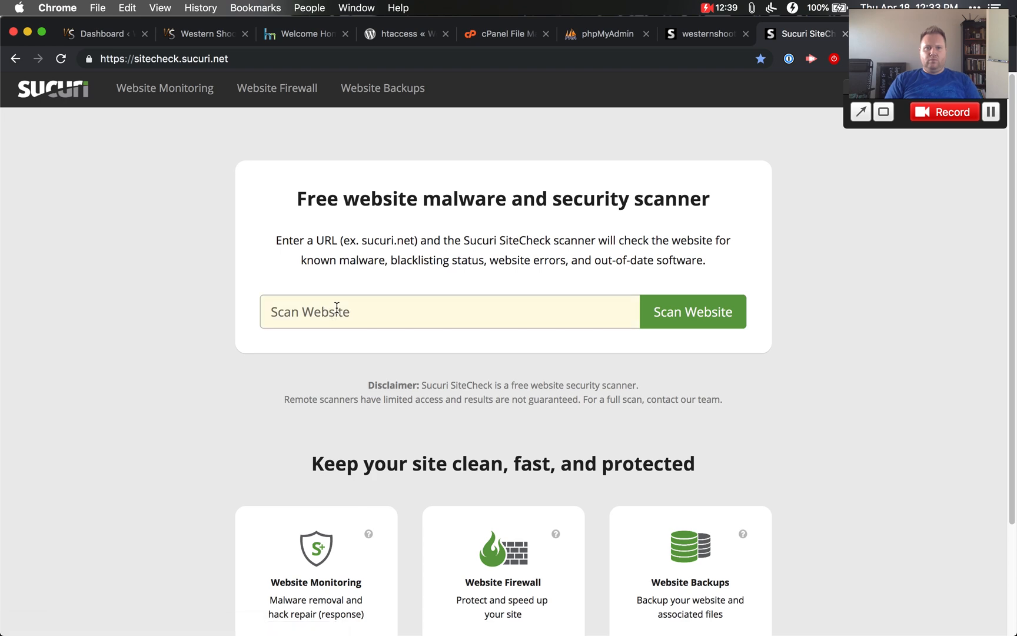
{"action": "type", "text": "westernshooter.com"}
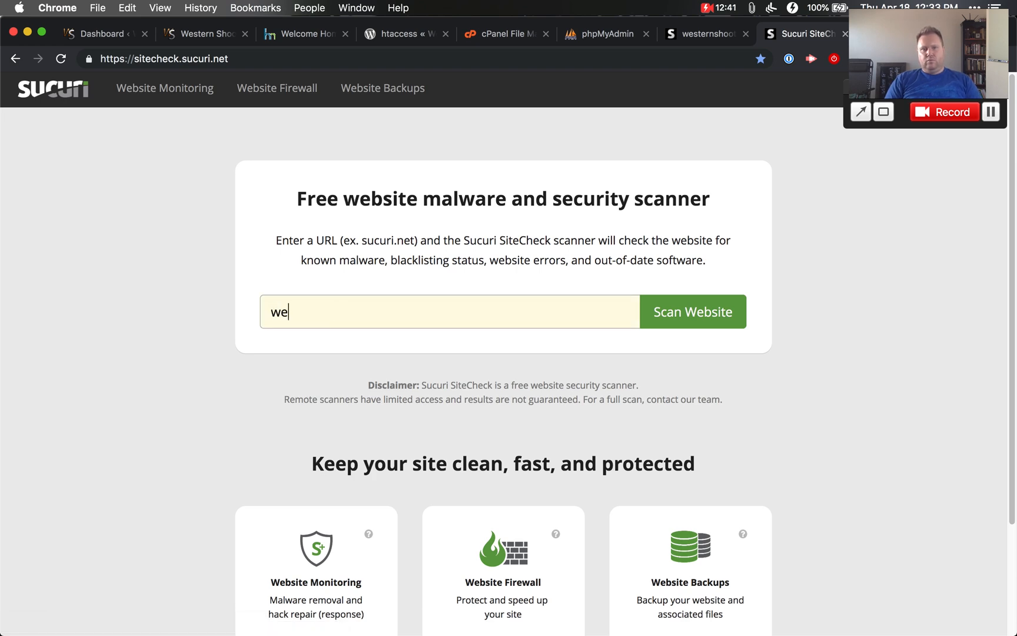
{"action": "key", "text": "Return"}
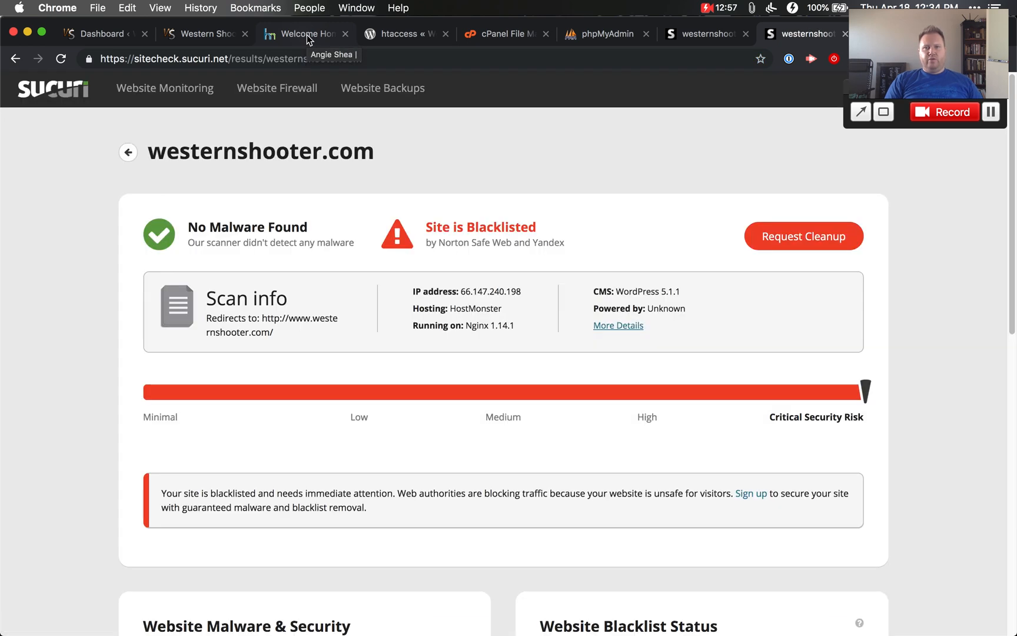
Step: Review the new scan results, noting the Site is Blacklisted warning
{"action": "scroll", "coordinate": [324, 315], "scroll_direction": "down", "scroll_amount": 2}
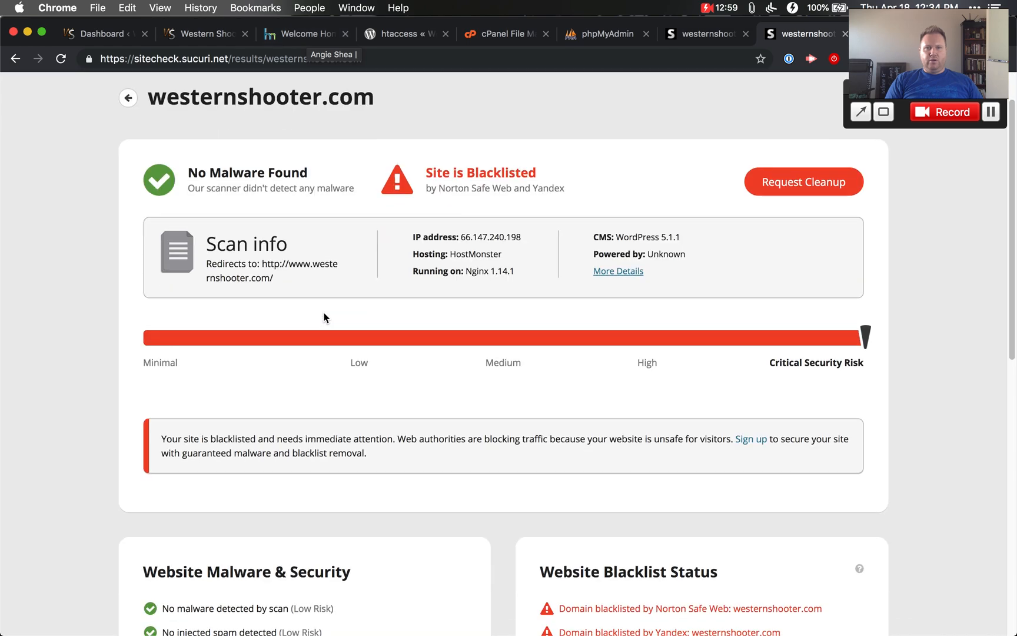
{"action": "left_click_drag", "start_coordinate": [421, 170], "coordinate": [546, 177]}
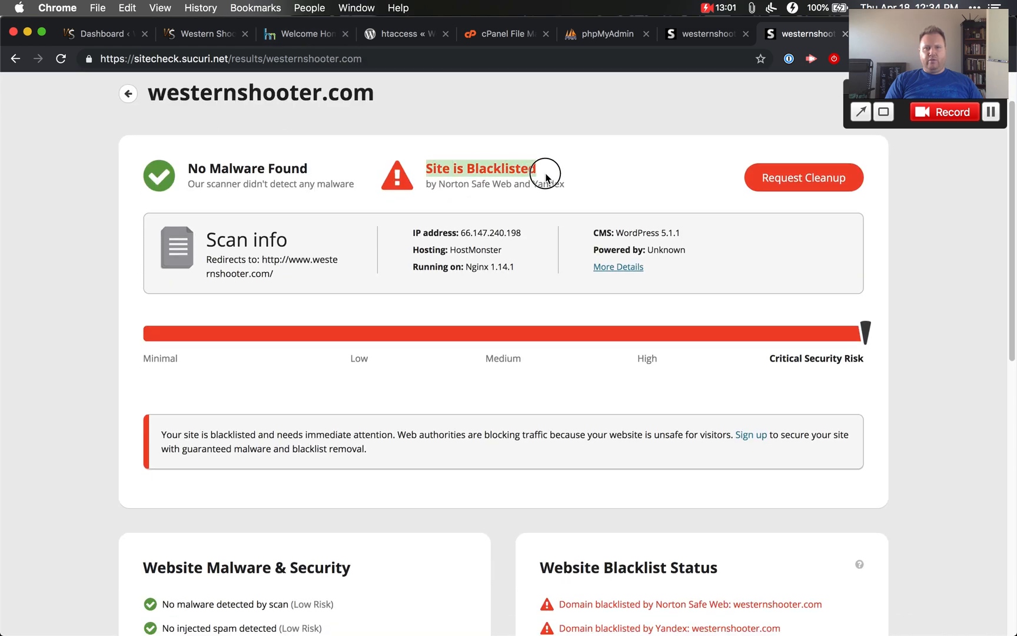
{"action": "left_click", "coordinate": [570, 190]}
{"action": "scroll", "coordinate": [553, 306], "scroll_direction": "down", "scroll_amount": 8}
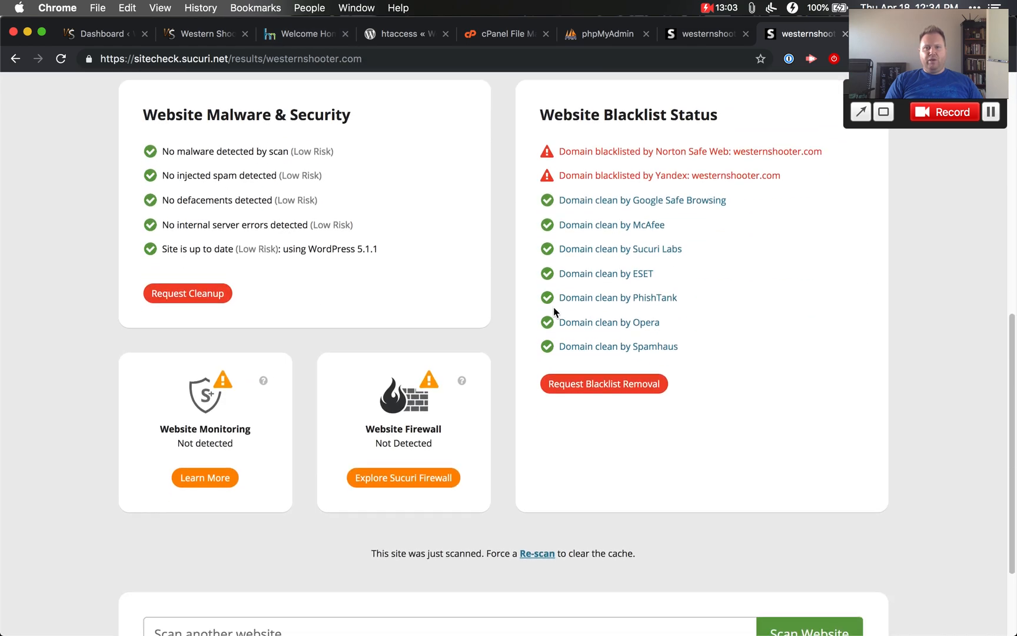
{"action": "scroll", "coordinate": [553, 307], "scroll_direction": "up", "scroll_amount": 10}
{"action": "left_click_drag", "start_coordinate": [184, 233], "coordinate": [317, 229]}
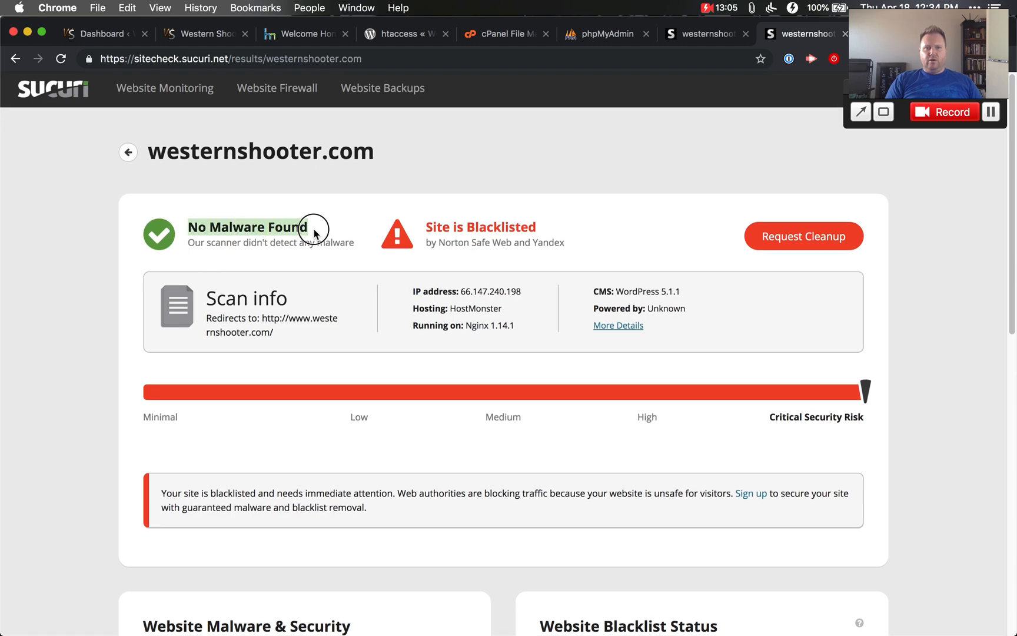
{"action": "scroll", "coordinate": [362, 412], "scroll_direction": "down", "scroll_amount": 6}
{"action": "scroll", "coordinate": [362, 412], "scroll_direction": "up", "scroll_amount": 6}
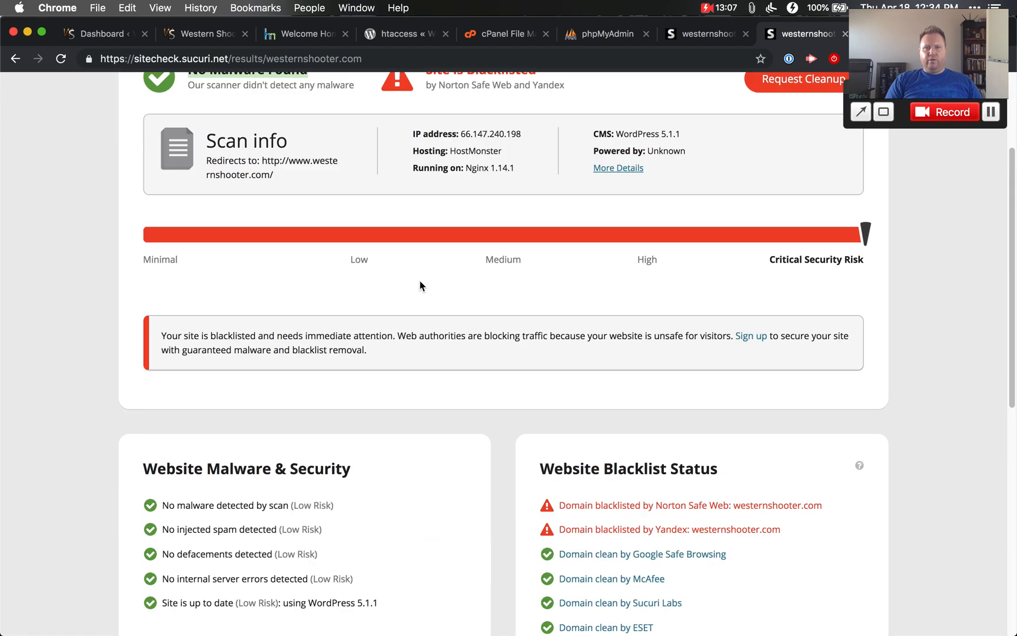
{"action": "key", "text": "super+f"}
{"action": "left_click", "coordinate": [700, 35]}
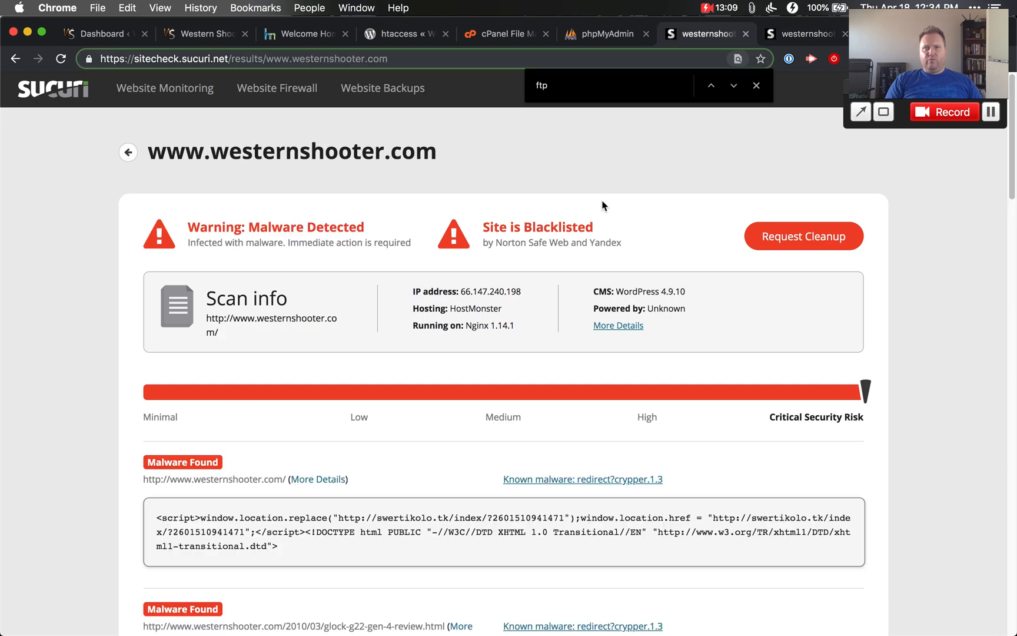
{"action": "scroll", "coordinate": [469, 318], "scroll_direction": "down", "scroll_amount": 15}
{"action": "scroll", "coordinate": [470, 312], "scroll_direction": "down", "scroll_amount": 5}
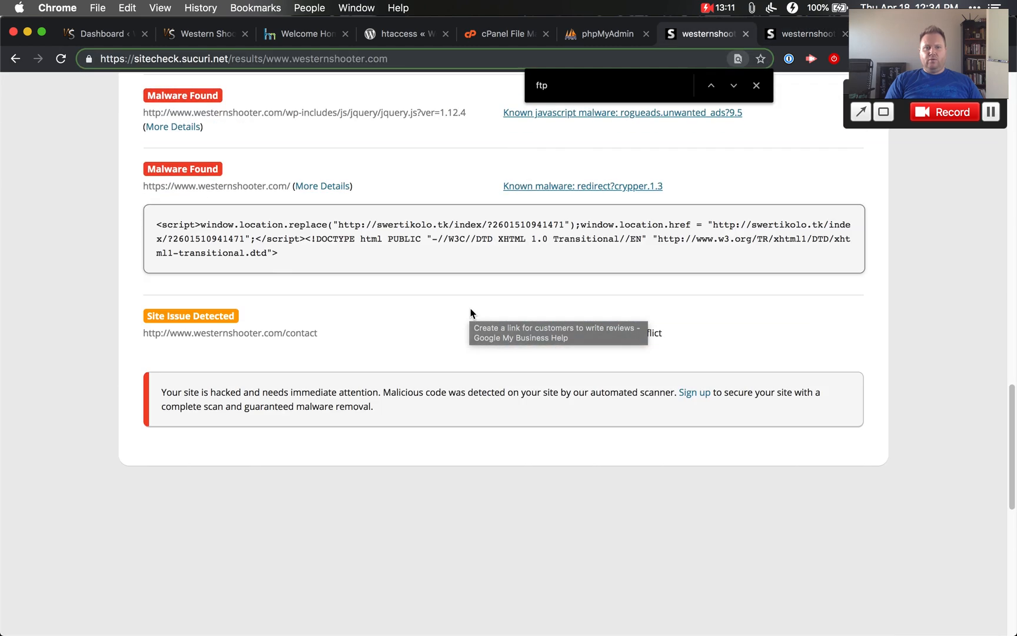
{"action": "scroll", "coordinate": [470, 312], "scroll_direction": "up", "scroll_amount": 20}
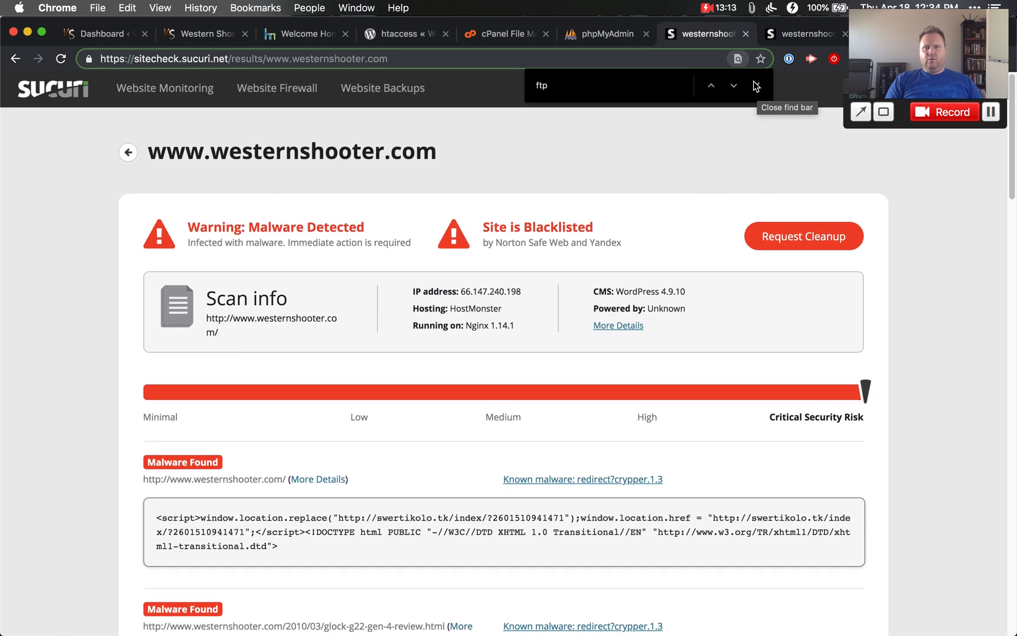
{"action": "left_click", "coordinate": [756, 85]}
{"action": "left_click", "coordinate": [795, 34]}
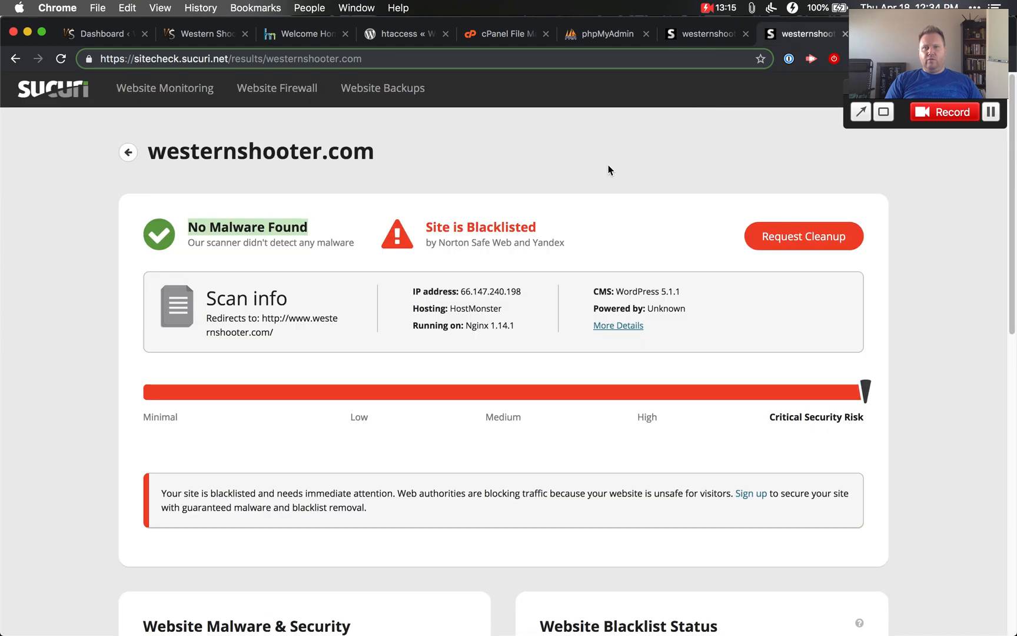
{"action": "scroll", "coordinate": [487, 362], "scroll_direction": "down", "scroll_amount": 9}
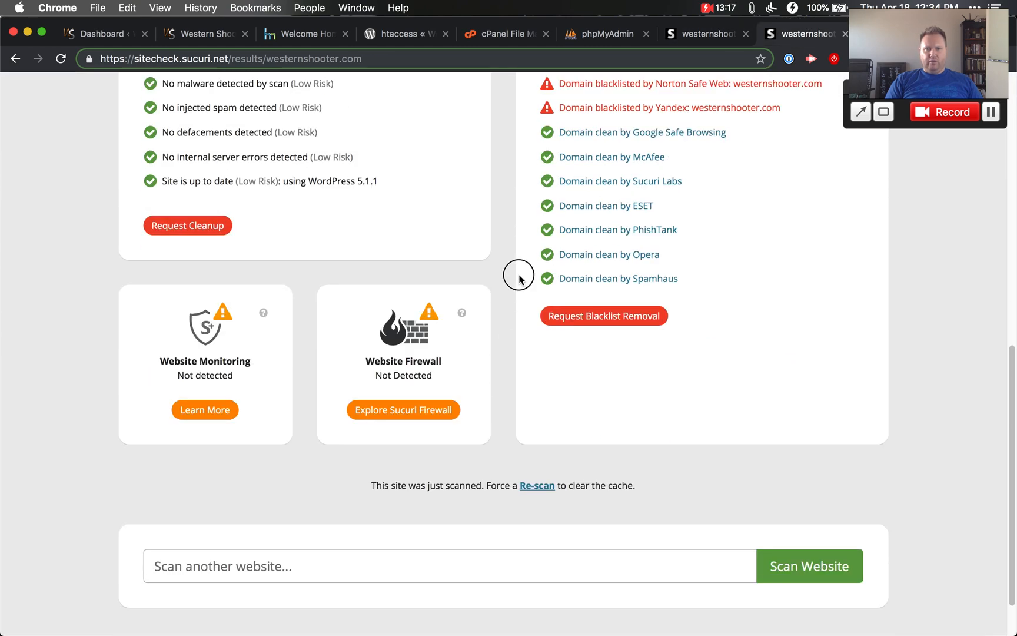
{"action": "scroll", "coordinate": [517, 253], "scroll_direction": "up", "scroll_amount": 10}
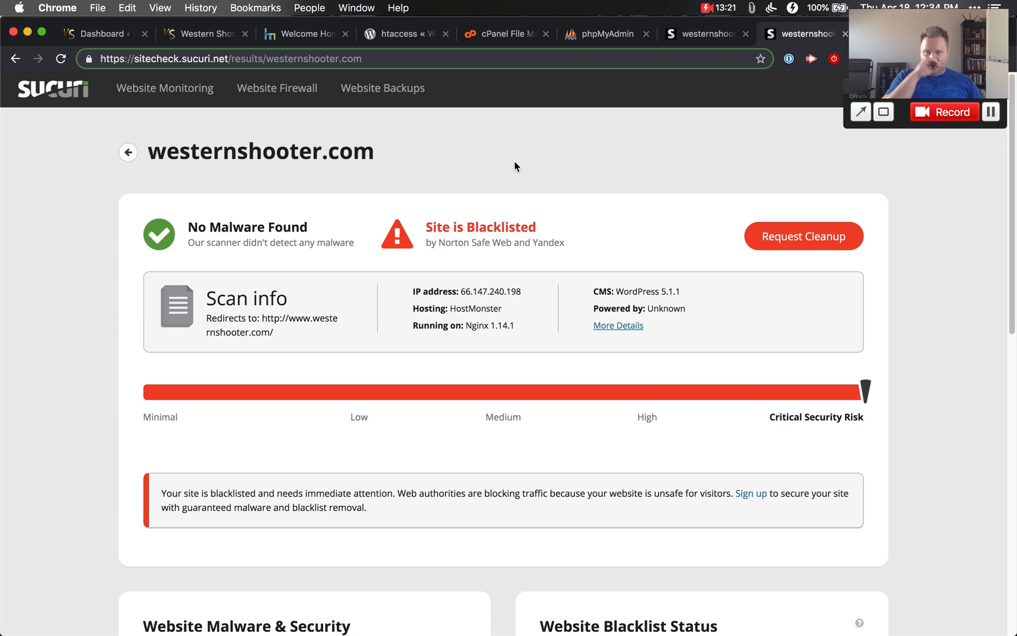
{"action": "left_click", "coordinate": [294, 34]}
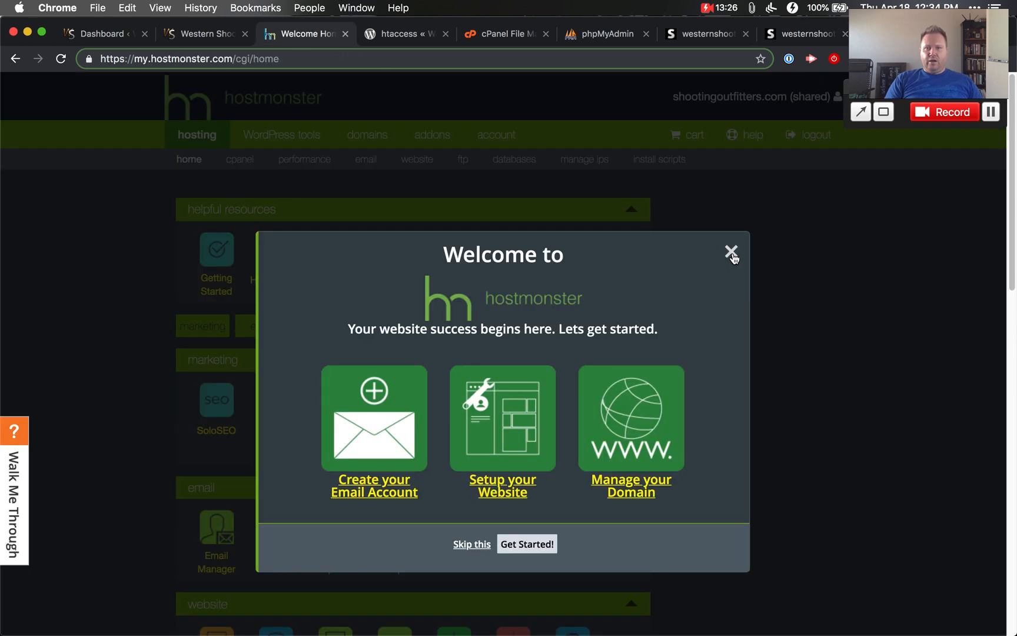
Step: Dismiss HostMonster's Welcome dialog, reload the hosting home, and go to cPanel
{"action": "left_click", "coordinate": [731, 251]}
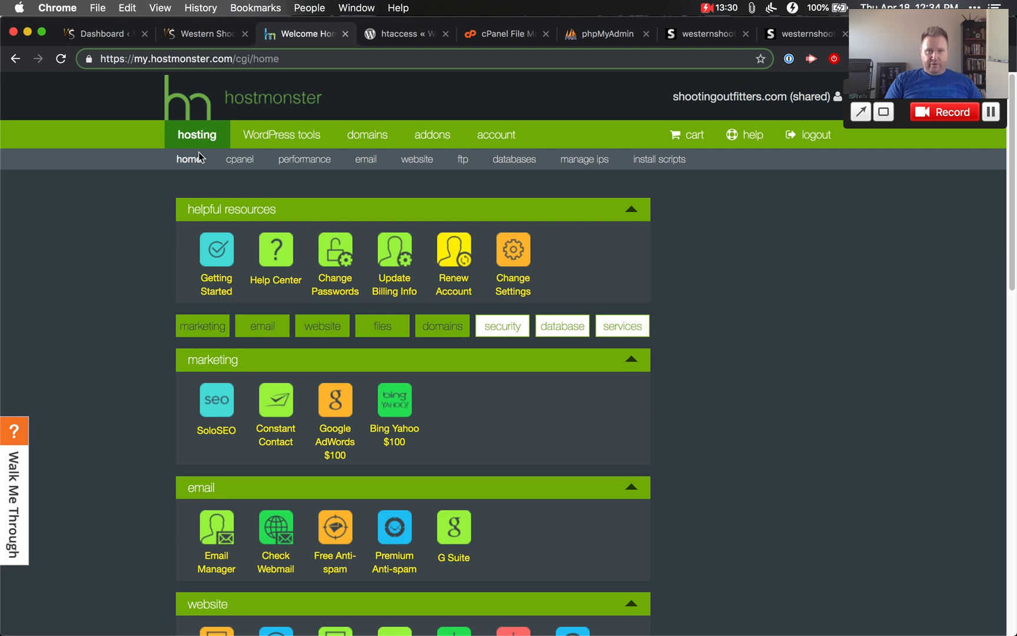
{"action": "left_click", "coordinate": [198, 136]}
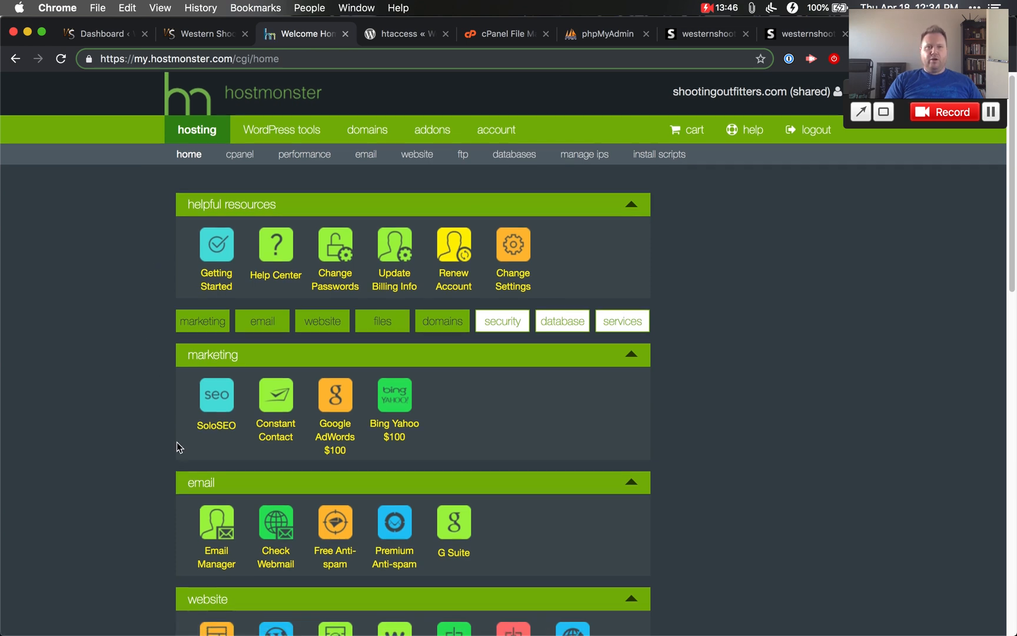
{"action": "scroll", "coordinate": [177, 446], "scroll_direction": "down", "scroll_amount": 6}
{"action": "scroll", "coordinate": [176, 442], "scroll_direction": "down", "scroll_amount": 8}
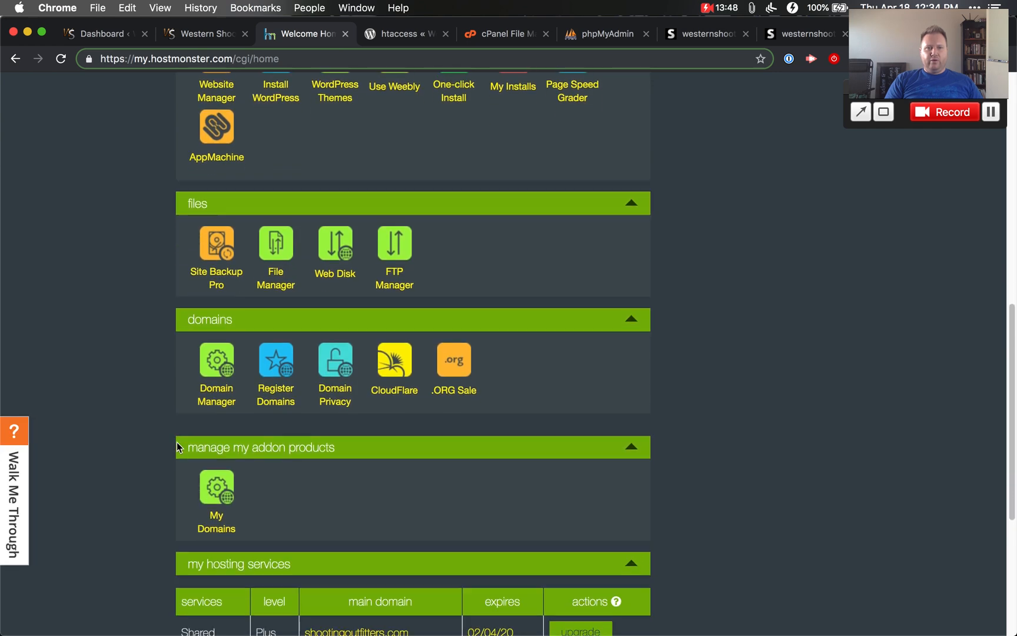
{"action": "scroll", "coordinate": [176, 442], "scroll_direction": "down", "scroll_amount": 2}
{"action": "scroll", "coordinate": [177, 442], "scroll_direction": "up", "scroll_amount": 15}
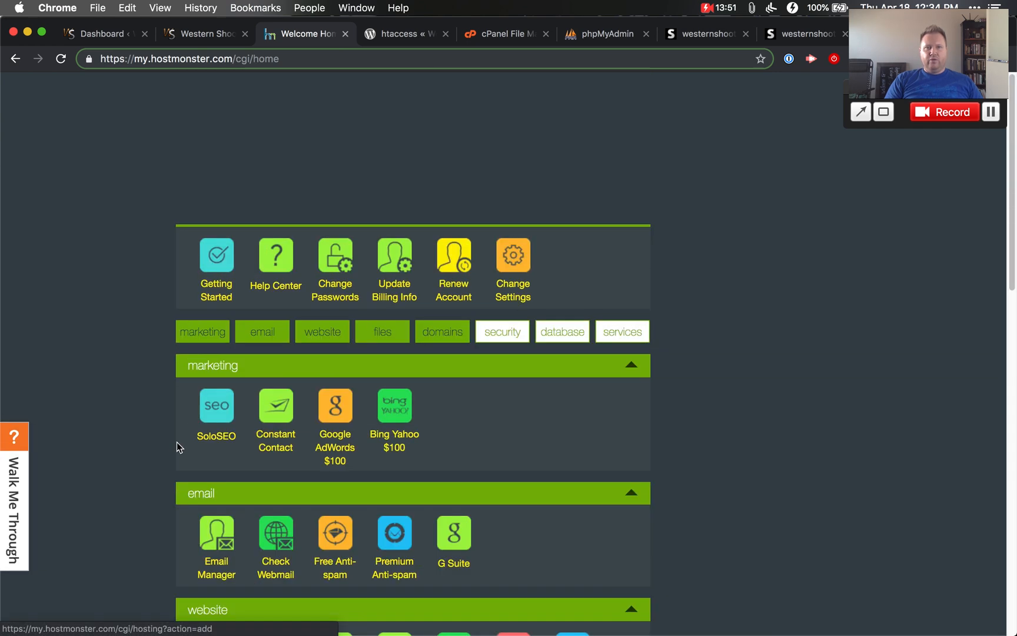
{"action": "left_click", "coordinate": [239, 159]}
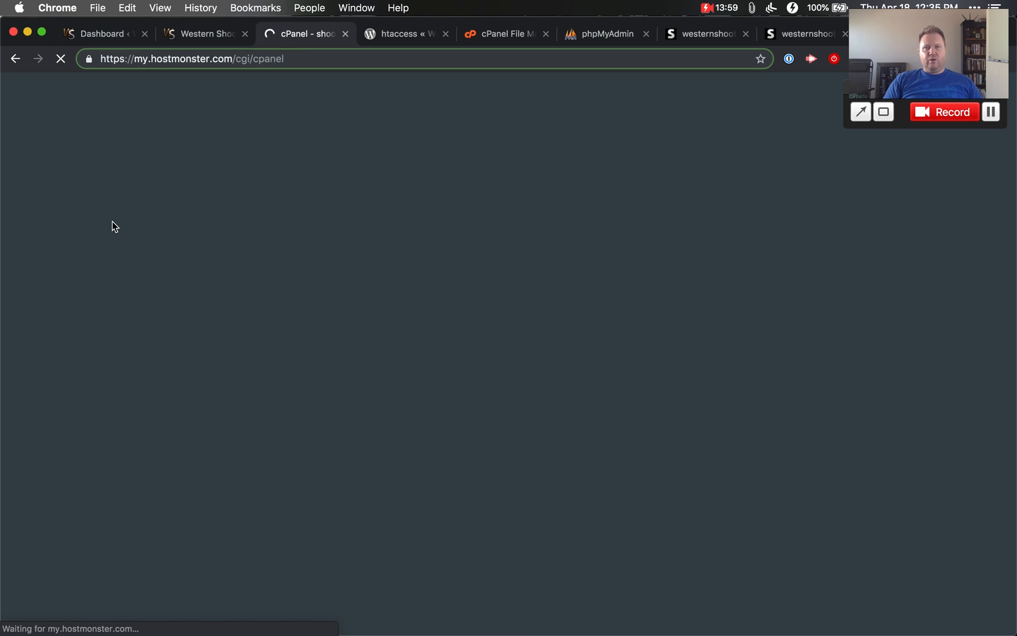
Step: Locate the server versions panel and highlight PHP version 5.6.40
{"action": "scroll", "coordinate": [149, 318], "scroll_direction": "down", "scroll_amount": 10}
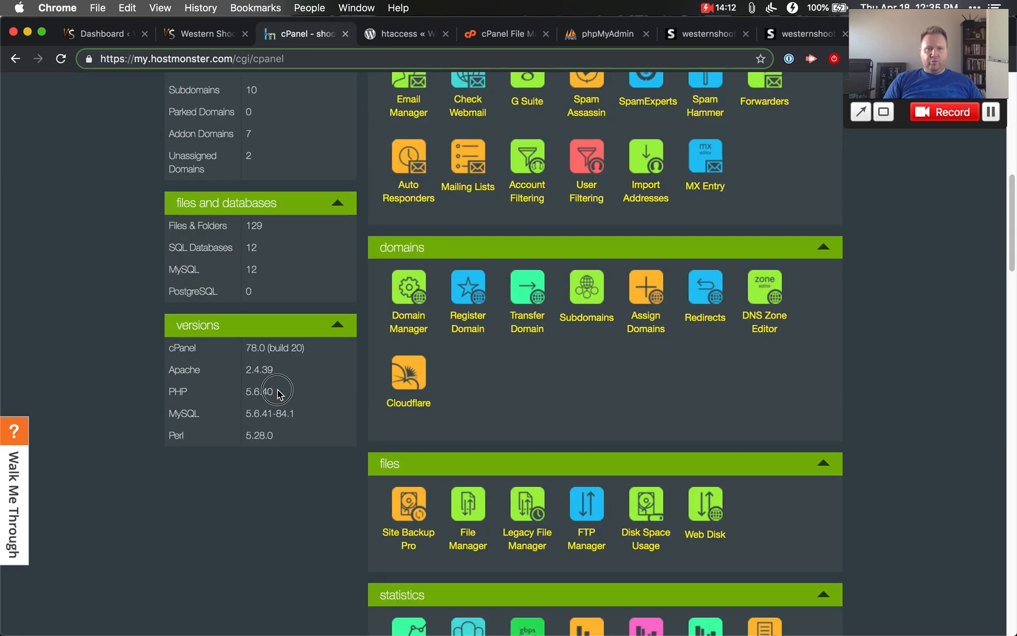
{"action": "left_click_drag", "start_coordinate": [275, 391], "coordinate": [247, 390]}
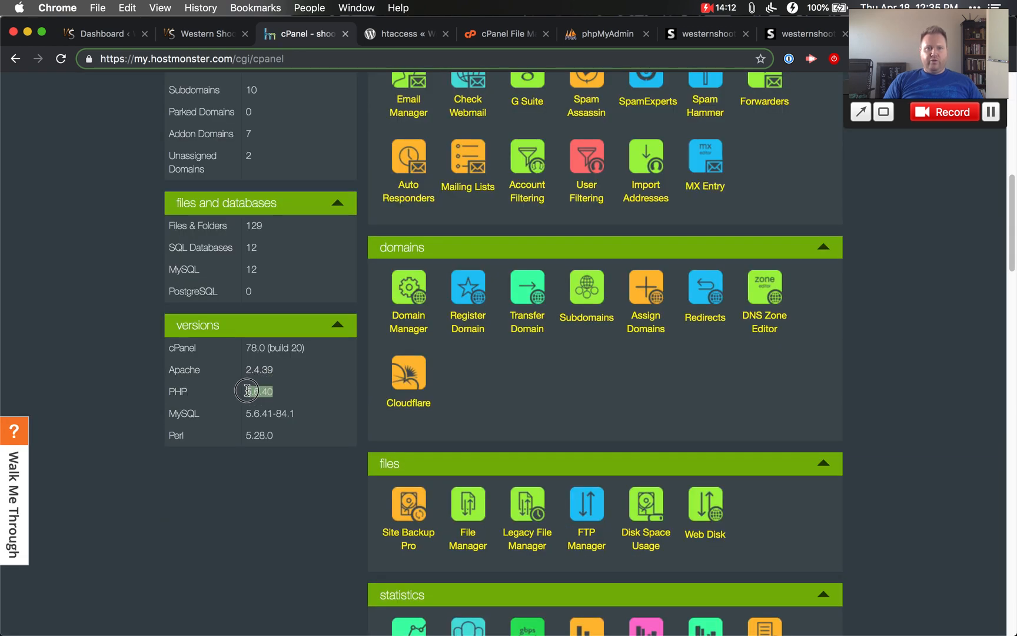
{"action": "left_click", "coordinate": [286, 393]}
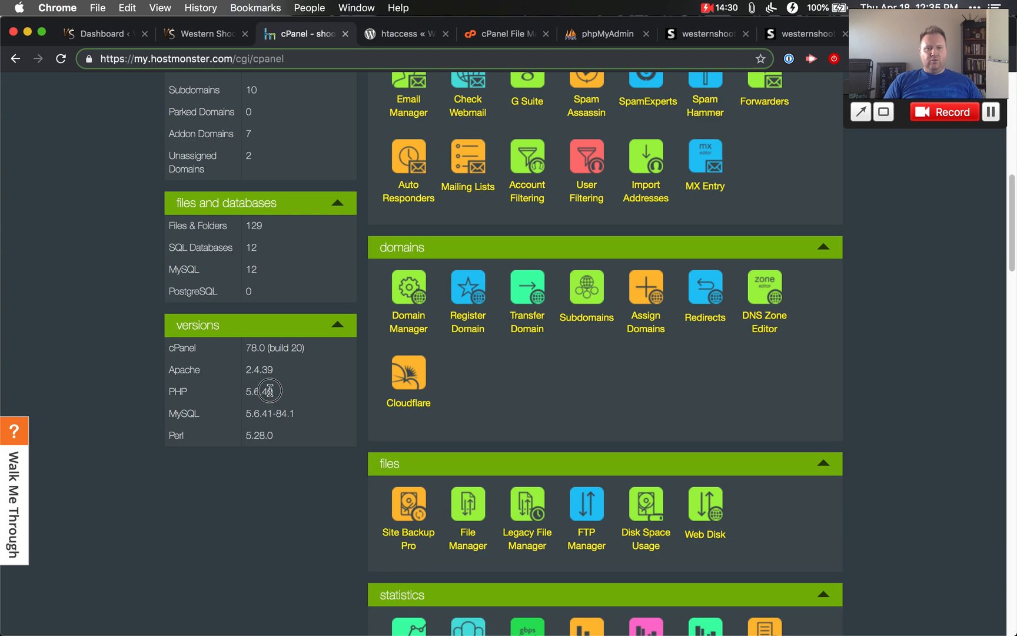
{"action": "double_click", "coordinate": [269, 390]}
{"action": "left_click", "coordinate": [304, 389]}
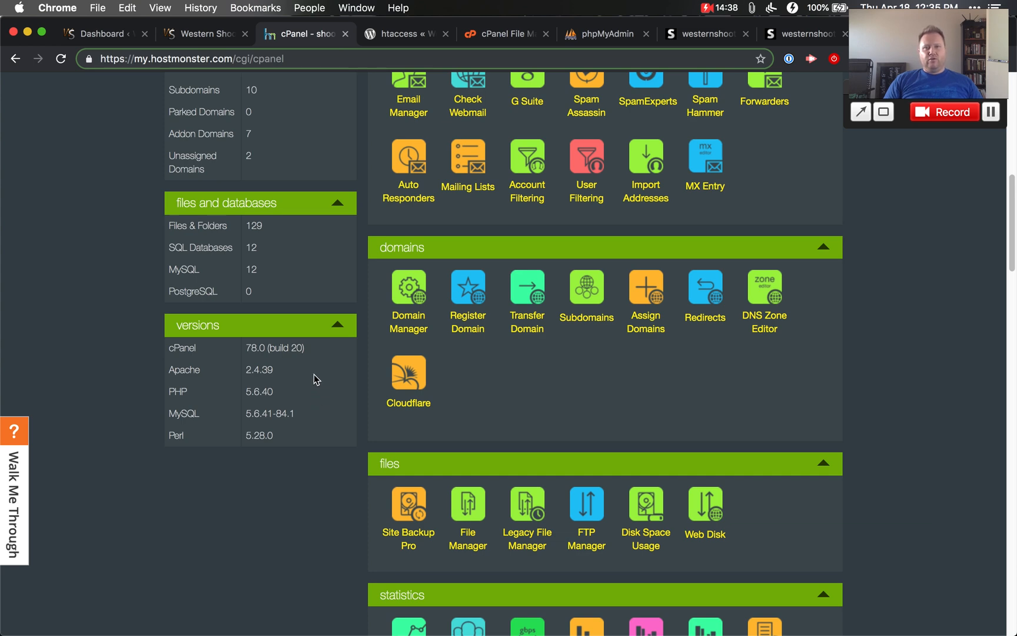
{"action": "scroll", "coordinate": [313, 374], "scroll_direction": "up", "scroll_amount": 10}
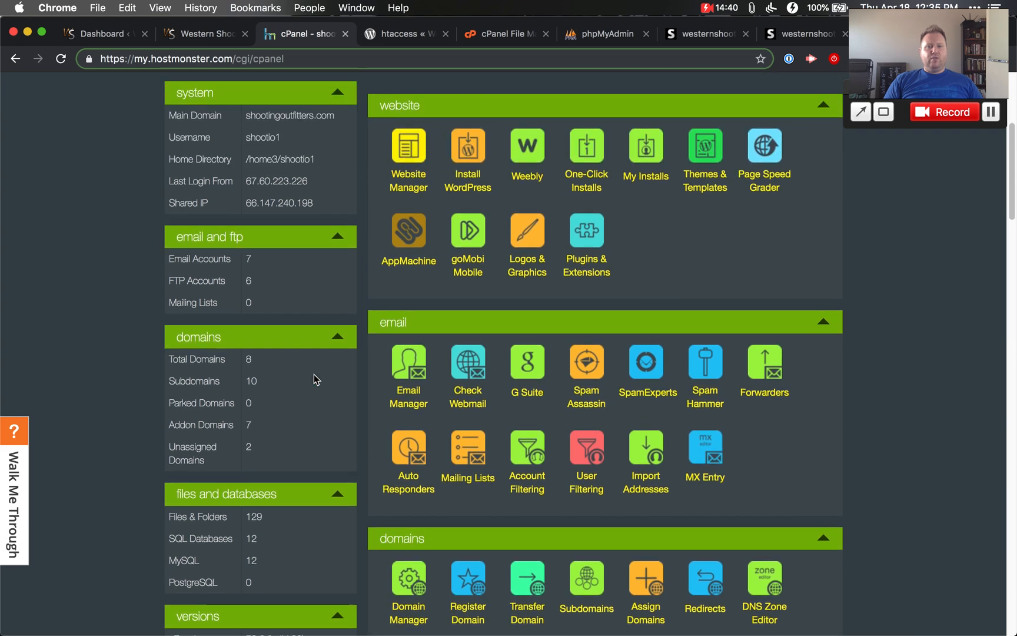
{"action": "scroll", "coordinate": [314, 374], "scroll_direction": "up", "scroll_amount": 5}
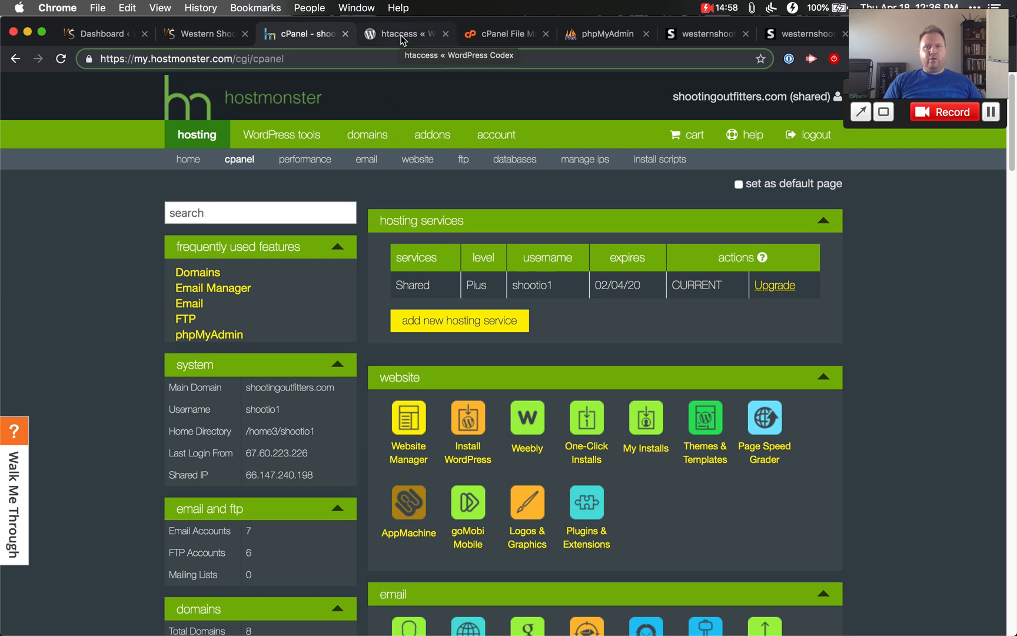
Step: Switch to File Manager and collapse the plugins and themes folders under wp-content
{"action": "left_click", "coordinate": [500, 36]}
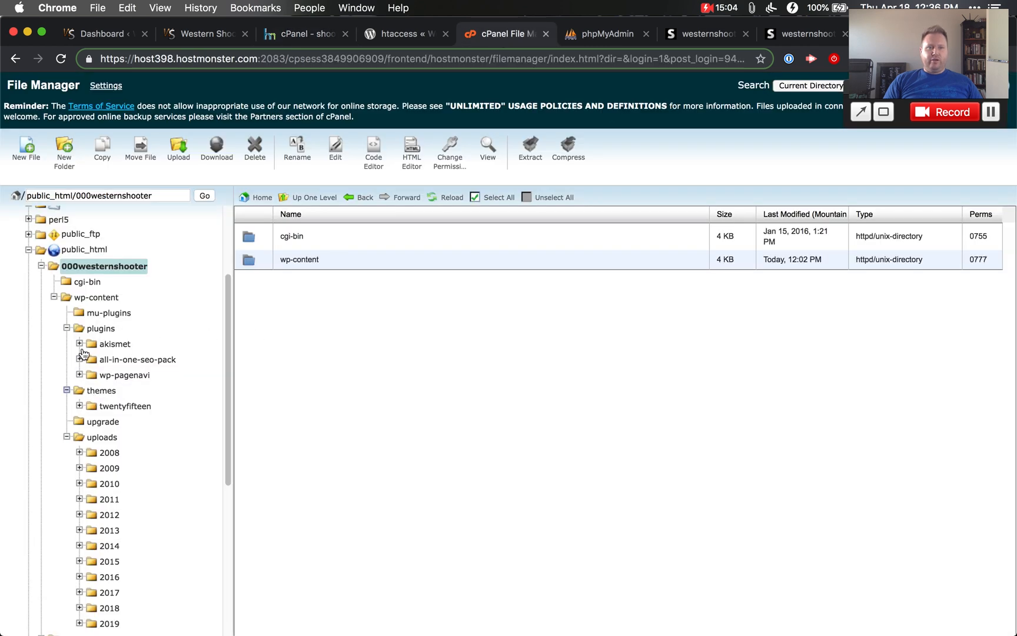
{"action": "left_click", "coordinate": [66, 328]}
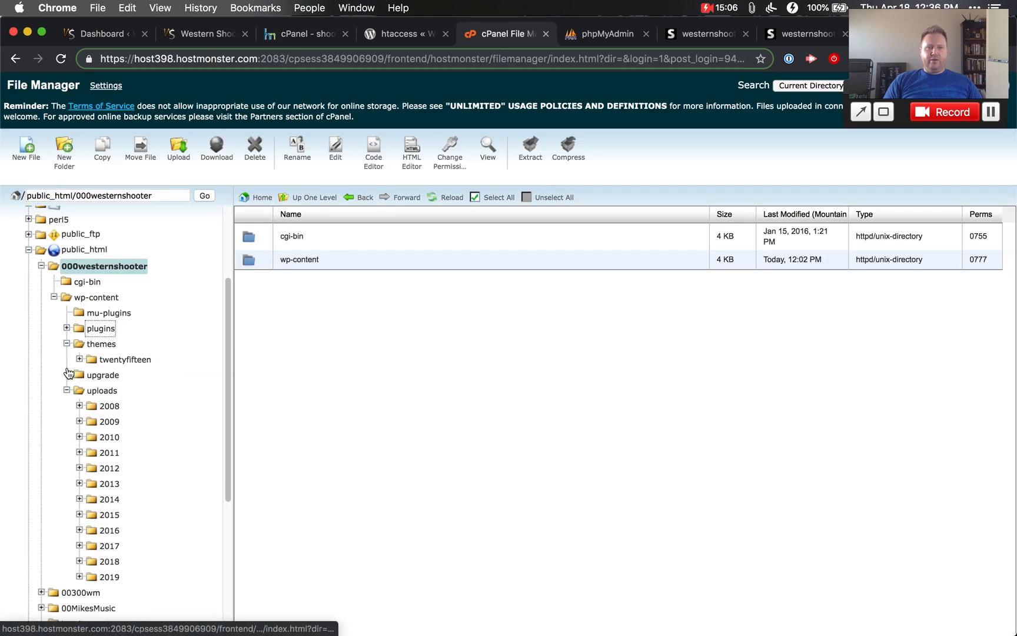
{"action": "left_click", "coordinate": [66, 343]}
{"action": "scroll", "coordinate": [68, 436], "scroll_direction": "down", "scroll_amount": 5}
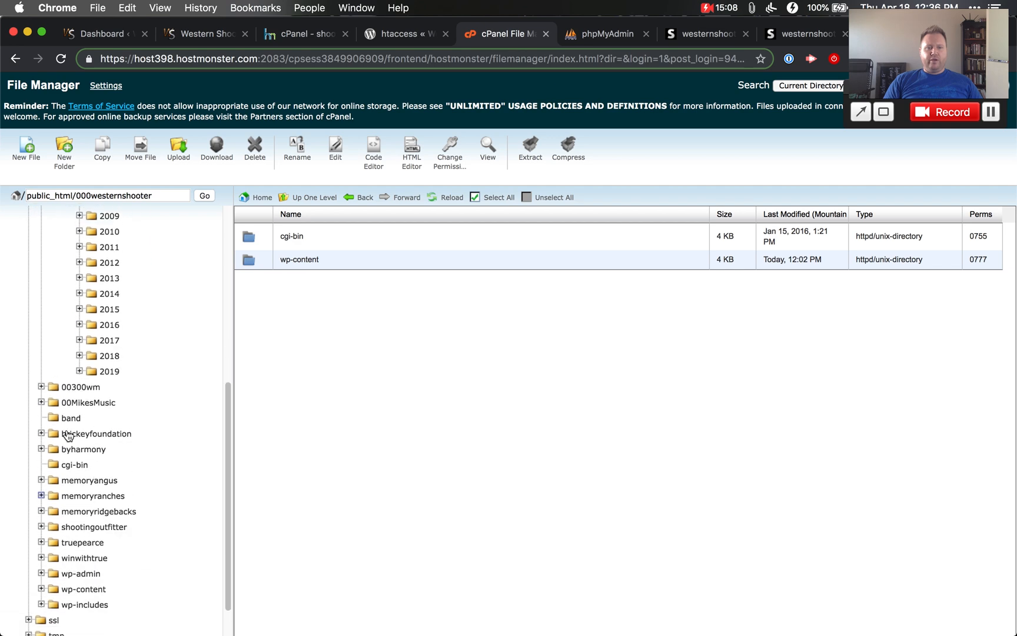
{"action": "scroll", "coordinate": [112, 391], "scroll_direction": "up", "scroll_amount": 10}
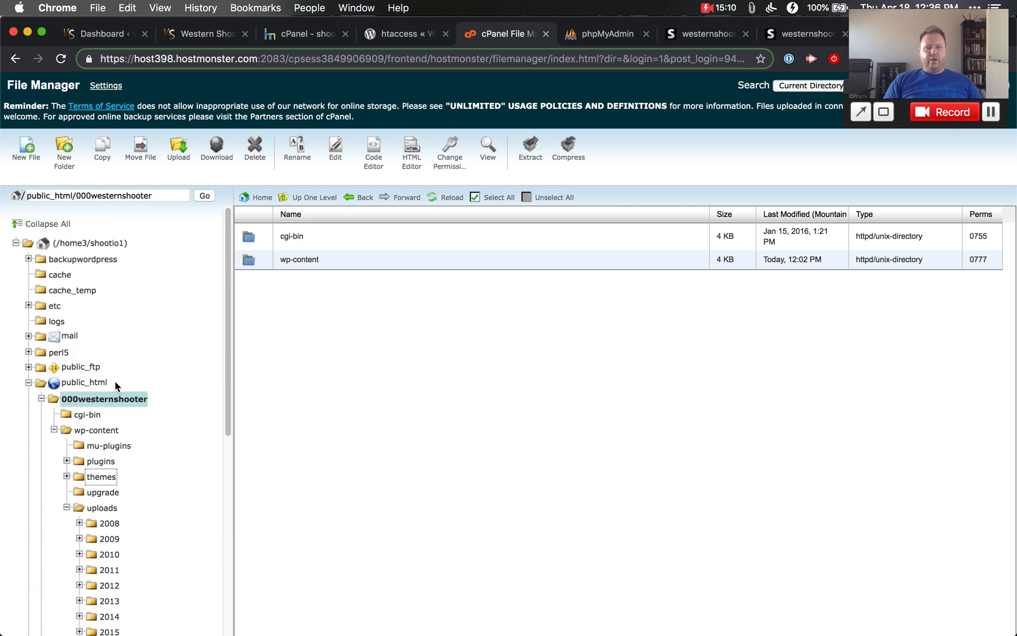
{"action": "scroll", "coordinate": [121, 336], "scroll_direction": "down", "scroll_amount": 4}
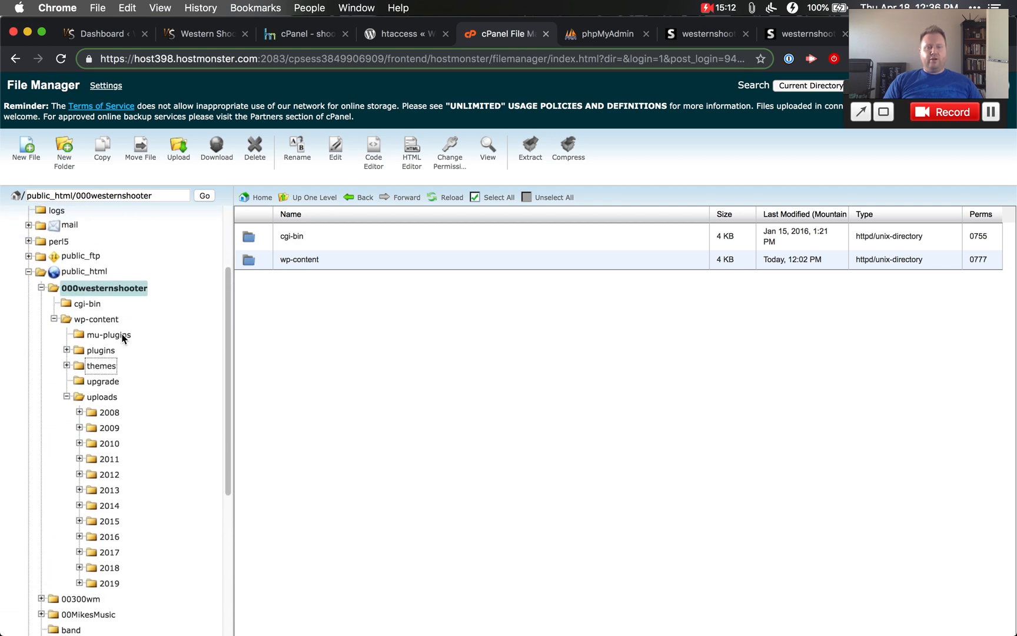
{"action": "scroll", "coordinate": [122, 339], "scroll_direction": "up", "scroll_amount": 3}
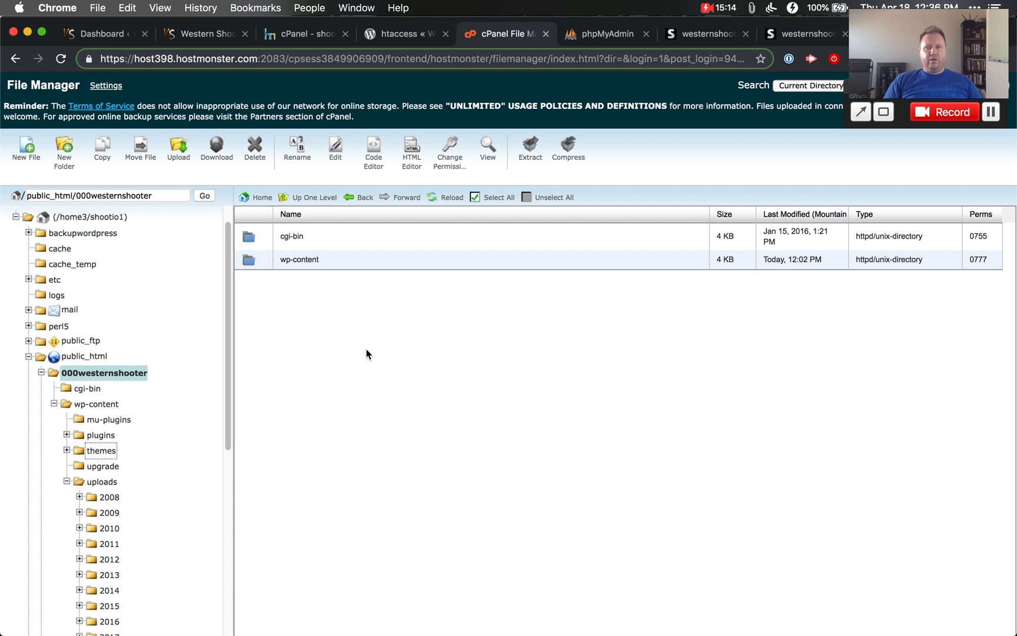
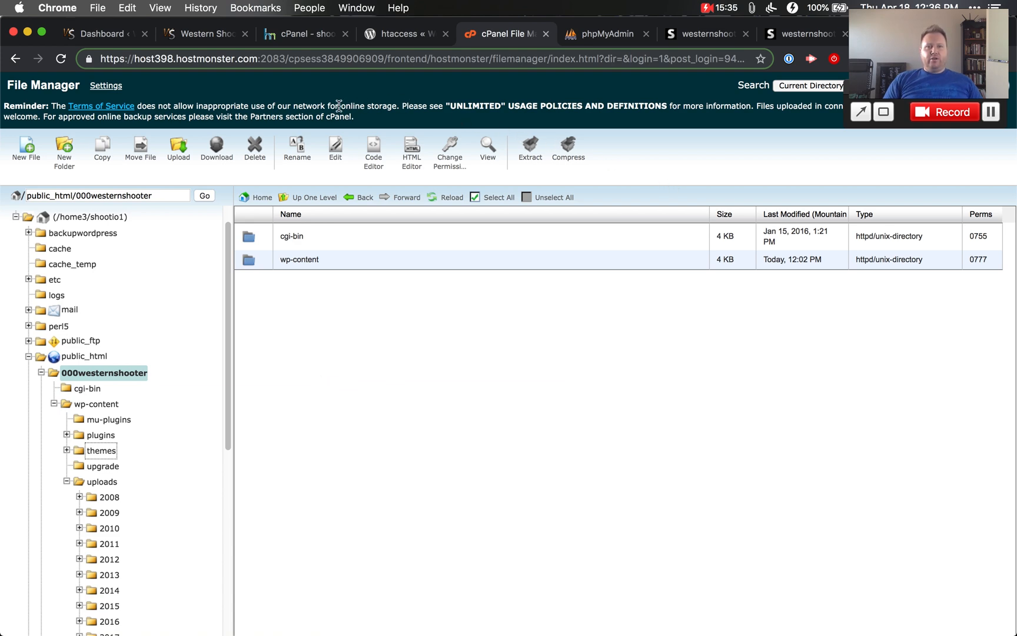
Step: From the WordPress dashboard, search new plugins for 'ithiemes', then install and activate iThemes Security
{"action": "left_click", "coordinate": [106, 35]}
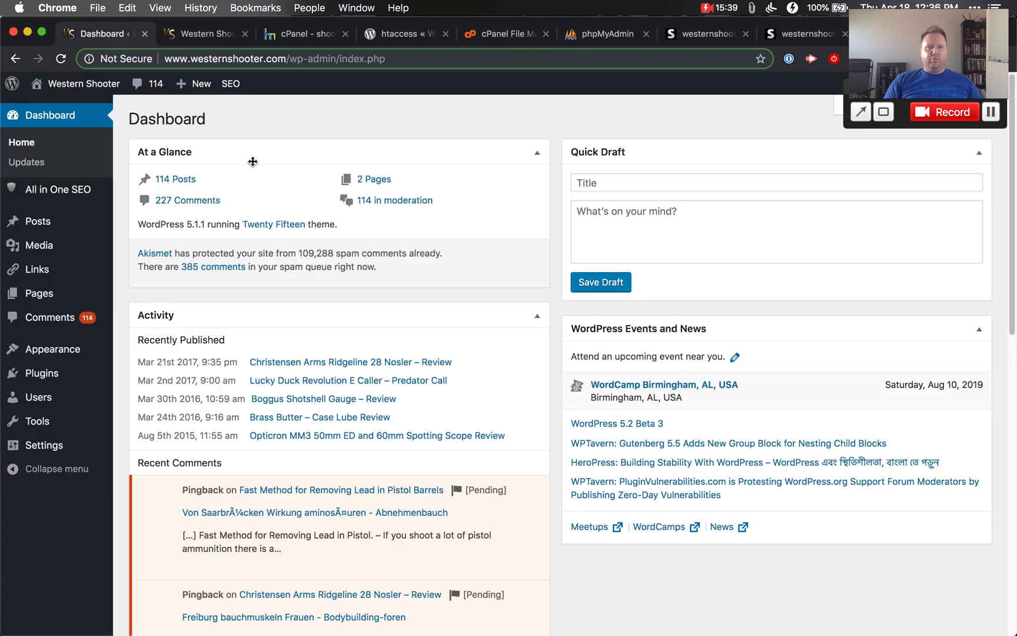
{"action": "mouse_move", "coordinate": [35, 377]}
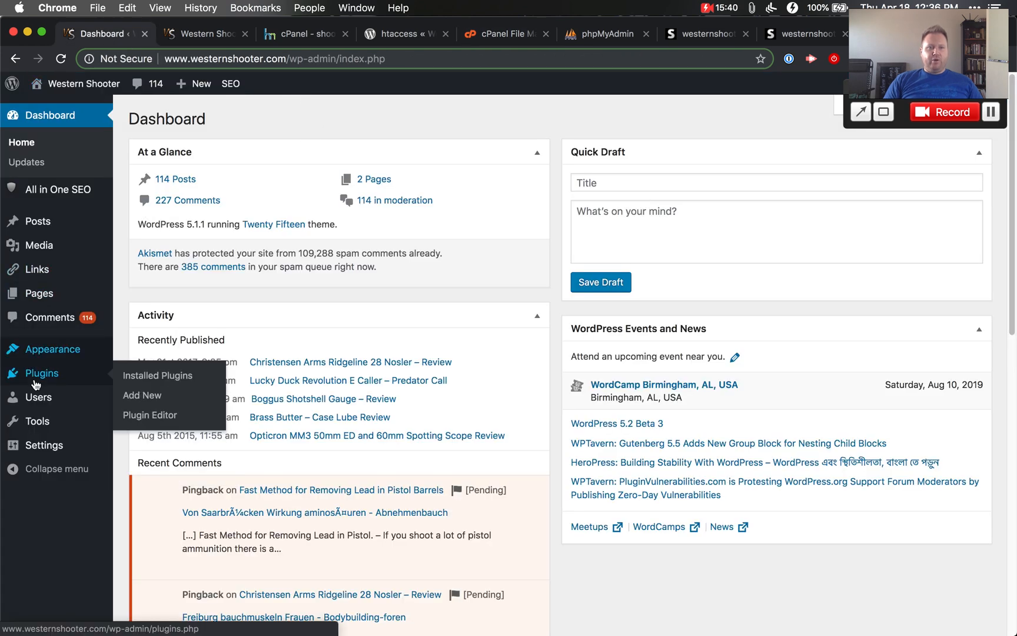
{"action": "left_click", "coordinate": [143, 396]}
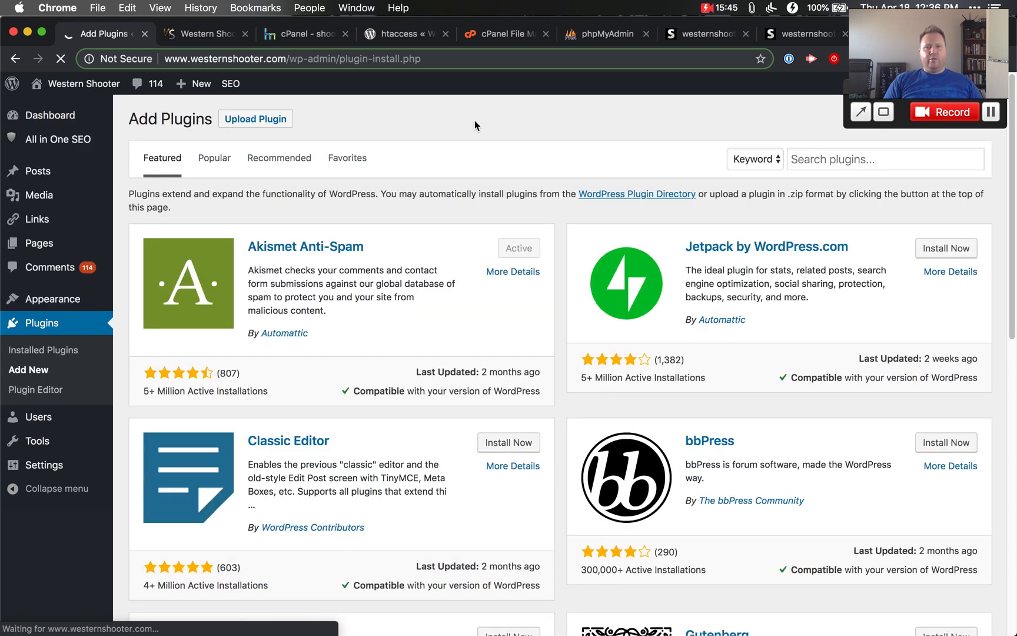
{"action": "left_click", "coordinate": [852, 159]}
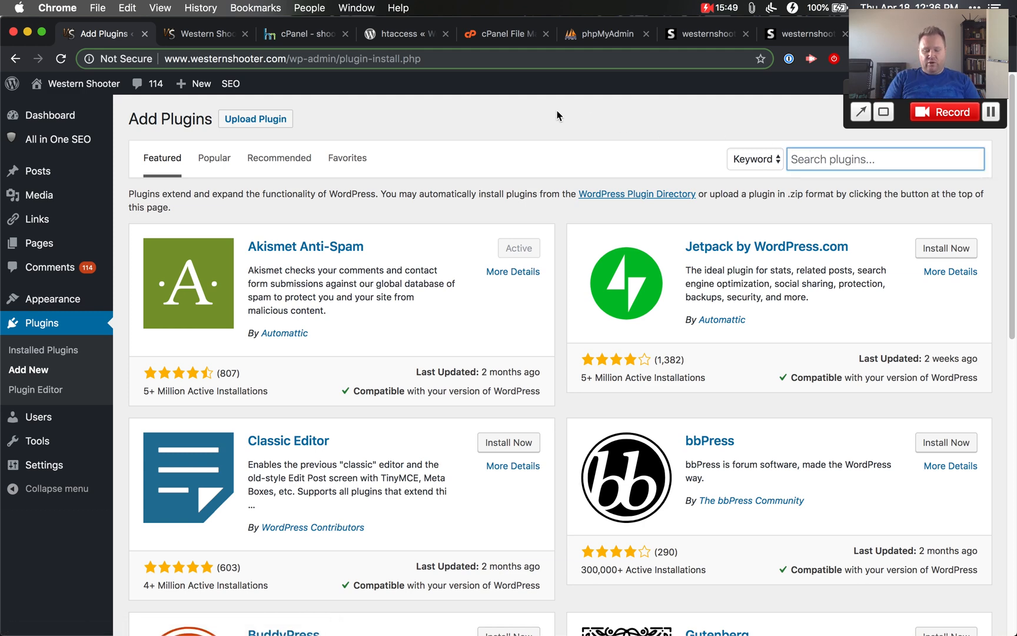
{"action": "type", "text": "ithi"}
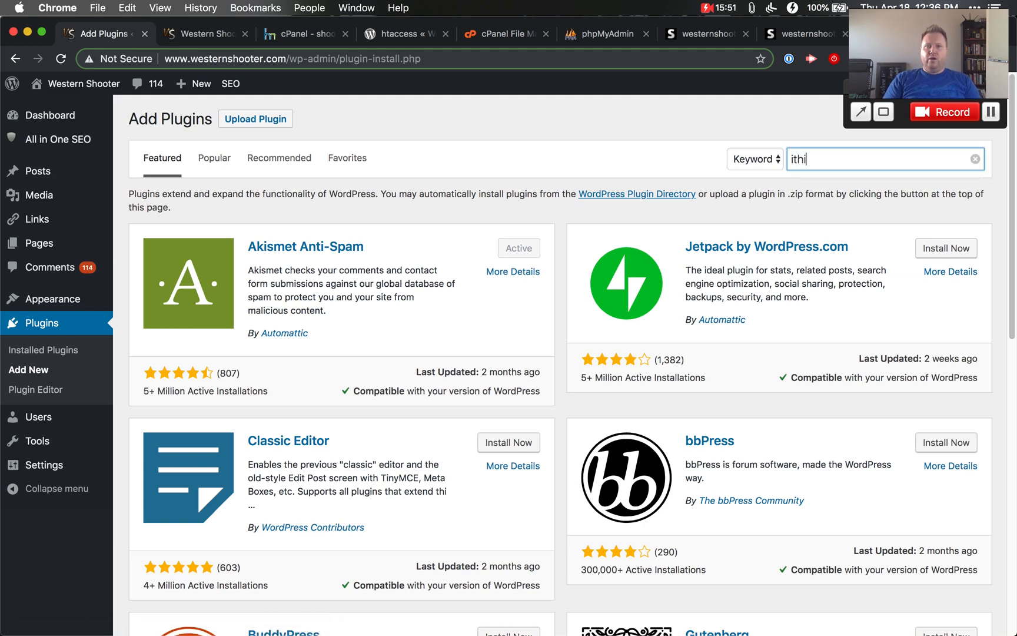
{"action": "key", "text": "BackSpace"}
{"action": "type", "text": "emes"}
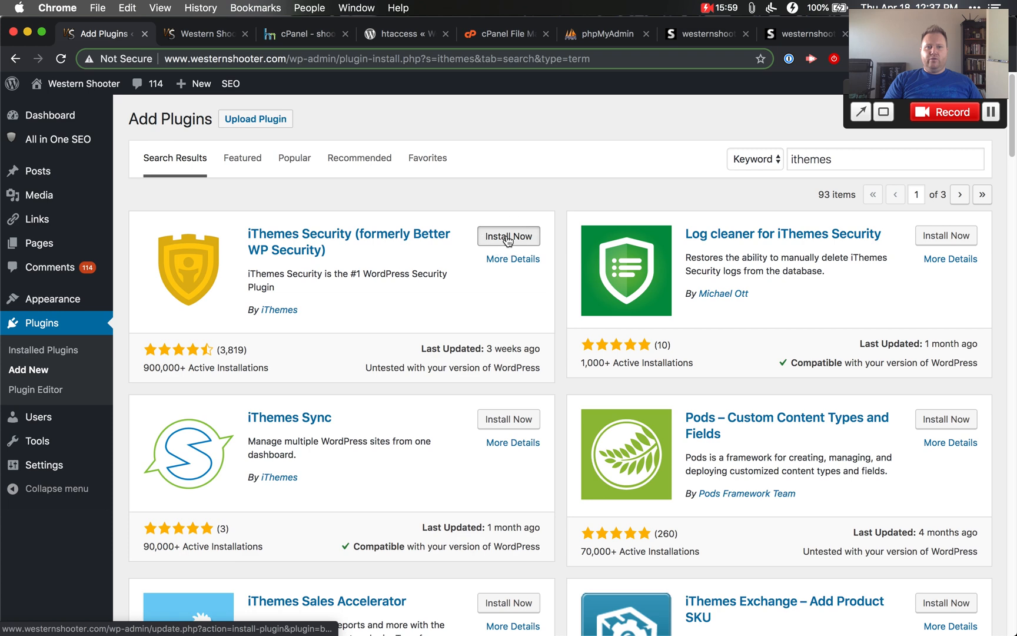
{"action": "left_click", "coordinate": [507, 237]}
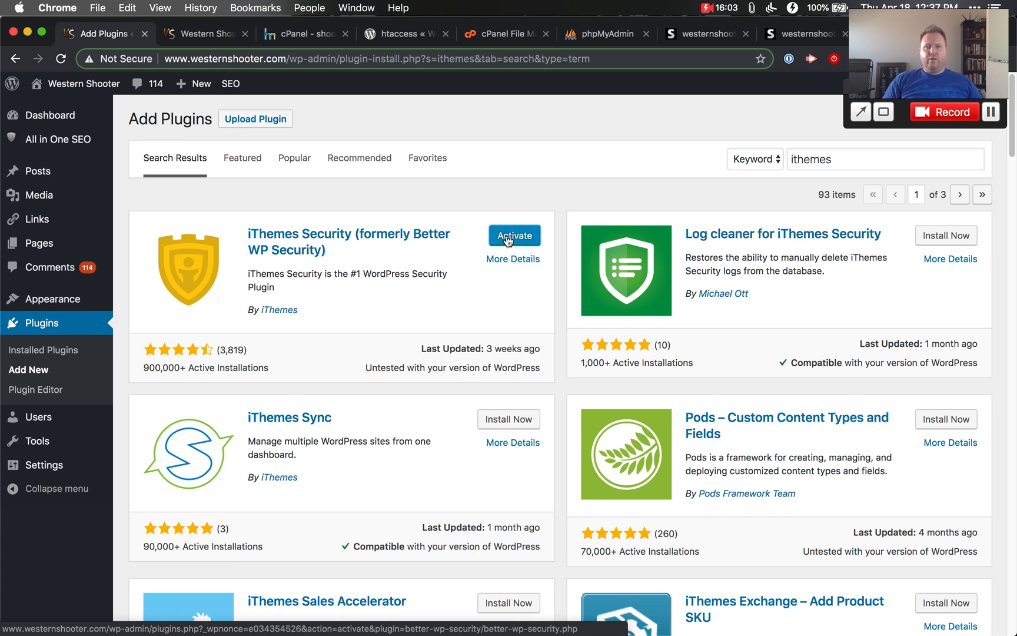
{"action": "left_click", "coordinate": [507, 238]}
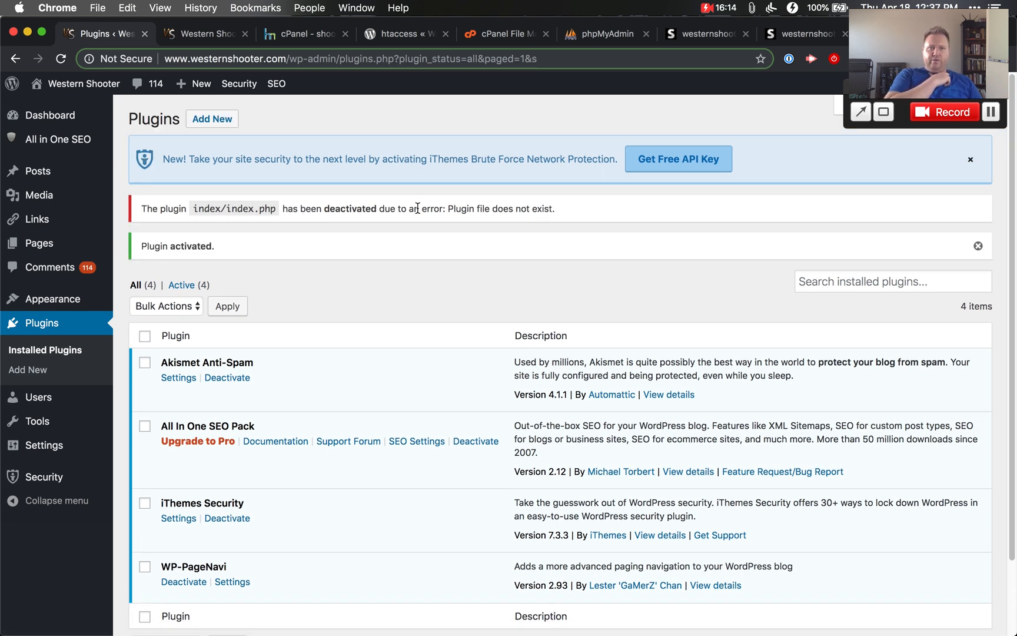
Step: Scroll the Plugins list to confirm iThemes Security is active among the four plugins
{"action": "scroll", "coordinate": [433, 320], "scroll_direction": "down", "scroll_amount": 4}
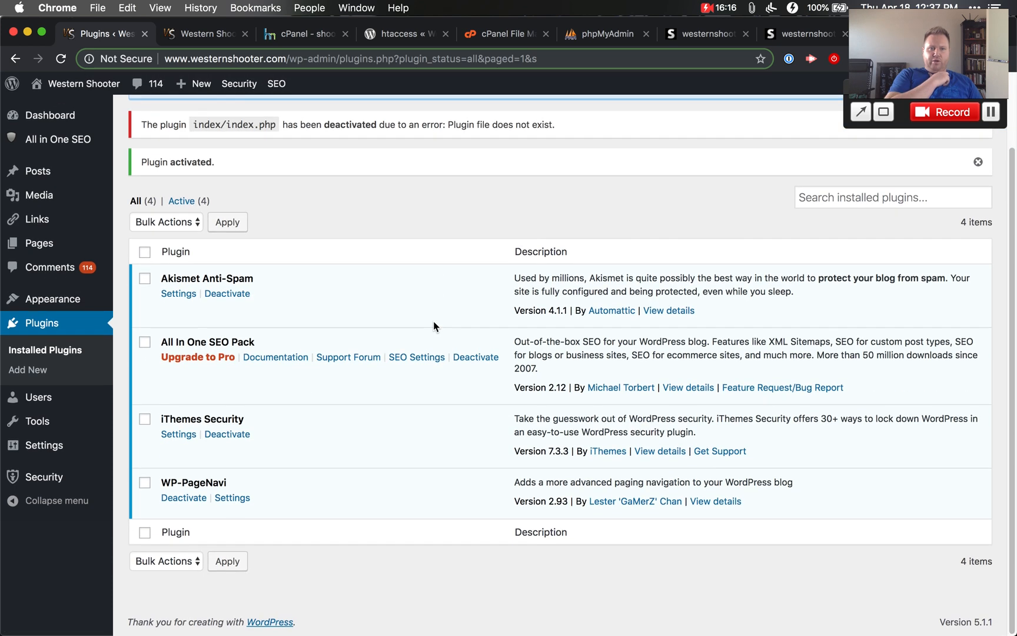
{"action": "scroll", "coordinate": [433, 321], "scroll_direction": "up", "scroll_amount": 4}
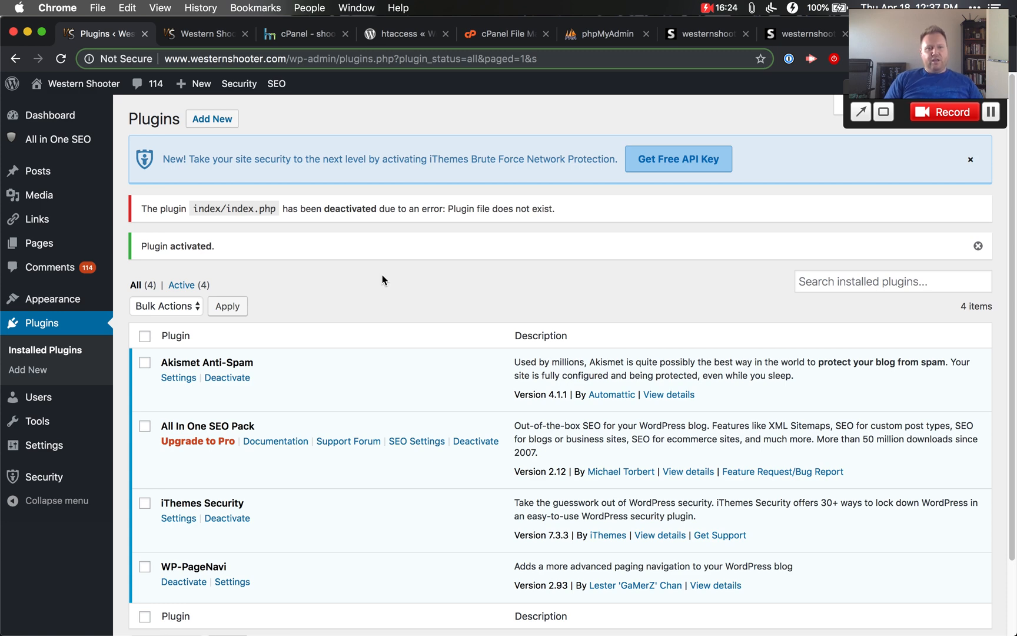
{"action": "scroll", "coordinate": [374, 309], "scroll_direction": "down", "scroll_amount": 3}
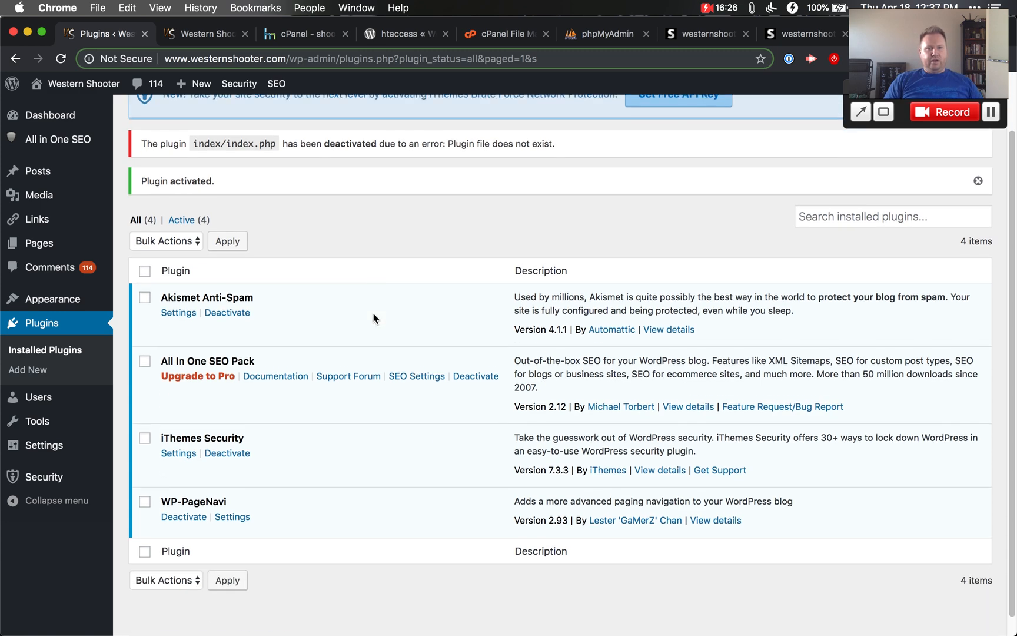
{"action": "scroll", "coordinate": [329, 330], "scroll_direction": "up", "scroll_amount": 3}
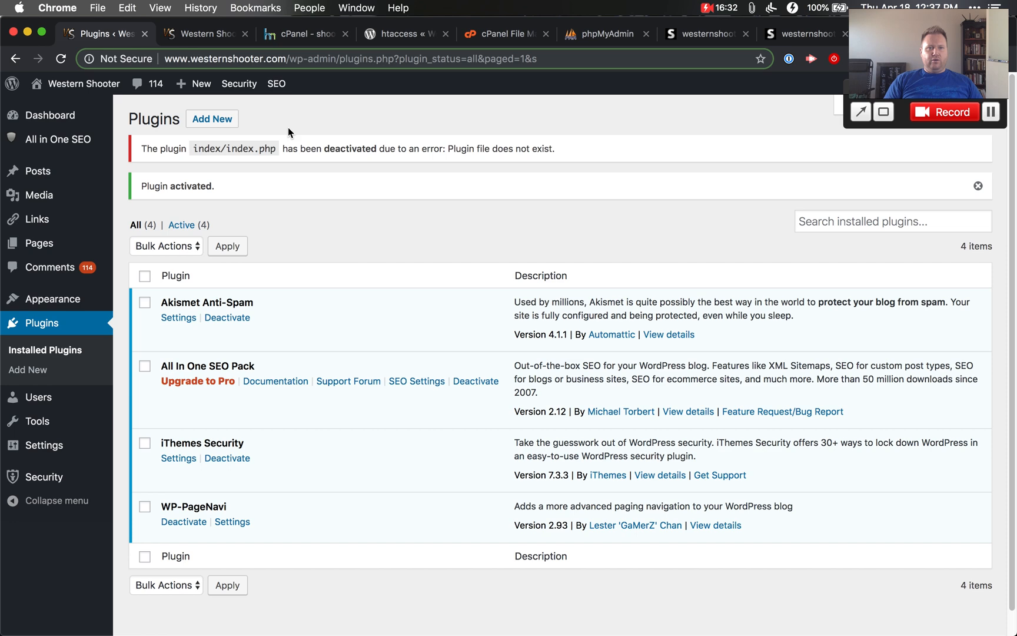
{"action": "scroll", "coordinate": [373, 257], "scroll_direction": "down", "scroll_amount": 1}
{"action": "scroll", "coordinate": [373, 256], "scroll_direction": "up", "scroll_amount": 1}
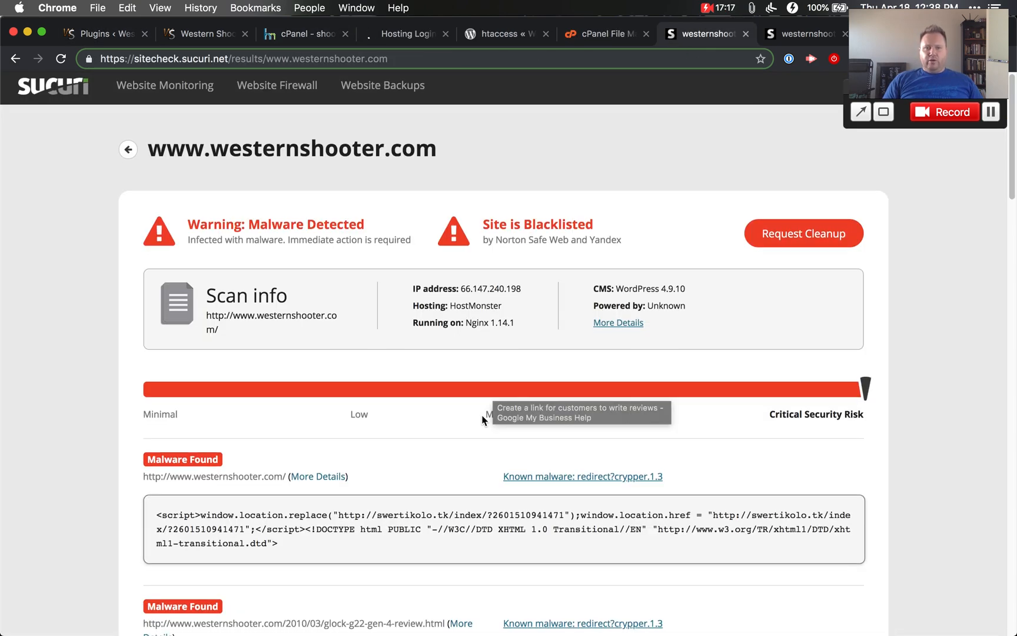
Step: Expand the injected redirect code for the zeiss and bennie-cooley review pages in the Sucuri report
{"action": "scroll", "coordinate": [474, 415], "scroll_direction": "down", "scroll_amount": 5}
{"action": "scroll", "coordinate": [430, 386], "scroll_direction": "up", "scroll_amount": 1}
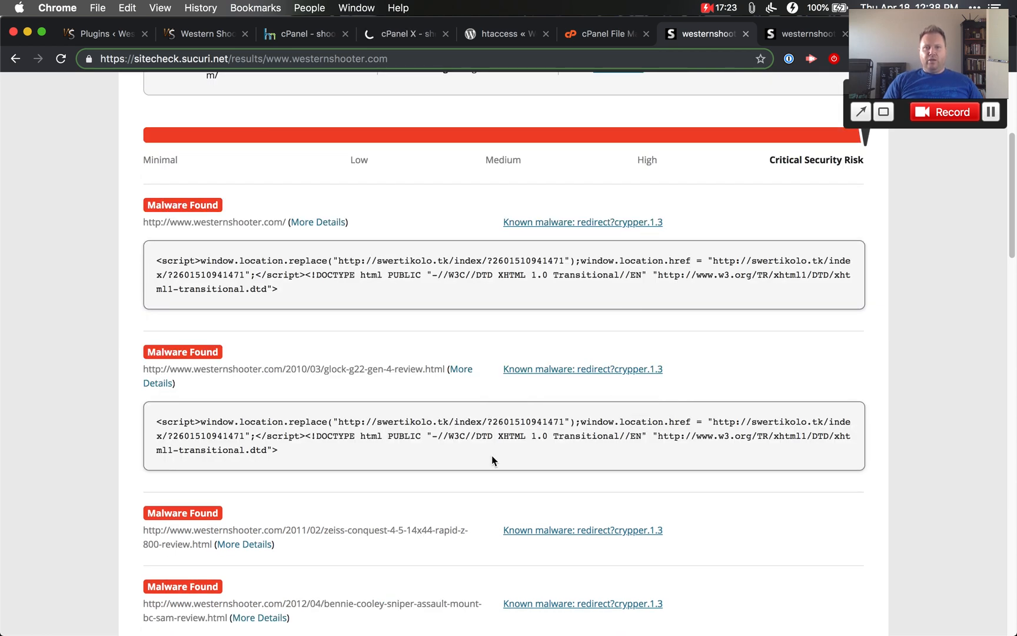
{"action": "scroll", "coordinate": [492, 456], "scroll_direction": "down", "scroll_amount": 2}
{"action": "scroll", "coordinate": [492, 455], "scroll_direction": "down", "scroll_amount": 3}
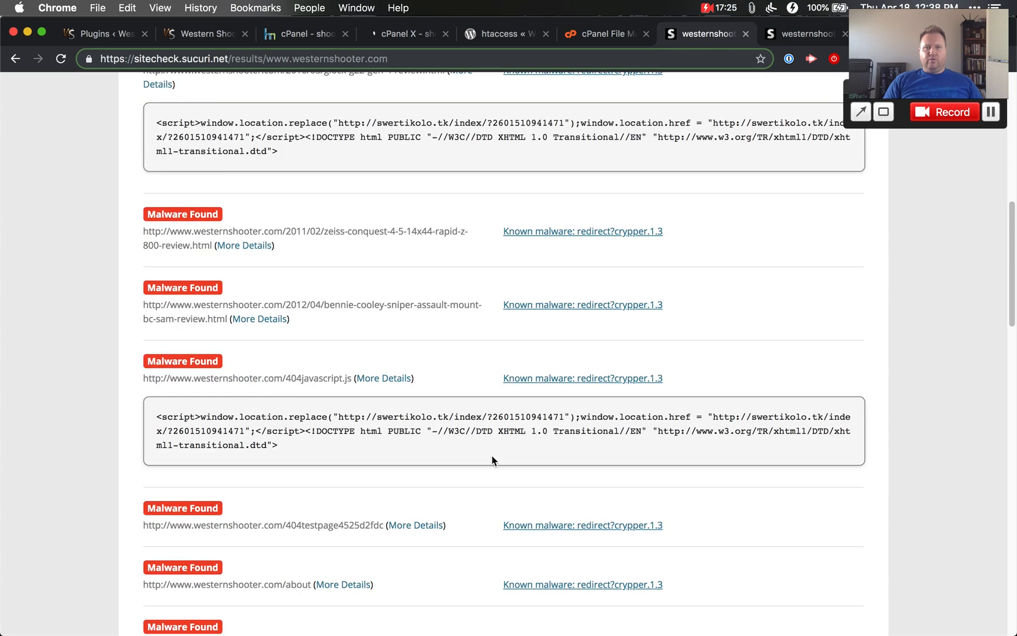
{"action": "left_click", "coordinate": [232, 246]}
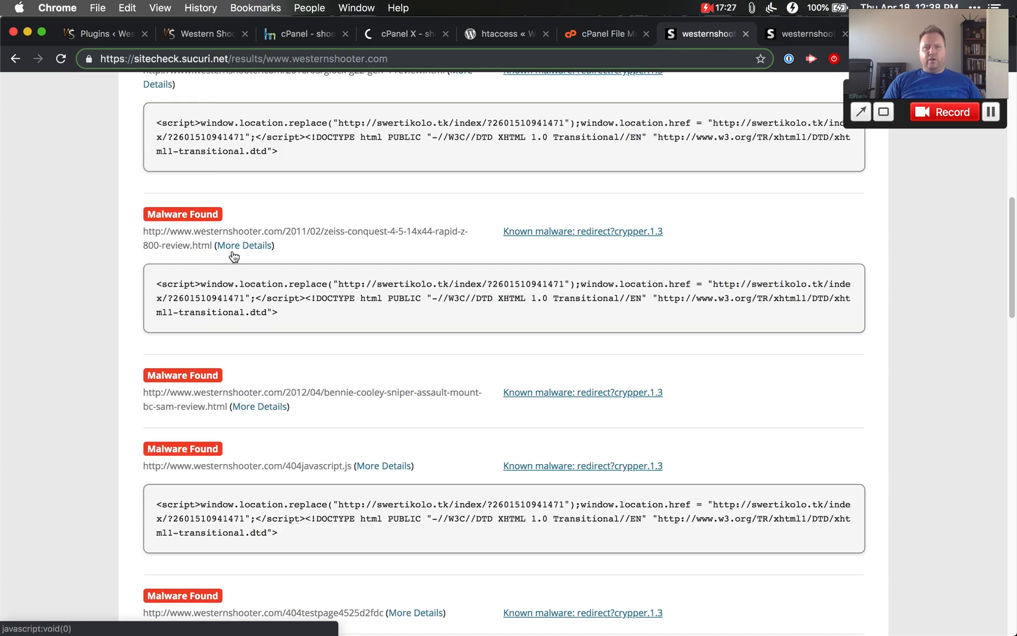
{"action": "scroll", "coordinate": [335, 295], "scroll_direction": "down", "scroll_amount": 2}
{"action": "left_click", "coordinate": [282, 284]}
{"action": "scroll", "coordinate": [435, 348], "scroll_direction": "down", "scroll_amount": 4}
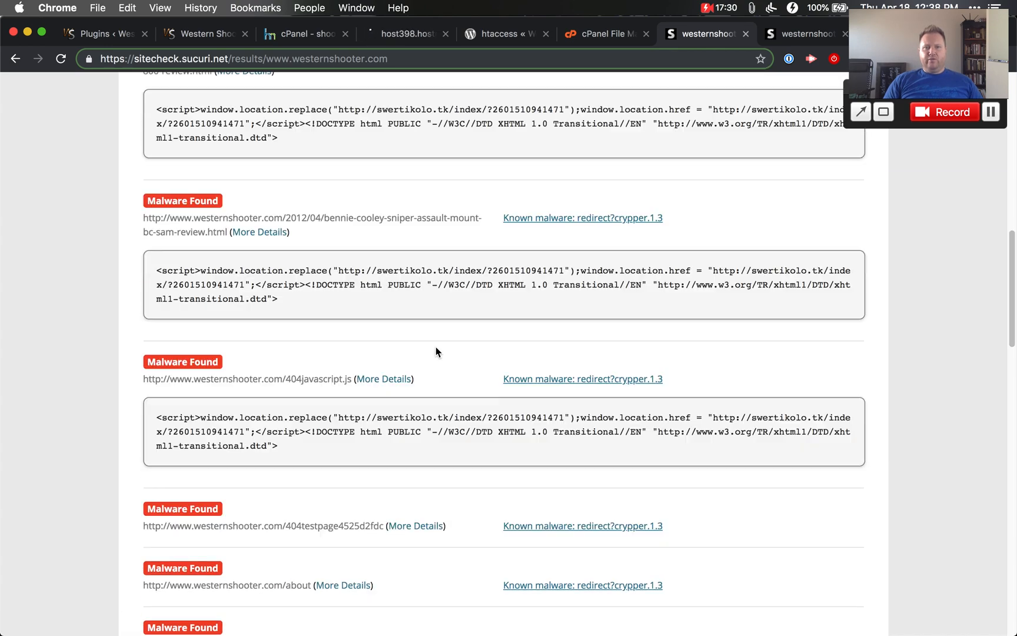
Step: Read through the rest of the Sucuri malware report, then switch to the host's phpMyAdmin
{"action": "scroll", "coordinate": [436, 348], "scroll_direction": "up", "scroll_amount": 3}
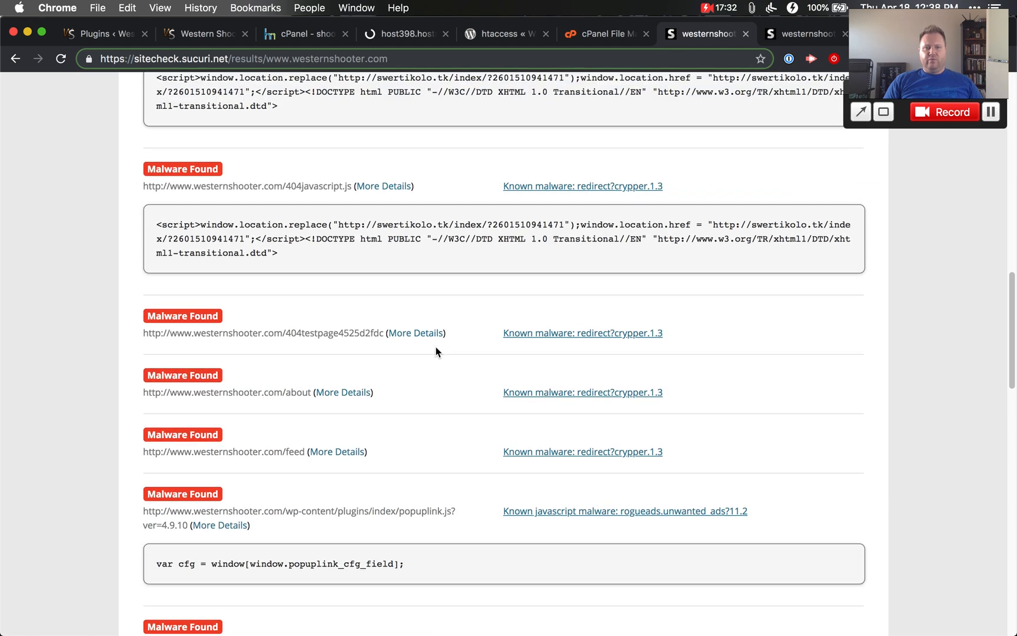
{"action": "scroll", "coordinate": [436, 351], "scroll_direction": "down", "scroll_amount": 2}
{"action": "scroll", "coordinate": [436, 352], "scroll_direction": "up", "scroll_amount": 14}
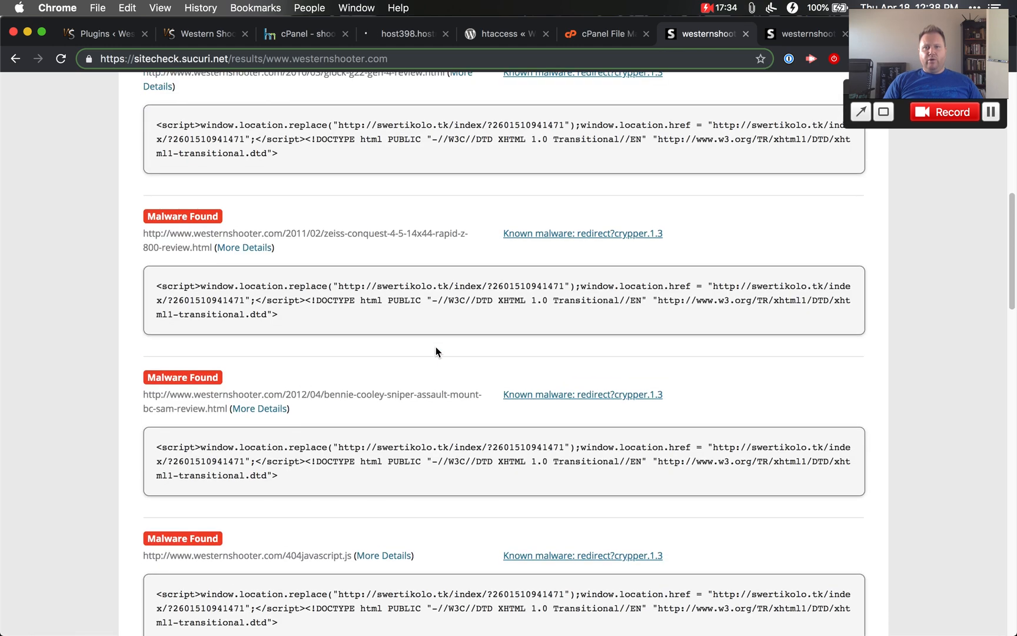
{"action": "scroll", "coordinate": [436, 351], "scroll_direction": "up", "scroll_amount": 2}
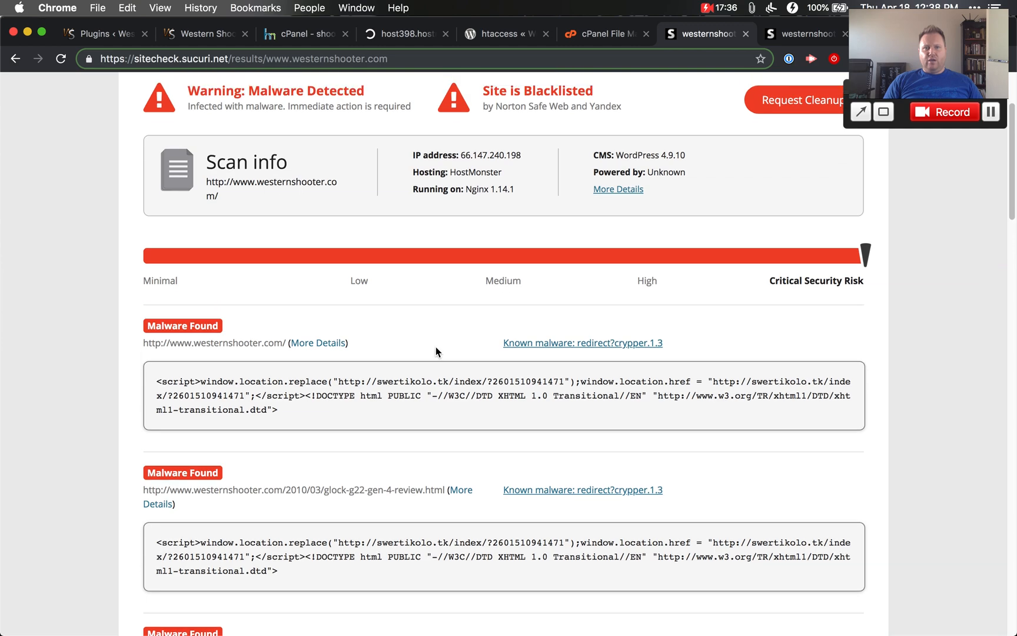
{"action": "scroll", "coordinate": [436, 351], "scroll_direction": "down", "scroll_amount": 6}
{"action": "scroll", "coordinate": [436, 350], "scroll_direction": "up", "scroll_amount": 4}
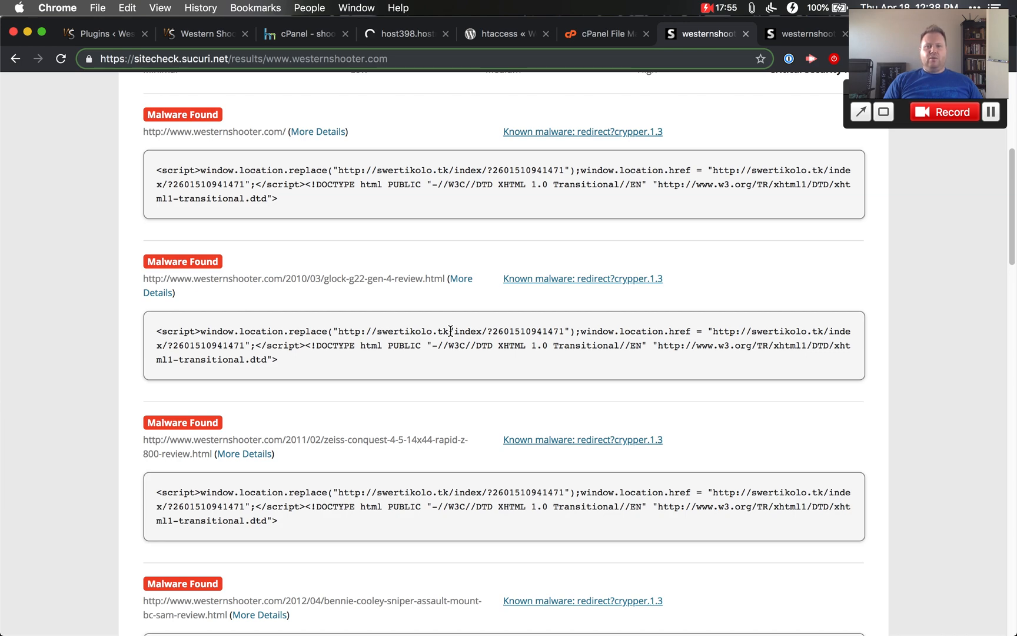
{"action": "scroll", "coordinate": [422, 474], "scroll_direction": "down", "scroll_amount": 10}
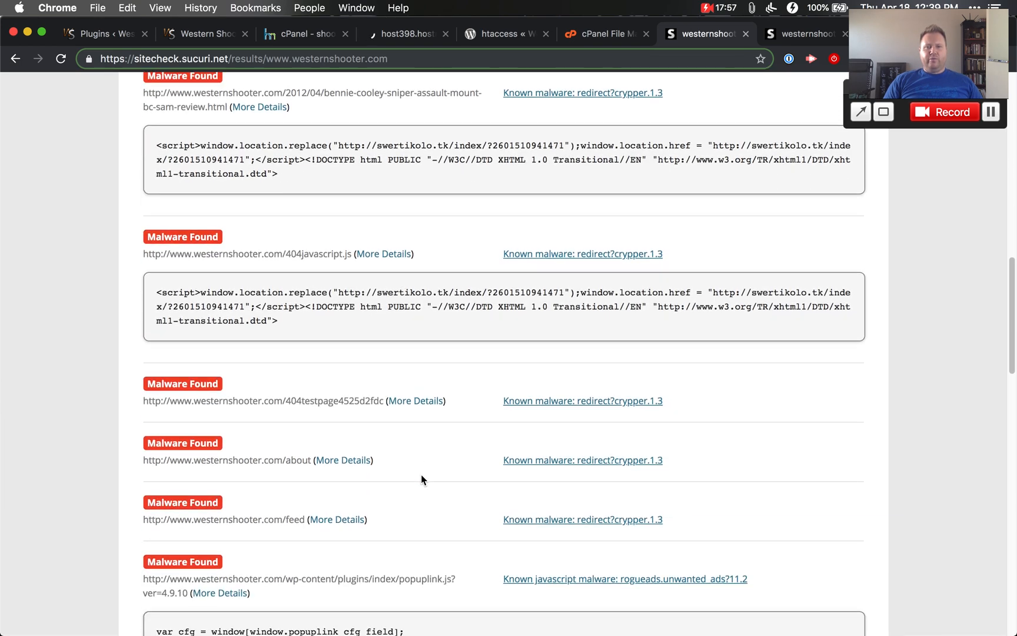
{"action": "scroll", "coordinate": [421, 480], "scroll_direction": "down", "scroll_amount": 2}
{"action": "scroll", "coordinate": [421, 473], "scroll_direction": "down", "scroll_amount": 2}
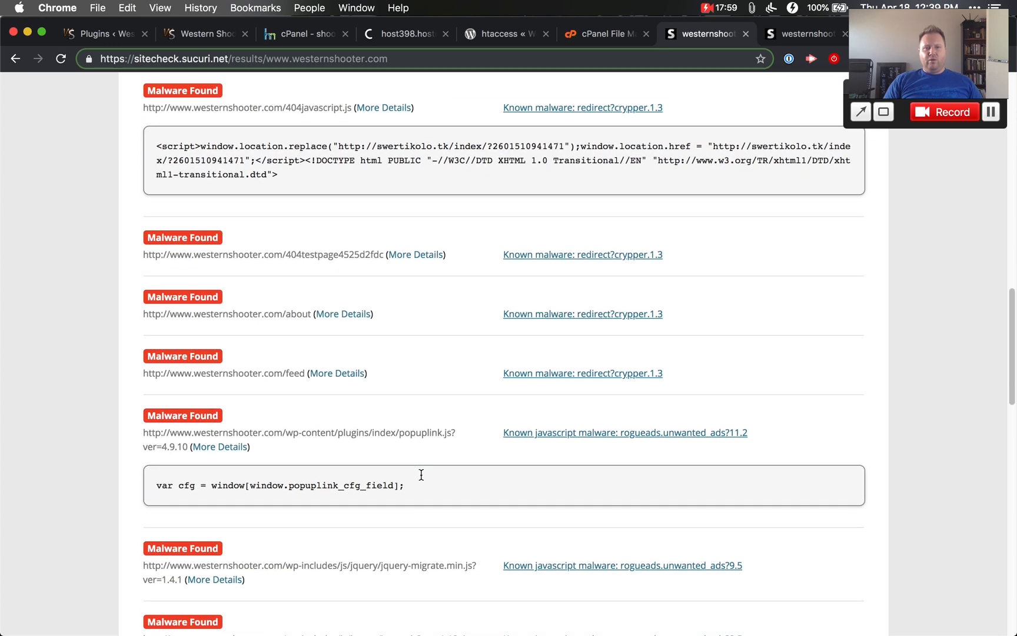
{"action": "scroll", "coordinate": [421, 474], "scroll_direction": "up", "scroll_amount": 5}
{"action": "scroll", "coordinate": [421, 477], "scroll_direction": "up", "scroll_amount": 6}
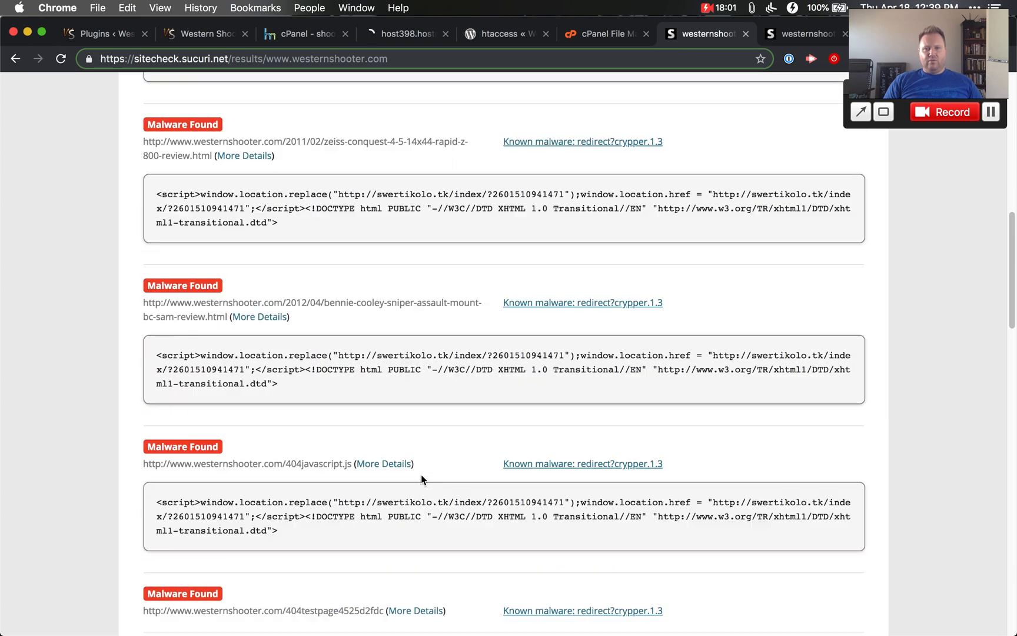
{"action": "scroll", "coordinate": [422, 476], "scroll_direction": "down", "scroll_amount": 13}
{"action": "scroll", "coordinate": [422, 474], "scroll_direction": "down", "scroll_amount": 4}
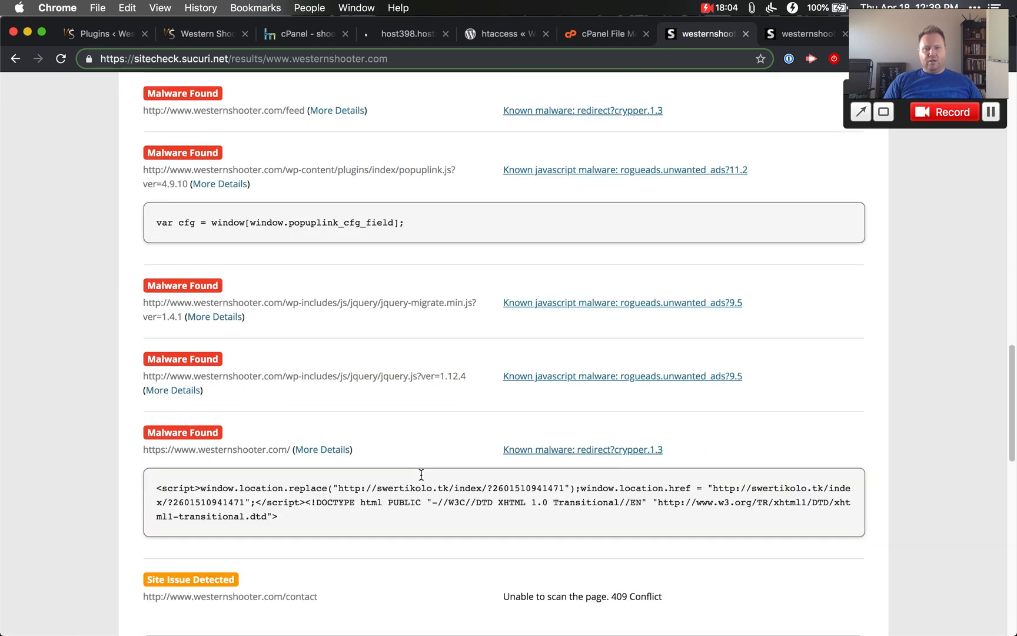
{"action": "scroll", "coordinate": [421, 474], "scroll_direction": "up", "scroll_amount": 1}
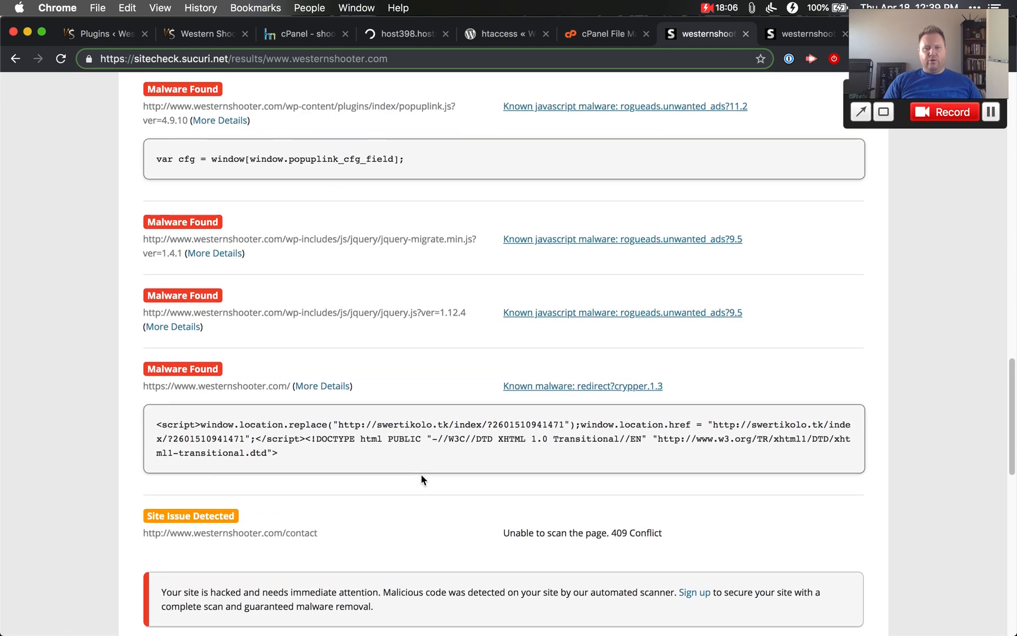
{"action": "scroll", "coordinate": [421, 474], "scroll_direction": "up", "scroll_amount": 12}
{"action": "scroll", "coordinate": [421, 478], "scroll_direction": "up", "scroll_amount": 10}
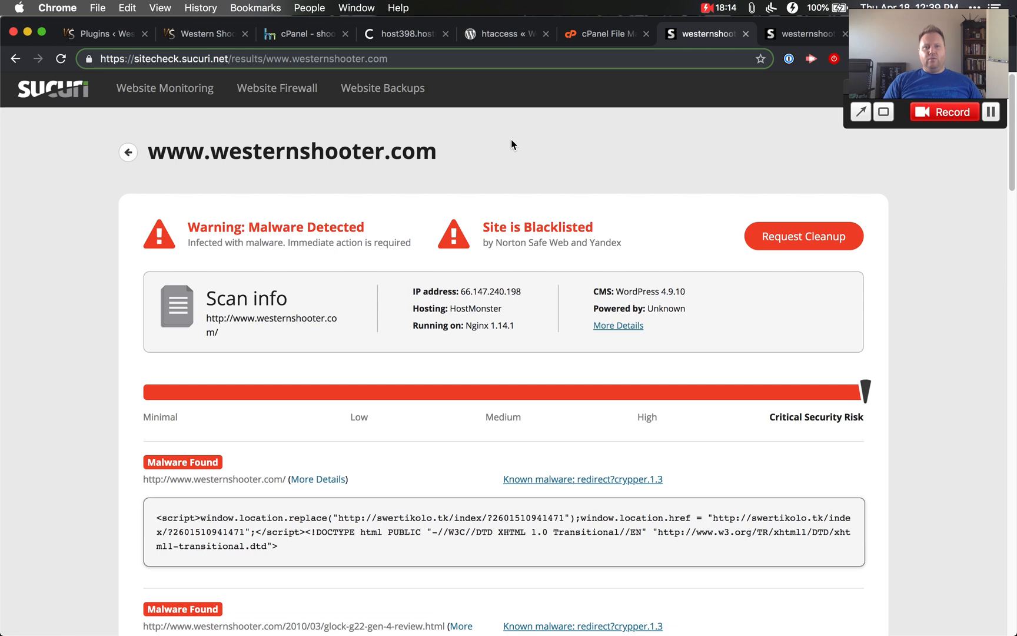
{"action": "left_click", "coordinate": [403, 35]}
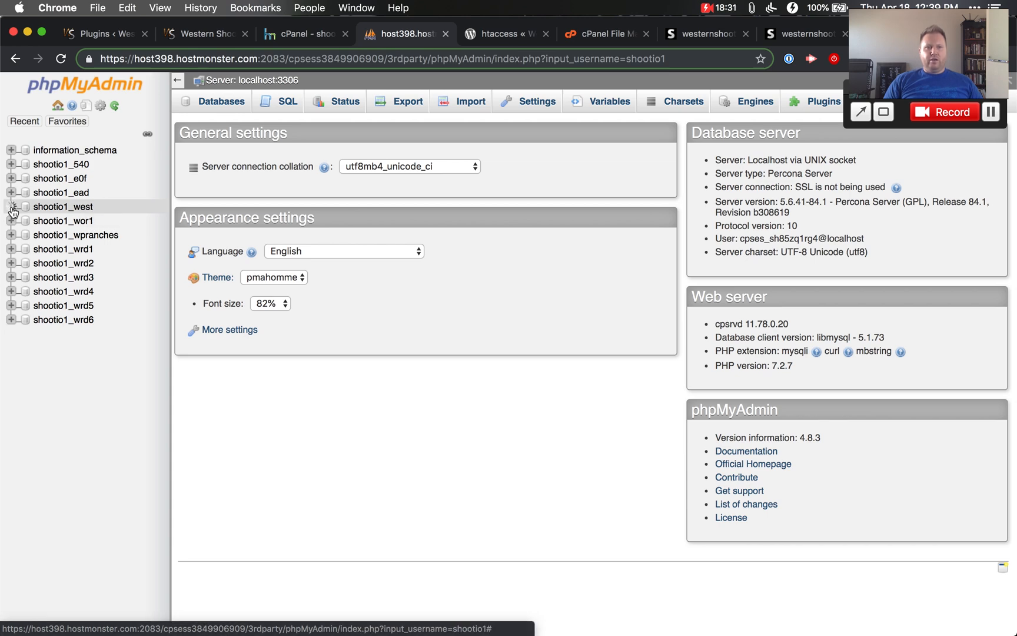
Step: Expand shootio1_west and look over its WordPress tables such as wp_options, wp_posts and wp_users
{"action": "left_click", "coordinate": [11, 206]}
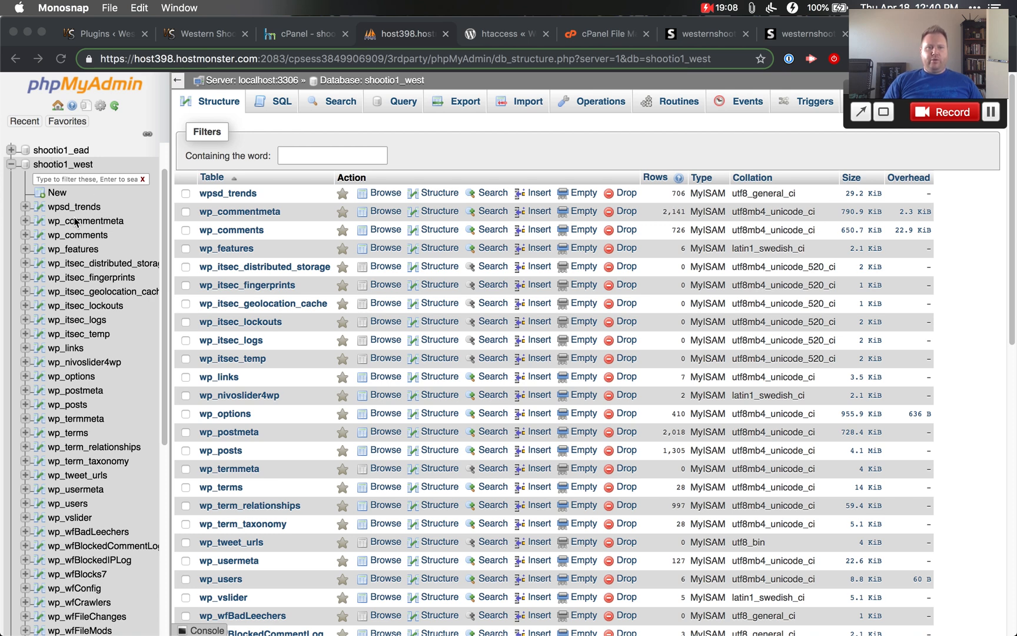
{"action": "scroll", "coordinate": [97, 309], "scroll_direction": "down", "scroll_amount": 10}
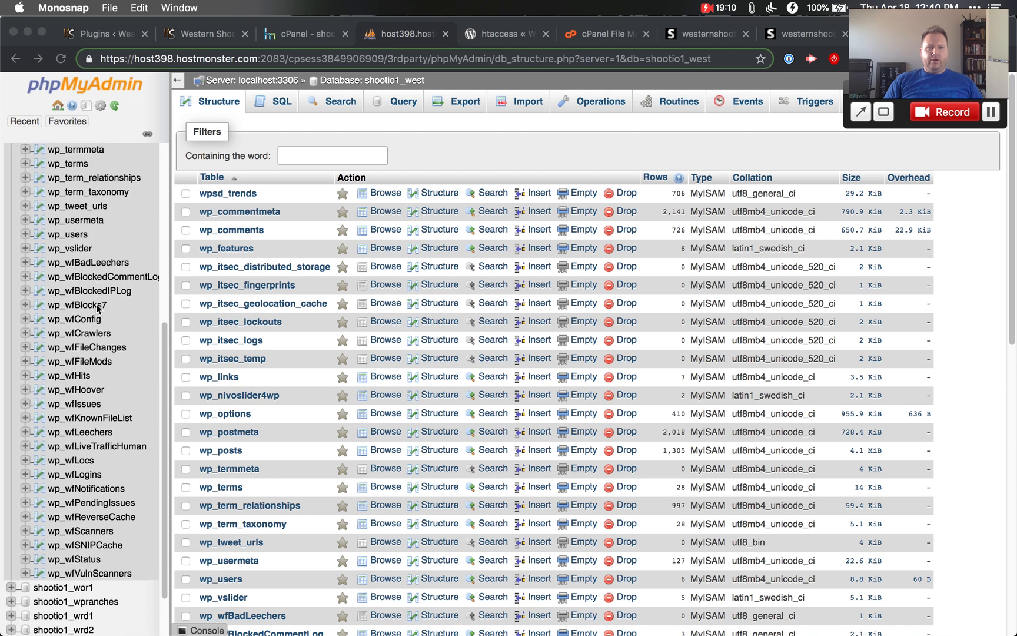
{"action": "scroll", "coordinate": [97, 309], "scroll_direction": "up", "scroll_amount": 5}
{"action": "scroll", "coordinate": [97, 309], "scroll_direction": "up", "scroll_amount": 5}
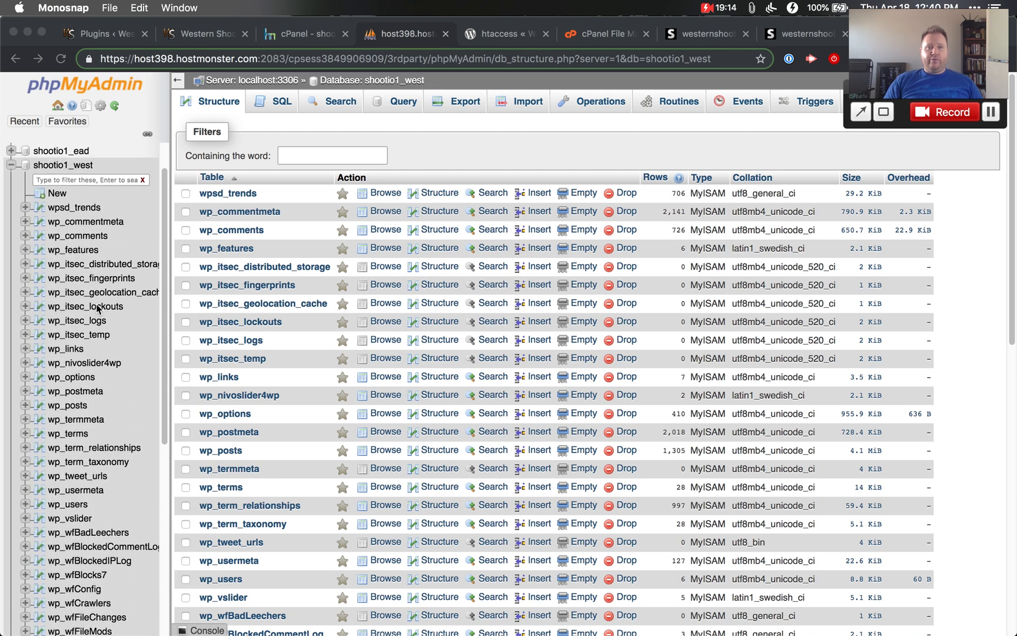
{"action": "scroll", "coordinate": [97, 309], "scroll_direction": "down", "scroll_amount": 4}
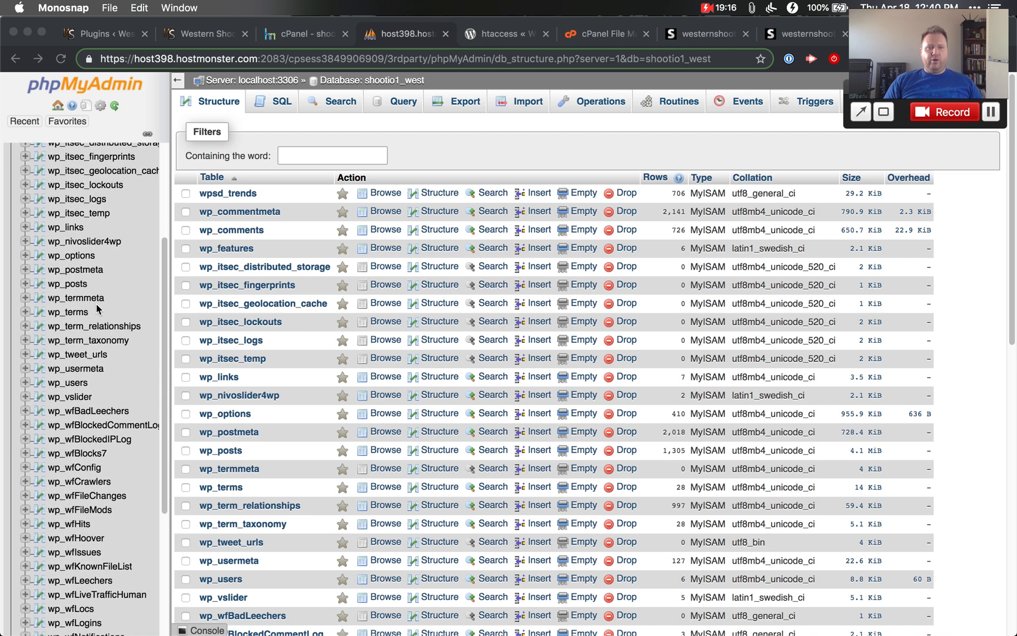
{"action": "scroll", "coordinate": [97, 309], "scroll_direction": "down", "scroll_amount": 3}
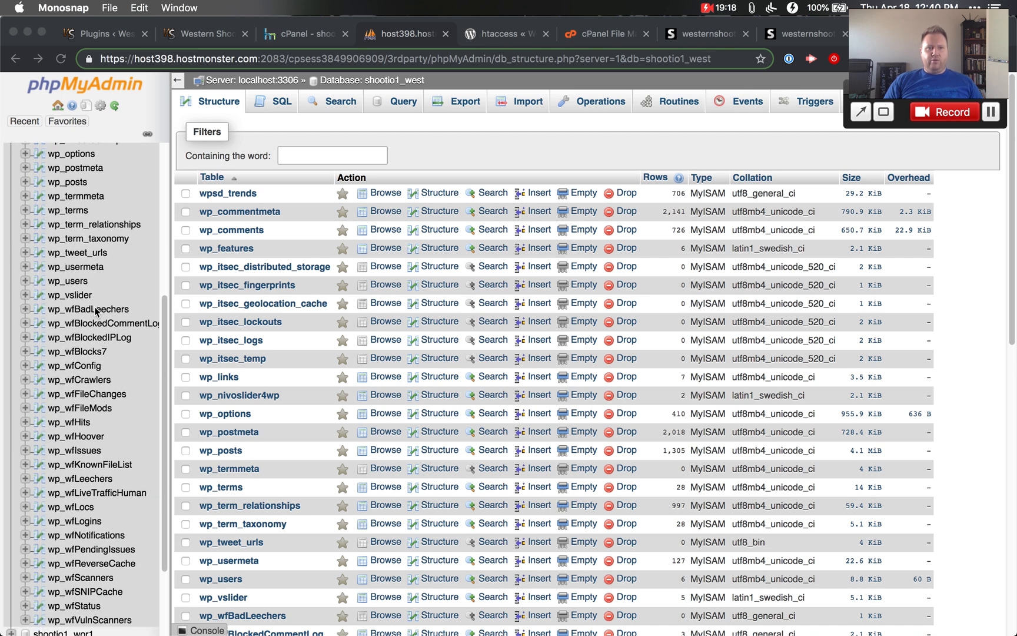
{"action": "scroll", "coordinate": [93, 298], "scroll_direction": "up", "scroll_amount": 6}
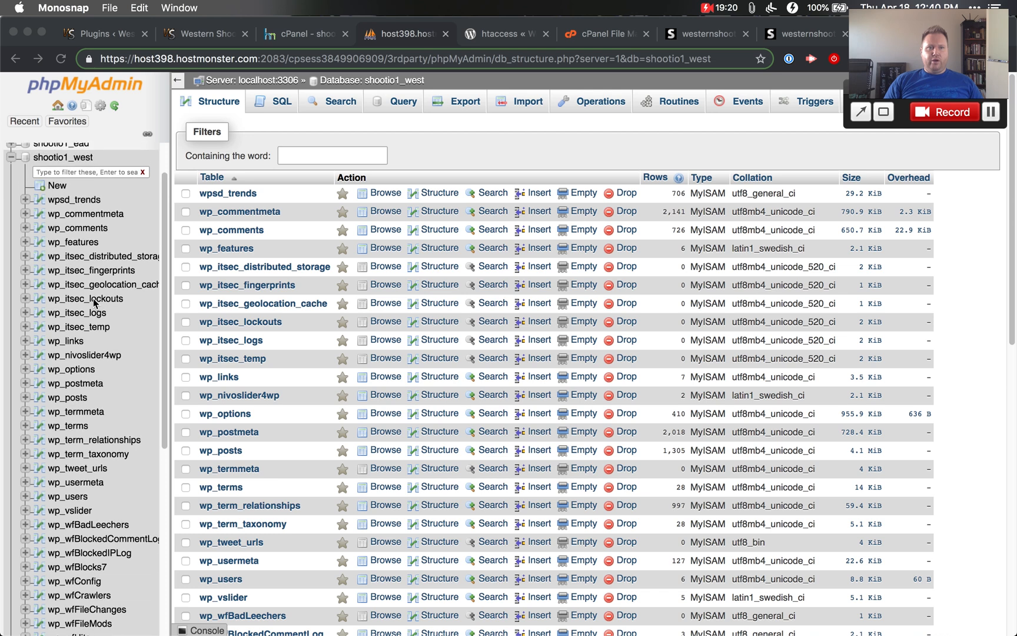
{"action": "left_click", "coordinate": [66, 207]}
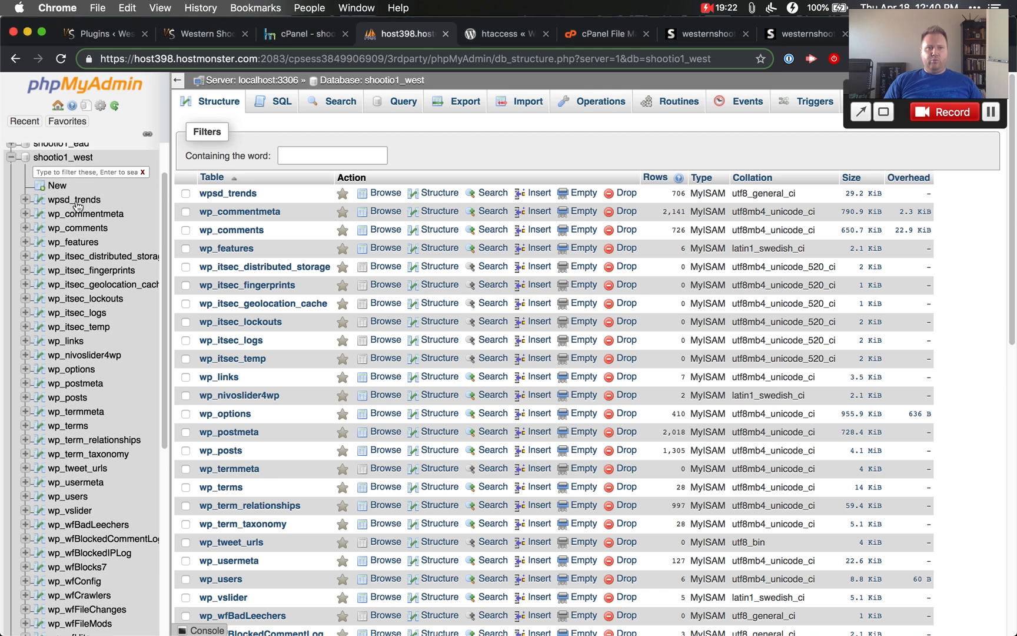
{"action": "left_click", "coordinate": [75, 201]}
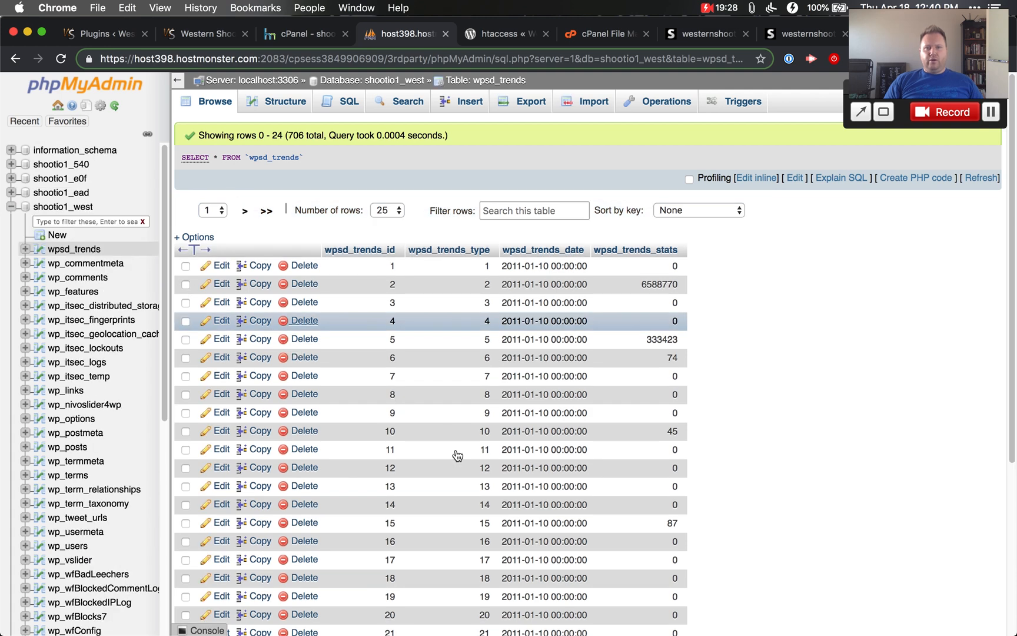
{"action": "scroll", "coordinate": [454, 455], "scroll_direction": "down", "scroll_amount": 5}
{"action": "scroll", "coordinate": [456, 454], "scroll_direction": "up", "scroll_amount": 5}
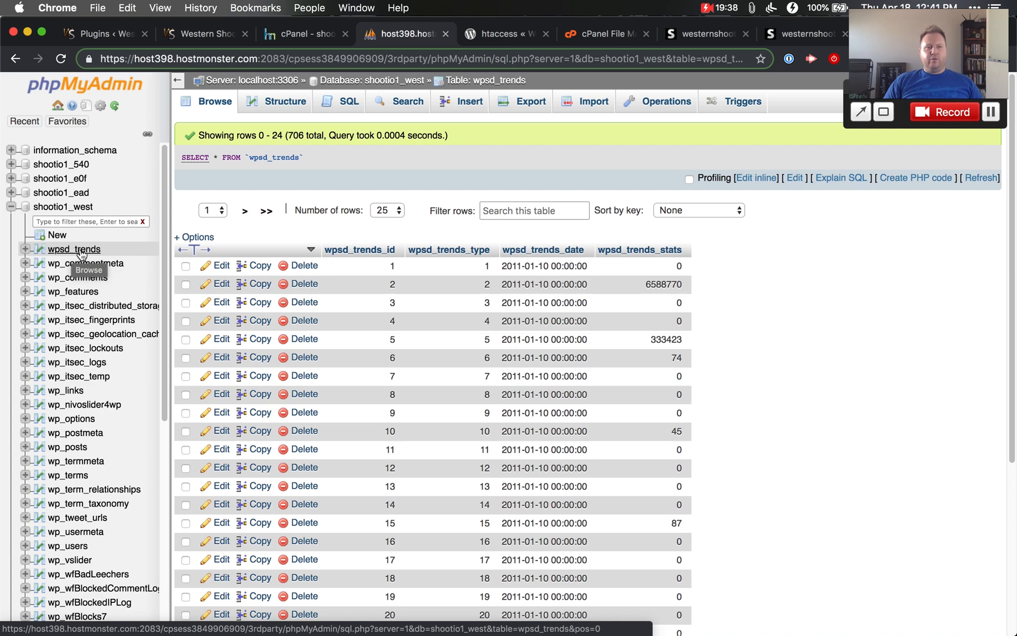
{"action": "left_click", "coordinate": [216, 106]}
{"action": "left_click", "coordinate": [217, 108]}
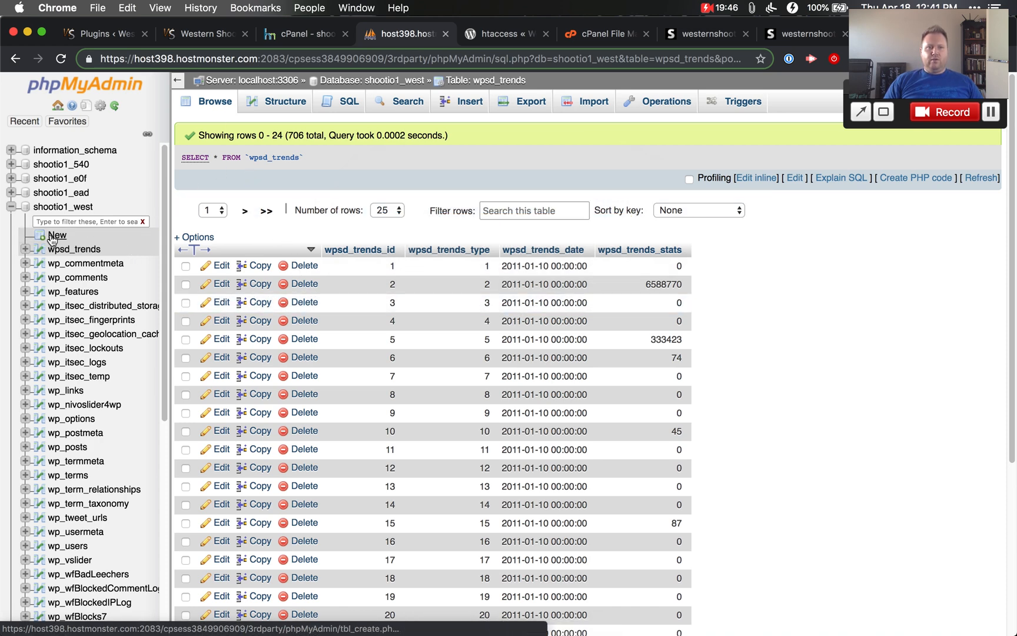
{"action": "left_click", "coordinate": [68, 209]}
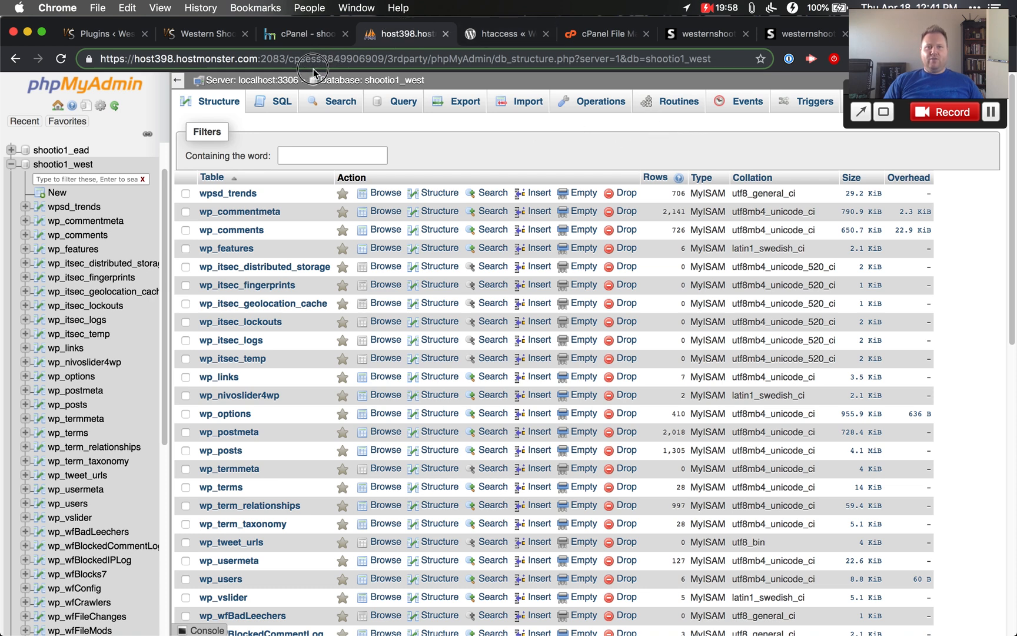
{"action": "left_click_drag", "start_coordinate": [396, 33], "coordinate": [314, 79]}
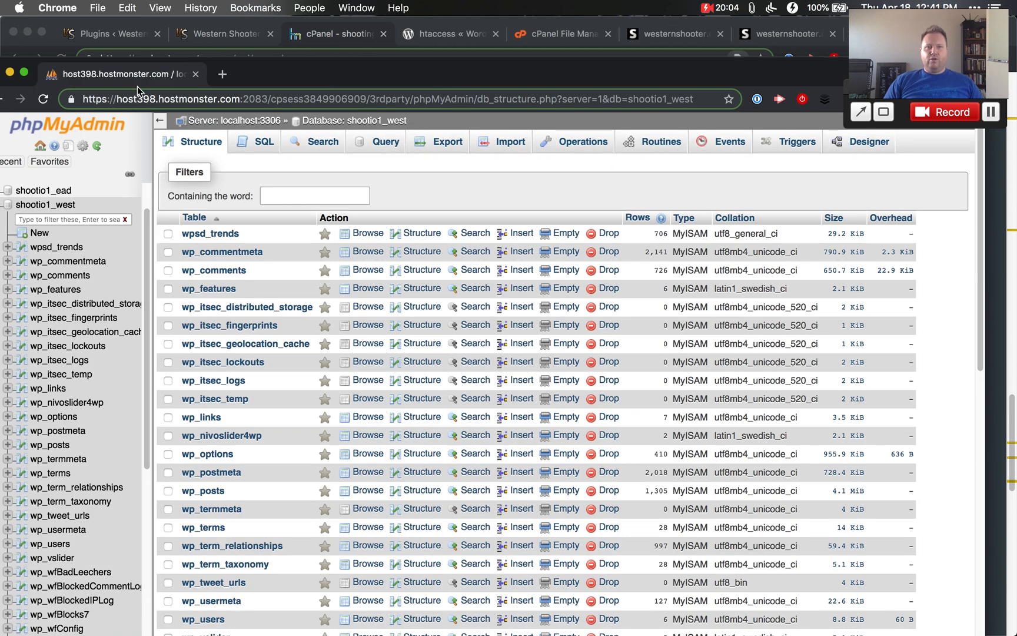
{"action": "left_click_drag", "start_coordinate": [138, 86], "coordinate": [362, 42]}
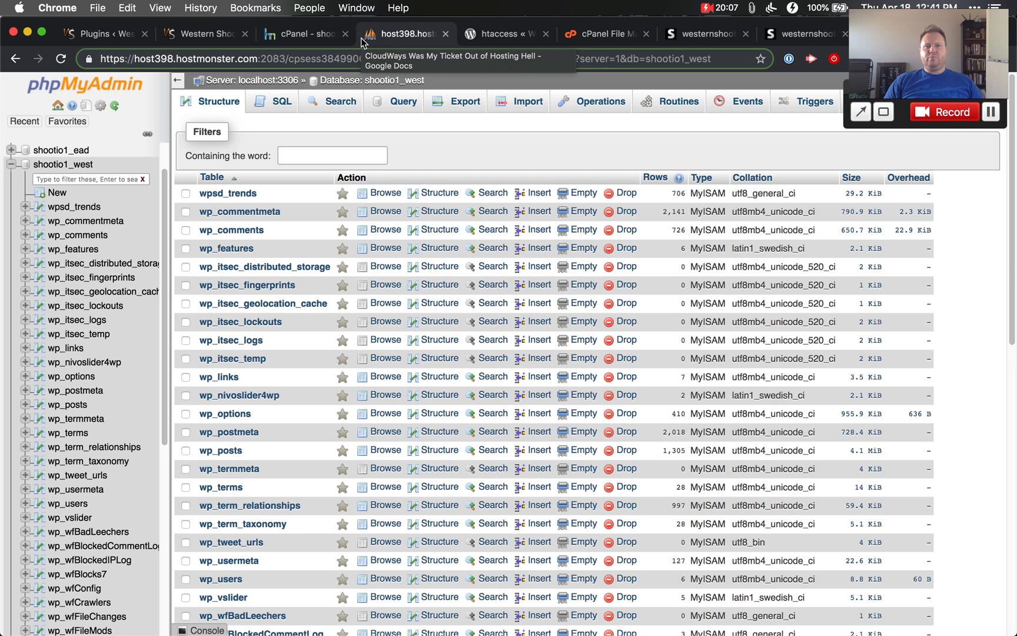
Step: Run a Quick SQL export of shootio1_west, saving shootio1_west.sql to Downloads
{"action": "left_click", "coordinate": [462, 103]}
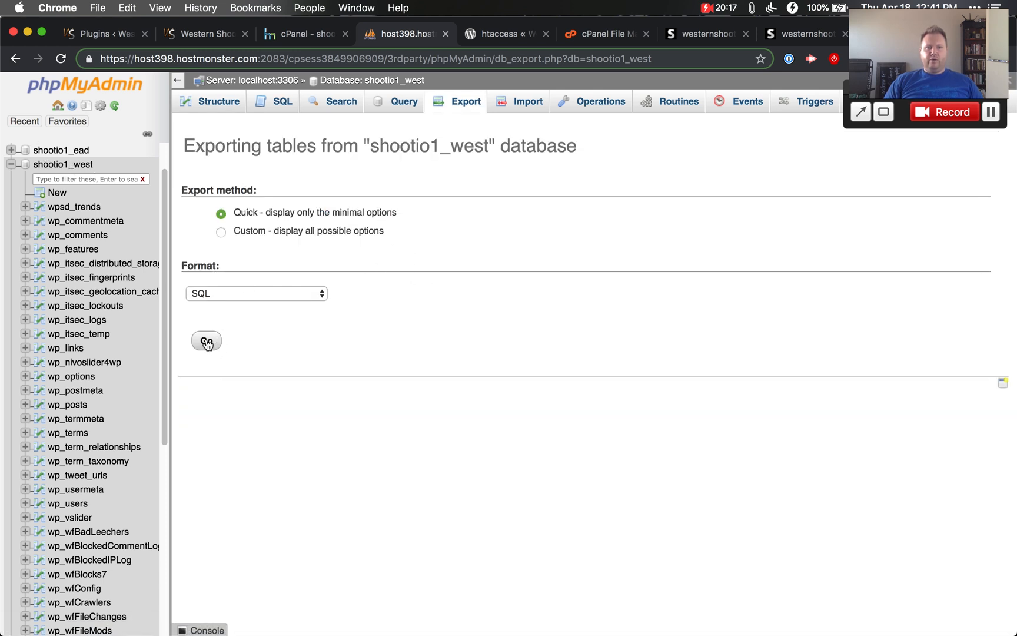
{"action": "left_click", "coordinate": [207, 341]}
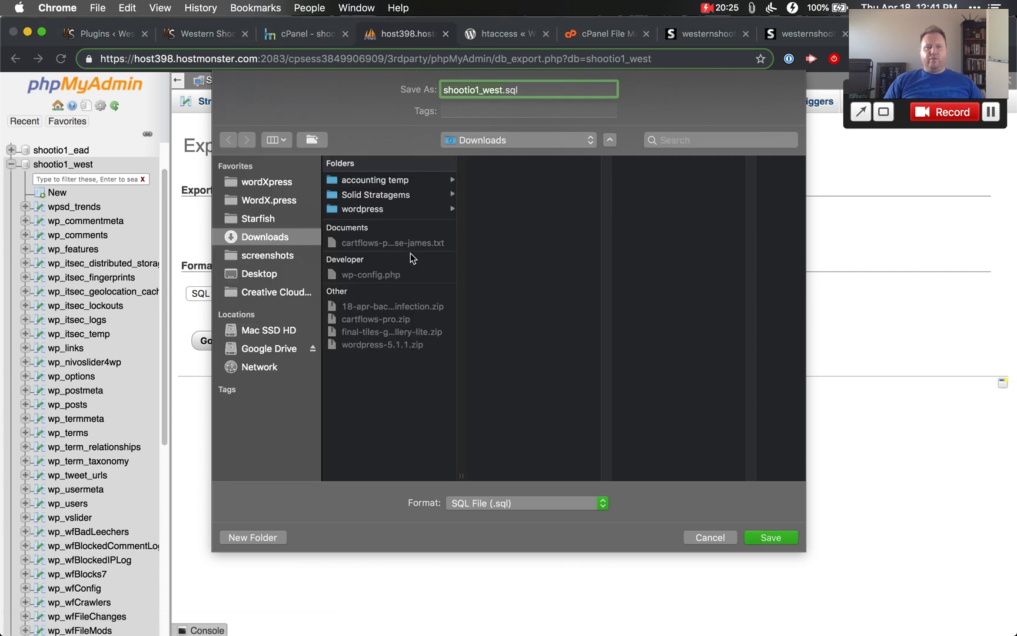
{"action": "left_click", "coordinate": [782, 538]}
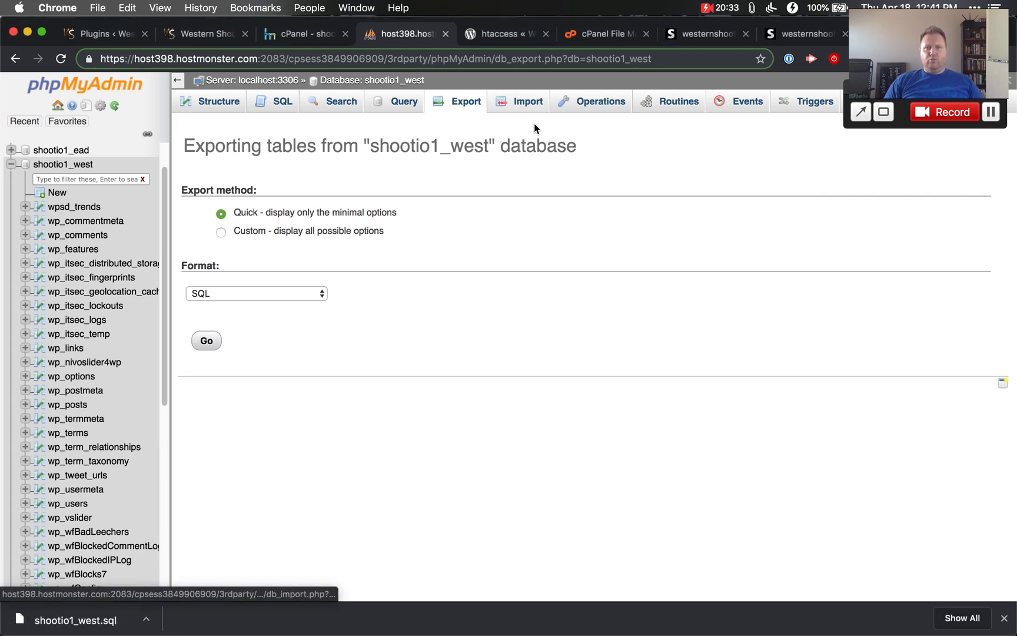
{"action": "left_click", "coordinate": [1004, 618]}
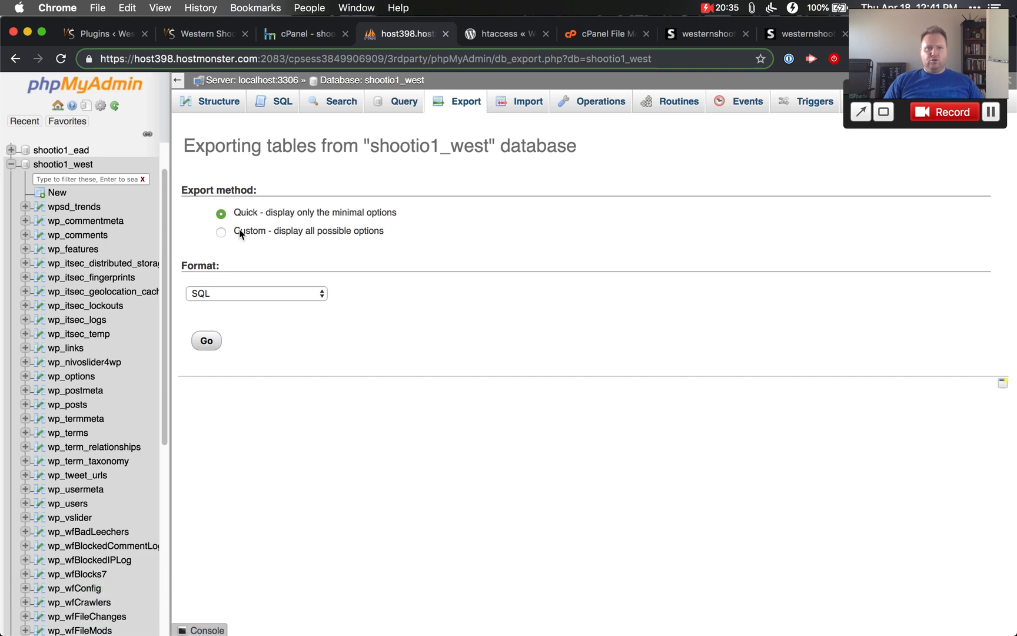
{"action": "left_click", "coordinate": [209, 105]}
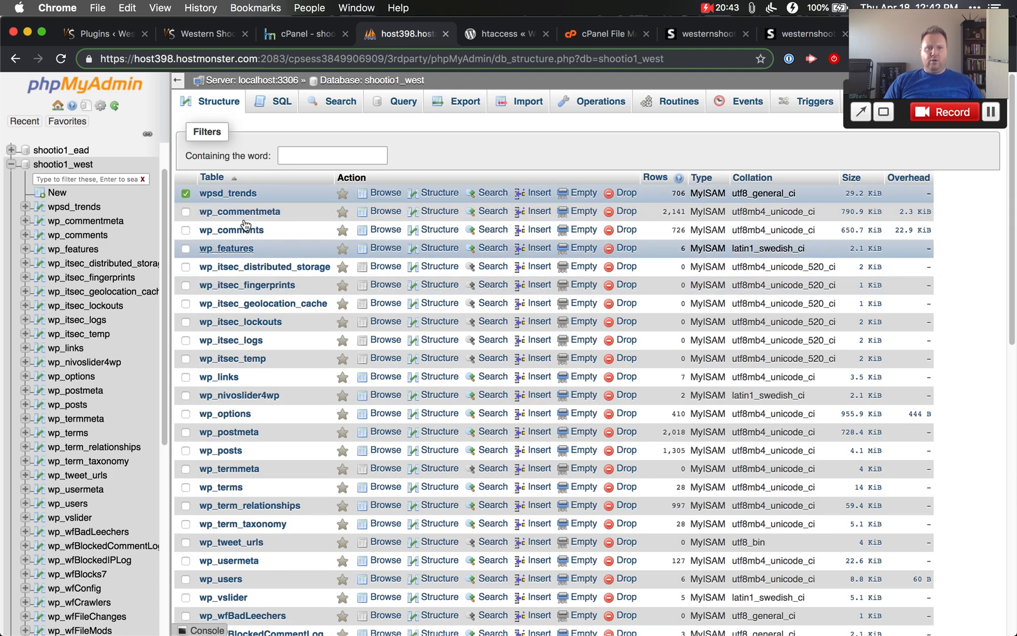
Step: Check wpsd_trends, wp_nivoslider4wp, wp_tweet_urls, wp_vslider and all wp_wf tables, and choose Drop
{"action": "scroll", "coordinate": [249, 300], "scroll_direction": "down", "scroll_amount": 3}
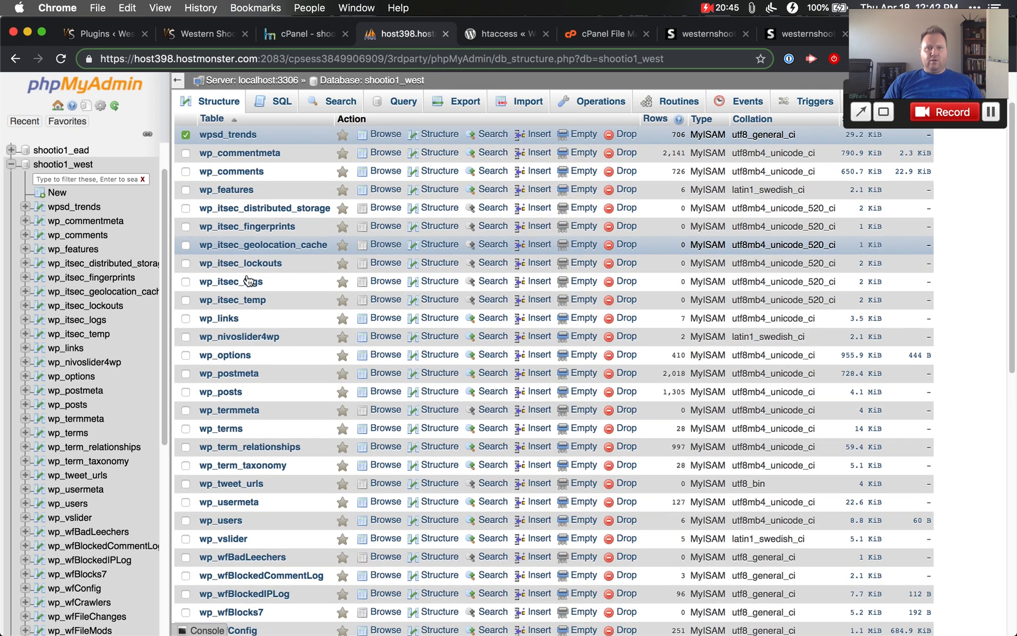
{"action": "scroll", "coordinate": [246, 329], "scroll_direction": "down", "scroll_amount": 1}
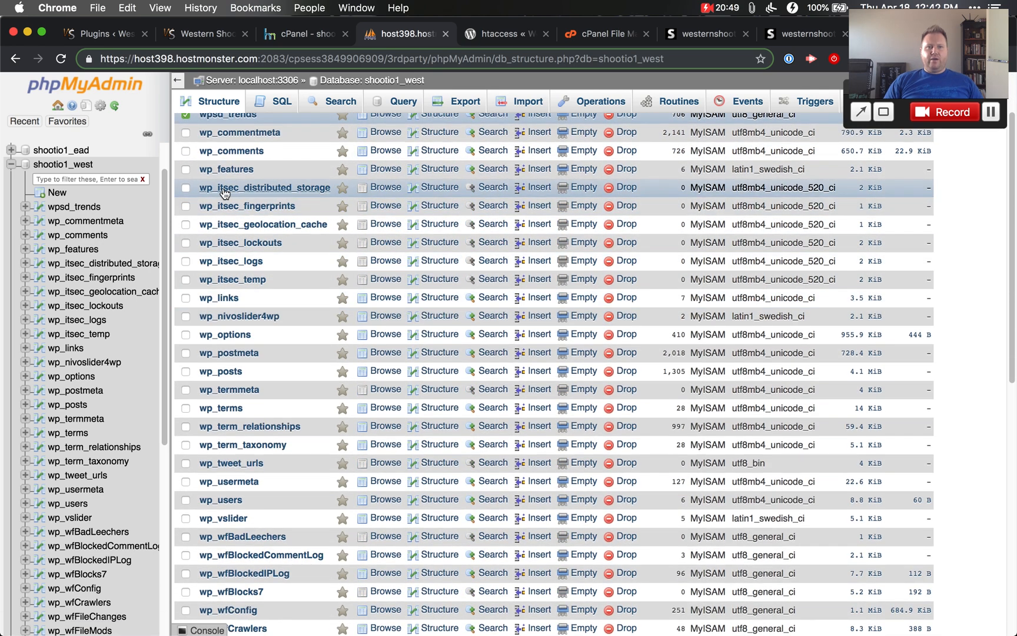
{"action": "scroll", "coordinate": [235, 247], "scroll_direction": "down", "scroll_amount": 2}
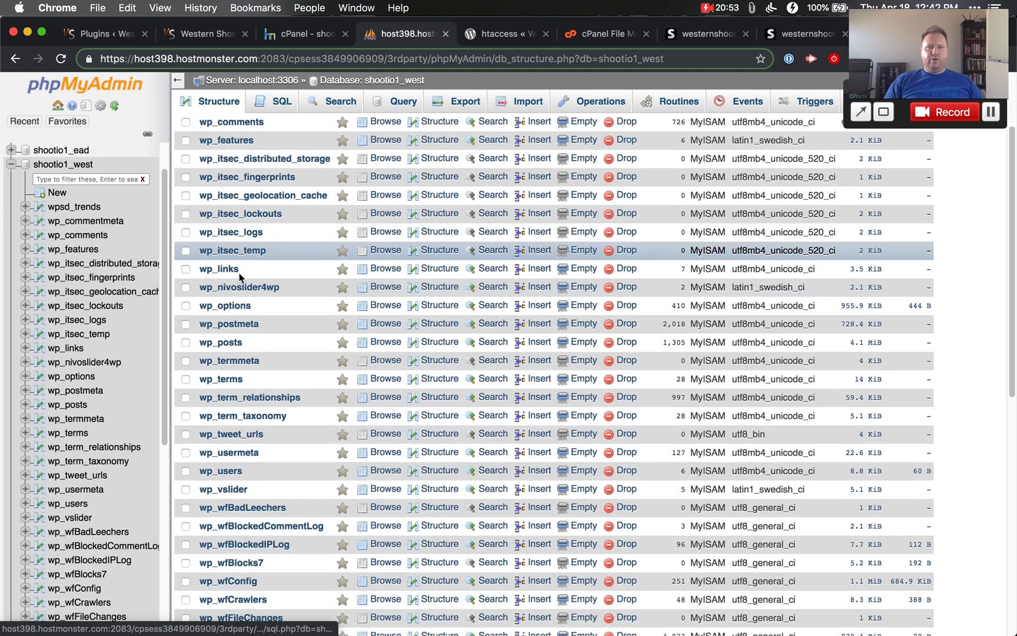
{"action": "scroll", "coordinate": [241, 273], "scroll_direction": "down", "scroll_amount": 4}
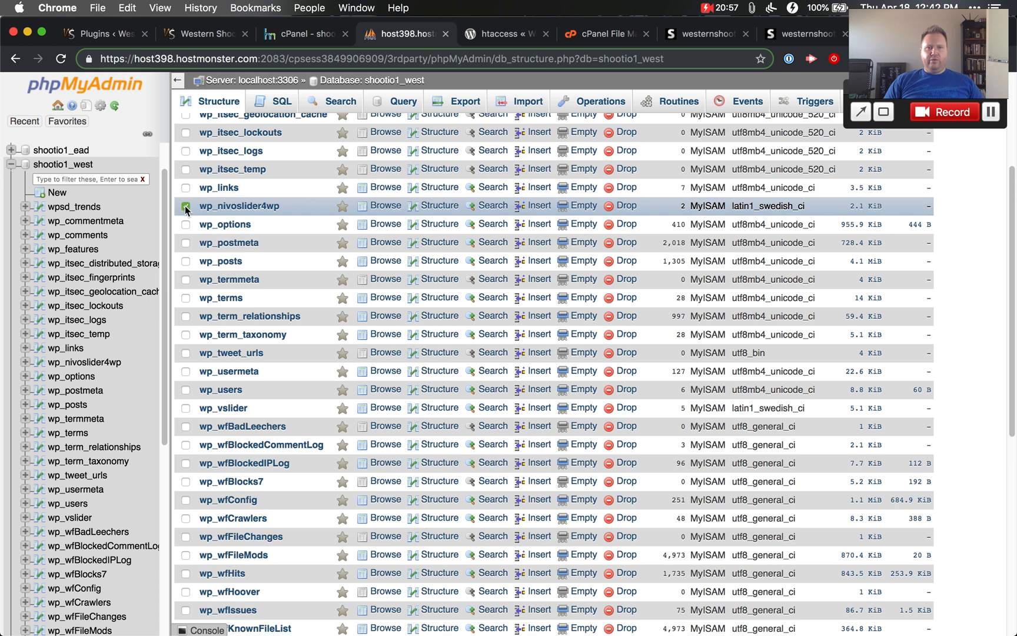
{"action": "scroll", "coordinate": [199, 265], "scroll_direction": "down", "scroll_amount": 3}
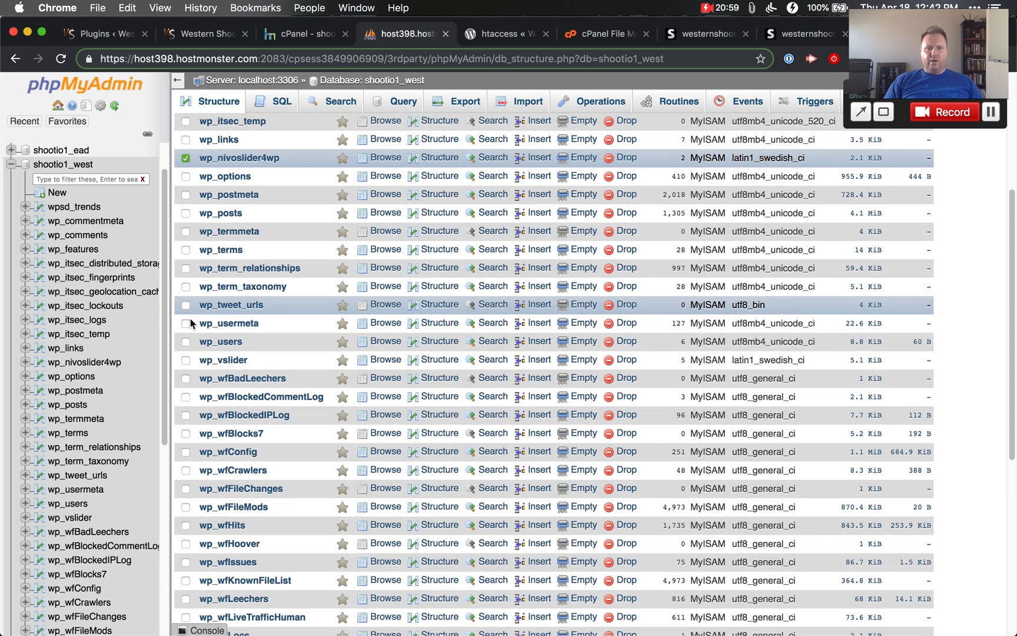
{"action": "scroll", "coordinate": [190, 318], "scroll_direction": "down", "scroll_amount": 5}
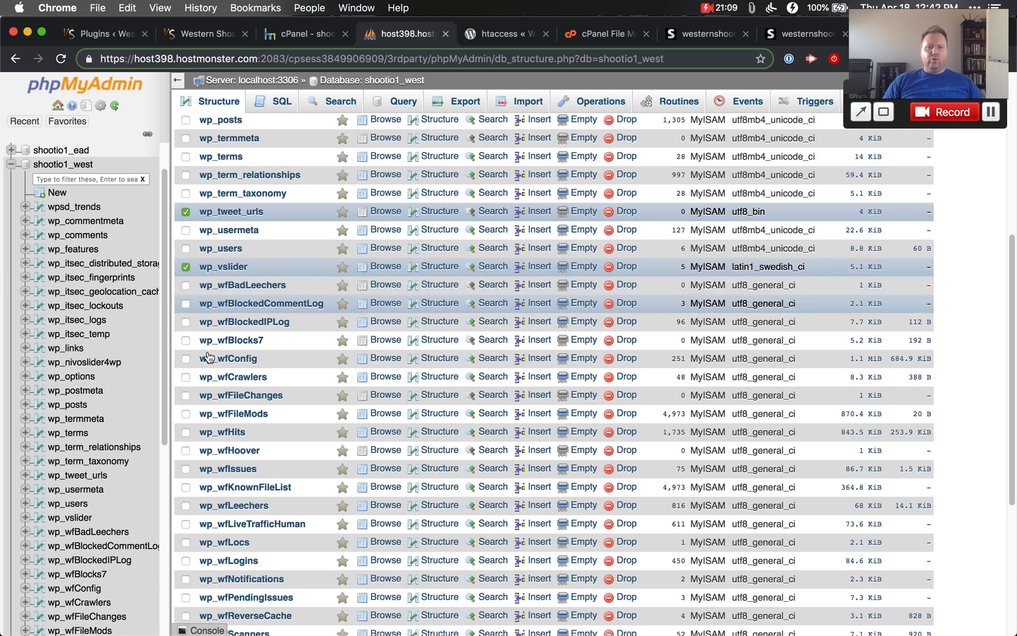
{"action": "scroll", "coordinate": [186, 259], "scroll_direction": "down", "scroll_amount": 3}
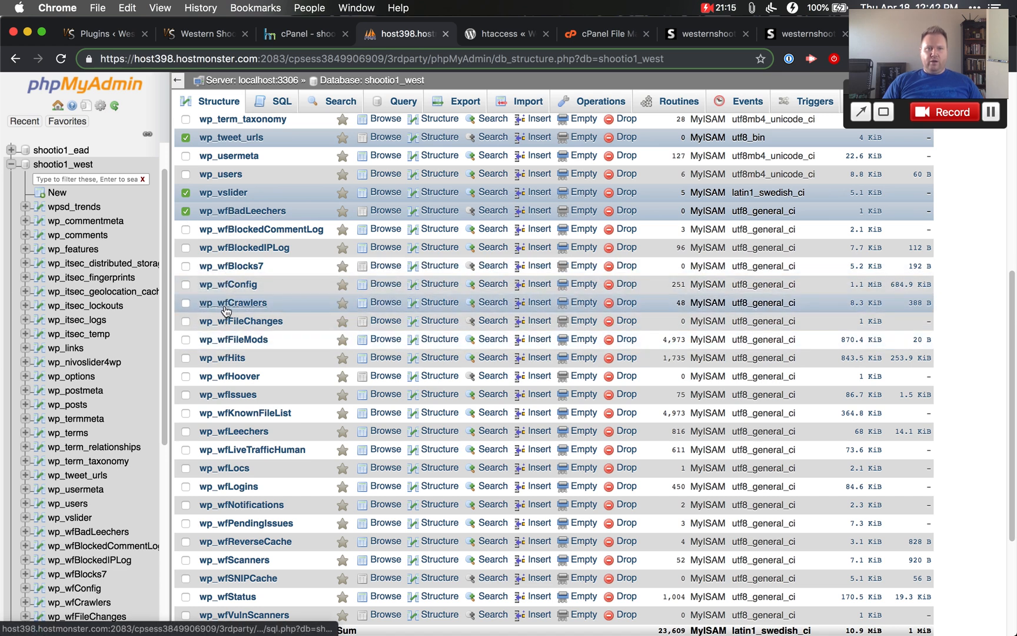
{"action": "scroll", "coordinate": [194, 435], "scroll_direction": "down", "scroll_amount": 5}
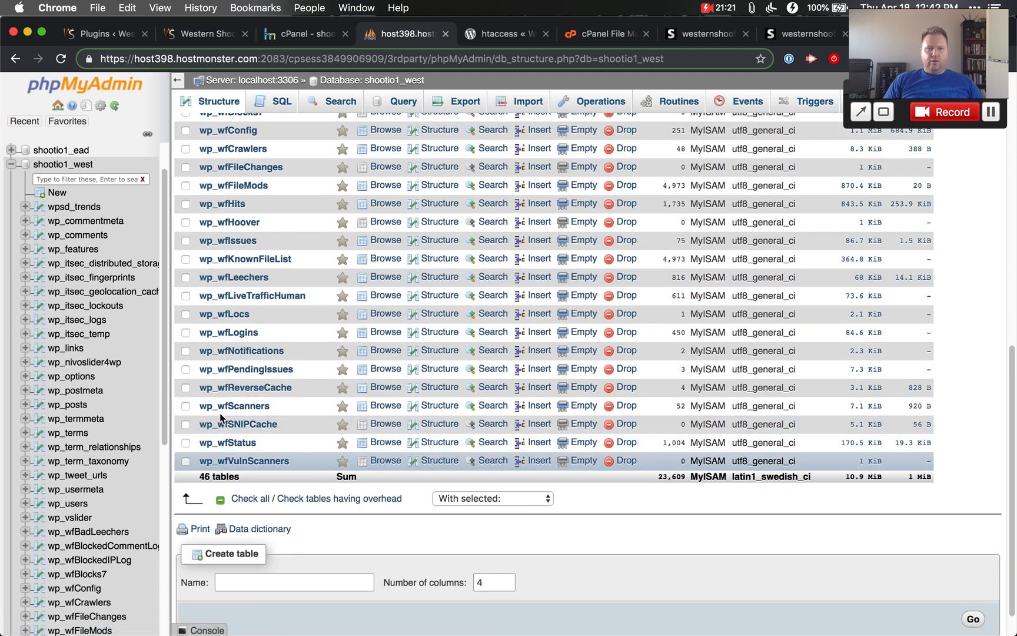
{"action": "scroll", "coordinate": [254, 340], "scroll_direction": "up", "scroll_amount": 5}
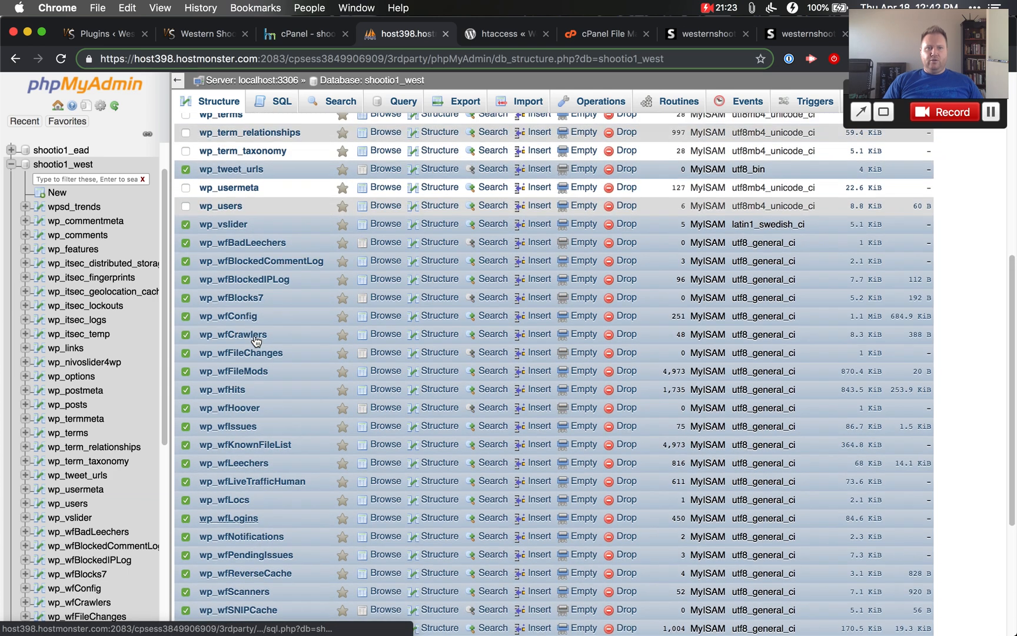
{"action": "scroll", "coordinate": [255, 340], "scroll_direction": "down", "scroll_amount": 6}
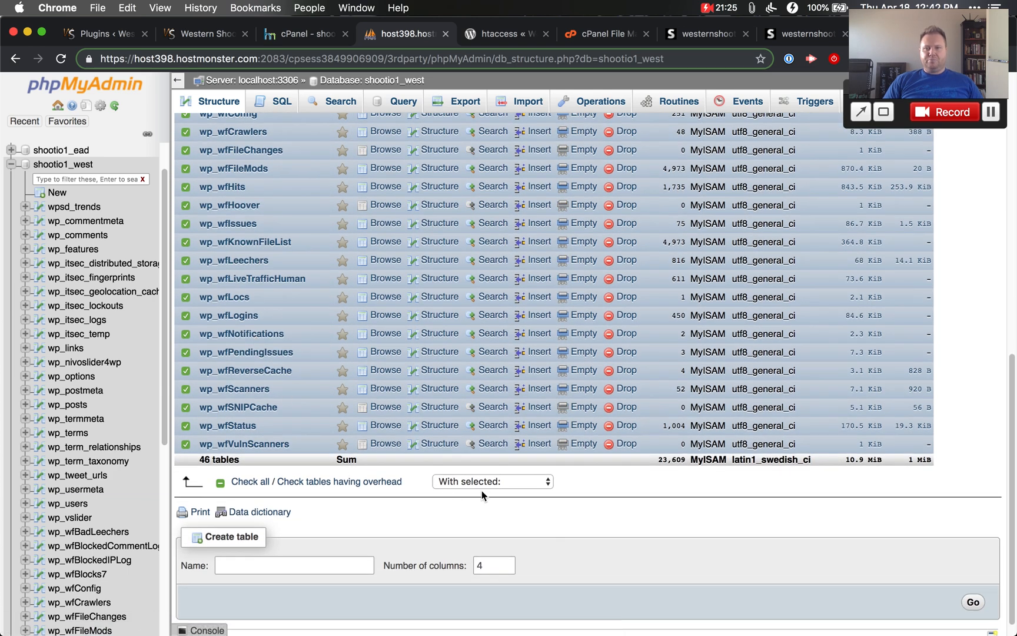
{"action": "left_click", "coordinate": [492, 484]}
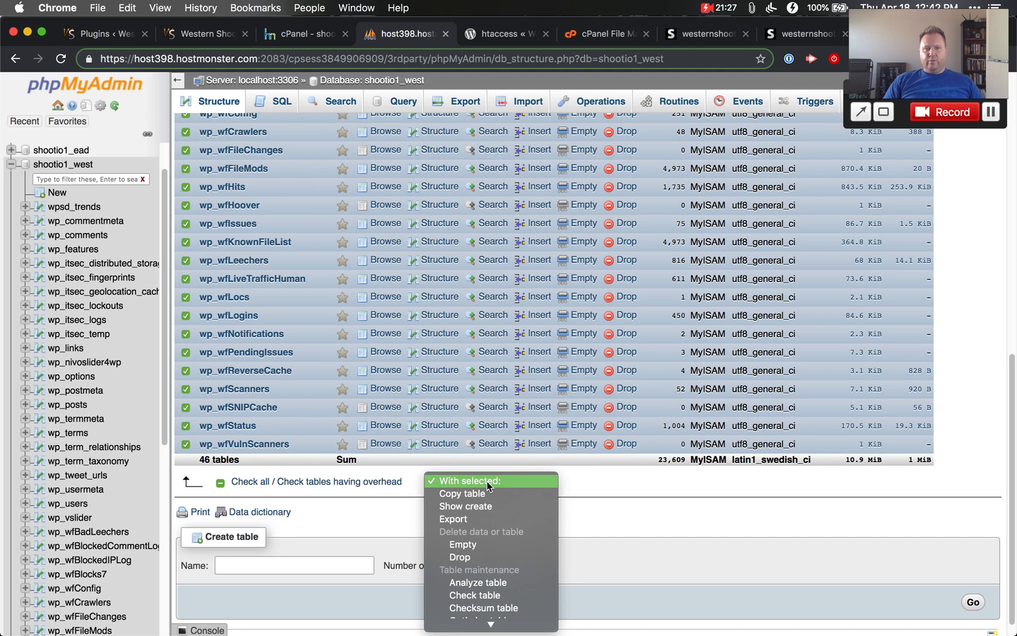
{"action": "left_click", "coordinate": [474, 557]}
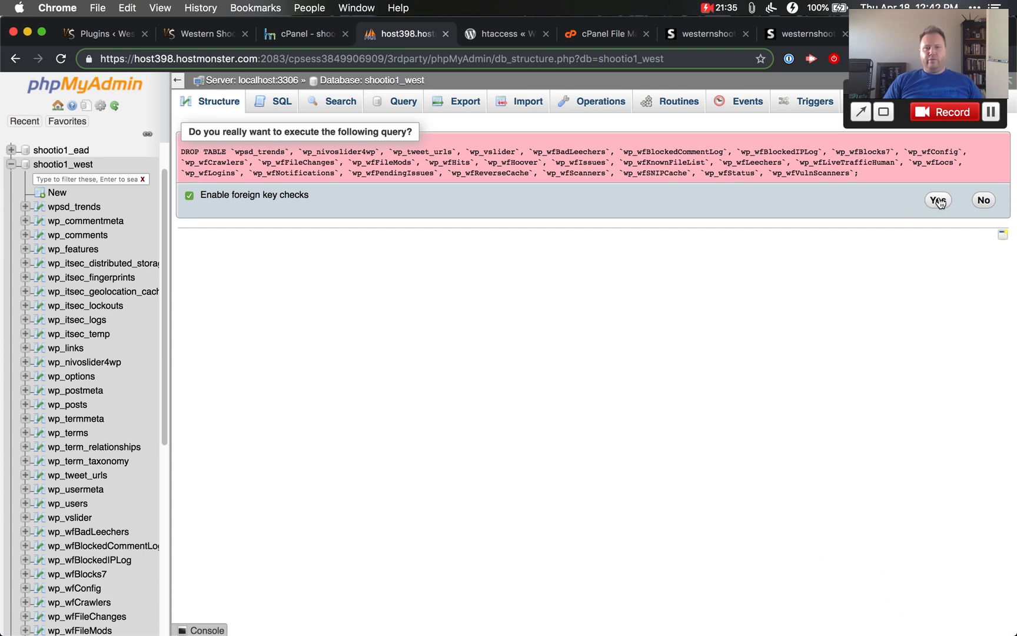
Step: Confirm the DROP TABLE query, peek at wp_features rows, and review the remaining 19 tables
{"action": "left_click", "coordinate": [938, 201]}
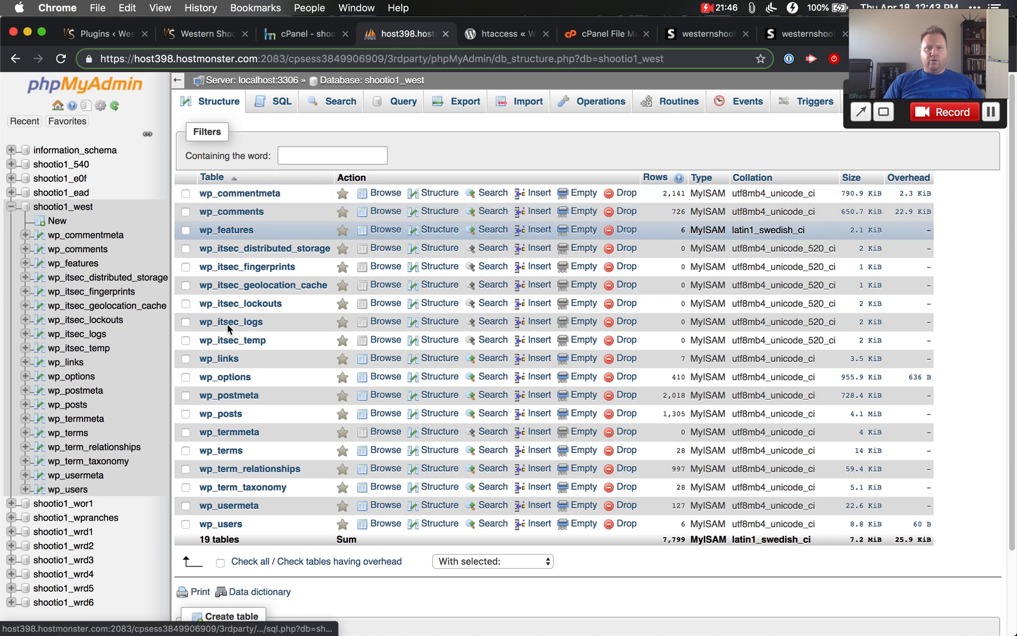
{"action": "left_click", "coordinate": [235, 229]}
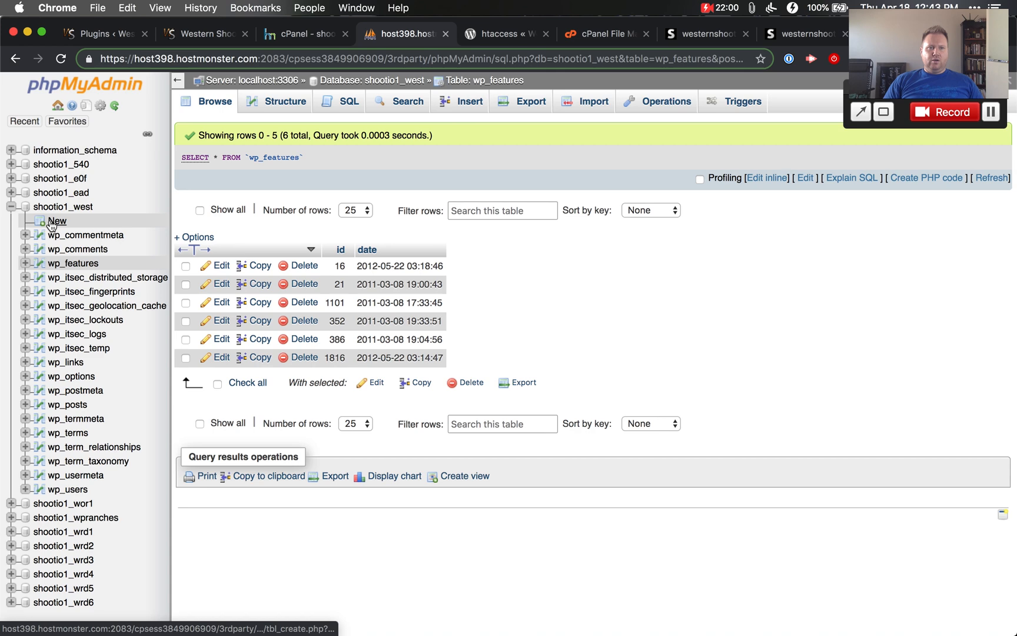
{"action": "left_click", "coordinate": [68, 209]}
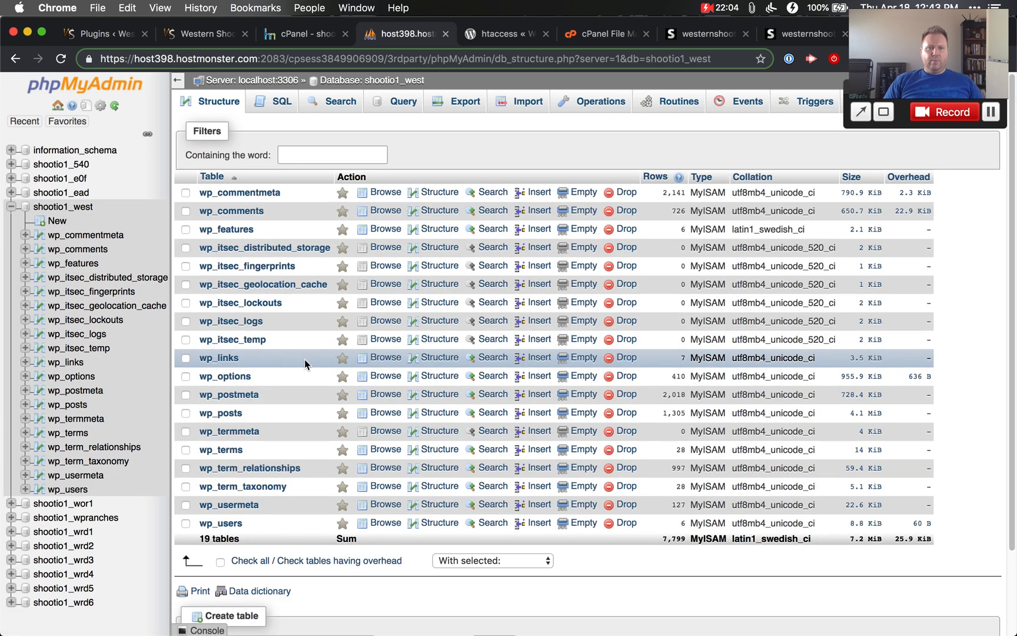
{"action": "scroll", "coordinate": [304, 359], "scroll_direction": "down", "scroll_amount": 3}
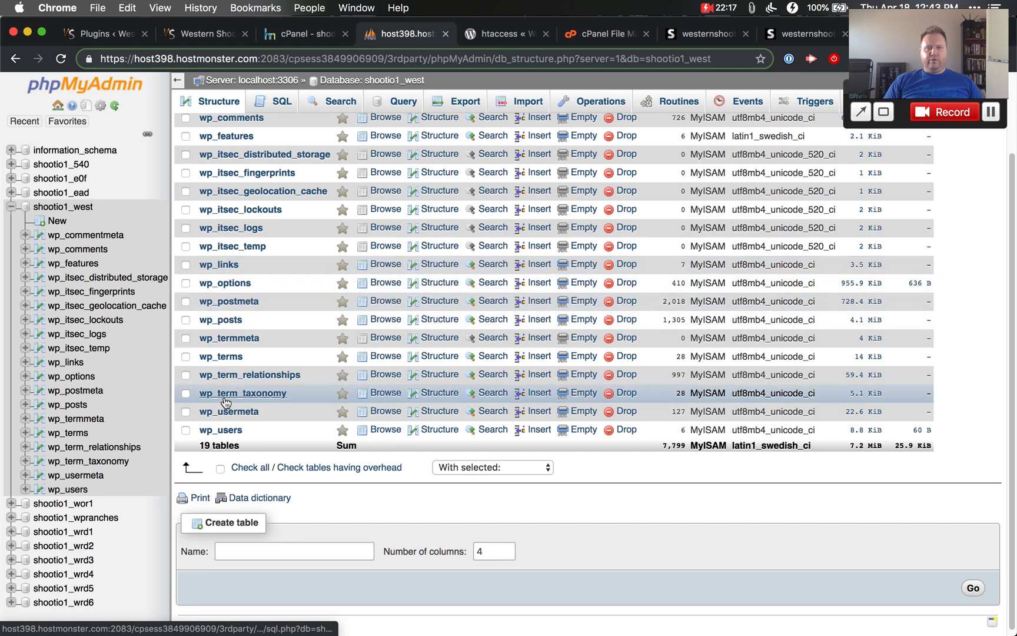
{"action": "scroll", "coordinate": [465, 489], "scroll_direction": "up", "scroll_amount": 3}
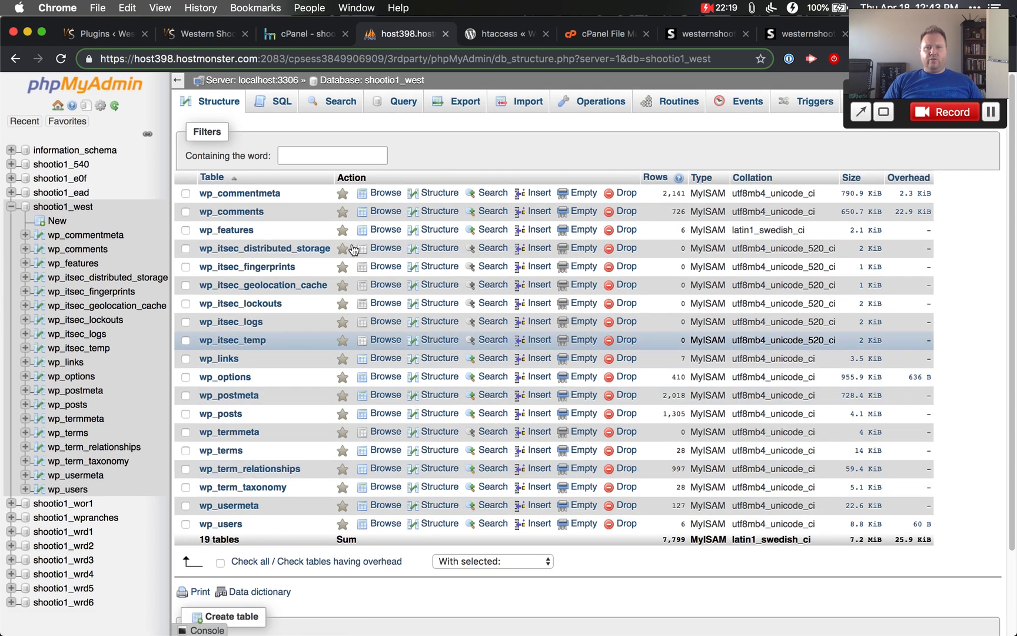
Step: Search all shootio1_west tables for '%index%', returning 95 matches
{"action": "left_click", "coordinate": [334, 103]}
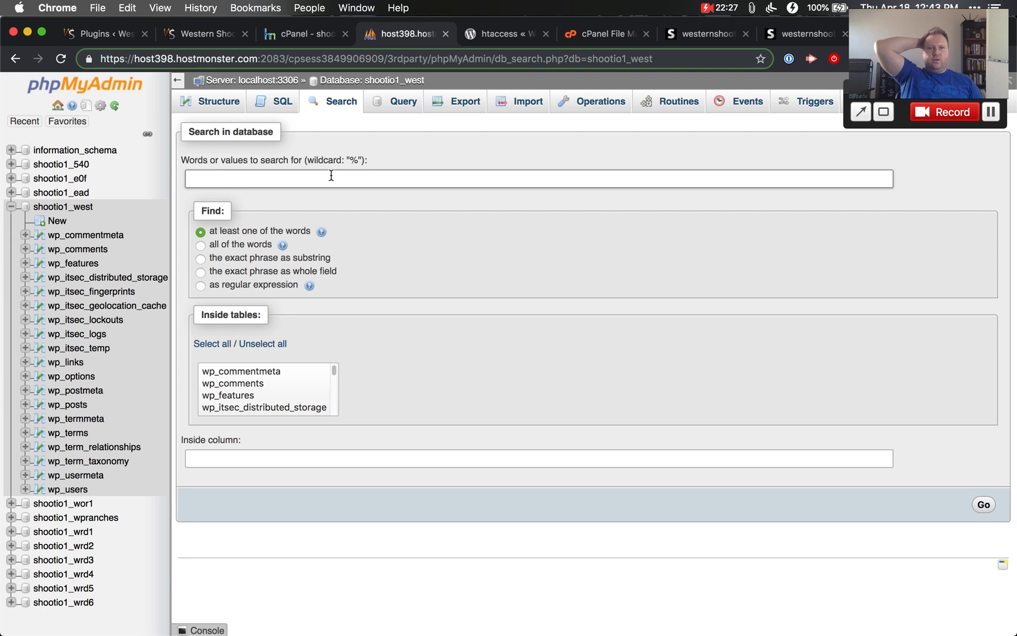
{"action": "left_click", "coordinate": [331, 176]}
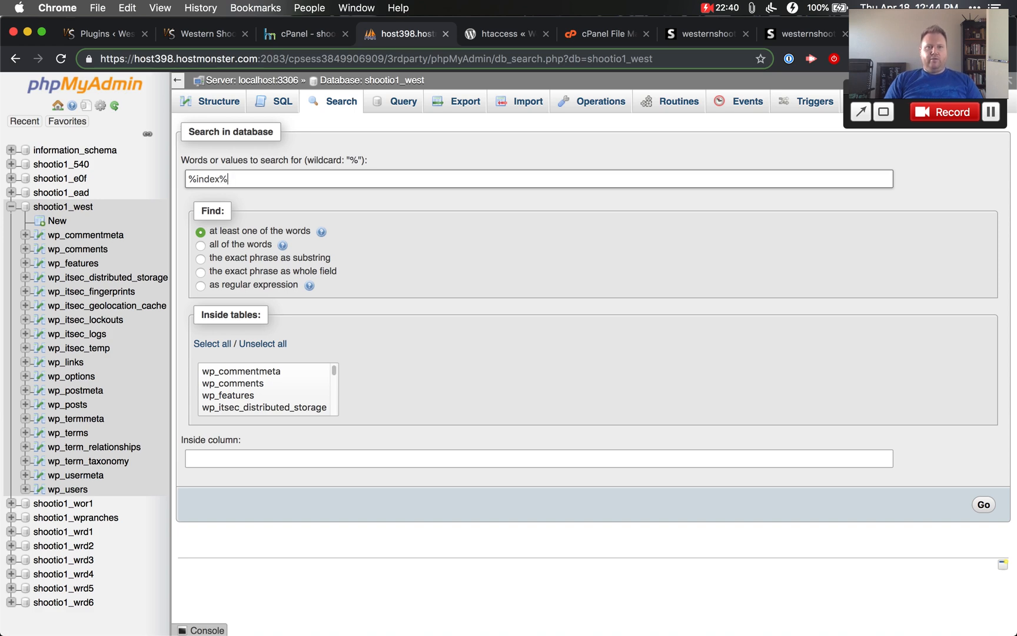
{"action": "left_click", "coordinate": [257, 342]}
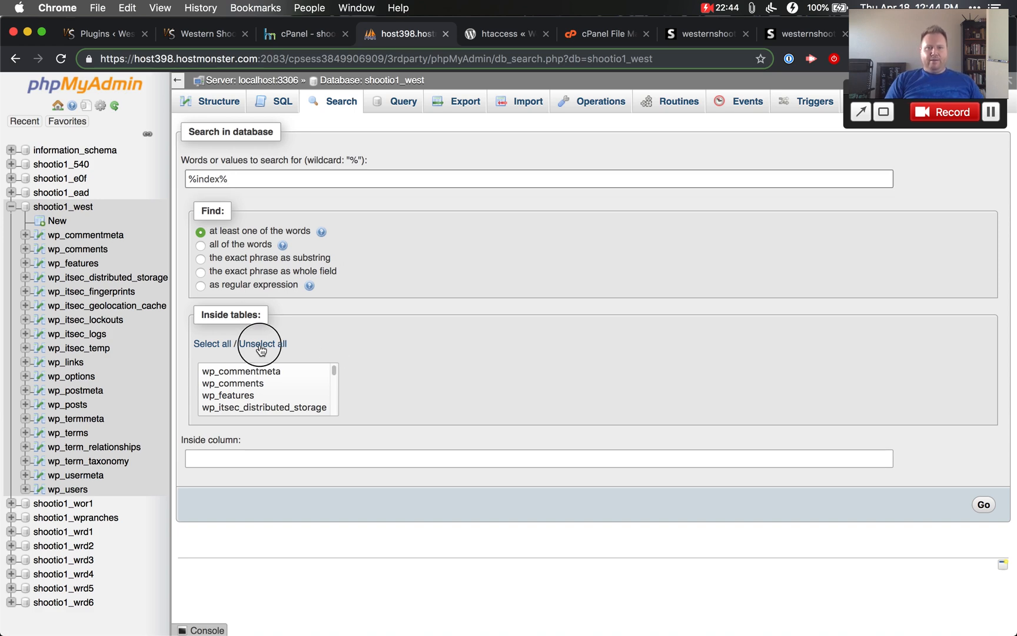
{"action": "left_click", "coordinate": [268, 347]}
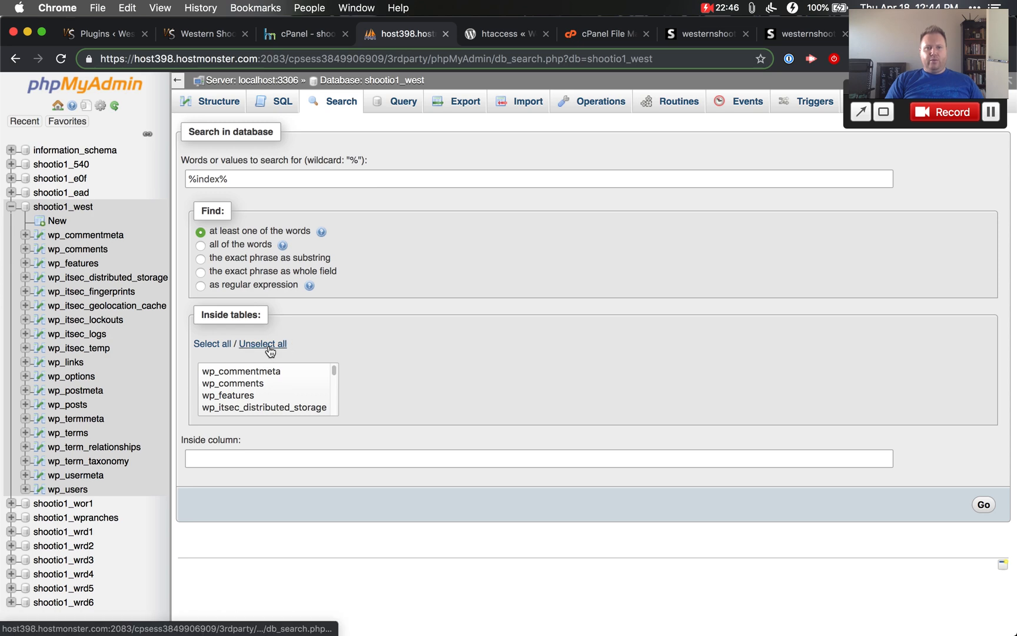
{"action": "left_click", "coordinate": [213, 347]}
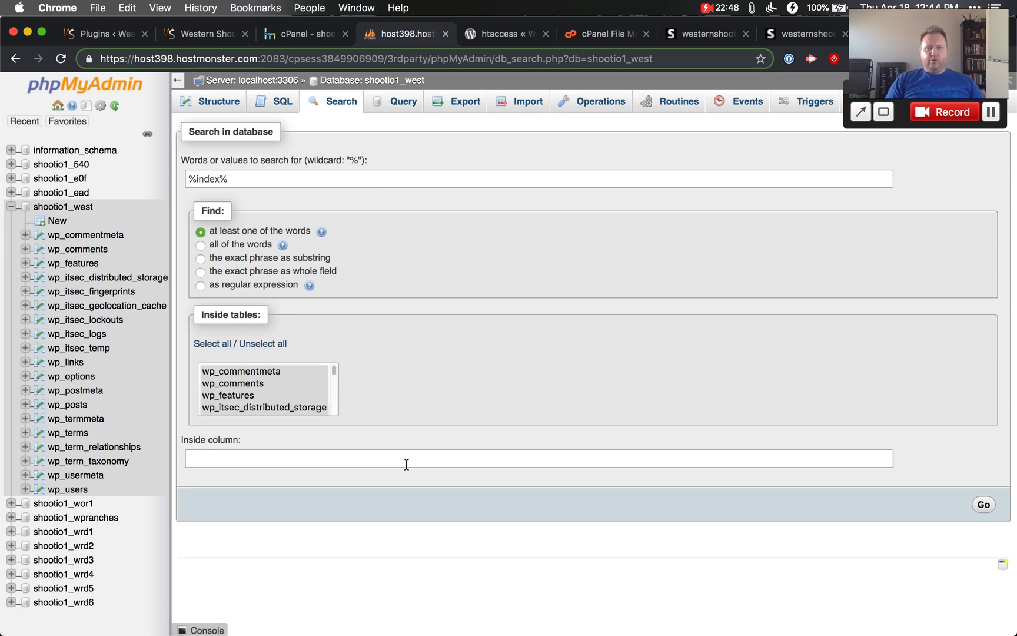
{"action": "left_click", "coordinate": [984, 507]}
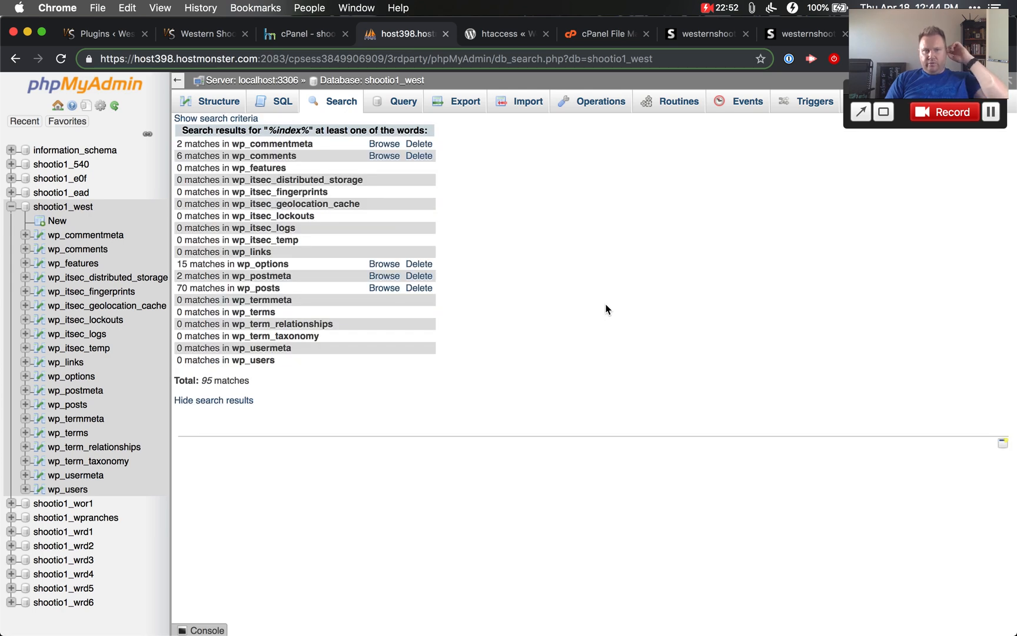
{"action": "left_click", "coordinate": [384, 144], "text": "super"}
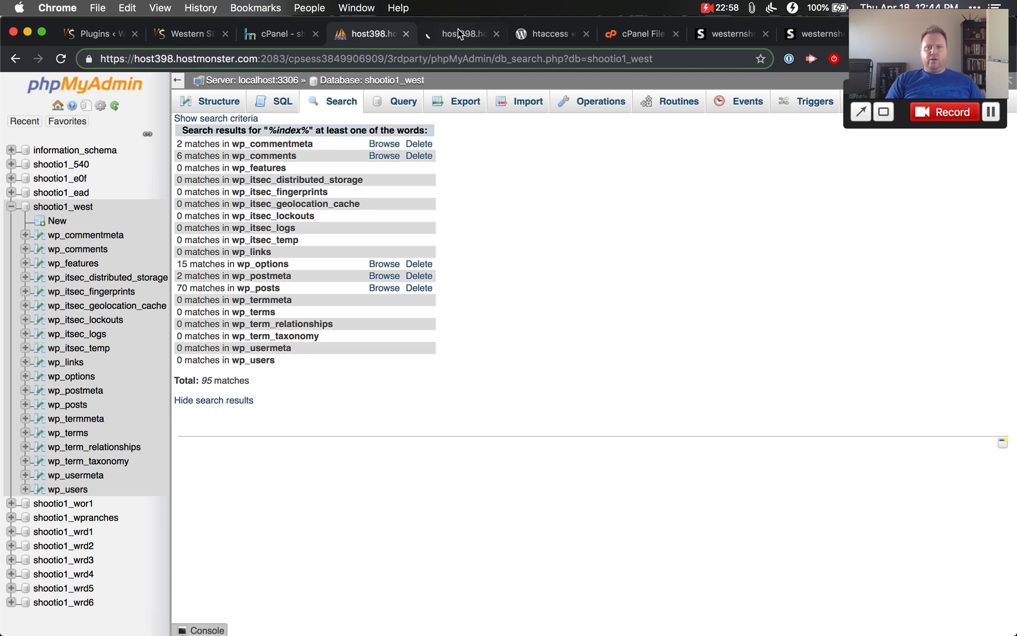
{"action": "left_click", "coordinate": [459, 29]}
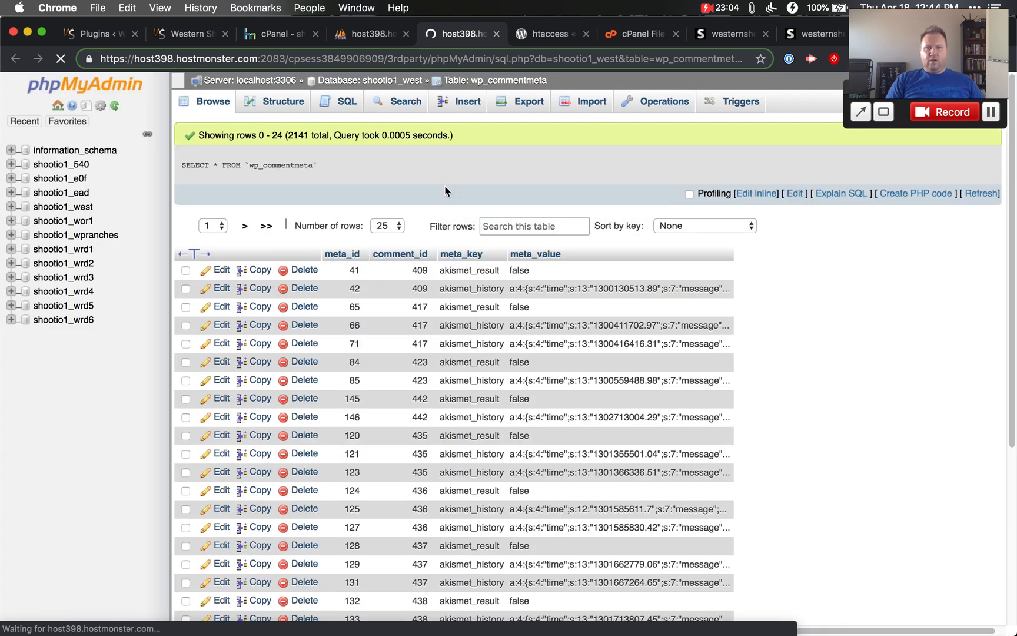
{"action": "scroll", "coordinate": [513, 410], "scroll_direction": "down", "scroll_amount": 5}
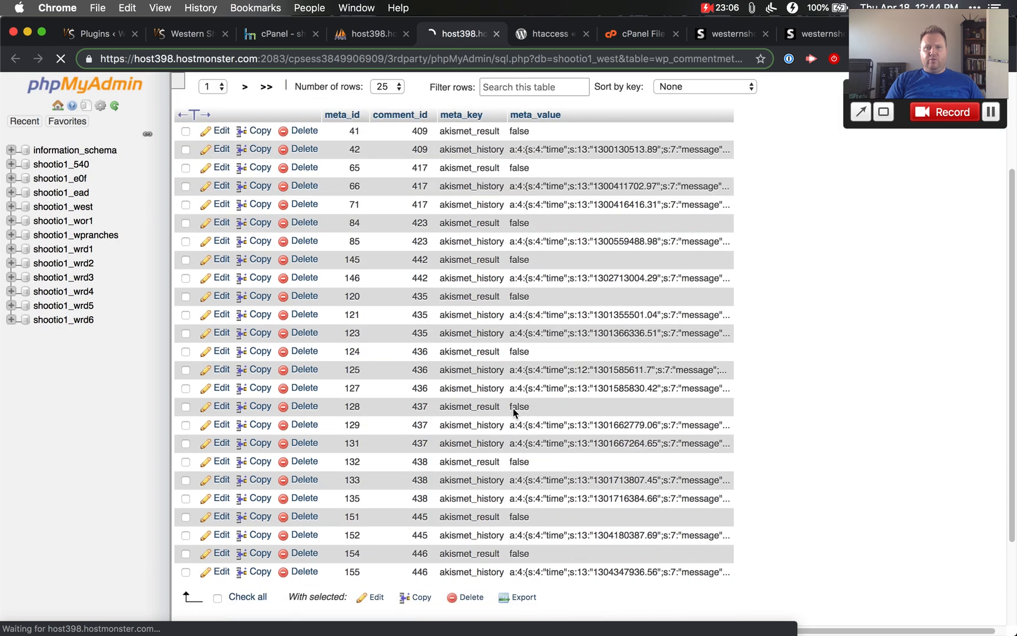
{"action": "scroll", "coordinate": [513, 408], "scroll_direction": "up", "scroll_amount": 5}
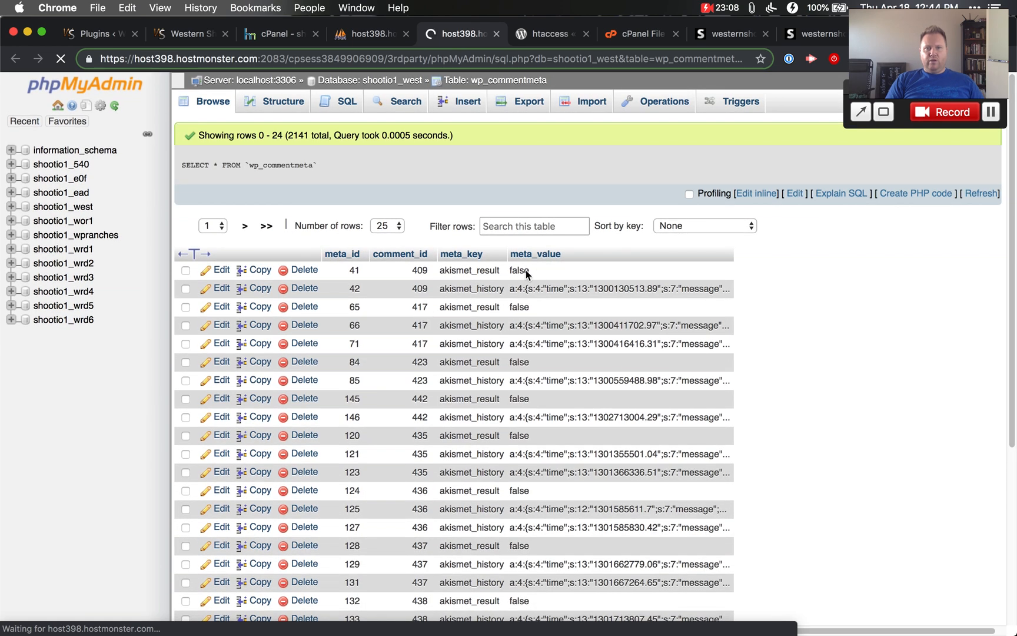
{"action": "scroll", "coordinate": [520, 366], "scroll_direction": "down", "scroll_amount": 5}
{"action": "scroll", "coordinate": [520, 366], "scroll_direction": "up", "scroll_amount": 2}
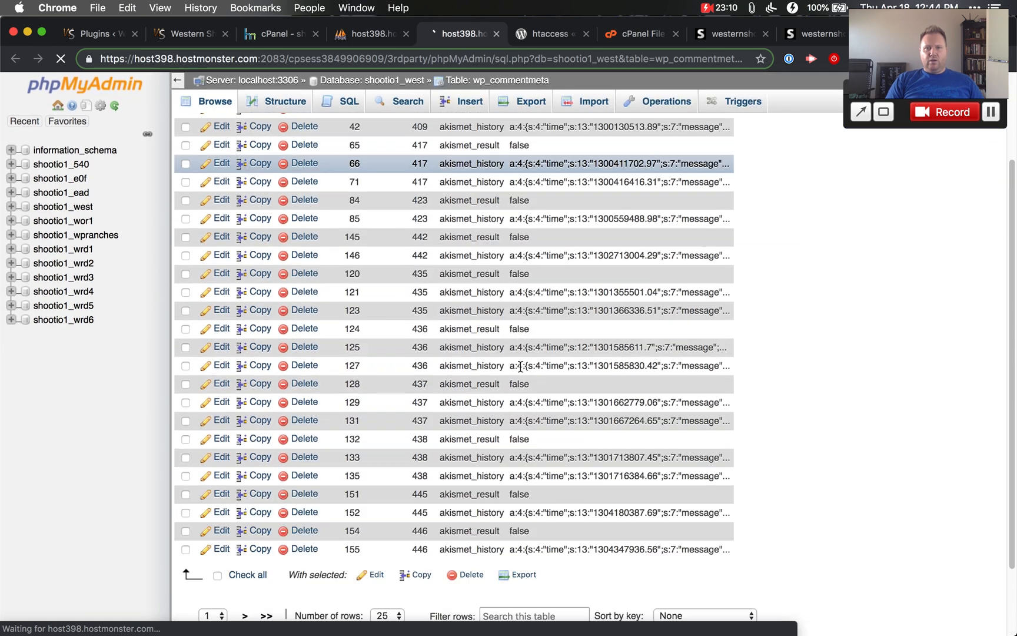
{"action": "scroll", "coordinate": [454, 217], "scroll_direction": "up", "scroll_amount": 2}
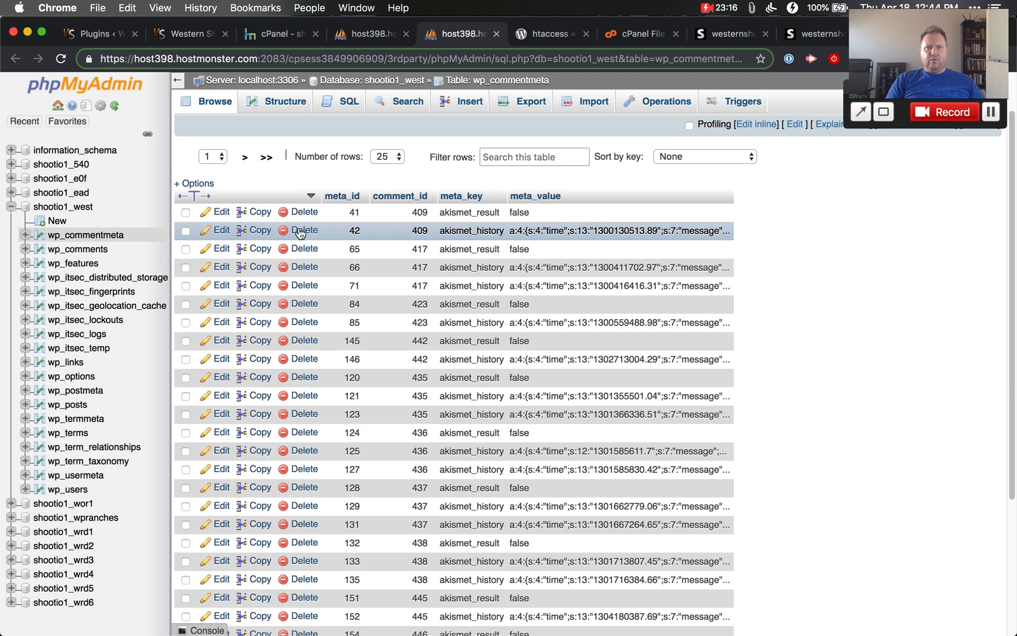
{"action": "left_click", "coordinate": [222, 232]}
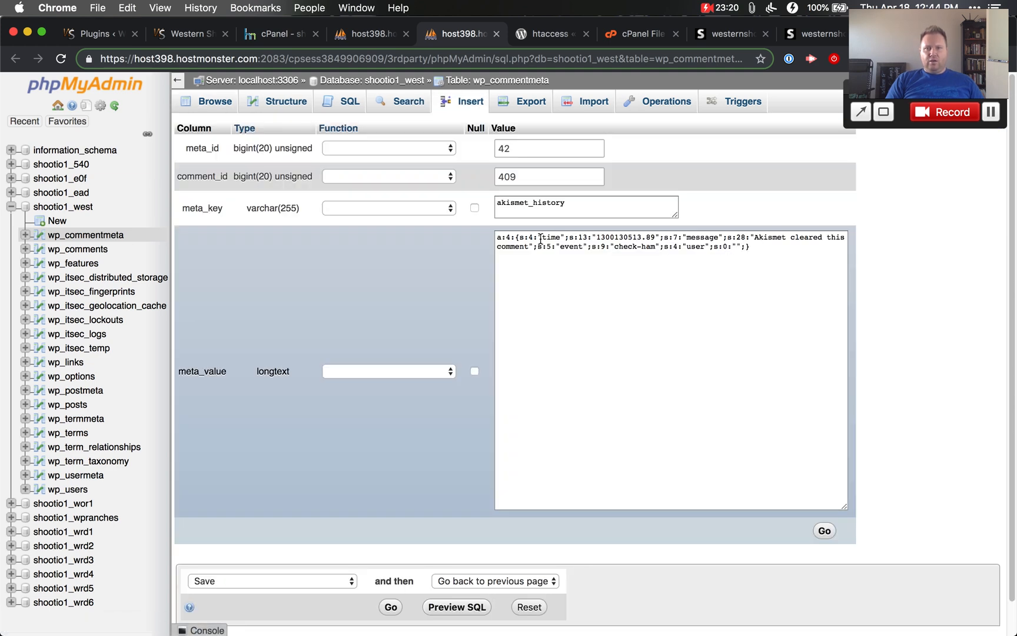
{"action": "key", "text": "super+f"}
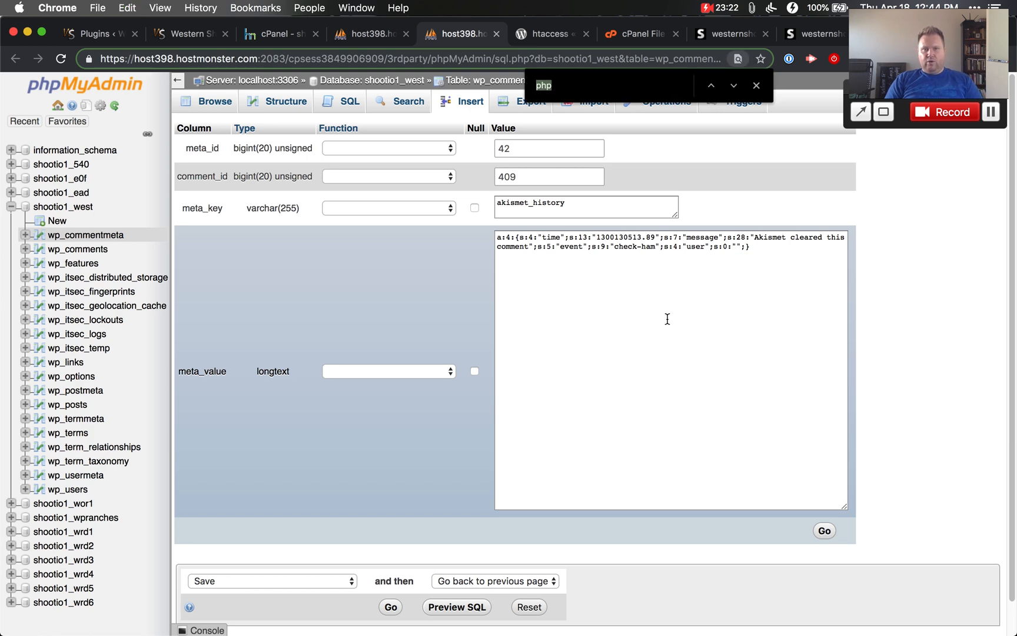
{"action": "type", "text": "index"}
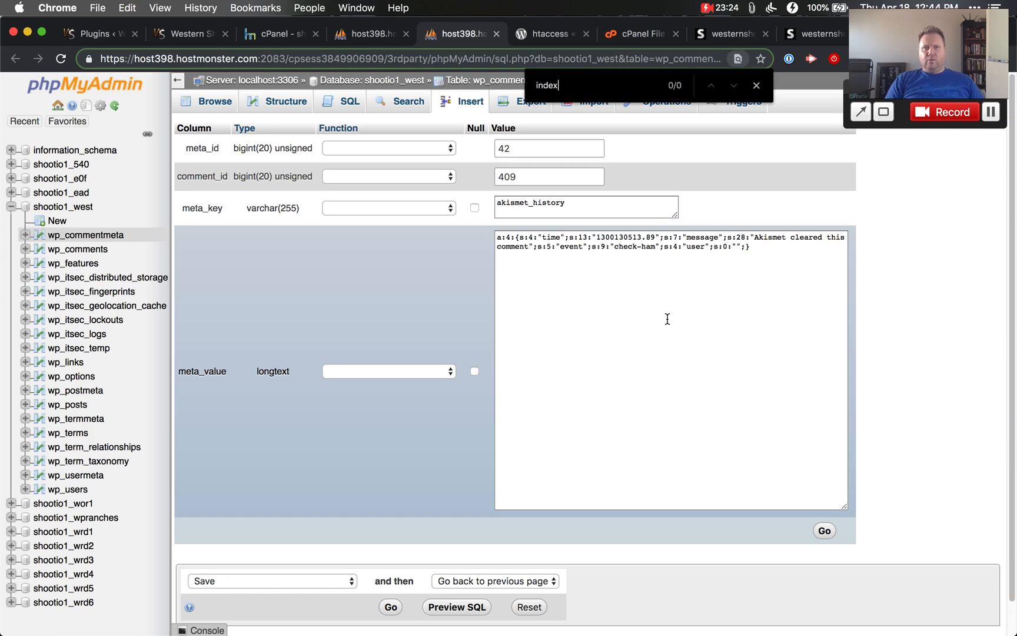
{"action": "left_click", "coordinate": [756, 86]}
{"action": "scroll", "coordinate": [623, 334], "scroll_direction": "down", "scroll_amount": 1}
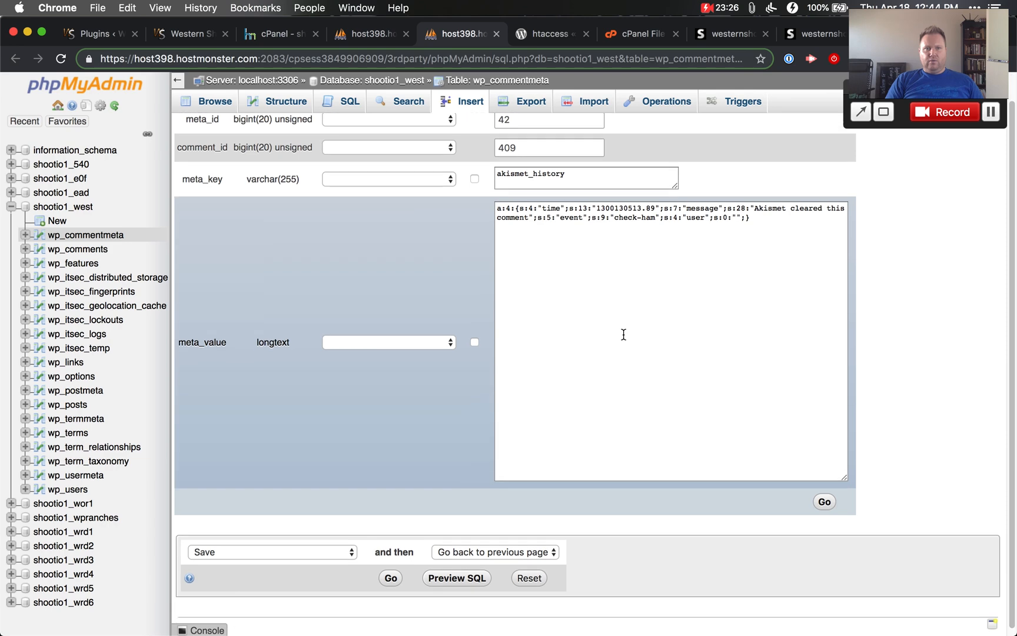
{"action": "scroll", "coordinate": [623, 334], "scroll_direction": "up", "scroll_amount": 1}
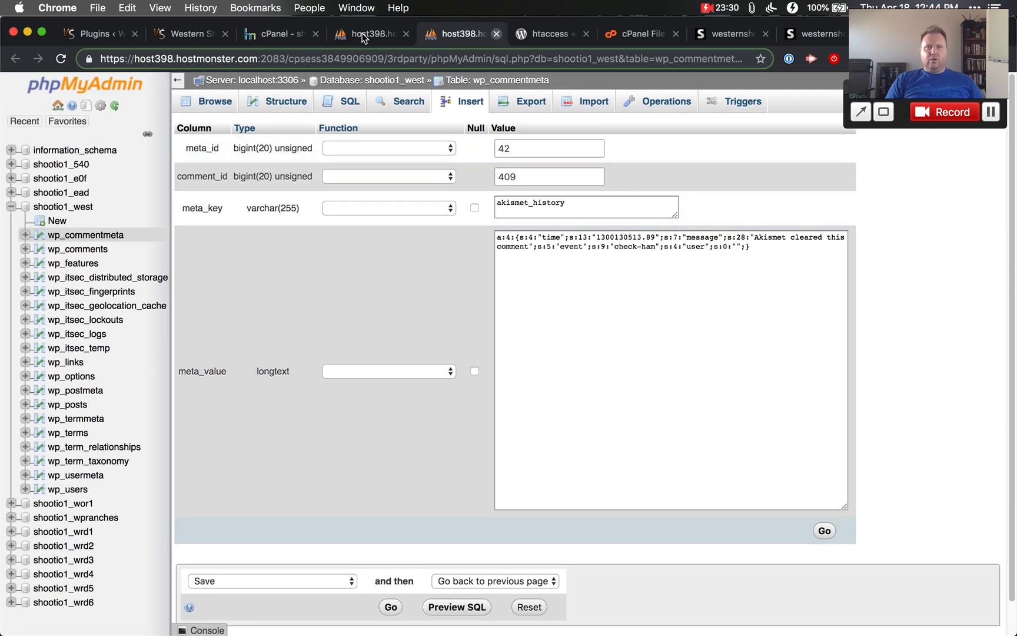
{"action": "left_click", "coordinate": [497, 33]}
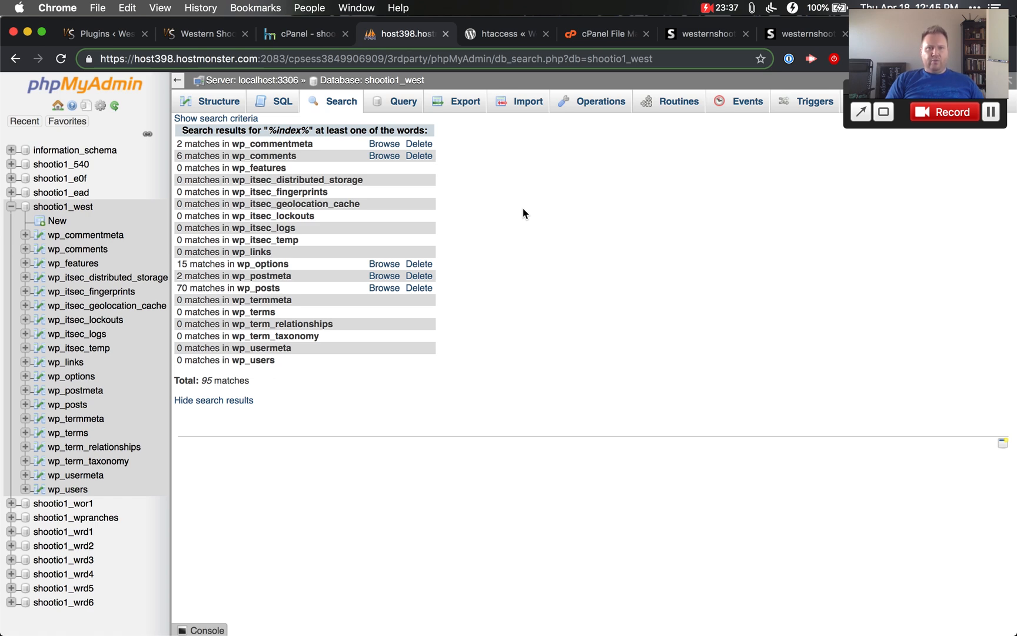
Step: Open the wp_comments, wp_options, wp_postmeta and wp_posts matches each in a new tab
{"action": "right_click", "coordinate": [384, 156]}
{"action": "left_click", "coordinate": [402, 161]}
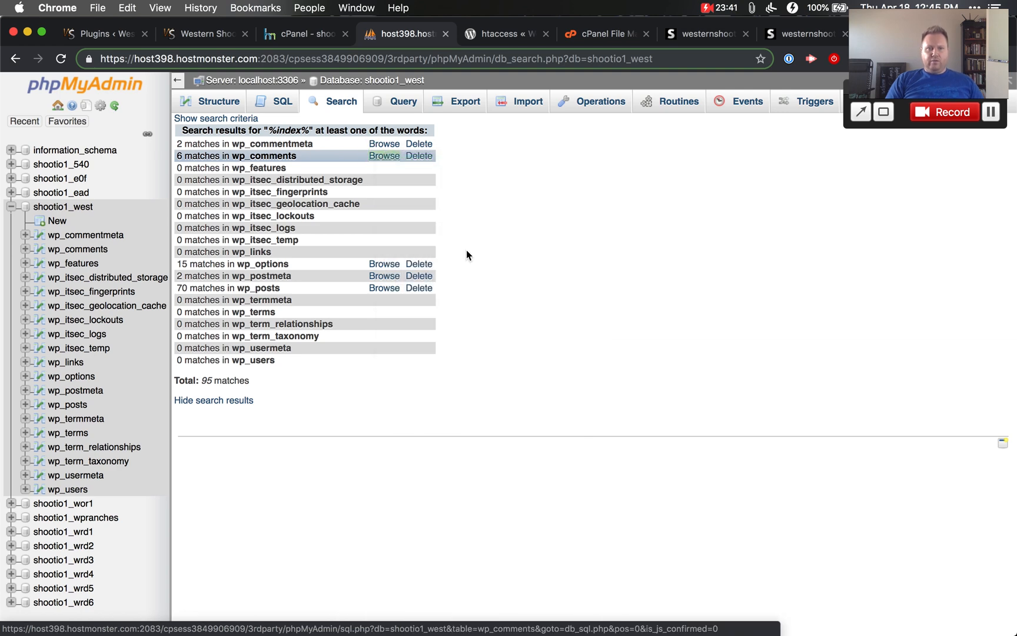
{"action": "left_click", "coordinate": [383, 266], "text": "super"}
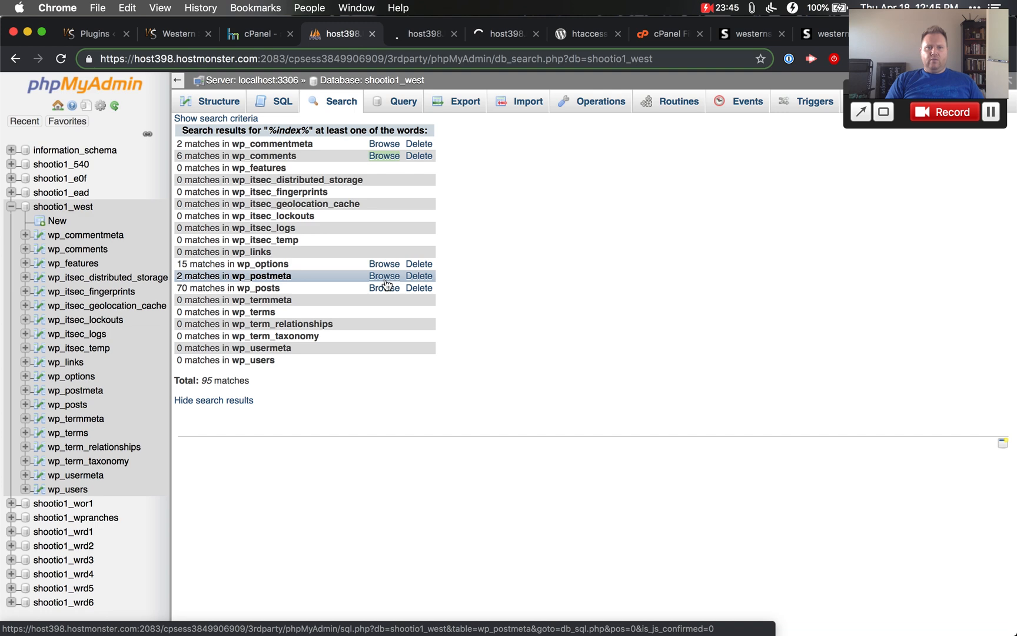
{"action": "left_click", "coordinate": [384, 279], "text": "super"}
{"action": "left_click", "coordinate": [384, 288], "text": "super"}
{"action": "right_click", "coordinate": [385, 289]}
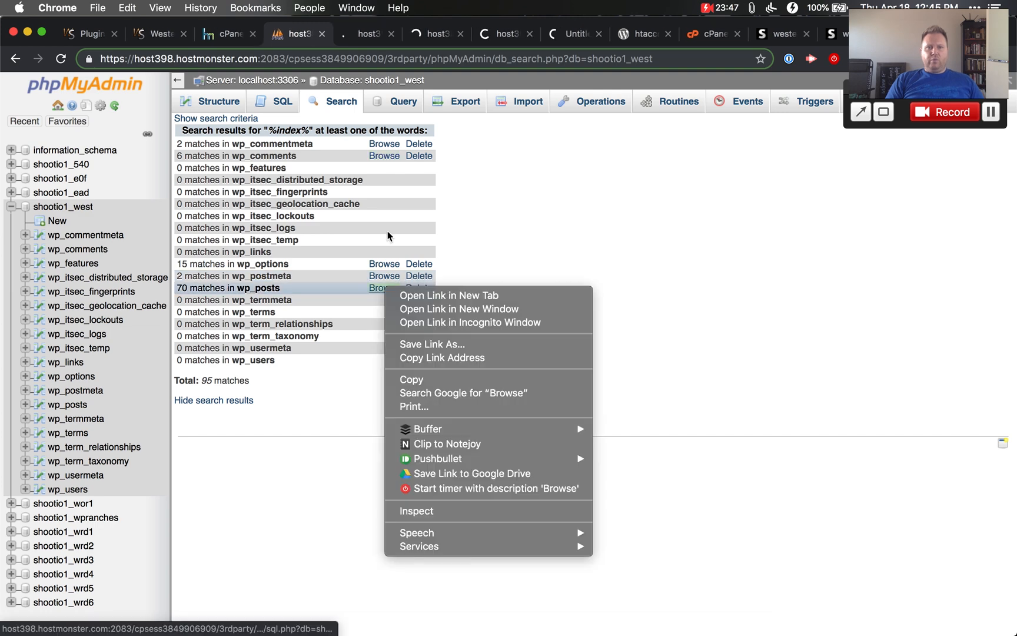
{"action": "left_click", "coordinate": [353, 232]}
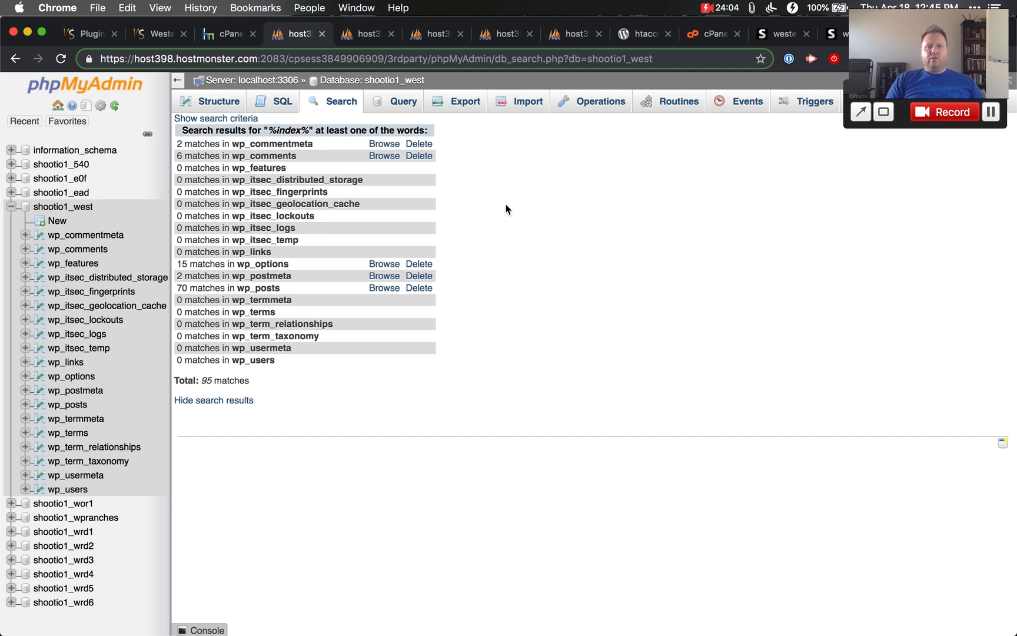
Step: Review the wp_comments rows, then close that tab
{"action": "left_click", "coordinate": [369, 34]}
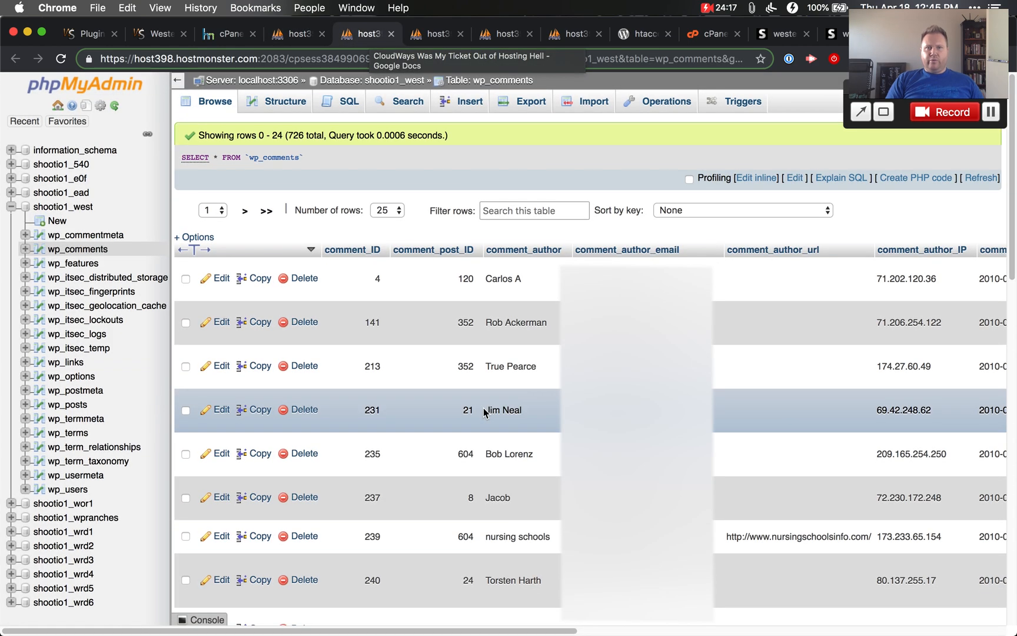
{"action": "scroll", "coordinate": [483, 410], "scroll_direction": "down", "scroll_amount": 15}
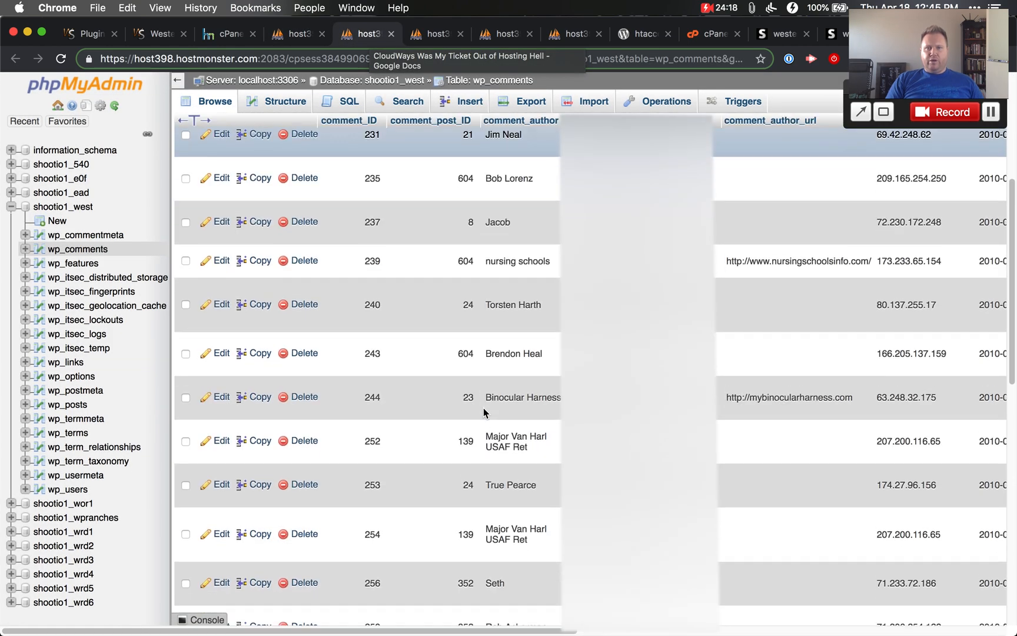
{"action": "scroll", "coordinate": [483, 410], "scroll_direction": "down", "scroll_amount": 3}
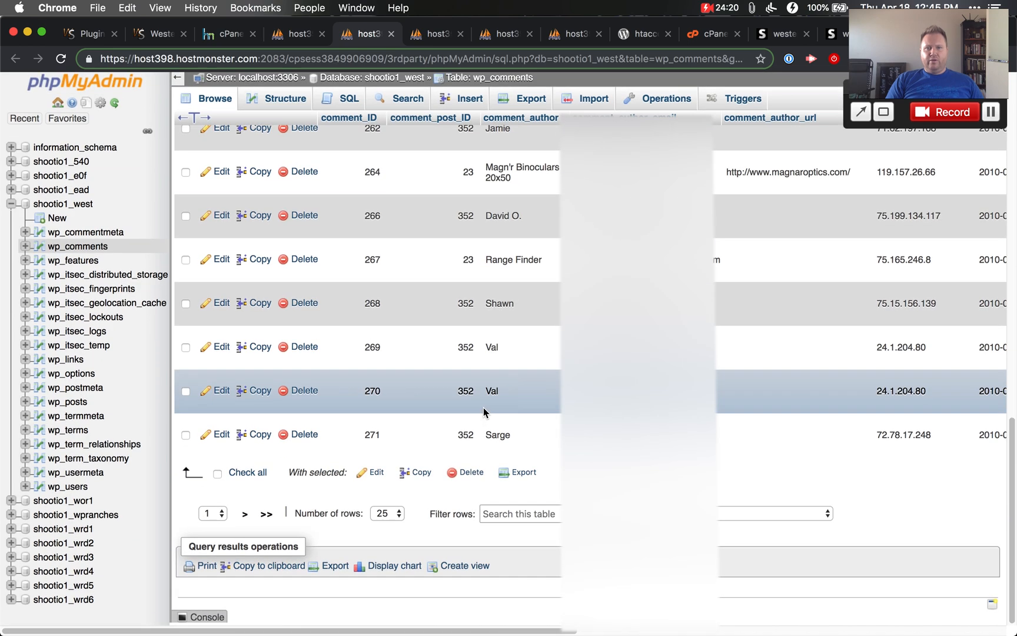
{"action": "scroll", "coordinate": [484, 410], "scroll_direction": "up", "scroll_amount": 15}
{"action": "scroll", "coordinate": [477, 270], "scroll_direction": "down", "scroll_amount": 1}
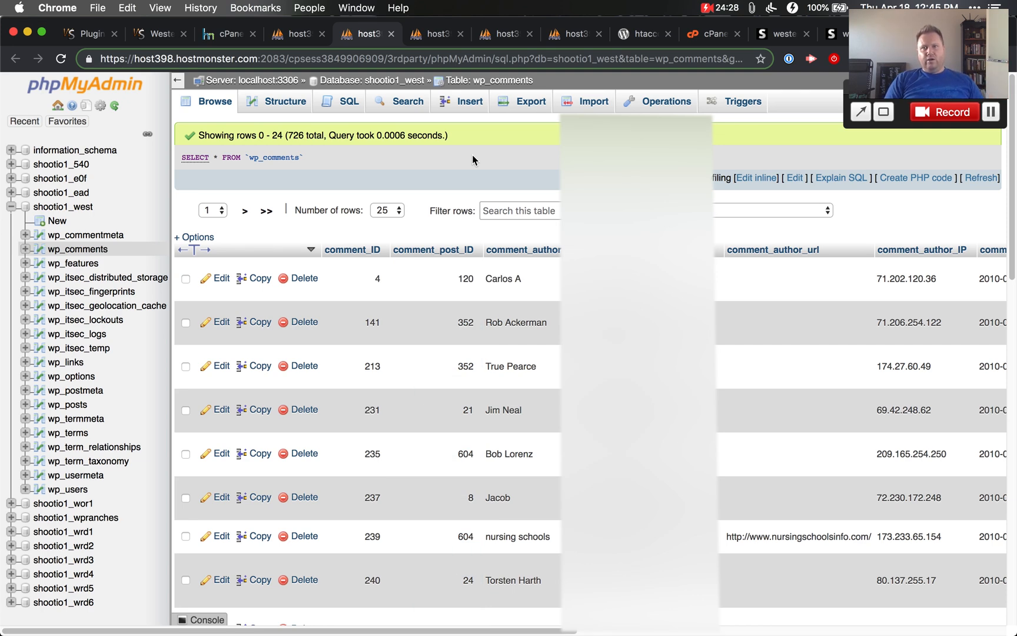
{"action": "scroll", "coordinate": [410, 175], "scroll_direction": "down", "scroll_amount": 15}
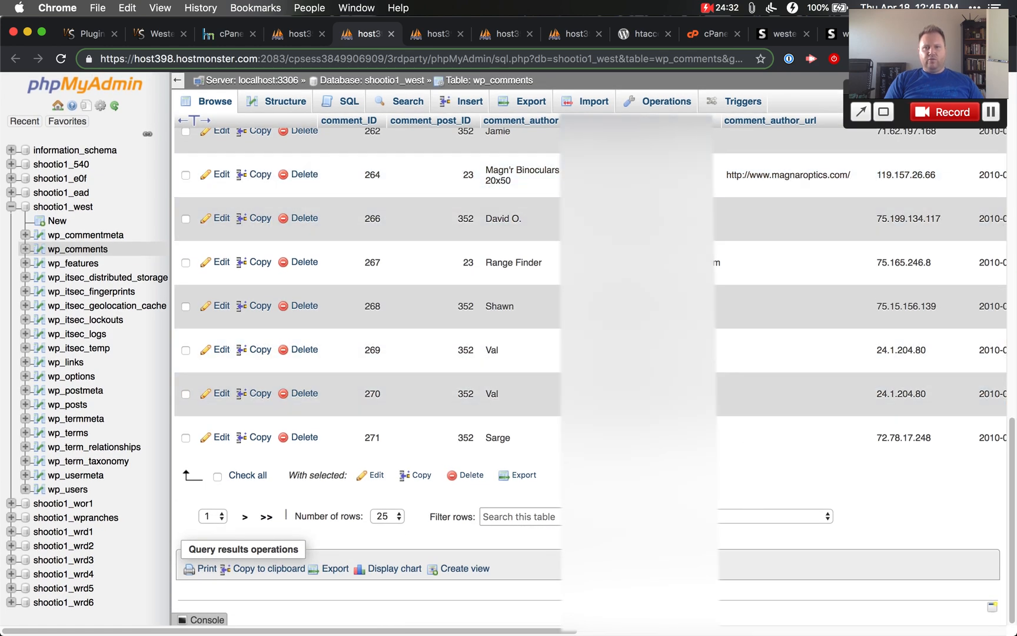
{"action": "scroll", "coordinate": [511, 236], "scroll_direction": "up", "scroll_amount": 15}
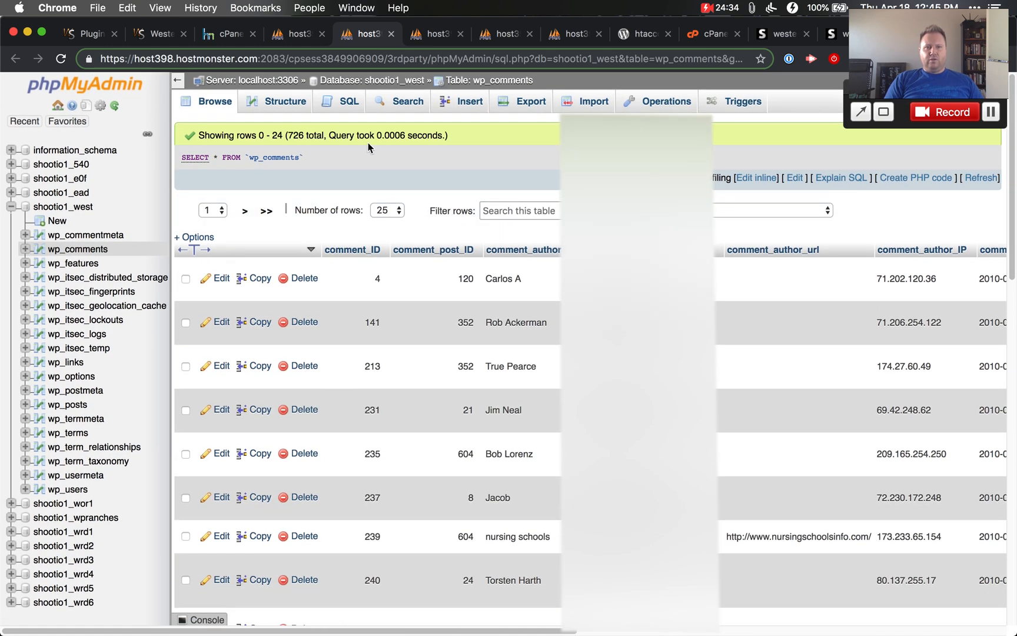
{"action": "left_click", "coordinate": [391, 34]}
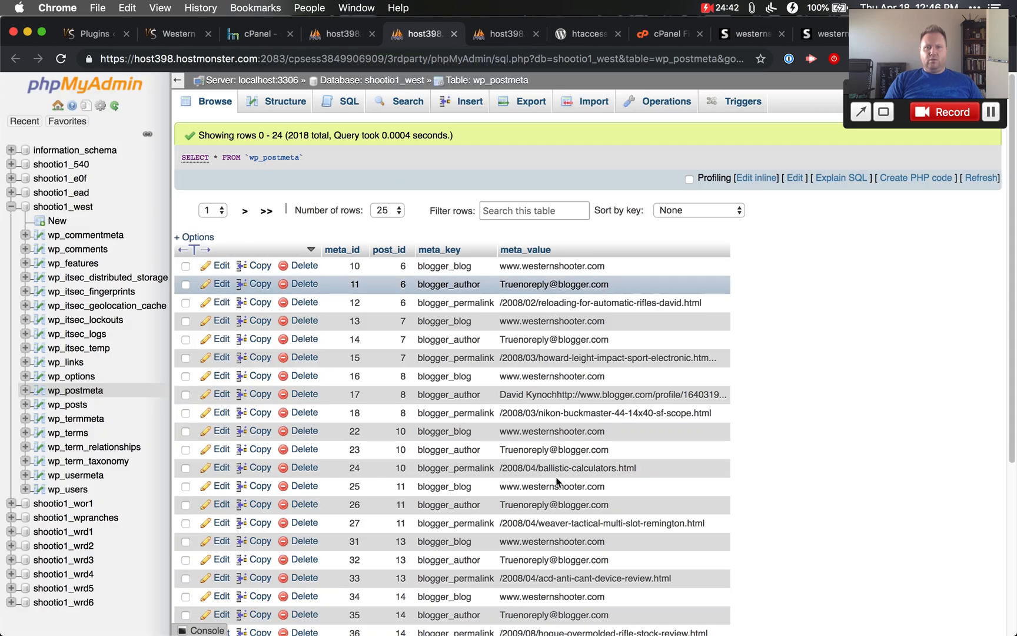
Step: Review the 2,018 wp_postmeta rows, then close that tab
{"action": "scroll", "coordinate": [556, 481], "scroll_direction": "down", "scroll_amount": 3}
{"action": "scroll", "coordinate": [557, 481], "scroll_direction": "up", "scroll_amount": 3}
{"action": "scroll", "coordinate": [557, 480], "scroll_direction": "down", "scroll_amount": 2}
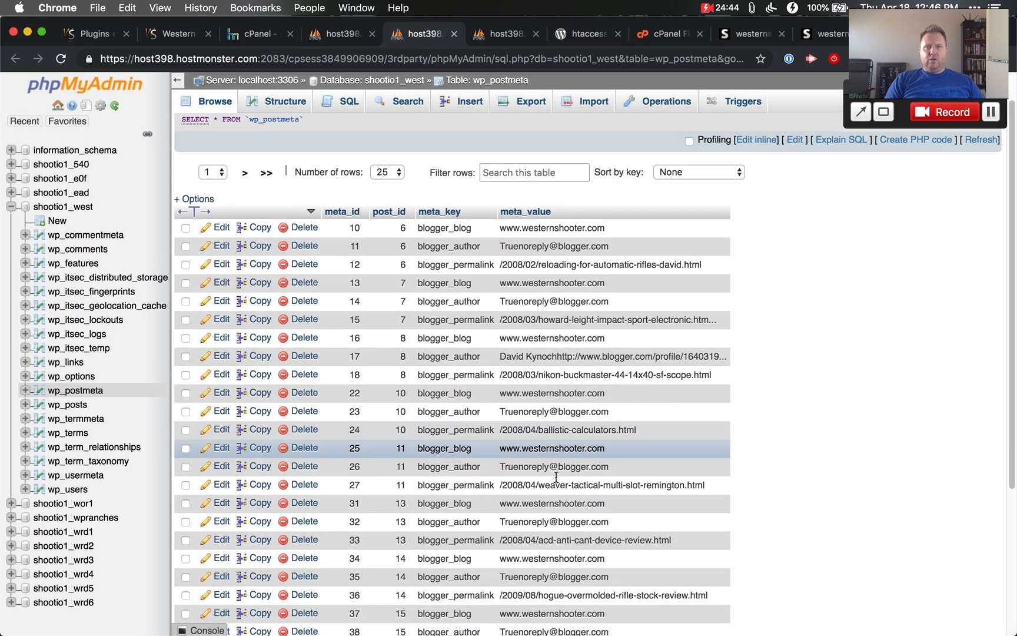
{"action": "scroll", "coordinate": [556, 477], "scroll_direction": "down", "scroll_amount": 4}
{"action": "scroll", "coordinate": [548, 336], "scroll_direction": "up", "scroll_amount": 5}
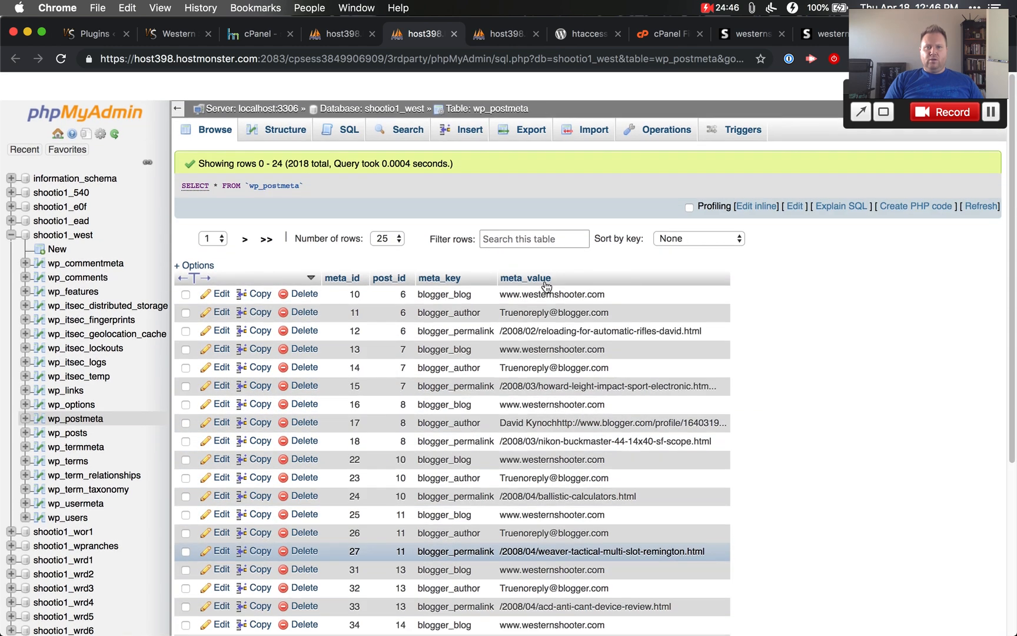
{"action": "scroll", "coordinate": [546, 286], "scroll_direction": "down", "scroll_amount": 1}
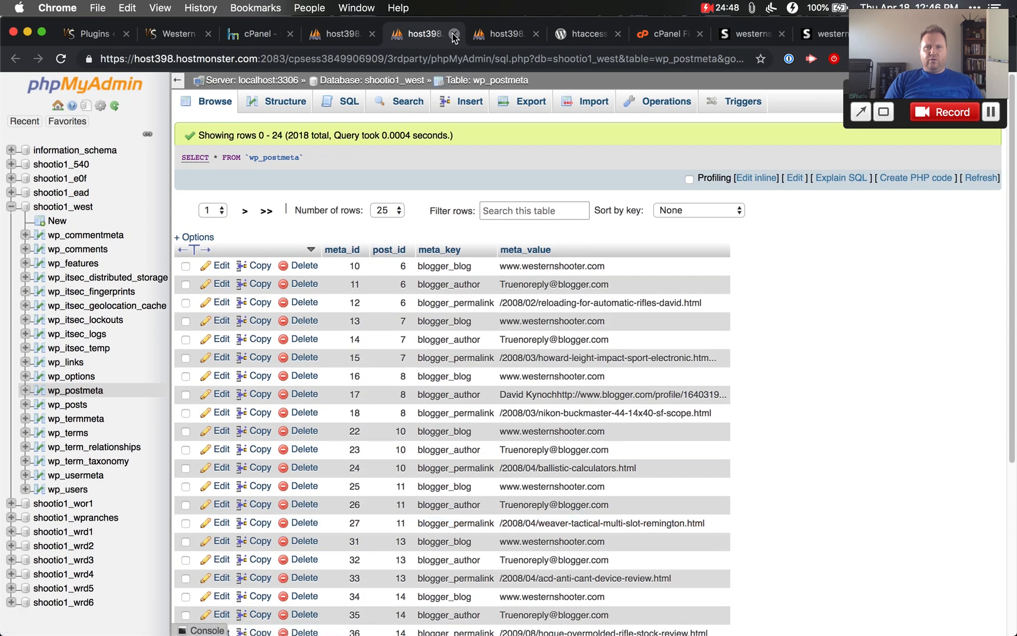
{"action": "left_click", "coordinate": [454, 35]}
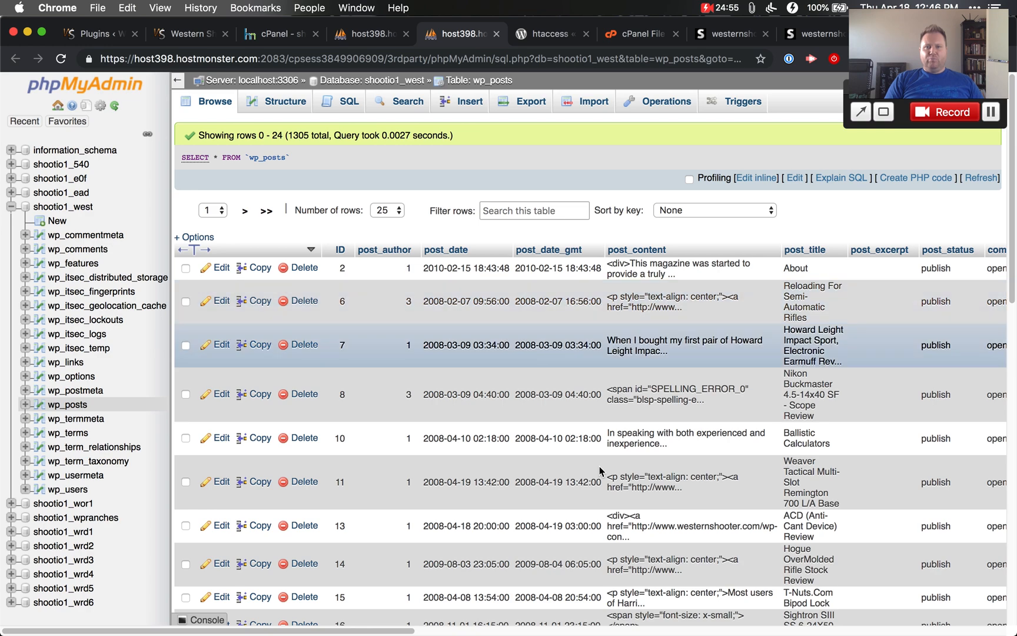
Step: Scroll through the 1,305 wp_posts rows, then close the tab with Cmd+W
{"action": "scroll", "coordinate": [599, 466], "scroll_direction": "down", "scroll_amount": 10}
{"action": "scroll", "coordinate": [599, 466], "scroll_direction": "down", "scroll_amount": 5}
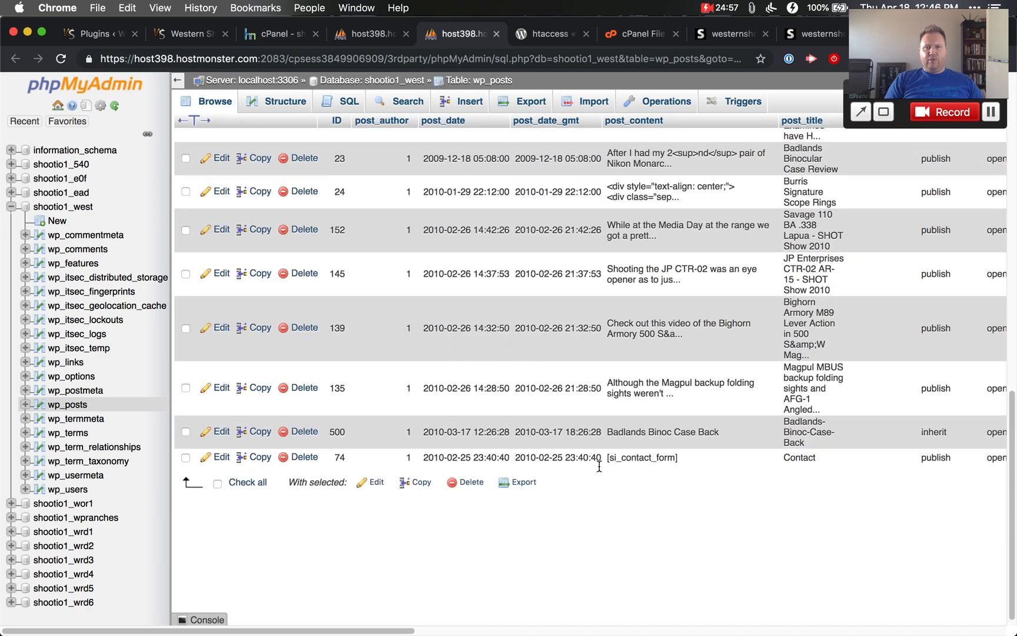
{"action": "scroll", "coordinate": [599, 471], "scroll_direction": "up", "scroll_amount": 3}
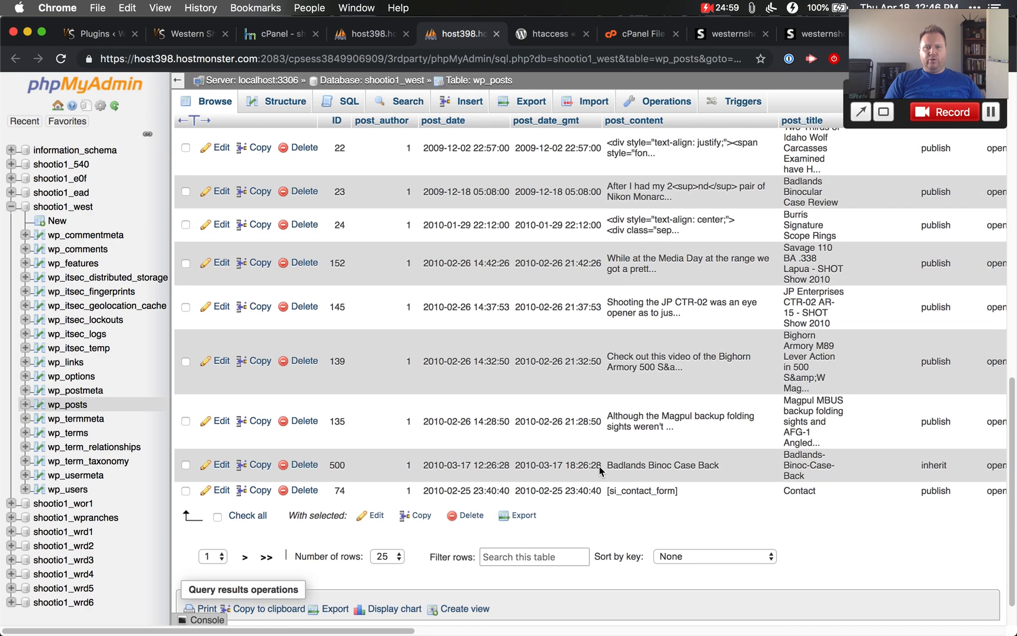
{"action": "scroll", "coordinate": [599, 471], "scroll_direction": "up", "scroll_amount": 2}
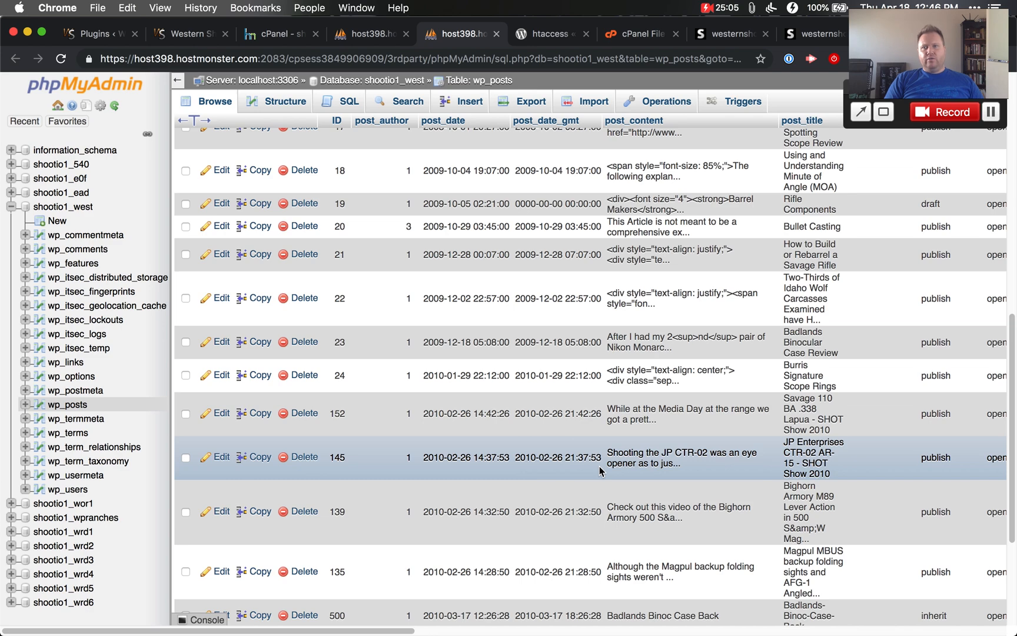
{"action": "scroll", "coordinate": [599, 469], "scroll_direction": "up", "scroll_amount": 15}
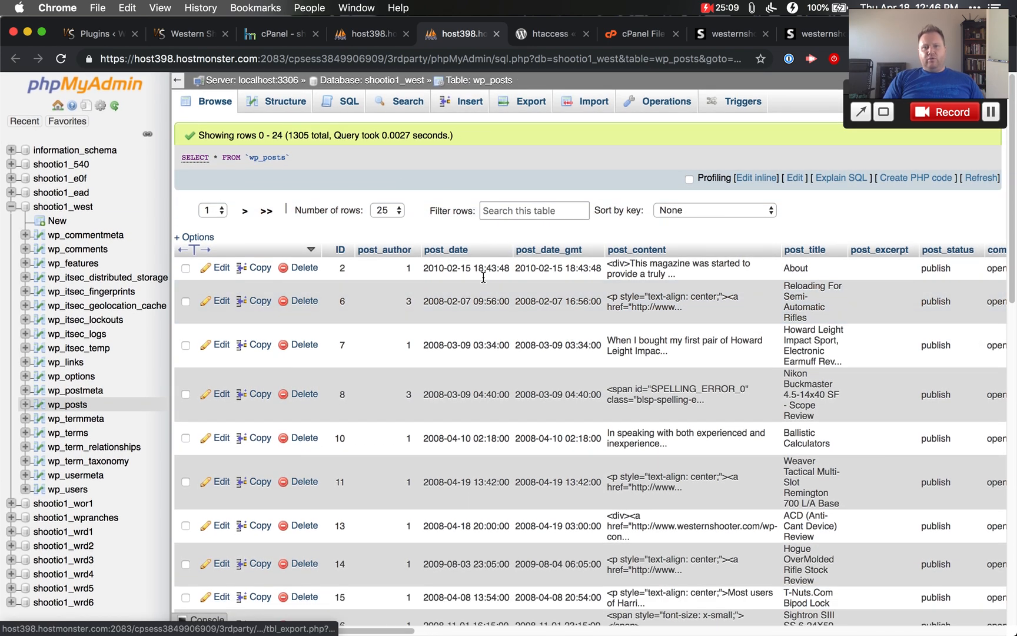
{"action": "scroll", "coordinate": [502, 369], "scroll_direction": "down", "scroll_amount": 1}
{"action": "scroll", "coordinate": [502, 369], "scroll_direction": "down", "scroll_amount": 10}
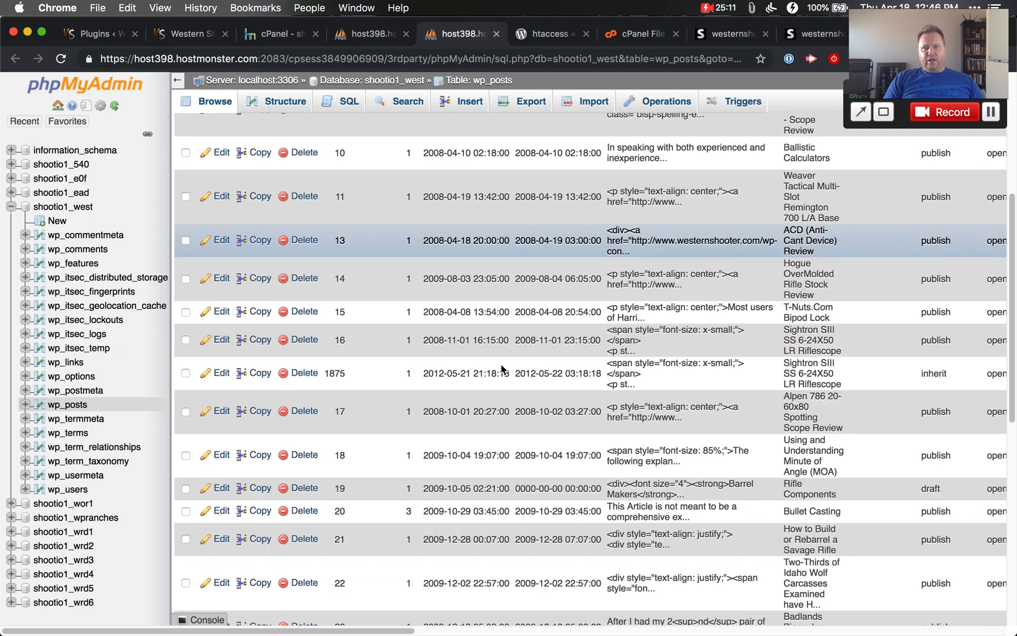
{"action": "scroll", "coordinate": [500, 365], "scroll_direction": "up", "scroll_amount": 10}
{"action": "scroll", "coordinate": [551, 459], "scroll_direction": "down", "scroll_amount": 20}
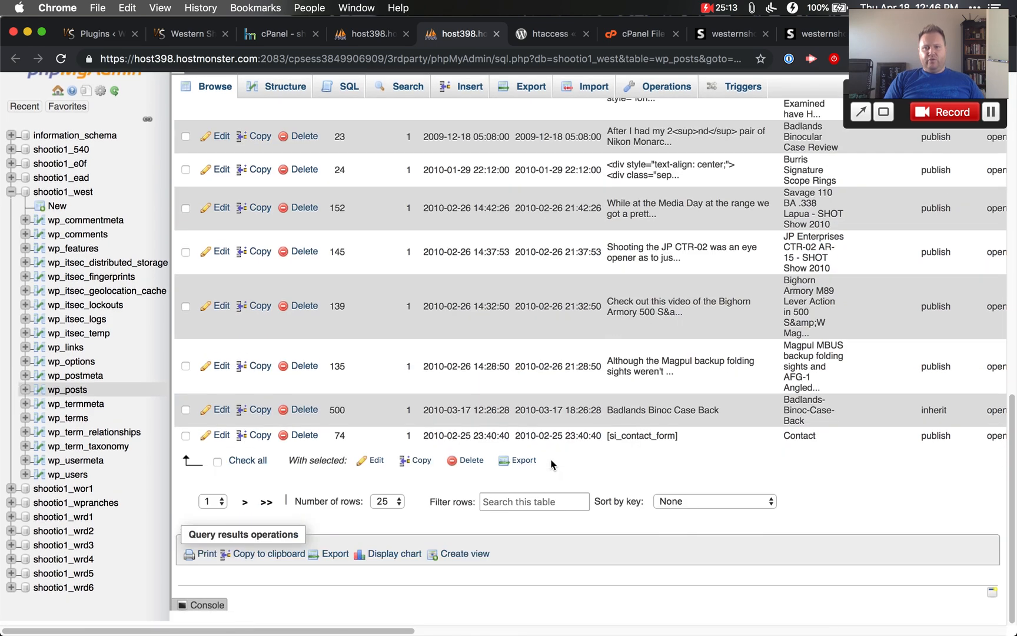
{"action": "scroll", "coordinate": [551, 459], "scroll_direction": "up", "scroll_amount": 20}
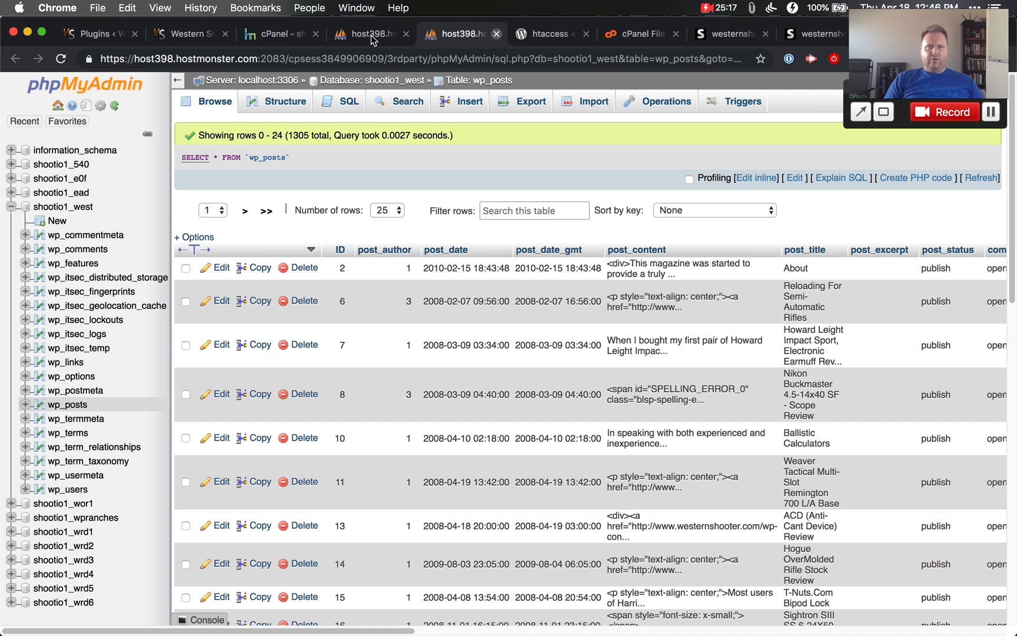
{"action": "key", "text": "super+w"}
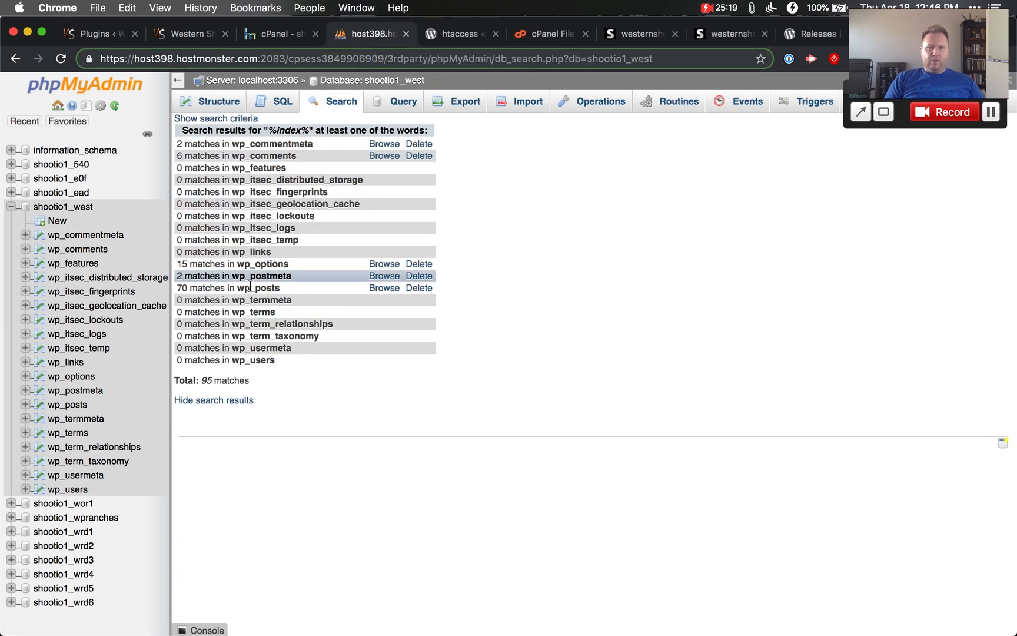
Step: Browse the 15 '%index%' wp_options matches and open the recently_edited row (option_id 45) for editing
{"action": "left_click", "coordinate": [381, 266], "text": "super"}
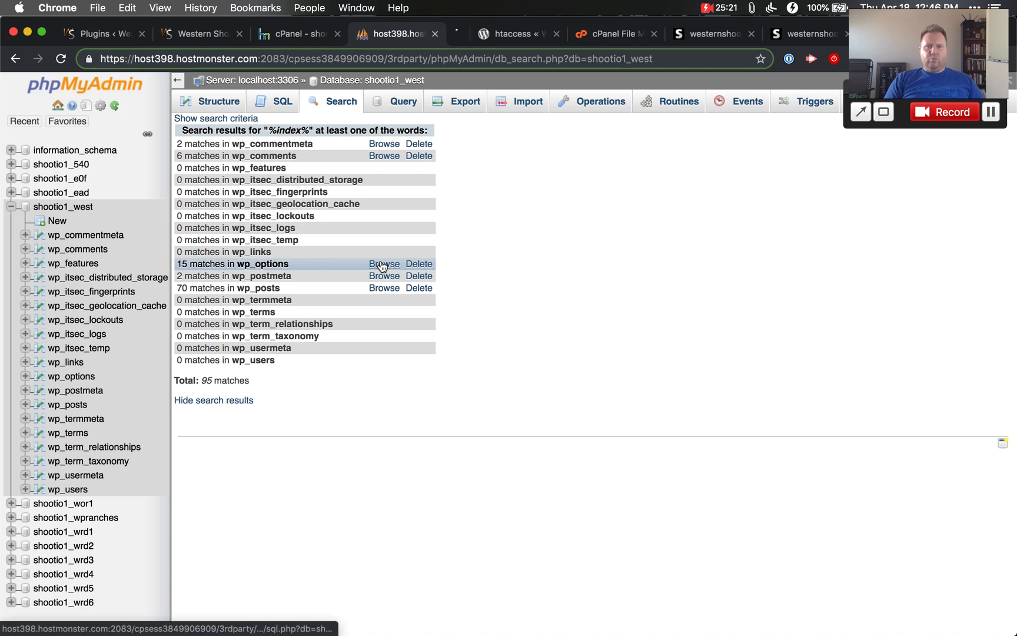
{"action": "left_click", "coordinate": [466, 38]}
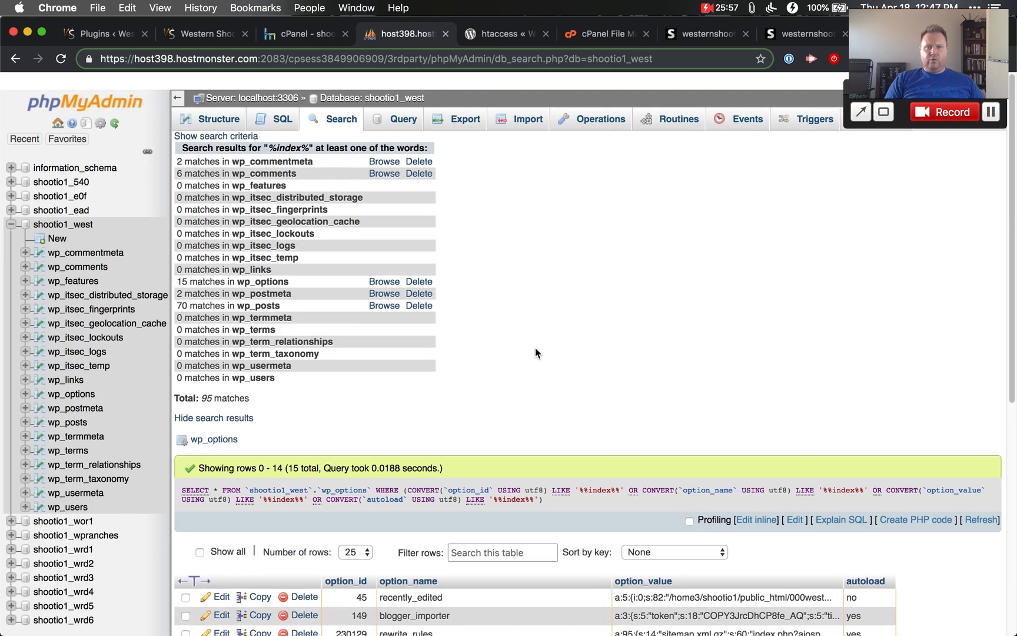
{"action": "scroll", "coordinate": [535, 352], "scroll_direction": "down", "scroll_amount": 3}
{"action": "scroll", "coordinate": [535, 347], "scroll_direction": "down", "scroll_amount": 6}
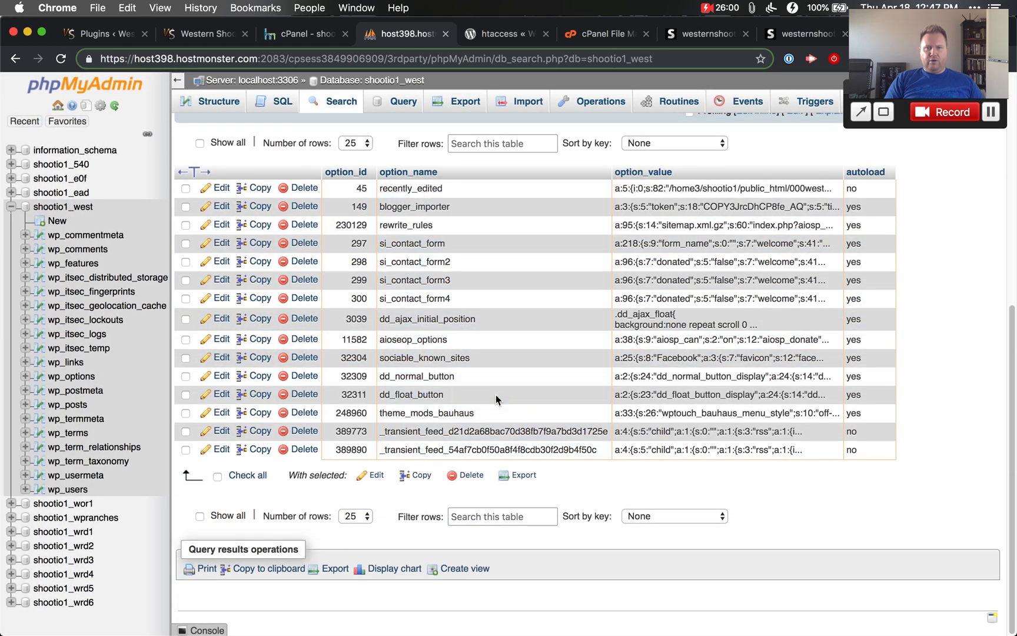
{"action": "scroll", "coordinate": [496, 395], "scroll_direction": "up", "scroll_amount": 2}
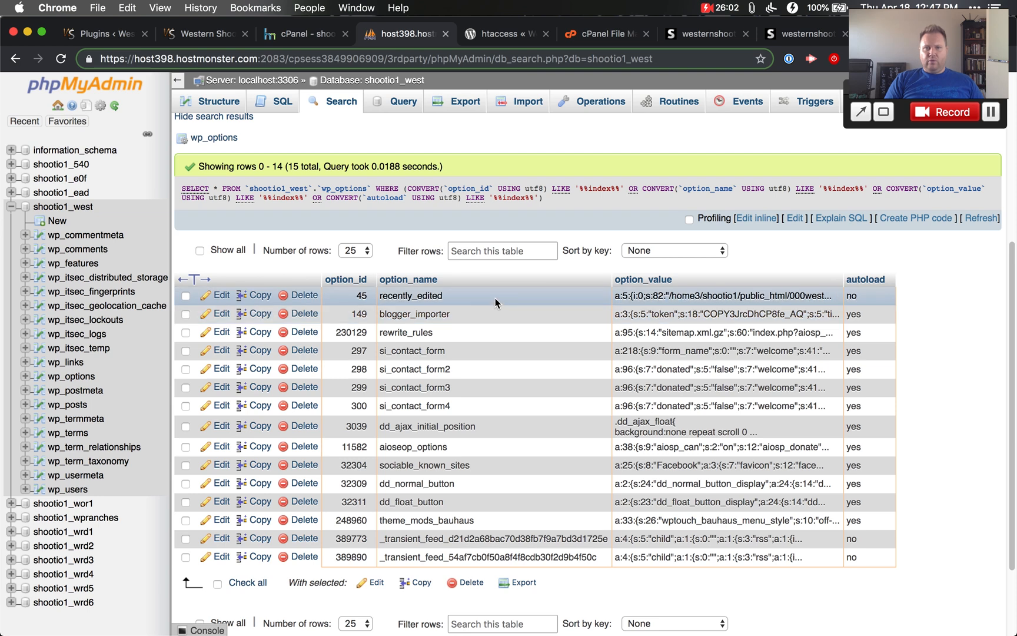
{"action": "left_click", "coordinate": [222, 296], "text": "super"}
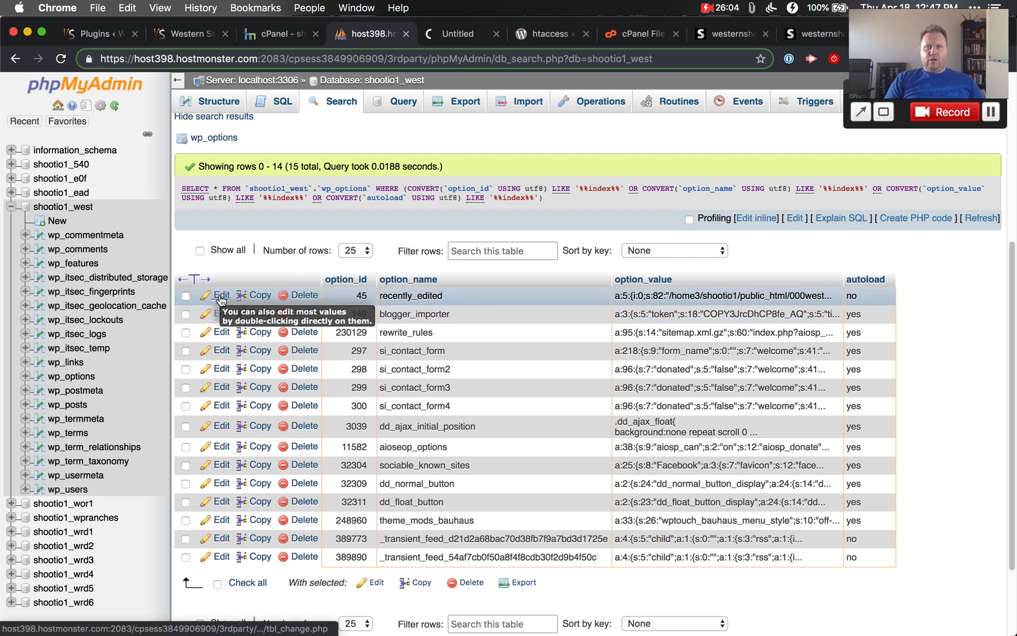
{"action": "left_click", "coordinate": [458, 35]}
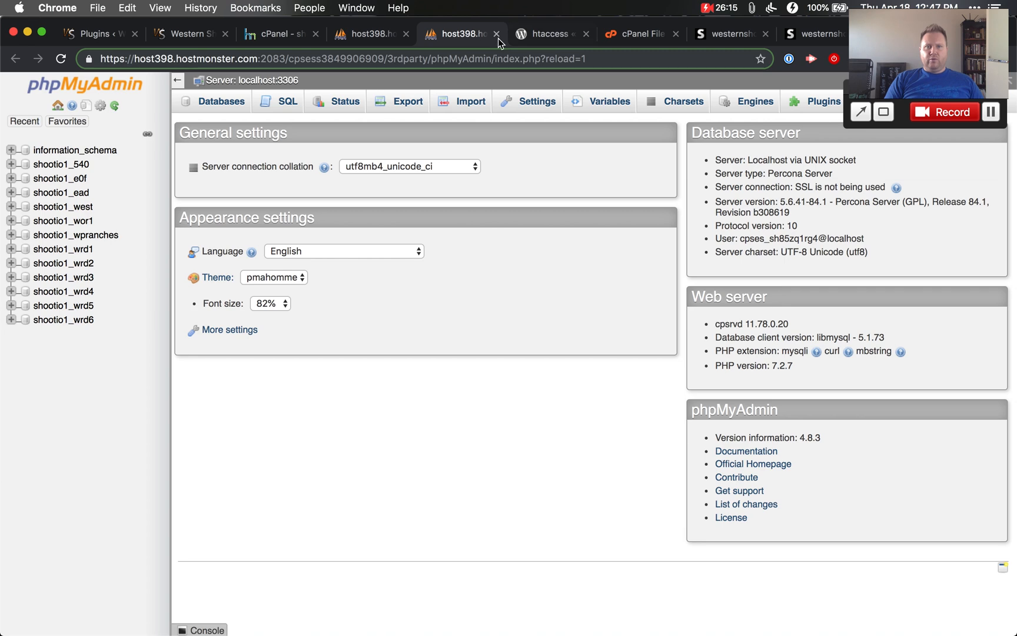
{"action": "left_click", "coordinate": [496, 34]}
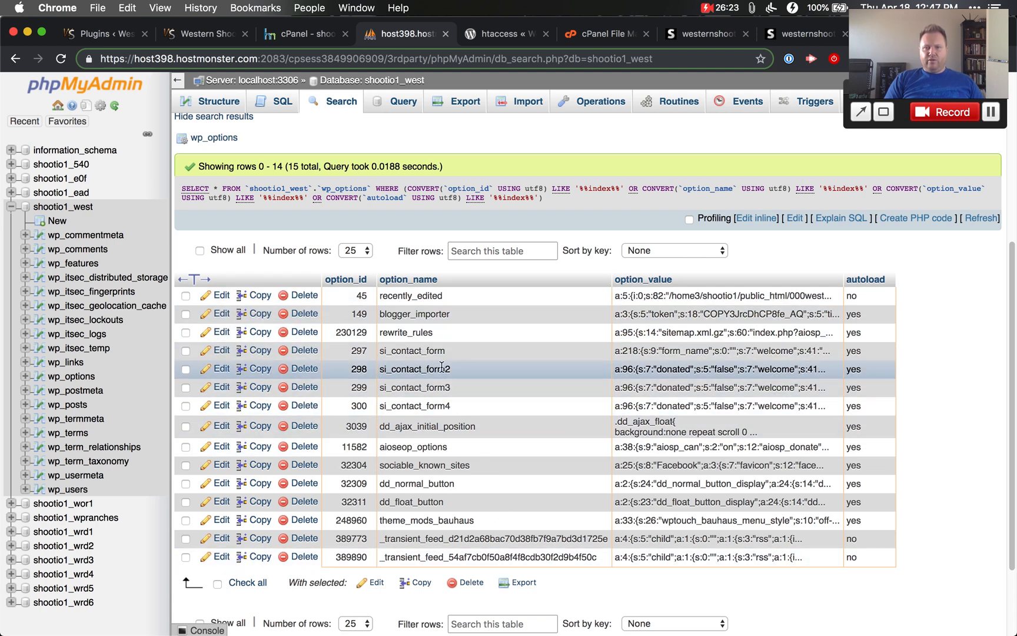
{"action": "left_click", "coordinate": [213, 298]}
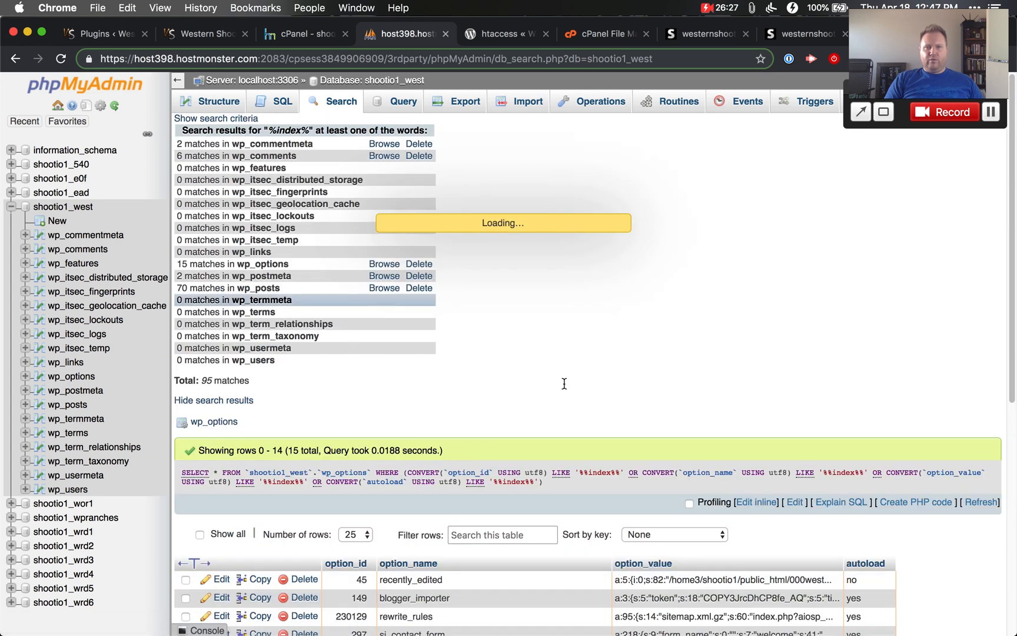
Step: Find 'index' in the recently_edited value, inspect the NewsOne path, then go back without saving
{"action": "key", "text": "super+f"}
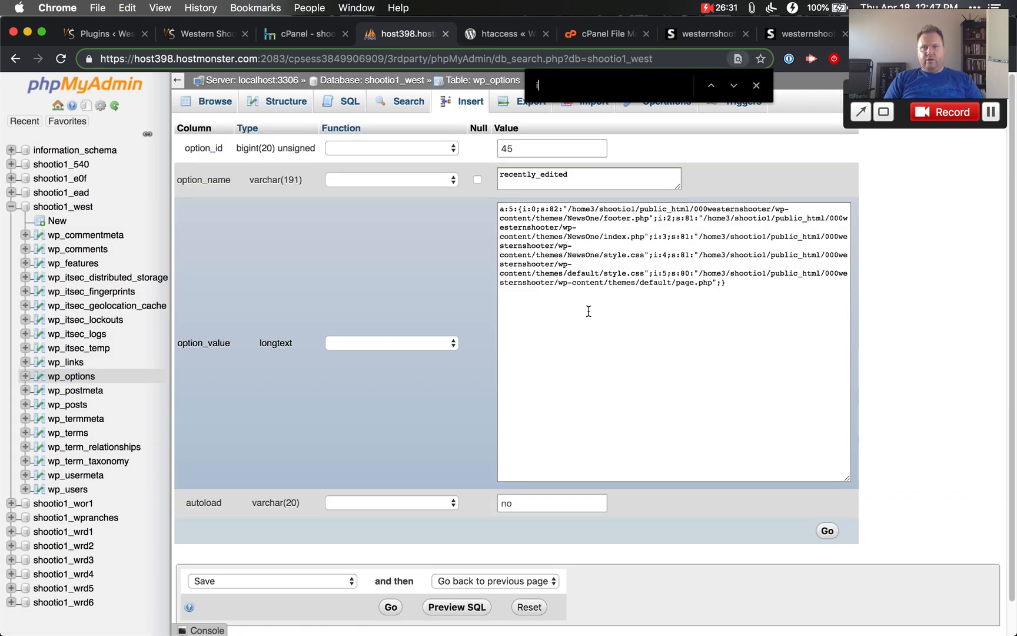
{"action": "type", "text": "index"}
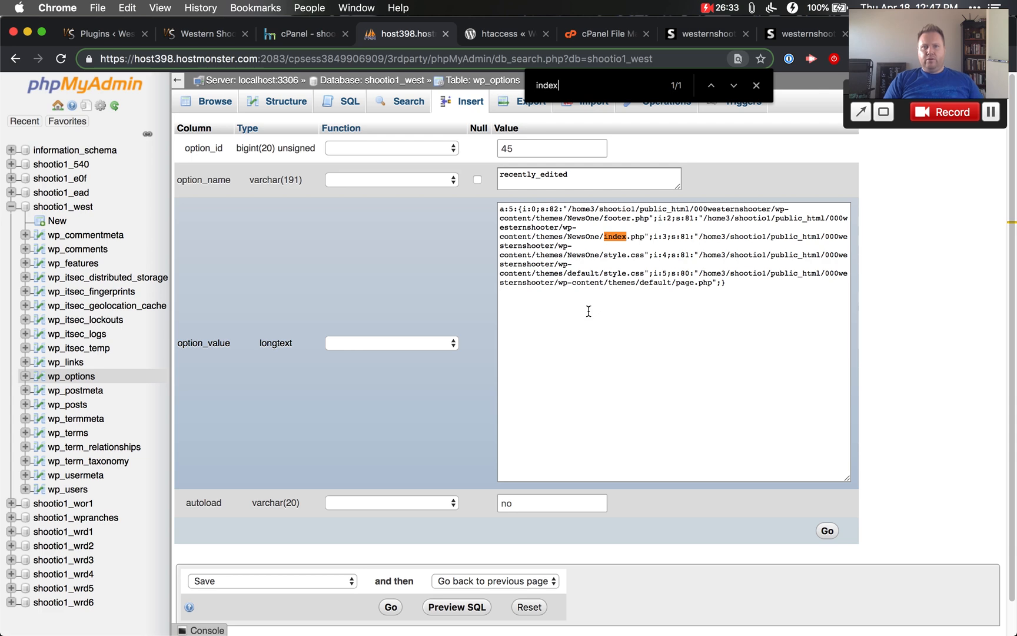
{"action": "left_click", "coordinate": [566, 235]}
{"action": "left_click", "coordinate": [603, 233]}
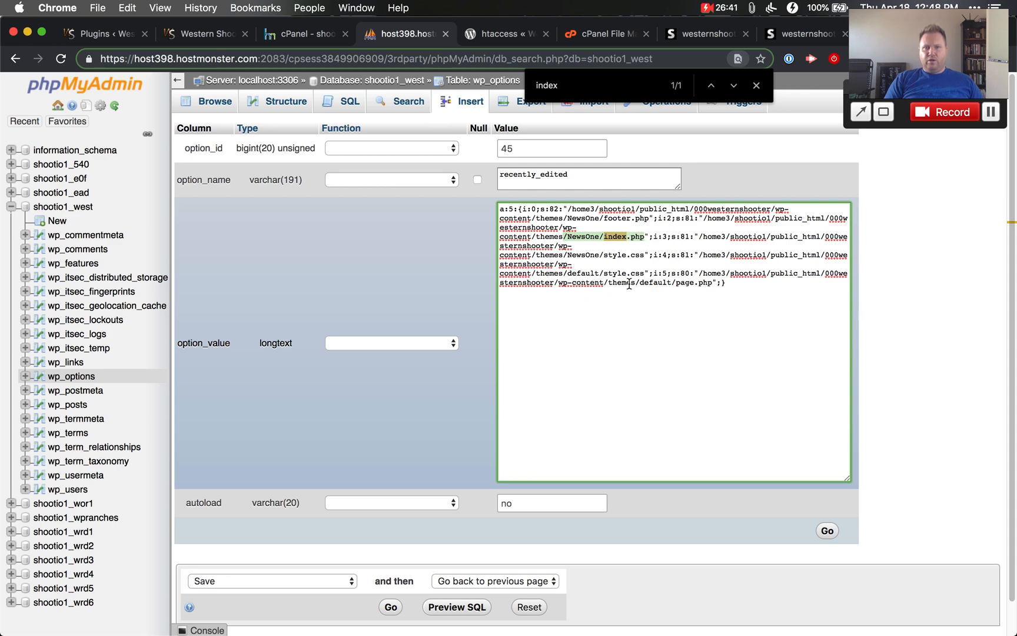
{"action": "left_click", "coordinate": [625, 256]}
{"action": "left_click_drag", "start_coordinate": [567, 237], "coordinate": [600, 236]}
{"action": "left_click", "coordinate": [637, 237]}
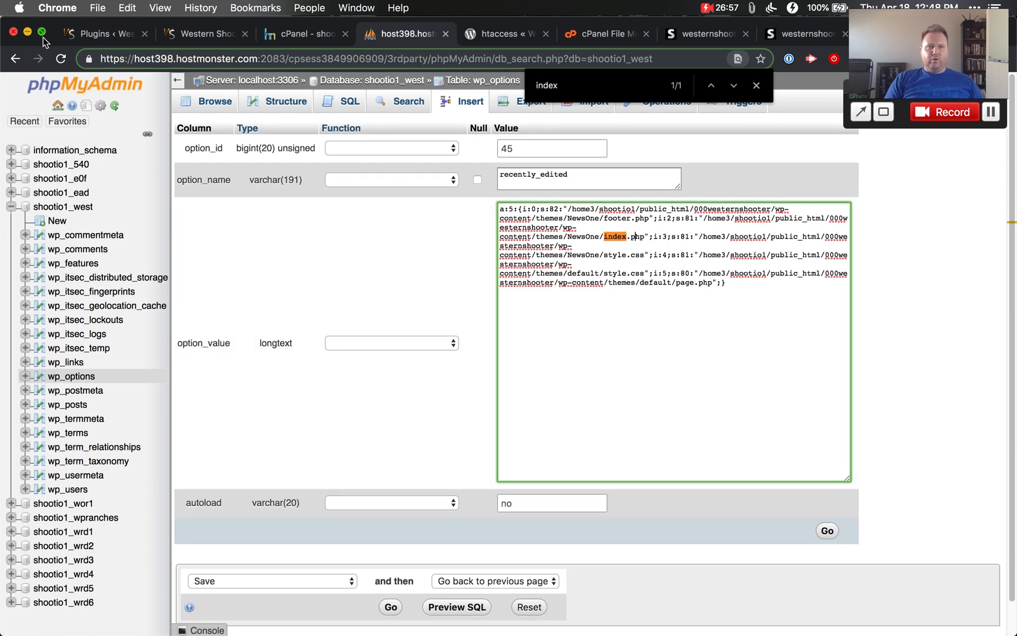
{"action": "left_click", "coordinate": [15, 59]}
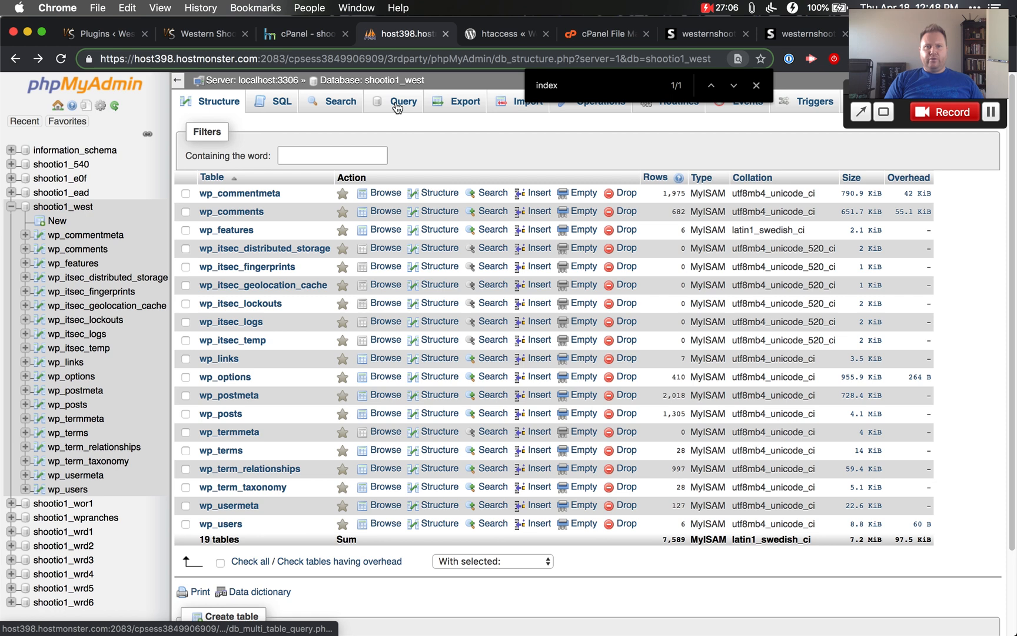
Step: Search all shootio1_west tables for 'inde' and browse the 15 wp_options matches
{"action": "left_click", "coordinate": [332, 108]}
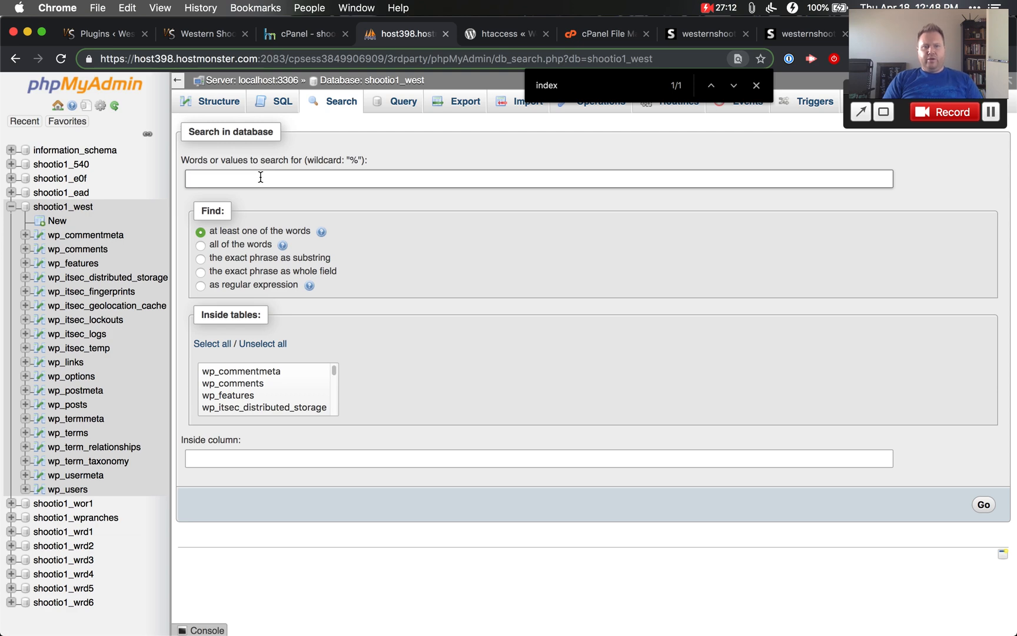
{"action": "type", "text": "index"}
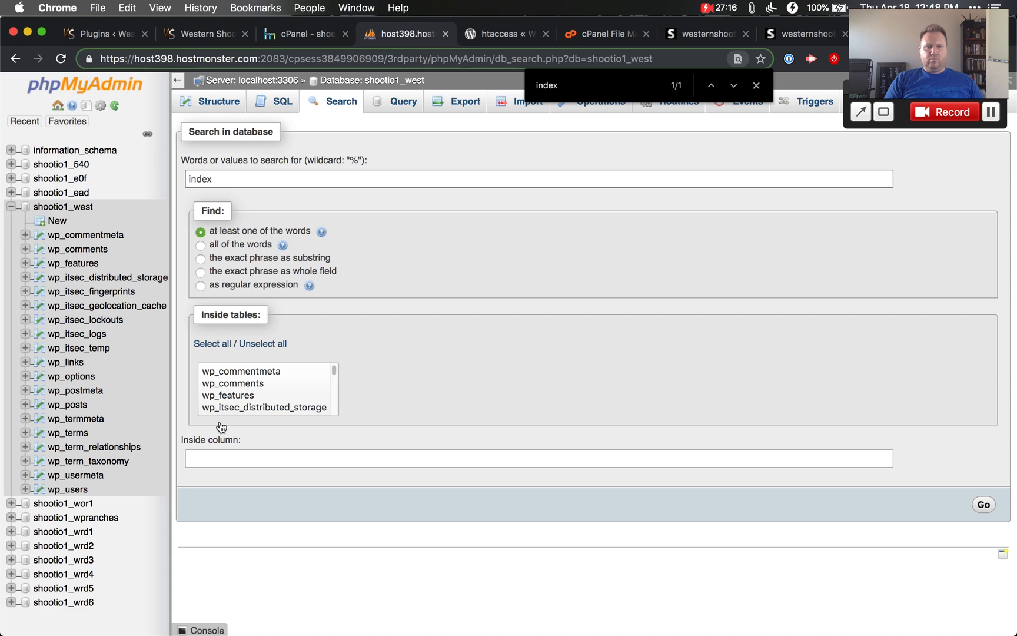
{"action": "left_click", "coordinate": [202, 345]}
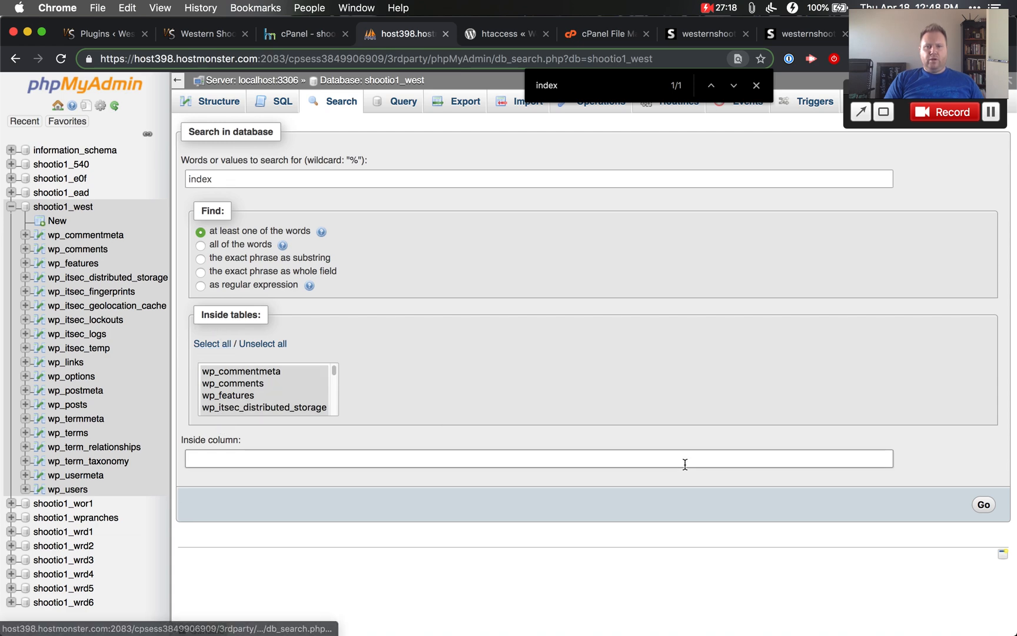
{"action": "left_click", "coordinate": [985, 505]}
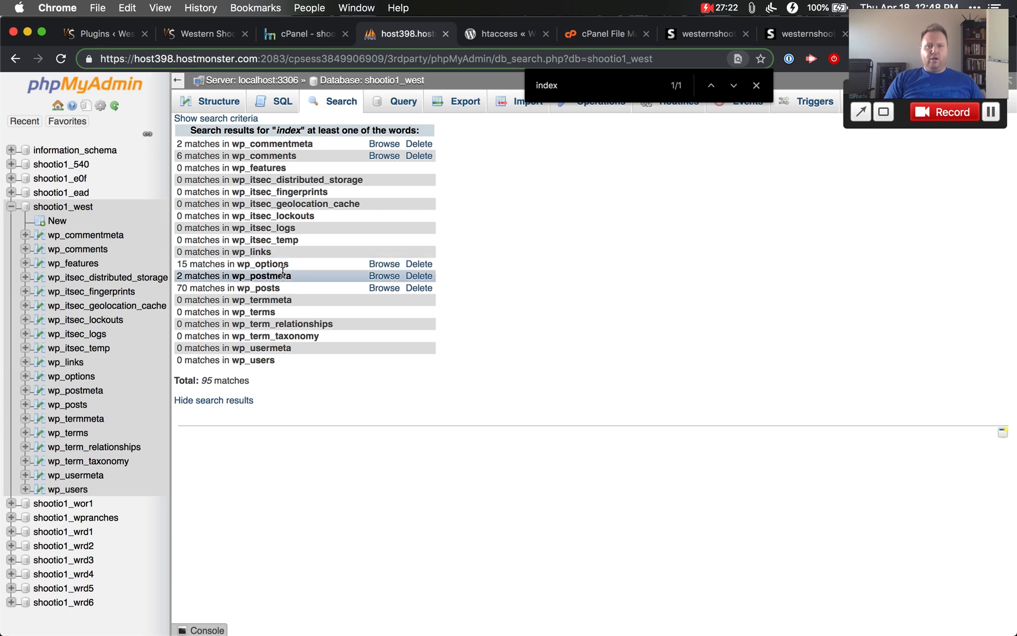
{"action": "left_click", "coordinate": [385, 264]}
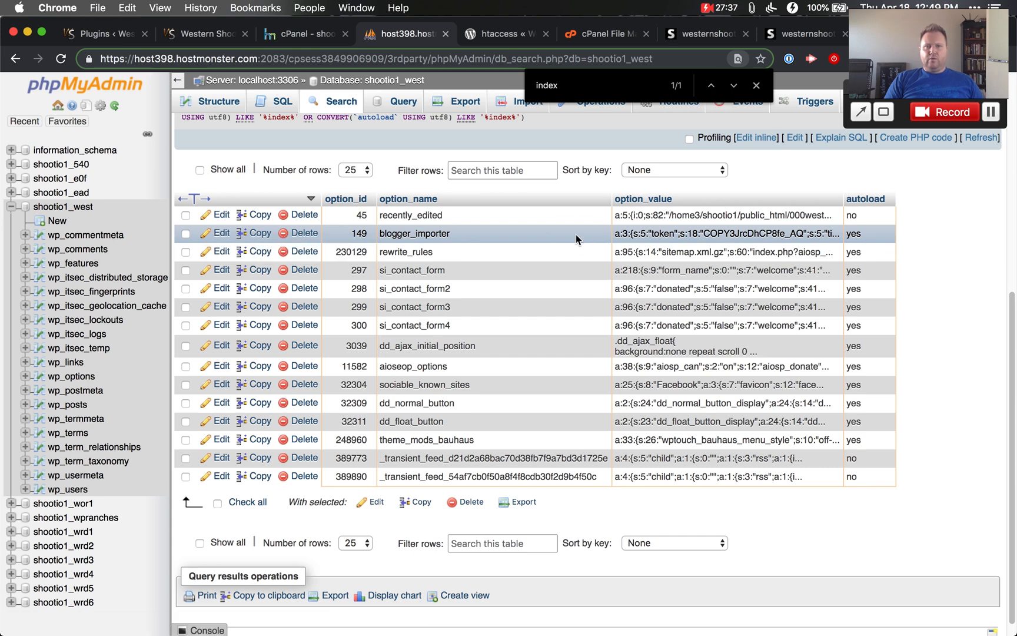
{"action": "double_click", "coordinate": [674, 234]}
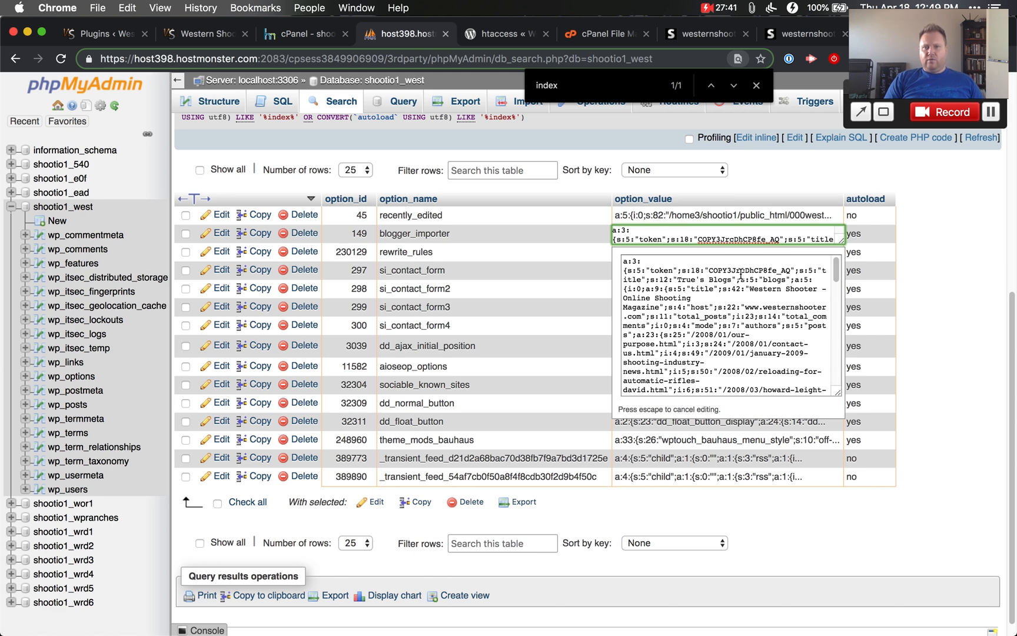
{"action": "left_click", "coordinate": [680, 262]}
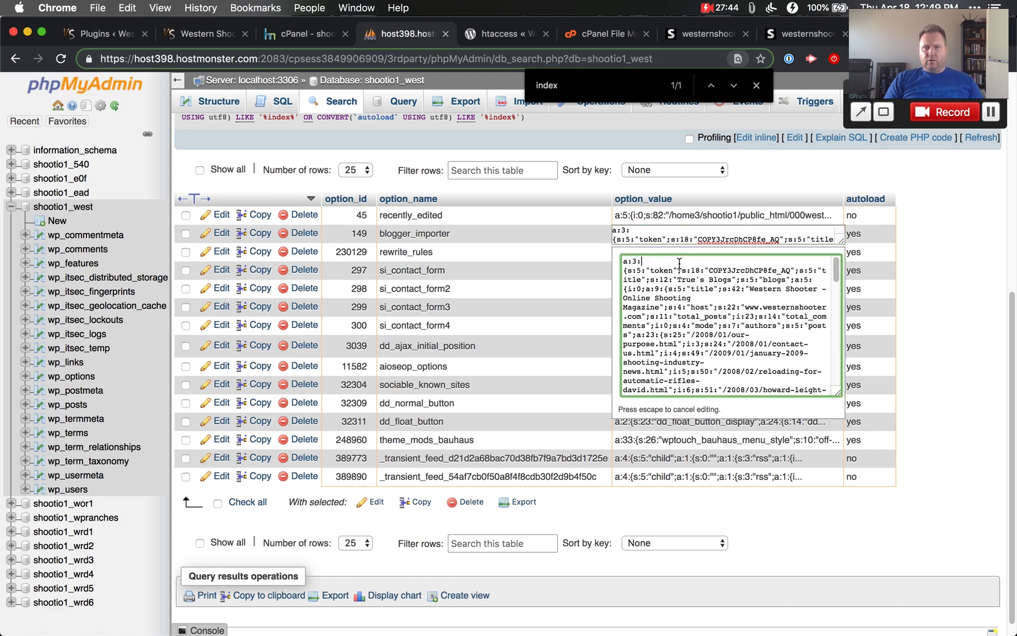
{"action": "key", "text": "super+f"}
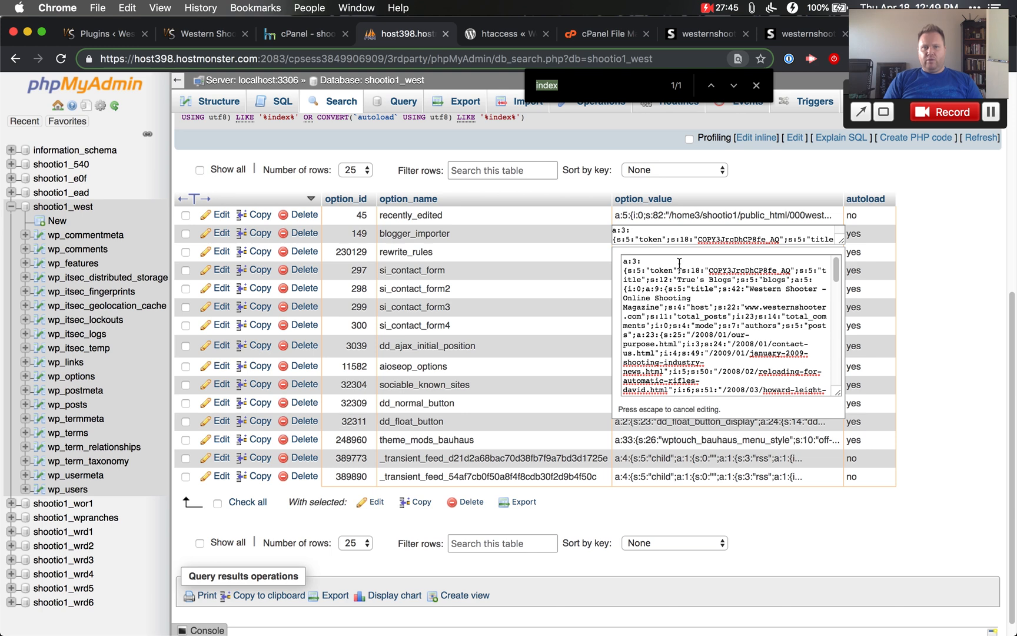
{"action": "key", "text": "Return"}
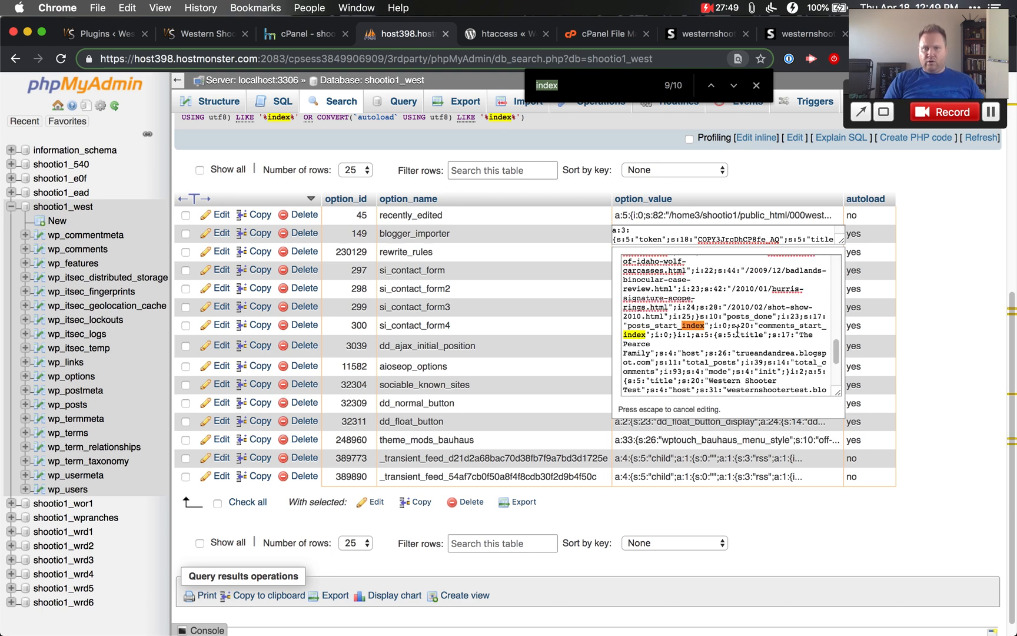
{"action": "scroll", "coordinate": [737, 332], "scroll_direction": "down", "scroll_amount": 5}
{"action": "scroll", "coordinate": [737, 332], "scroll_direction": "up", "scroll_amount": 8}
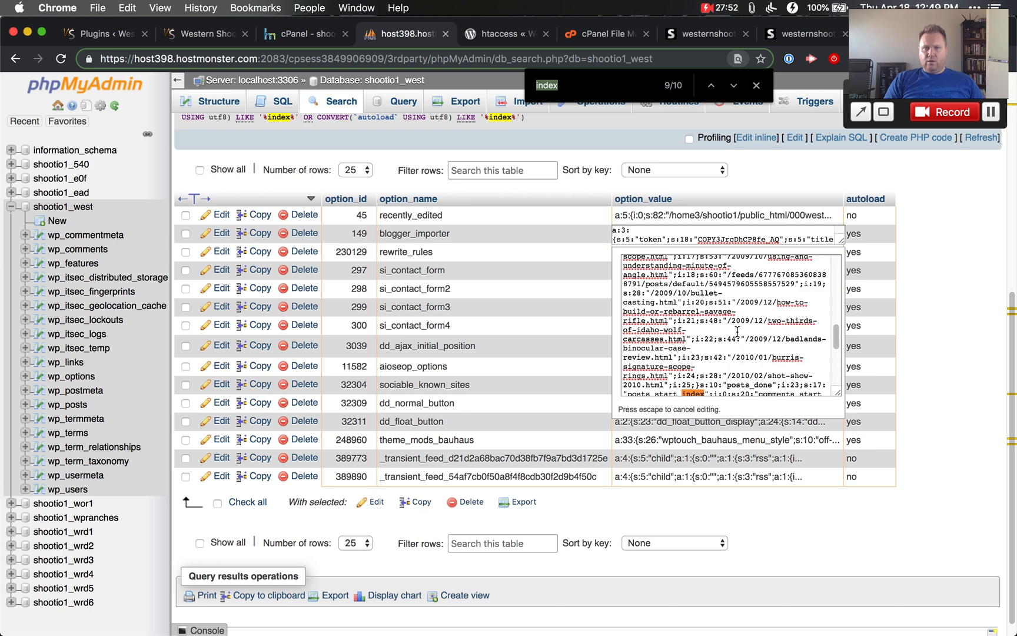
{"action": "scroll", "coordinate": [736, 332], "scroll_direction": "up", "scroll_amount": 10}
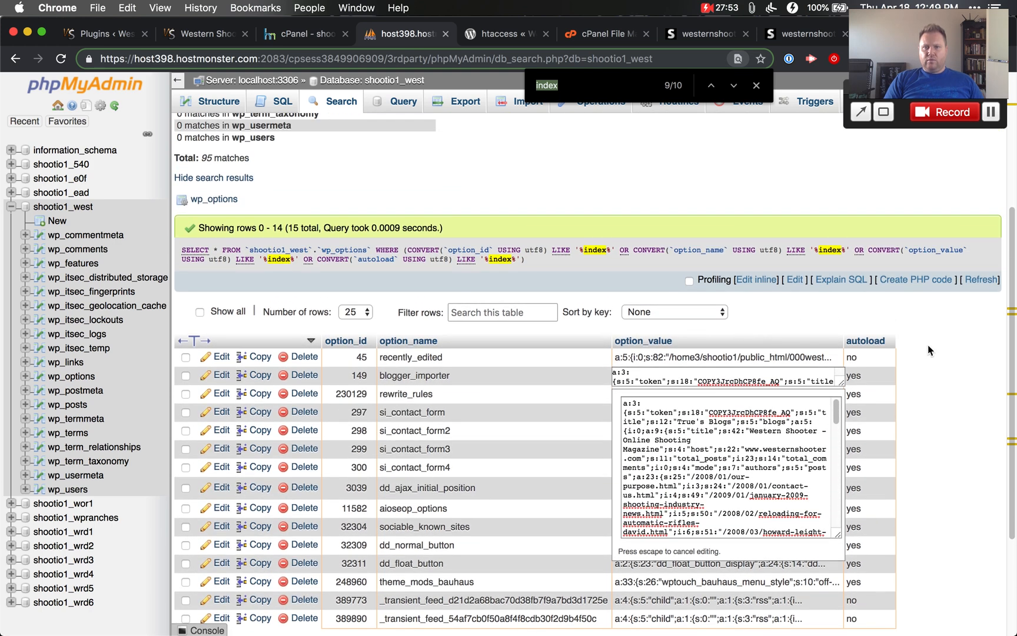
{"action": "left_click", "coordinate": [928, 346]}
{"action": "left_click", "coordinate": [718, 395]}
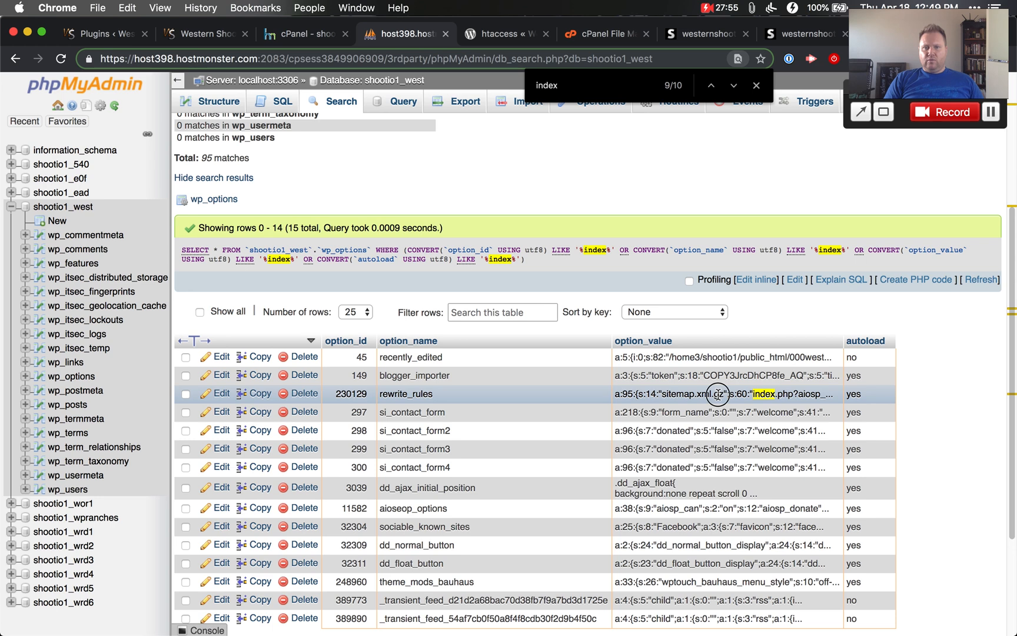
{"action": "double_click", "coordinate": [718, 395]}
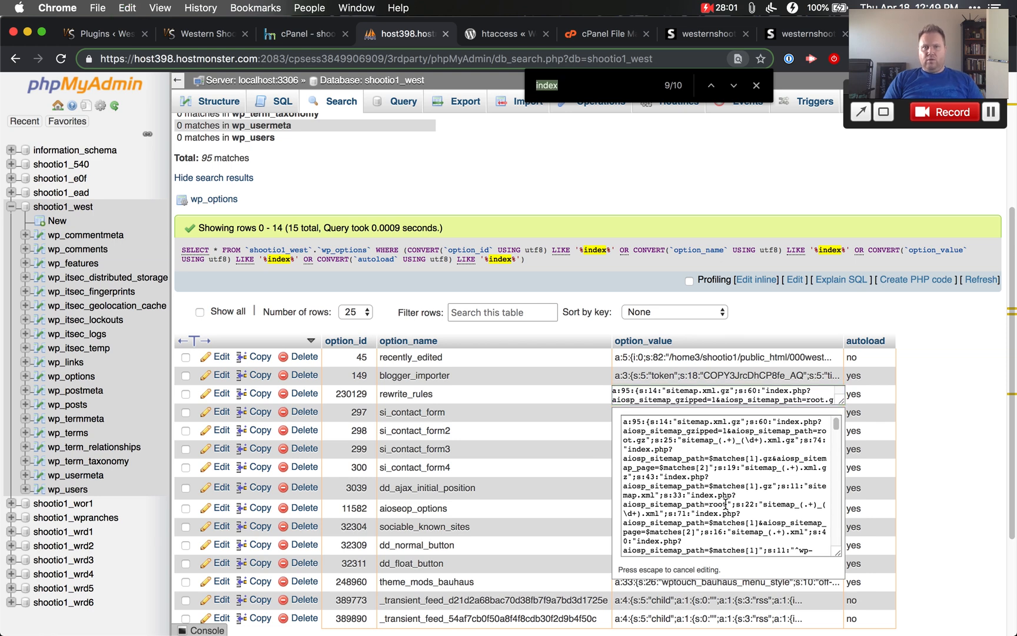
{"action": "key", "text": "super+f"}
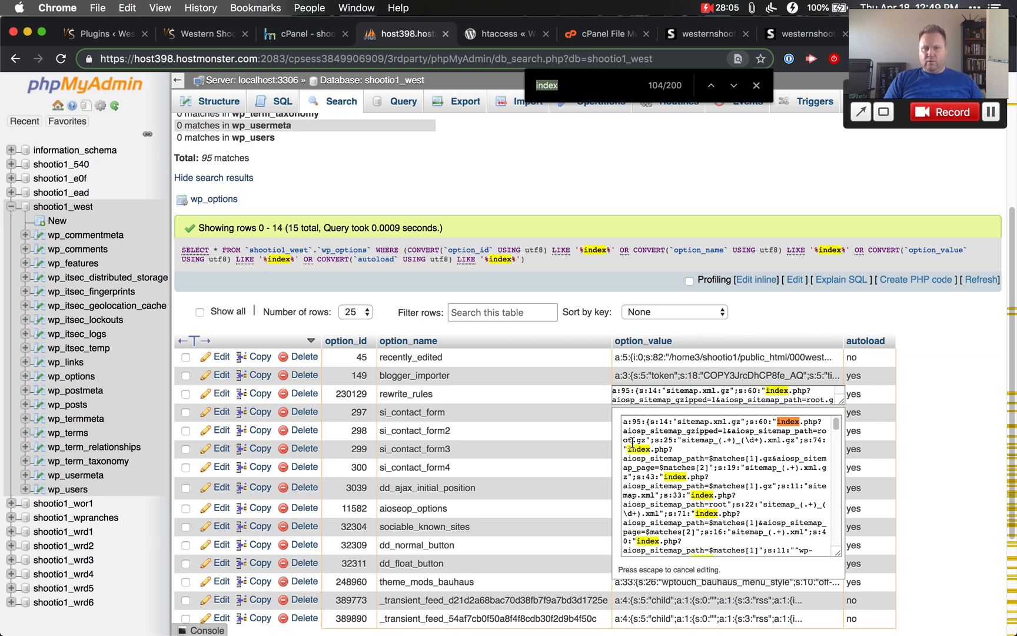
{"action": "scroll", "coordinate": [728, 478], "scroll_direction": "down", "scroll_amount": 2}
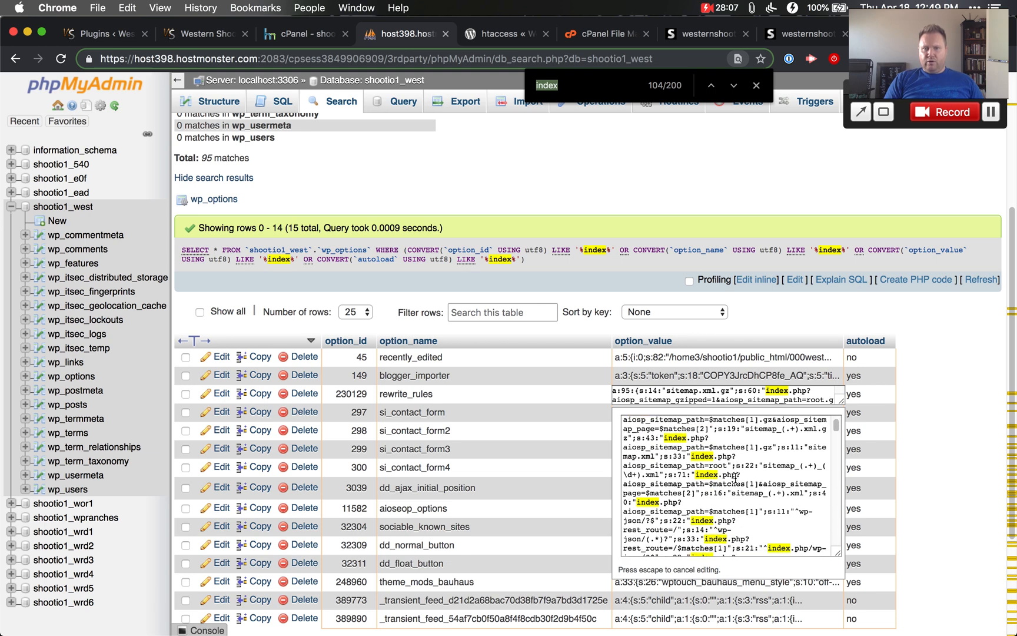
{"action": "scroll", "coordinate": [677, 441], "scroll_direction": "up", "scroll_amount": 1}
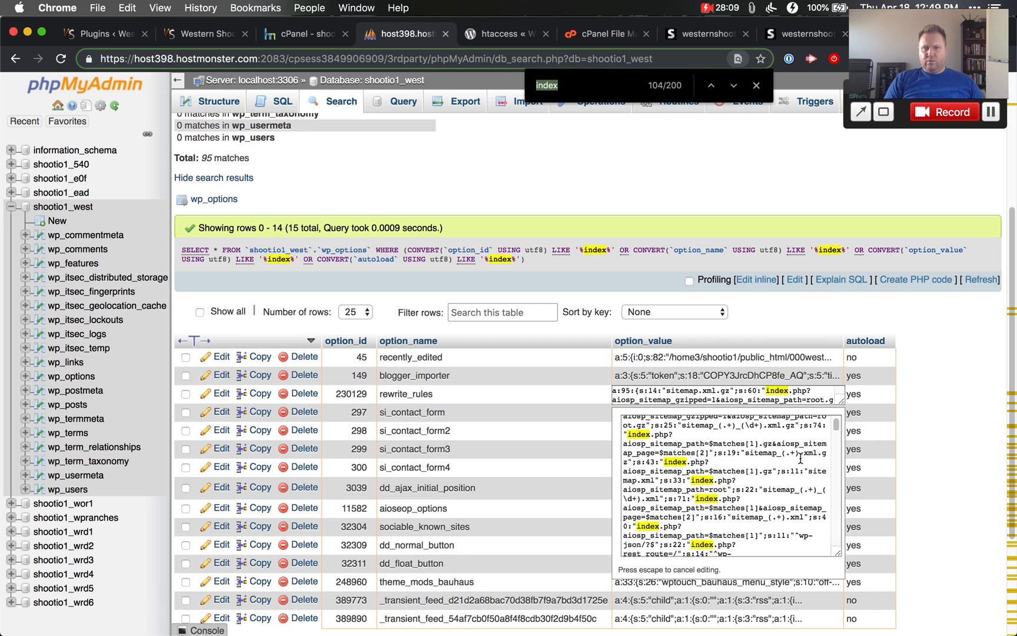
{"action": "scroll", "coordinate": [692, 503], "scroll_direction": "down", "scroll_amount": 5}
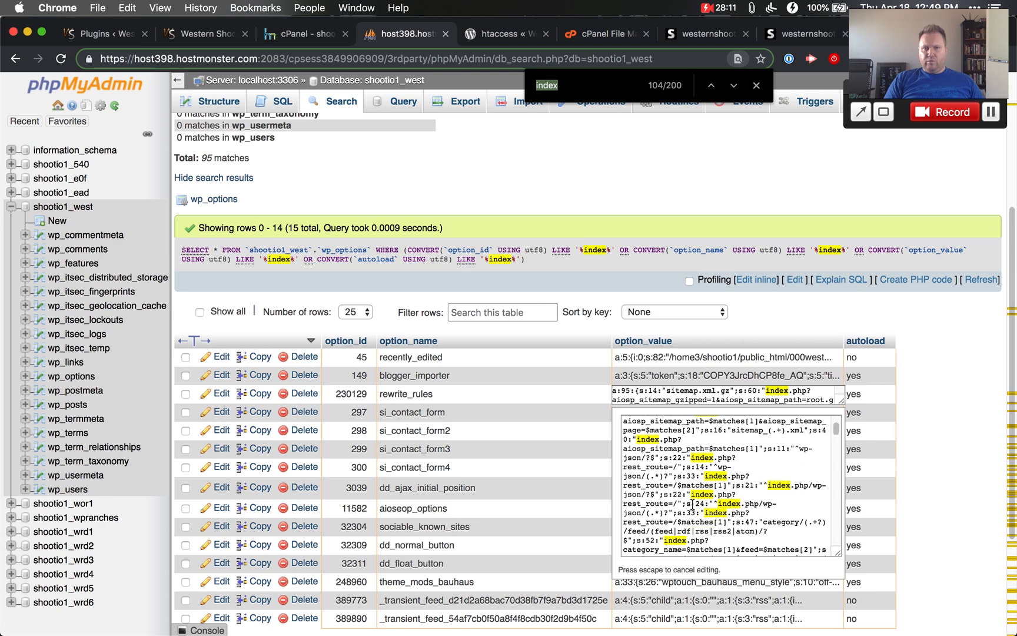
{"action": "scroll", "coordinate": [692, 504], "scroll_direction": "down", "scroll_amount": 5}
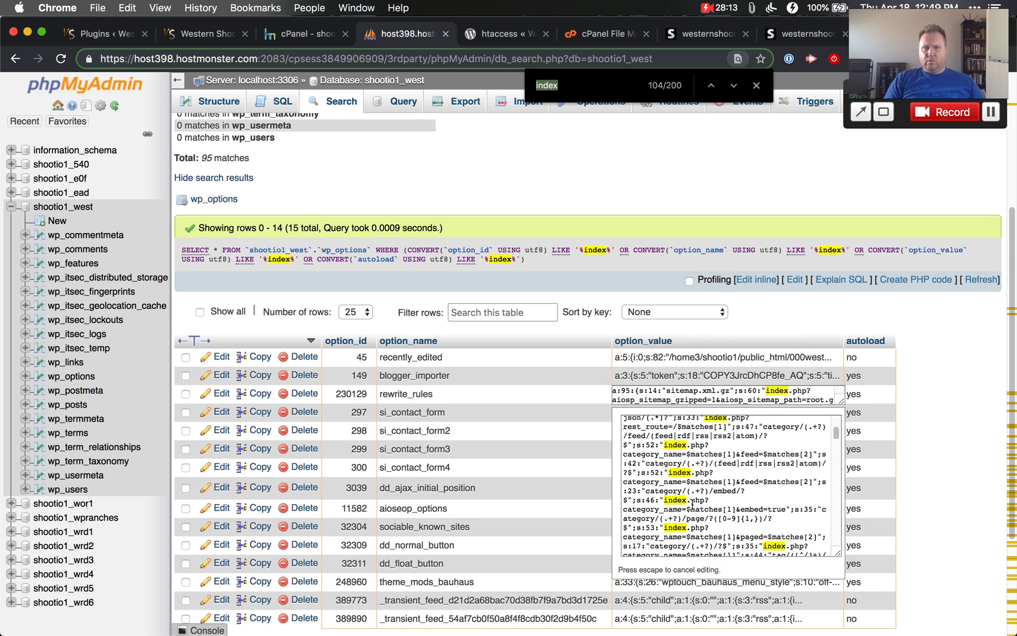
{"action": "scroll", "coordinate": [692, 503], "scroll_direction": "down", "scroll_amount": 10}
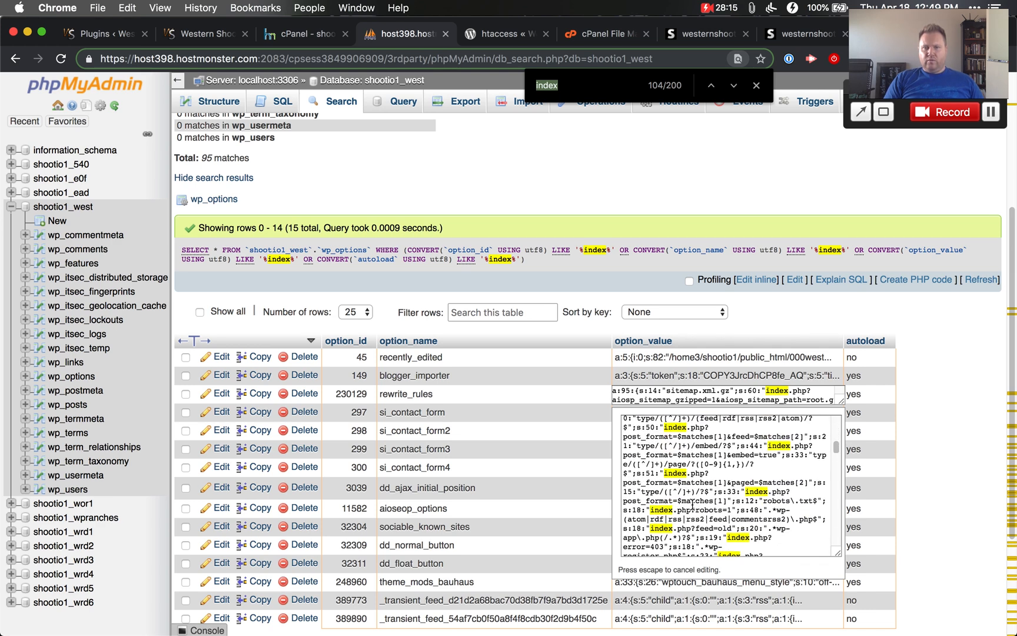
{"action": "scroll", "coordinate": [692, 504], "scroll_direction": "down", "scroll_amount": 10}
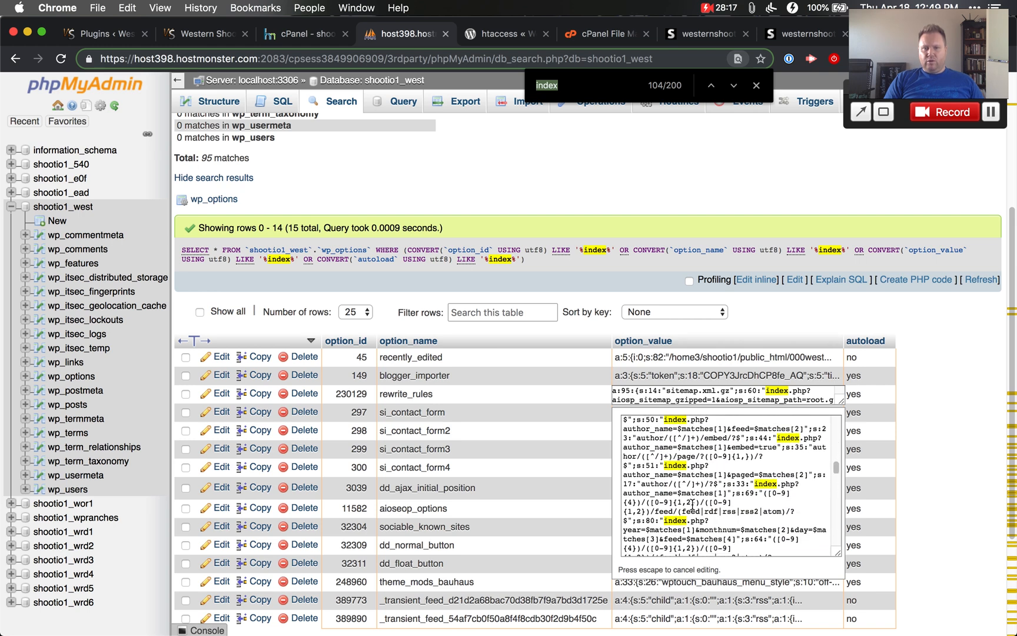
{"action": "scroll", "coordinate": [693, 504], "scroll_direction": "down", "scroll_amount": 6}
{"action": "left_click", "coordinate": [926, 425]}
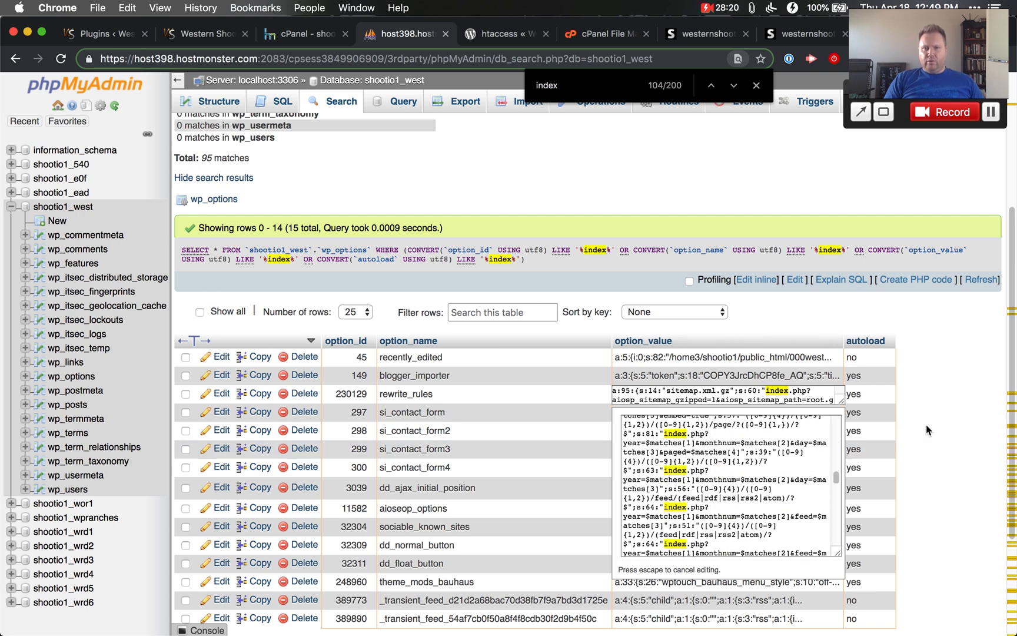
{"action": "scroll", "coordinate": [918, 439], "scroll_direction": "down", "scroll_amount": 4}
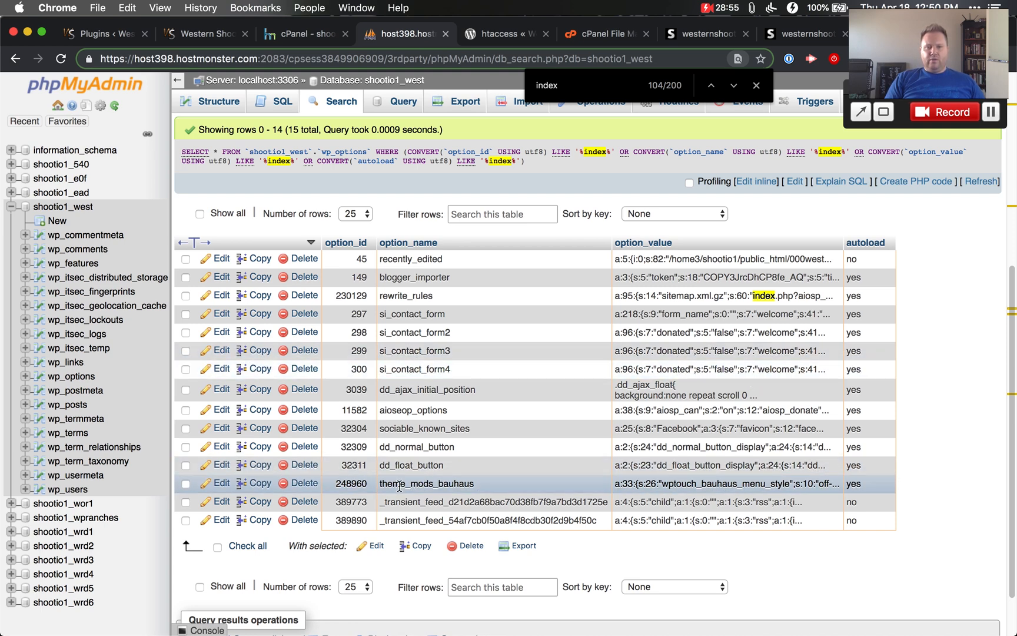
Step: Delete wp_options rows 297–300, 32304 and 248960, including the si_contact_form and theme_mods_bauhaus entries
{"action": "left_click", "coordinate": [185, 484]}
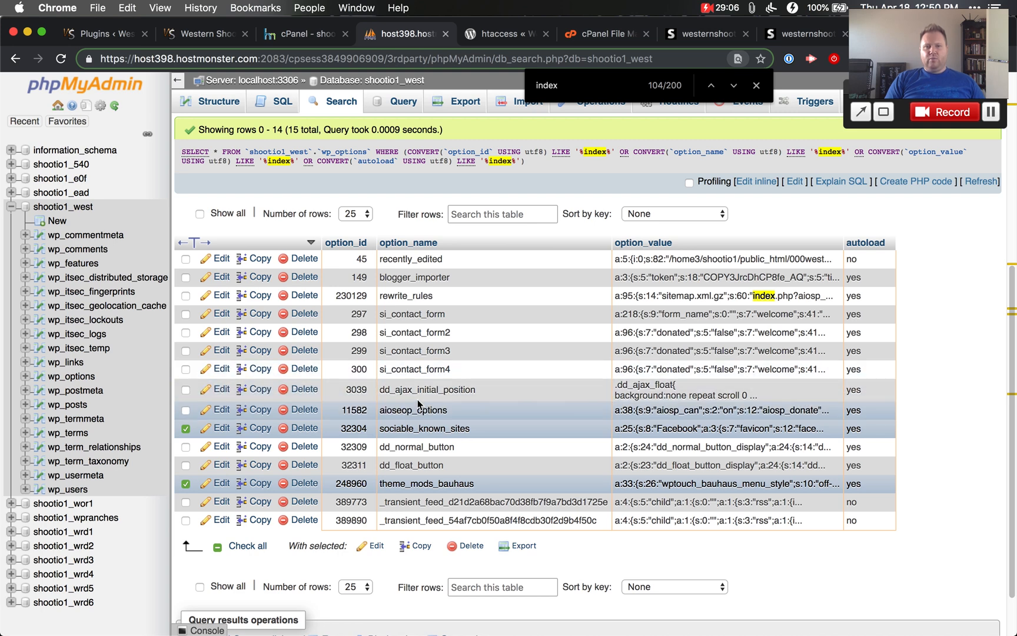
{"action": "left_click", "coordinate": [185, 351]}
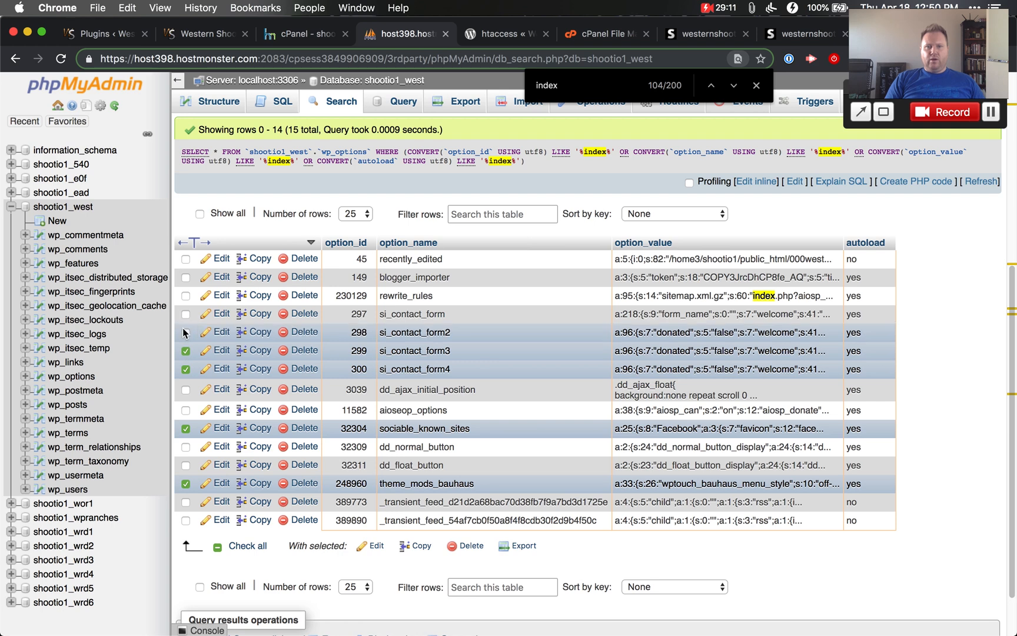
{"action": "left_click", "coordinate": [185, 331]}
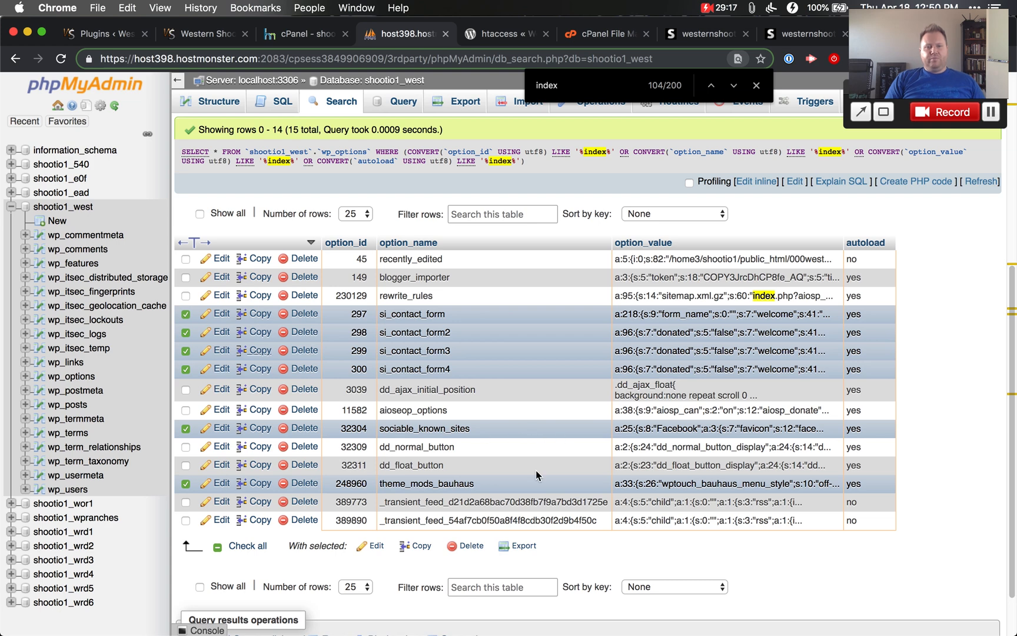
{"action": "left_click", "coordinate": [473, 546]}
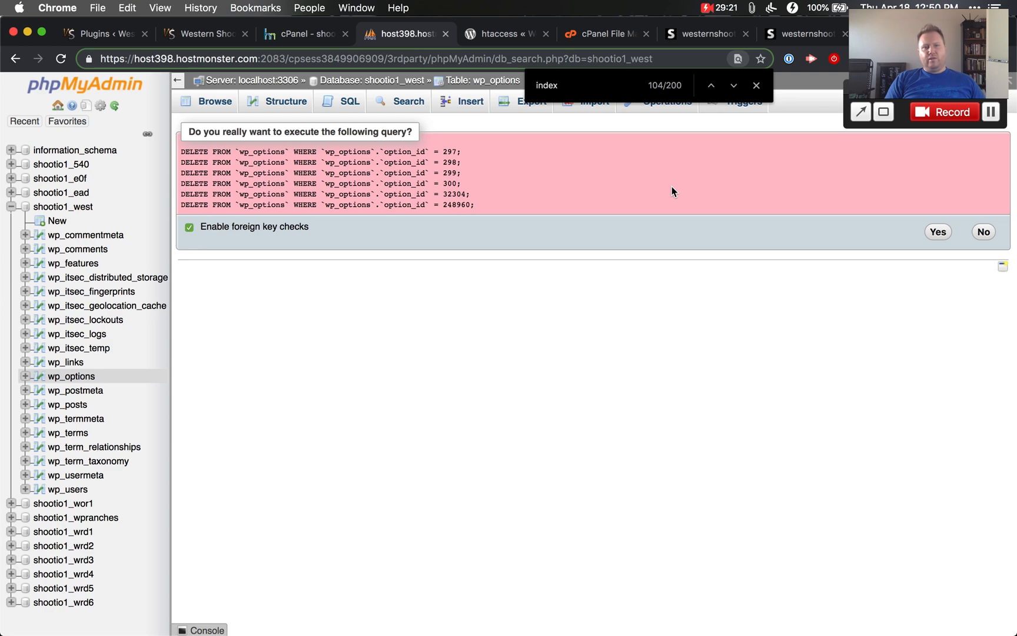
{"action": "left_click", "coordinate": [937, 232]}
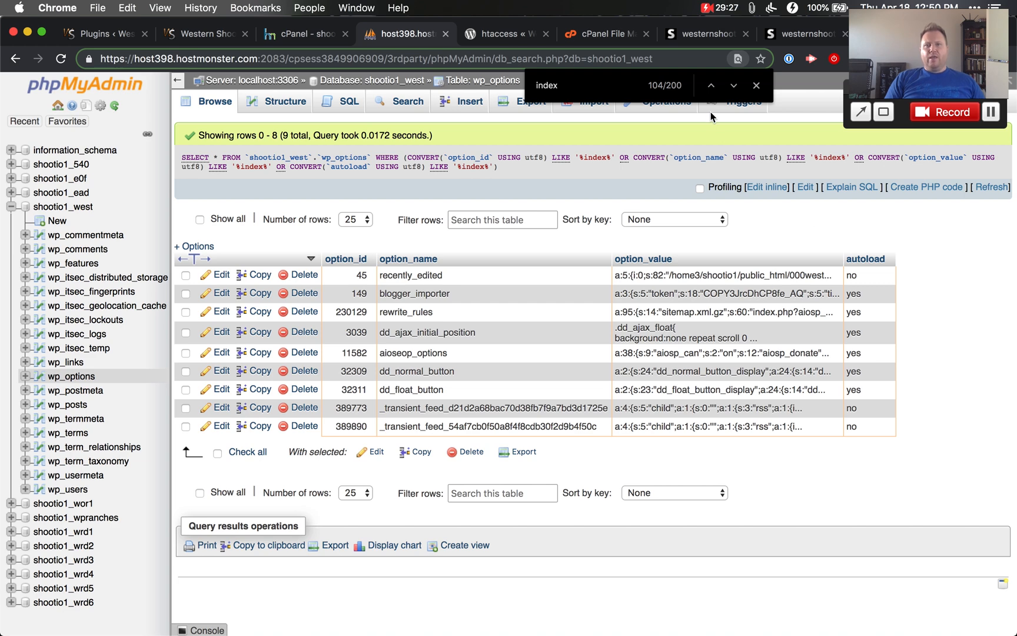
{"action": "left_click", "coordinate": [697, 36]}
Step: Copy the 'swertikolo' domain from the Sucuri redirect script and return to phpMyAdmin's search
{"action": "scroll", "coordinate": [488, 372], "scroll_direction": "down", "scroll_amount": 6}
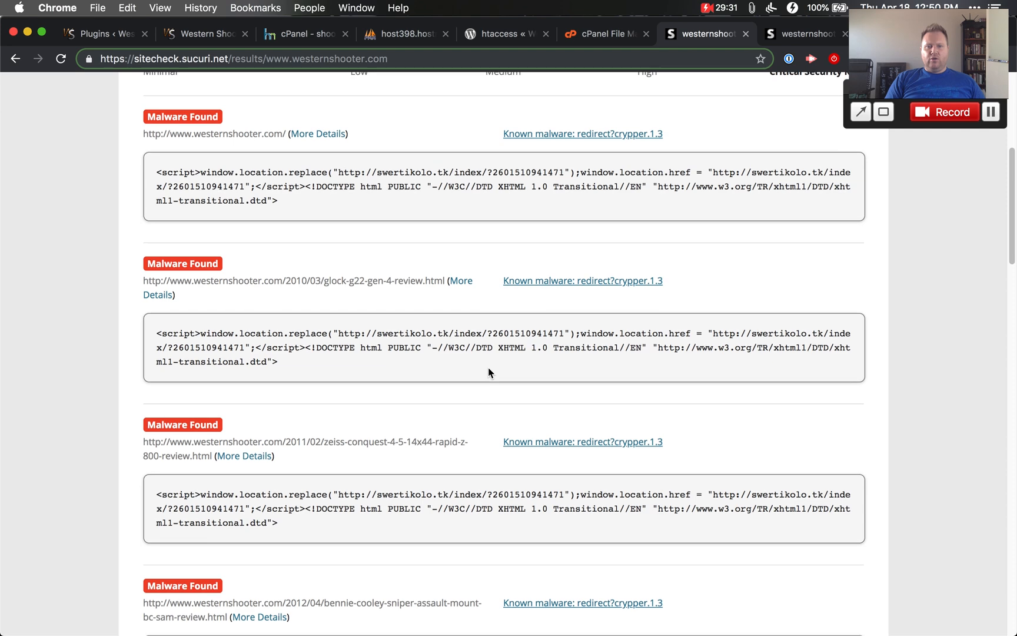
{"action": "left_click_drag", "start_coordinate": [375, 145], "coordinate": [433, 146]}
{"action": "key", "text": "super+c"}
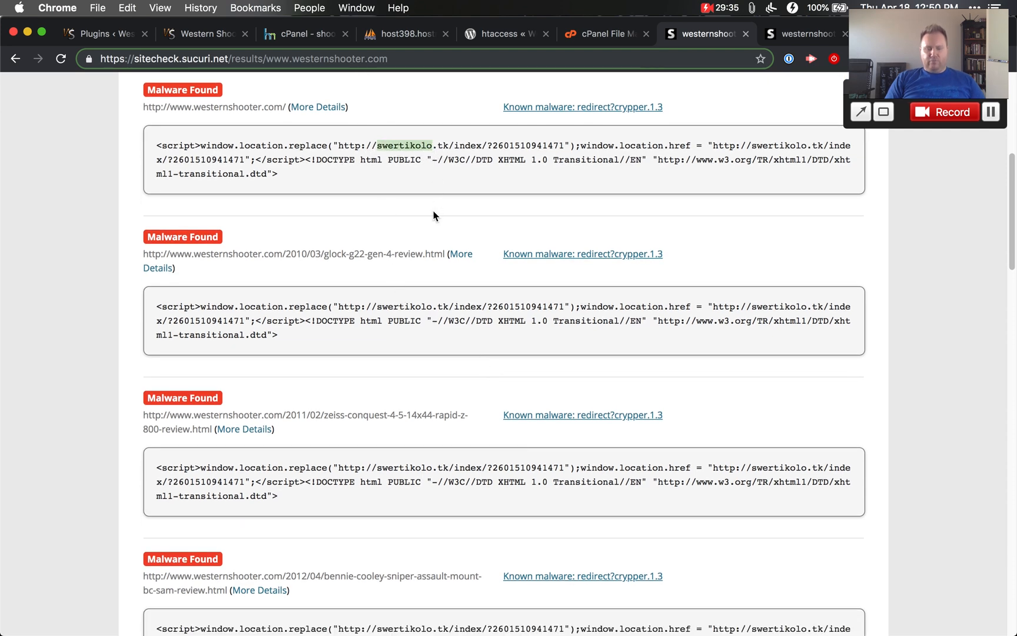
{"action": "key", "text": "super+f"}
{"action": "left_click", "coordinate": [390, 35]}
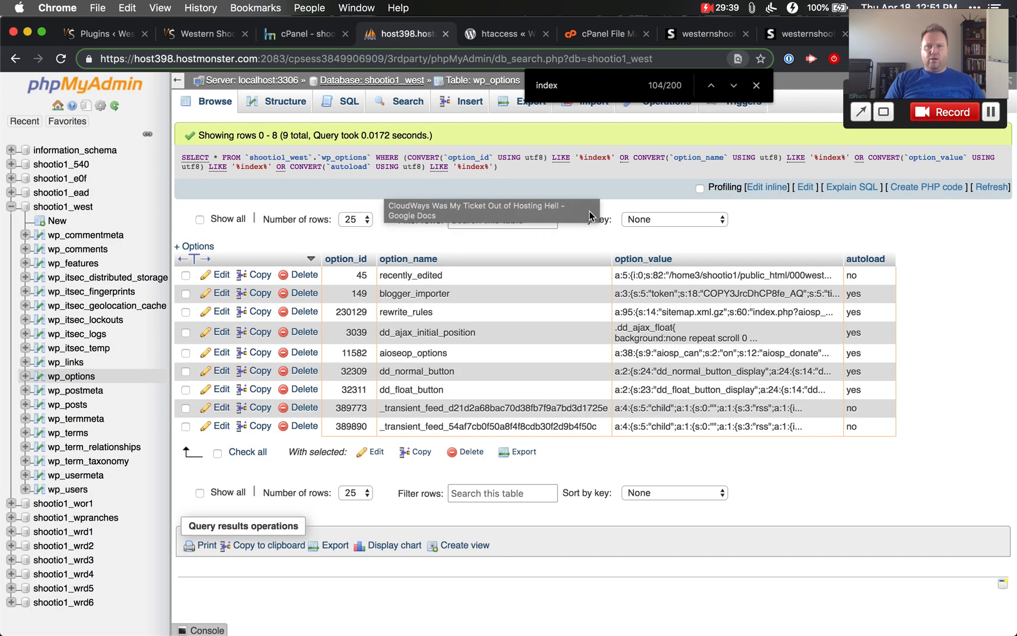
{"action": "key", "text": "Escape"}
{"action": "left_click", "coordinate": [406, 103]}
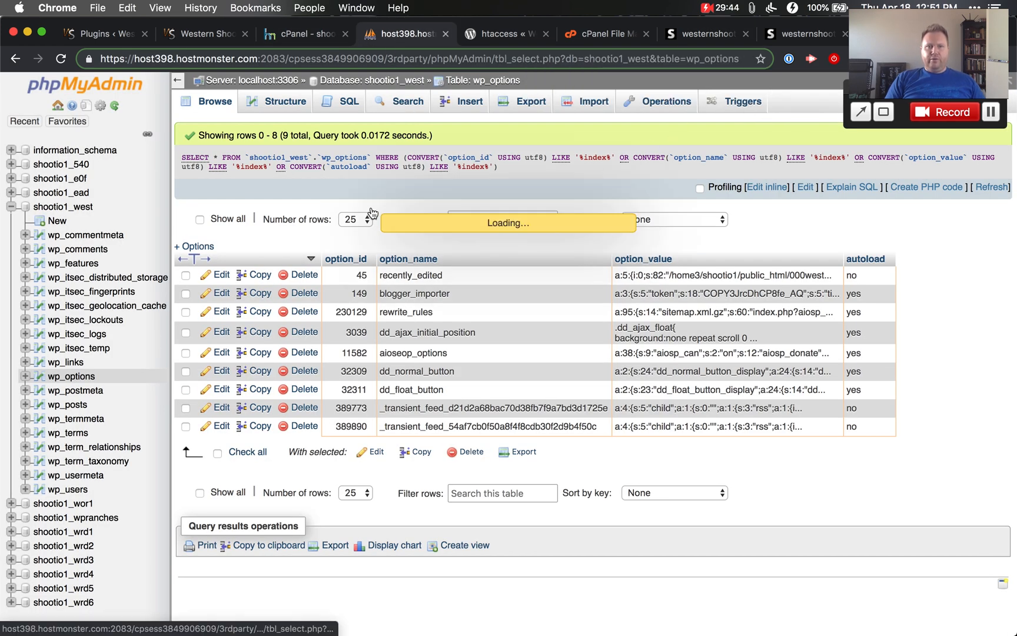
Step: Search every shootio1_west table for the pasted 'swertikolo', finding 0 matches, then return to Sucuri
{"action": "left_click", "coordinate": [77, 206]}
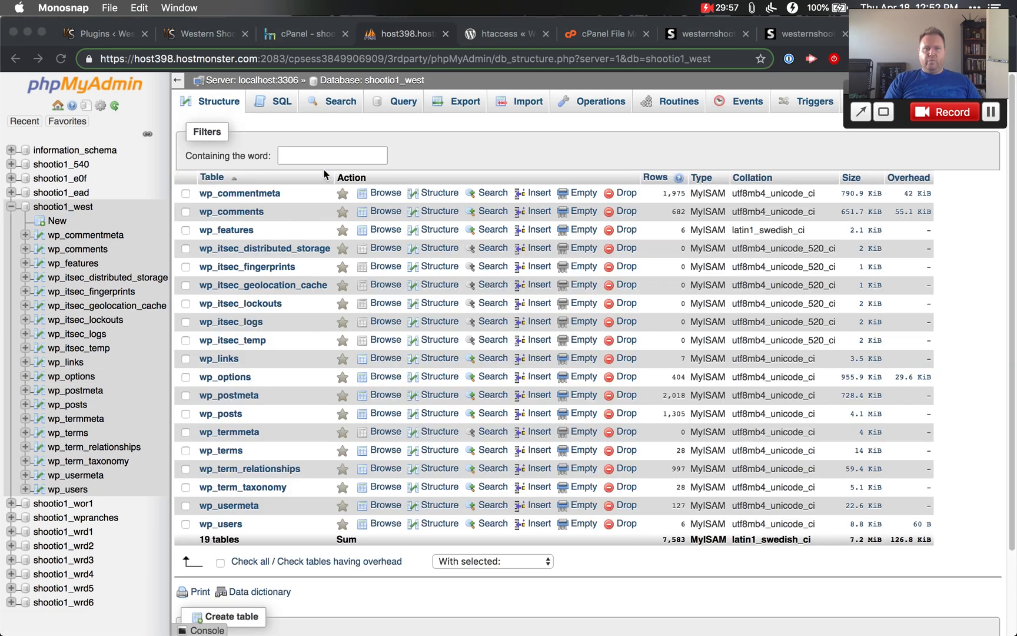
{"action": "left_click", "coordinate": [323, 157]}
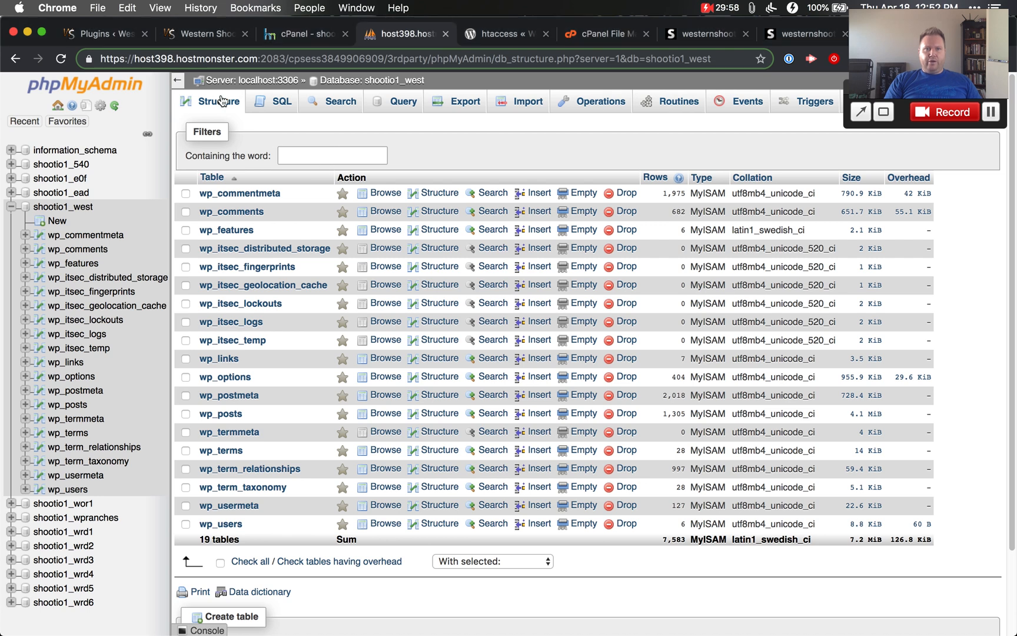
{"action": "left_click", "coordinate": [333, 103]}
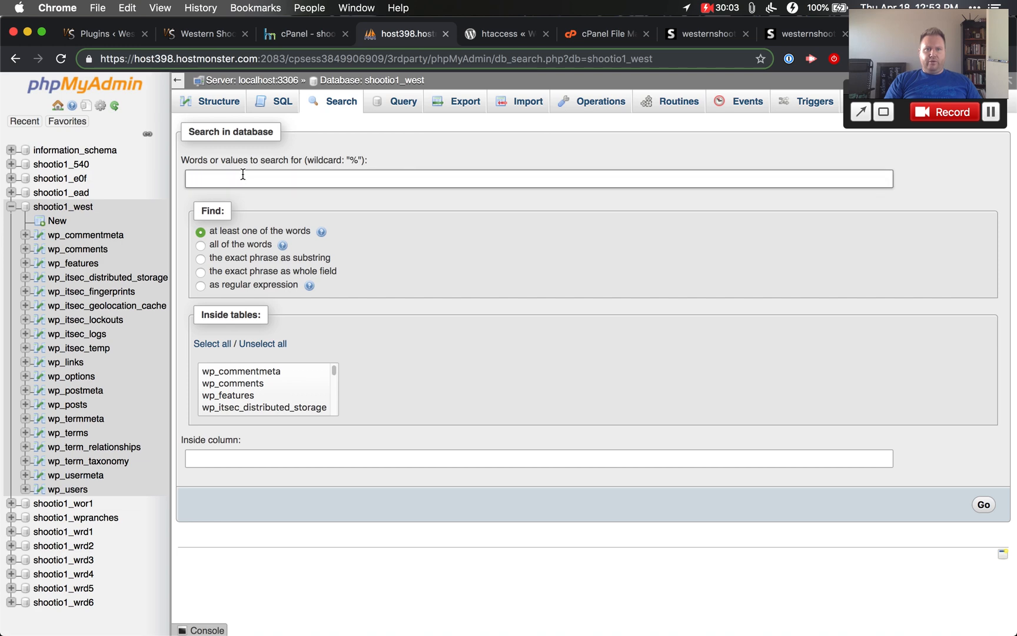
{"action": "left_click", "coordinate": [243, 178]}
{"action": "key", "text": "super+v"}
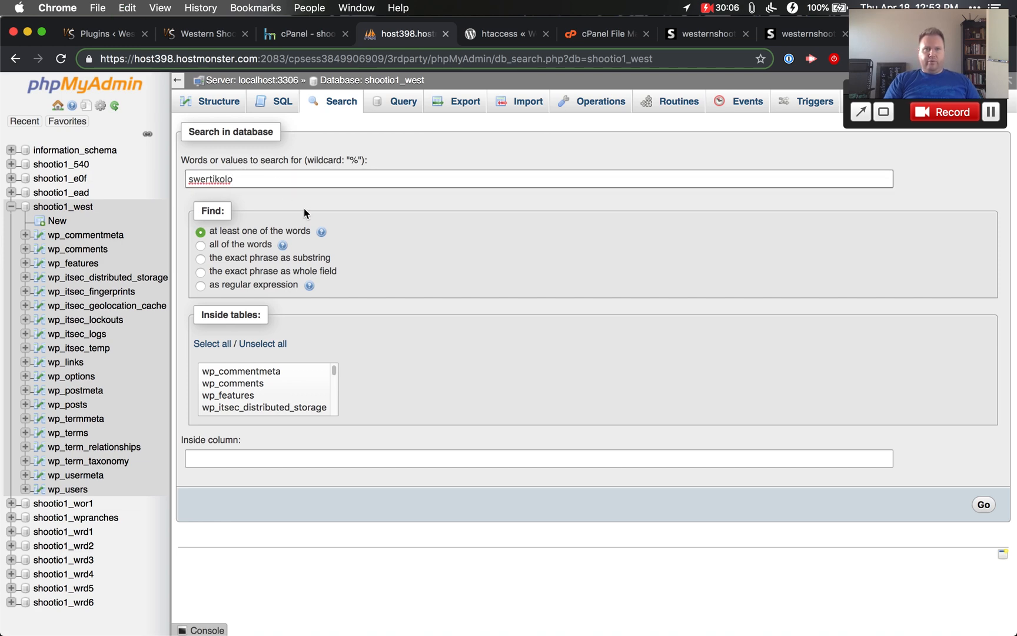
{"action": "left_click", "coordinate": [208, 346]}
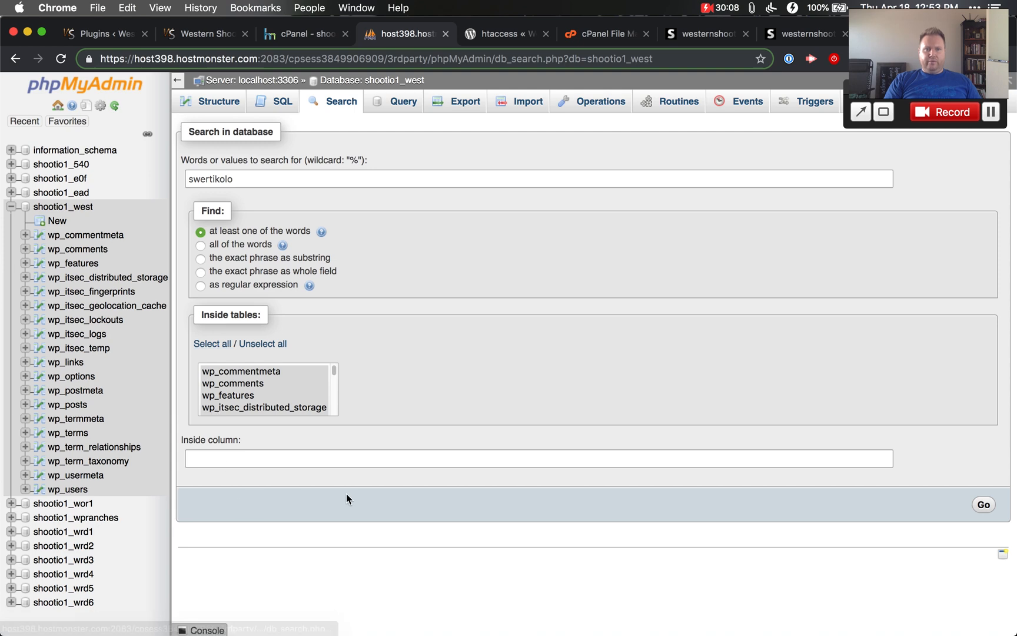
{"action": "left_click", "coordinate": [982, 505]}
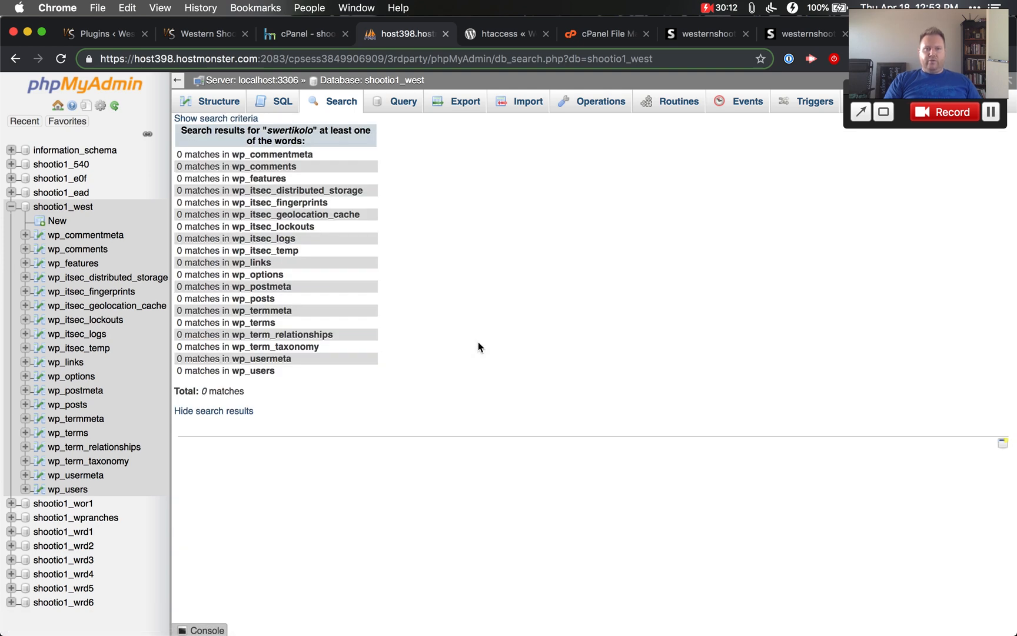
{"action": "left_click", "coordinate": [705, 35]}
Step: Review the Sucuri popuplink rogueads finding, selecting the popup name in the script, then switch to cPanel
{"action": "scroll", "coordinate": [459, 459], "scroll_direction": "down", "scroll_amount": 5}
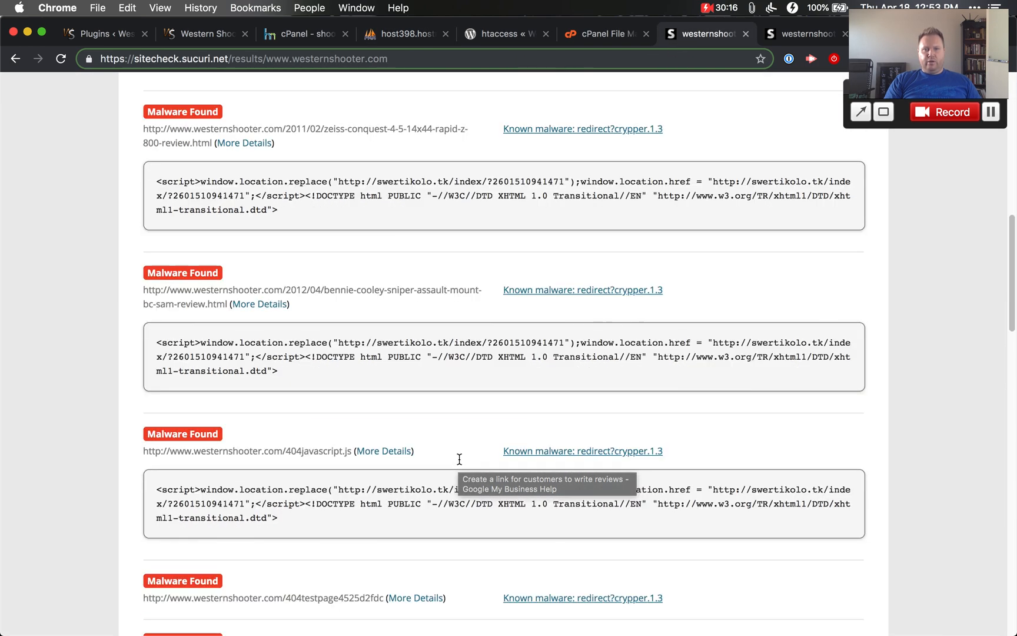
{"action": "scroll", "coordinate": [459, 458], "scroll_direction": "down", "scroll_amount": 2}
{"action": "scroll", "coordinate": [479, 422], "scroll_direction": "down", "scroll_amount": 3}
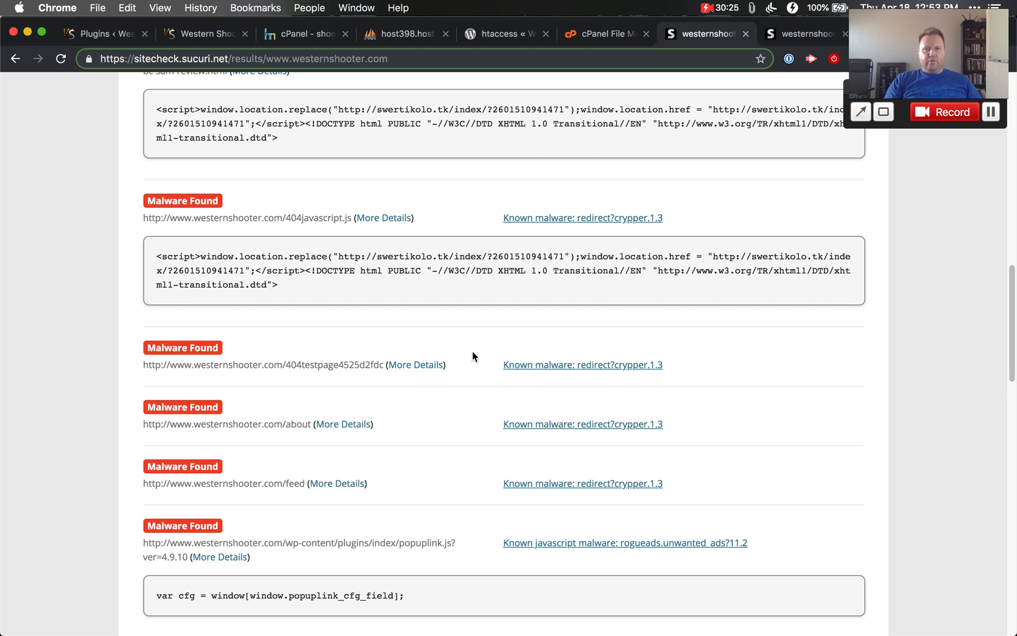
{"action": "scroll", "coordinate": [472, 350], "scroll_direction": "down", "scroll_amount": 5}
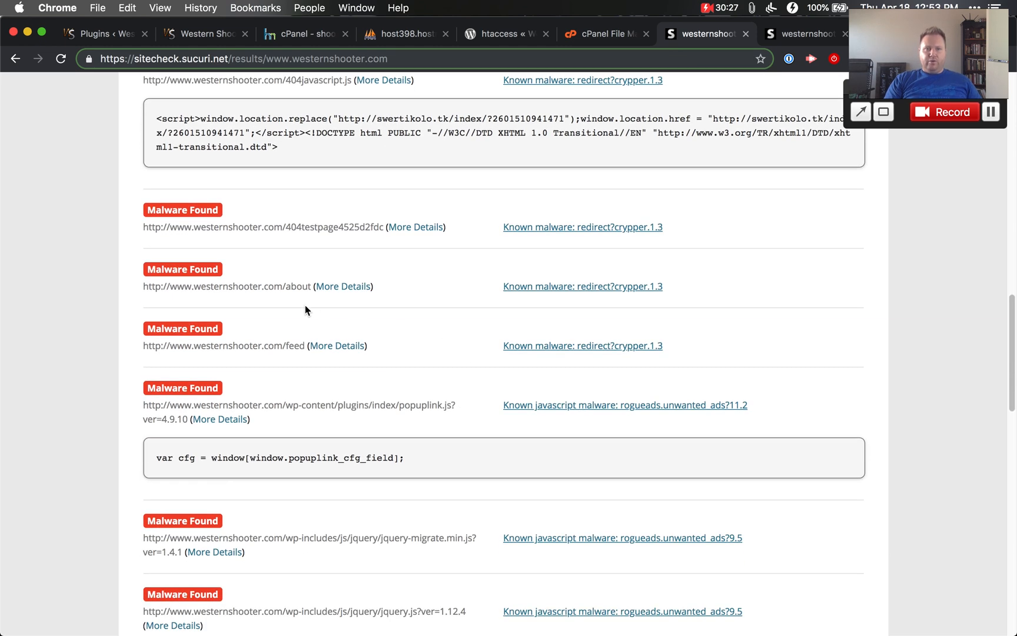
{"action": "scroll", "coordinate": [443, 343], "scroll_direction": "down", "scroll_amount": 6}
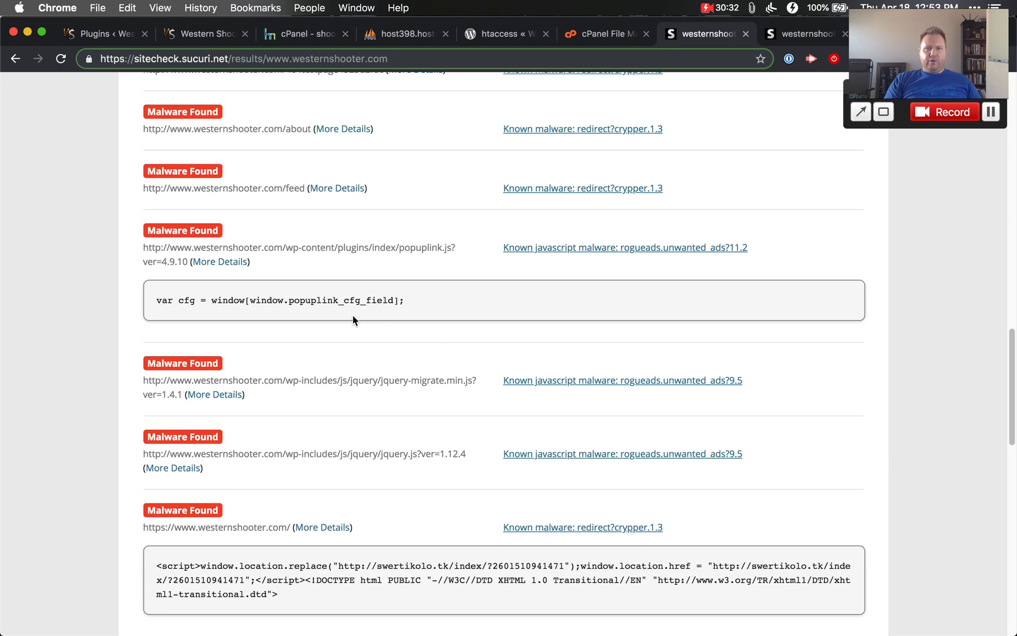
{"action": "left_click_drag", "start_coordinate": [292, 300], "coordinate": [315, 301]}
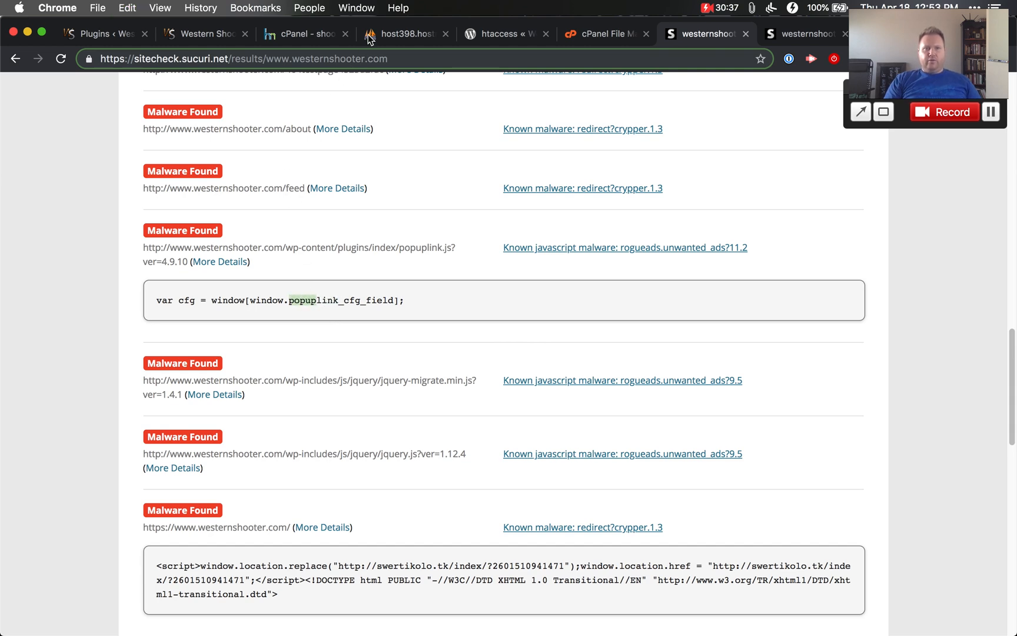
{"action": "left_click", "coordinate": [306, 34]}
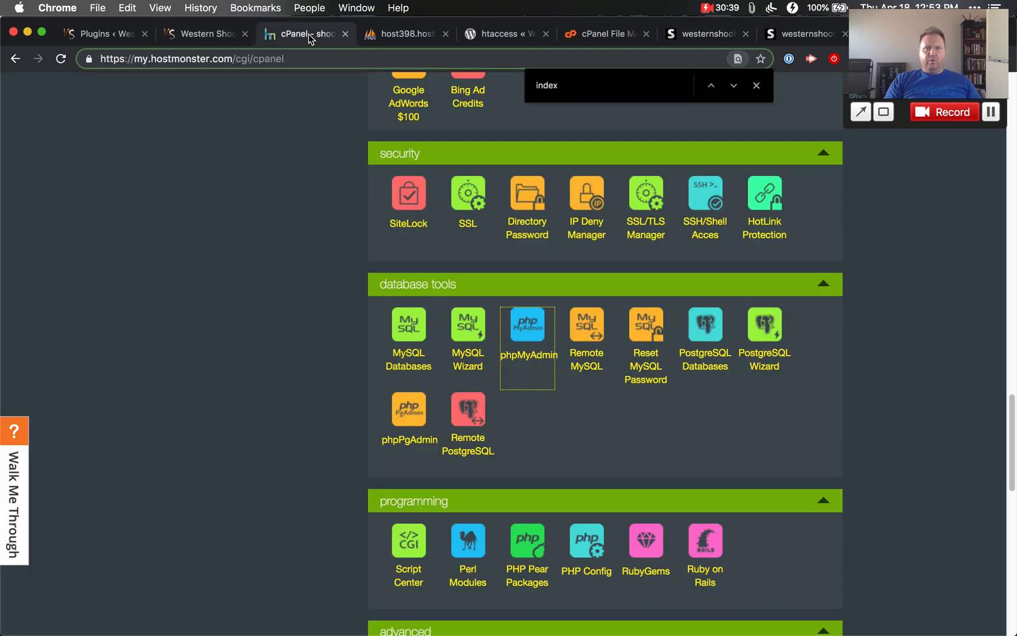
Step: Search every shootio1_west table for '%popup%'
{"action": "left_click", "coordinate": [400, 34]}
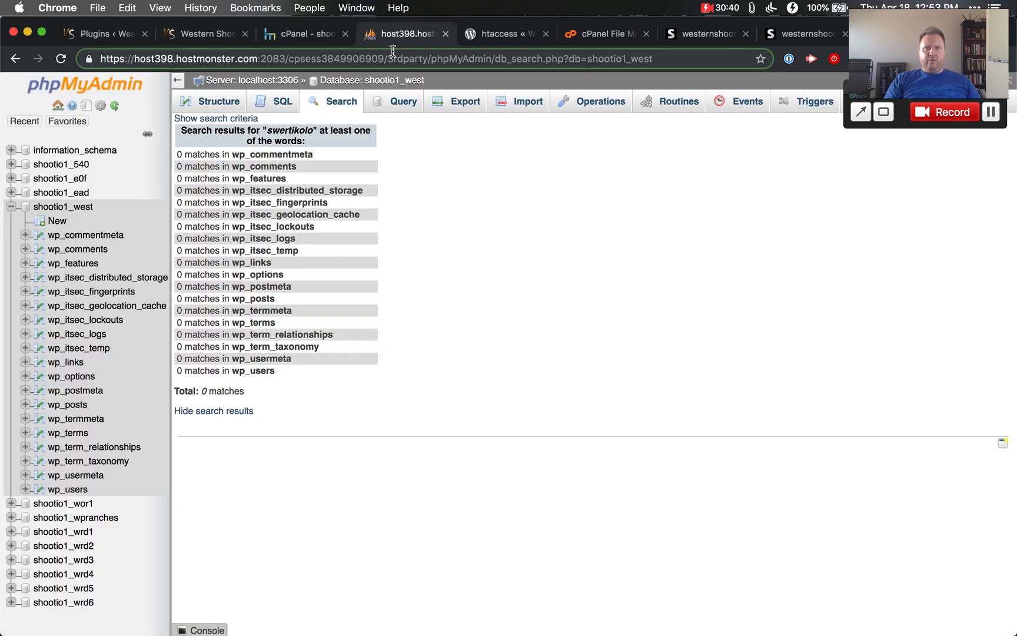
{"action": "left_click", "coordinate": [322, 102]}
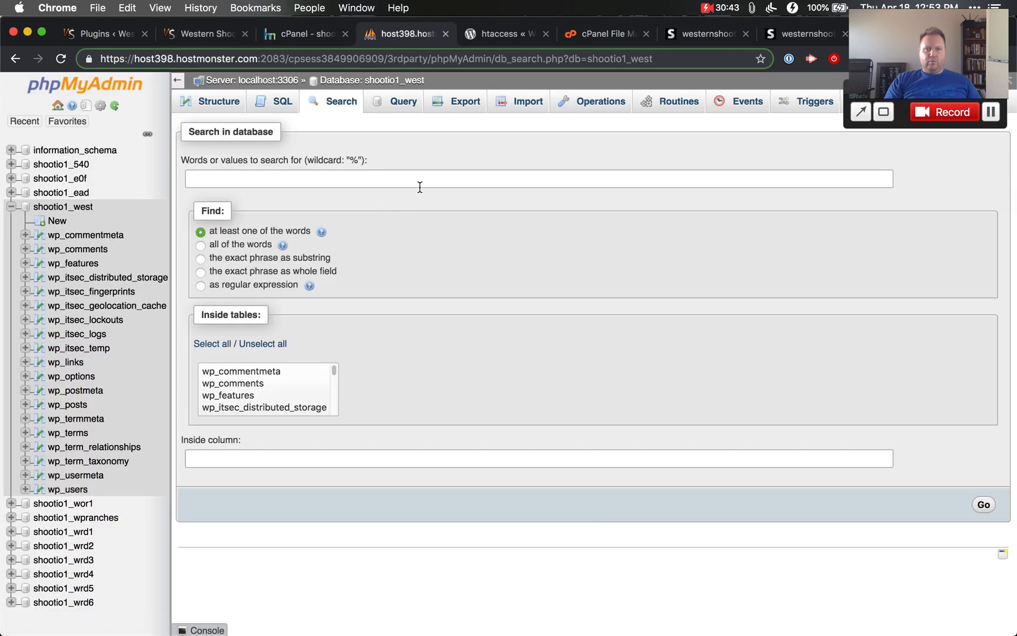
{"action": "left_click", "coordinate": [420, 186]}
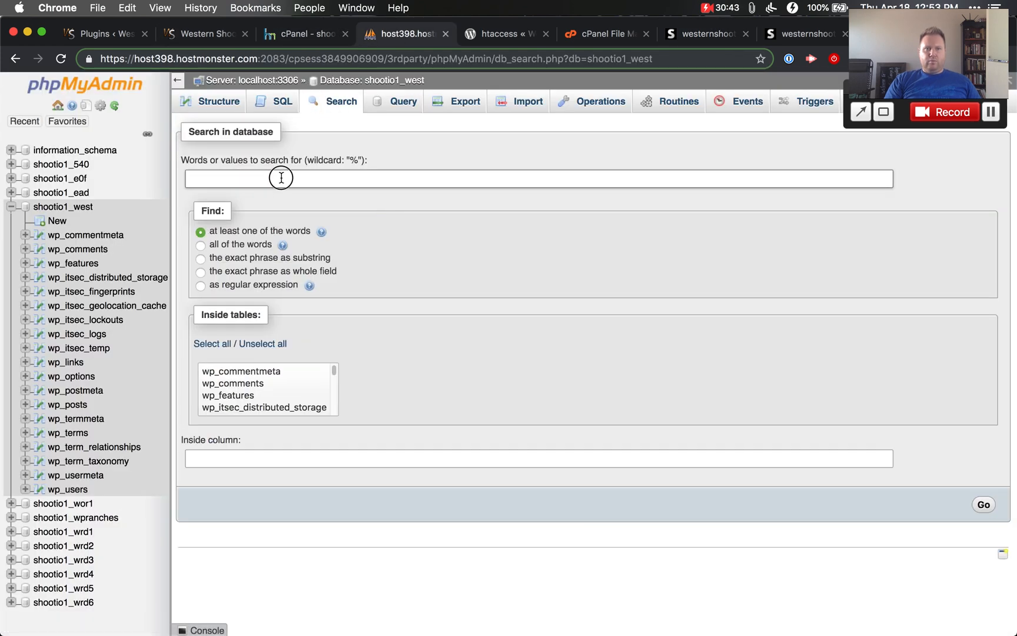
{"action": "type", "text": "popup"}
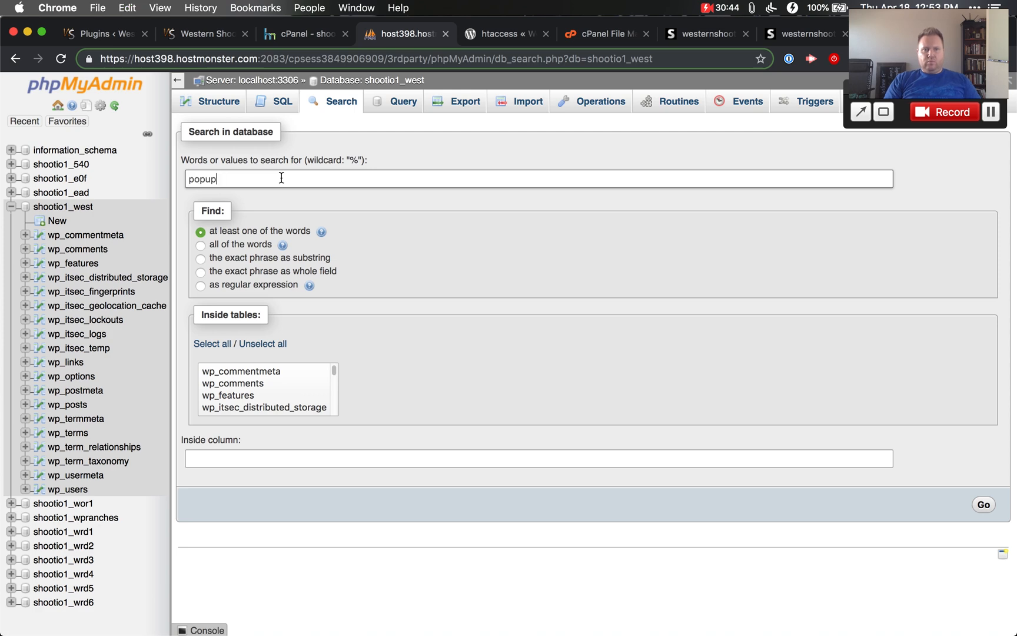
{"action": "left_click", "coordinate": [203, 345]}
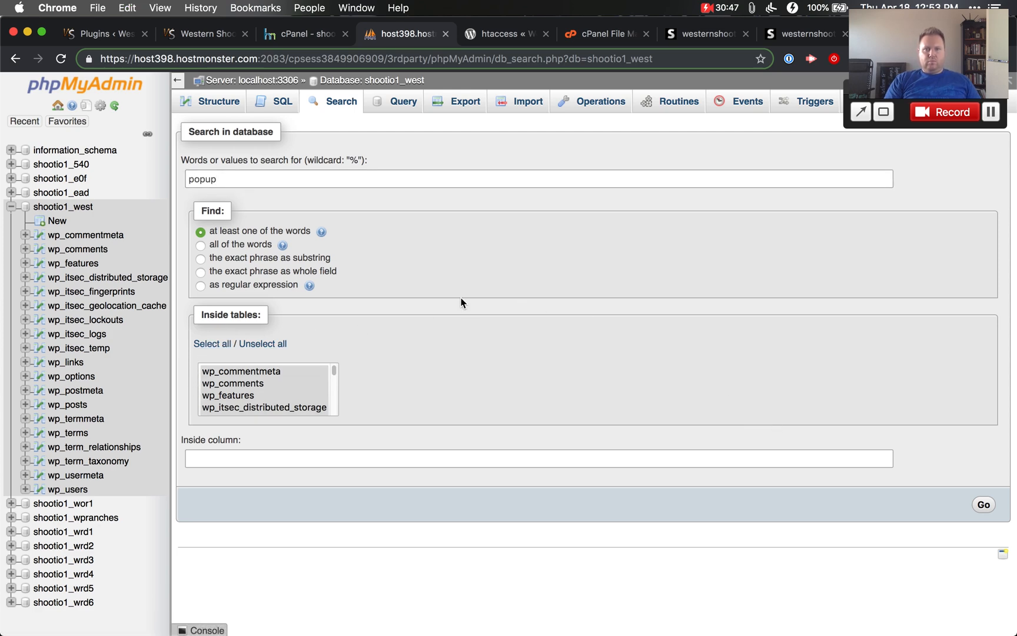
{"action": "left_click_drag", "start_coordinate": [349, 159], "coordinate": [360, 159]}
{"action": "left_click", "coordinate": [225, 183]}
{"action": "type", "text": "%"}
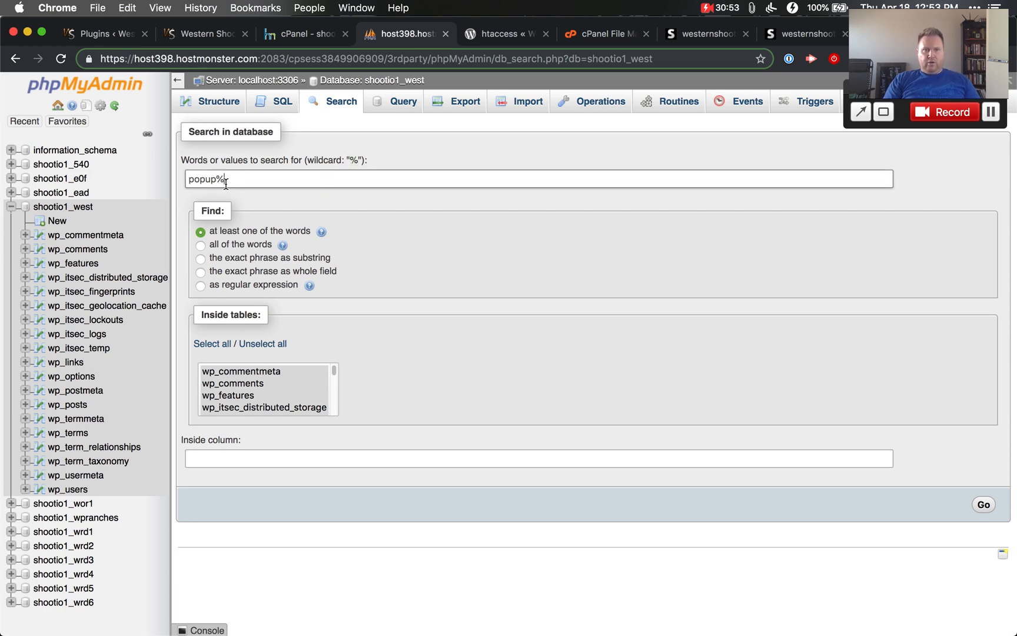
{"action": "left_click", "coordinate": [189, 180]}
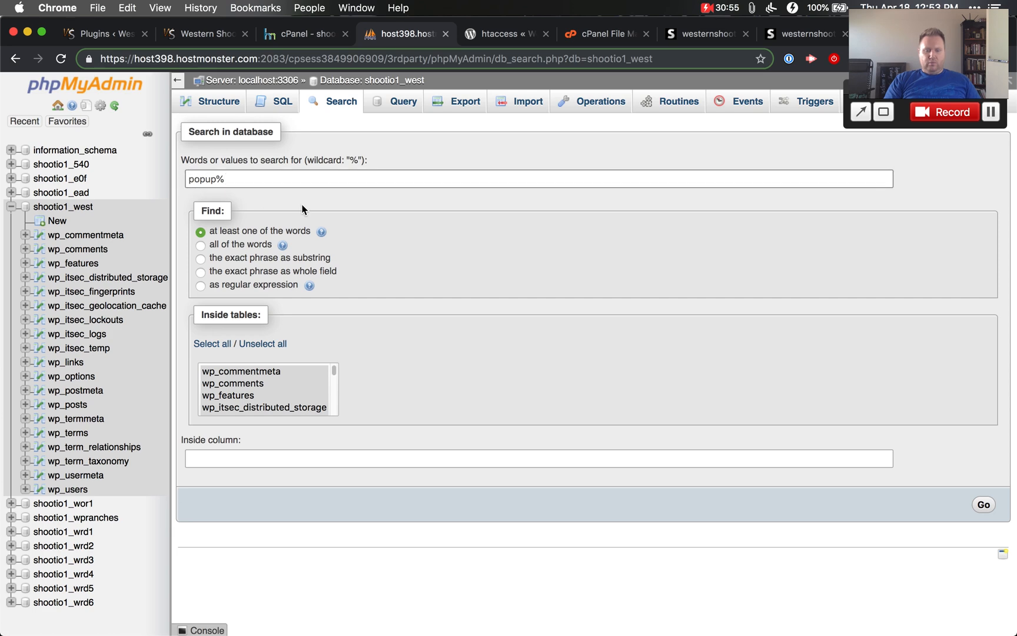
{"action": "type", "text": "%"}
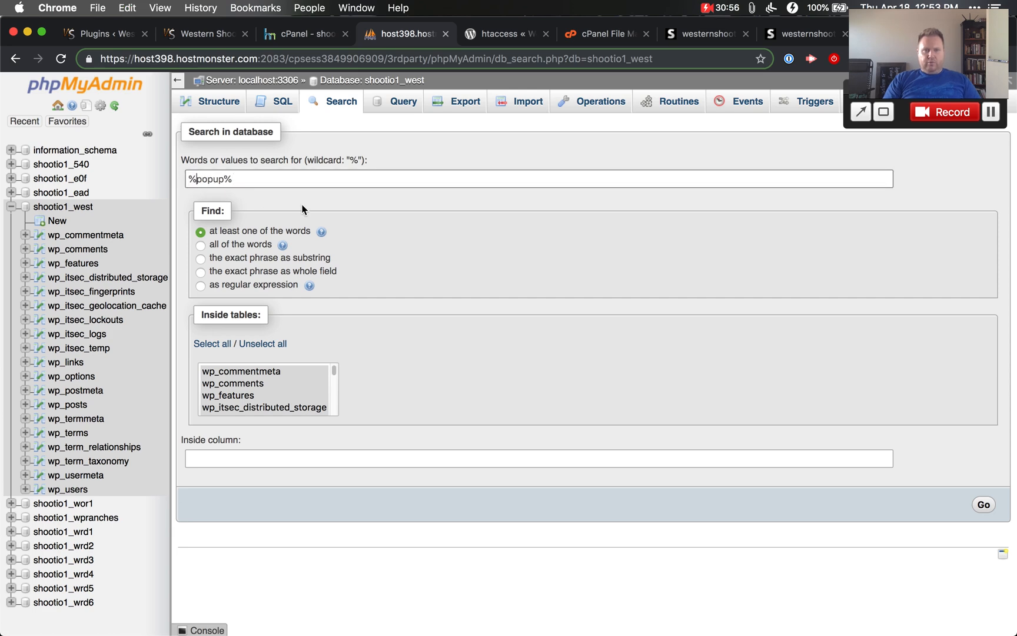
{"action": "left_click", "coordinate": [981, 505]}
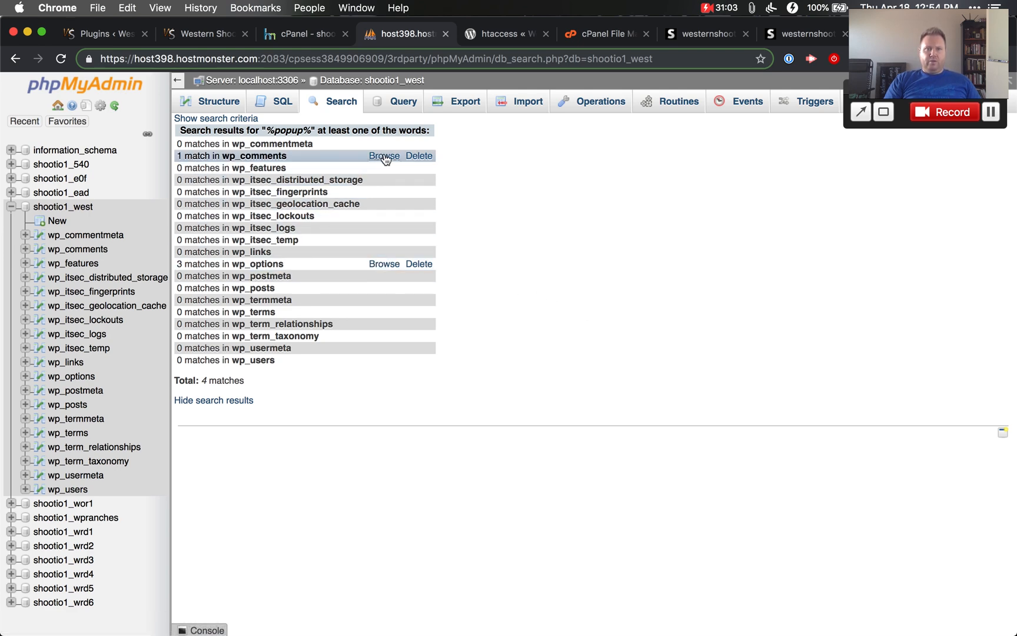
Step: Browse the wp_options matches and inspect the widget_text value for 'pop' without changing it
{"action": "left_click", "coordinate": [385, 263]}
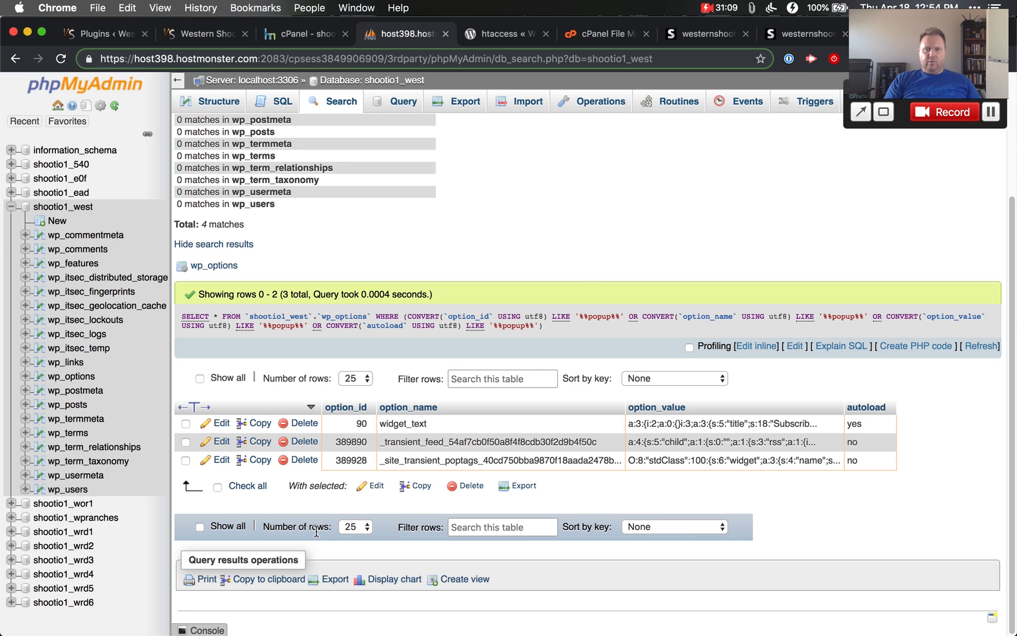
{"action": "double_click", "coordinate": [692, 419]}
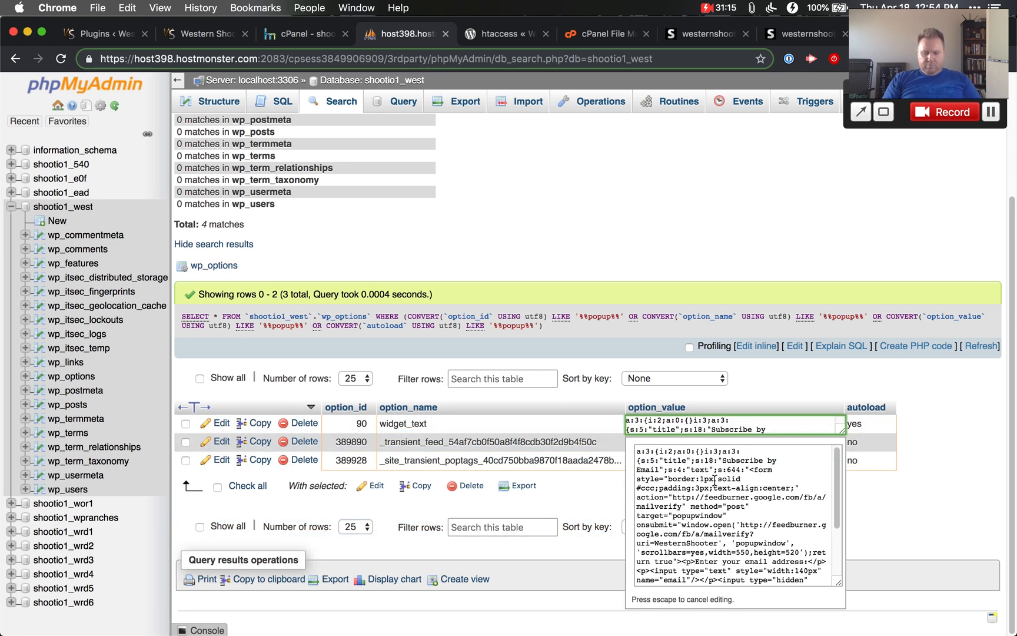
{"action": "key", "text": "super+f"}
{"action": "type", "text": "pop"}
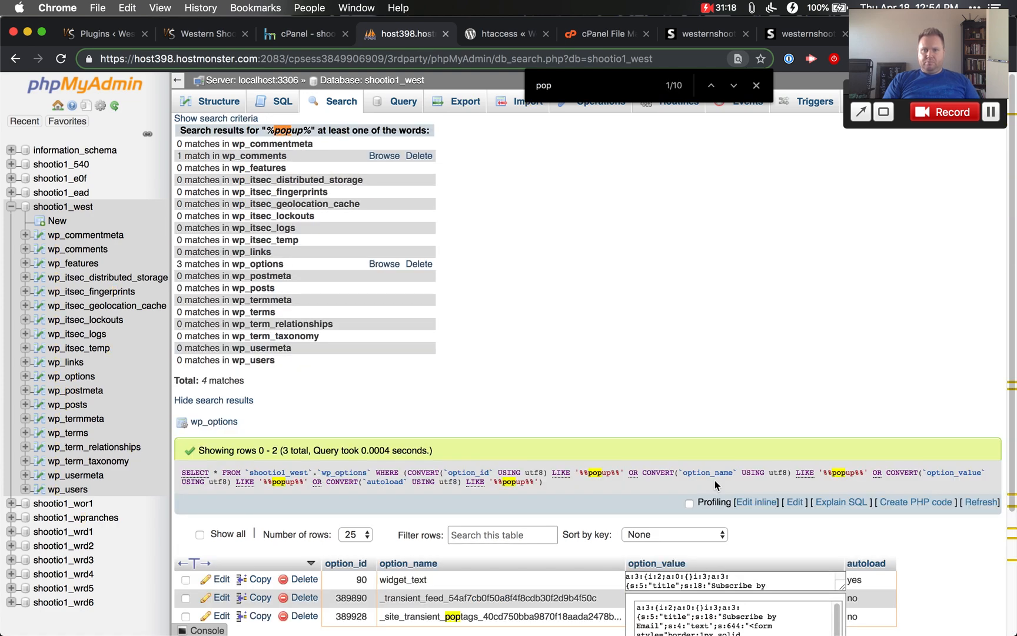
{"action": "scroll", "coordinate": [714, 480], "scroll_direction": "down", "scroll_amount": 5}
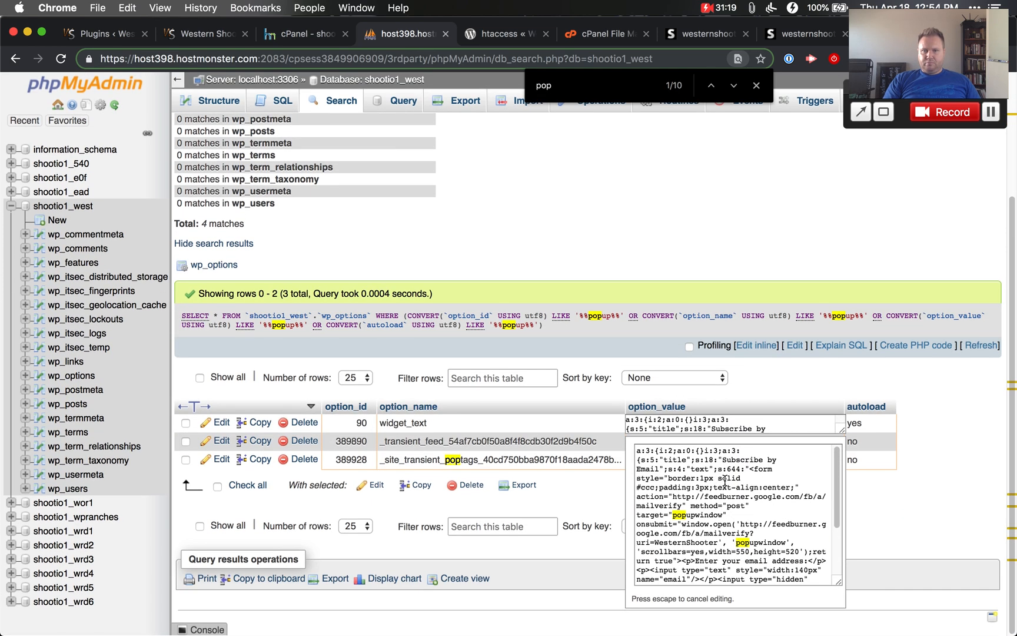
{"action": "scroll", "coordinate": [702, 527], "scroll_direction": "down", "scroll_amount": 2}
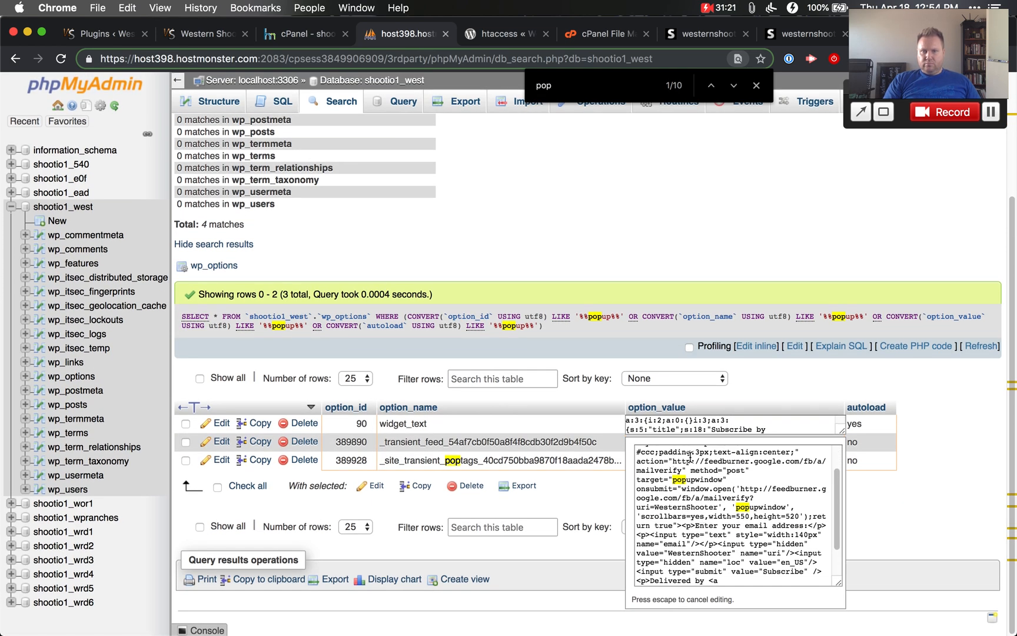
{"action": "scroll", "coordinate": [738, 520], "scroll_direction": "down", "scroll_amount": 2}
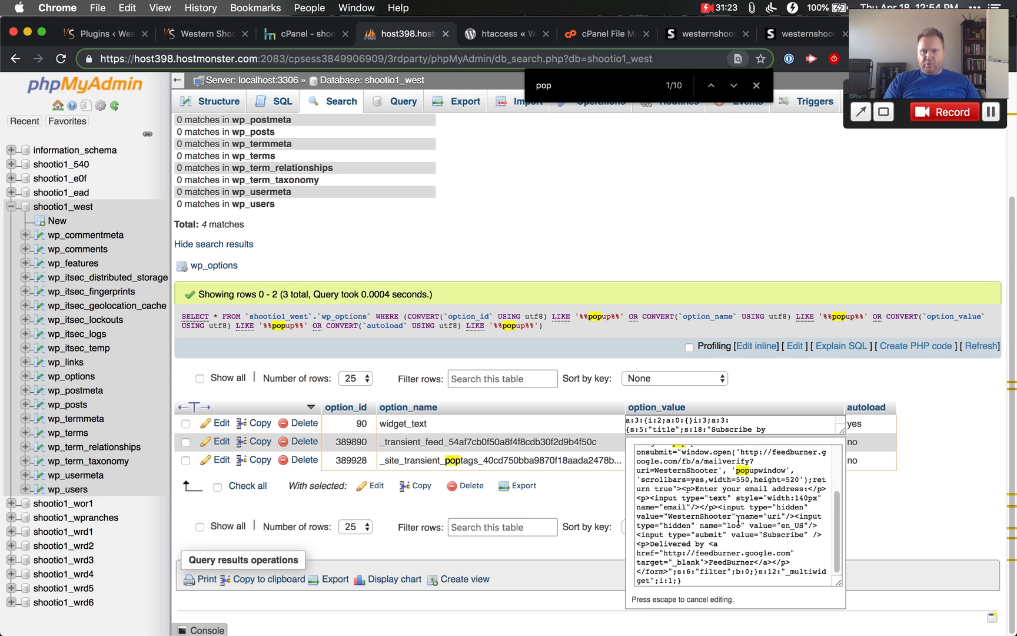
{"action": "scroll", "coordinate": [719, 512], "scroll_direction": "up", "scroll_amount": 4}
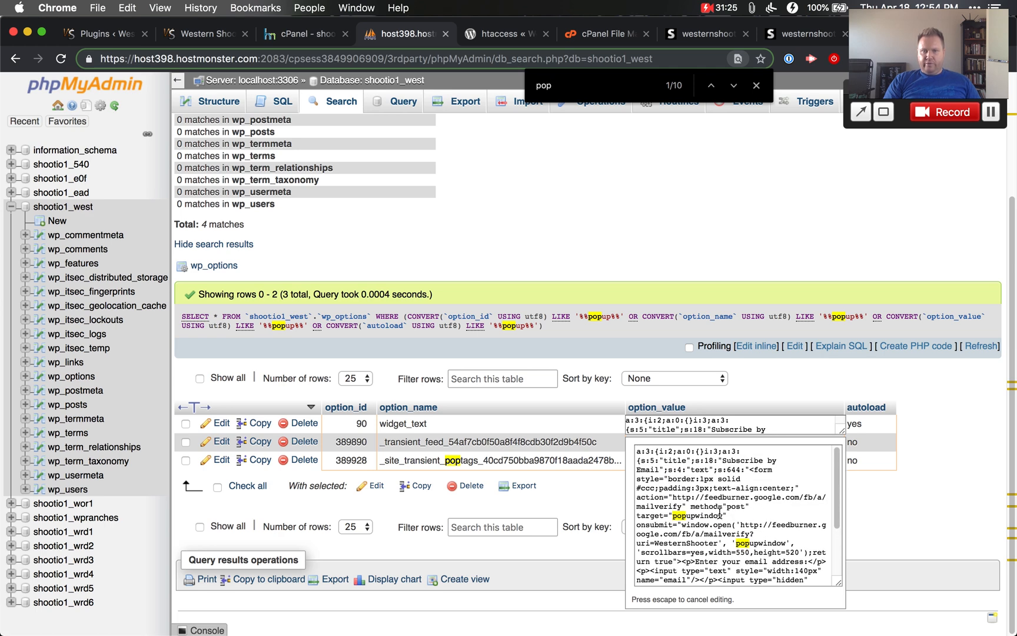
{"action": "scroll", "coordinate": [645, 510], "scroll_direction": "down", "scroll_amount": 4}
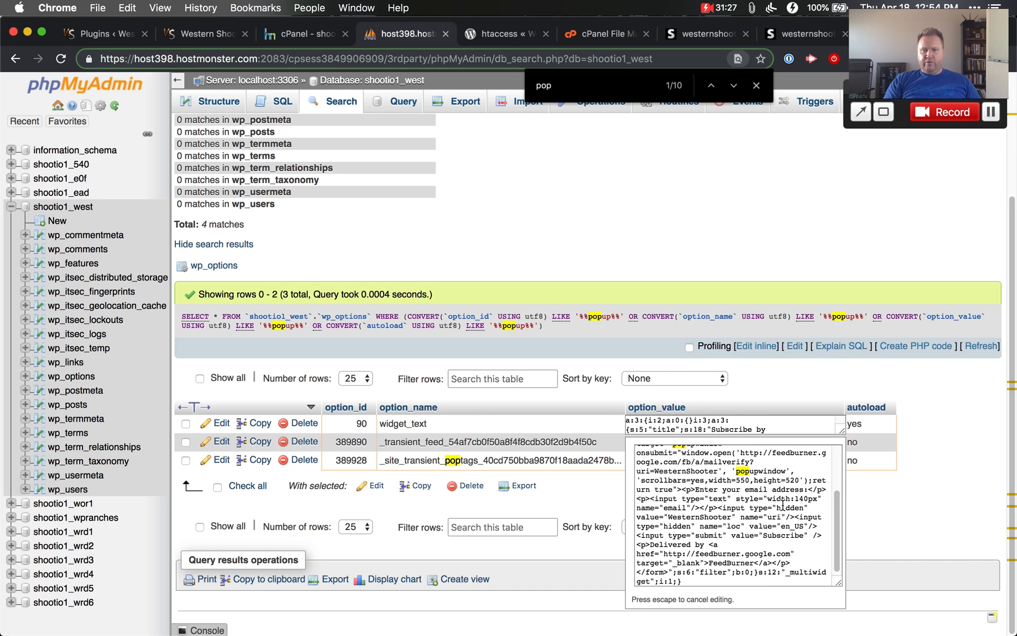
{"action": "scroll", "coordinate": [755, 544], "scroll_direction": "up", "scroll_amount": 4}
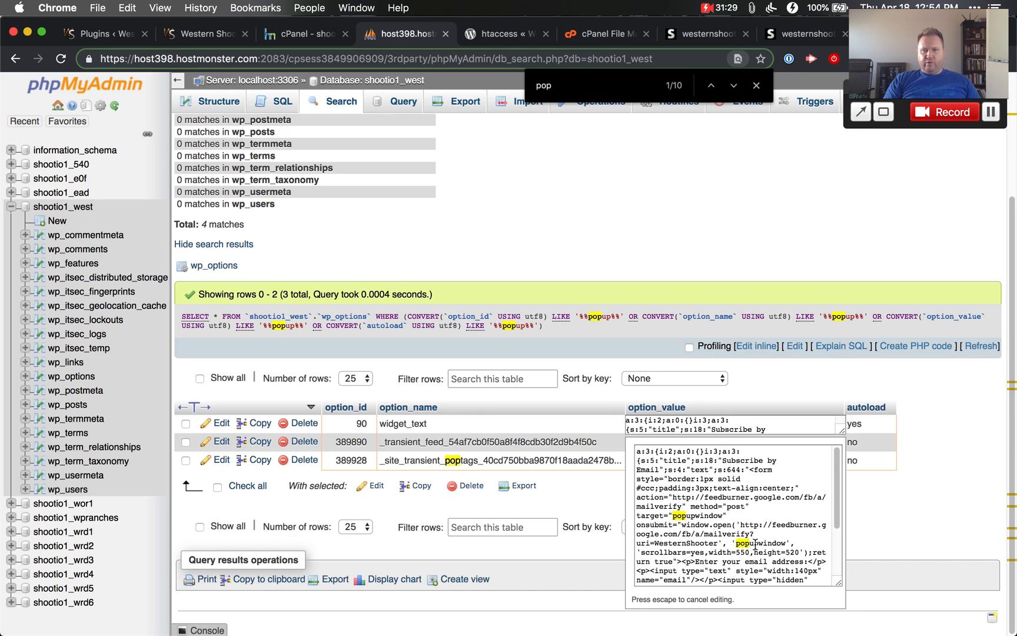
{"action": "left_click", "coordinate": [815, 381]}
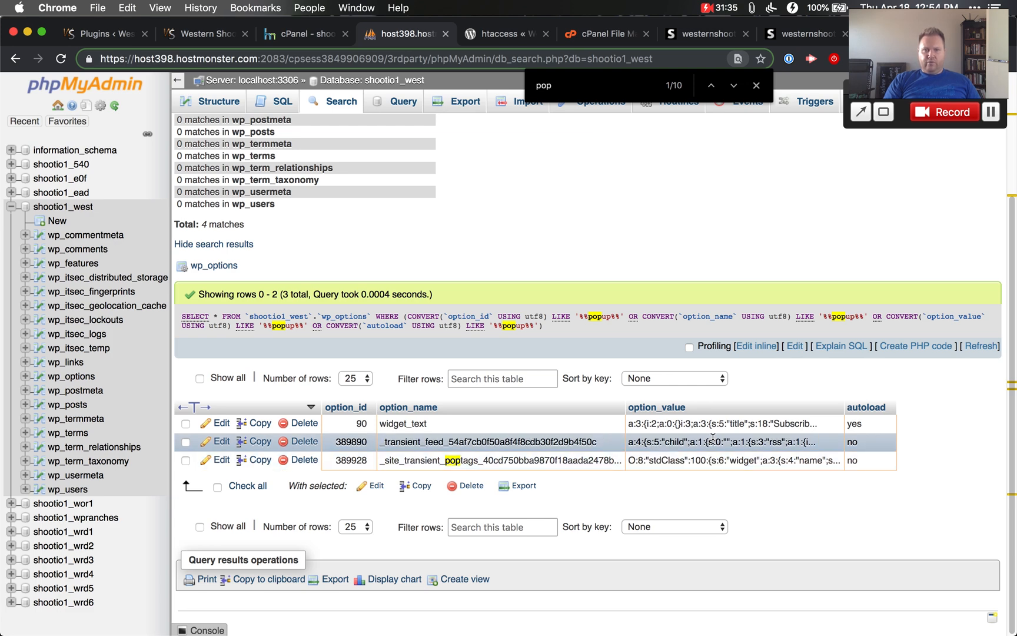
Step: Inspect the values of rows 389890 and 389928, closing each without changes
{"action": "double_click", "coordinate": [742, 441]}
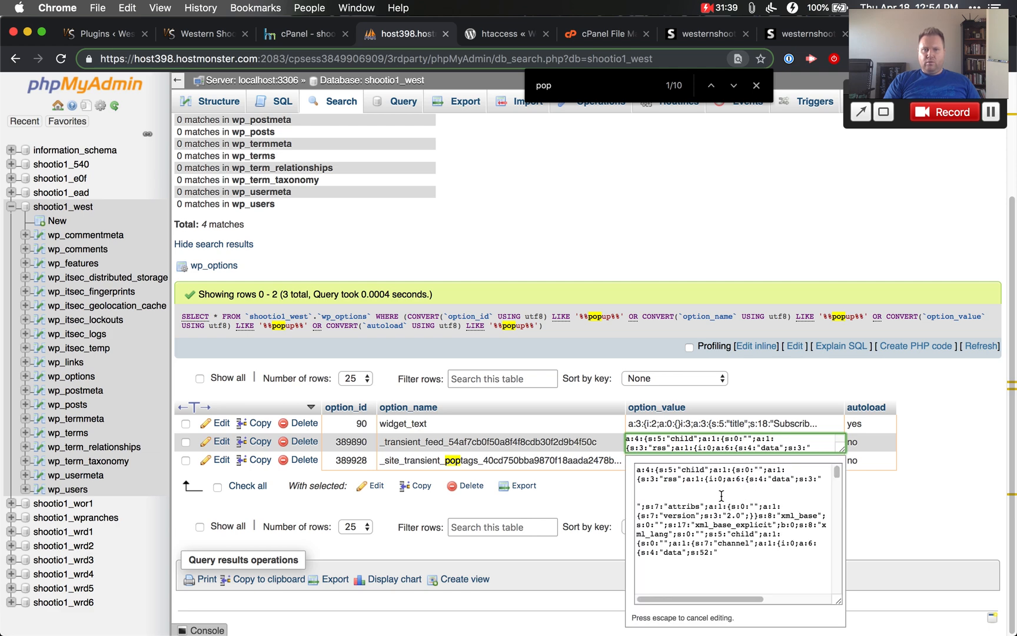
{"action": "left_click", "coordinate": [426, 447]}
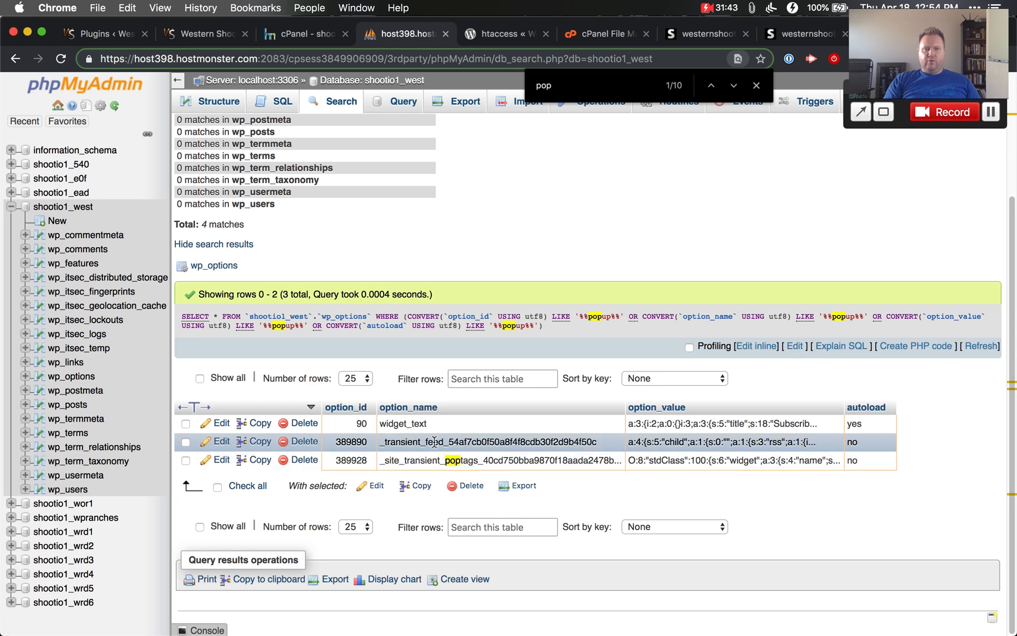
{"action": "left_click", "coordinate": [716, 461]}
{"action": "double_click", "coordinate": [715, 461]}
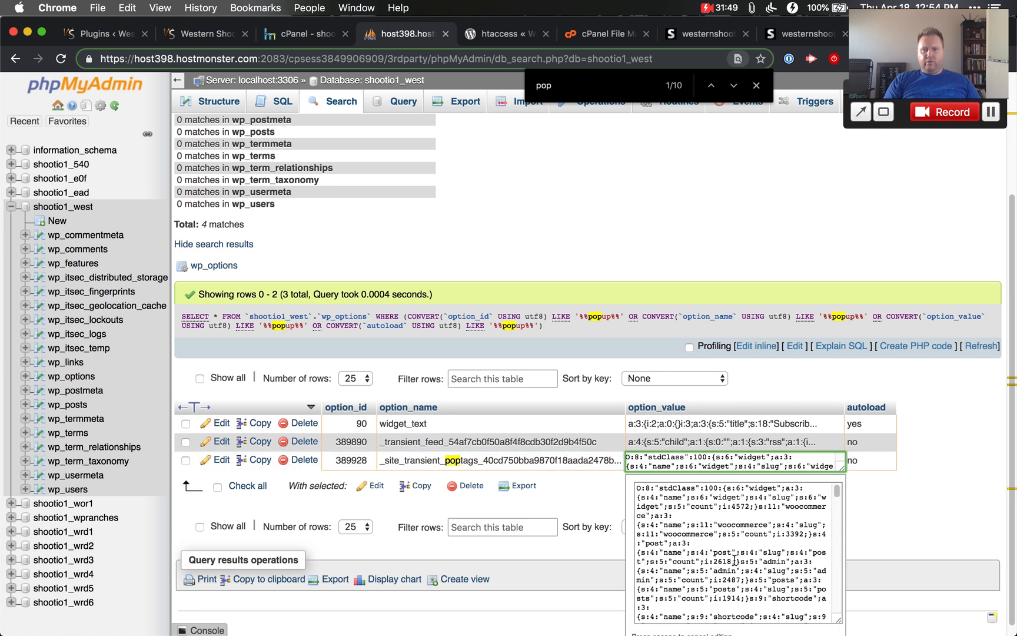
{"action": "scroll", "coordinate": [734, 561], "scroll_direction": "down", "scroll_amount": 7}
{"action": "scroll", "coordinate": [734, 561], "scroll_direction": "down", "scroll_amount": 15}
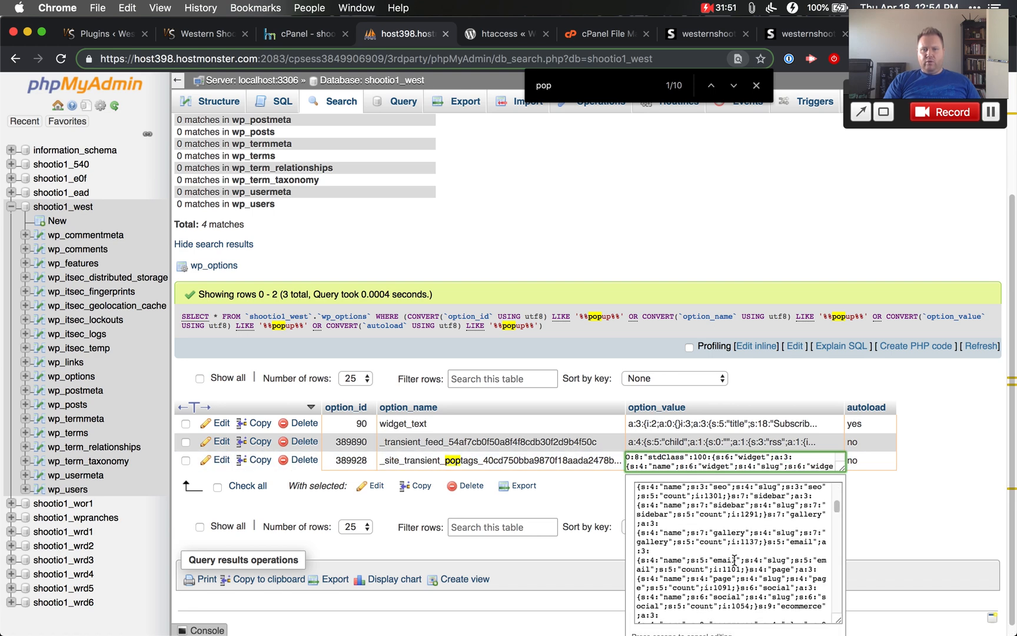
{"action": "scroll", "coordinate": [735, 561], "scroll_direction": "down", "scroll_amount": 2}
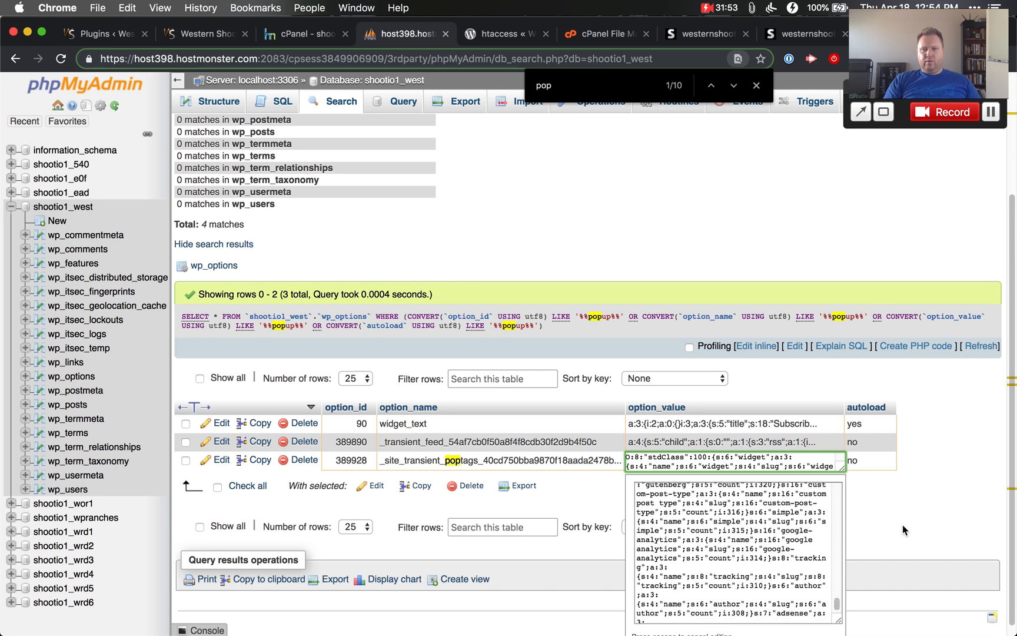
{"action": "left_click", "coordinate": [903, 524]}
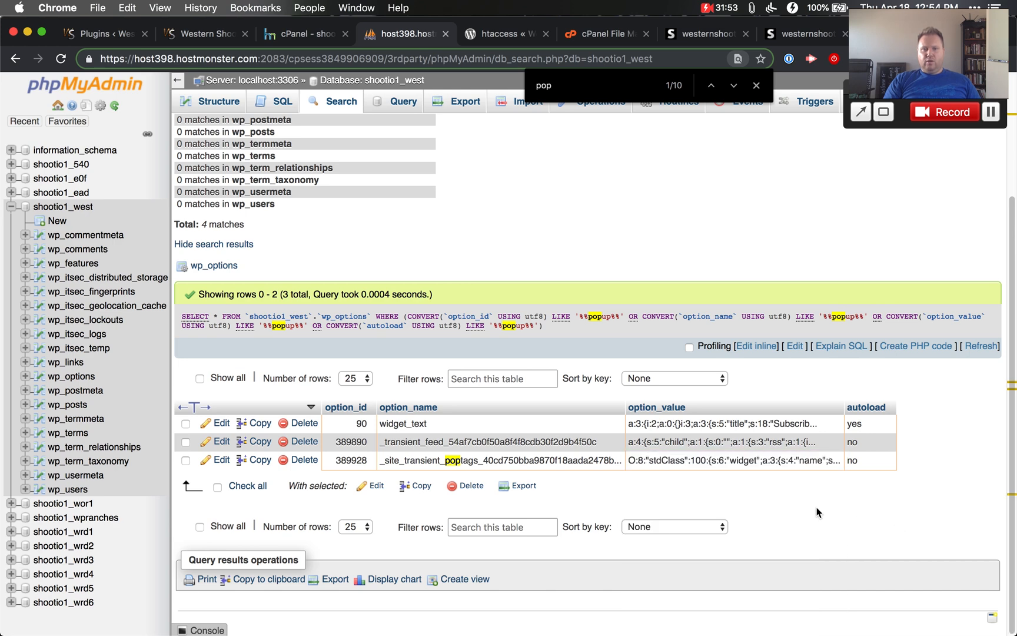
Step: Delete wp_options rows 389890 and 389928 and confirm the deletion
{"action": "left_click", "coordinate": [186, 442]}
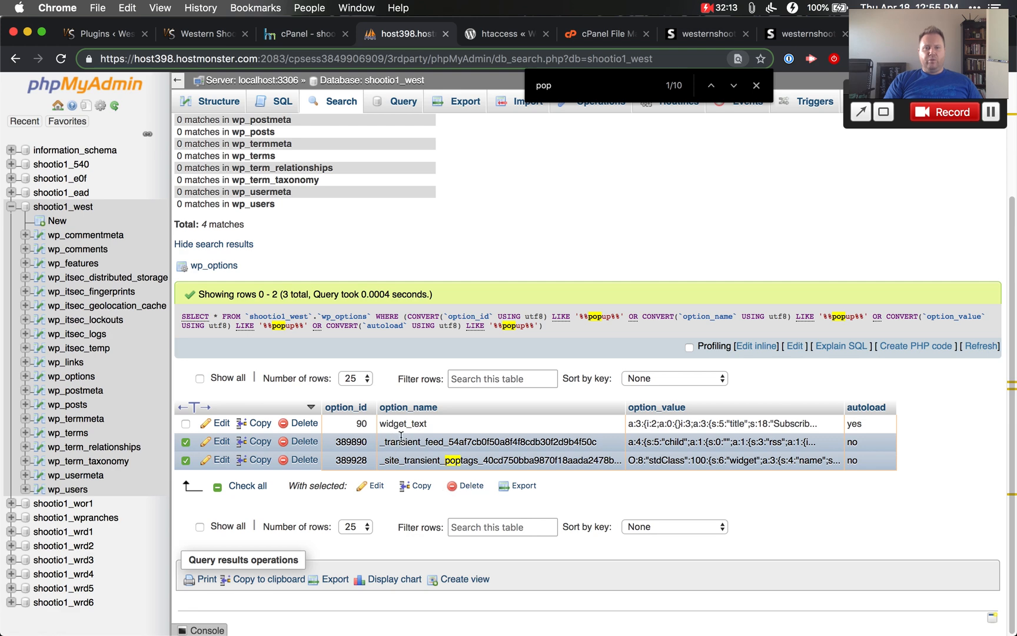
{"action": "left_click", "coordinate": [472, 486]}
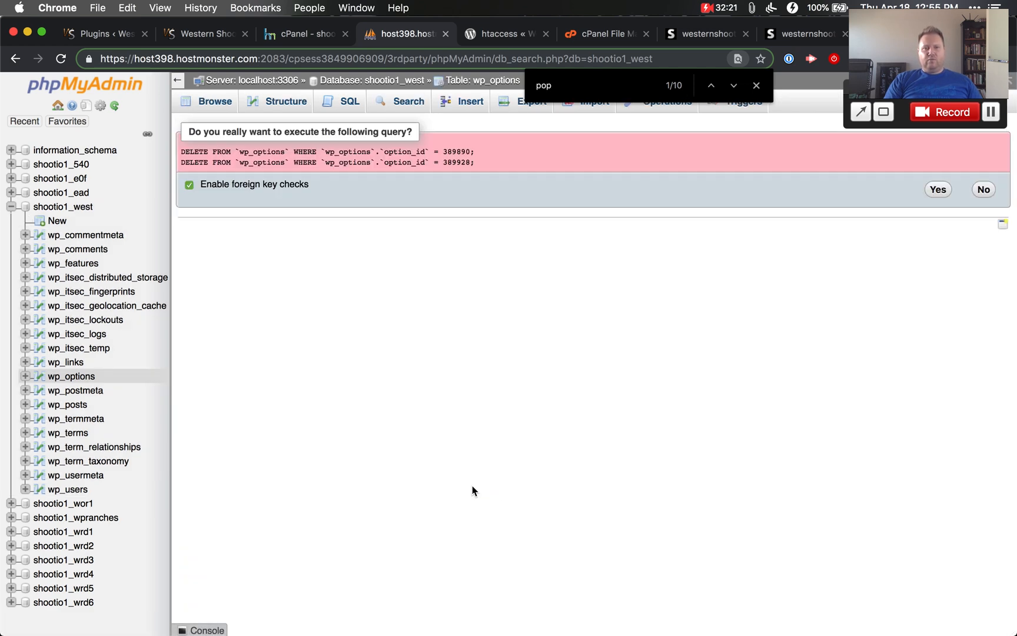
{"action": "left_click", "coordinate": [937, 191]}
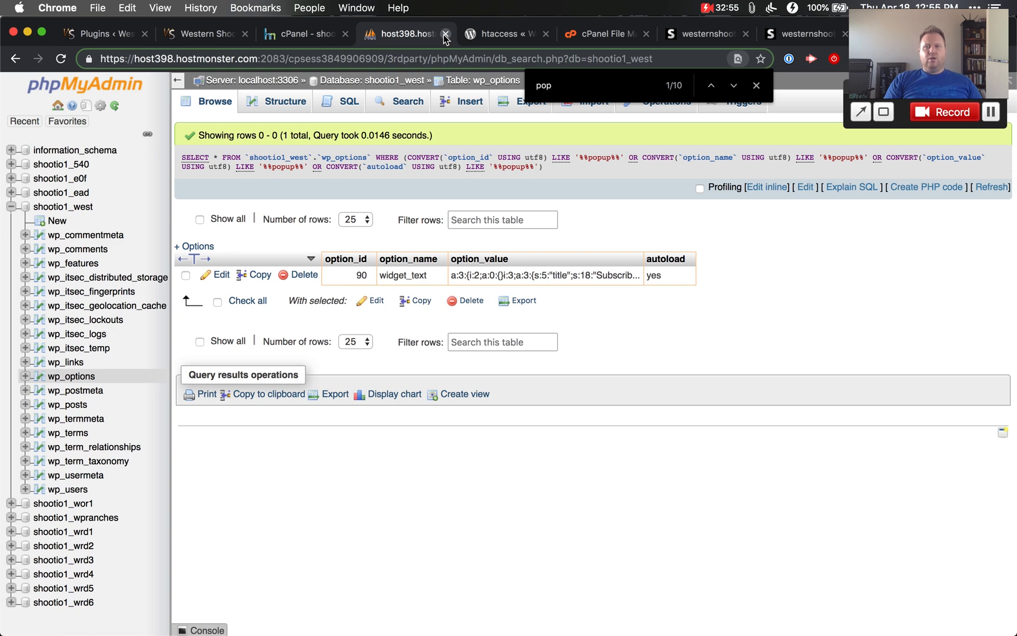
Step: Open iThemes Security settings from Plugins, dismiss the Security Check, and list All (31) modules
{"action": "left_click", "coordinate": [112, 33]}
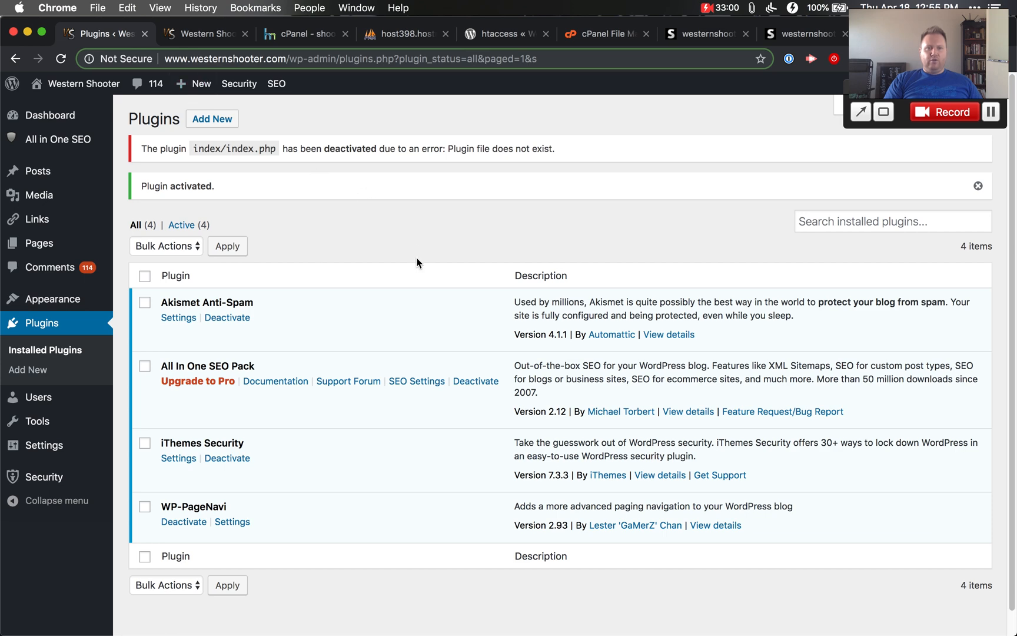
{"action": "left_click", "coordinate": [178, 459]}
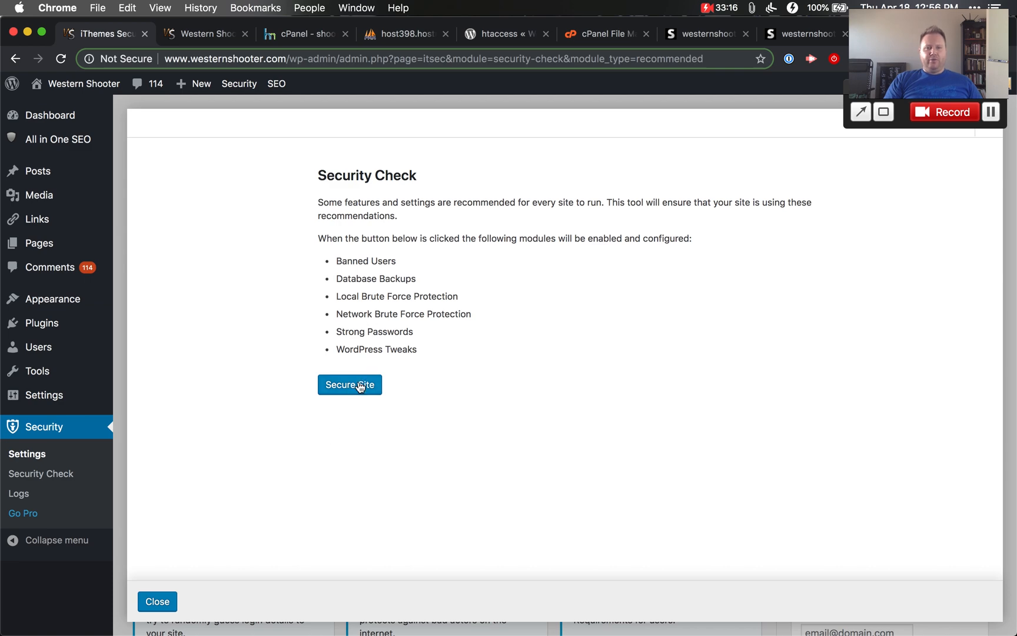
{"action": "left_click", "coordinate": [157, 601]}
{"action": "left_click", "coordinate": [556, 164]}
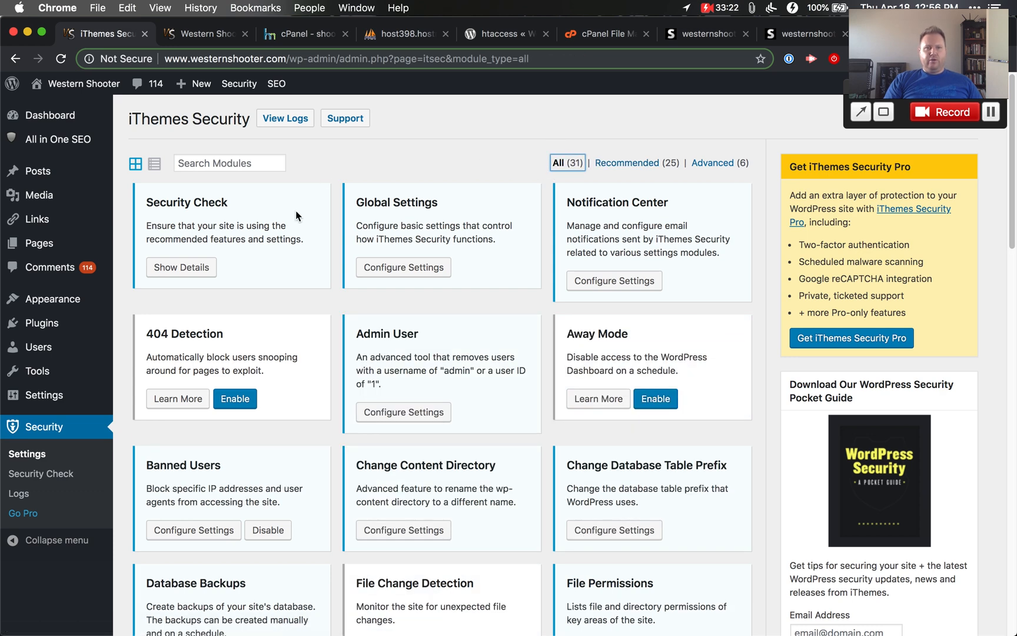
{"action": "left_click", "coordinate": [392, 269]}
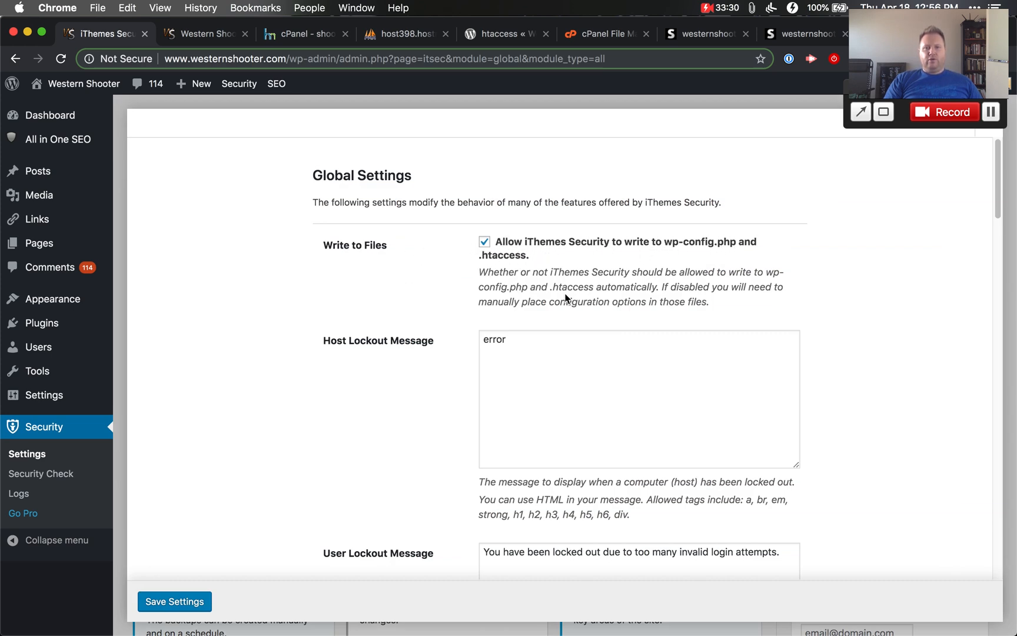
{"action": "scroll", "coordinate": [566, 299], "scroll_direction": "down", "scroll_amount": 3}
{"action": "scroll", "coordinate": [561, 375], "scroll_direction": "down", "scroll_amount": 10}
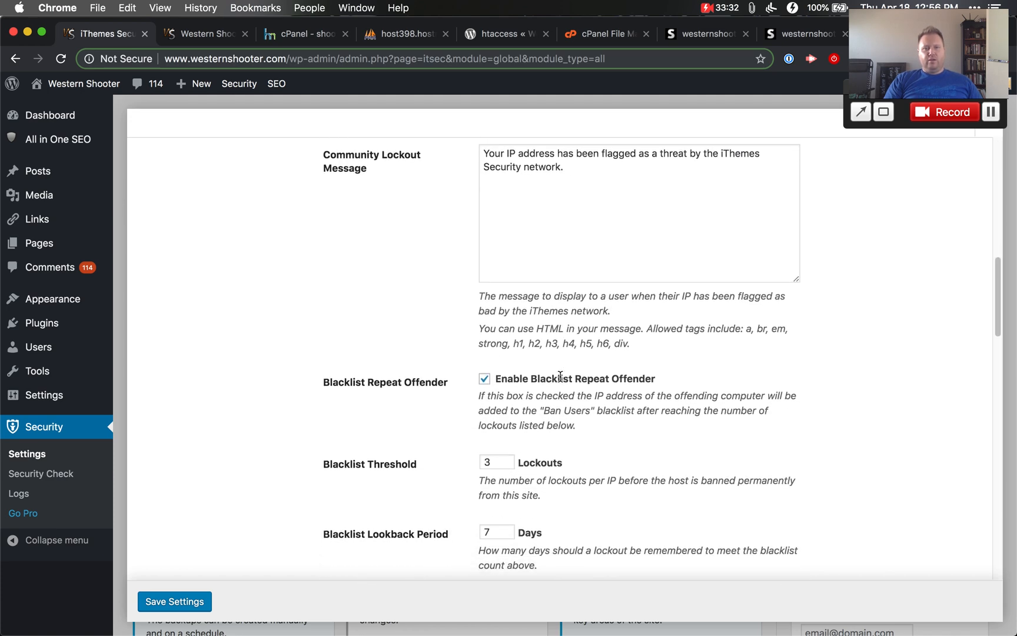
{"action": "scroll", "coordinate": [530, 449], "scroll_direction": "down", "scroll_amount": 5}
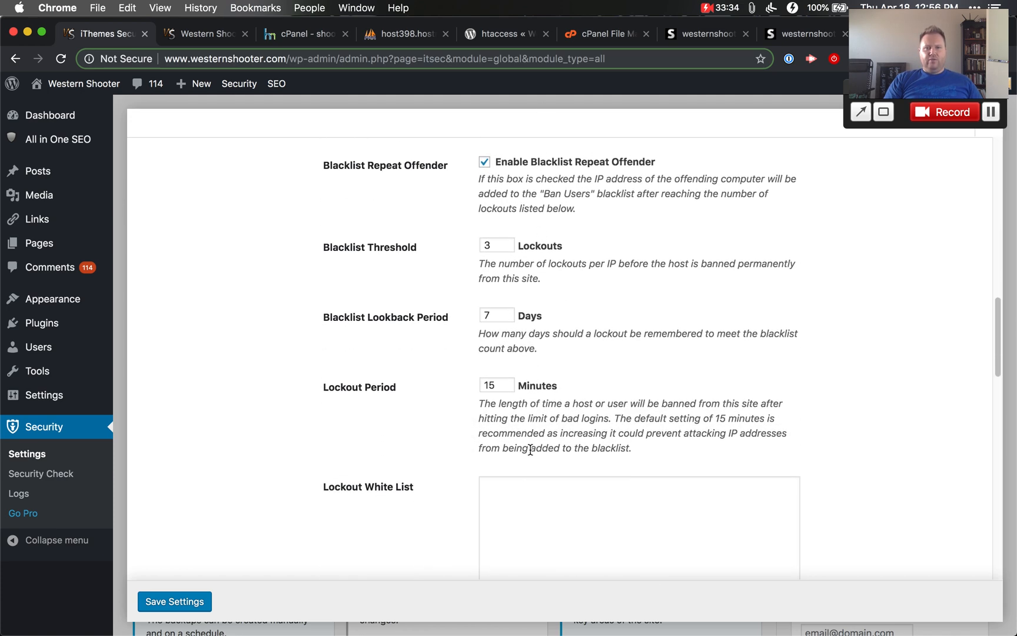
{"action": "scroll", "coordinate": [530, 449], "scroll_direction": "down", "scroll_amount": 2}
{"action": "scroll", "coordinate": [529, 449], "scroll_direction": "up", "scroll_amount": 4}
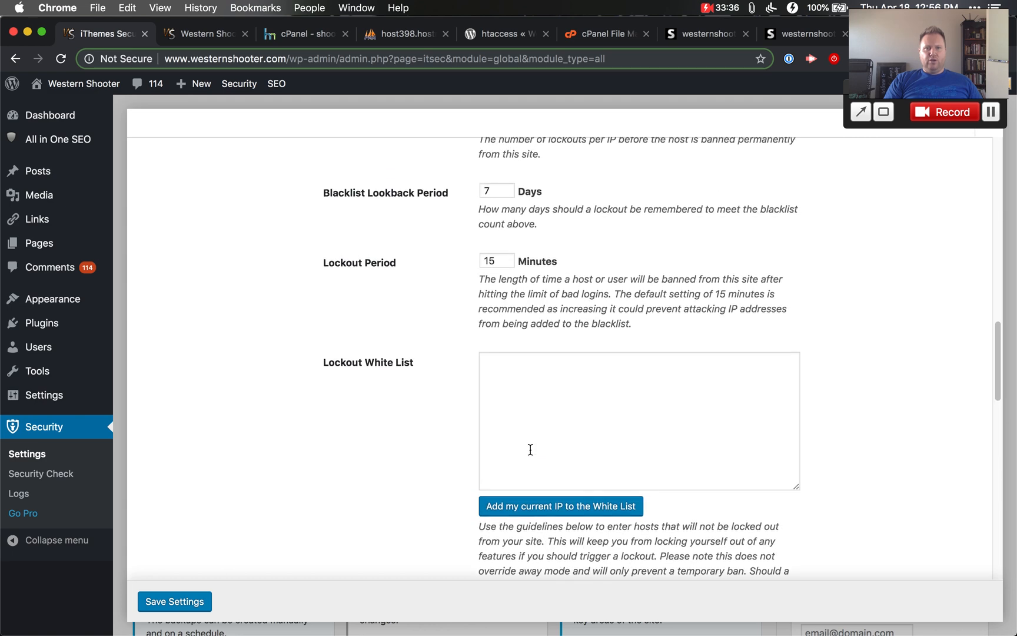
{"action": "left_click", "coordinate": [515, 352]}
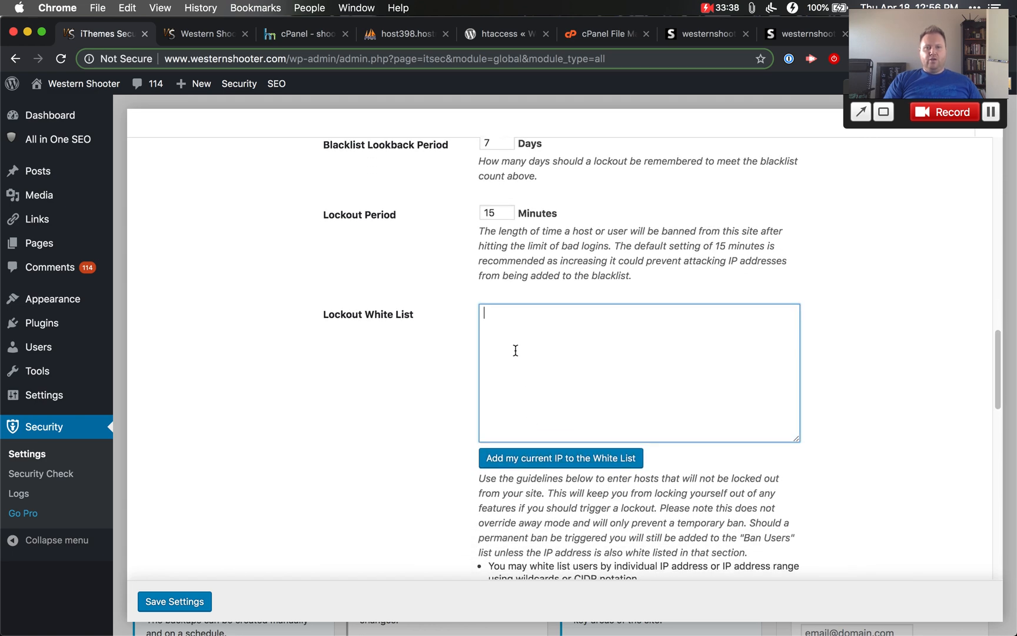
{"action": "left_click", "coordinate": [568, 464]}
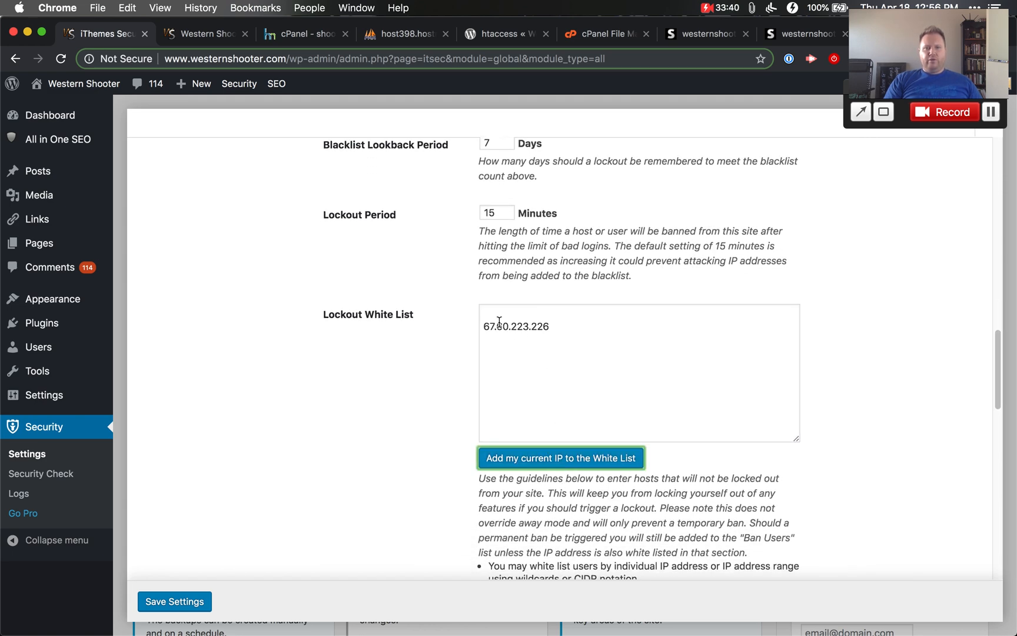
{"action": "left_click", "coordinate": [483, 331]}
{"action": "key", "text": "BackSpace"}
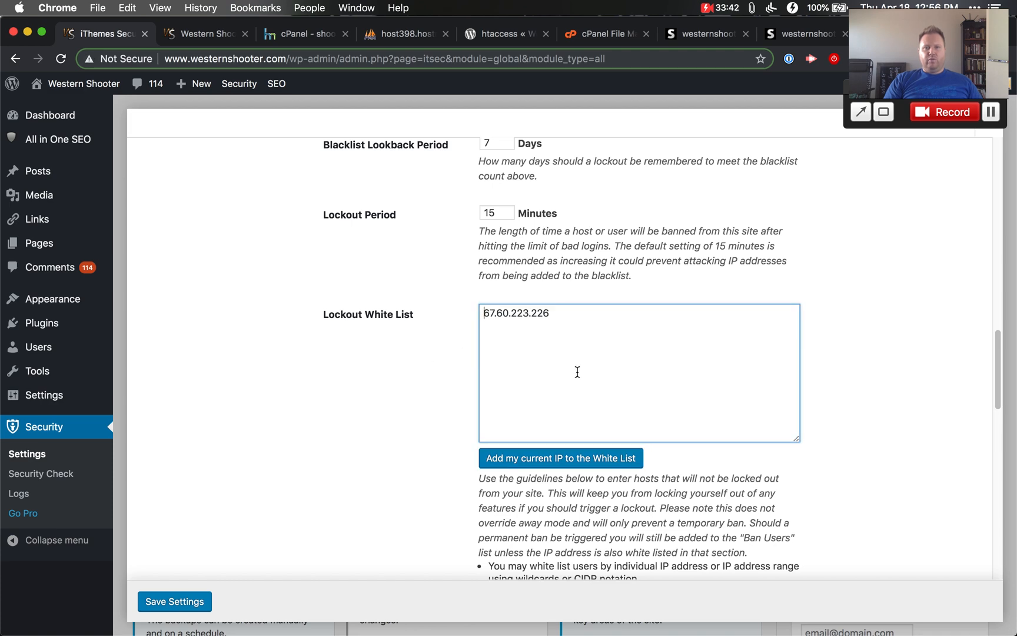
{"action": "scroll", "coordinate": [577, 371], "scroll_direction": "down", "scroll_amount": 10}
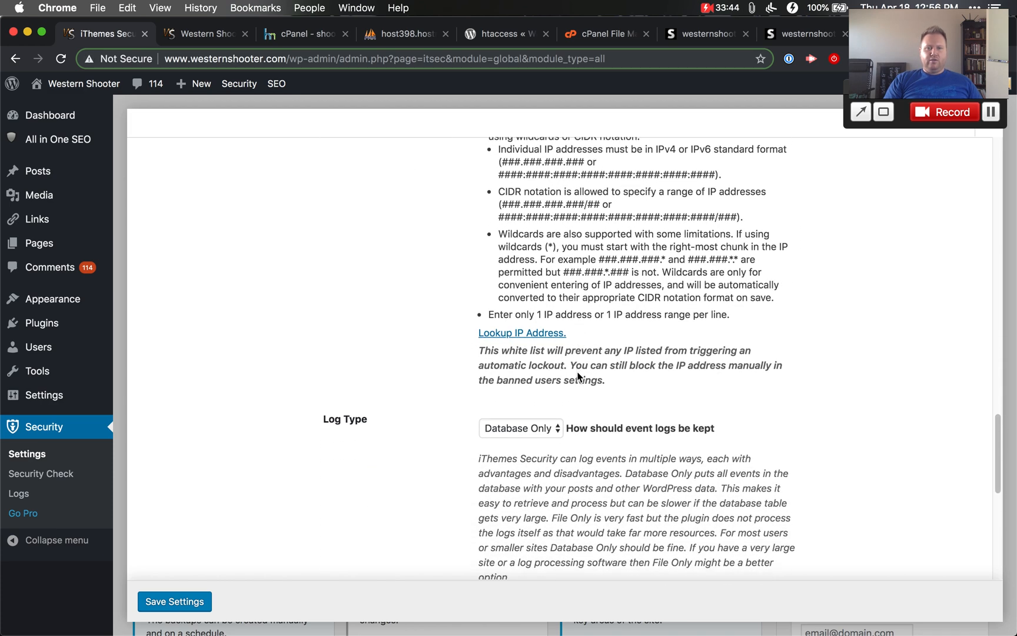
{"action": "scroll", "coordinate": [578, 374], "scroll_direction": "up", "scroll_amount": 10}
{"action": "key", "text": "super+a"}
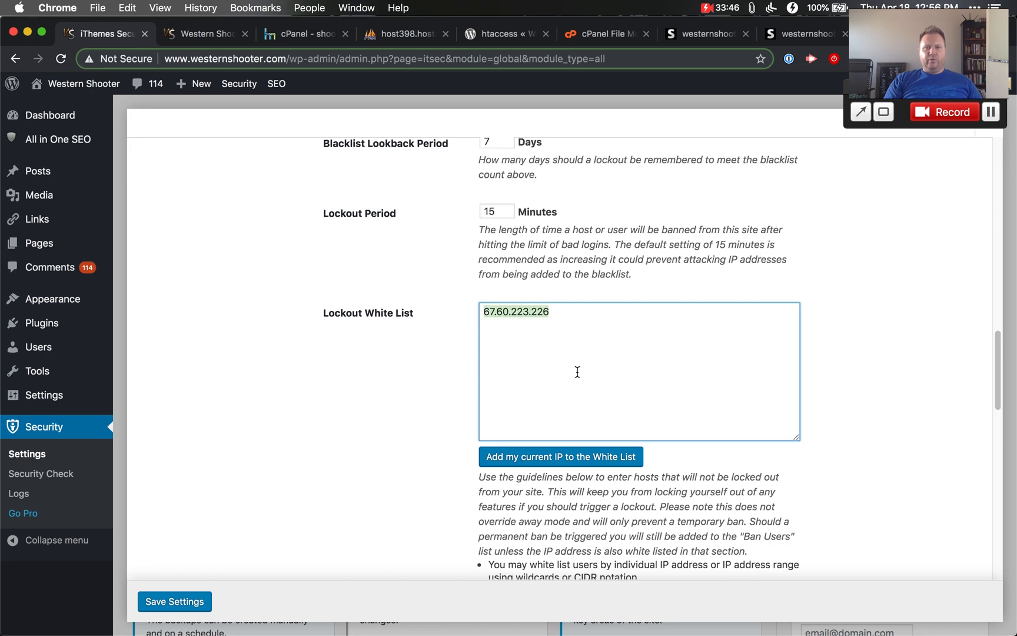
{"action": "scroll", "coordinate": [569, 409], "scroll_direction": "down", "scroll_amount": 5}
{"action": "key", "text": "BackSpace"}
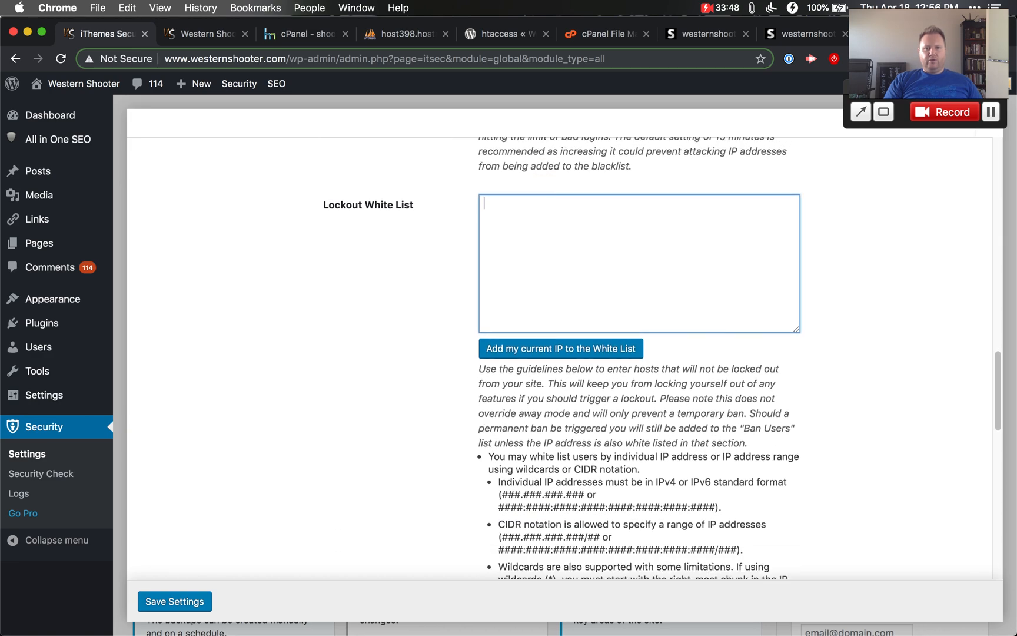
{"action": "scroll", "coordinate": [566, 414], "scroll_direction": "down", "scroll_amount": 10}
{"action": "scroll", "coordinate": [543, 319], "scroll_direction": "down", "scroll_amount": 1}
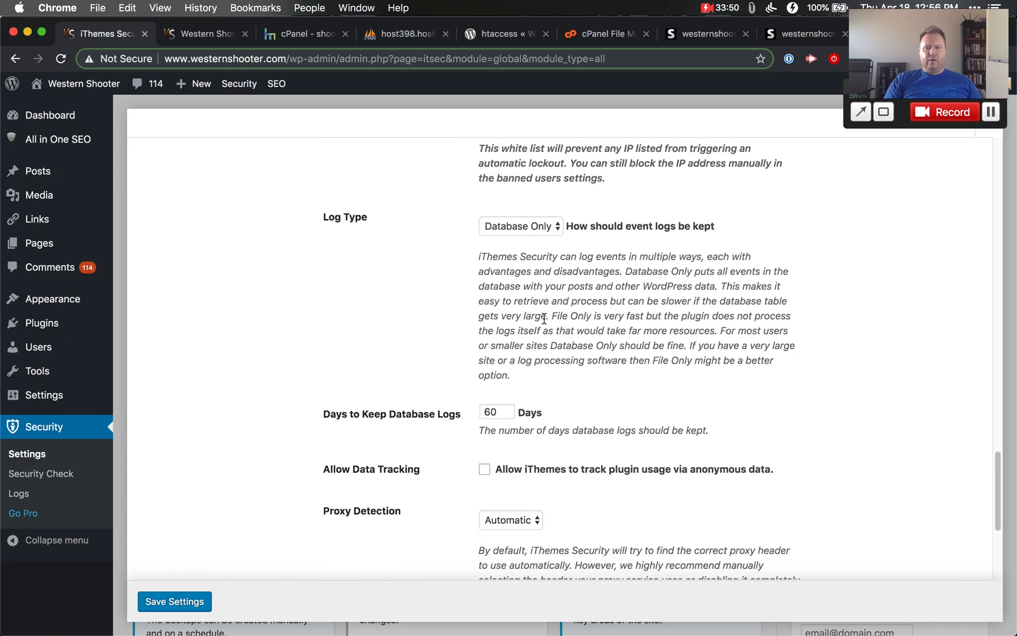
{"action": "scroll", "coordinate": [554, 291], "scroll_direction": "up", "scroll_amount": 3}
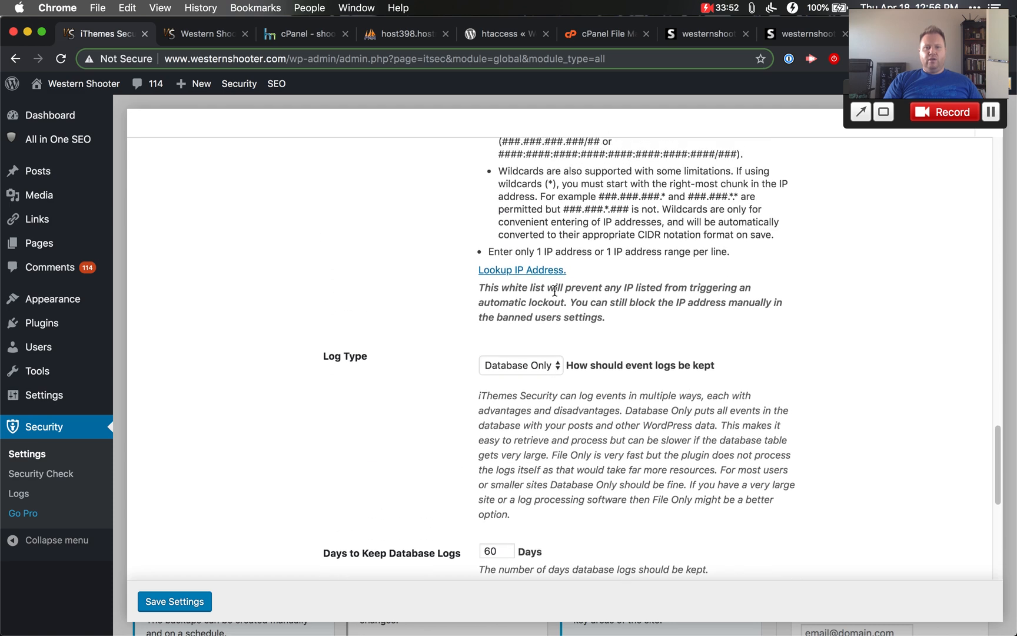
{"action": "scroll", "coordinate": [554, 290], "scroll_direction": "down", "scroll_amount": 4}
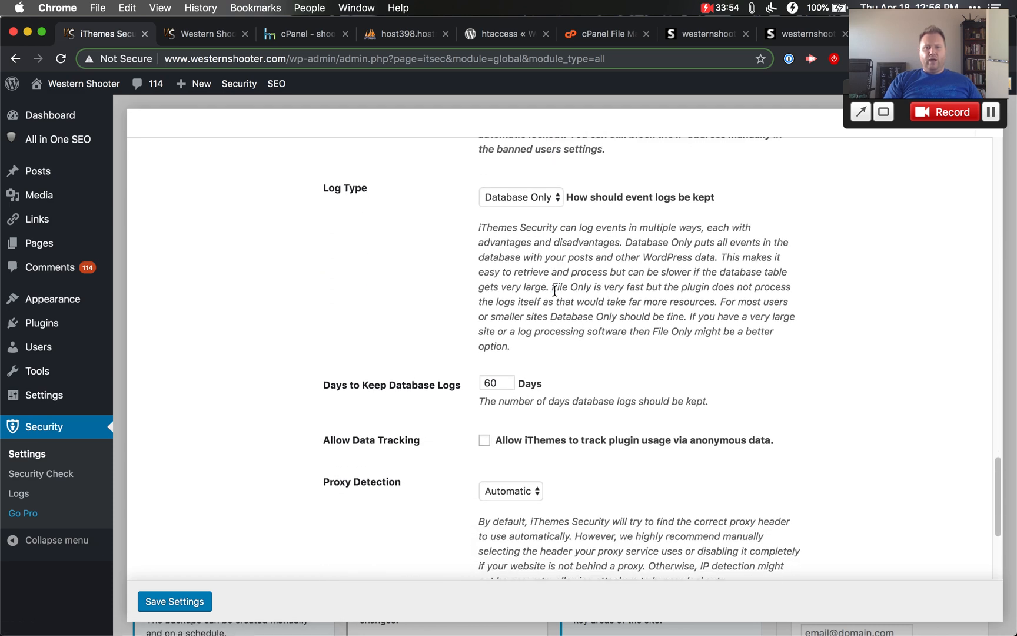
Step: Set iThemes Security's Log Type to File Only and keep file logs for 60 days
{"action": "left_click", "coordinate": [520, 199]}
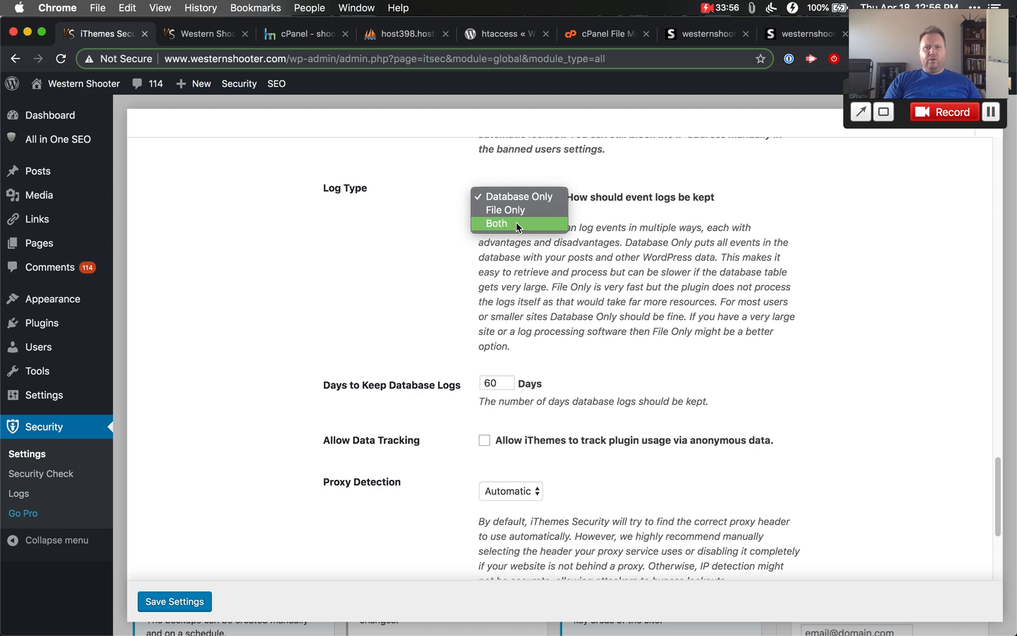
{"action": "left_click", "coordinate": [515, 223]}
{"action": "left_click", "coordinate": [508, 197]}
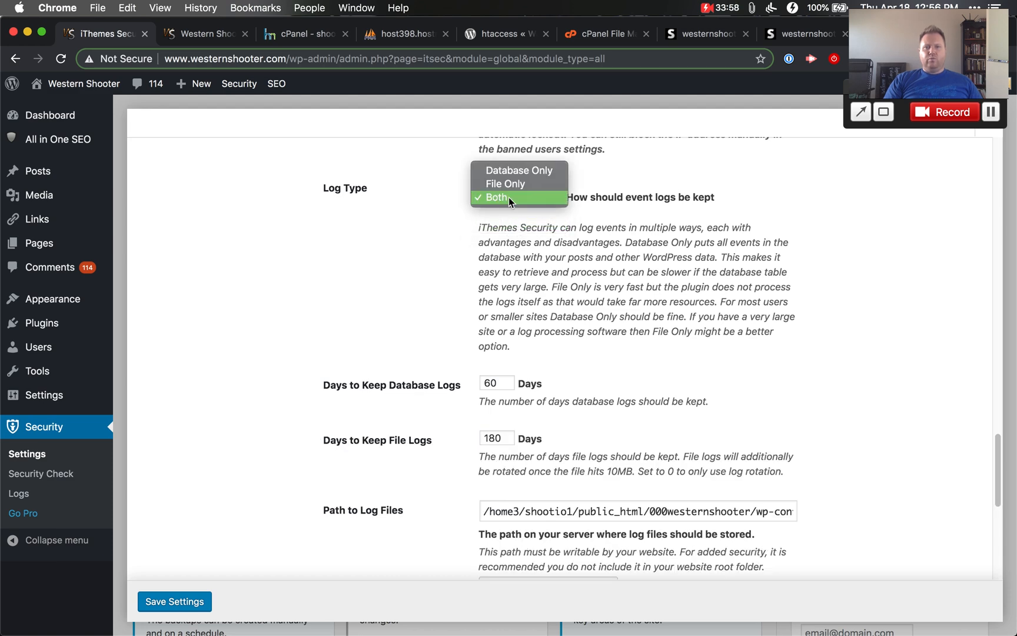
{"action": "left_click", "coordinate": [505, 185]}
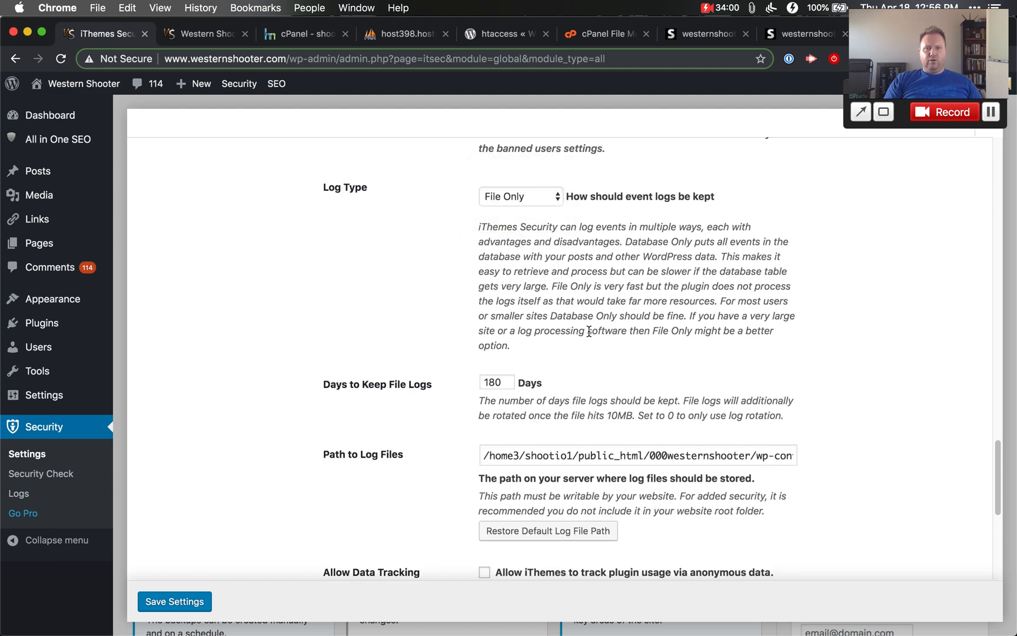
{"action": "scroll", "coordinate": [460, 335], "scroll_direction": "down", "scroll_amount": 3}
{"action": "scroll", "coordinate": [417, 336], "scroll_direction": "up", "scroll_amount": 4}
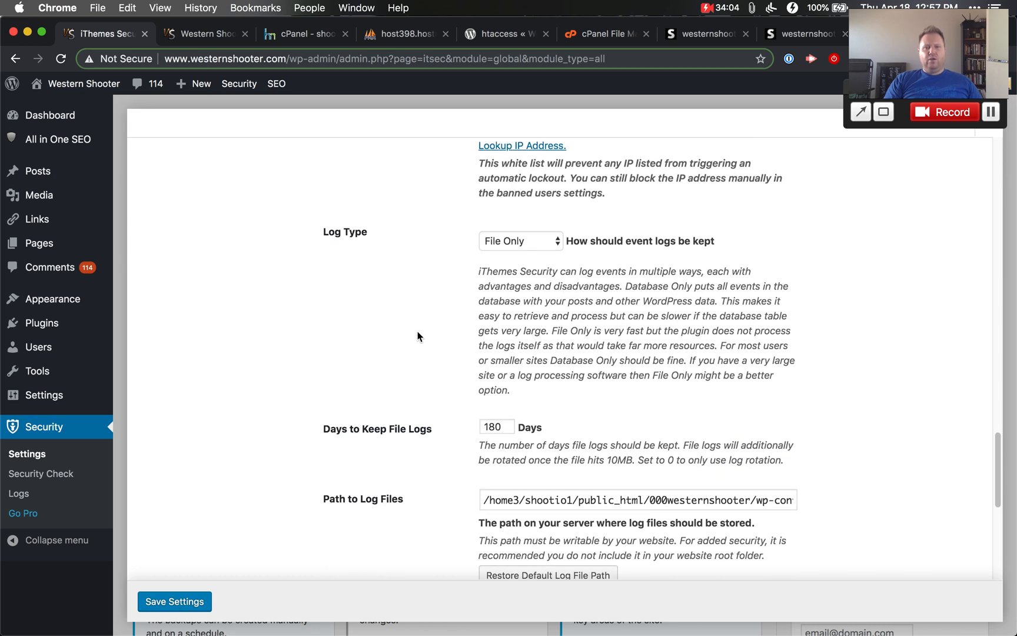
{"action": "scroll", "coordinate": [418, 336], "scroll_direction": "down", "scroll_amount": 5}
{"action": "left_click_drag", "start_coordinate": [510, 274], "coordinate": [432, 272]}
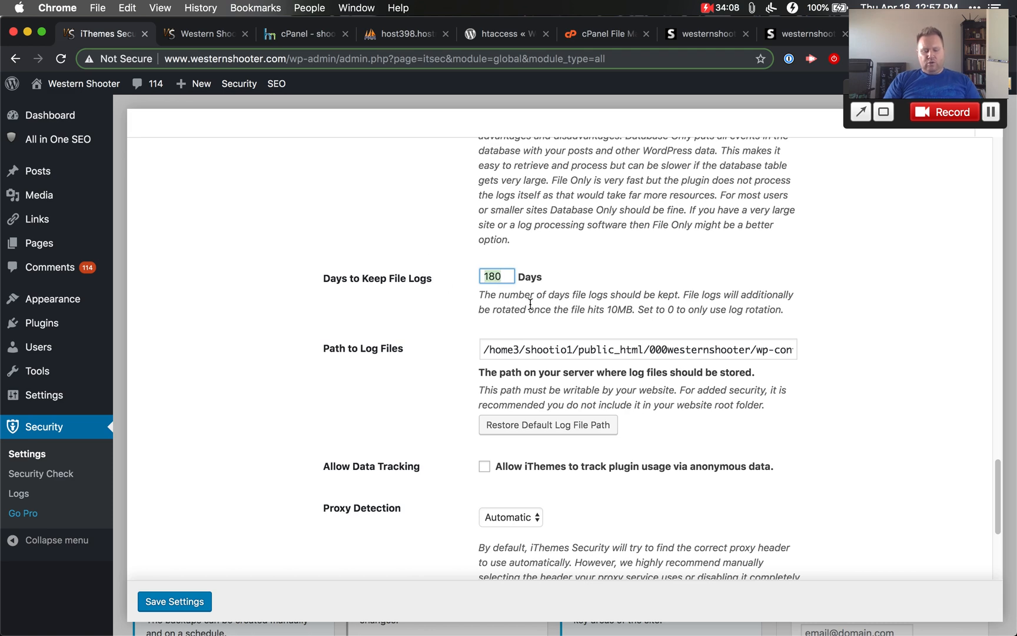
{"action": "type", "text": "60"}
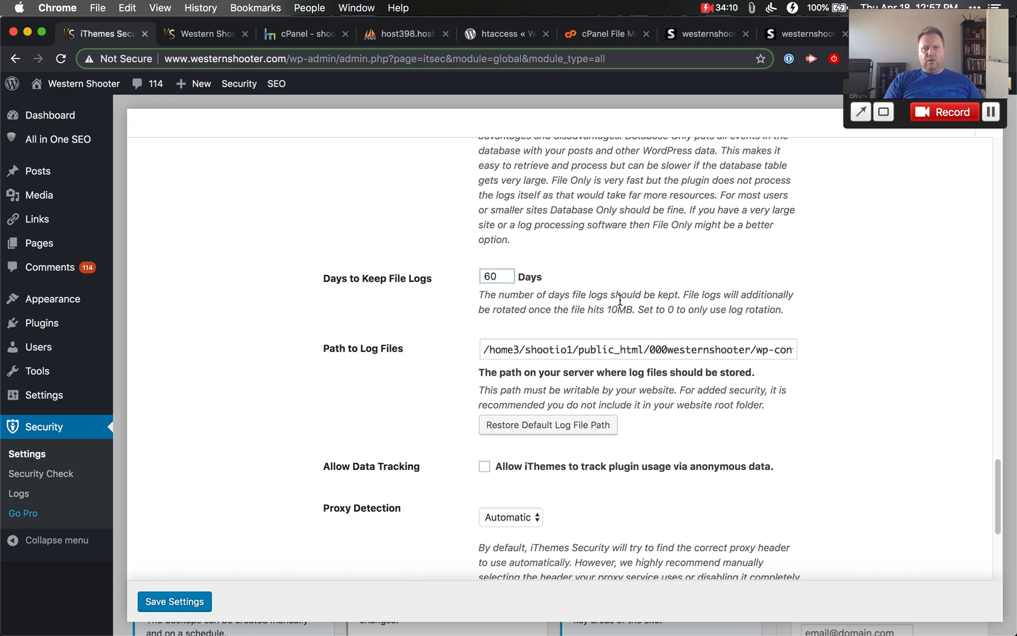
{"action": "left_click", "coordinate": [469, 393]}
Step: Allow data tracking, leave proxy detection on Automatic, hide the admin-bar Security menu, and save
{"action": "scroll", "coordinate": [469, 393], "scroll_direction": "down", "scroll_amount": 1}
{"action": "scroll", "coordinate": [468, 392], "scroll_direction": "down", "scroll_amount": 4}
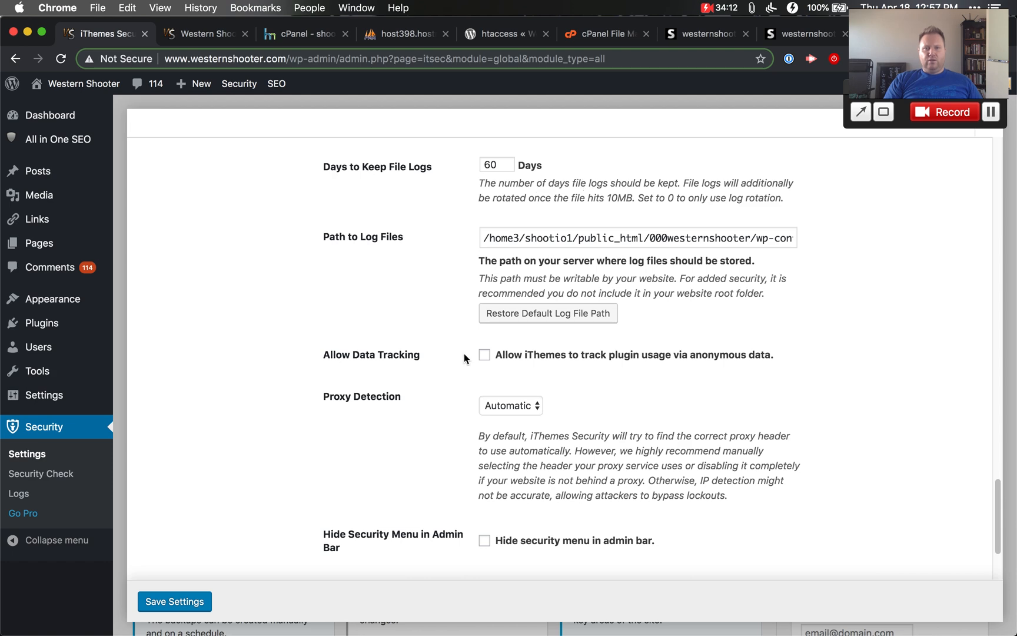
{"action": "left_click", "coordinate": [581, 356]}
{"action": "scroll", "coordinate": [474, 455], "scroll_direction": "down", "scroll_amount": 3}
{"action": "left_click", "coordinate": [509, 307]}
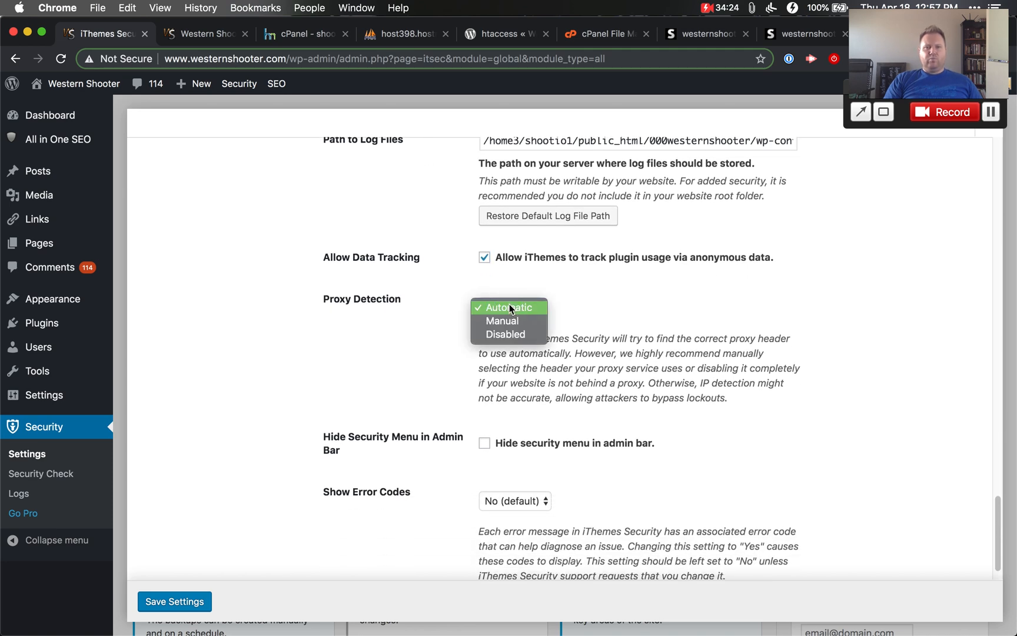
{"action": "left_click", "coordinate": [598, 315]}
{"action": "scroll", "coordinate": [494, 396], "scroll_direction": "down", "scroll_amount": 1}
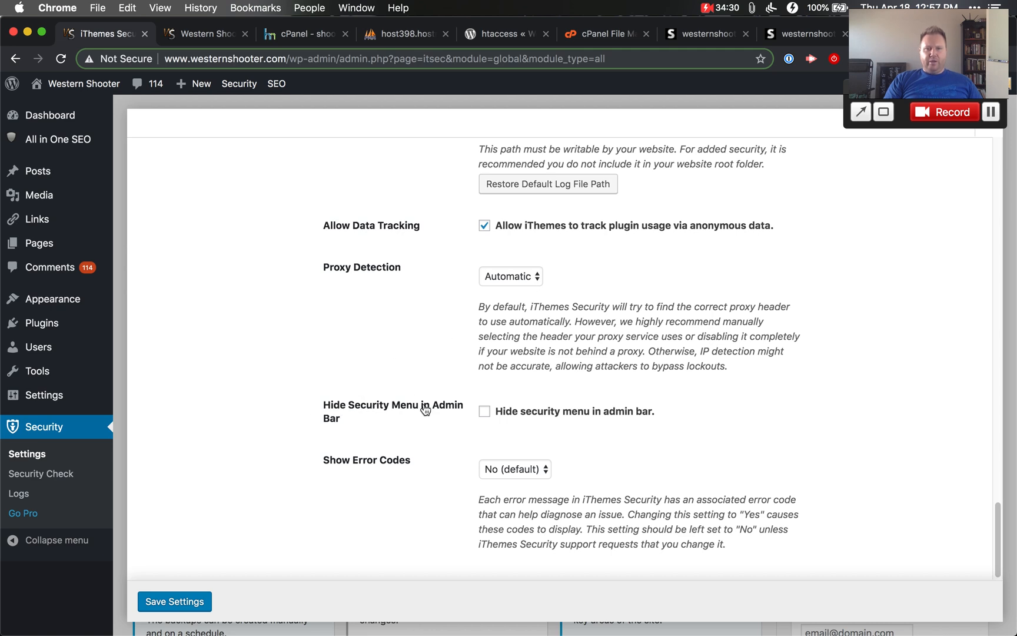
{"action": "left_click", "coordinate": [543, 413]}
{"action": "left_click", "coordinate": [544, 417]}
{"action": "left_click", "coordinate": [145, 600]}
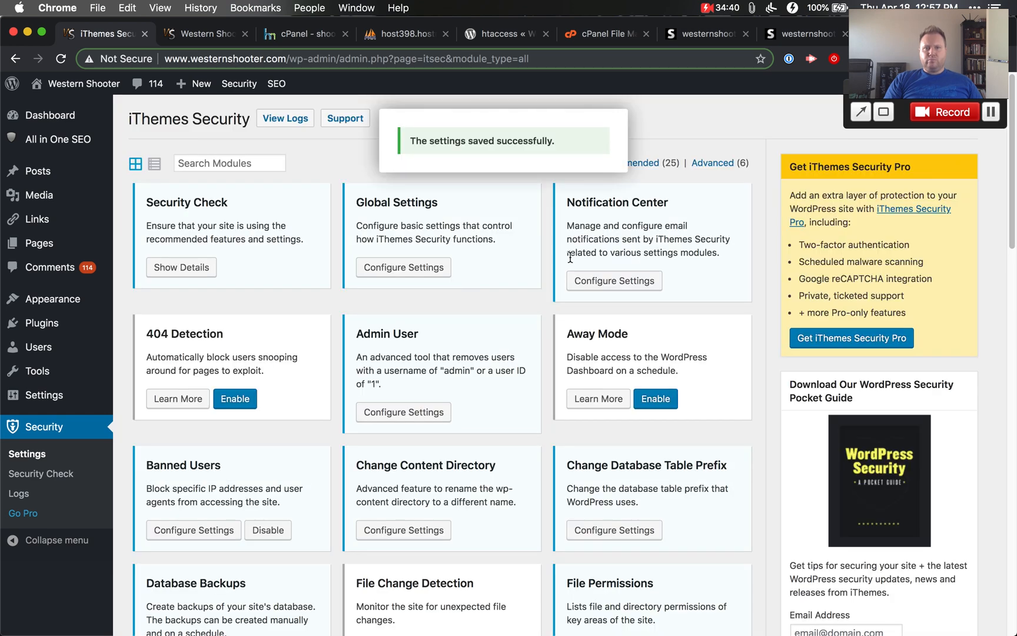
{"action": "left_click", "coordinate": [609, 282]}
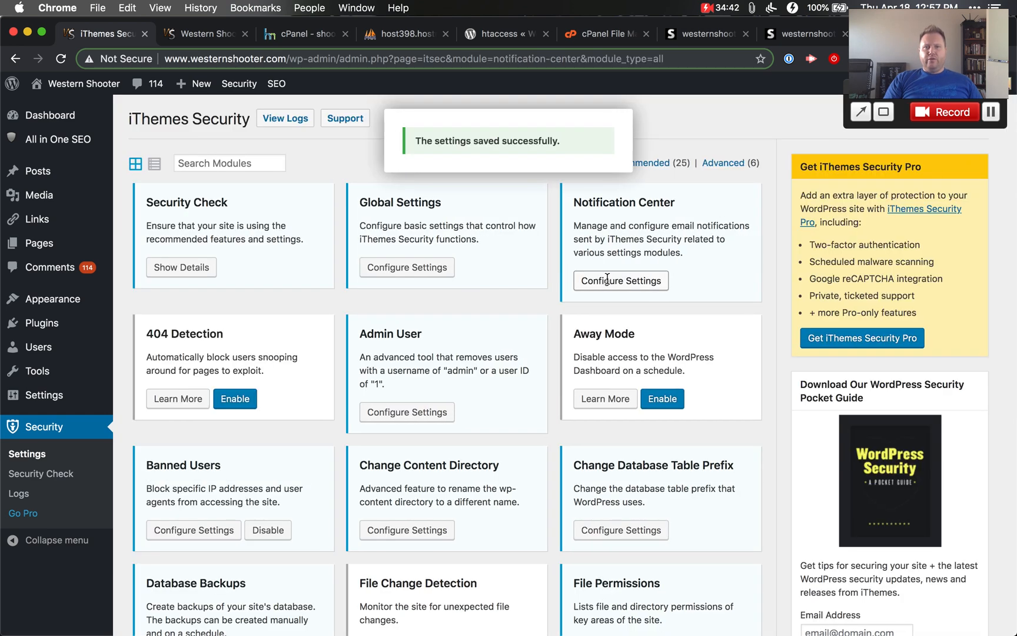
{"action": "scroll", "coordinate": [415, 411], "scroll_direction": "down", "scroll_amount": 8}
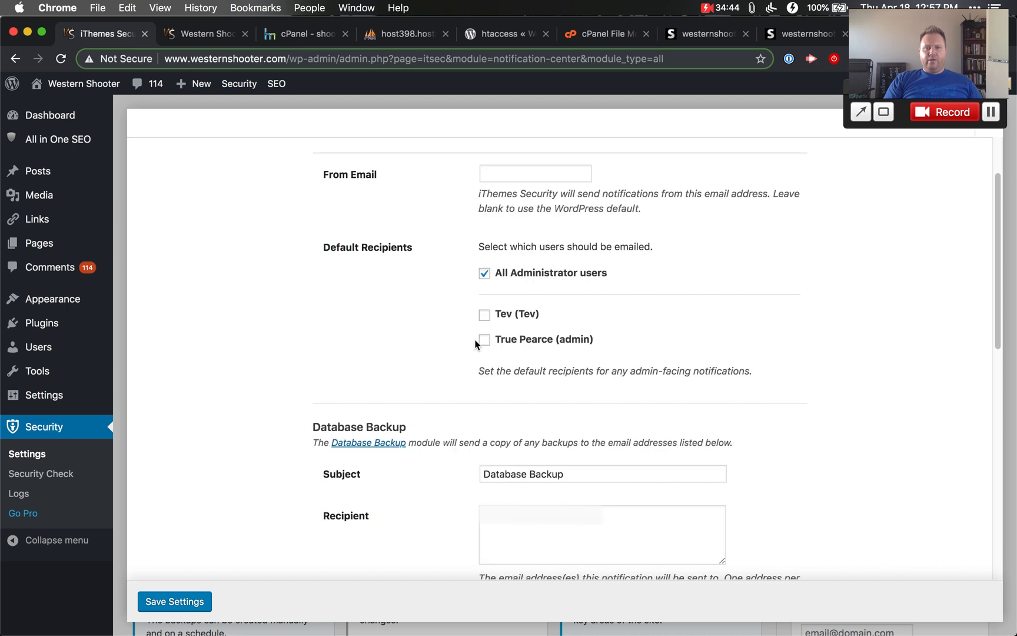
{"action": "scroll", "coordinate": [461, 386], "scroll_direction": "down", "scroll_amount": 12}
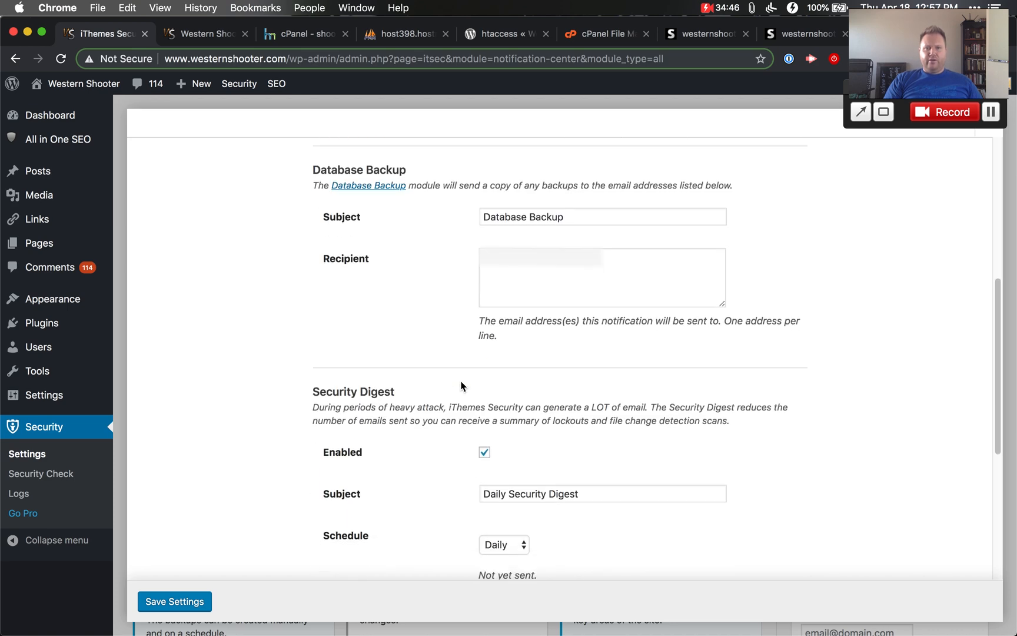
{"action": "scroll", "coordinate": [470, 220], "scroll_direction": "up", "scroll_amount": 2}
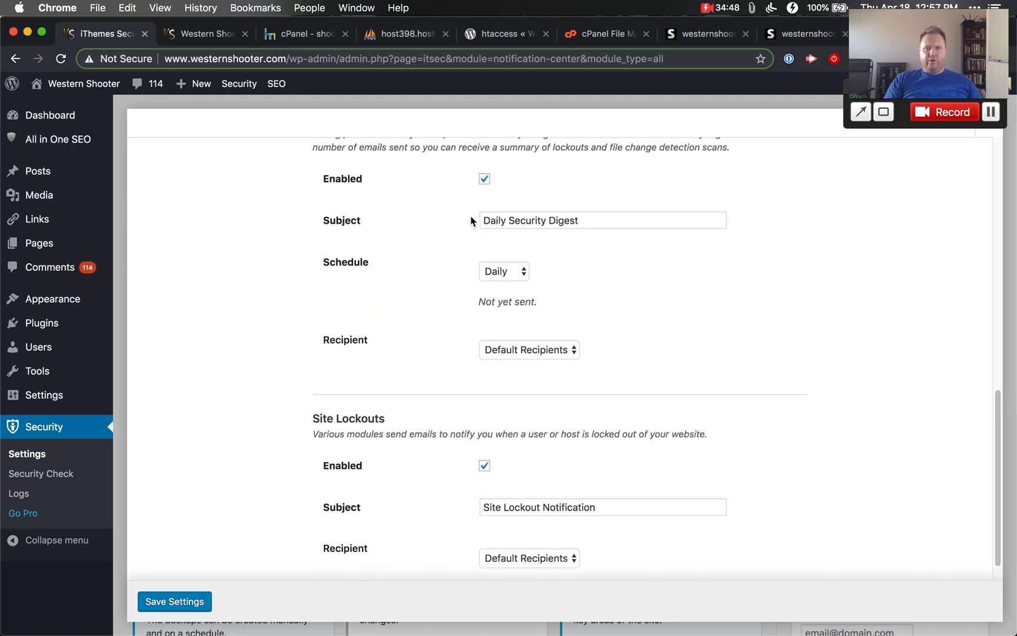
{"action": "left_click", "coordinate": [483, 189]}
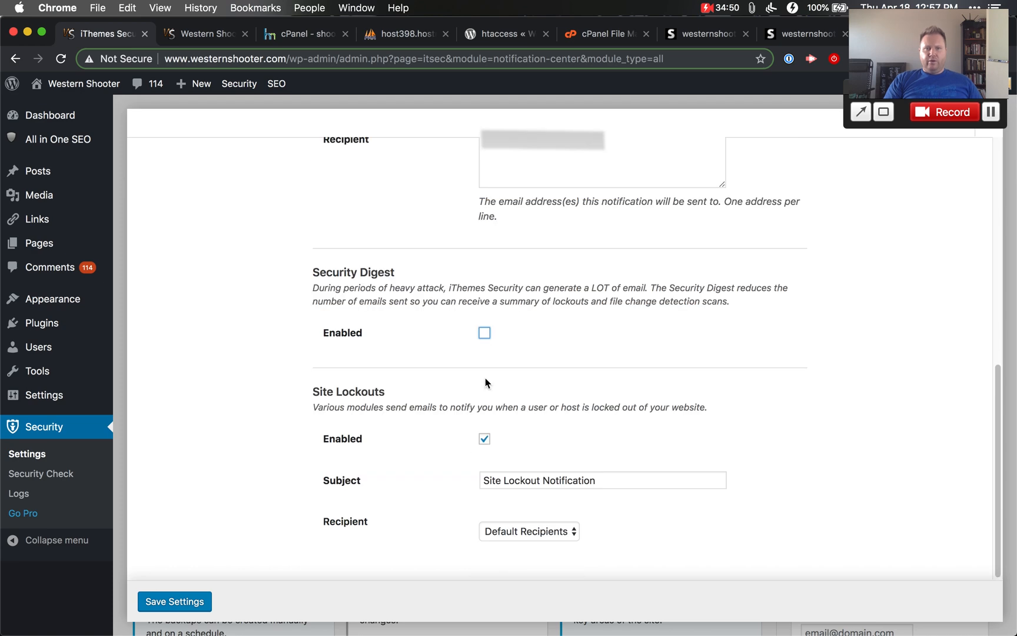
{"action": "left_click", "coordinate": [484, 439]}
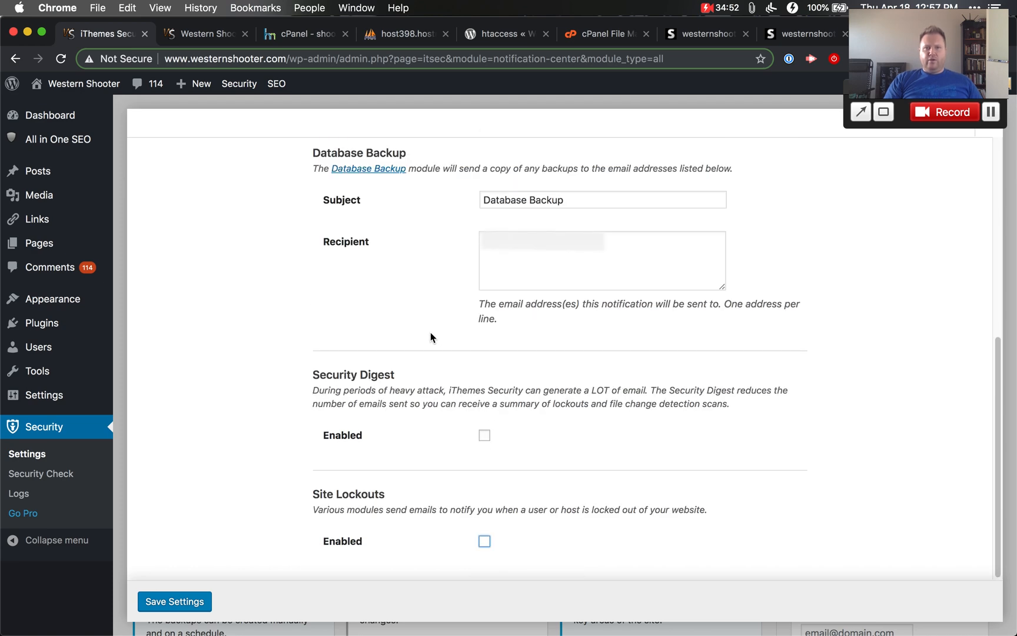
{"action": "scroll", "coordinate": [429, 332], "scroll_direction": "up", "scroll_amount": 10}
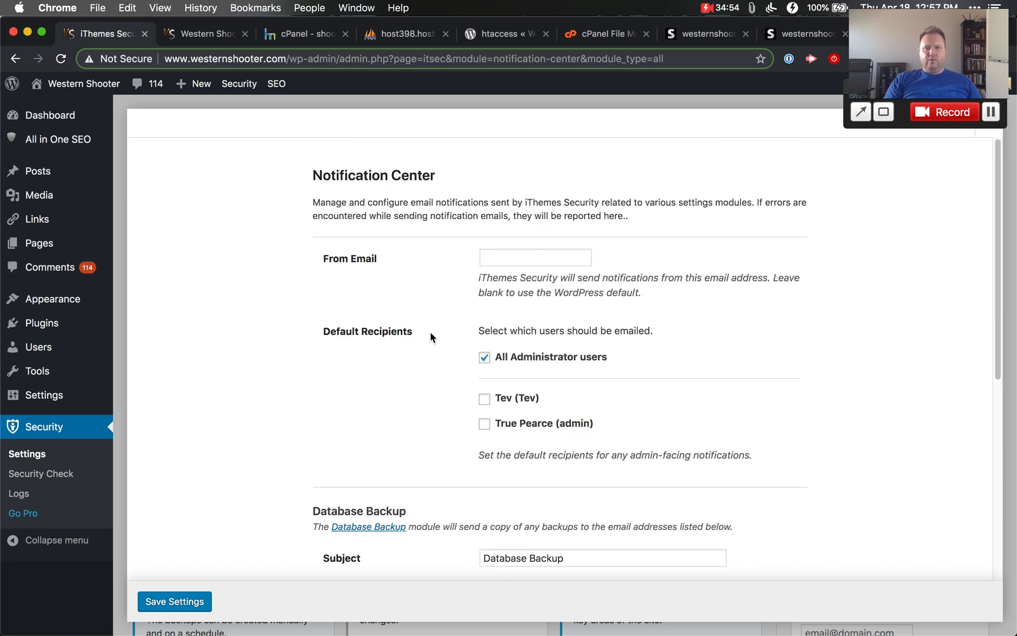
{"action": "left_click", "coordinate": [484, 423]}
{"action": "left_click", "coordinate": [518, 259]}
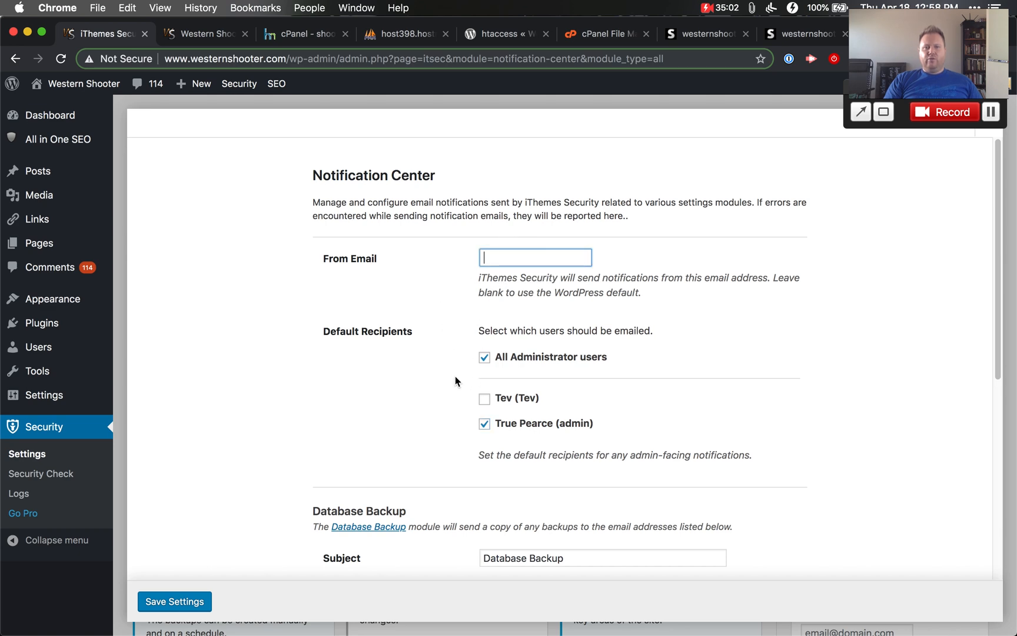
{"action": "scroll", "coordinate": [455, 379], "scroll_direction": "down", "scroll_amount": 6}
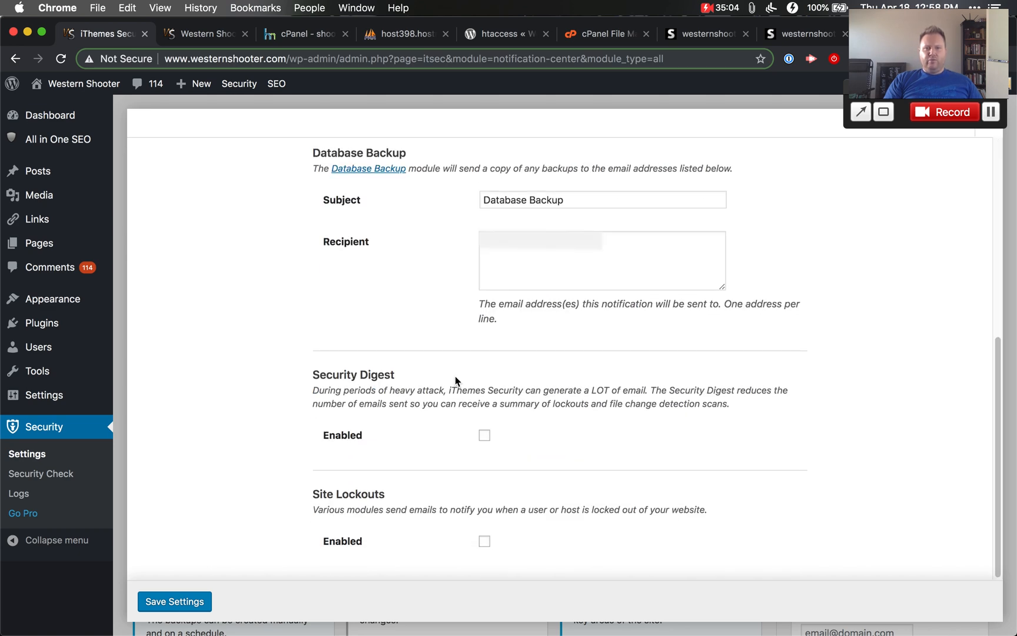
{"action": "left_click", "coordinate": [189, 606]}
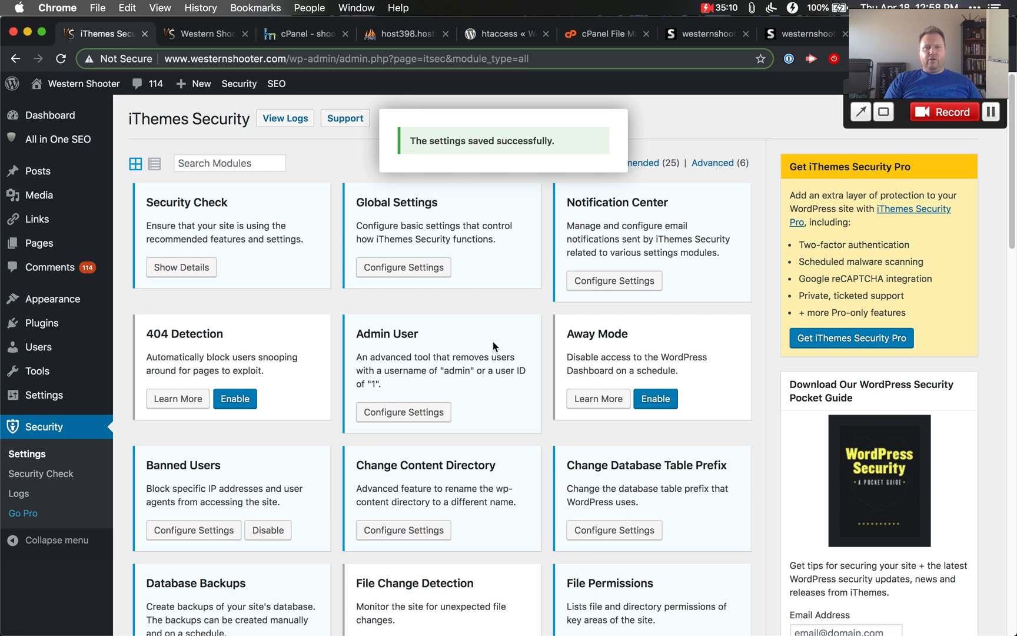
Step: Enable 404 Detection and save its defaults of a 5-minute window and 20-error lockout
{"action": "left_click", "coordinate": [419, 412]}
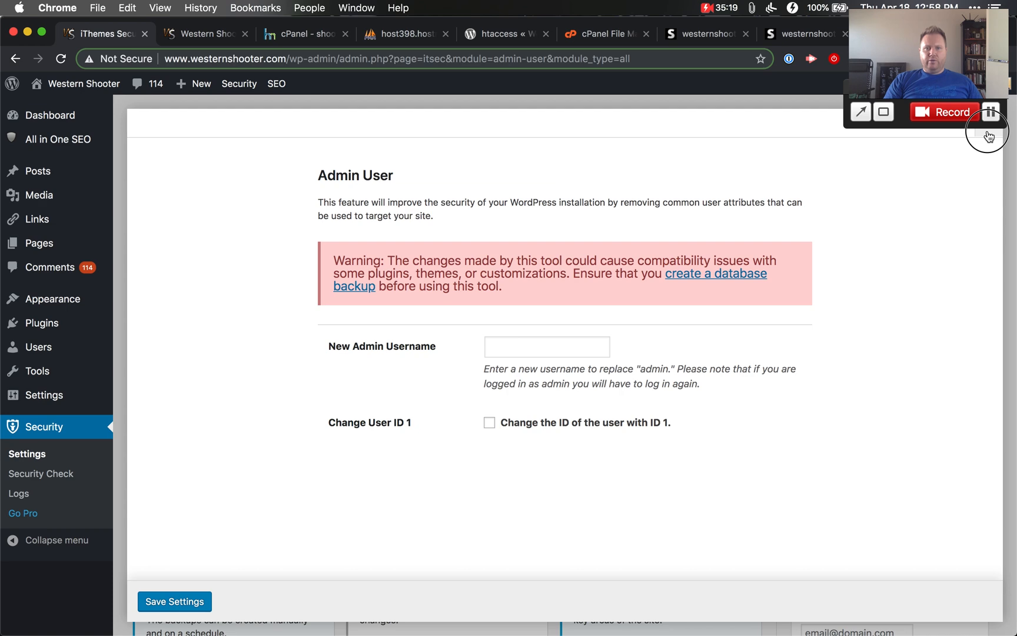
{"action": "left_click", "coordinate": [988, 134]}
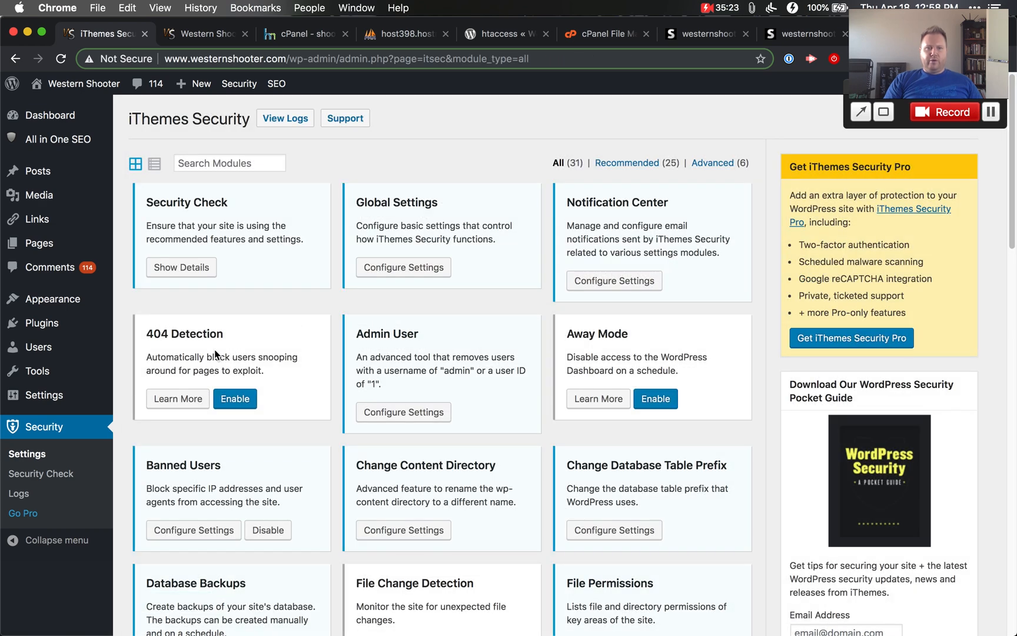
{"action": "left_click", "coordinate": [238, 401]}
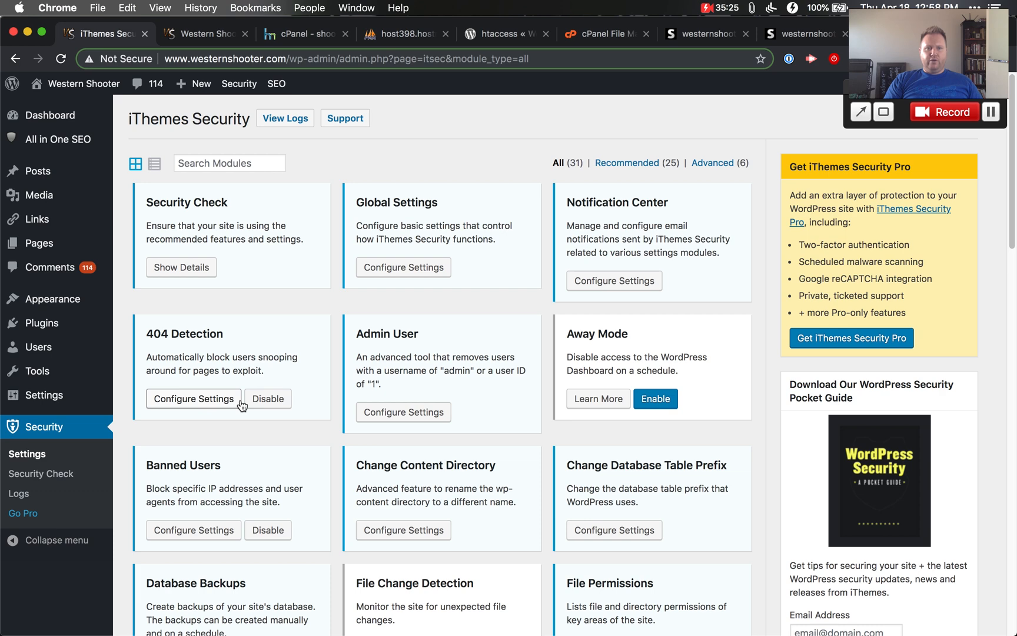
{"action": "left_click", "coordinate": [179, 399]}
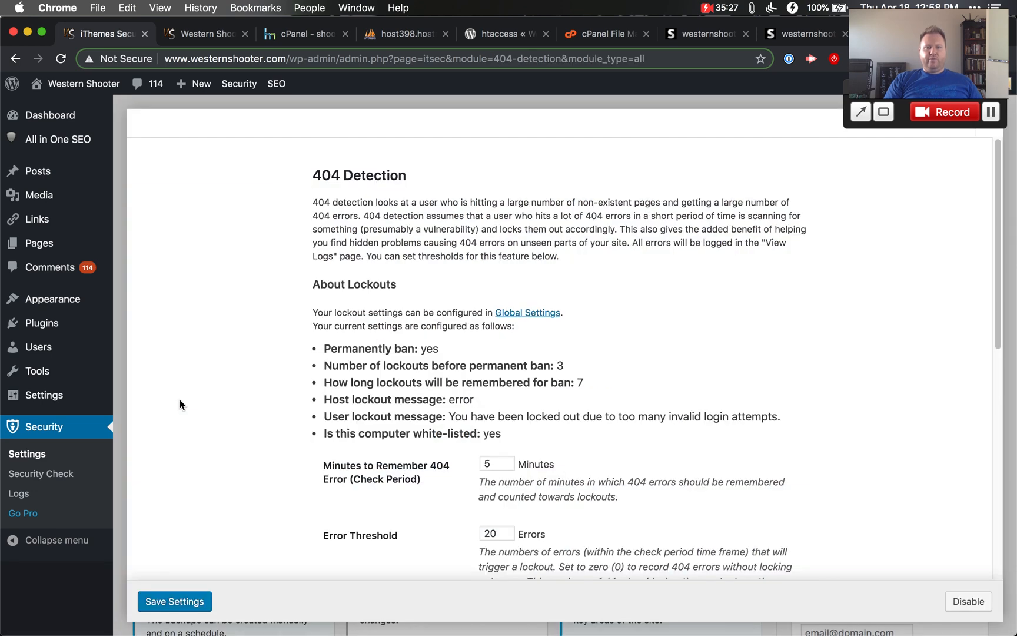
{"action": "scroll", "coordinate": [397, 418], "scroll_direction": "down", "scroll_amount": 5}
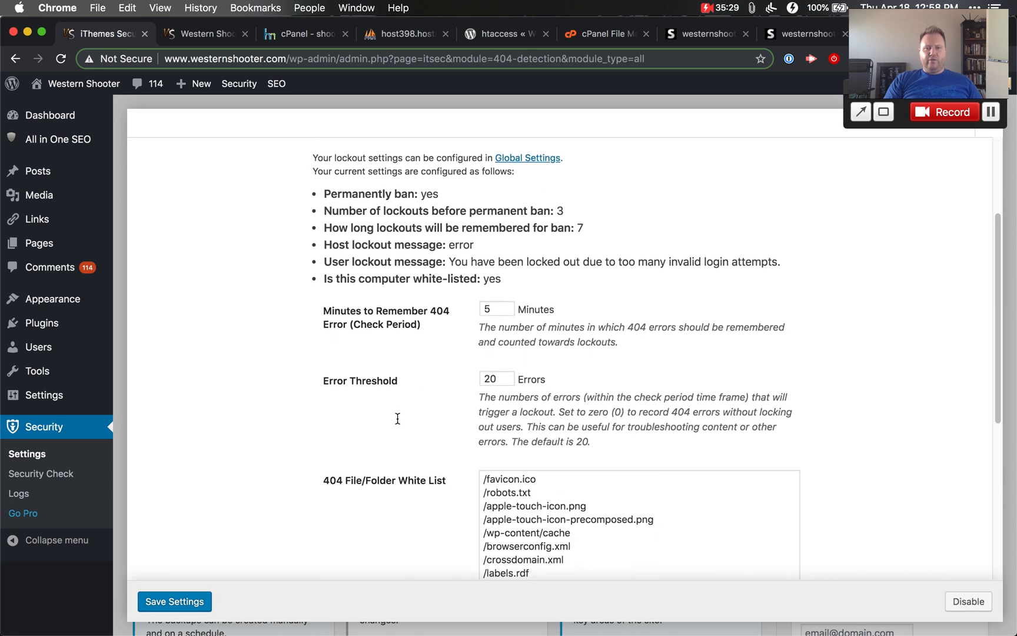
{"action": "scroll", "coordinate": [397, 418], "scroll_direction": "down", "scroll_amount": 2}
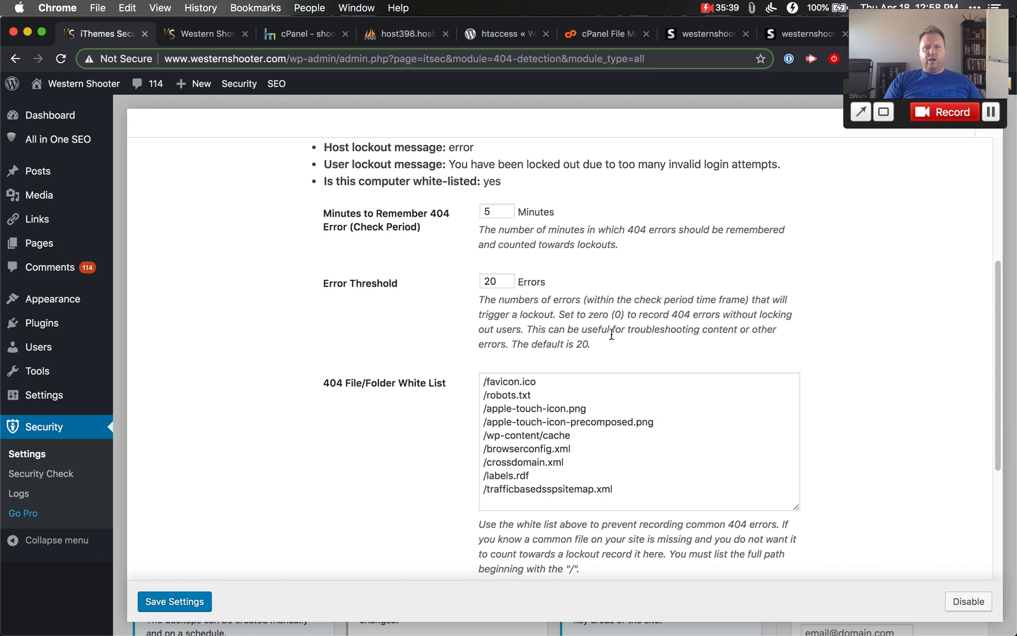
{"action": "scroll", "coordinate": [451, 335], "scroll_direction": "down", "scroll_amount": 3}
{"action": "scroll", "coordinate": [450, 334], "scroll_direction": "down", "scroll_amount": 3}
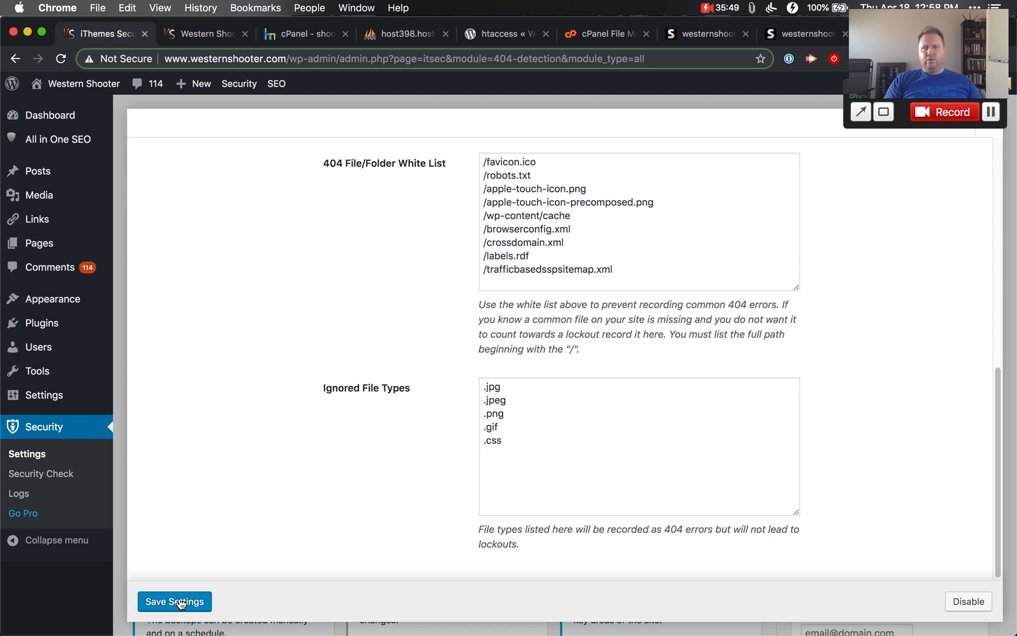
{"action": "left_click", "coordinate": [181, 602]}
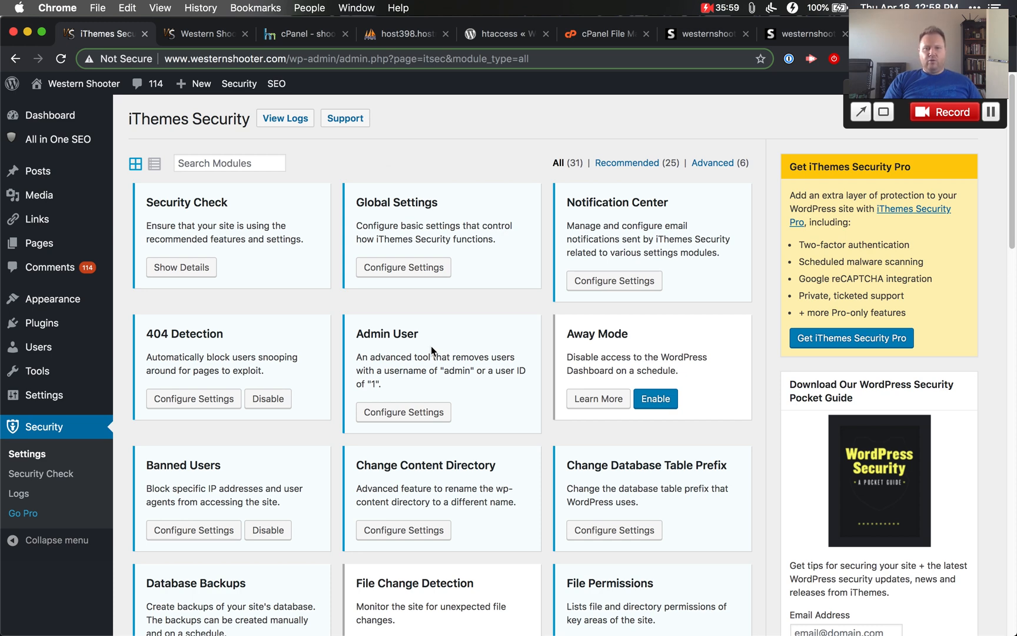
{"action": "scroll", "coordinate": [498, 396], "scroll_direction": "down", "scroll_amount": 2}
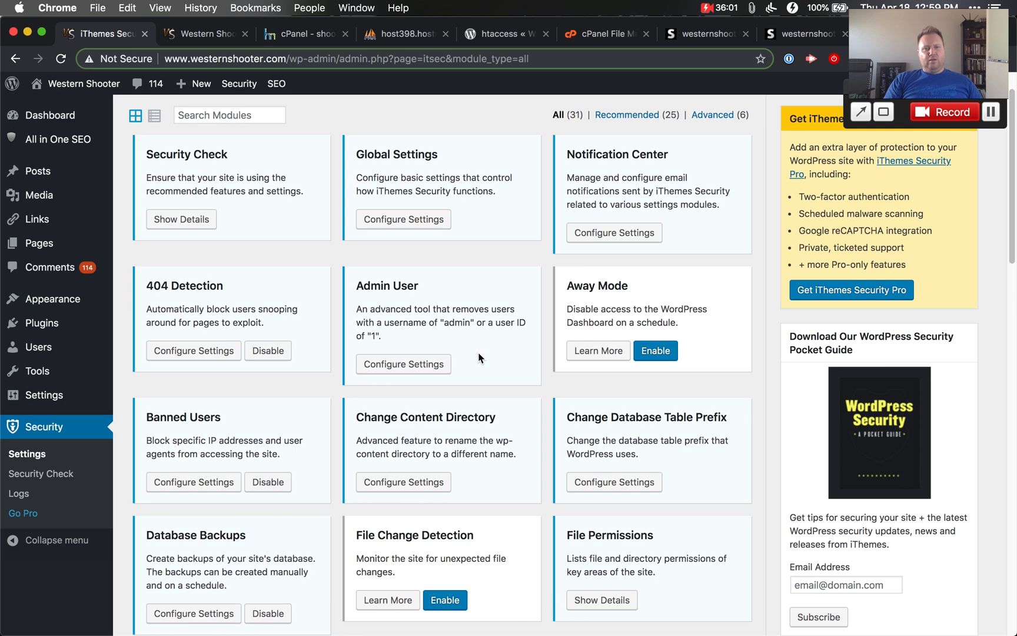
{"action": "left_click", "coordinate": [396, 365]}
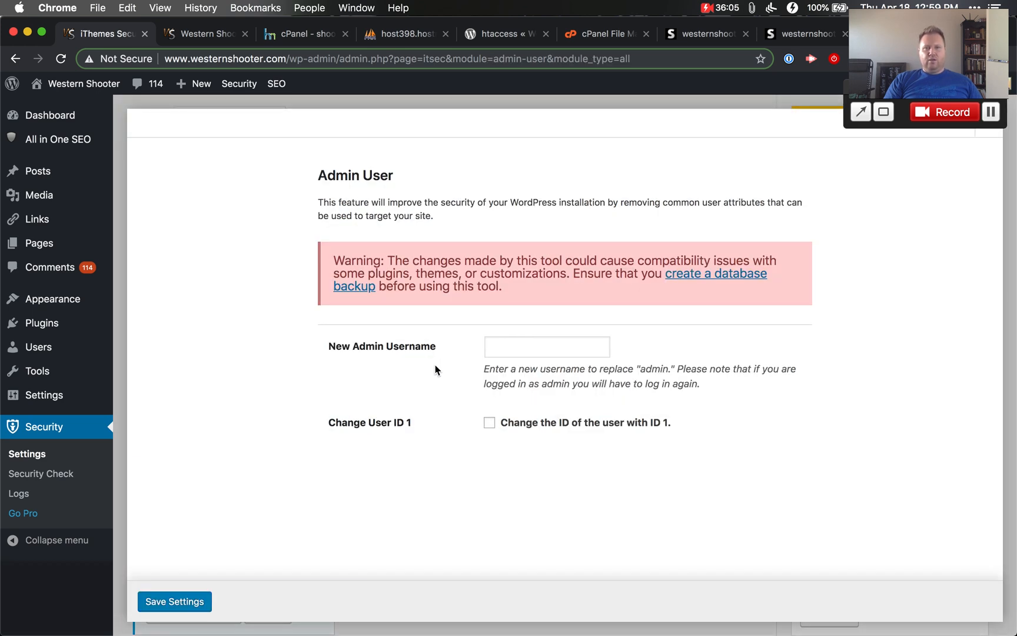
{"action": "left_click", "coordinate": [558, 350]}
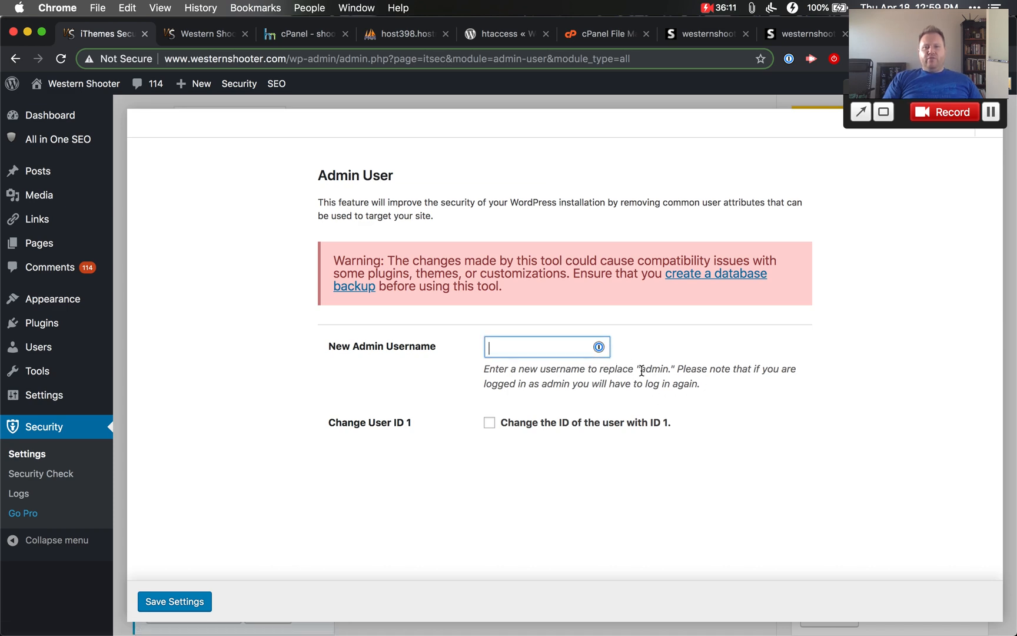
{"action": "left_click_drag", "start_coordinate": [642, 371], "coordinate": [667, 370]}
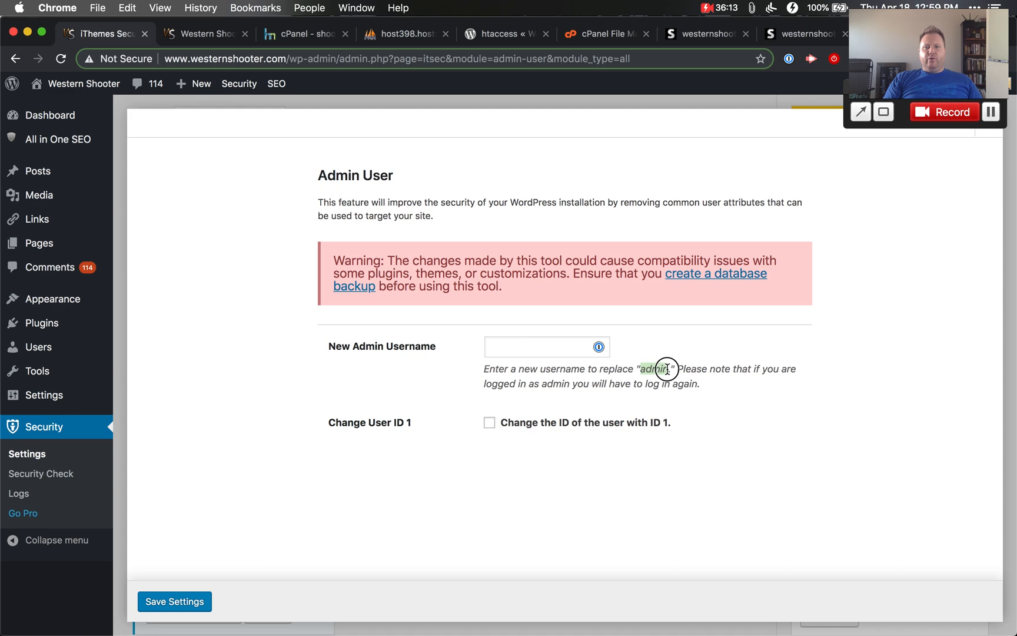
{"action": "left_click", "coordinate": [716, 390]}
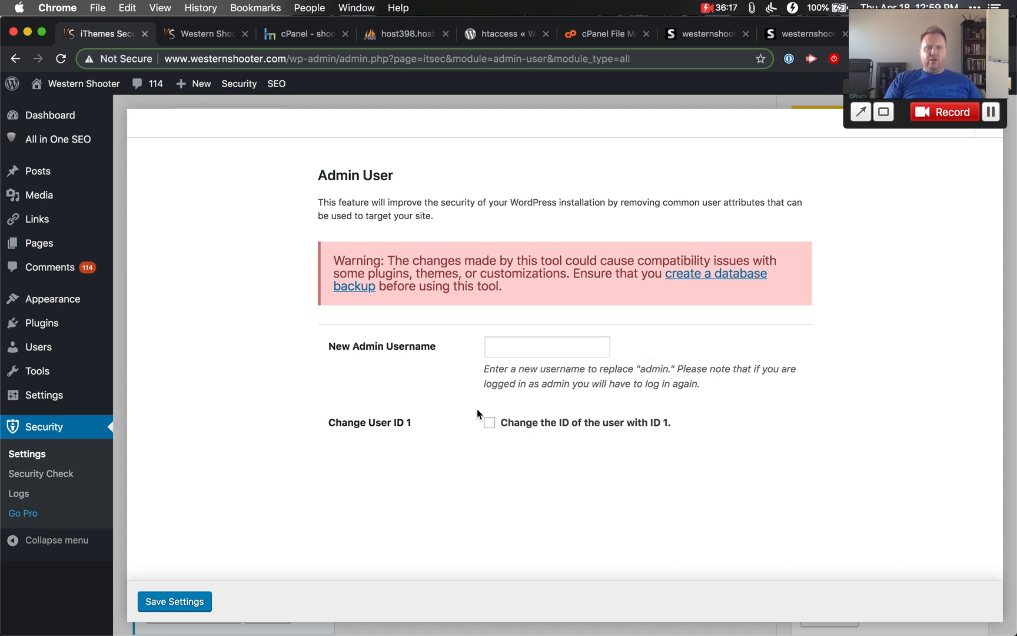
{"action": "left_click", "coordinate": [489, 97]}
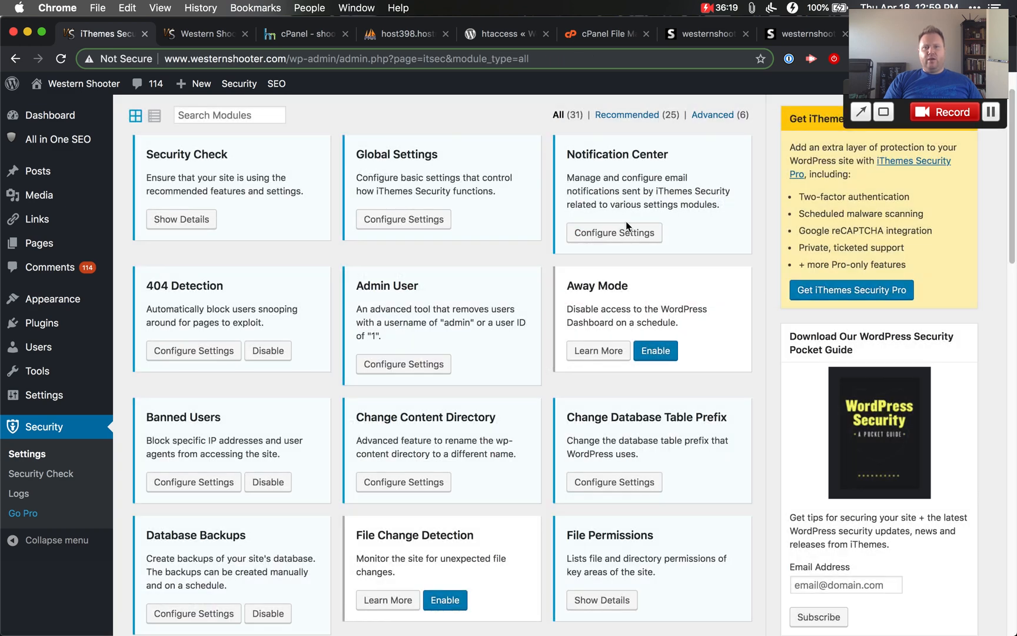
{"action": "scroll", "coordinate": [535, 349], "scroll_direction": "down", "scroll_amount": 4}
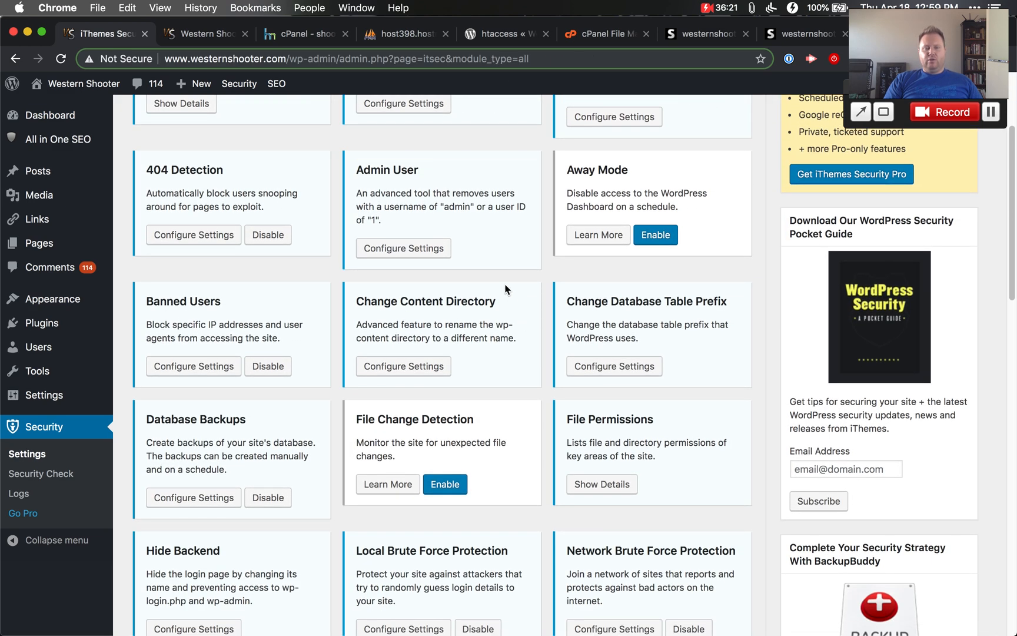
{"action": "scroll", "coordinate": [505, 289], "scroll_direction": "down", "scroll_amount": 2}
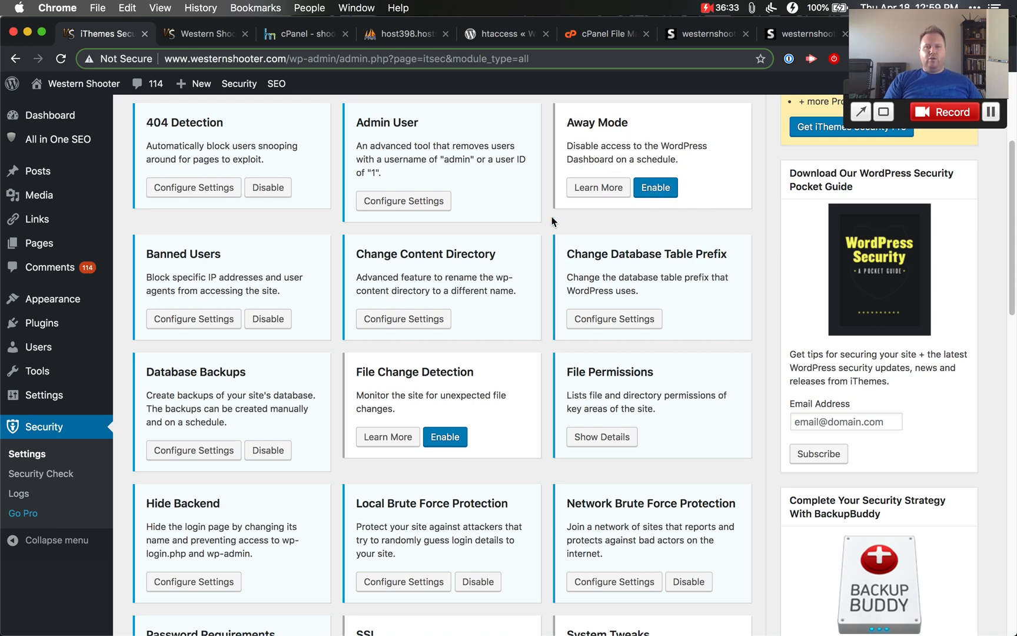
{"action": "scroll", "coordinate": [554, 331], "scroll_direction": "down", "scroll_amount": 1}
{"action": "scroll", "coordinate": [553, 331], "scroll_direction": "up", "scroll_amount": 1}
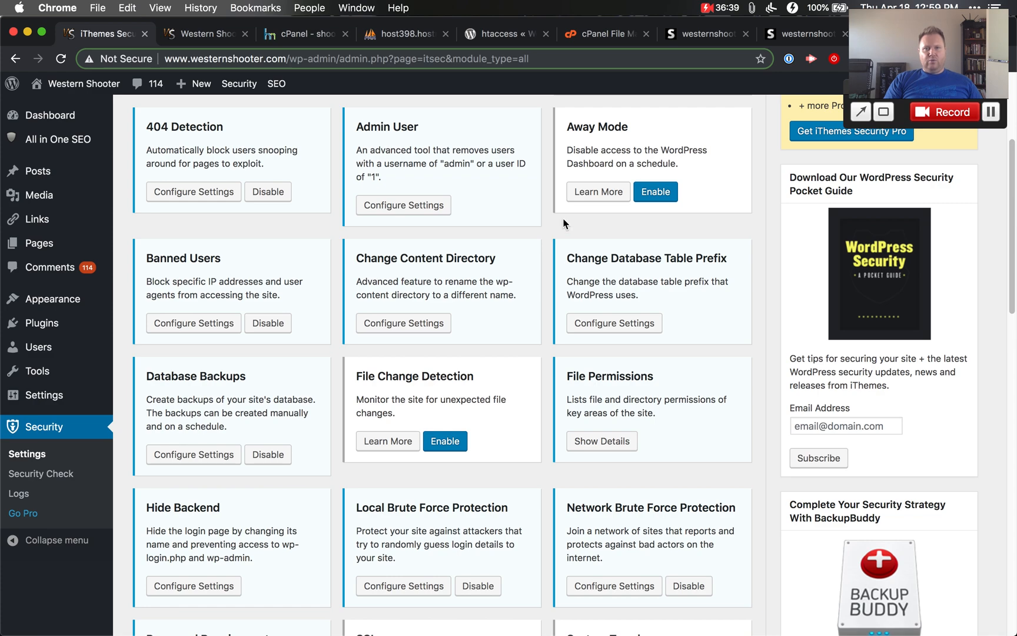
{"action": "scroll", "coordinate": [412, 247], "scroll_direction": "down", "scroll_amount": 2}
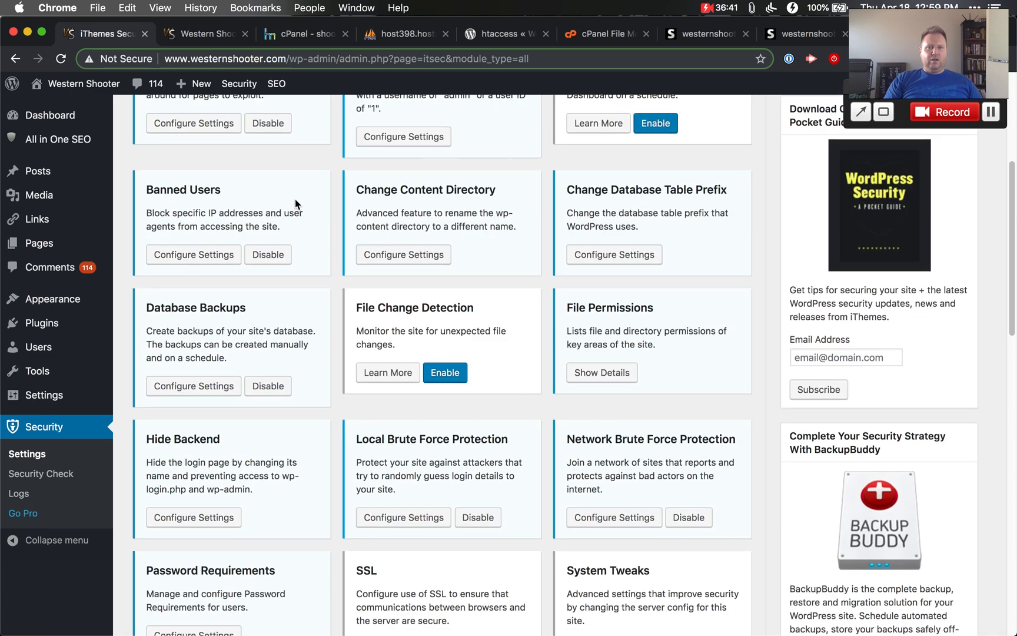
{"action": "scroll", "coordinate": [296, 200], "scroll_direction": "down", "scroll_amount": 1}
{"action": "scroll", "coordinate": [322, 275], "scroll_direction": "down", "scroll_amount": 1}
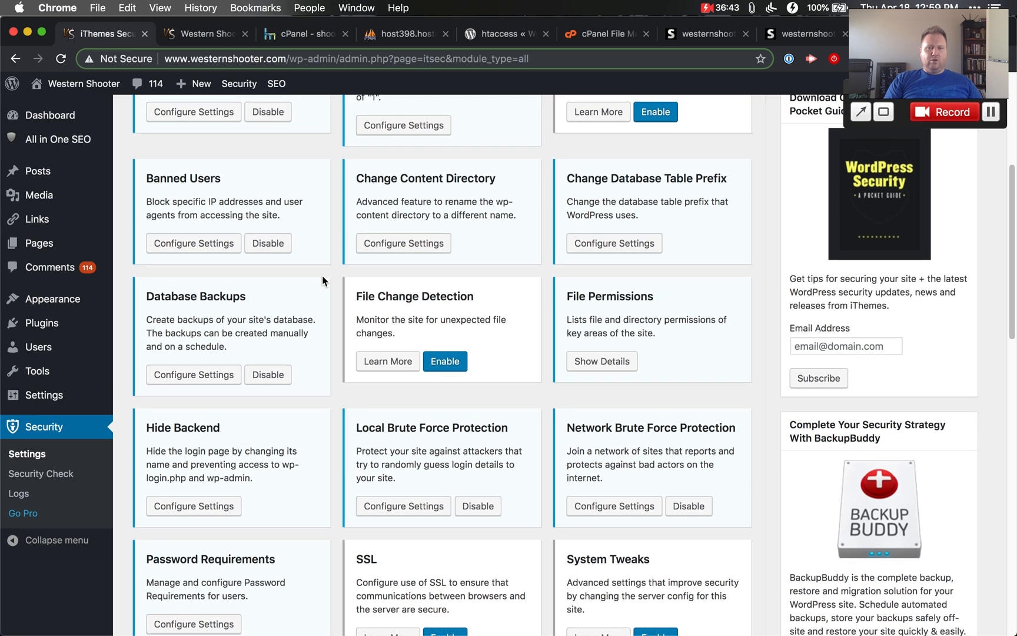
Step: Enable HackRepair.com's default blacklist in the Banned Users settings and save
{"action": "left_click", "coordinate": [199, 216]}
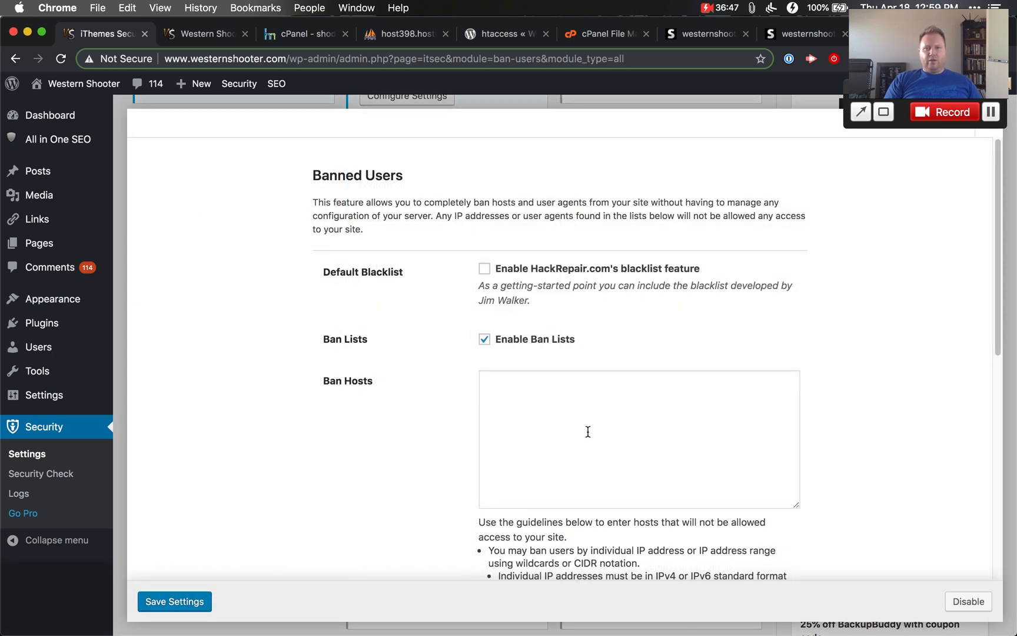
{"action": "scroll", "coordinate": [586, 432], "scroll_direction": "down", "scroll_amount": 4}
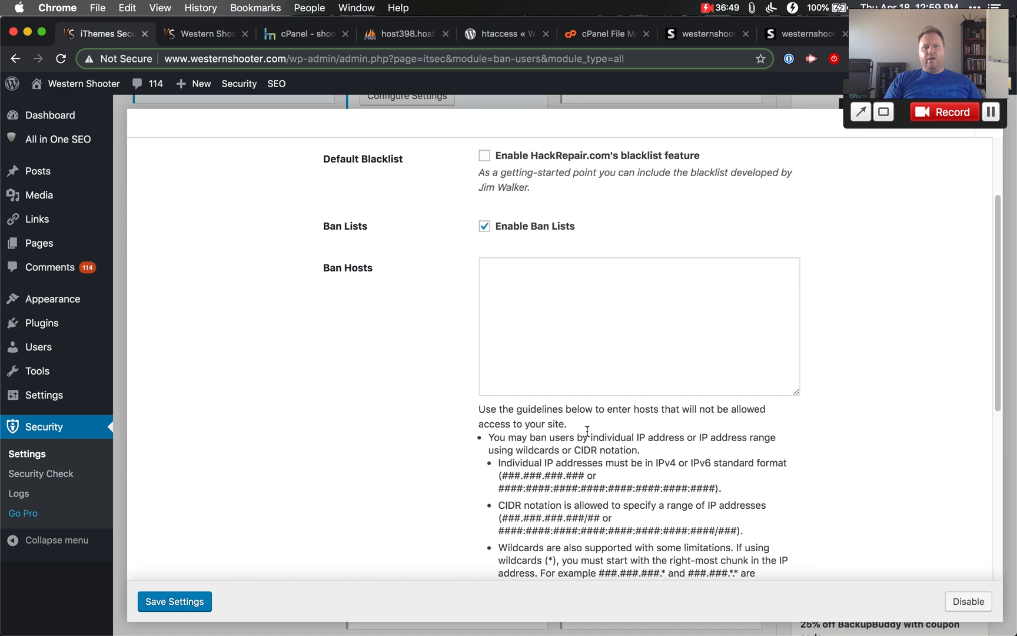
{"action": "scroll", "coordinate": [587, 430], "scroll_direction": "up", "scroll_amount": 4}
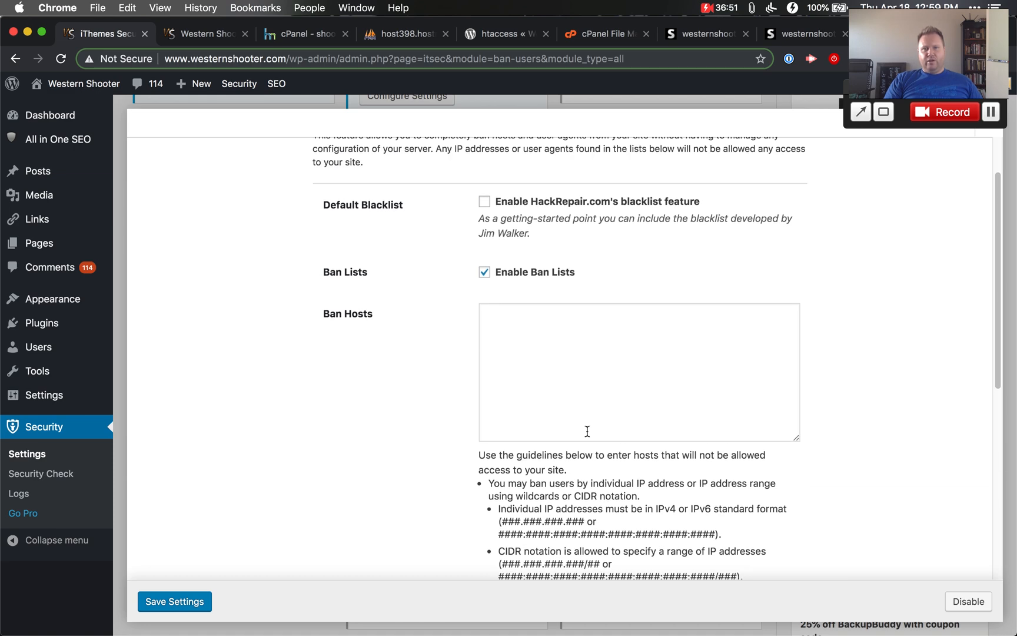
{"action": "scroll", "coordinate": [587, 432], "scroll_direction": "down", "scroll_amount": 3}
{"action": "scroll", "coordinate": [587, 431], "scroll_direction": "up", "scroll_amount": 3}
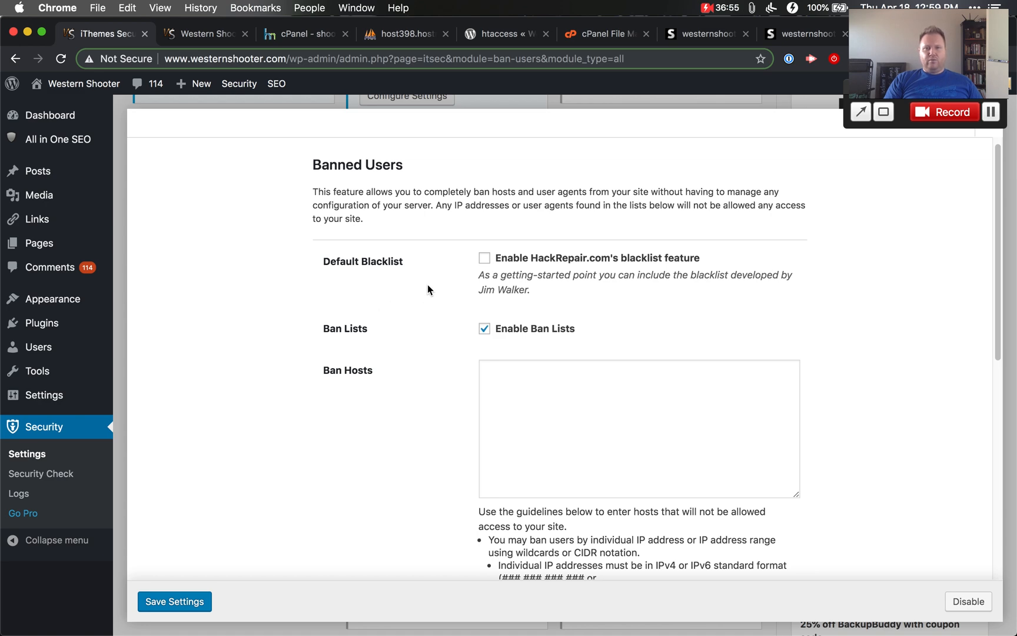
{"action": "left_click", "coordinate": [484, 257]}
{"action": "scroll", "coordinate": [567, 318], "scroll_direction": "down", "scroll_amount": 6}
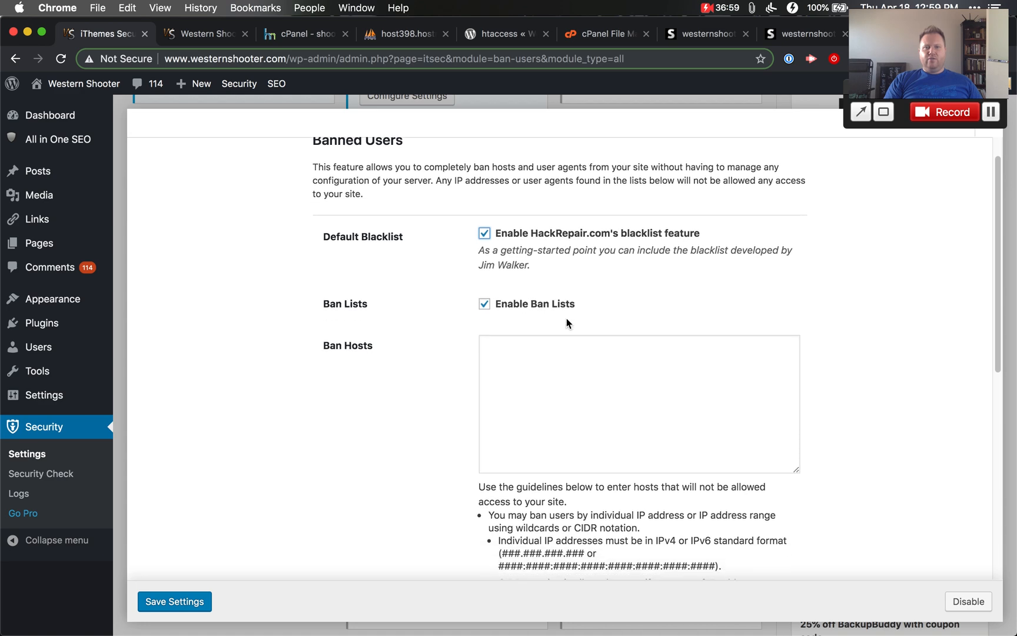
{"action": "scroll", "coordinate": [567, 318], "scroll_direction": "down", "scroll_amount": 8}
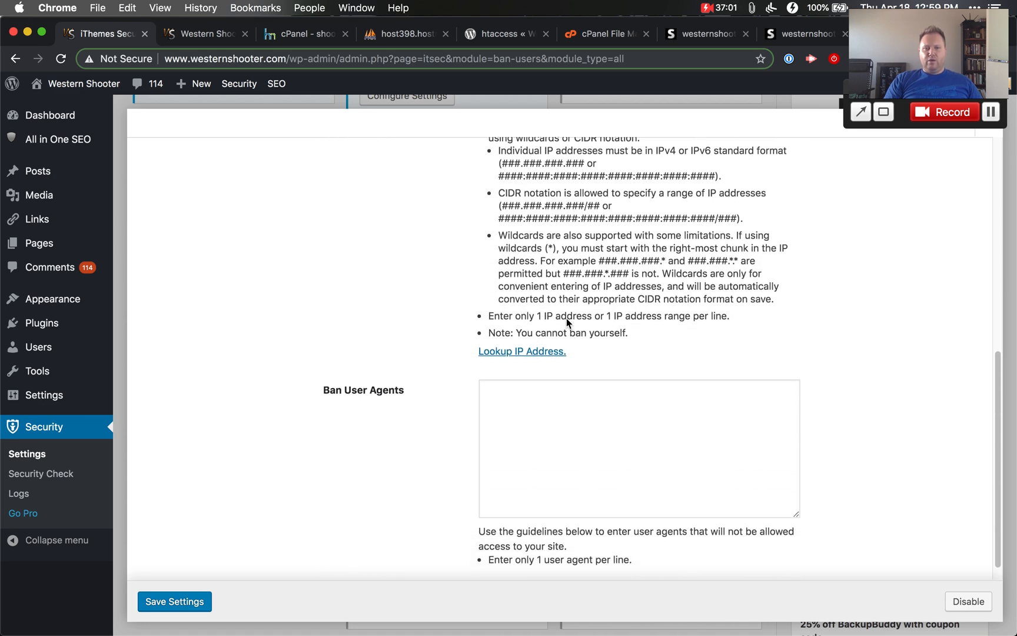
{"action": "left_click", "coordinate": [199, 601]}
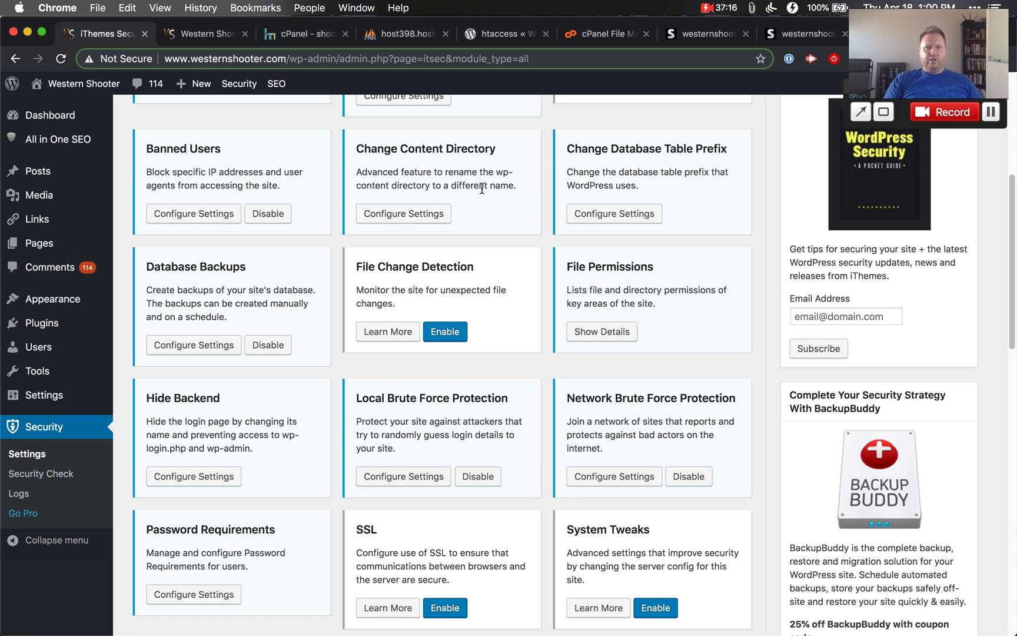
Step: Set Change Prefix to Yes so wp_ becomes vdphs1ffo_, and save
{"action": "left_click", "coordinate": [621, 206]}
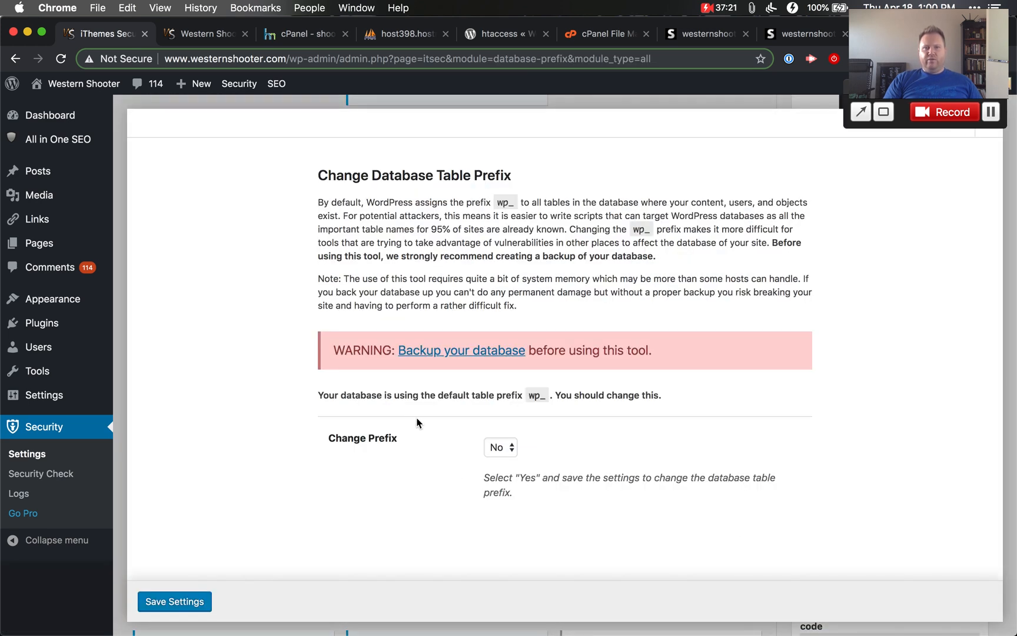
{"action": "left_click", "coordinate": [510, 453]}
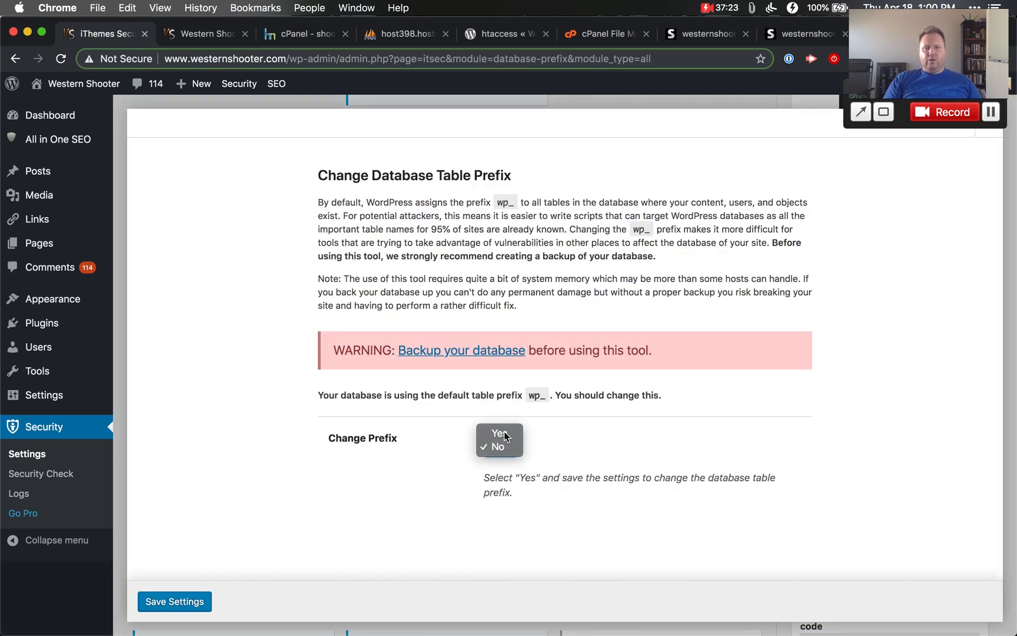
{"action": "left_click", "coordinate": [499, 433]}
{"action": "double_click", "coordinate": [533, 395]}
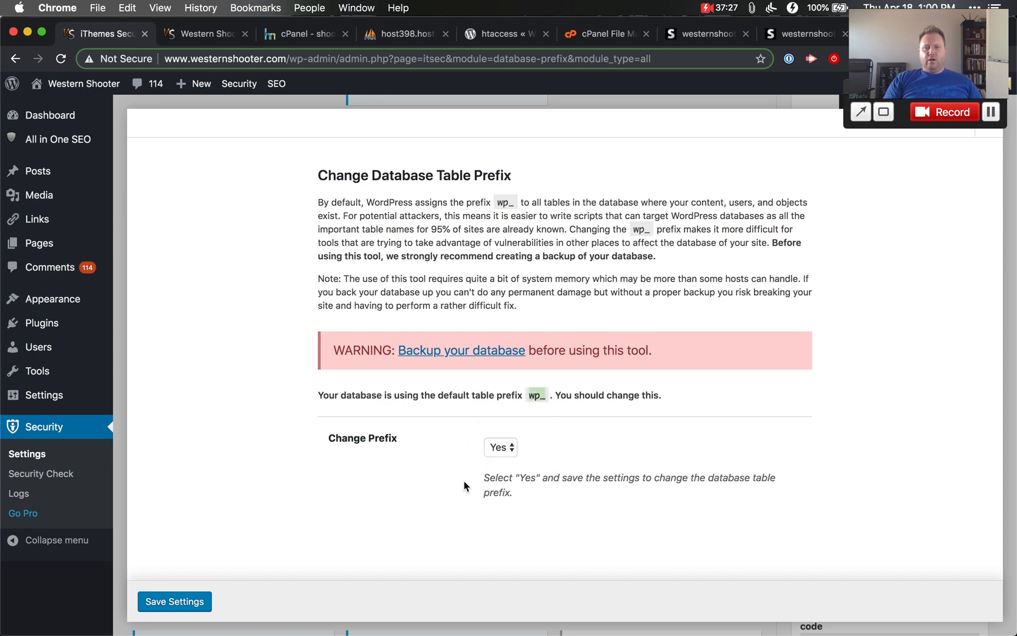
{"action": "left_click", "coordinate": [429, 399]}
{"action": "left_click", "coordinate": [175, 604]}
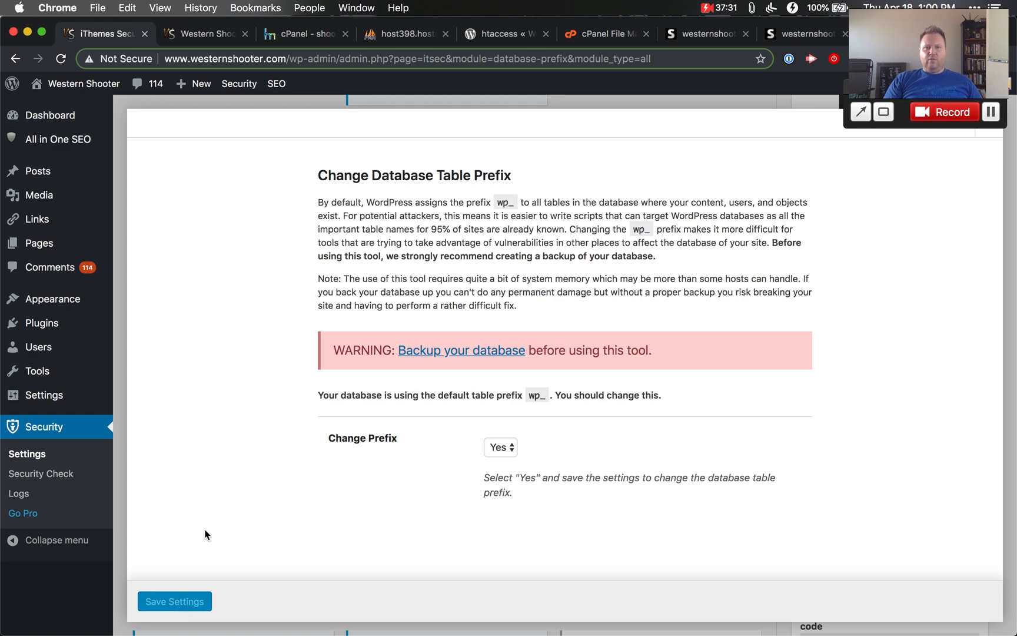
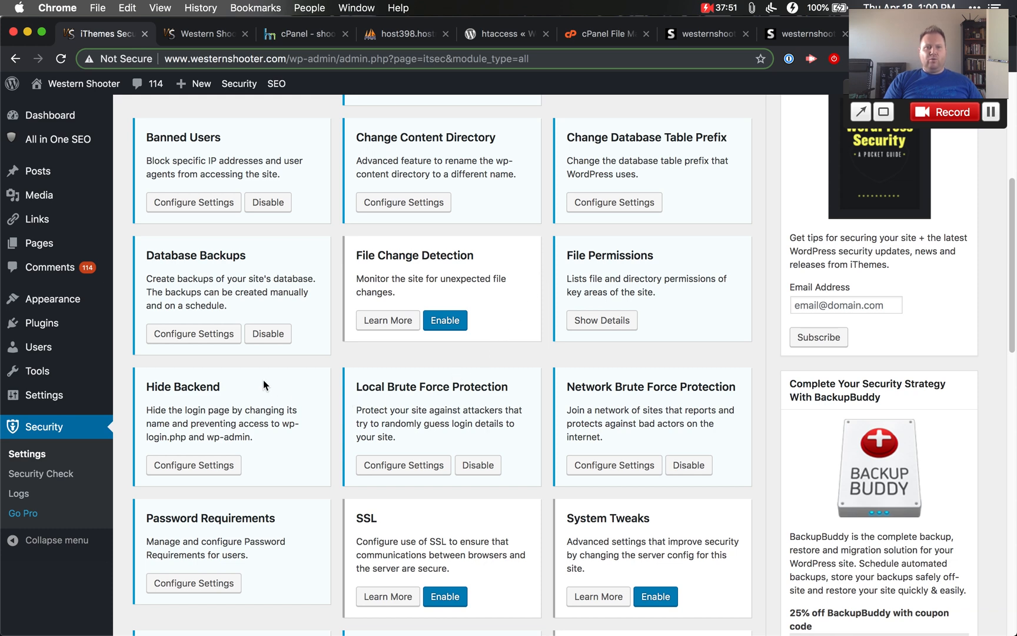
Step: Disable the Database Backups card in iThemes Security and review the remaining enabled modules
{"action": "left_click", "coordinate": [270, 335]}
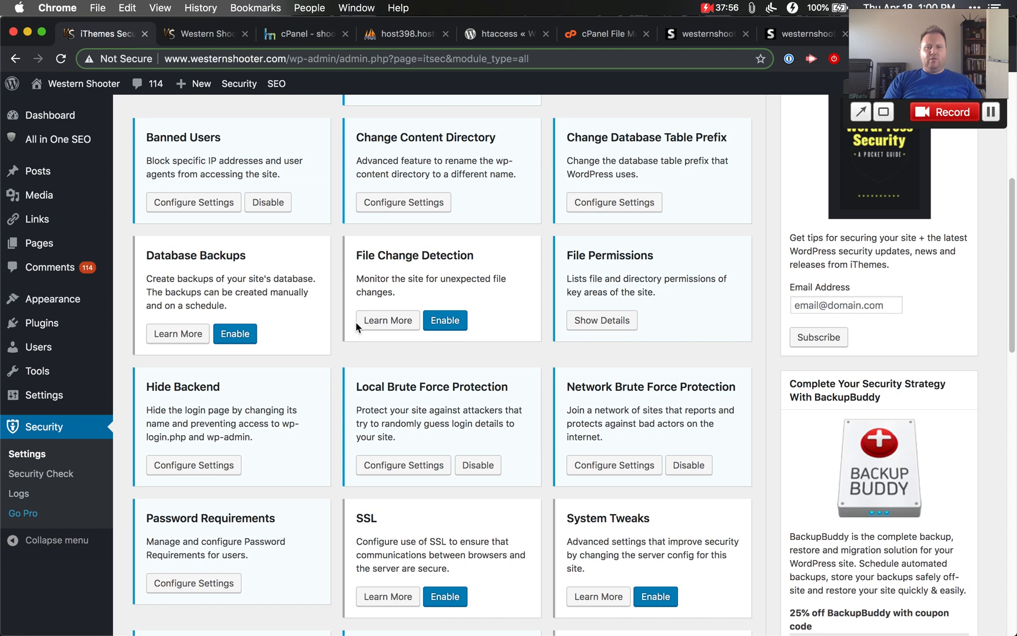
{"action": "scroll", "coordinate": [355, 322], "scroll_direction": "down", "scroll_amount": 2}
{"action": "scroll", "coordinate": [494, 322], "scroll_direction": "down", "scroll_amount": 1}
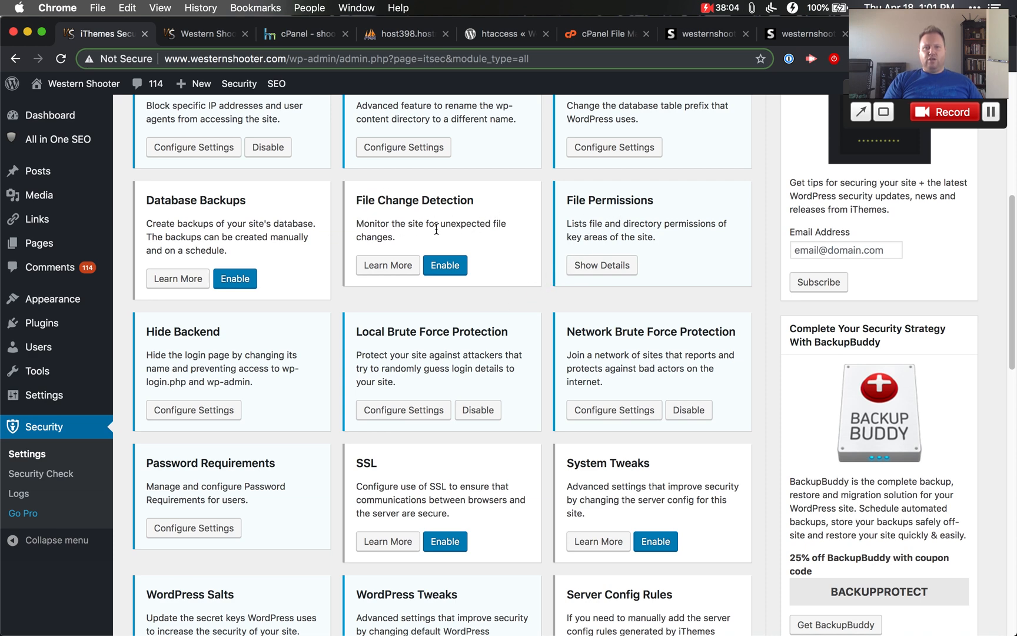
{"action": "scroll", "coordinate": [527, 301], "scroll_direction": "up", "scroll_amount": 1}
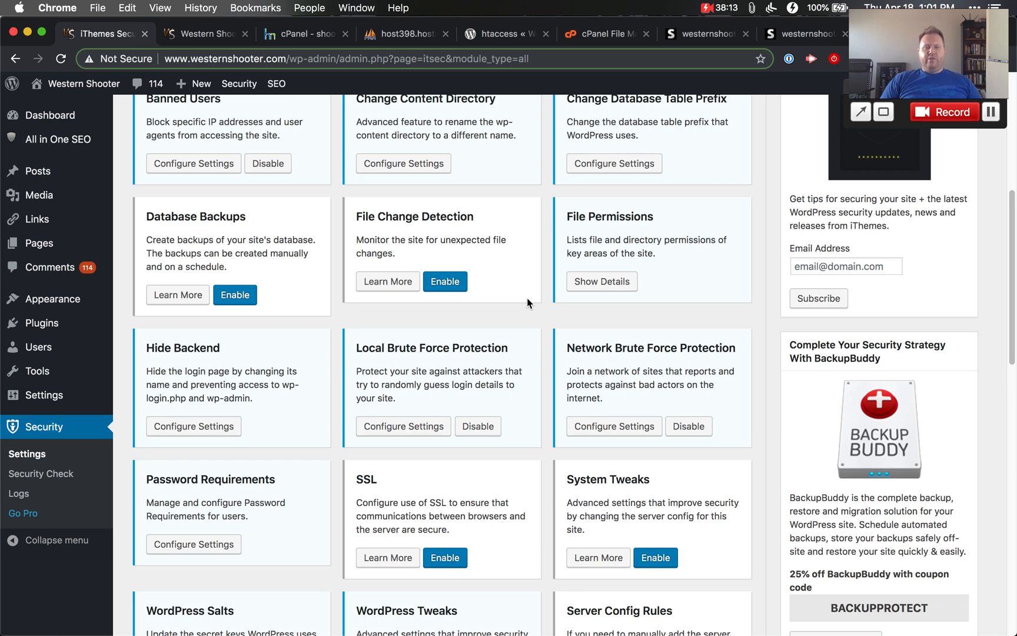
{"action": "left_click", "coordinate": [449, 284]}
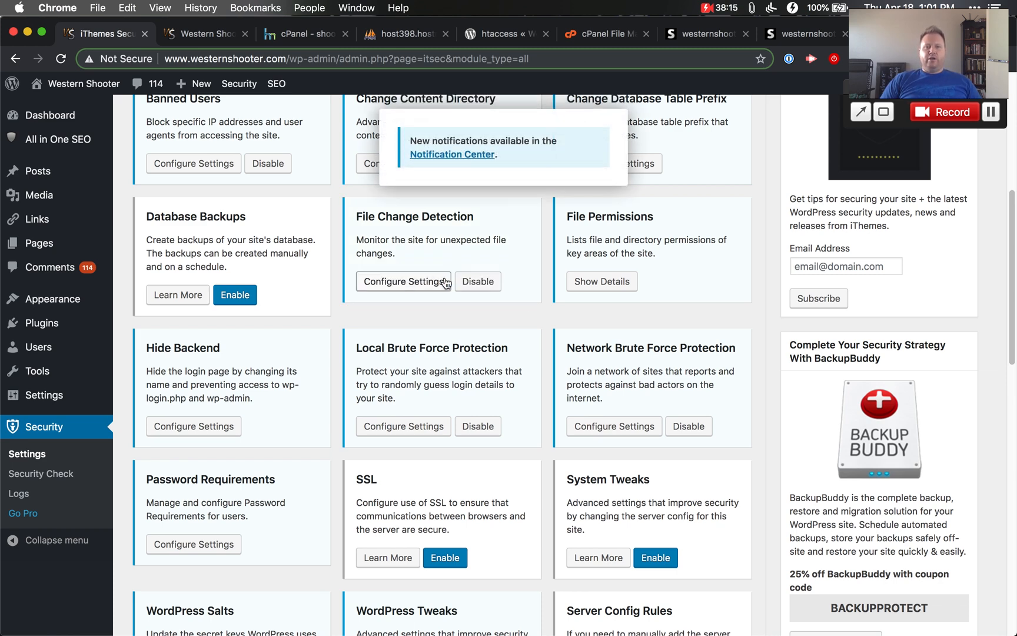
{"action": "left_click", "coordinate": [404, 281]}
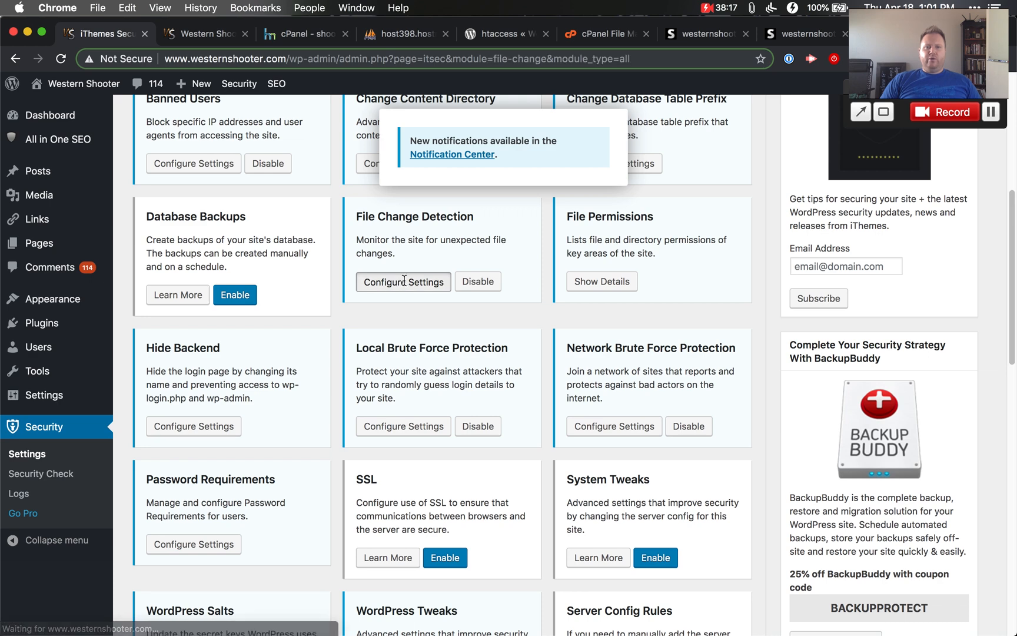
{"action": "scroll", "coordinate": [612, 462], "scroll_direction": "down", "scroll_amount": 2}
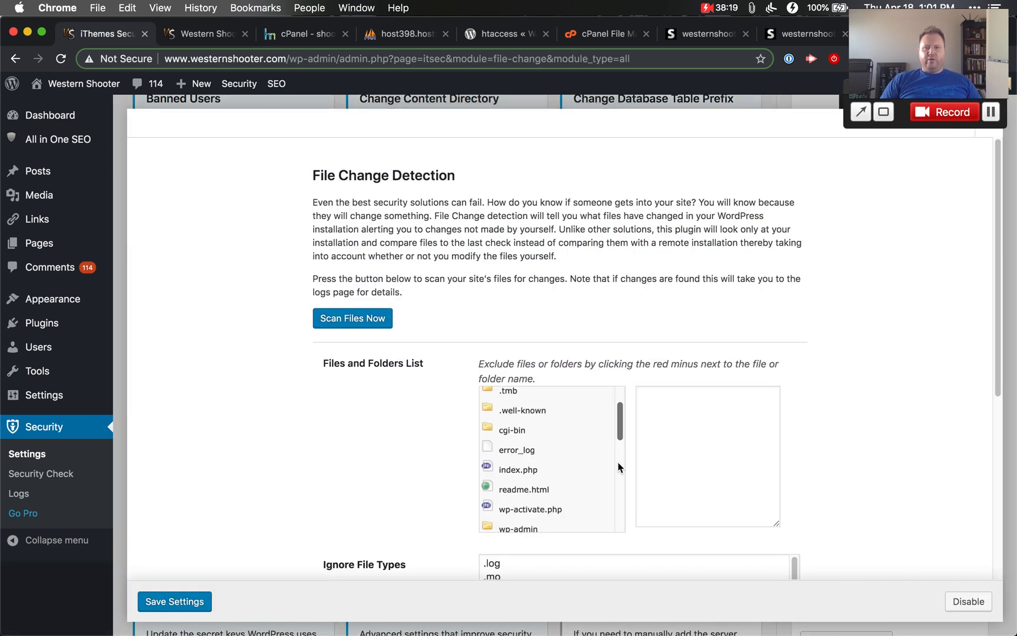
{"action": "scroll", "coordinate": [565, 435], "scroll_direction": "down", "scroll_amount": 8}
{"action": "scroll", "coordinate": [552, 462], "scroll_direction": "up", "scroll_amount": 10}
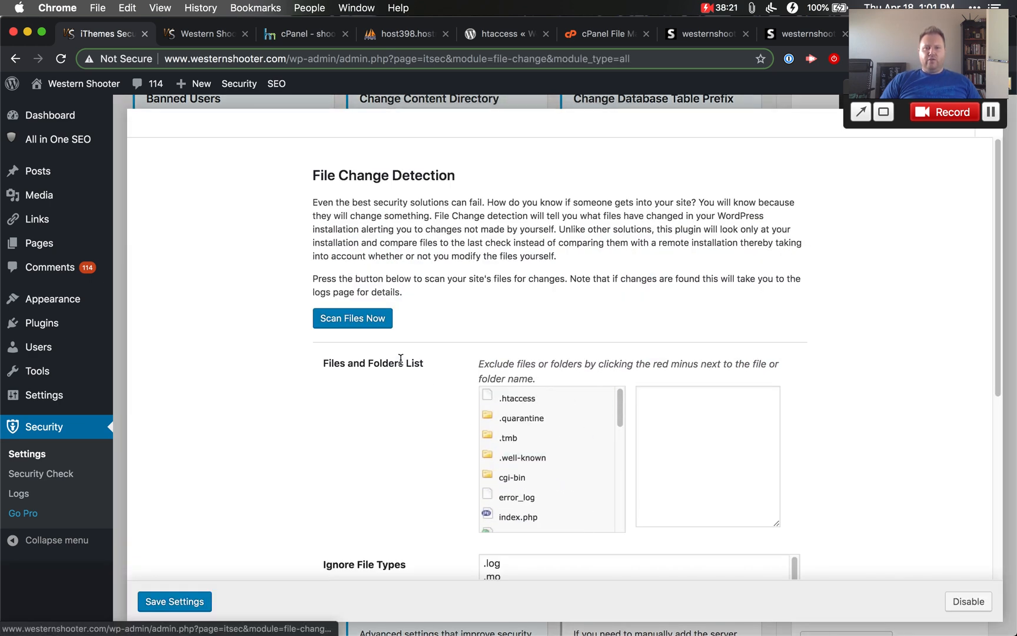
{"action": "left_click", "coordinate": [963, 598]}
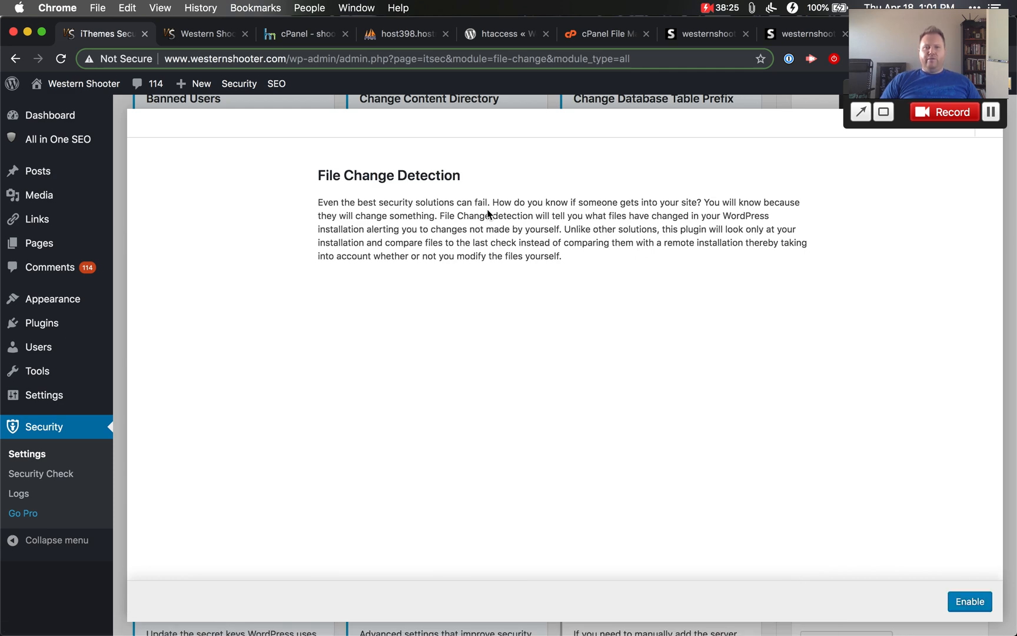
{"action": "left_click", "coordinate": [559, 105]}
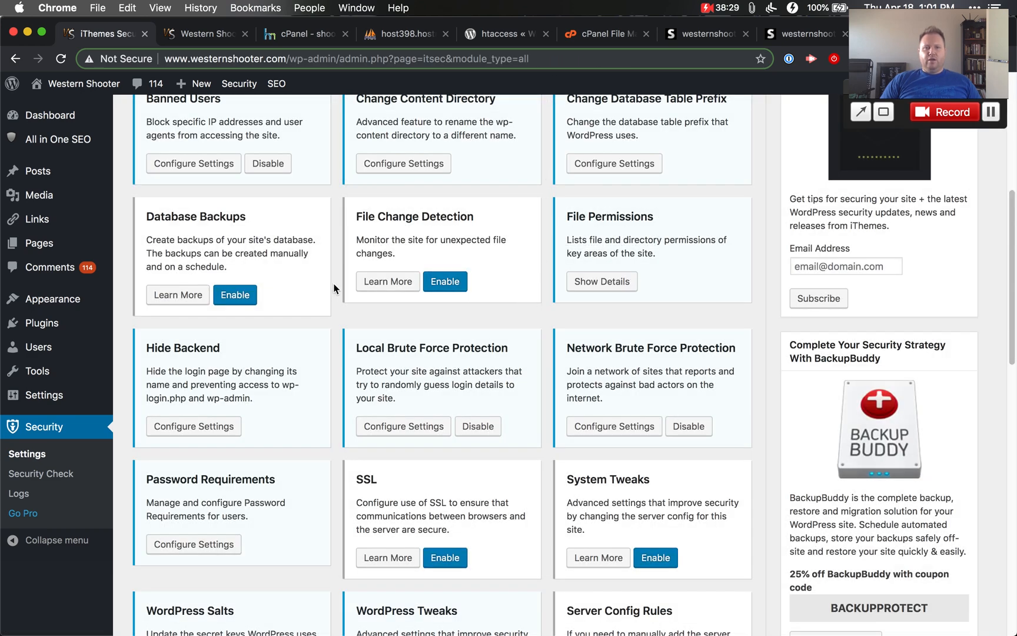
{"action": "scroll", "coordinate": [560, 321], "scroll_direction": "down", "scroll_amount": 2}
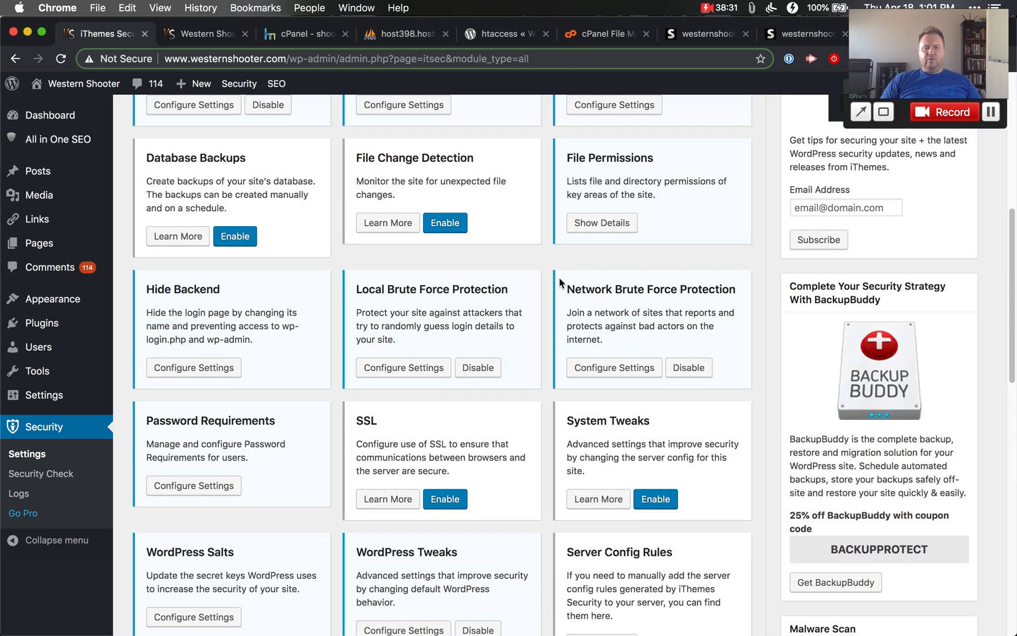
{"action": "left_click", "coordinate": [616, 224]}
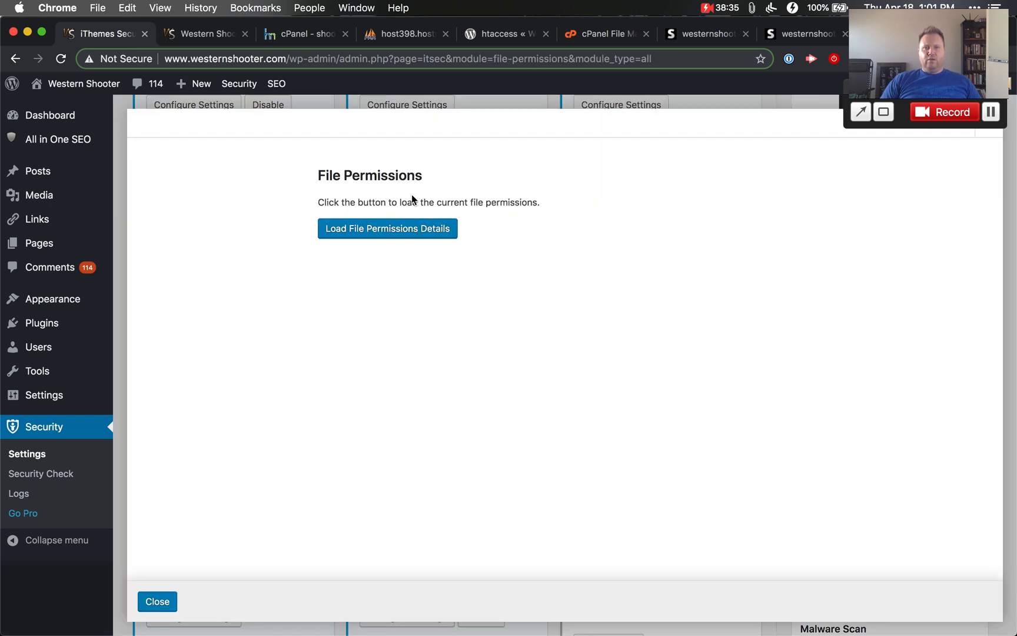
{"action": "left_click", "coordinate": [390, 234]}
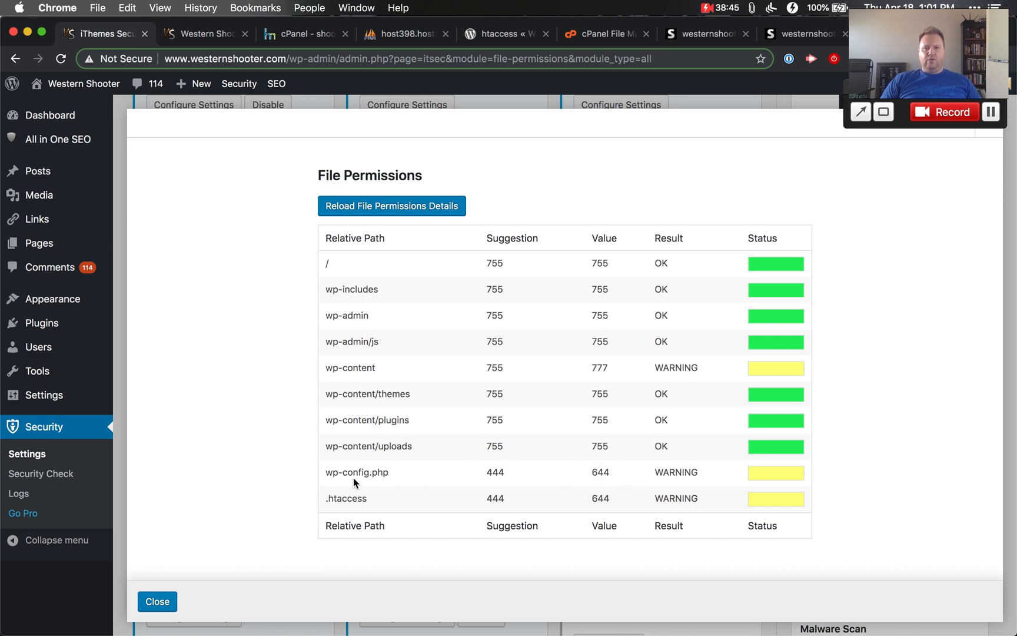
{"action": "double_click", "coordinate": [599, 471]}
{"action": "double_click", "coordinate": [493, 471]}
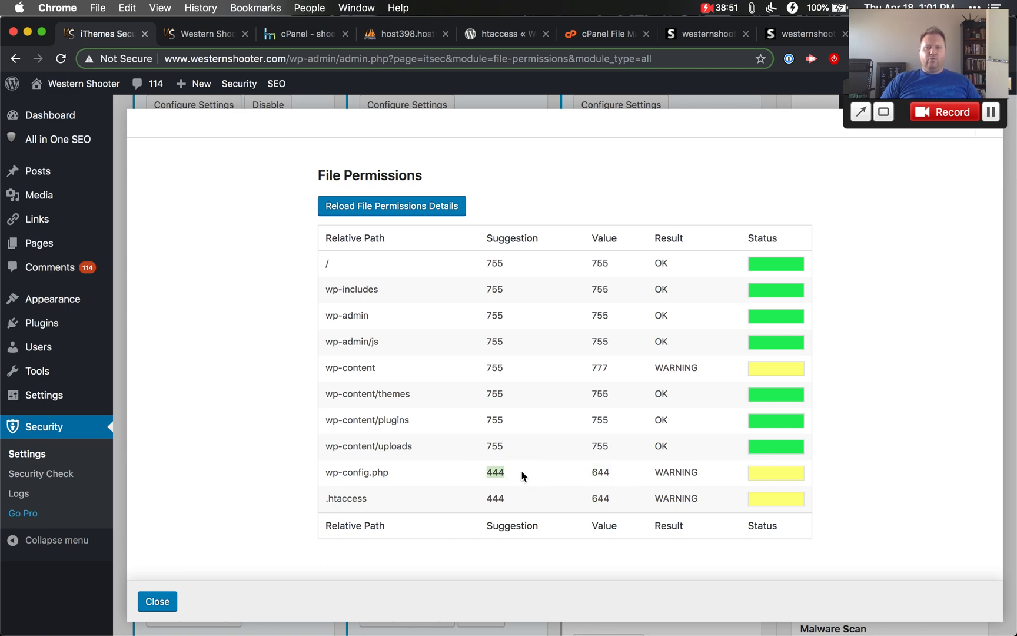
{"action": "left_click", "coordinate": [503, 490]}
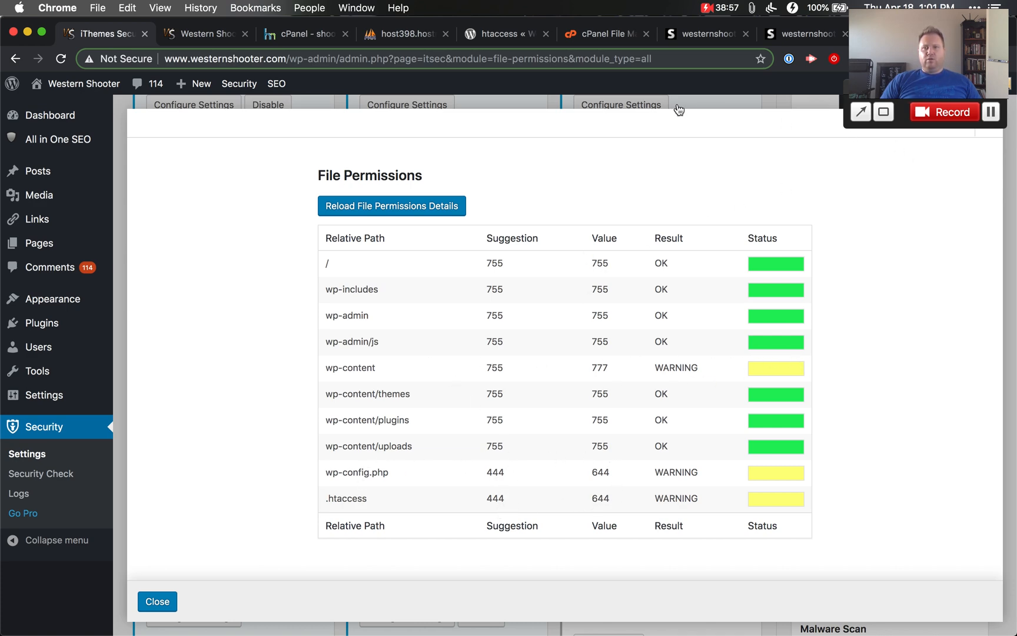
{"action": "left_click", "coordinate": [719, 105]}
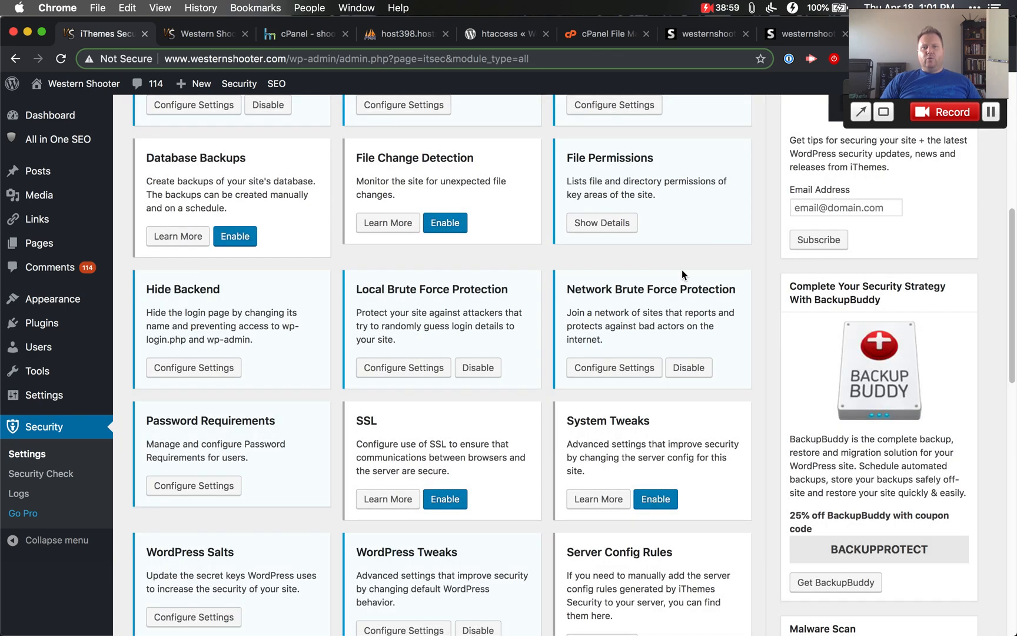
{"action": "scroll", "coordinate": [612, 295], "scroll_direction": "down", "scroll_amount": 1}
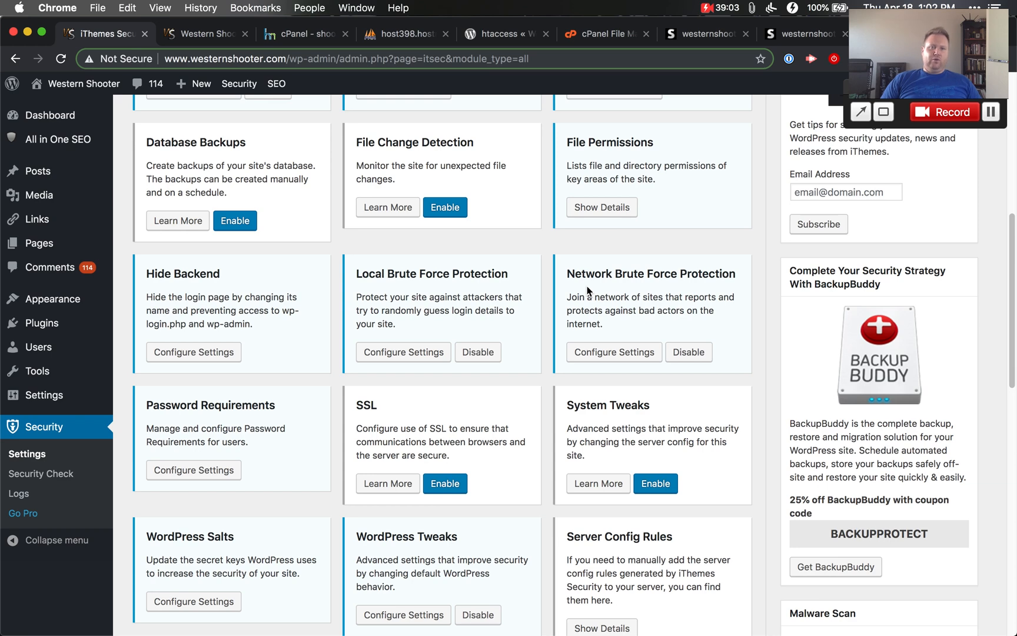
{"action": "scroll", "coordinate": [321, 332], "scroll_direction": "down", "scroll_amount": 2}
{"action": "scroll", "coordinate": [312, 326], "scroll_direction": "down", "scroll_amount": 2}
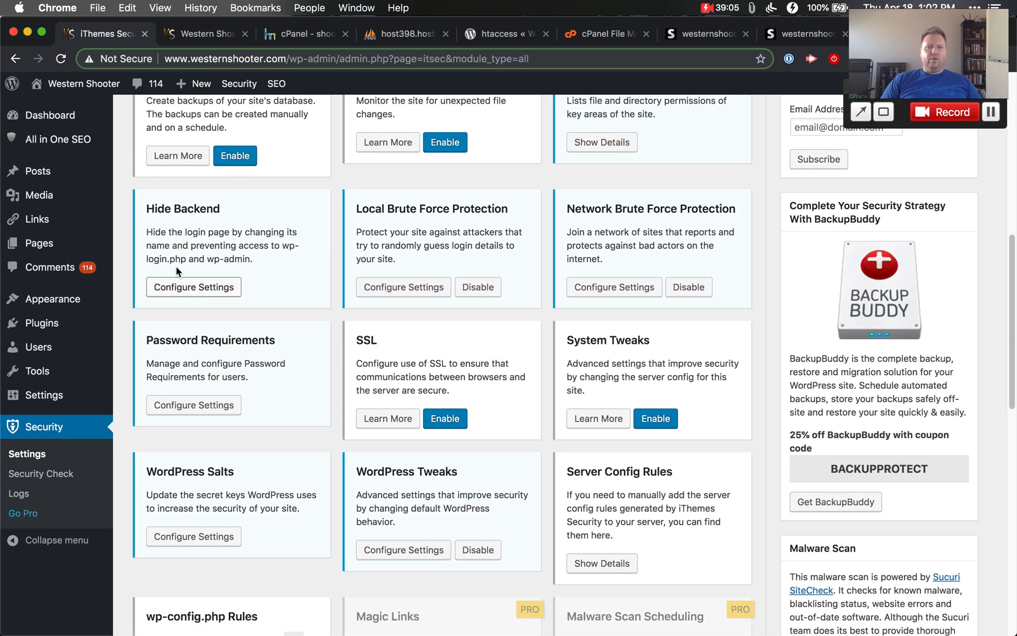
{"action": "left_click", "coordinate": [188, 288]}
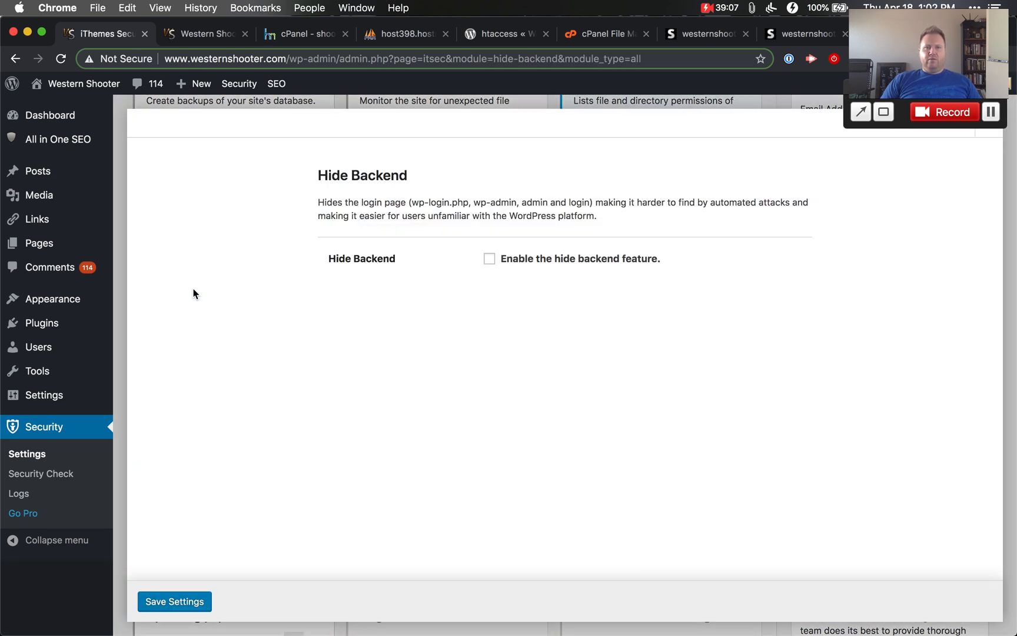
{"action": "left_click", "coordinate": [490, 261]}
{"action": "scroll", "coordinate": [489, 263], "scroll_direction": "down", "scroll_amount": 3}
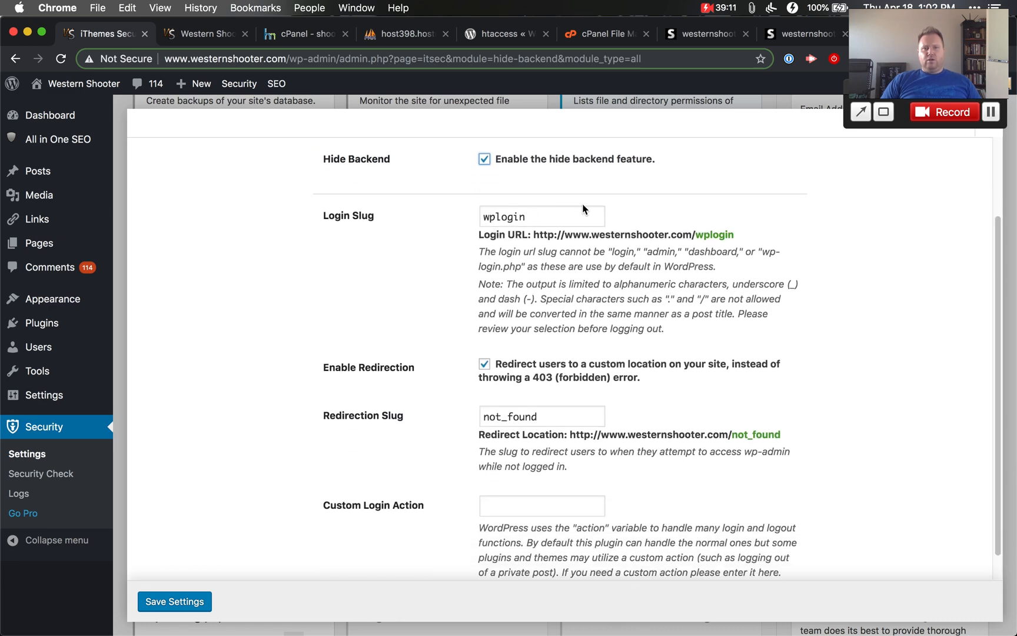
{"action": "left_click_drag", "start_coordinate": [545, 218], "coordinate": [469, 218]}
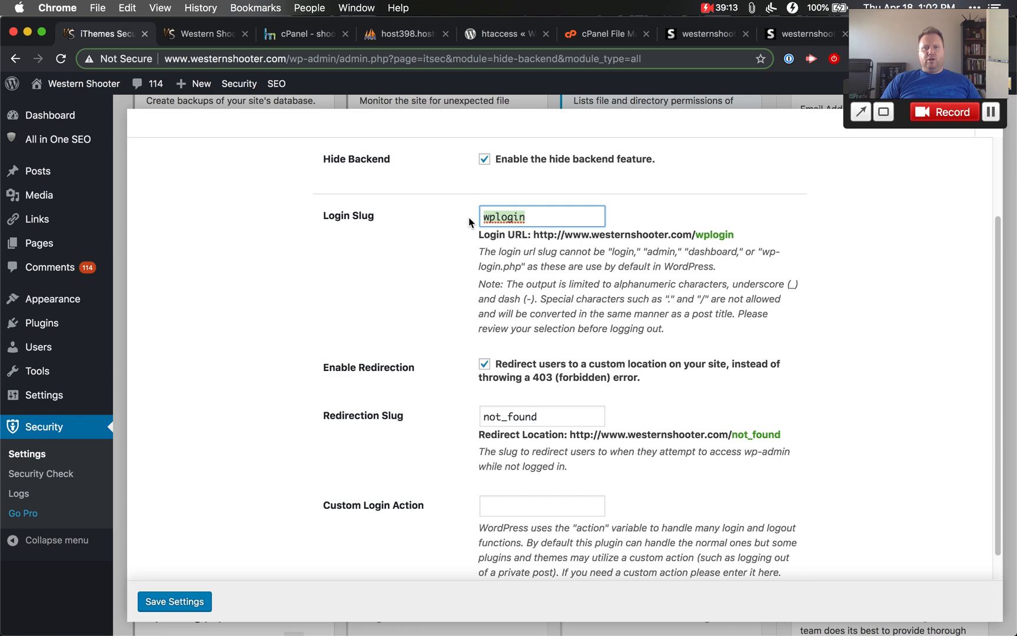
{"action": "left_click", "coordinate": [543, 326]}
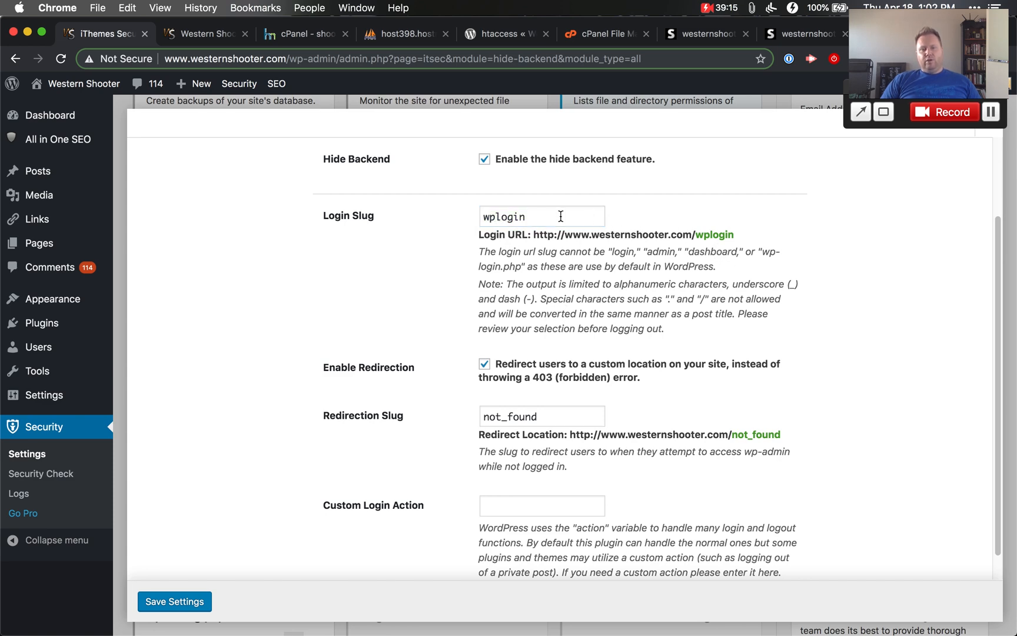
{"action": "double_click", "coordinate": [519, 220]}
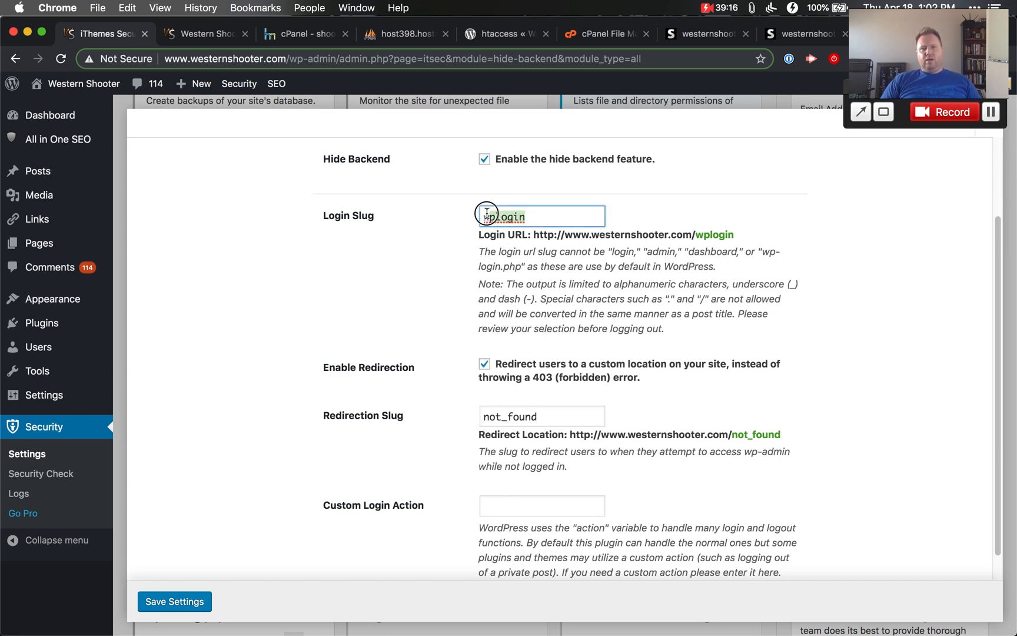
{"action": "left_click", "coordinate": [557, 309]}
{"action": "scroll", "coordinate": [592, 434], "scroll_direction": "down", "scroll_amount": 1}
{"action": "scroll", "coordinate": [595, 421], "scroll_direction": "up", "scroll_amount": 4}
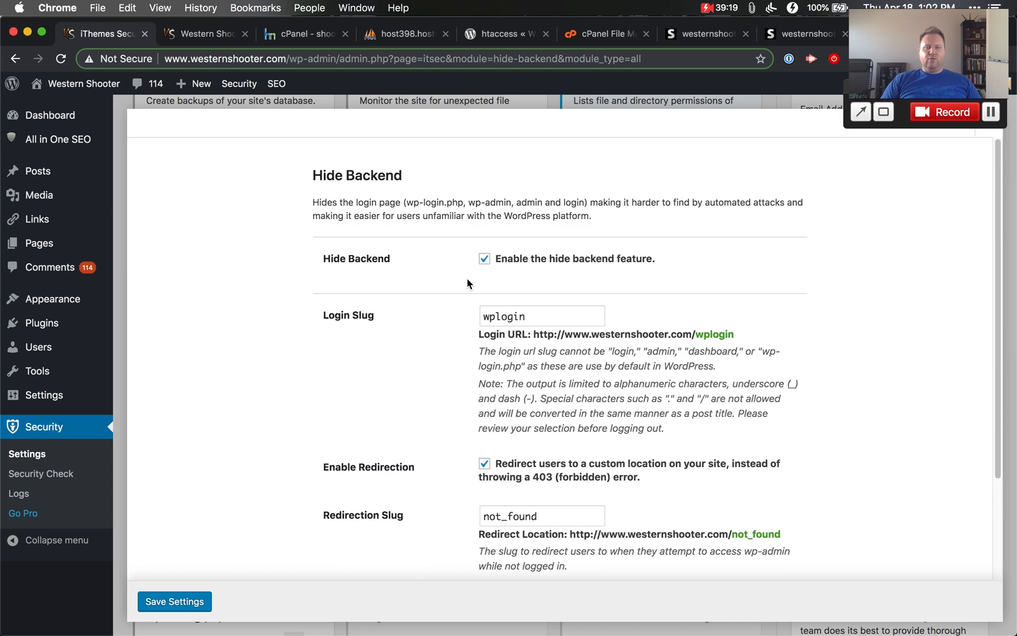
{"action": "left_click", "coordinate": [435, 109]}
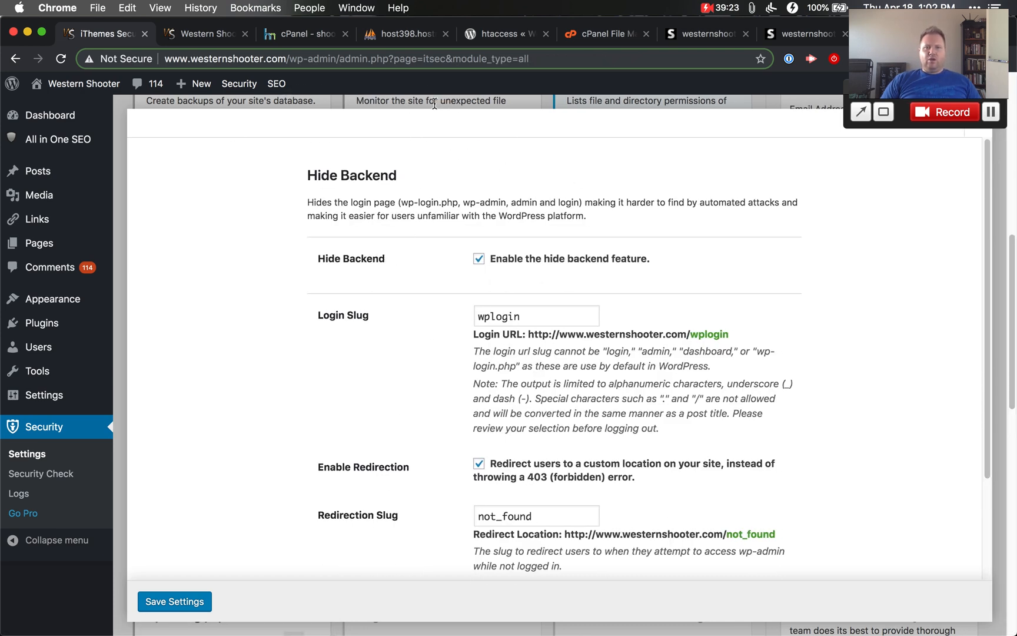
{"action": "scroll", "coordinate": [468, 422], "scroll_direction": "down", "scroll_amount": 2}
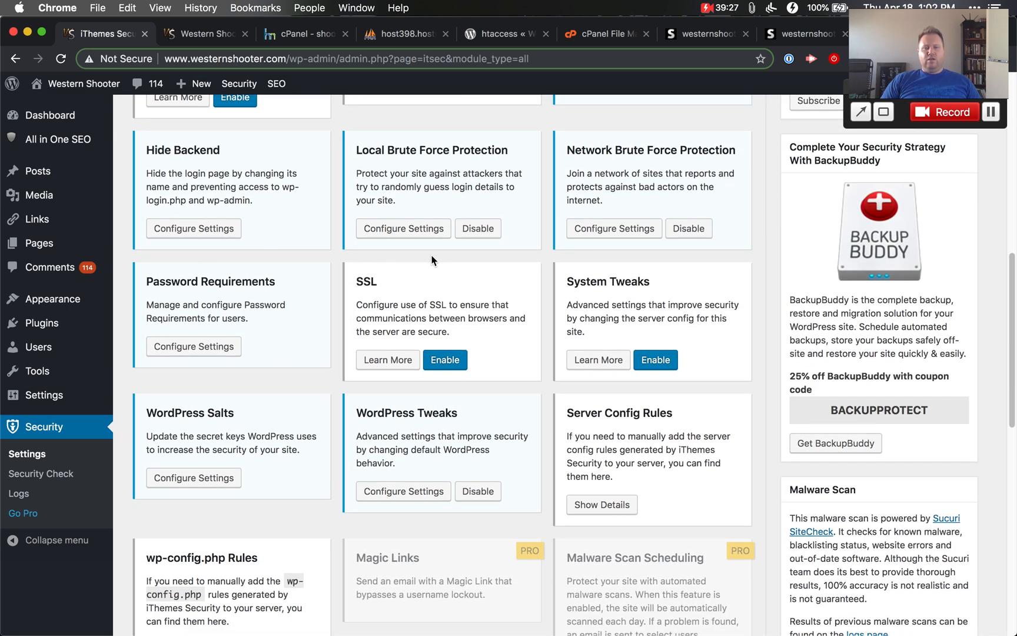
{"action": "left_click", "coordinate": [403, 228]}
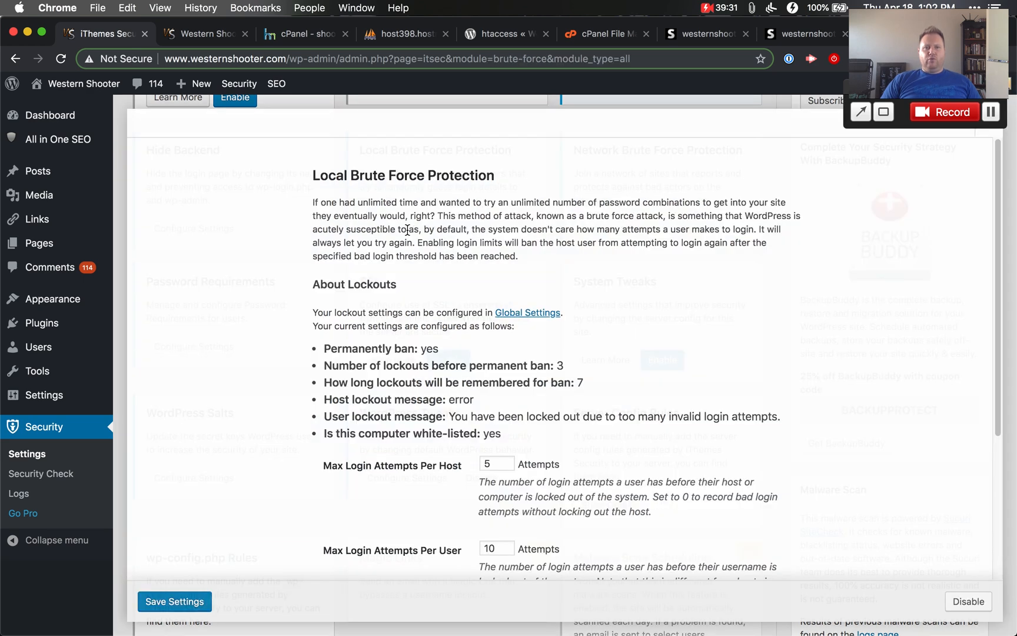
{"action": "scroll", "coordinate": [443, 411], "scroll_direction": "down", "scroll_amount": 3}
{"action": "scroll", "coordinate": [443, 411], "scroll_direction": "down", "scroll_amount": 5}
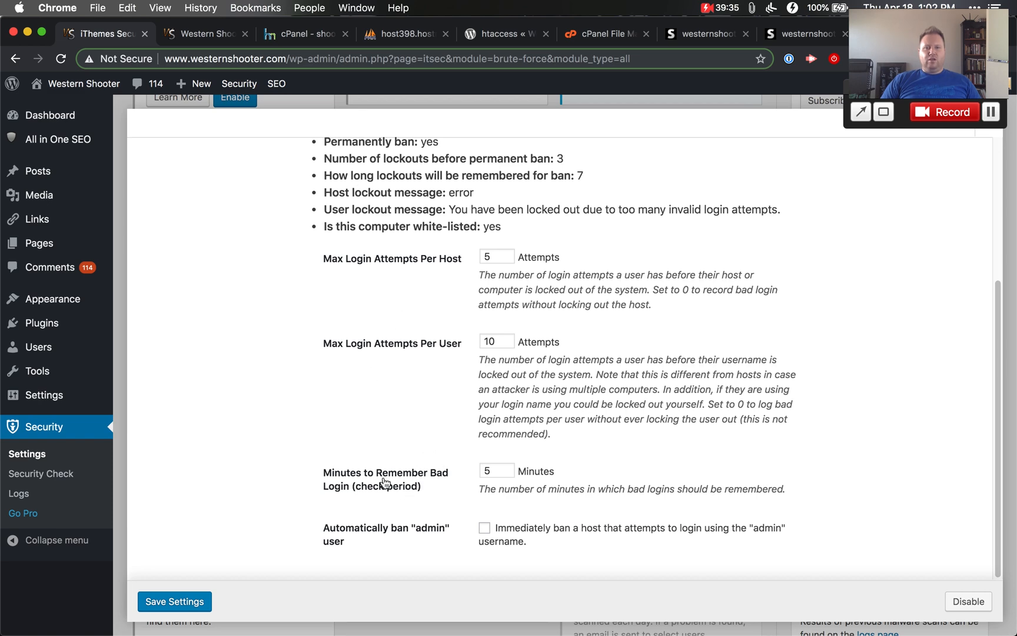
{"action": "left_click", "coordinate": [770, 627]}
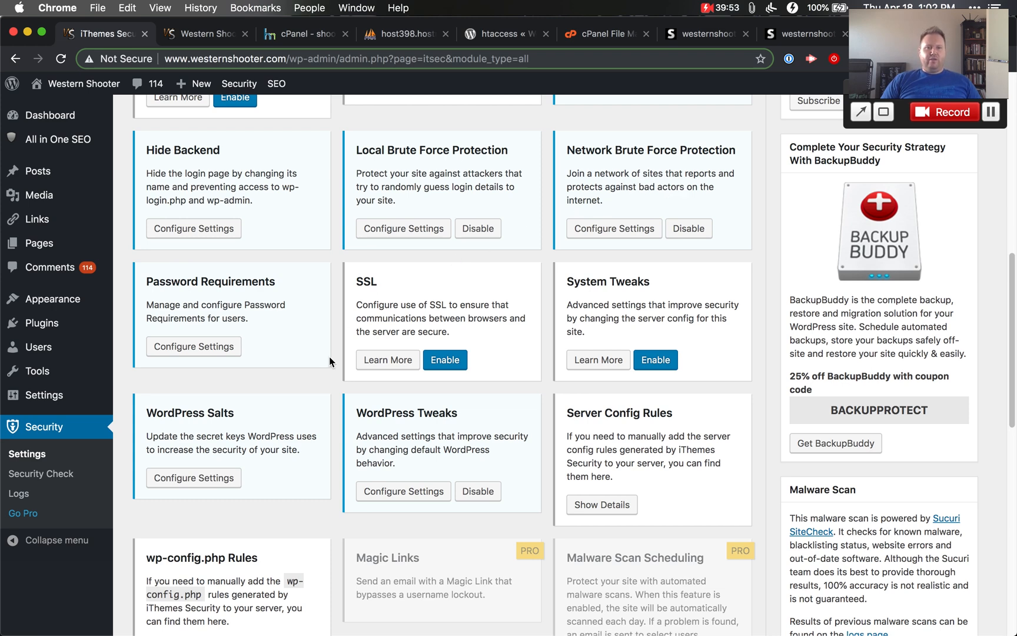
{"action": "scroll", "coordinate": [289, 341], "scroll_direction": "down", "scroll_amount": 3}
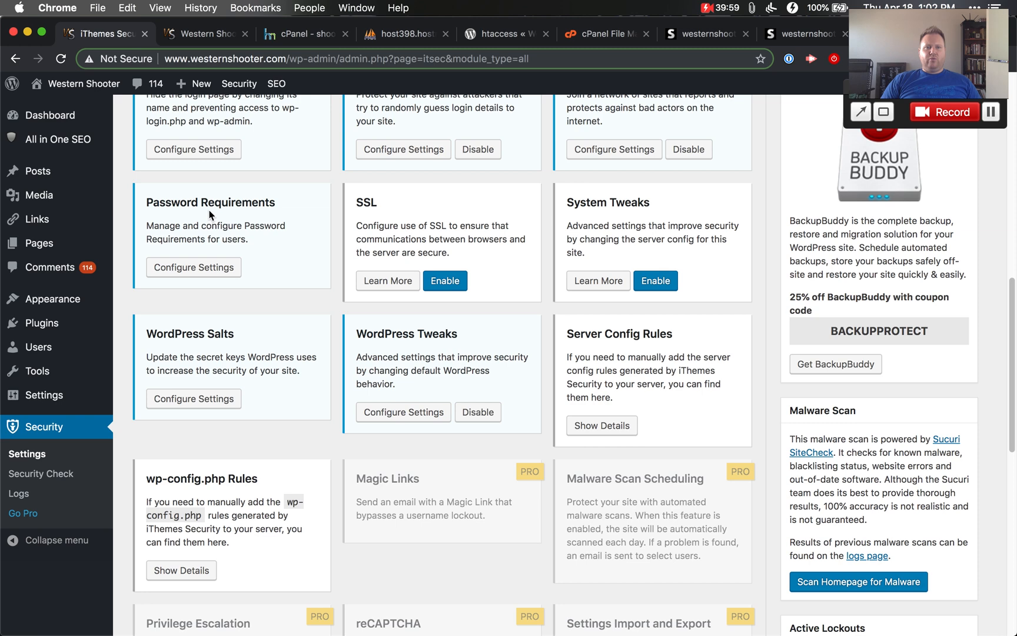
{"action": "scroll", "coordinate": [331, 302], "scroll_direction": "down", "scroll_amount": 1}
{"action": "scroll", "coordinate": [331, 301], "scroll_direction": "up", "scroll_amount": 2}
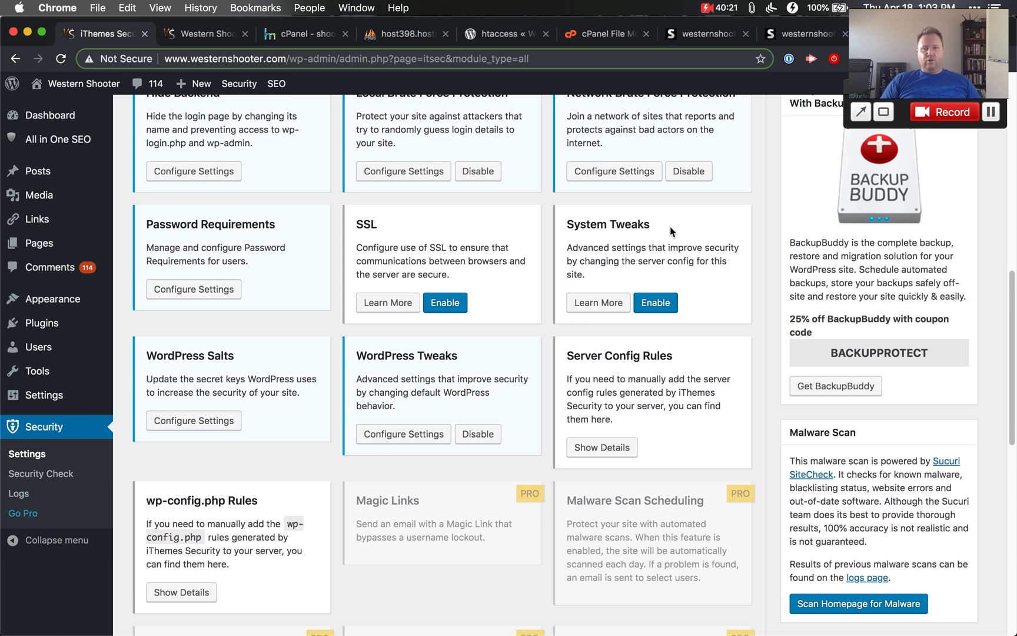
Step: Enable System Tweaks, turning on Protect System Files and Disable Directory Browsing
{"action": "left_click", "coordinate": [661, 304]}
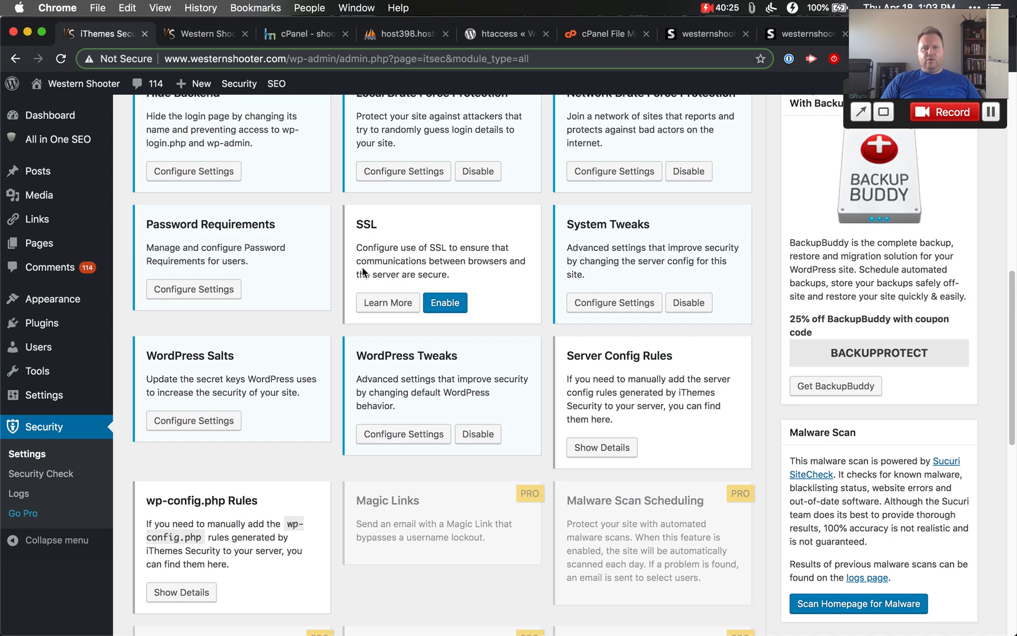
{"action": "left_click", "coordinate": [612, 303]}
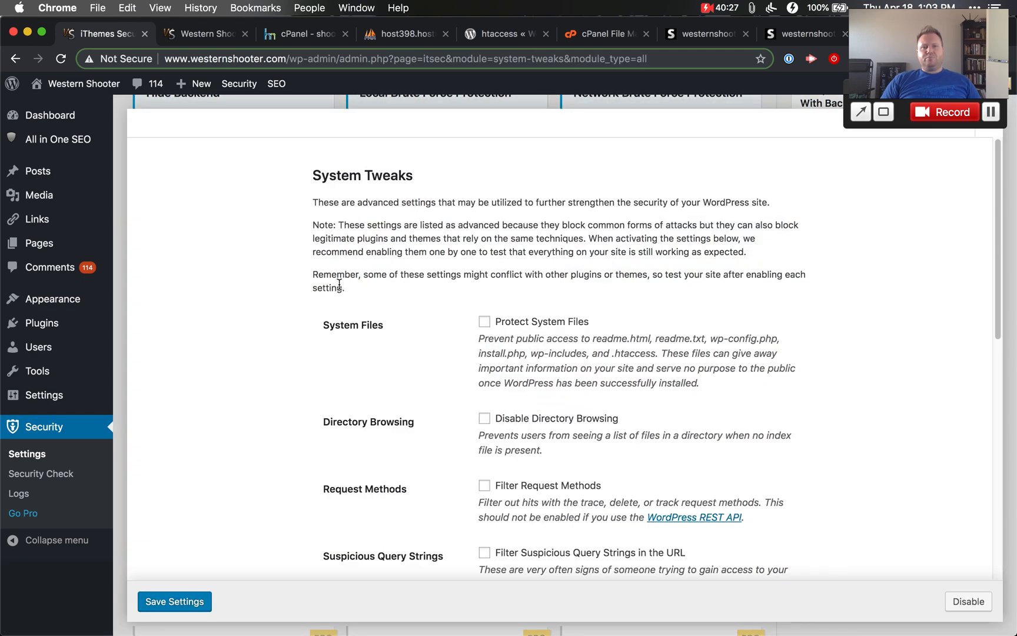
{"action": "scroll", "coordinate": [331, 421], "scroll_direction": "down", "scroll_amount": 3}
{"action": "scroll", "coordinate": [331, 420], "scroll_direction": "up", "scroll_amount": 3}
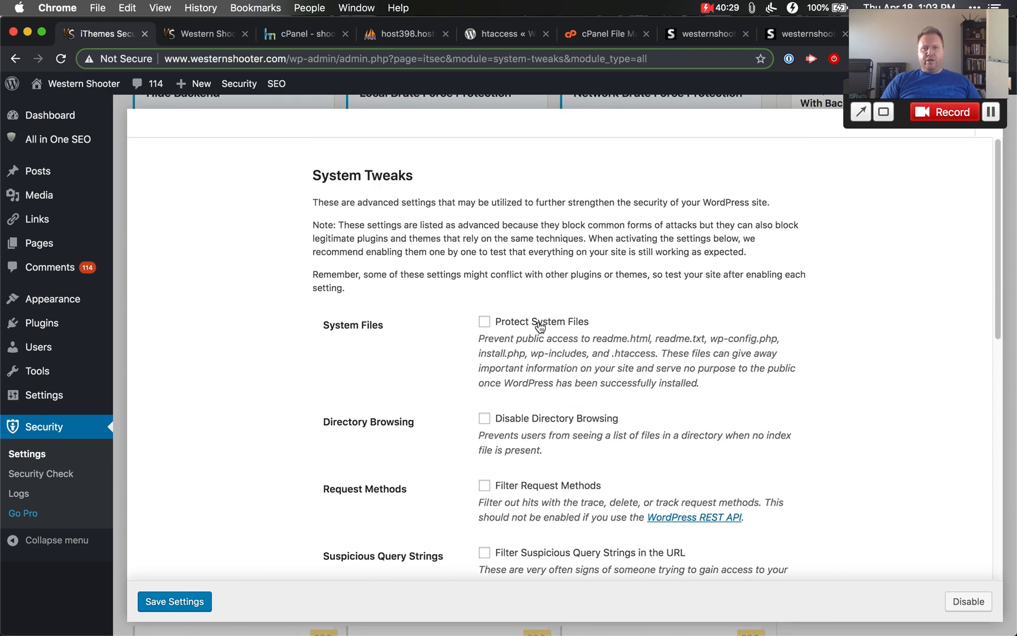
{"action": "scroll", "coordinate": [540, 327], "scroll_direction": "down", "scroll_amount": 3}
{"action": "left_click", "coordinate": [484, 204]}
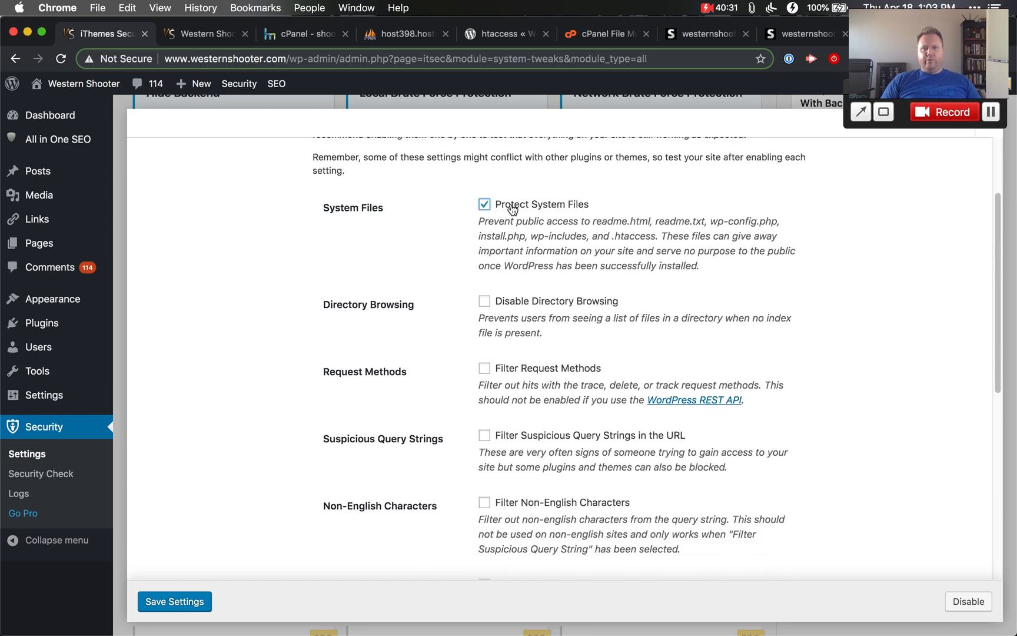
{"action": "scroll", "coordinate": [485, 330], "scroll_direction": "down", "scroll_amount": 2}
{"action": "left_click", "coordinate": [484, 224]}
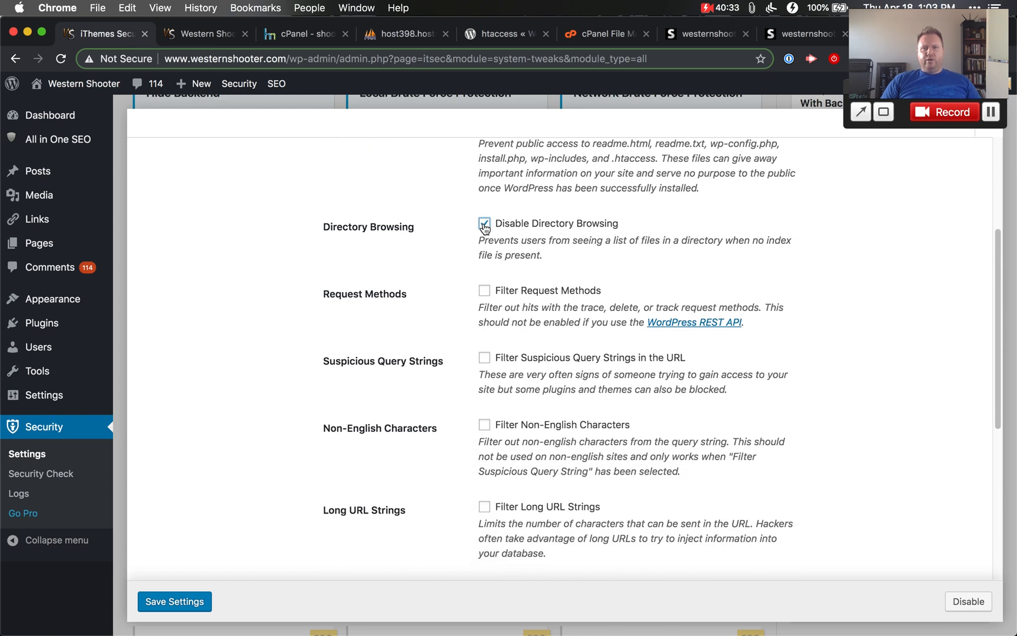
Step: Also filter request methods and disable PHP in uploads, then save System Tweaks
{"action": "left_click", "coordinate": [483, 291]}
{"action": "scroll", "coordinate": [511, 434], "scroll_direction": "down", "scroll_amount": 2}
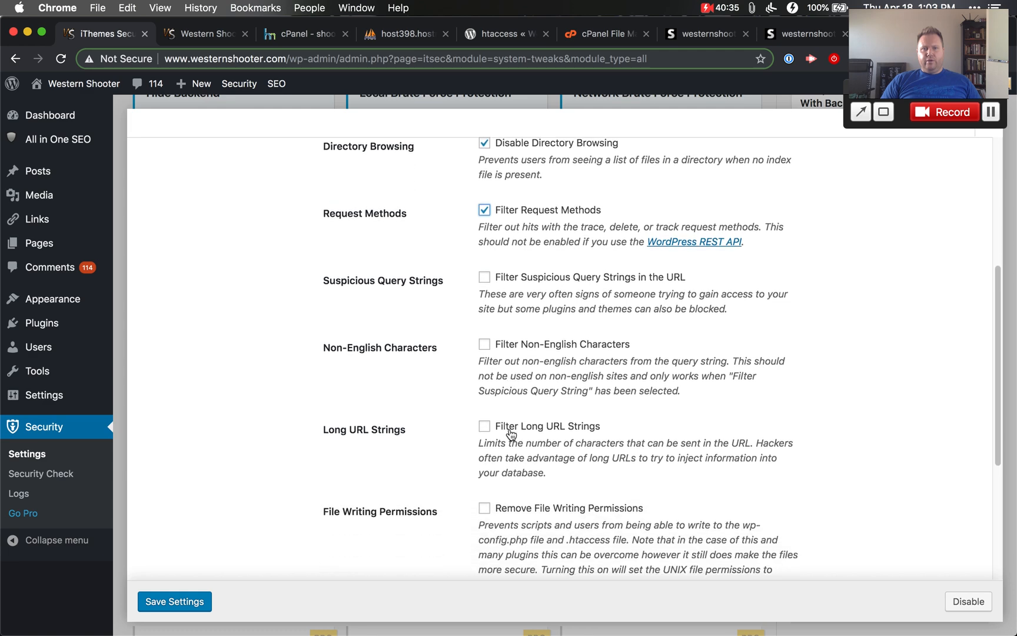
{"action": "scroll", "coordinate": [511, 434], "scroll_direction": "down", "scroll_amount": 3}
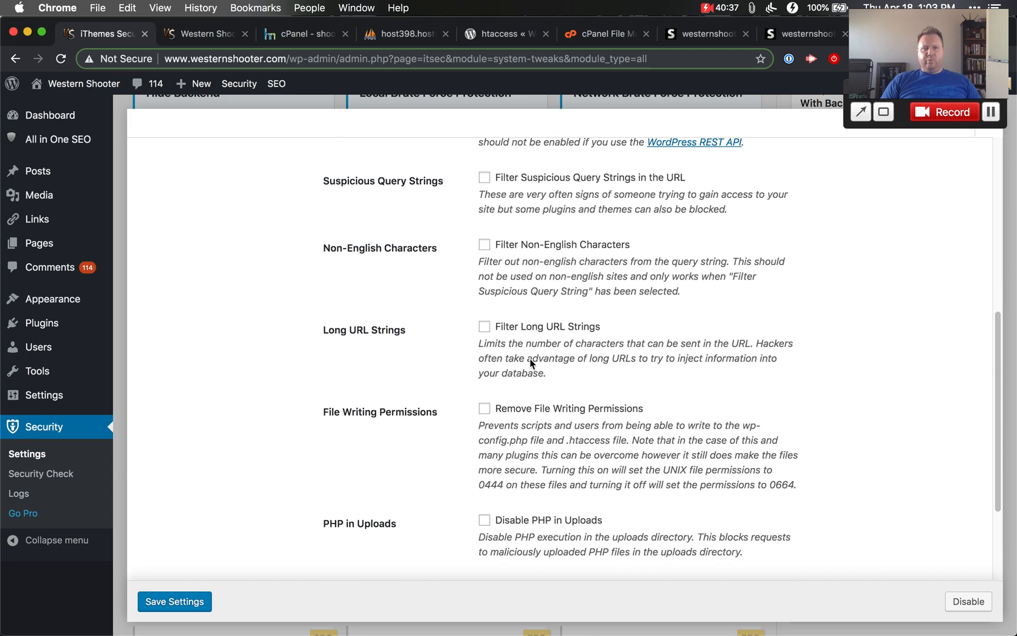
{"action": "scroll", "coordinate": [530, 363], "scroll_direction": "down", "scroll_amount": 2}
{"action": "scroll", "coordinate": [541, 453], "scroll_direction": "up", "scroll_amount": 3}
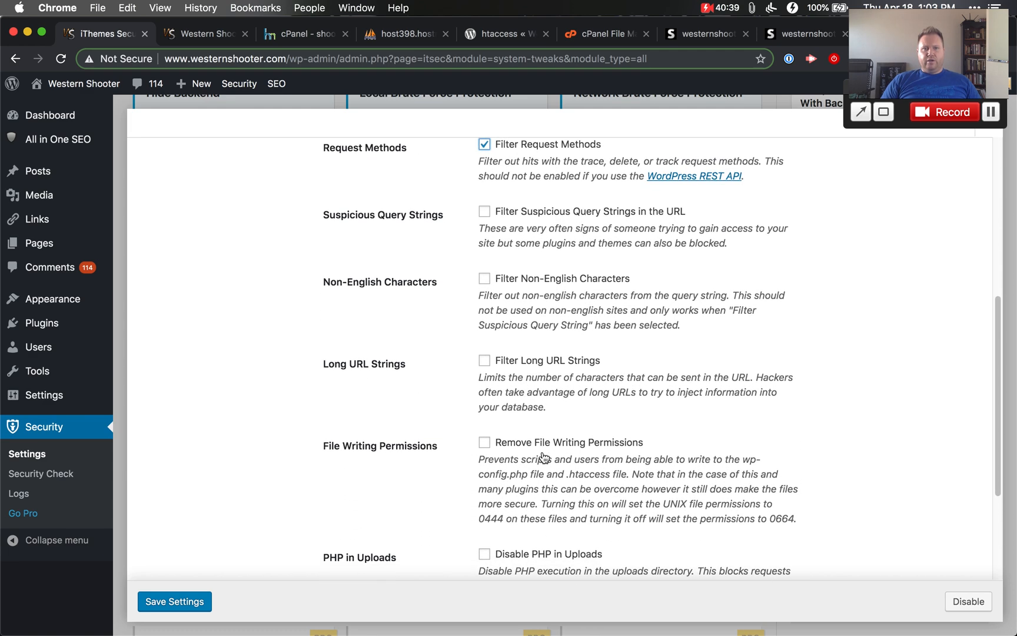
{"action": "scroll", "coordinate": [543, 458], "scroll_direction": "down", "scroll_amount": 5}
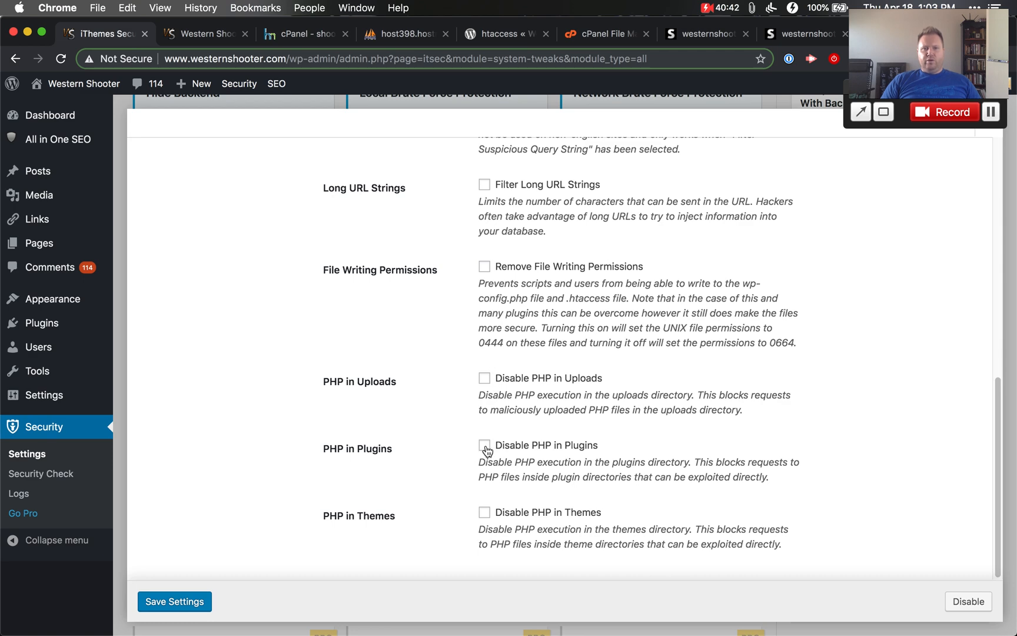
{"action": "left_click", "coordinate": [487, 378]}
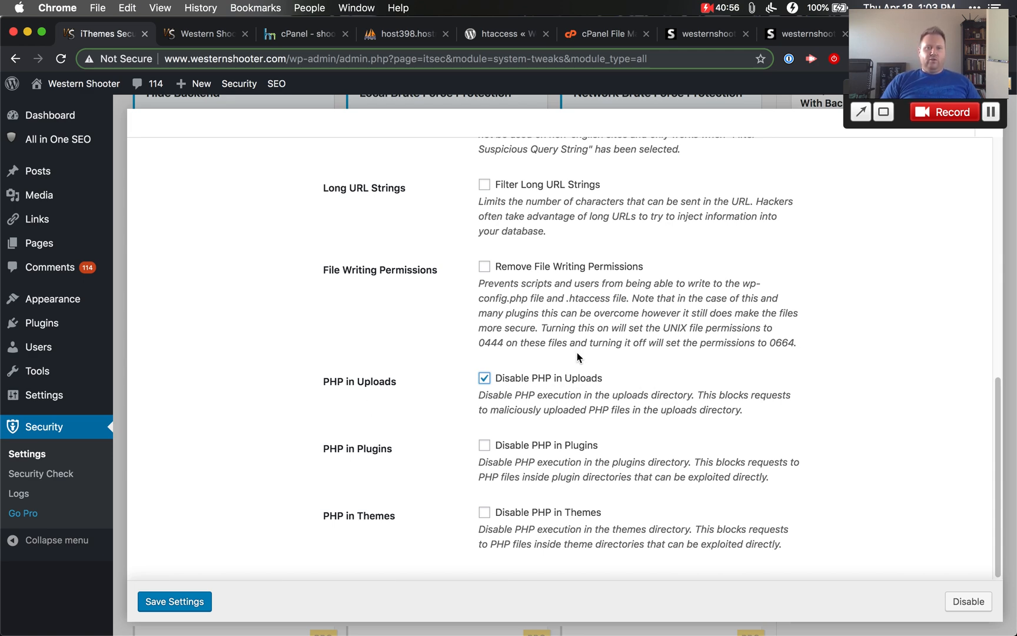
{"action": "scroll", "coordinate": [577, 354], "scroll_direction": "up", "scroll_amount": 5}
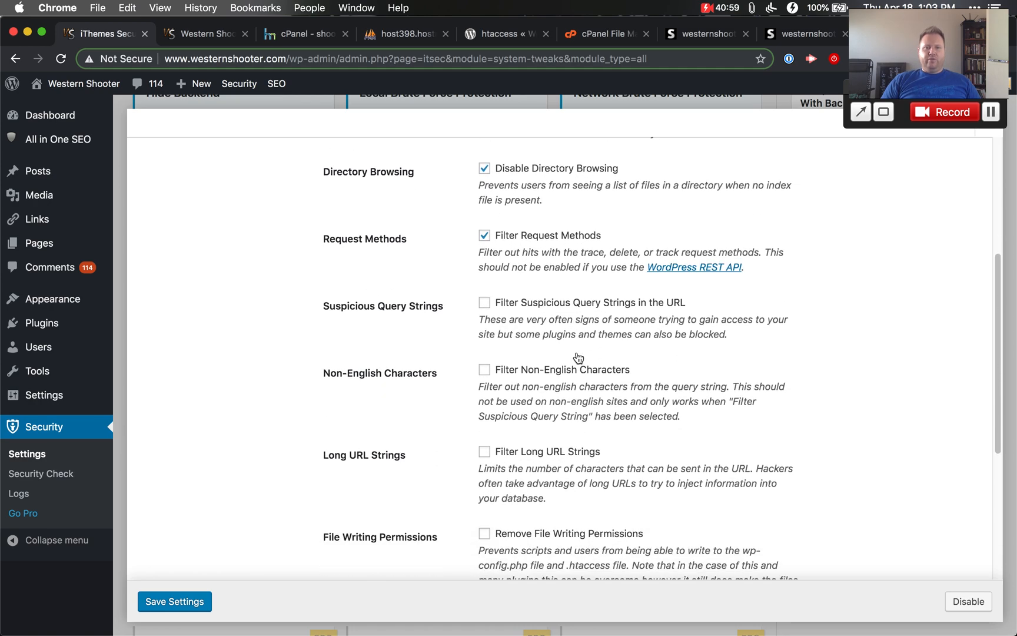
{"action": "scroll", "coordinate": [578, 357], "scroll_direction": "down", "scroll_amount": 5}
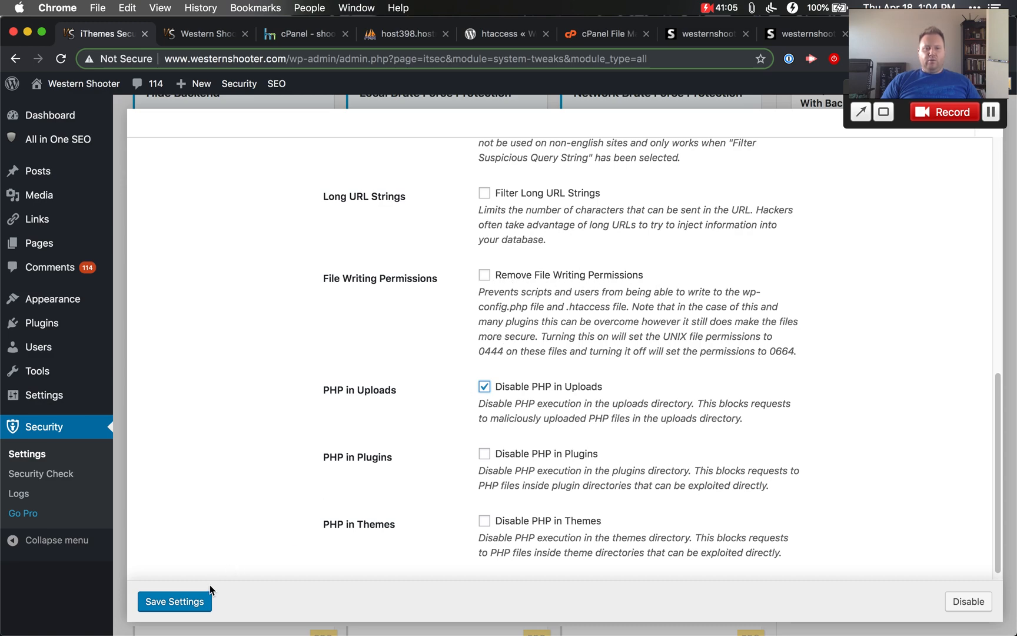
{"action": "left_click", "coordinate": [195, 601]}
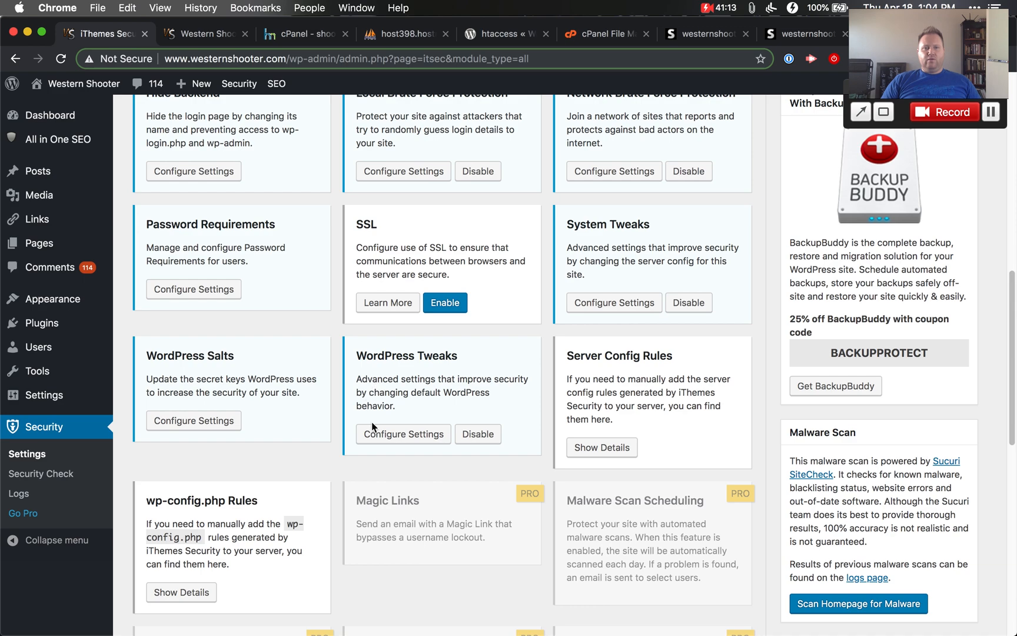
Step: In WordPress Tweaks, remove the Windows Live Writer and RSD headers and reduce comment spam
{"action": "left_click", "coordinate": [398, 436]}
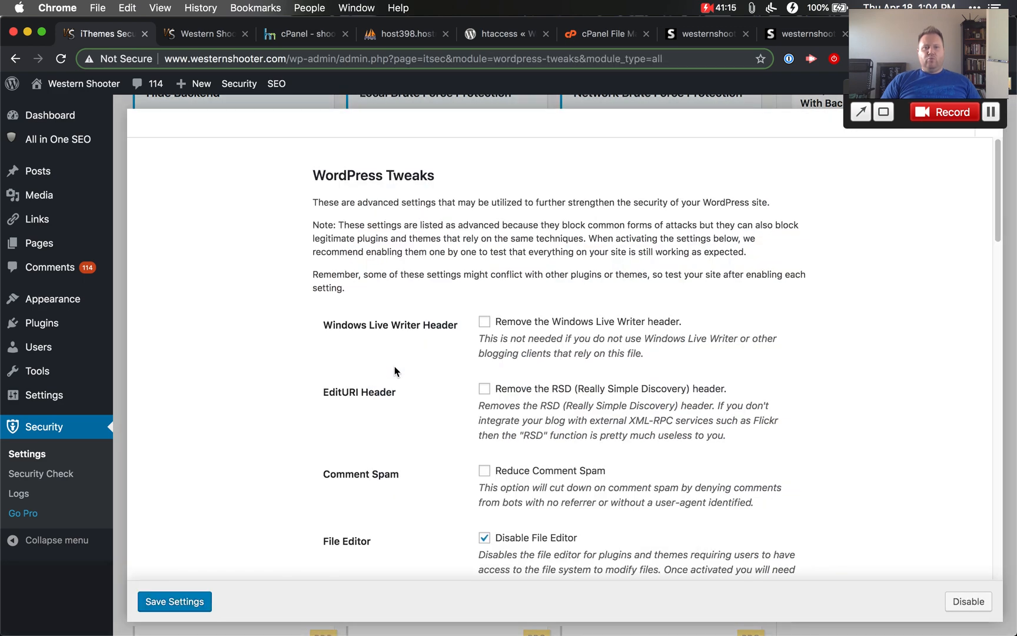
{"action": "scroll", "coordinate": [549, 368], "scroll_direction": "down", "scroll_amount": 5}
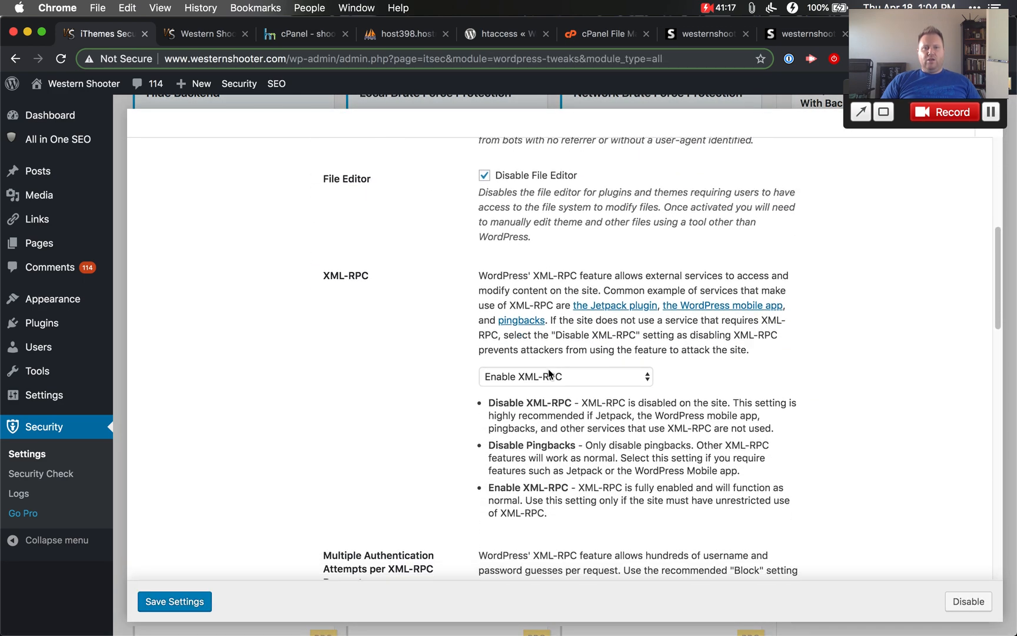
{"action": "scroll", "coordinate": [548, 371], "scroll_direction": "up", "scroll_amount": 4}
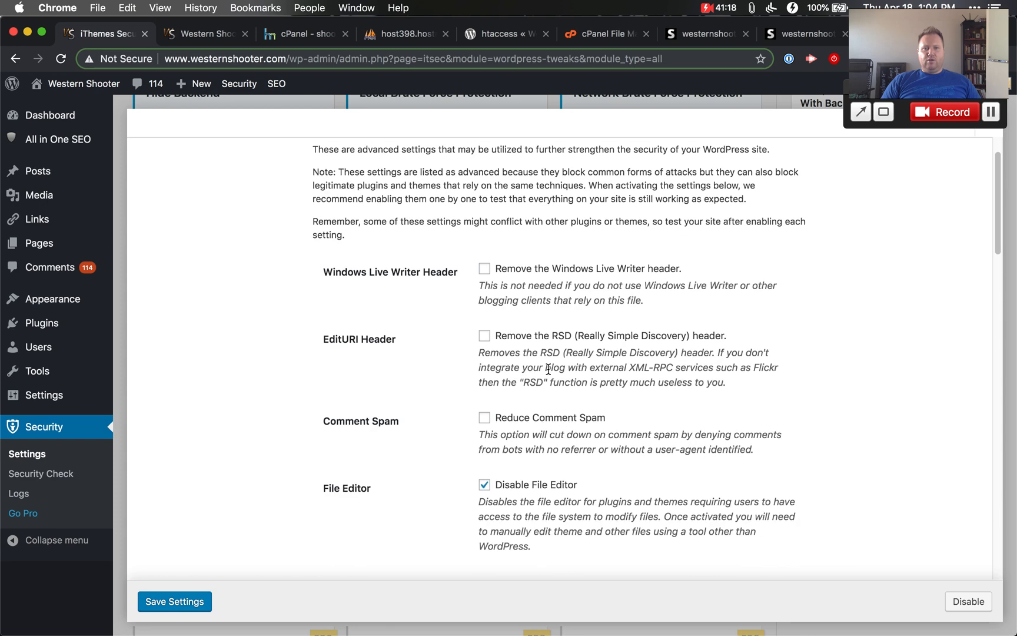
{"action": "left_click", "coordinate": [484, 268]}
{"action": "left_click", "coordinate": [485, 340]}
{"action": "scroll", "coordinate": [511, 494], "scroll_direction": "down", "scroll_amount": 4}
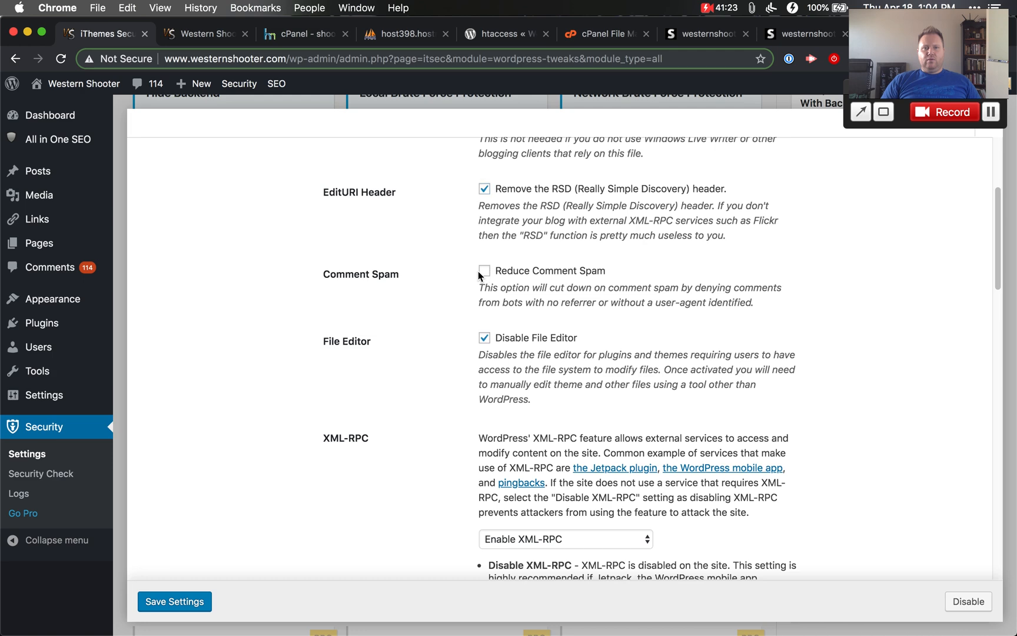
{"action": "left_click", "coordinate": [482, 271]}
Step: Disable XML-RPC and save the WordPress Tweaks settings
{"action": "scroll", "coordinate": [499, 411], "scroll_direction": "down", "scroll_amount": 6}
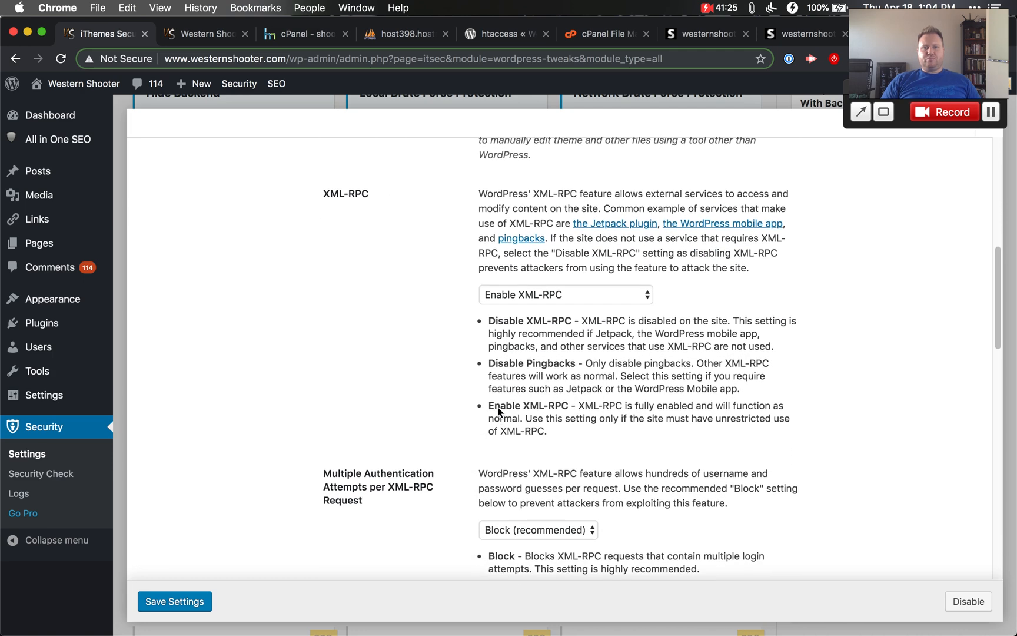
{"action": "scroll", "coordinate": [498, 411], "scroll_direction": "down", "scroll_amount": 3}
{"action": "scroll", "coordinate": [503, 348], "scroll_direction": "up", "scroll_amount": 5}
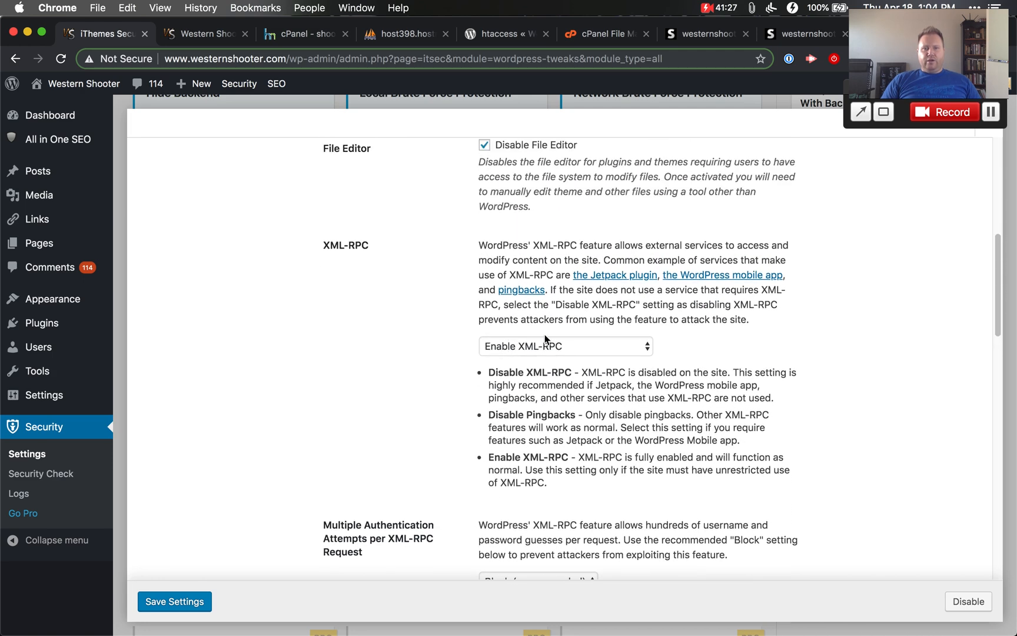
{"action": "left_click", "coordinate": [552, 349]}
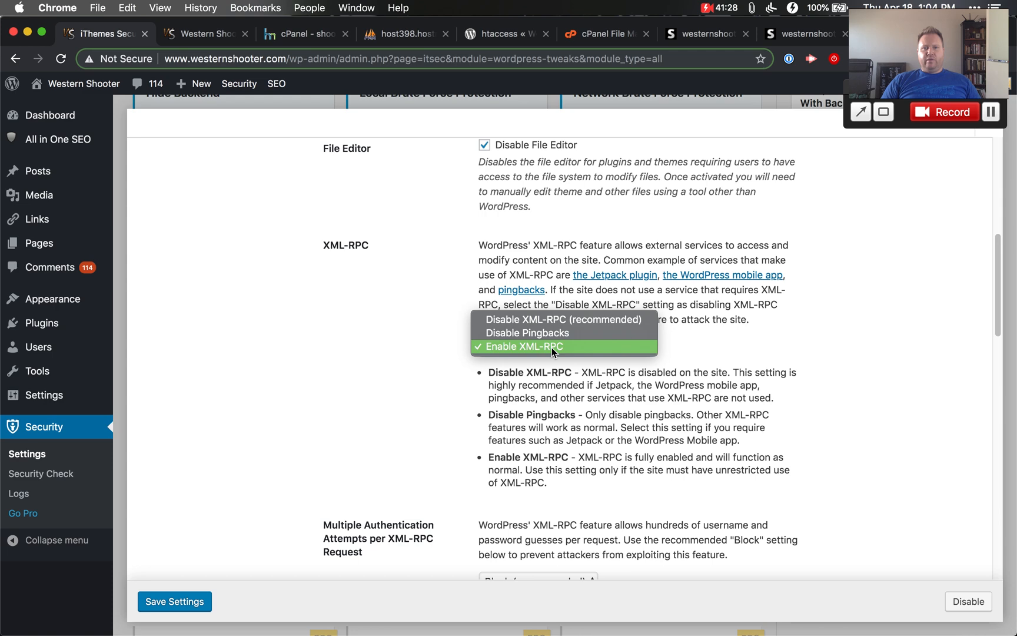
{"action": "left_click", "coordinate": [531, 319]}
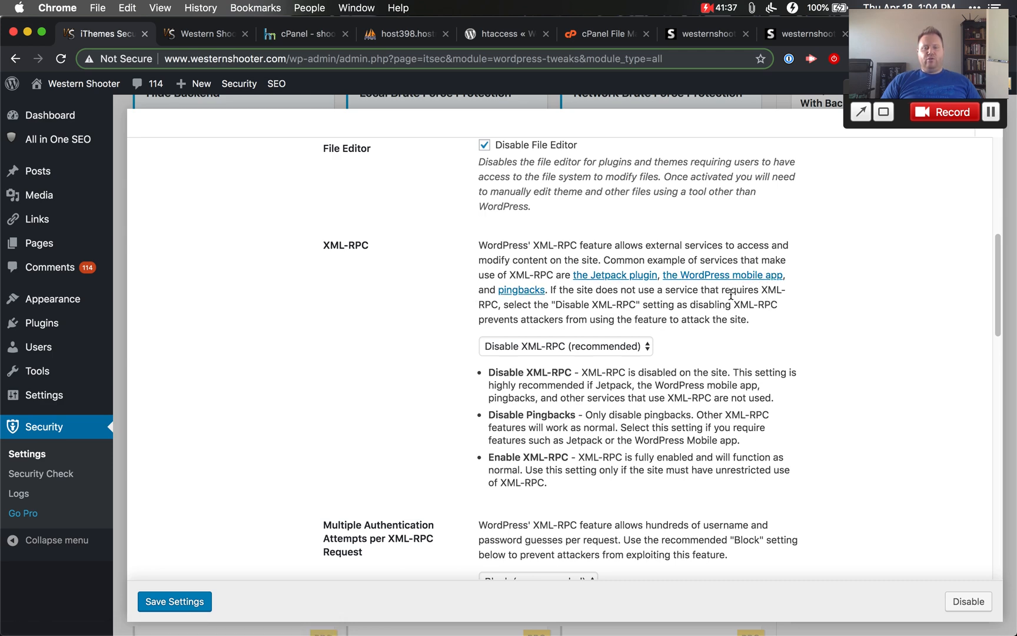
{"action": "scroll", "coordinate": [524, 344], "scroll_direction": "down", "scroll_amount": 8}
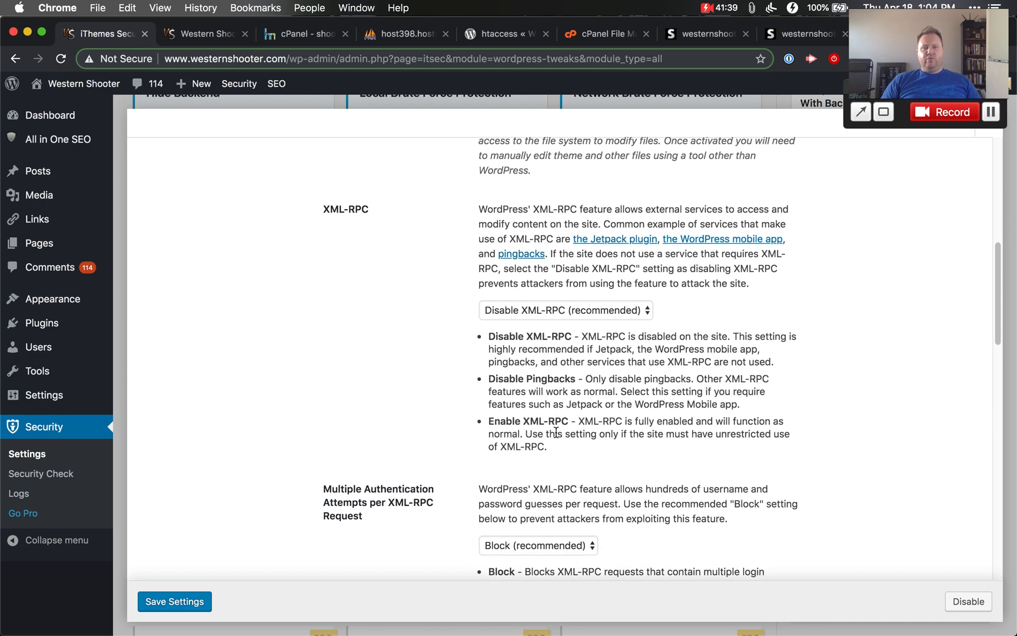
{"action": "scroll", "coordinate": [584, 310], "scroll_direction": "down", "scroll_amount": 2}
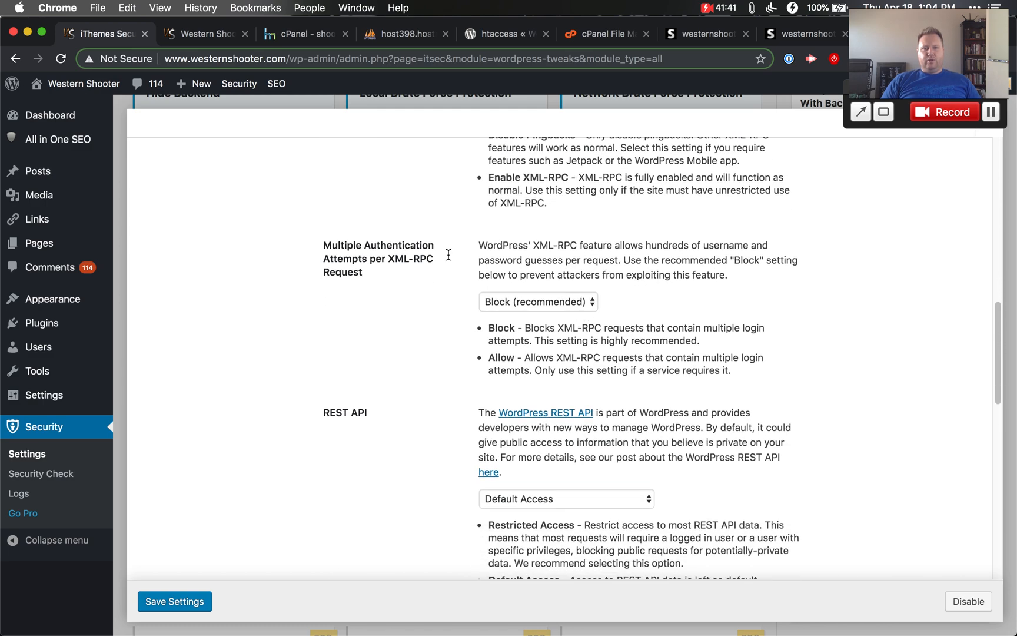
{"action": "scroll", "coordinate": [561, 443], "scroll_direction": "down", "scroll_amount": 20}
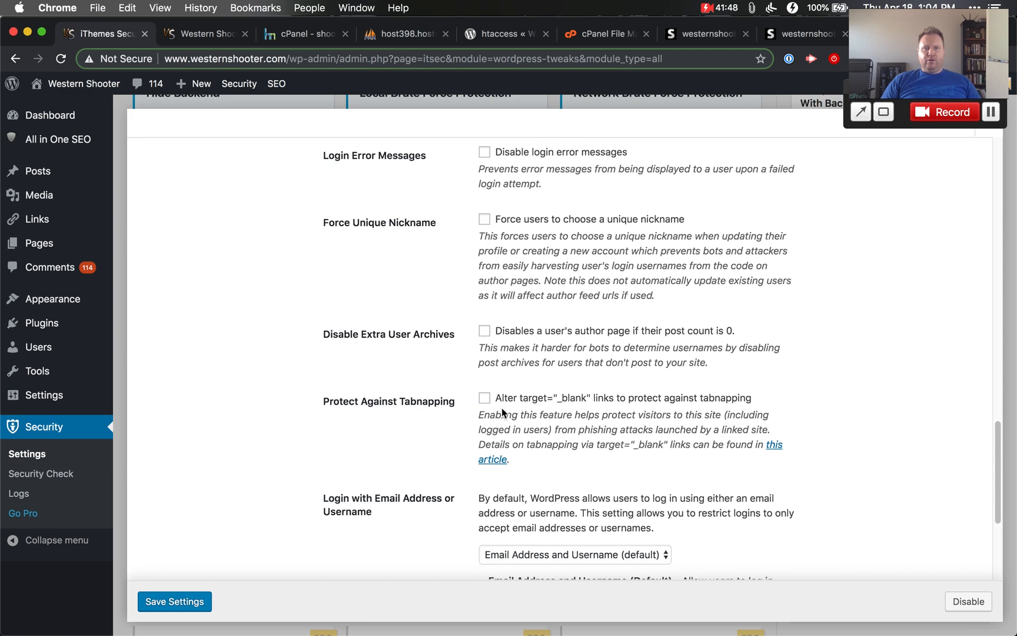
{"action": "scroll", "coordinate": [502, 412], "scroll_direction": "down", "scroll_amount": 8}
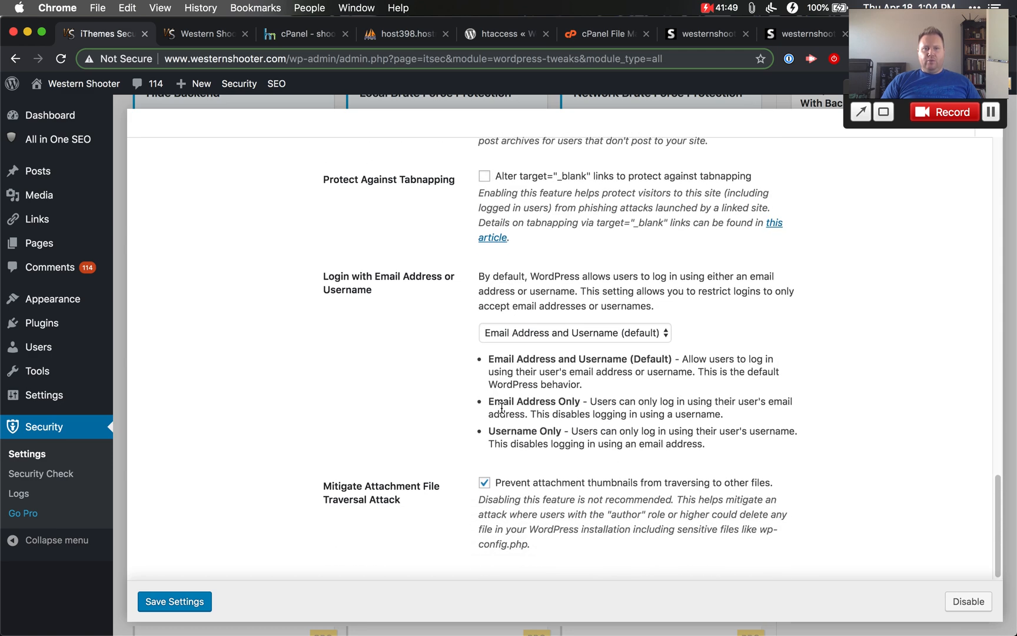
{"action": "left_click", "coordinate": [173, 602]}
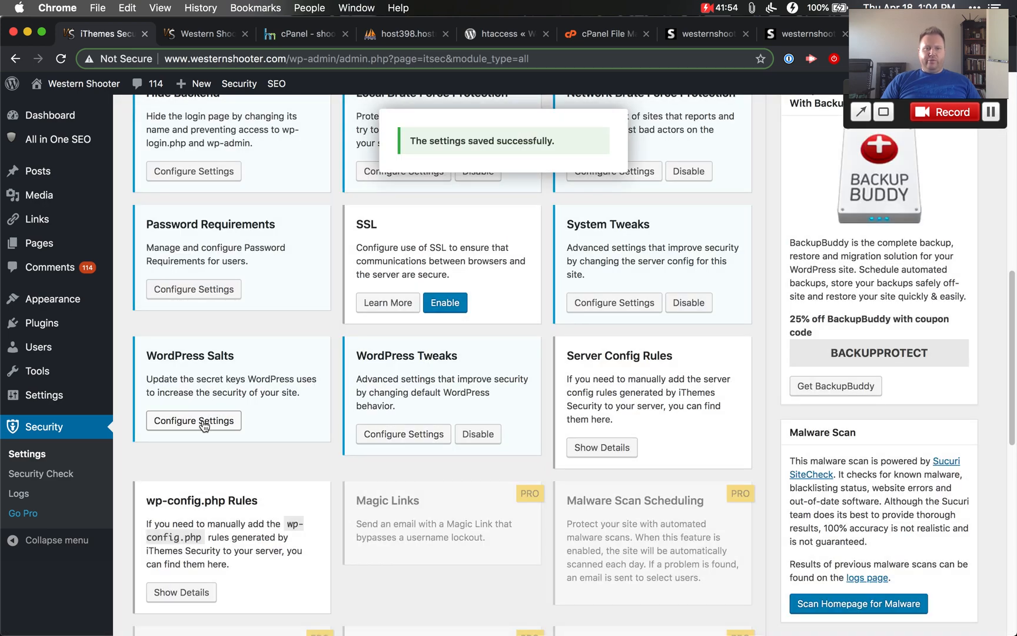
Step: Quick Look the downloaded wp-config.php in Finder to inspect its authentication keys
{"action": "scroll", "coordinate": [331, 371], "scroll_direction": "up", "scroll_amount": 10}
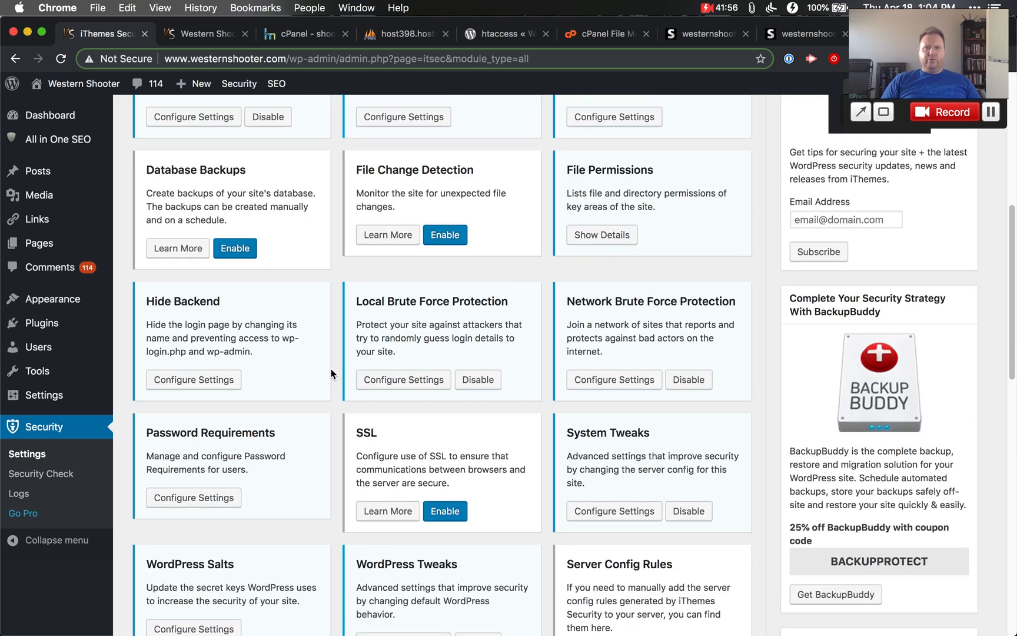
{"action": "scroll", "coordinate": [331, 373], "scroll_direction": "up", "scroll_amount": 2}
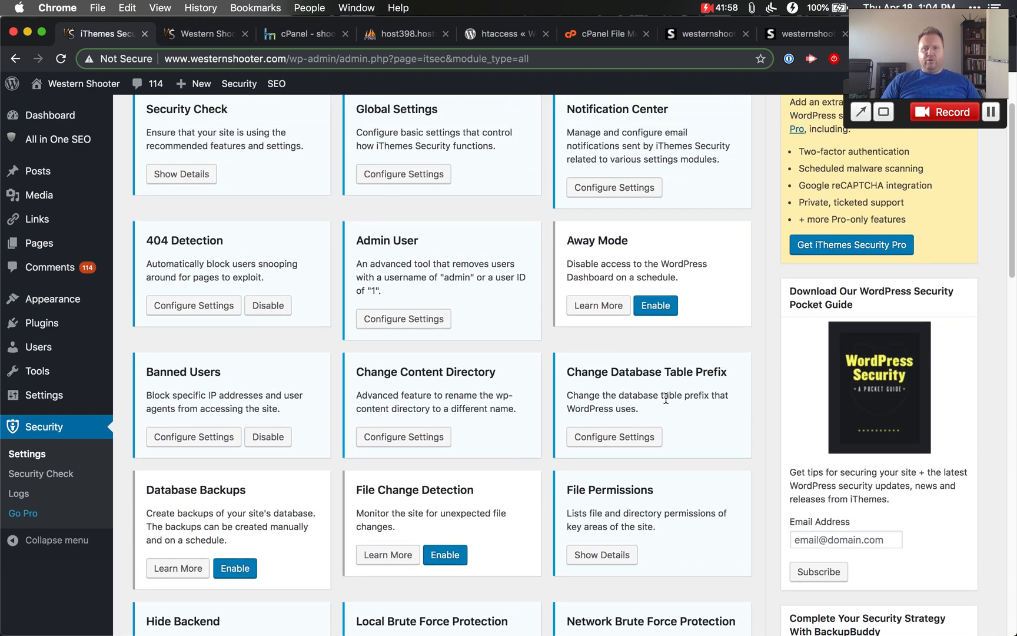
{"action": "scroll", "coordinate": [249, 384], "scroll_direction": "down", "scroll_amount": 12}
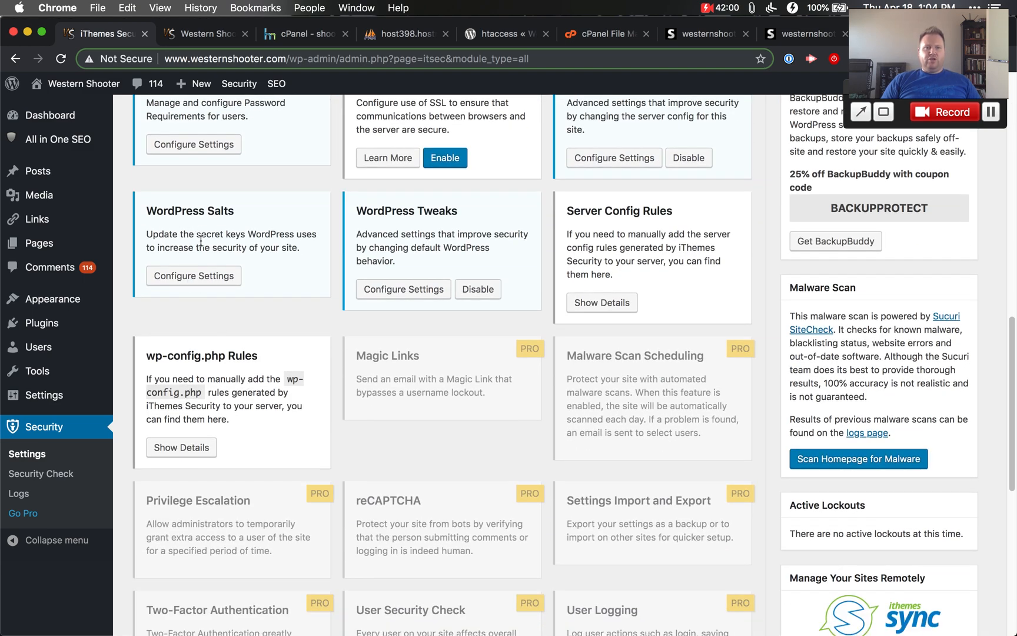
{"action": "key", "text": "ctrl+Up"}
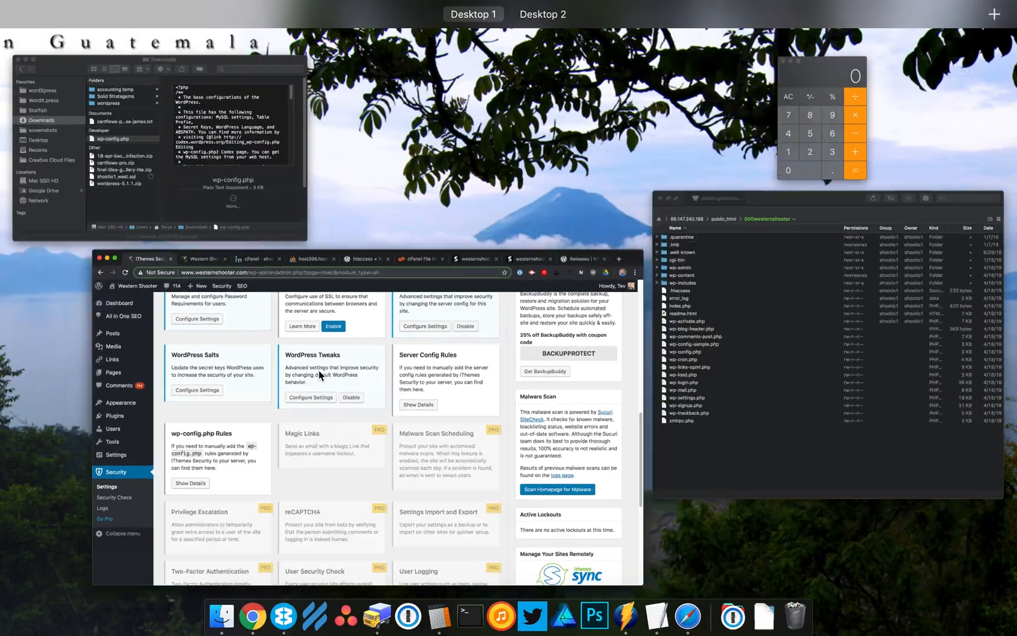
{"action": "left_click", "coordinate": [192, 163]}
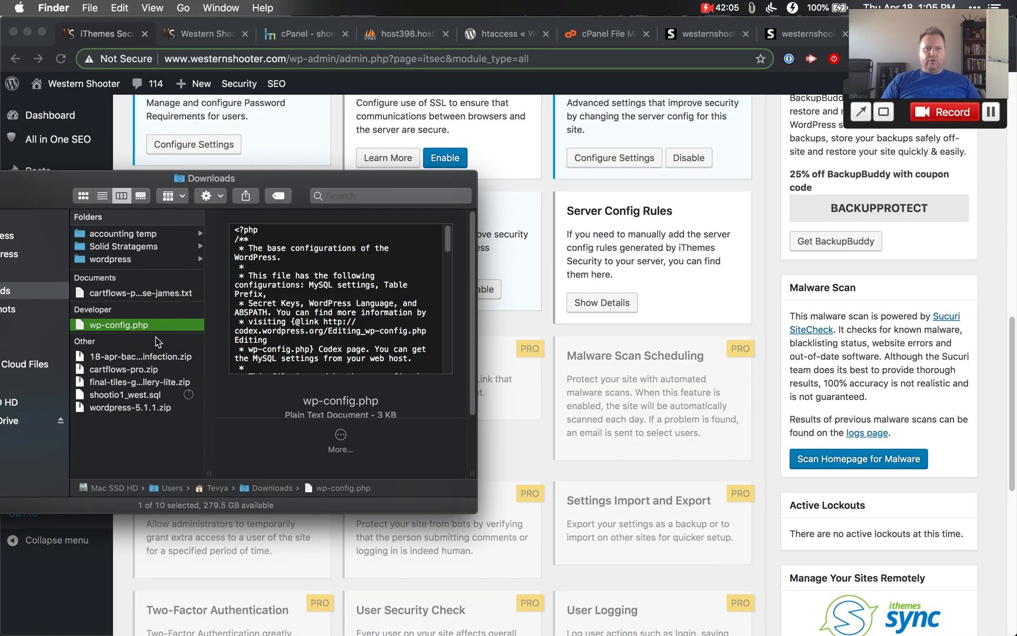
{"action": "key", "text": "space"}
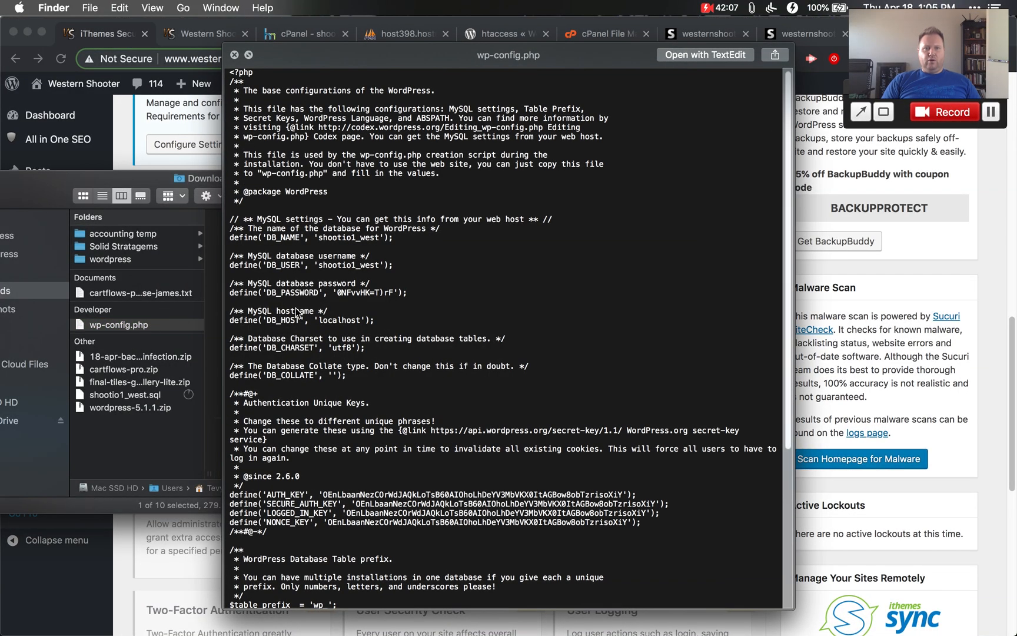
{"action": "scroll", "coordinate": [341, 331], "scroll_direction": "down", "scroll_amount": 3}
{"action": "scroll", "coordinate": [341, 330], "scroll_direction": "down", "scroll_amount": 5}
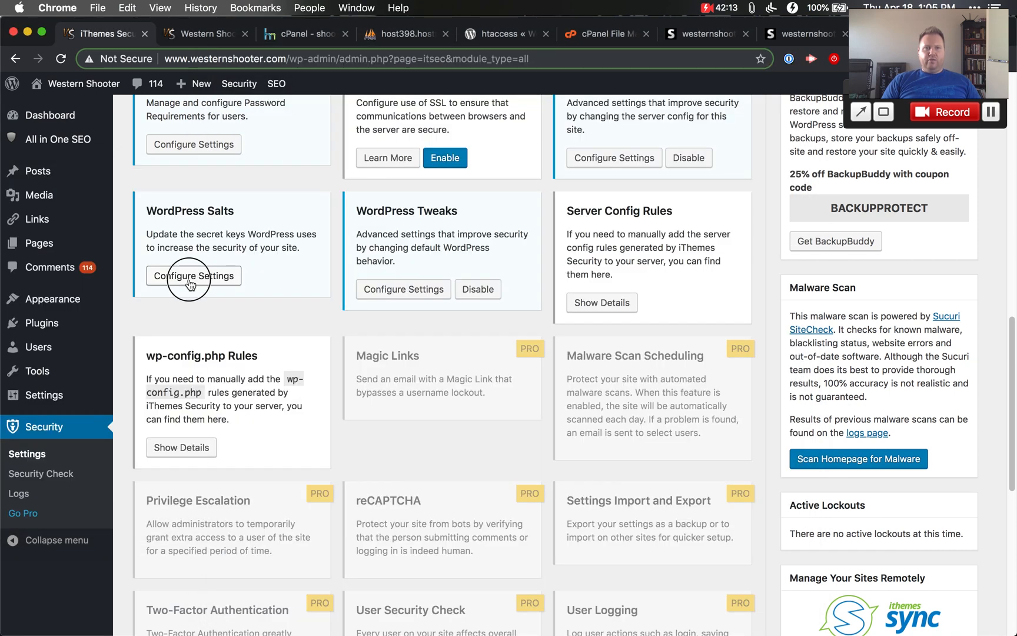
Step: Tick Change WordPress Salts and save to generate fresh salt keys
{"action": "left_click", "coordinate": [189, 279]}
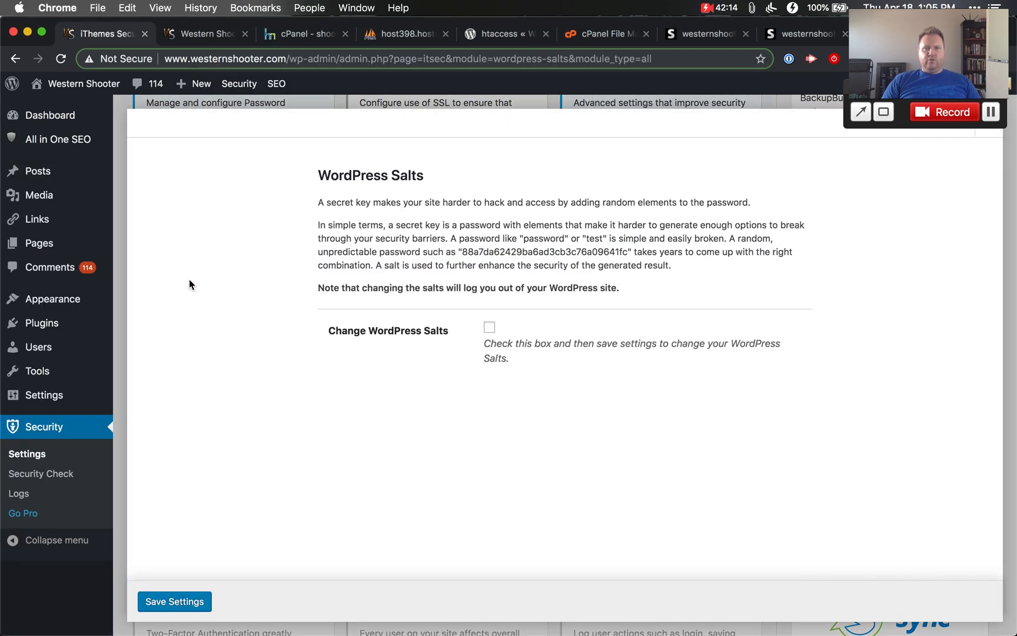
{"action": "left_click", "coordinate": [490, 330]}
{"action": "left_click", "coordinate": [161, 601]}
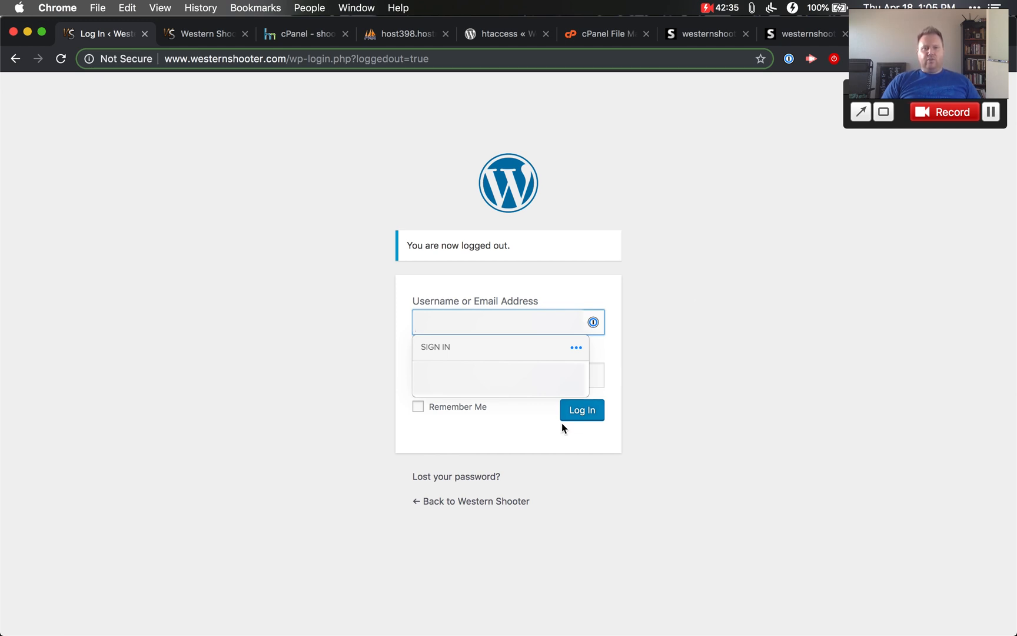
Step: Log back in with the saved 1Password credentials, staying signed in
{"action": "left_click", "coordinate": [459, 381]}
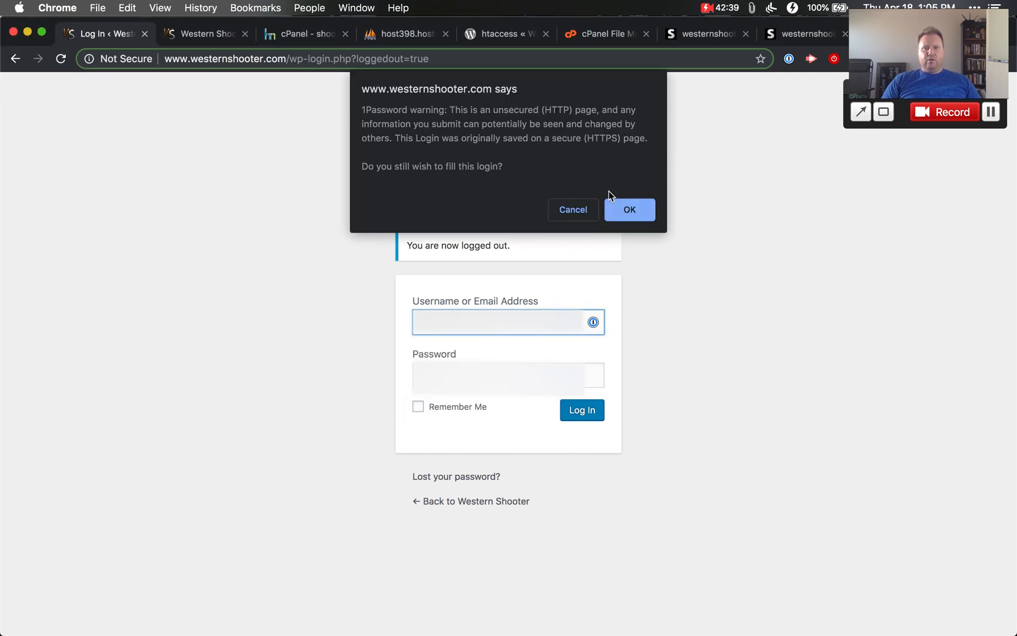
{"action": "left_click", "coordinate": [618, 207]}
{"action": "left_click", "coordinate": [418, 406]}
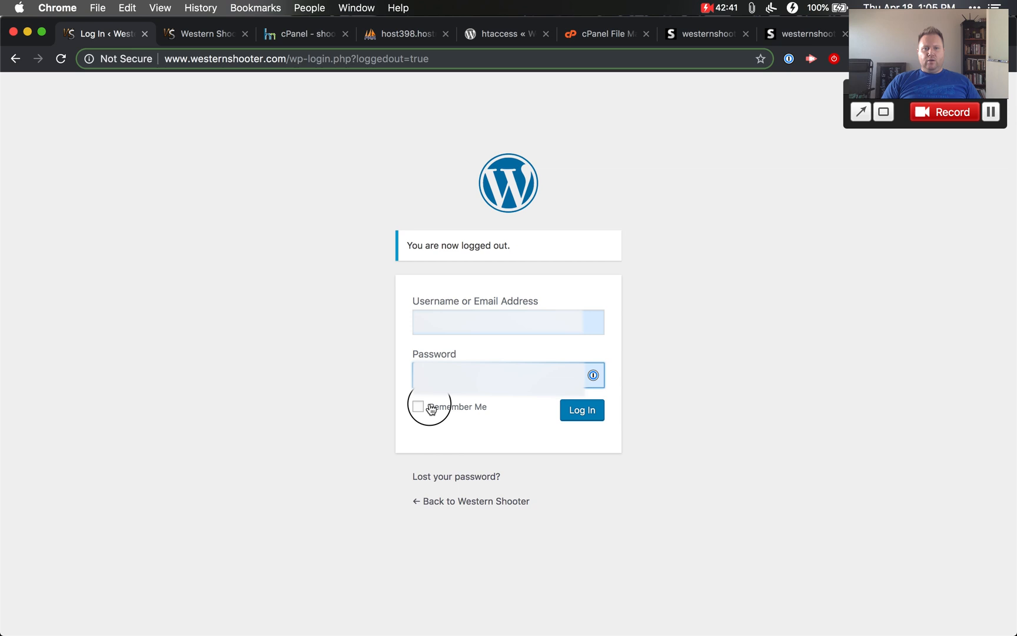
{"action": "left_click", "coordinate": [576, 414]}
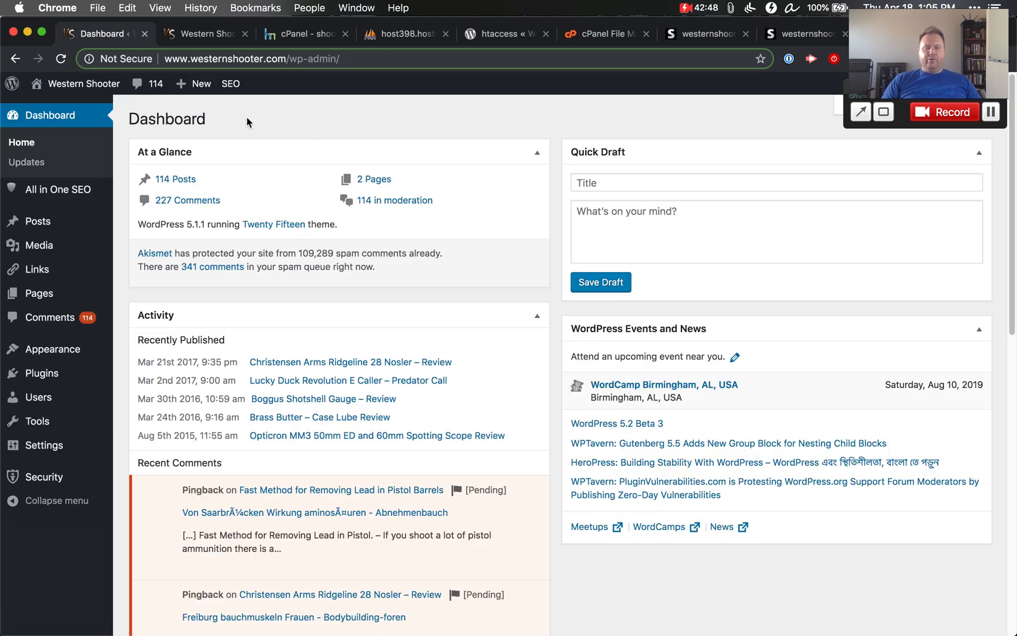
Step: Select the server's wp-config.php in Transmit
{"action": "mouse_move", "coordinate": [689, 621]}
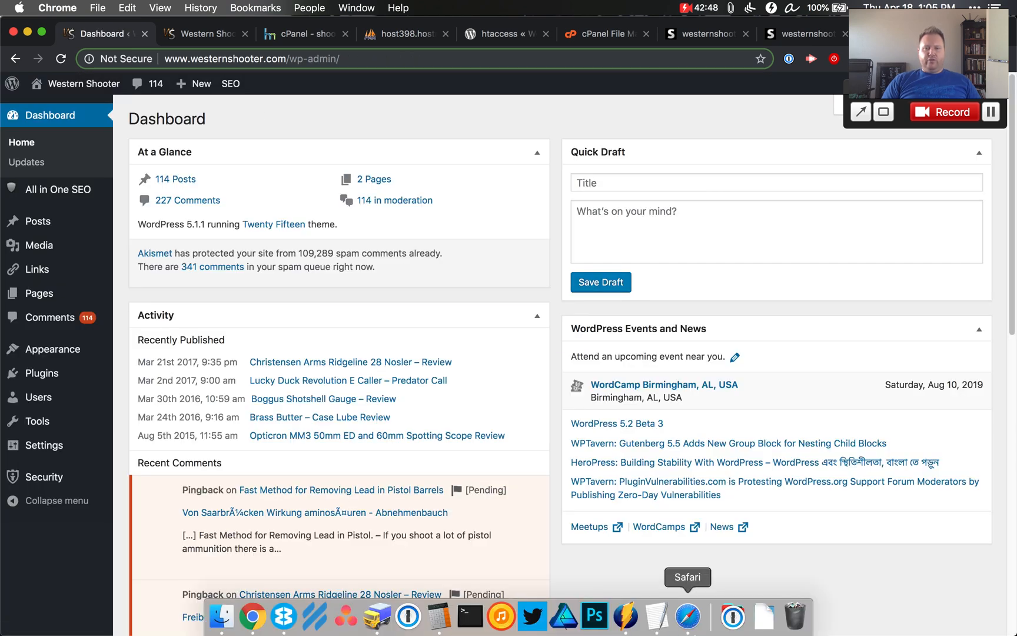
{"action": "left_click", "coordinate": [378, 616]}
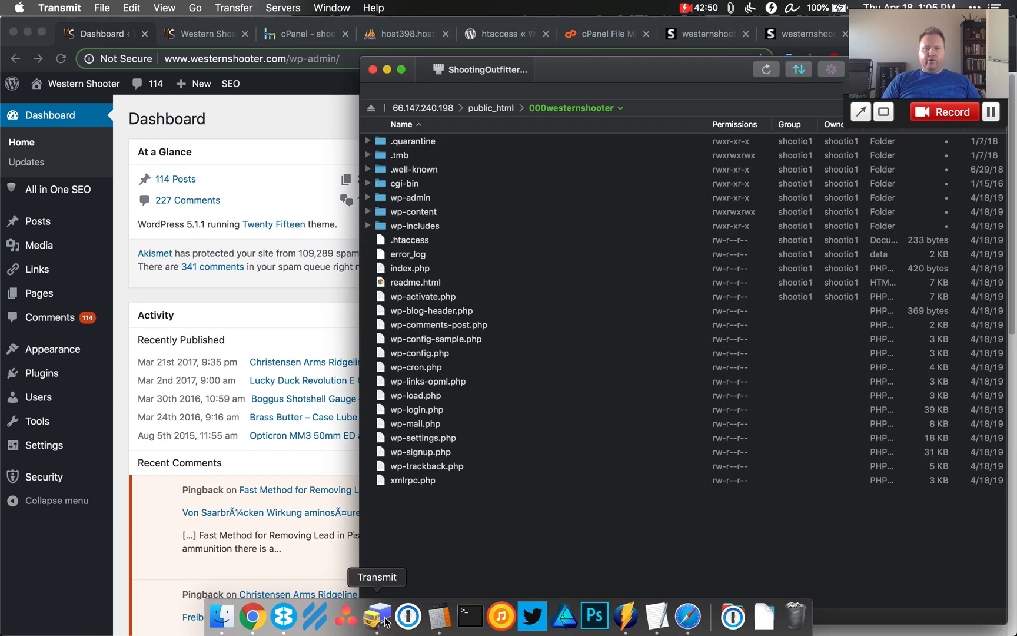
{"action": "left_click", "coordinate": [409, 354]}
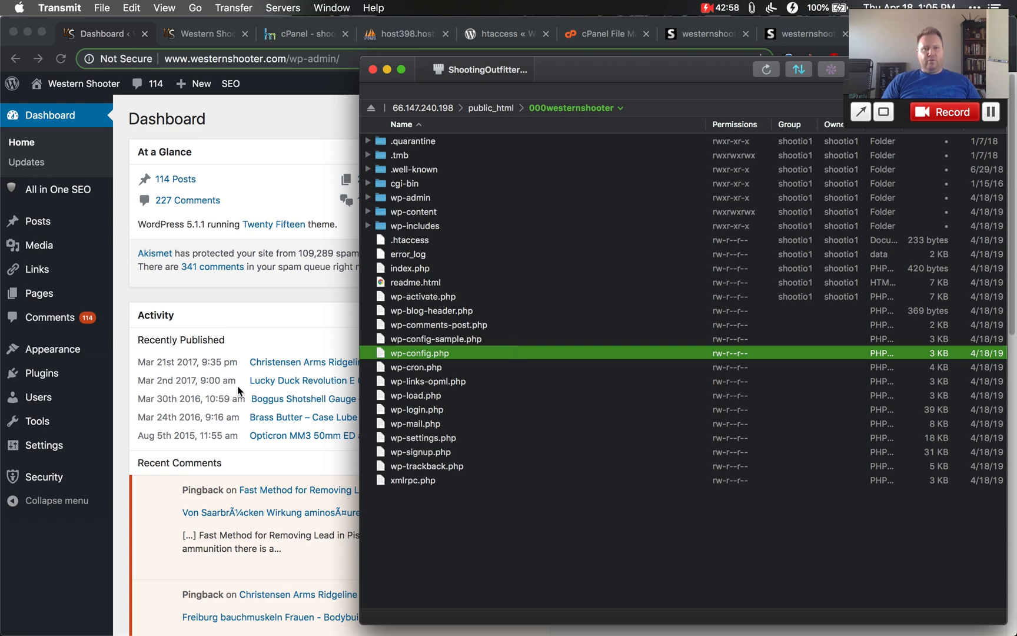
{"action": "key", "text": "ctrl+Up"}
{"action": "left_click", "coordinate": [189, 222]}
{"action": "key", "text": "space"}
{"action": "key", "text": "ctrl+Up"}
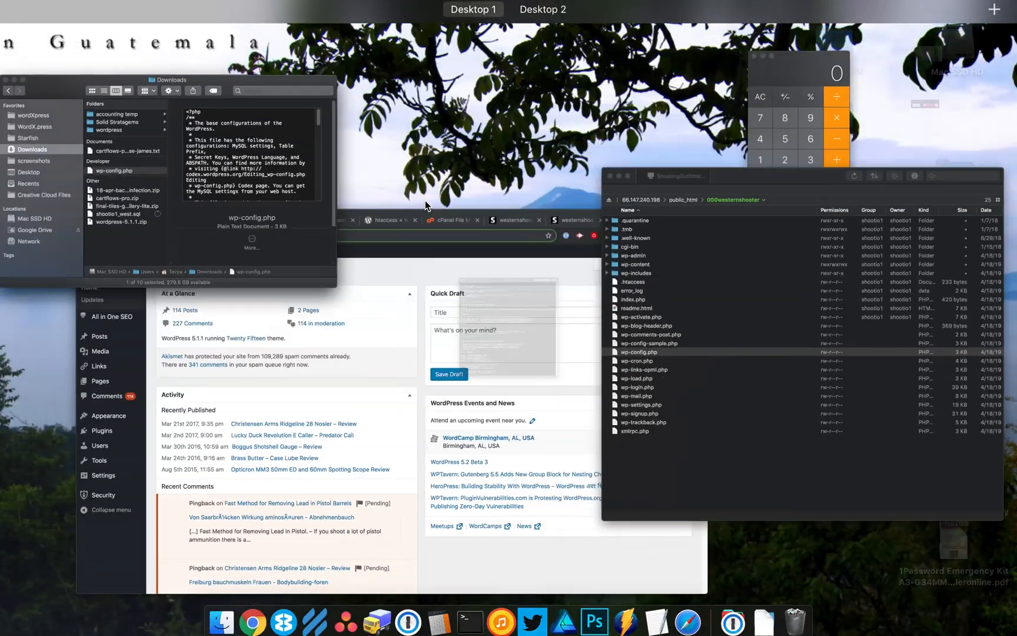
{"action": "left_click", "coordinate": [544, 235]}
{"action": "key", "text": "space"}
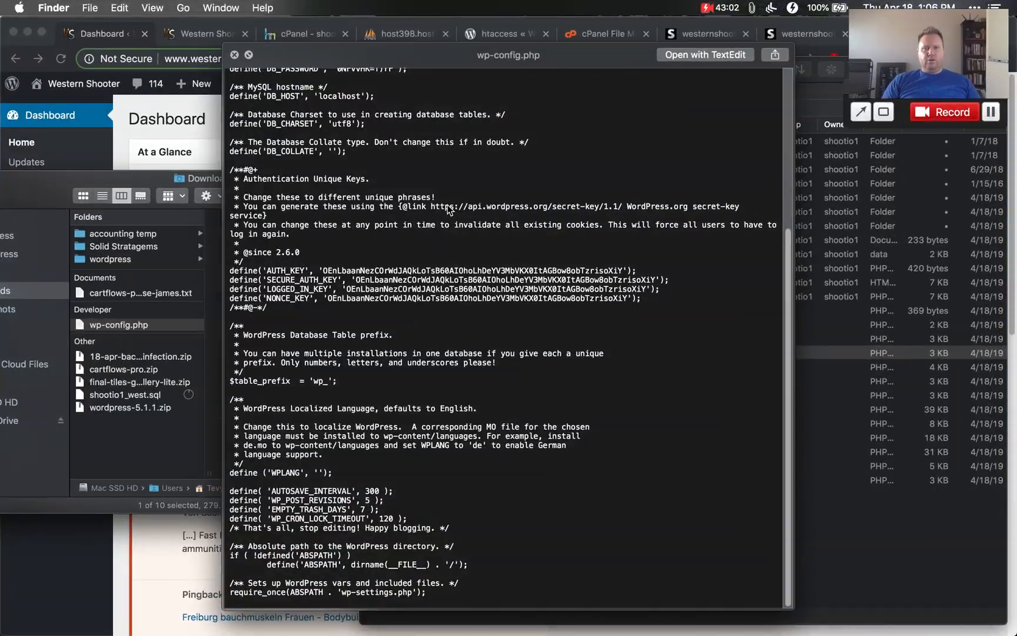
{"action": "scroll", "coordinate": [444, 208], "scroll_direction": "up", "scroll_amount": 5}
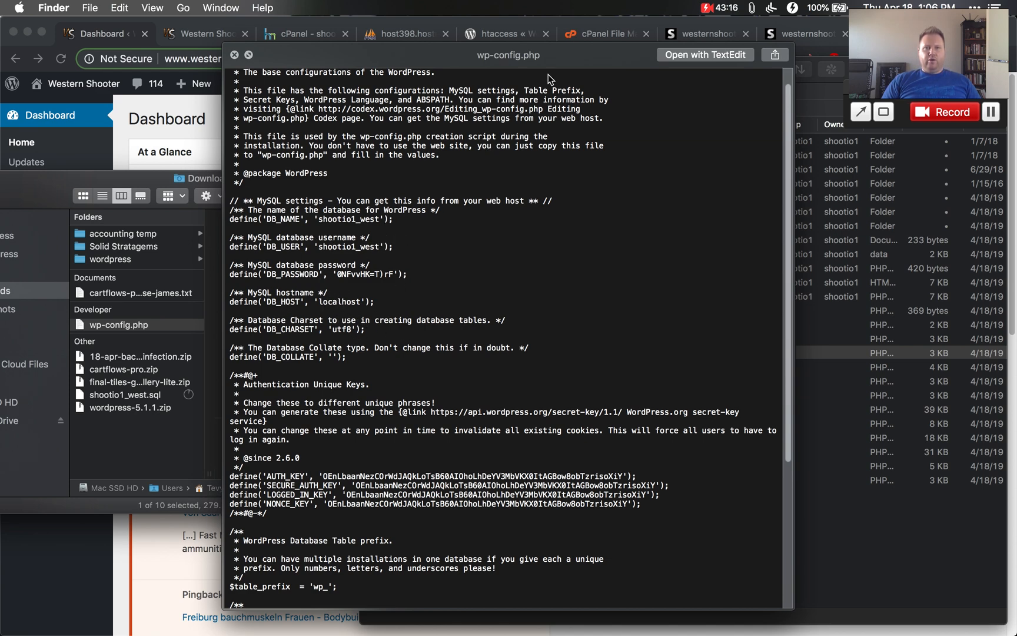
{"action": "left_click_drag", "start_coordinate": [581, 62], "coordinate": [398, 87]}
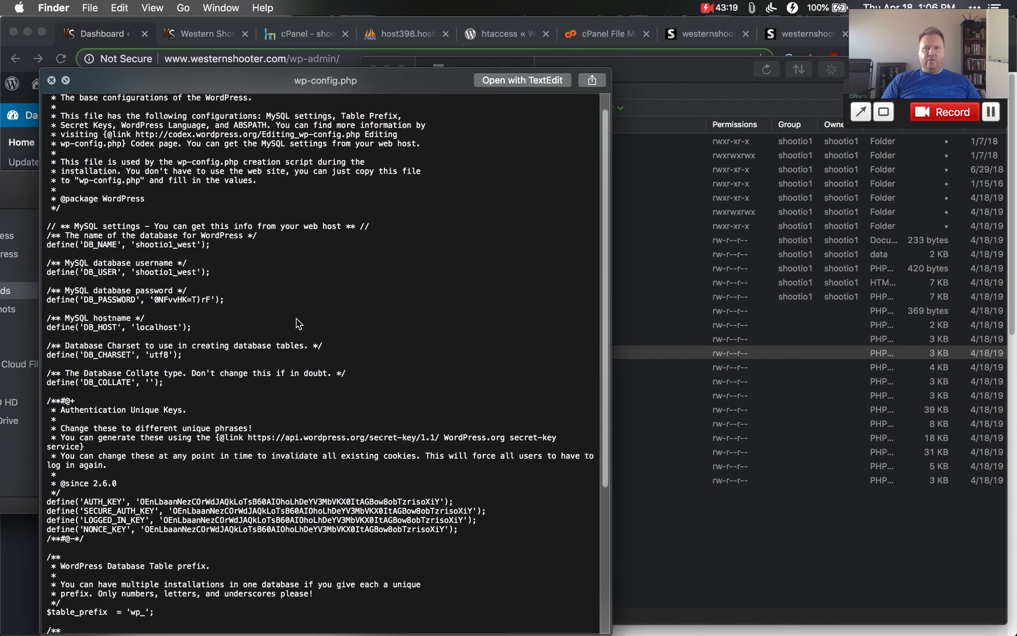
{"action": "left_click", "coordinate": [675, 85]}
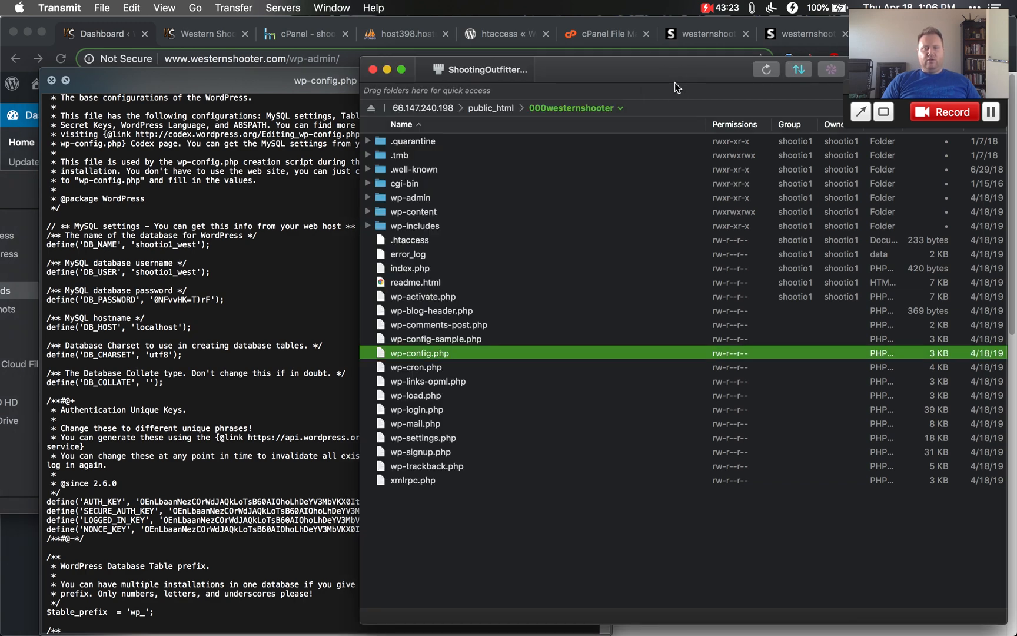
{"action": "left_click", "coordinate": [322, 59]}
Step: Open cPanel's MySQL Databases manager by searching the page for 'mys'
{"action": "left_click", "coordinate": [303, 34]}
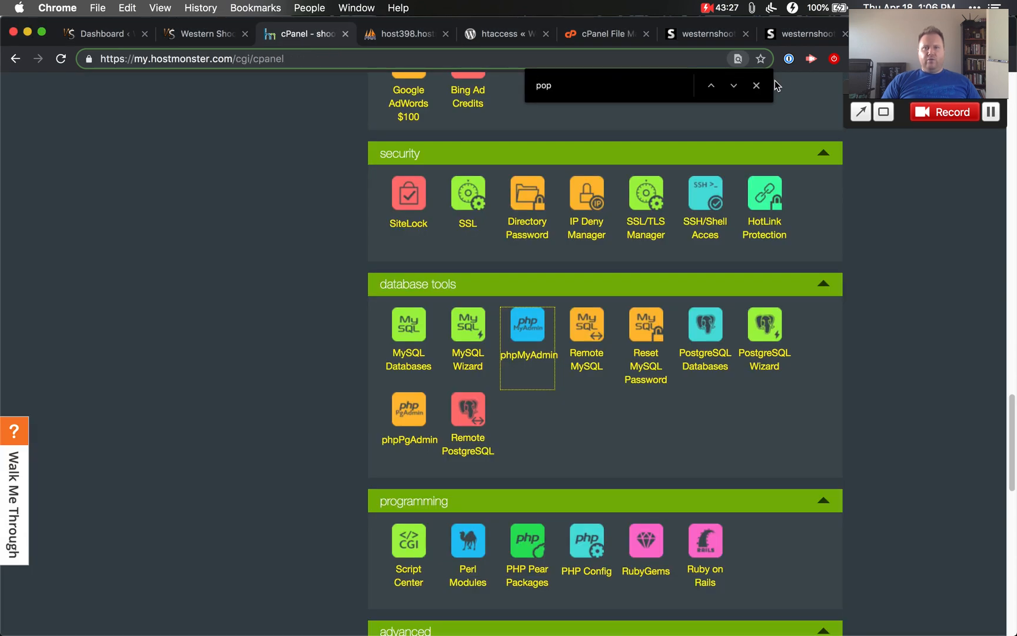
{"action": "left_click", "coordinate": [755, 86]}
{"action": "scroll", "coordinate": [624, 343], "scroll_direction": "up", "scroll_amount": 5}
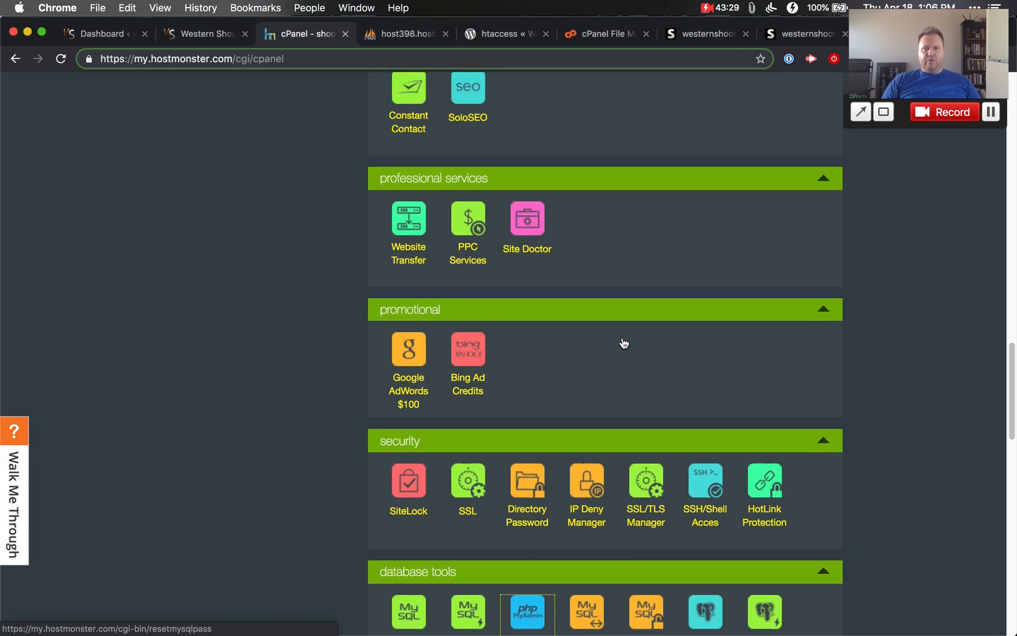
{"action": "scroll", "coordinate": [624, 343], "scroll_direction": "up", "scroll_amount": 10}
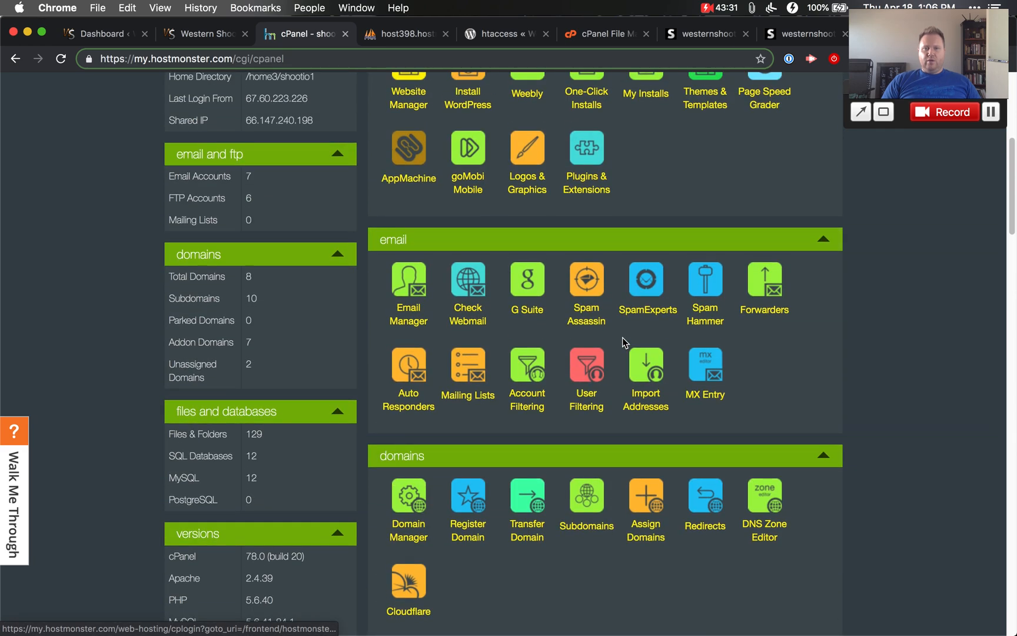
{"action": "scroll", "coordinate": [622, 336], "scroll_direction": "up", "scroll_amount": 6}
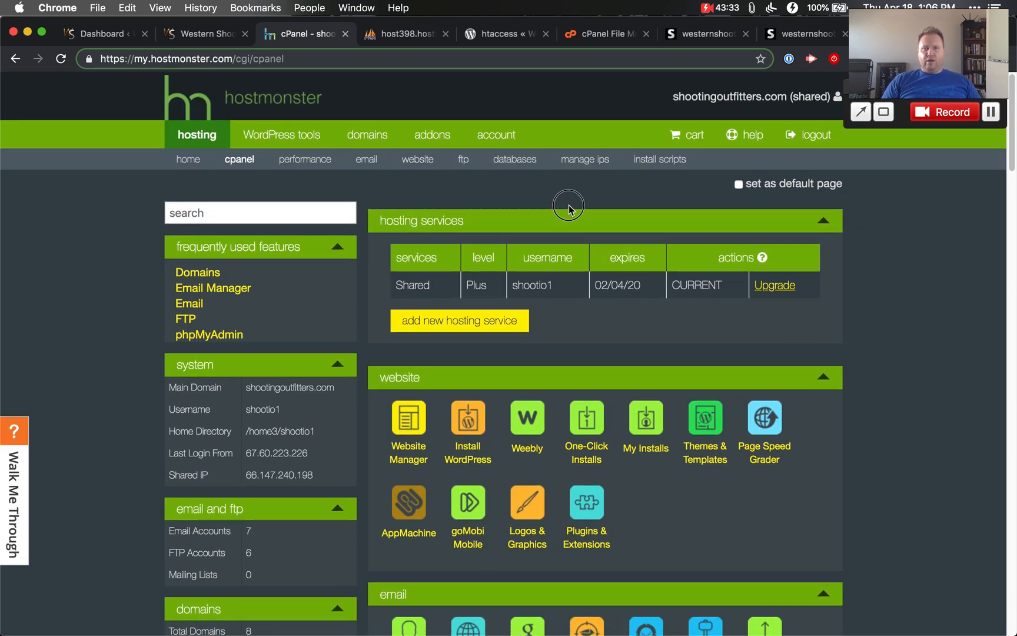
{"action": "key", "text": "super+f"}
{"action": "type", "text": "m"}
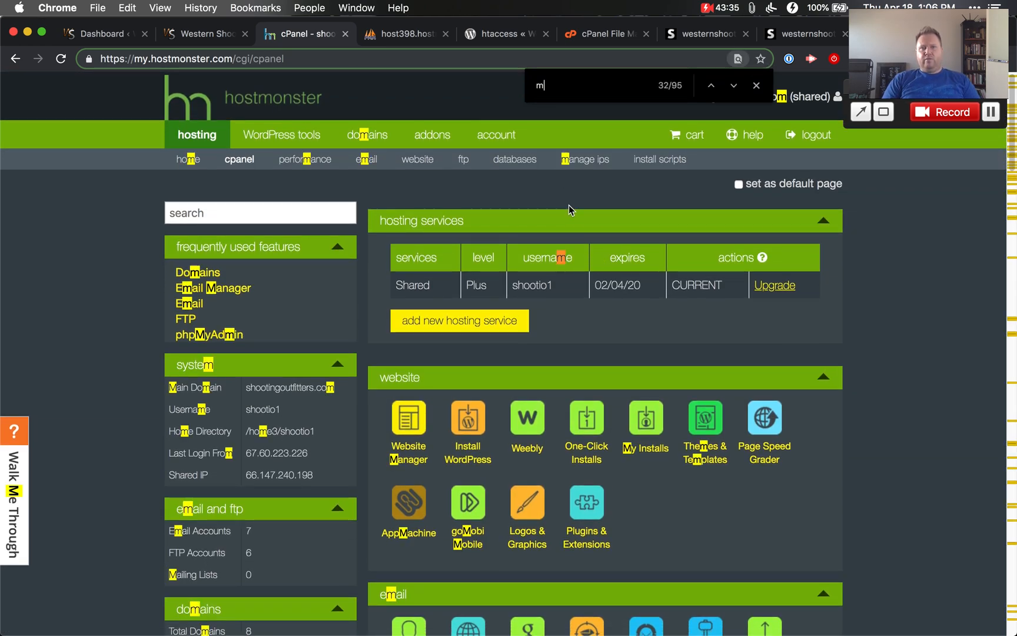
{"action": "type", "text": "ys"}
{"action": "left_click", "coordinate": [414, 359]}
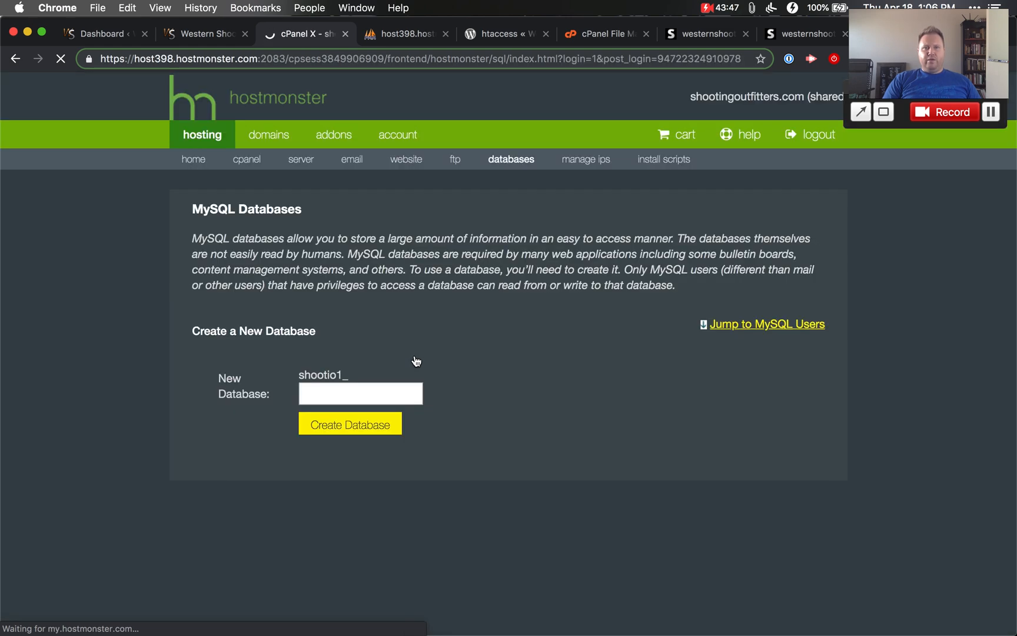
Step: Review the shootio1_west user's privileges, then go back to the MySQL Users list
{"action": "scroll", "coordinate": [551, 371], "scroll_direction": "down", "scroll_amount": 8}
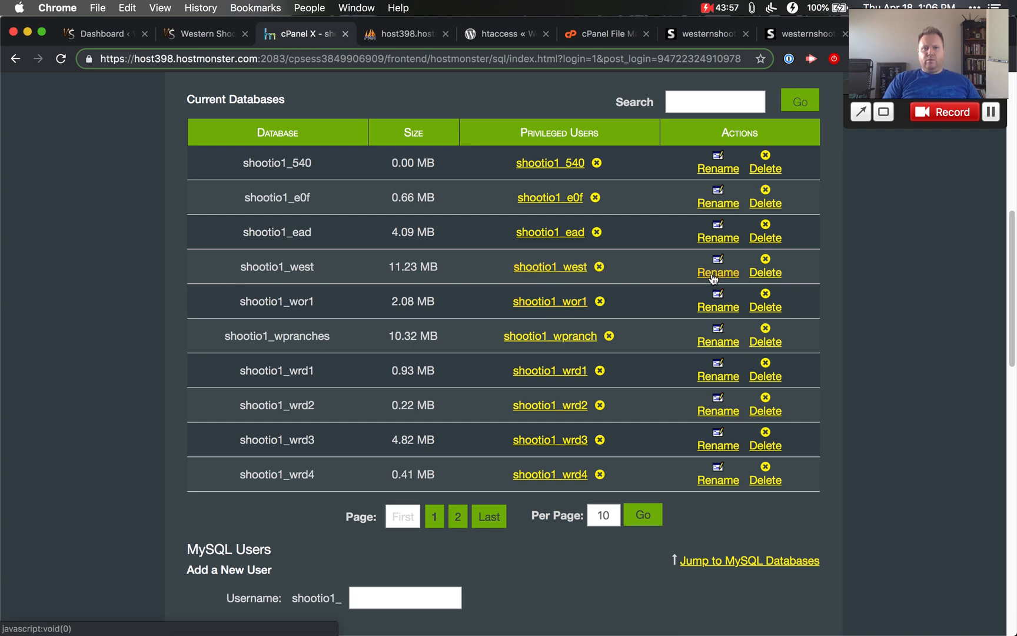
{"action": "left_click", "coordinate": [543, 270]}
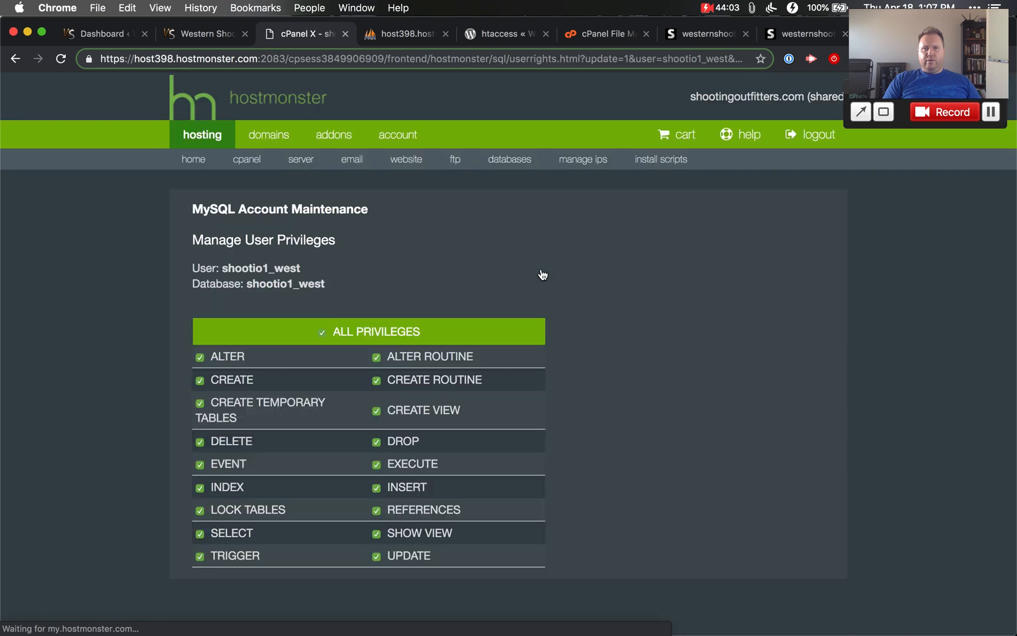
{"action": "scroll", "coordinate": [589, 375], "scroll_direction": "down", "scroll_amount": 1}
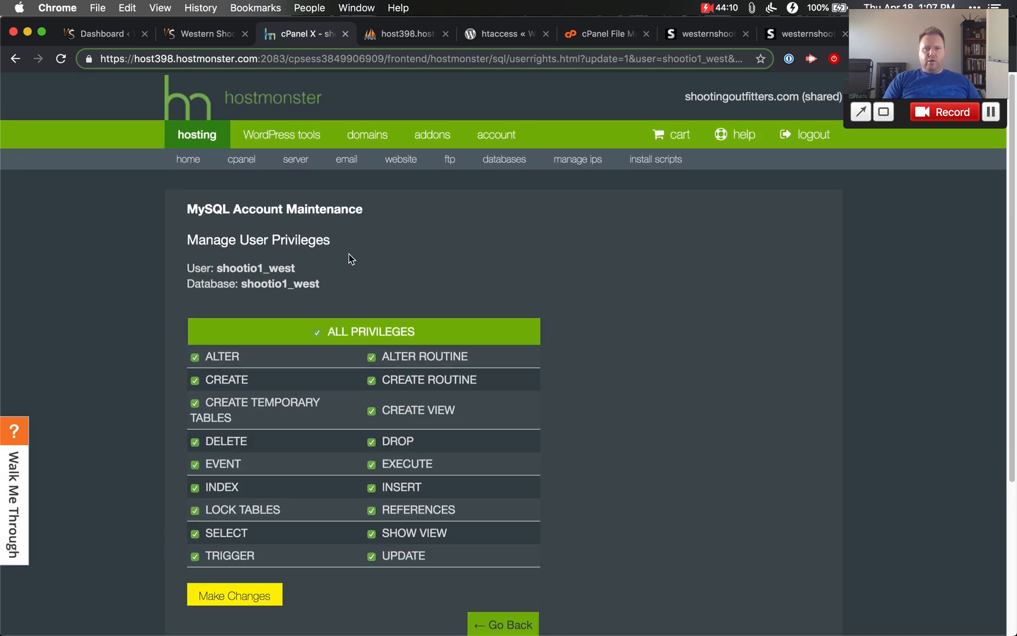
{"action": "left_click", "coordinate": [16, 60]}
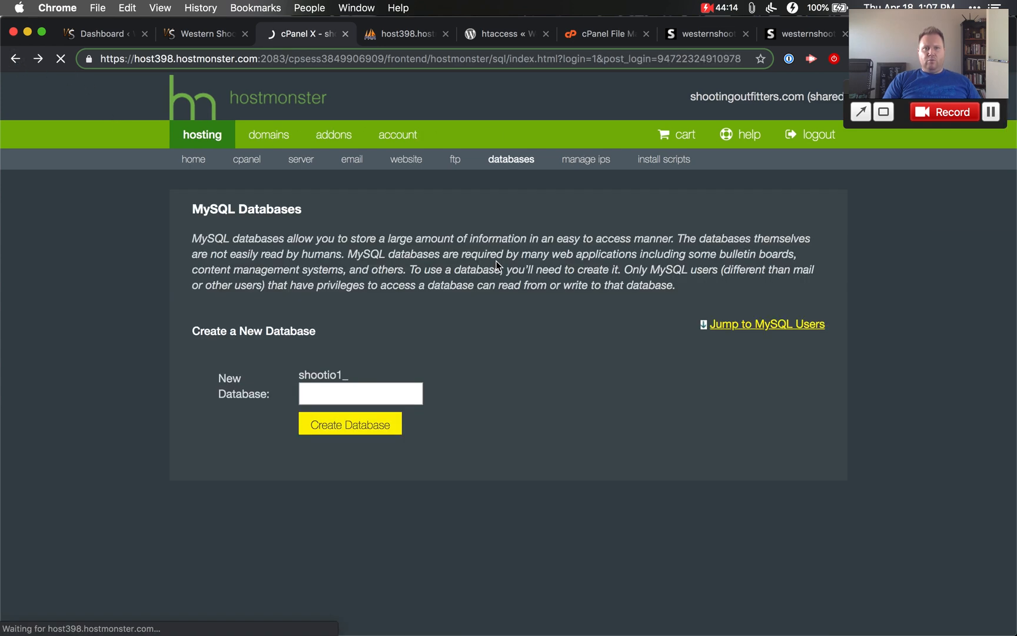
{"action": "scroll", "coordinate": [553, 385], "scroll_direction": "up", "scroll_amount": 5}
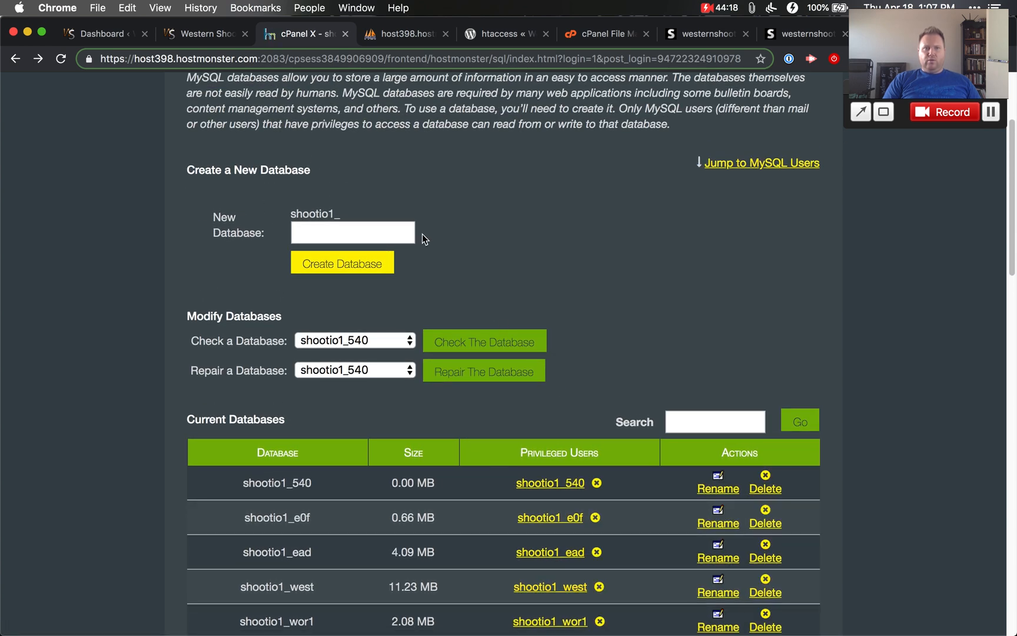
{"action": "scroll", "coordinate": [302, 302], "scroll_direction": "down", "scroll_amount": 2}
{"action": "scroll", "coordinate": [540, 213], "scroll_direction": "down", "scroll_amount": 10}
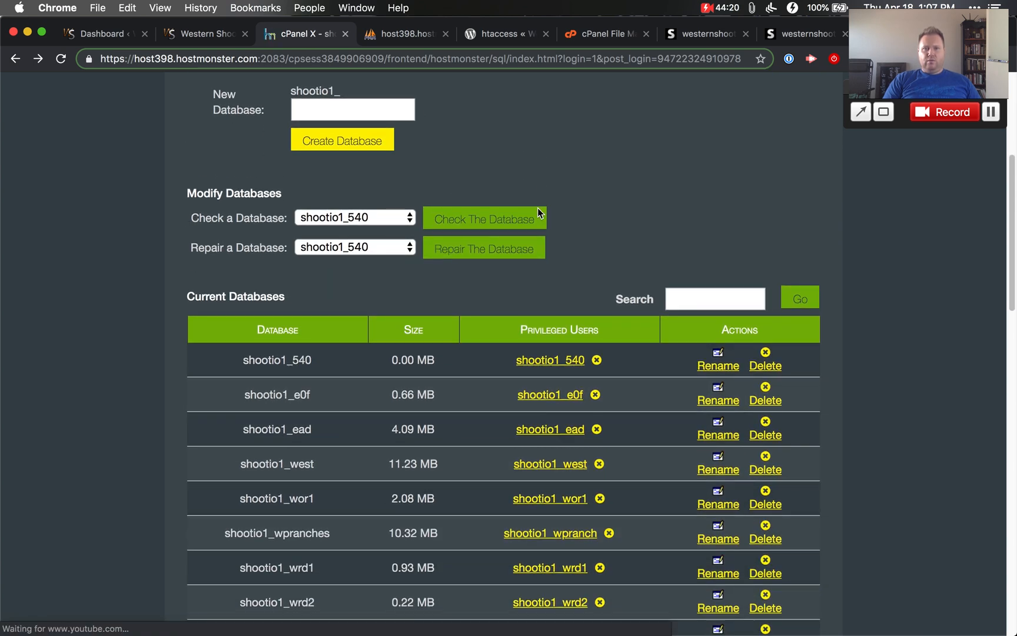
{"action": "scroll", "coordinate": [538, 213], "scroll_direction": "up", "scroll_amount": 2}
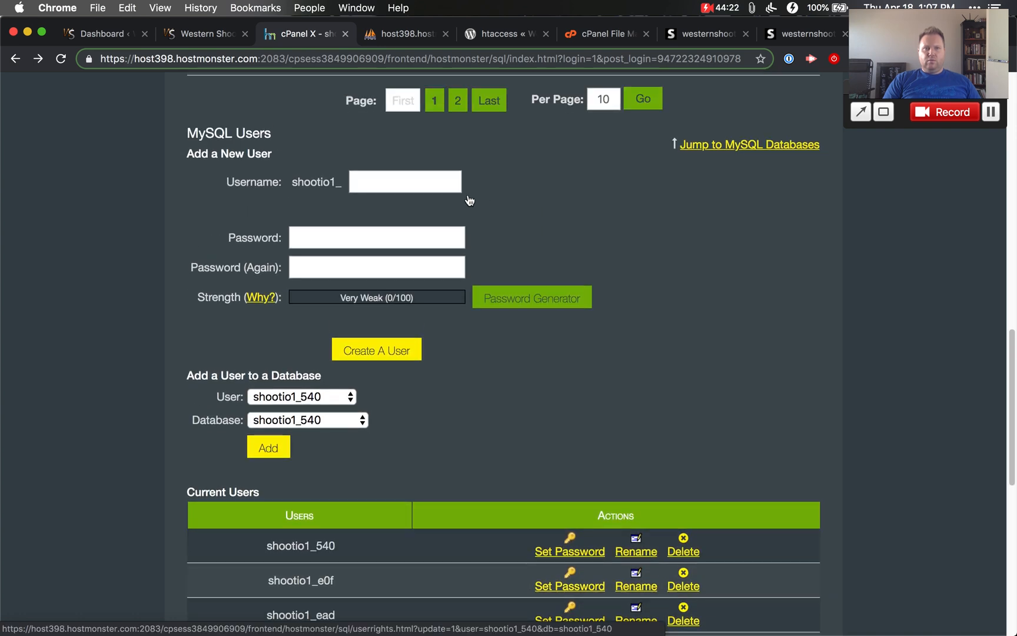
Step: Enter a username for the new MySQL user
{"action": "left_click", "coordinate": [391, 187]}
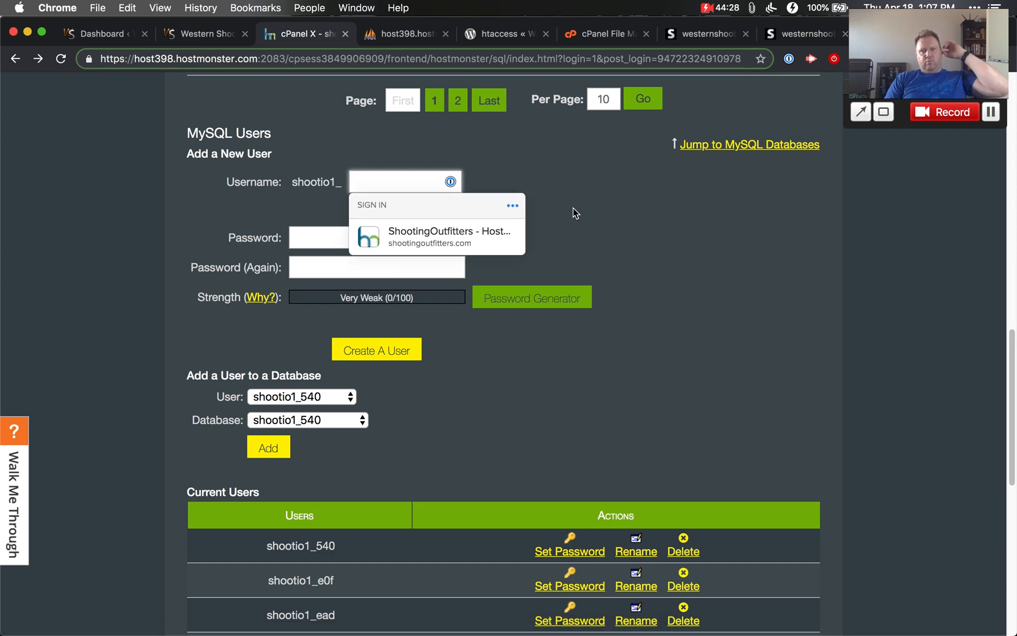
{"action": "left_click", "coordinate": [573, 207]}
{"action": "left_click", "coordinate": [398, 185]}
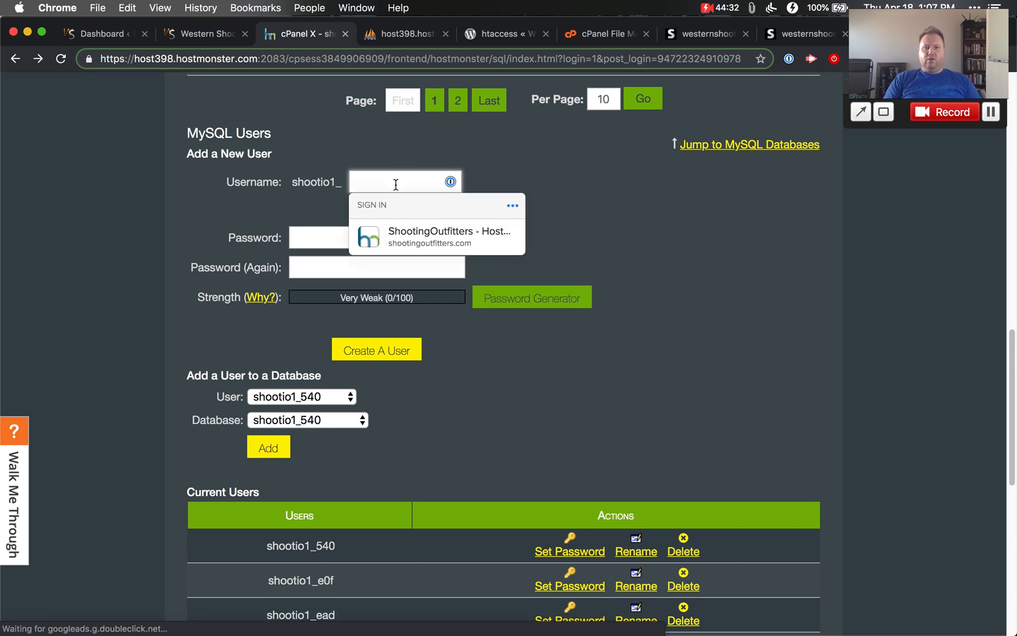
{"action": "left_click", "coordinate": [525, 180]}
{"action": "left_click", "coordinate": [395, 176]}
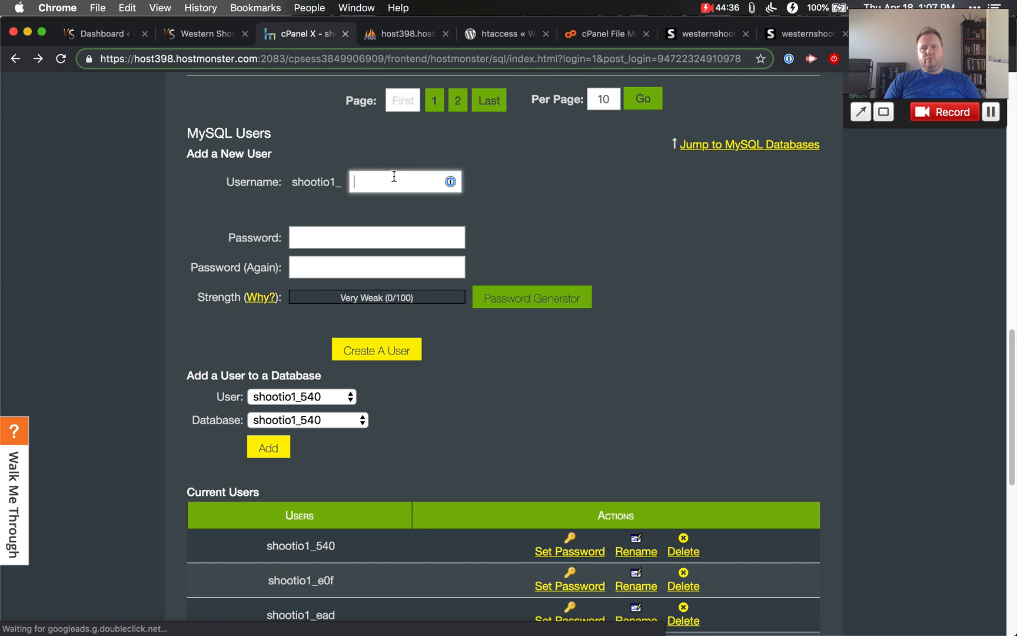
{"action": "left_click", "coordinate": [417, 239]}
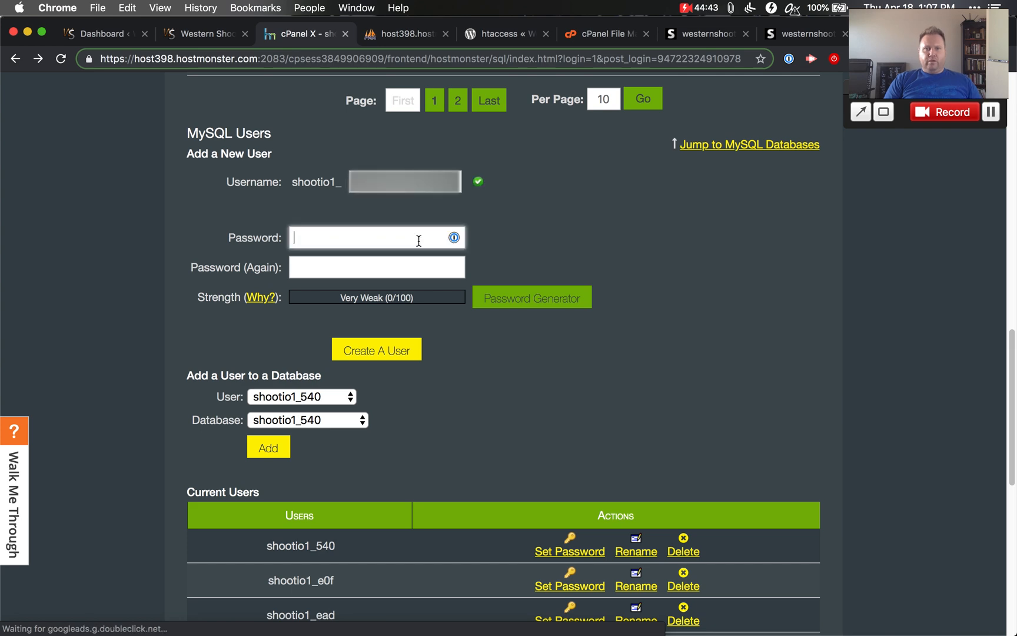
Step: Generate a 30-character password for it and create the user
{"action": "left_click", "coordinate": [511, 299]}
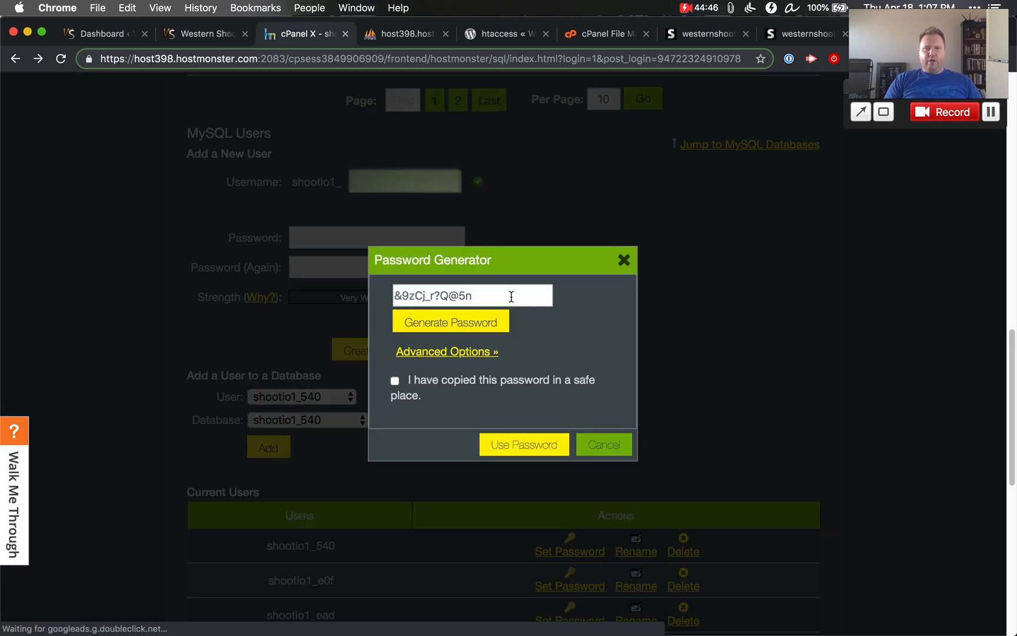
{"action": "left_click", "coordinate": [447, 353]}
{"action": "scroll", "coordinate": [541, 382], "scroll_direction": "down", "scroll_amount": 1}
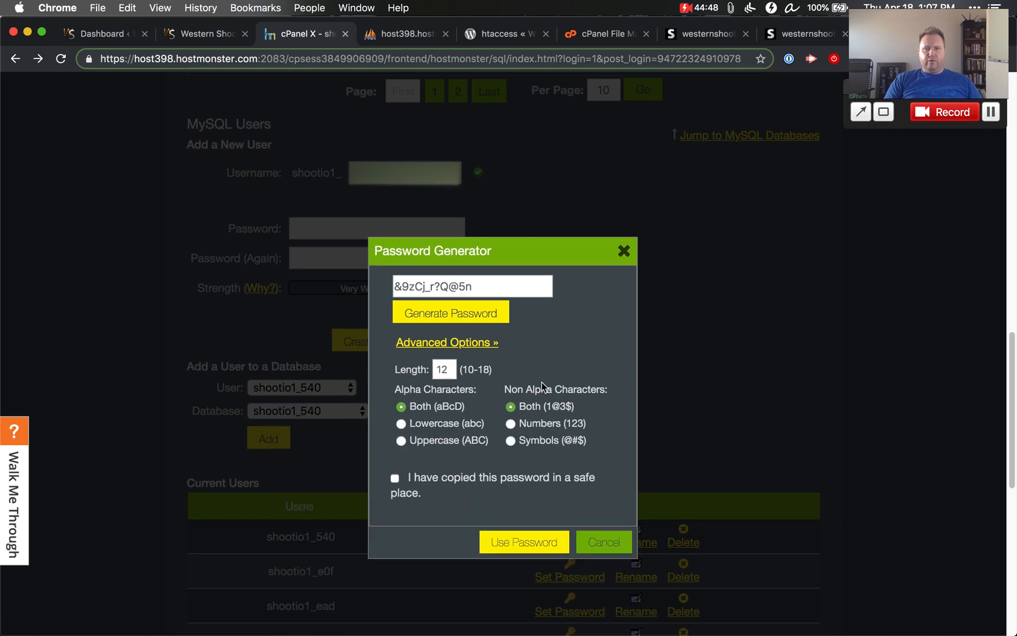
{"action": "scroll", "coordinate": [541, 382], "scroll_direction": "down", "scroll_amount": 2}
{"action": "left_click_drag", "start_coordinate": [450, 322], "coordinate": [399, 322]}
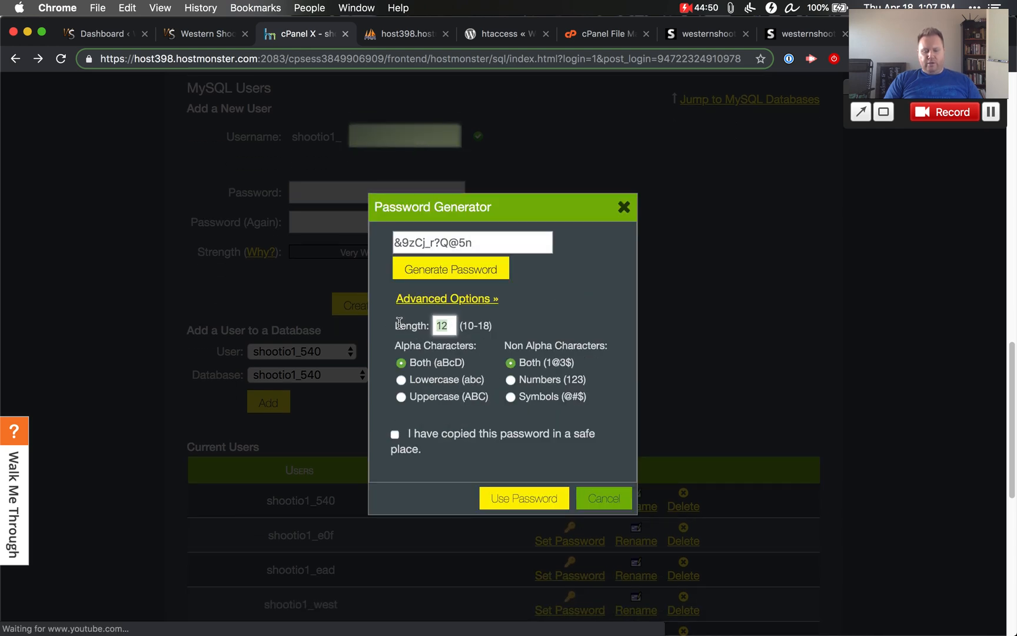
{"action": "type", "text": "30"}
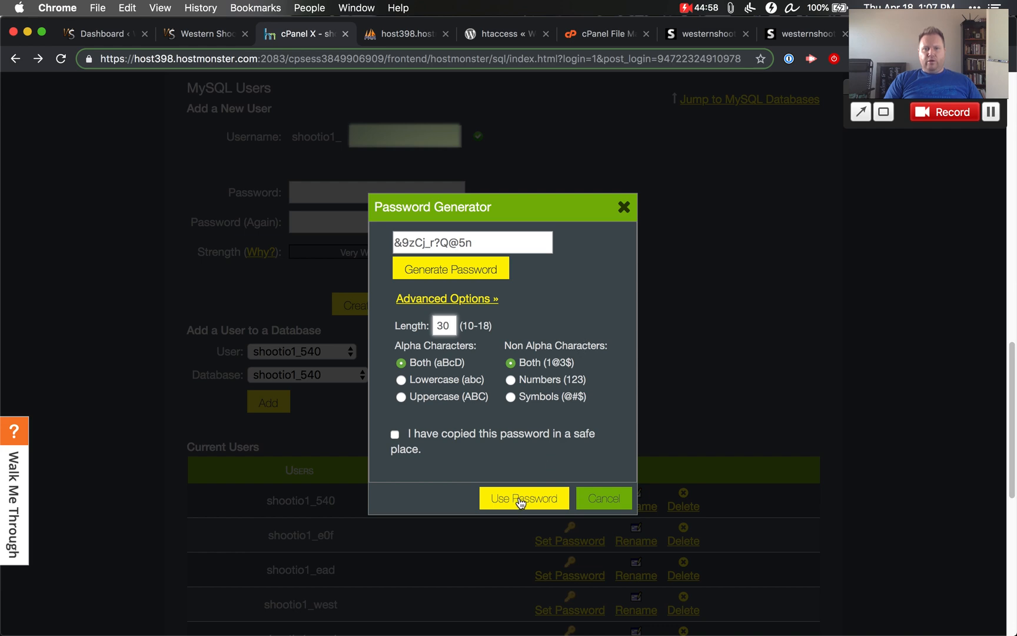
{"action": "left_click", "coordinate": [457, 274]}
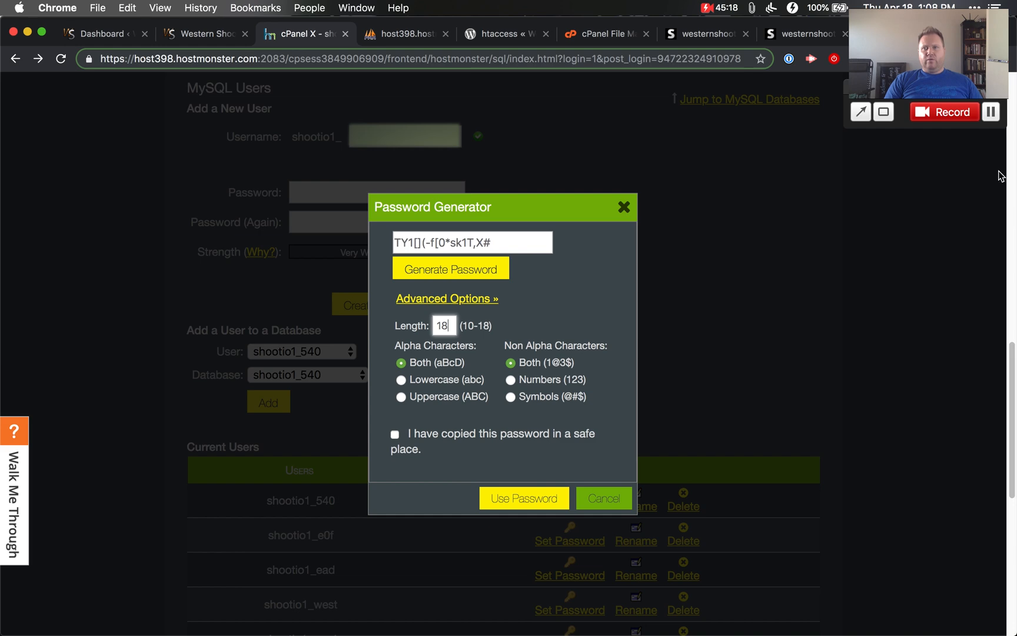
{"action": "left_click", "coordinate": [990, 112]}
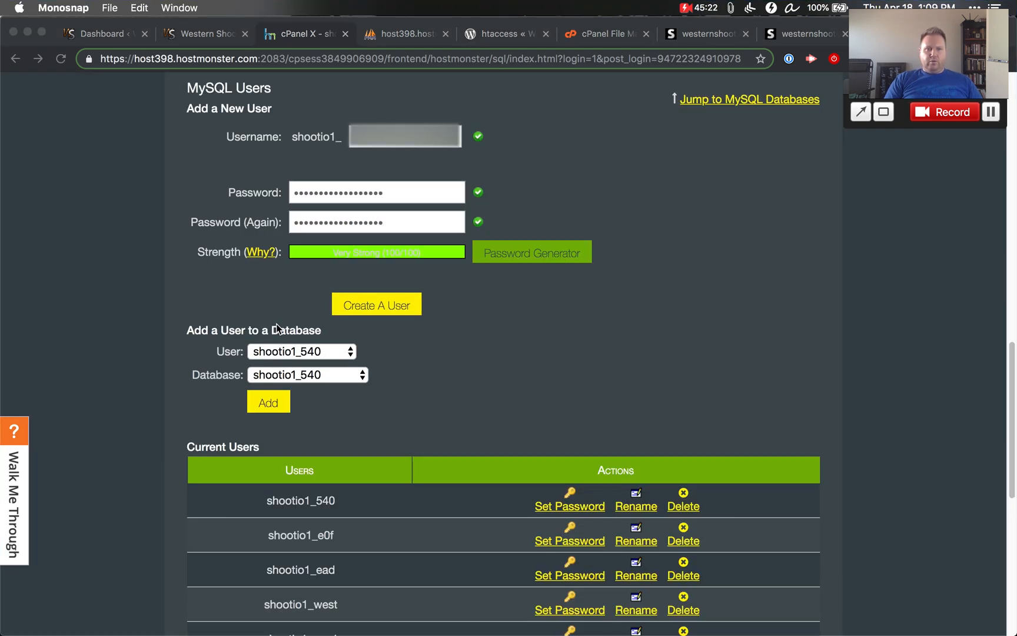
{"action": "left_click", "coordinate": [374, 306]}
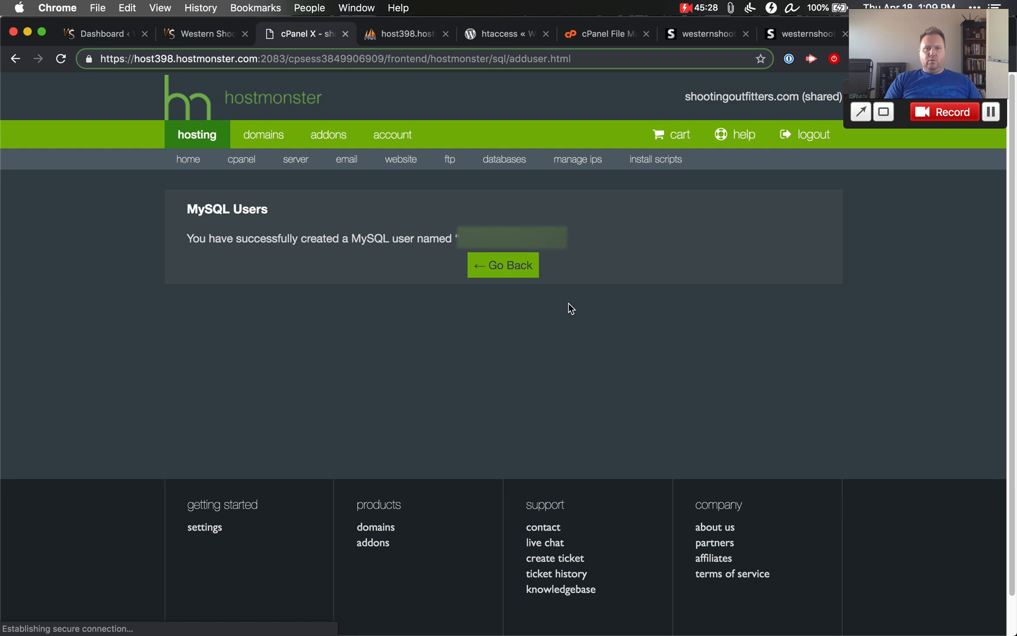
Step: Add the newly created user to the shootio1_west database
{"action": "left_click", "coordinate": [501, 266]}
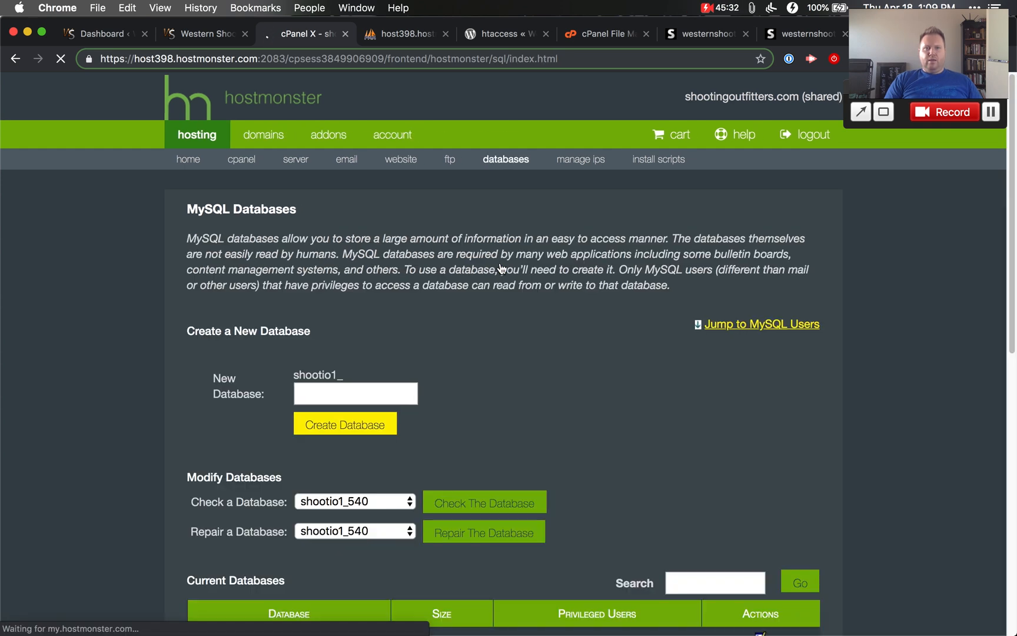
{"action": "scroll", "coordinate": [438, 424], "scroll_direction": "down", "scroll_amount": 10}
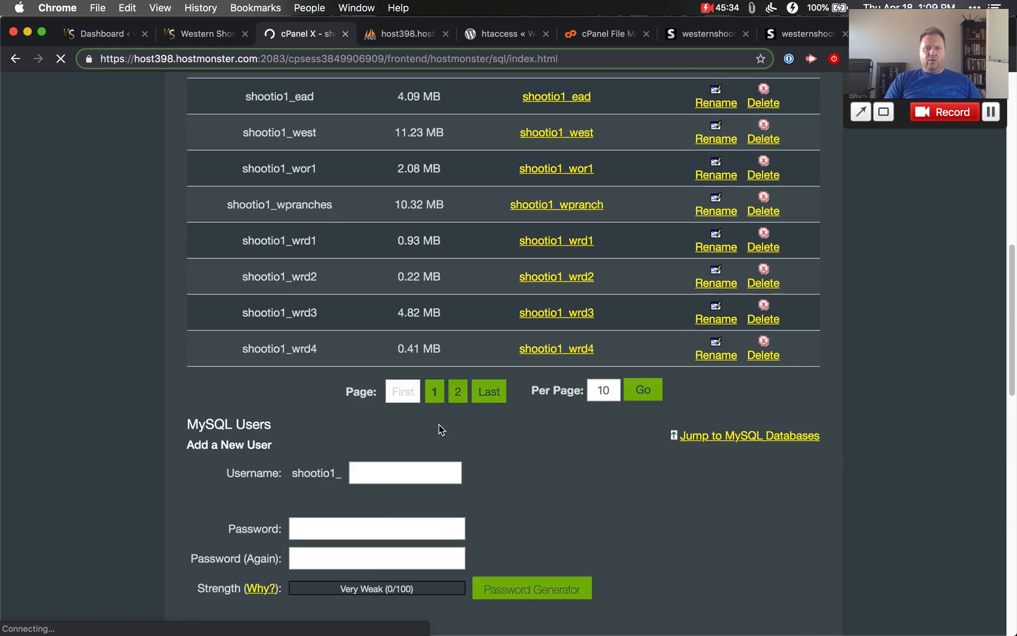
{"action": "scroll", "coordinate": [439, 424], "scroll_direction": "down", "scroll_amount": 7}
{"action": "scroll", "coordinate": [438, 424], "scroll_direction": "up", "scroll_amount": 1}
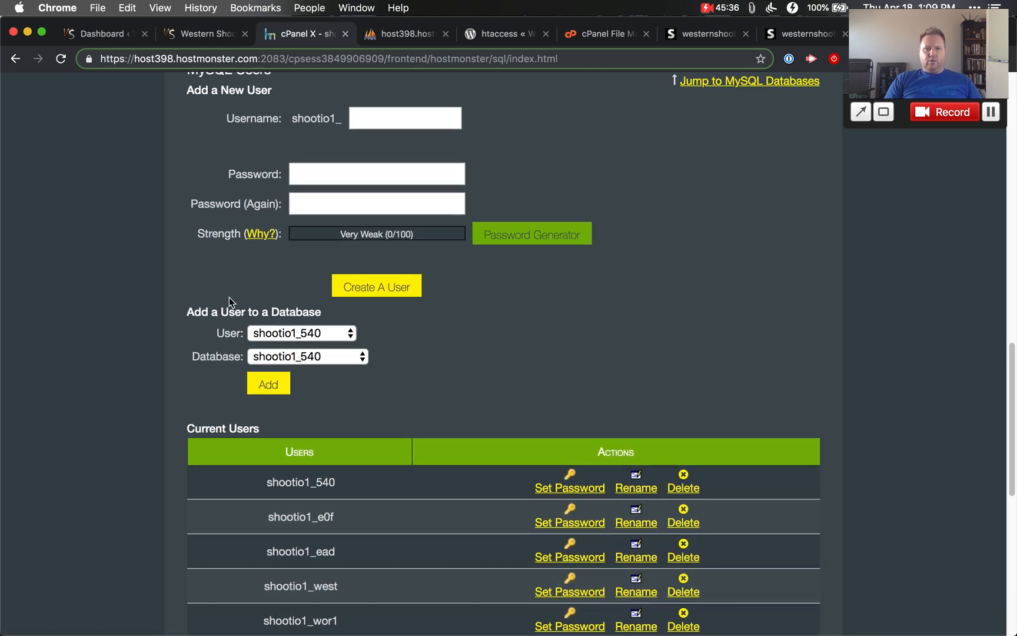
{"action": "left_click", "coordinate": [285, 334]}
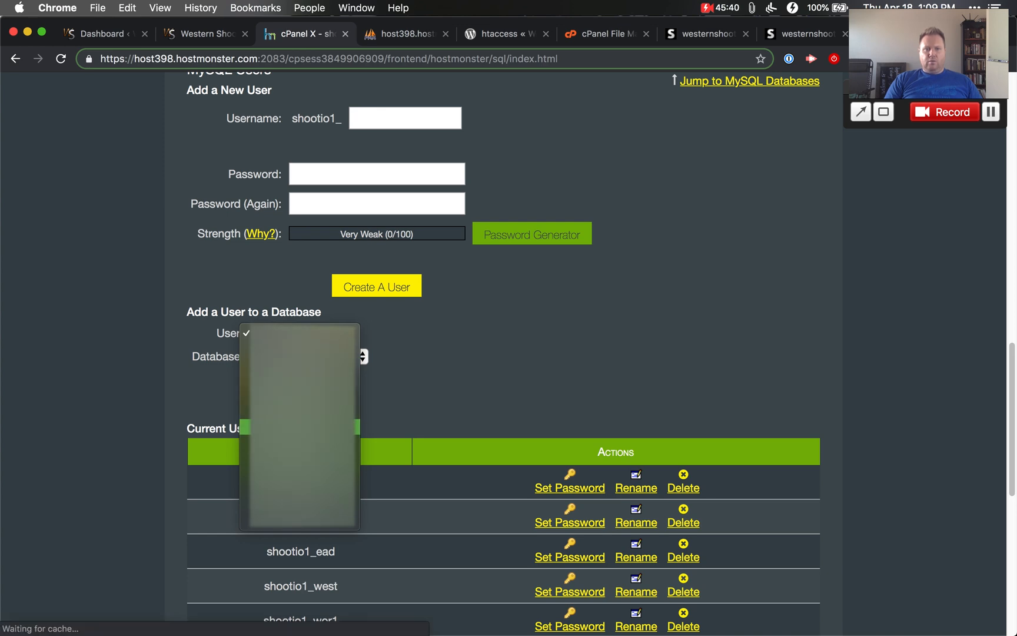
{"action": "left_click", "coordinate": [300, 426]}
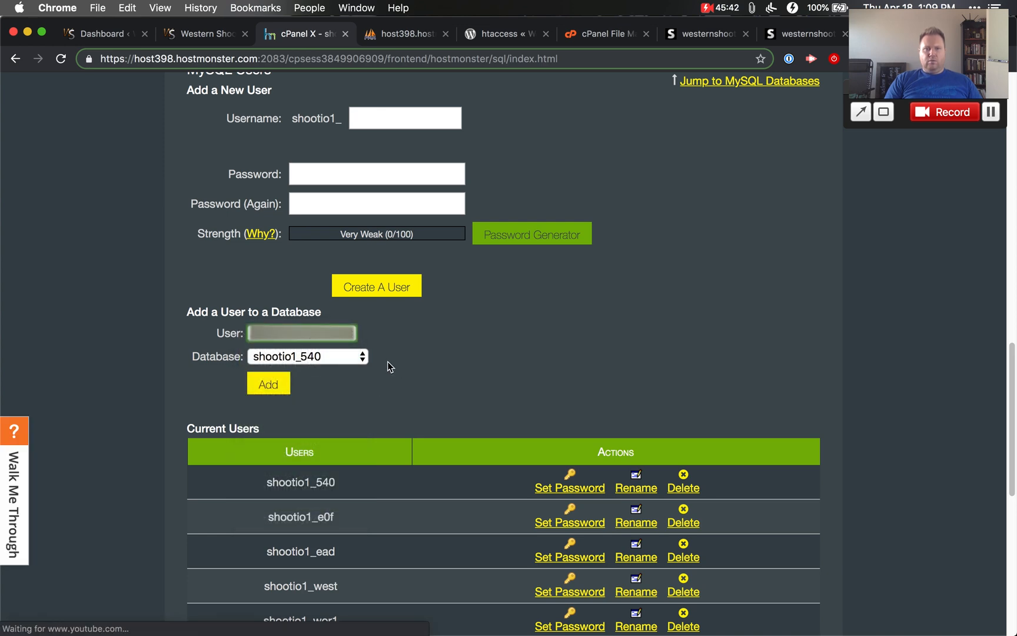
{"action": "left_click", "coordinate": [358, 358]}
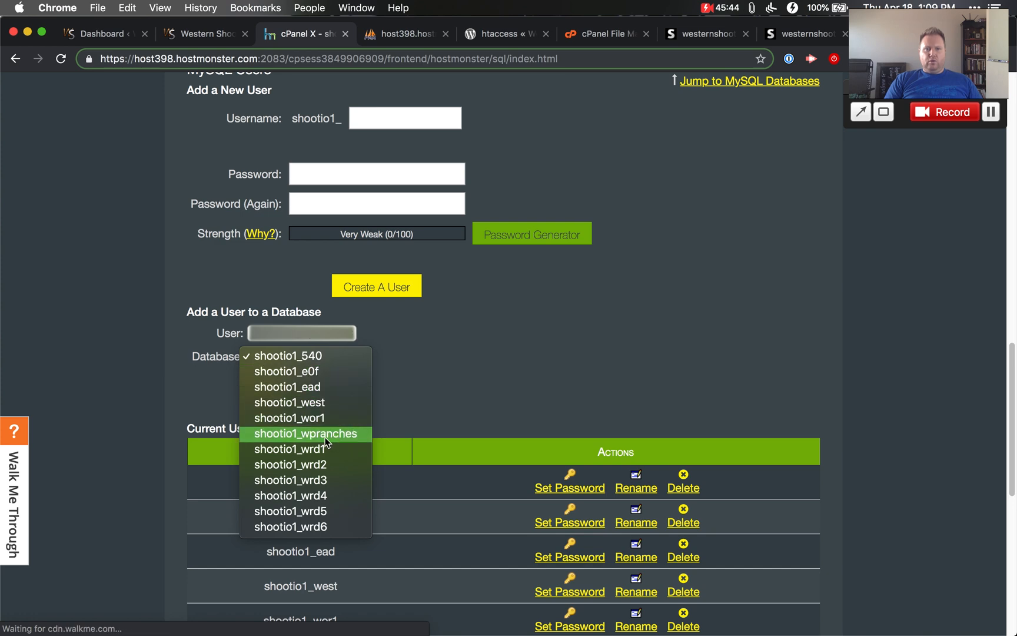
{"action": "left_click", "coordinate": [315, 404]}
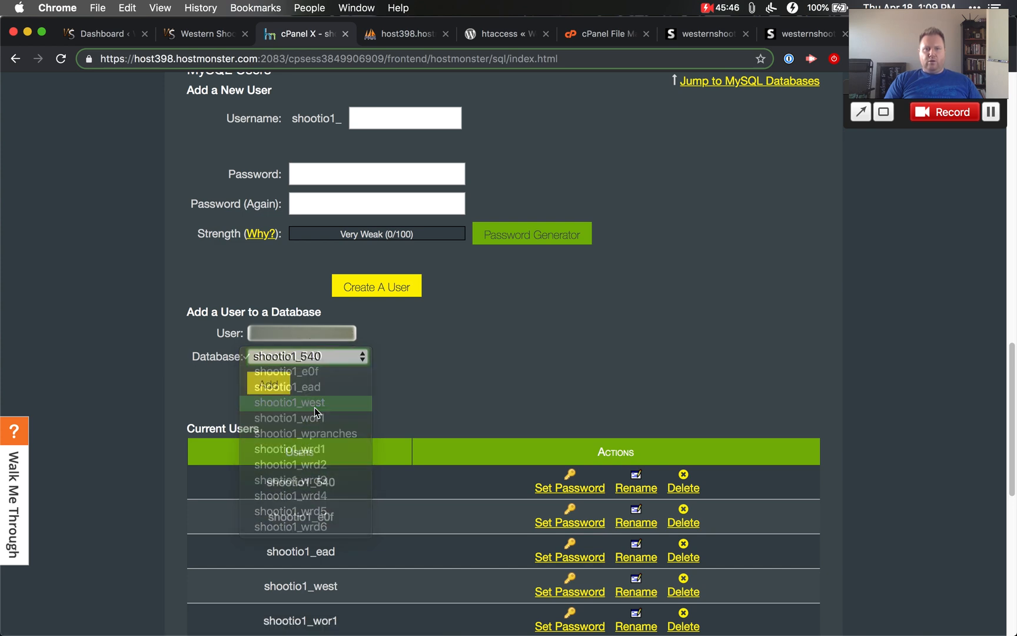
{"action": "left_click", "coordinate": [286, 390]}
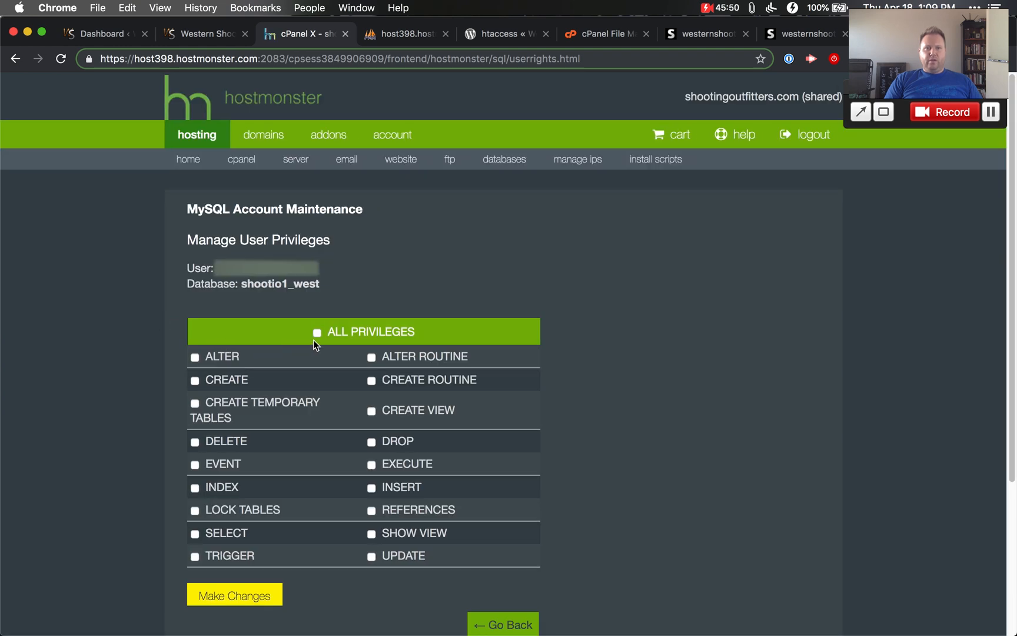
Step: Grant the user ALL PRIVILEGES on shootio1_west and save the changes
{"action": "left_click", "coordinate": [318, 333]}
{"action": "scroll", "coordinate": [353, 474], "scroll_direction": "down", "scroll_amount": 3}
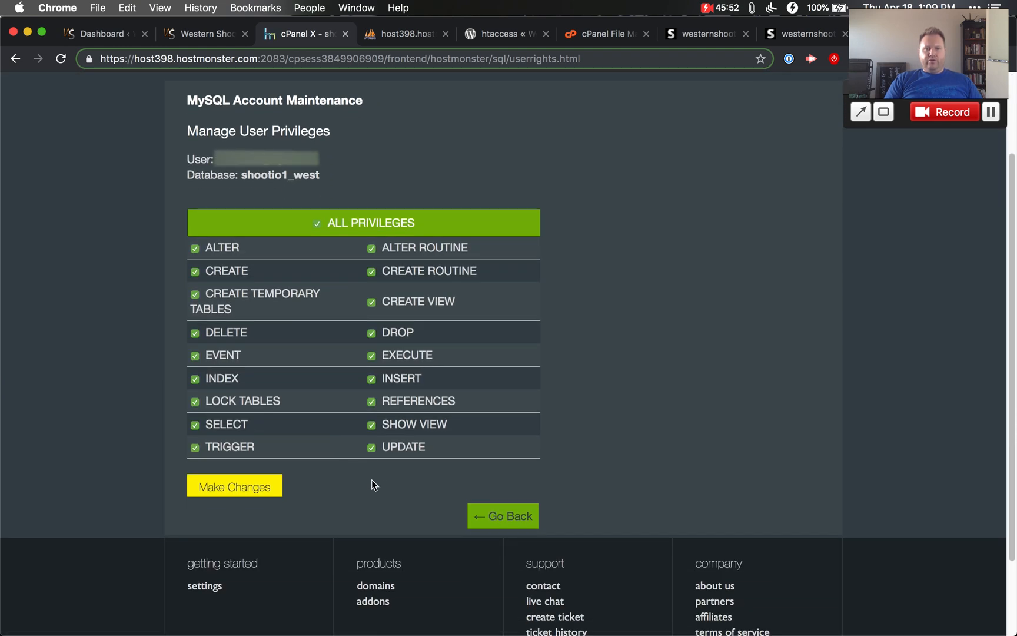
{"action": "left_click", "coordinate": [238, 488]}
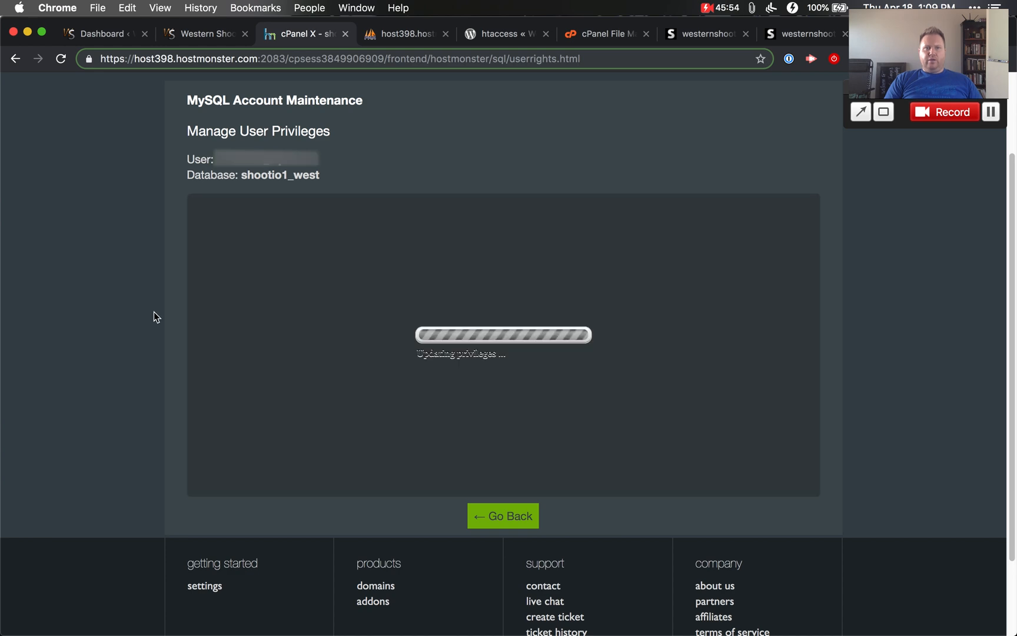
{"action": "scroll", "coordinate": [265, 218], "scroll_direction": "up", "scroll_amount": 3}
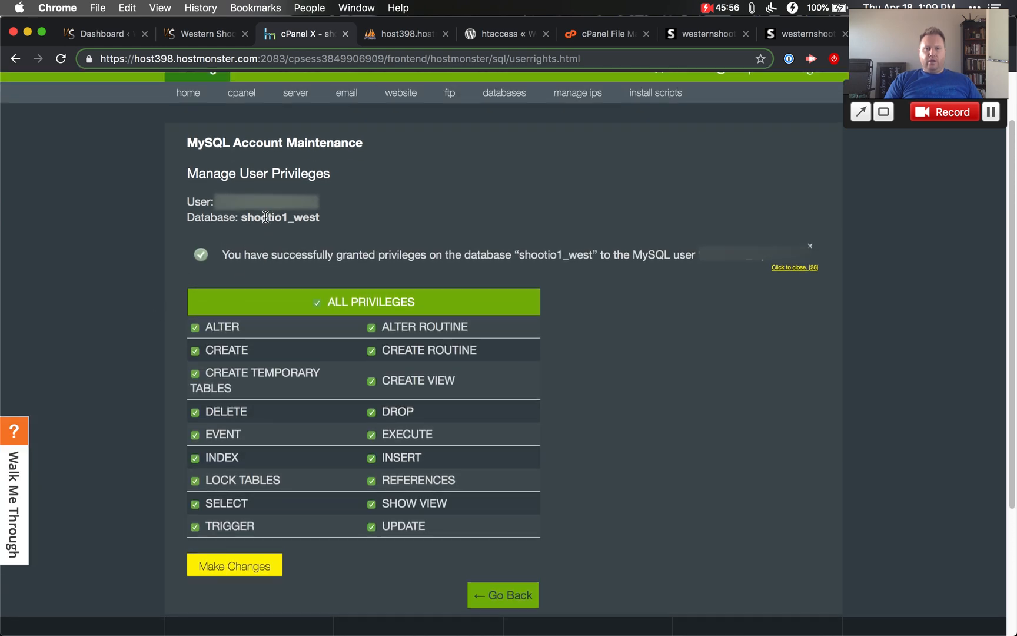
{"action": "scroll", "coordinate": [379, 259], "scroll_direction": "down", "scroll_amount": 3}
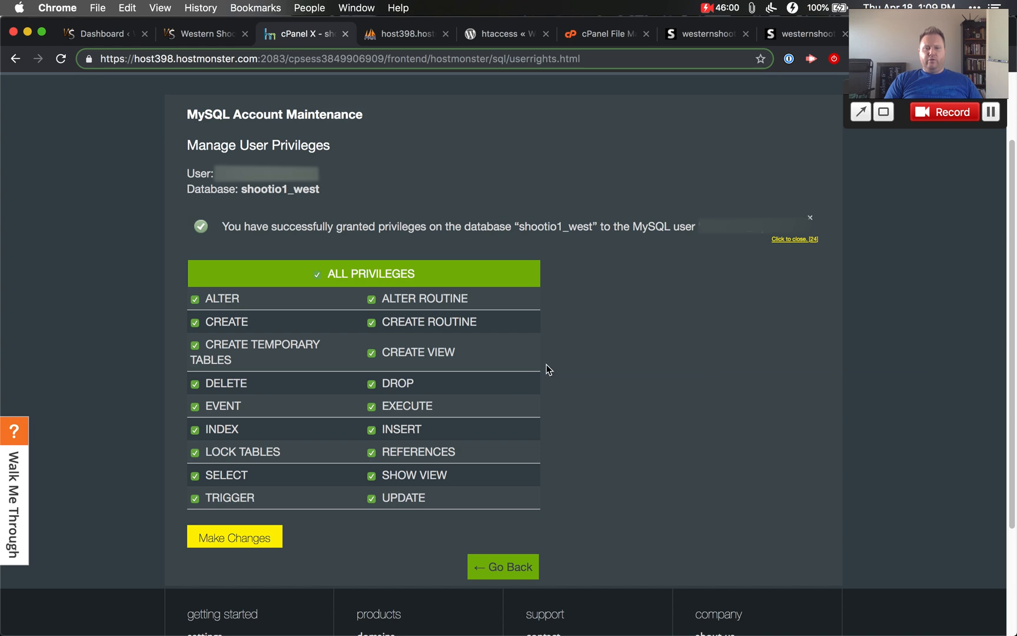
{"action": "scroll", "coordinate": [317, 214], "scroll_direction": "up", "scroll_amount": 2}
{"action": "key", "text": "ctrl+Up"}
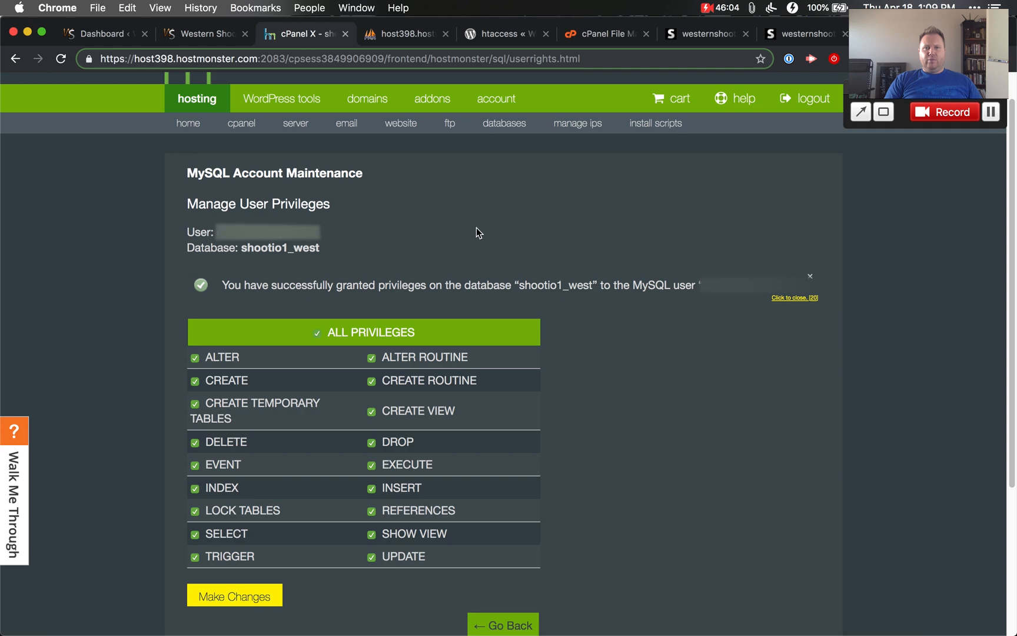
{"action": "key", "text": "ctrl+Up"}
Step: Edit wp-config.php in Transmit, review DB_NAME, DB_USER and DB_PASSWORD, then close to upload
{"action": "left_click", "coordinate": [907, 222]}
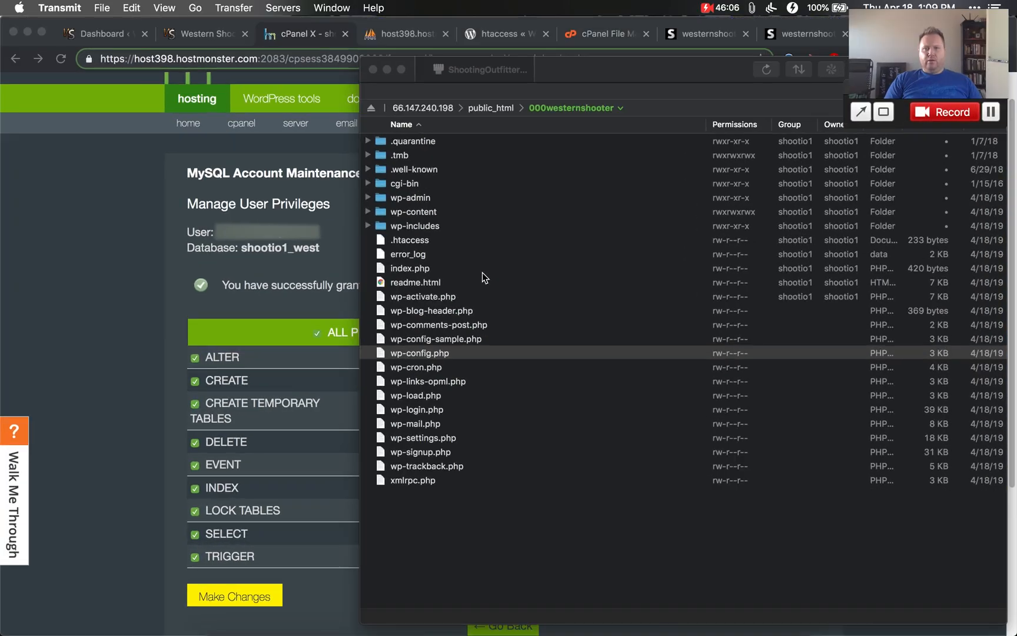
{"action": "right_click", "coordinate": [410, 352]}
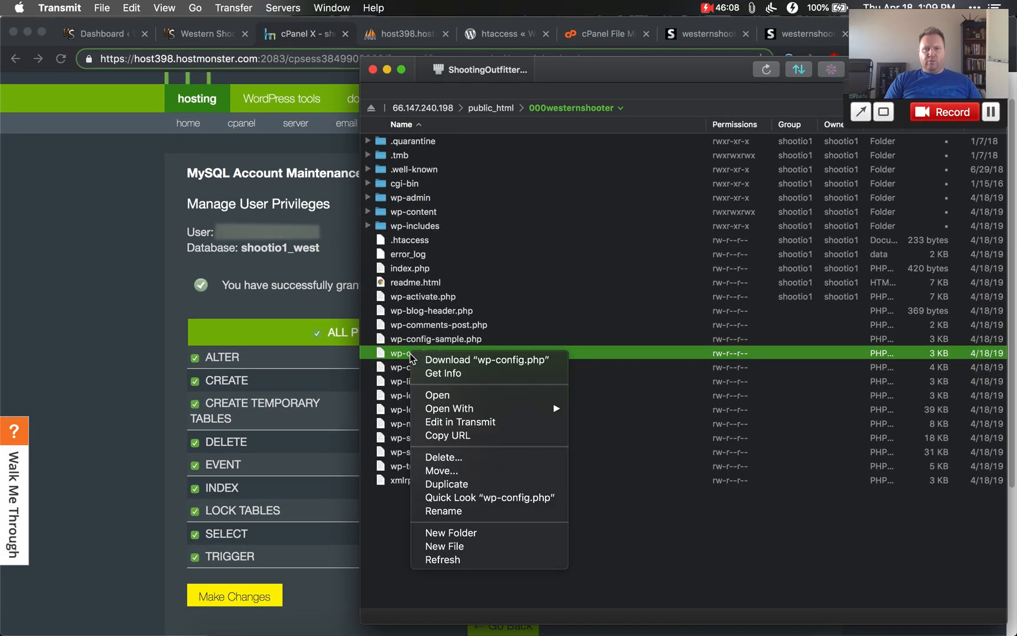
{"action": "left_click", "coordinate": [458, 422]}
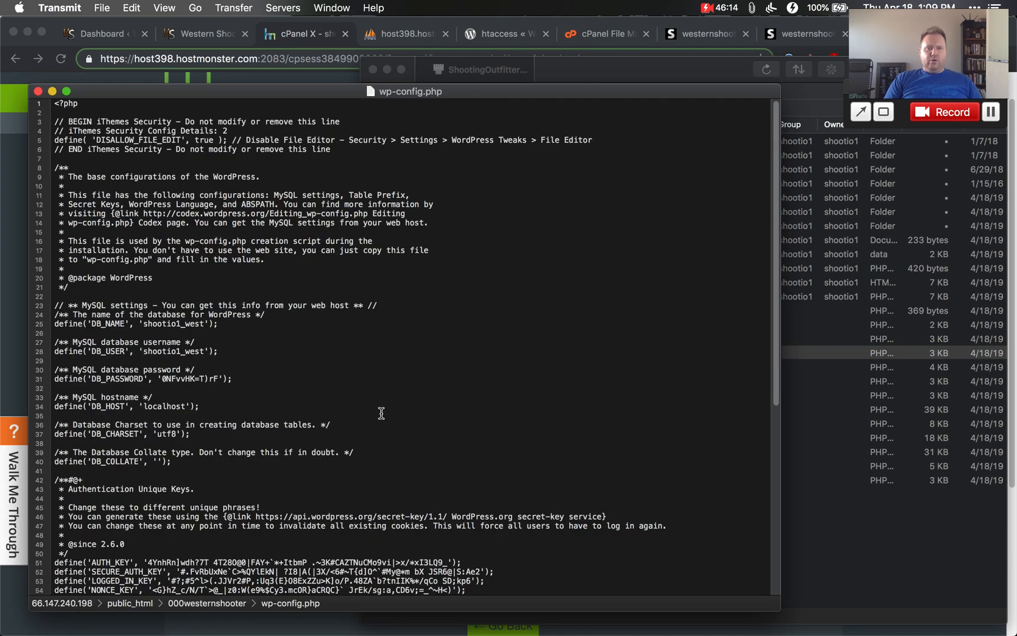
{"action": "left_click_drag", "start_coordinate": [212, 324], "coordinate": [132, 324]}
{"action": "left_click", "coordinate": [233, 322]}
{"action": "left_click_drag", "start_coordinate": [156, 352], "coordinate": [220, 379]}
{"action": "left_click", "coordinate": [275, 377]}
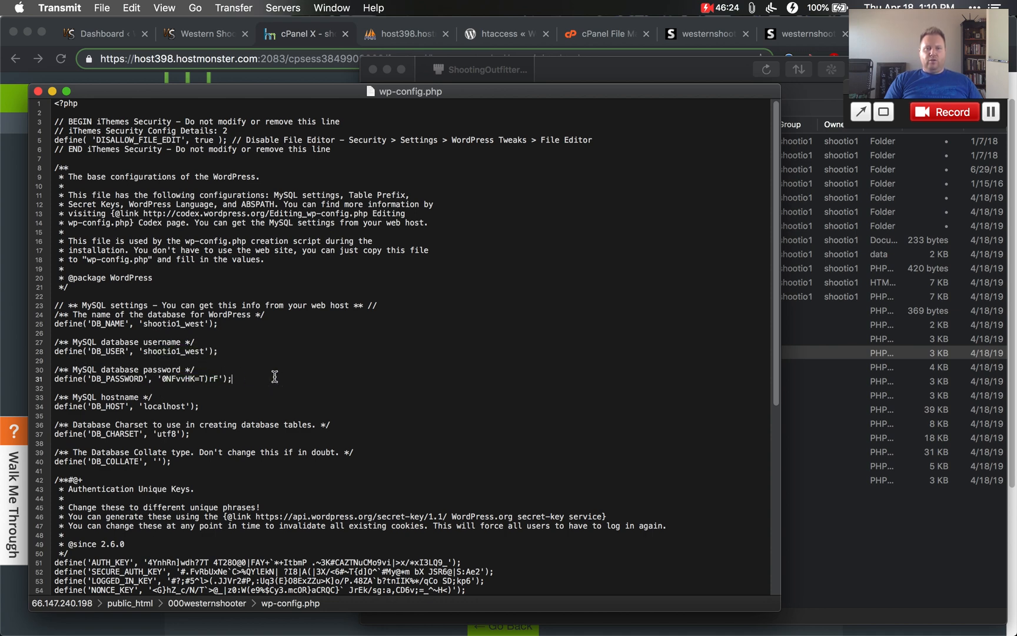
{"action": "left_click", "coordinate": [992, 115]}
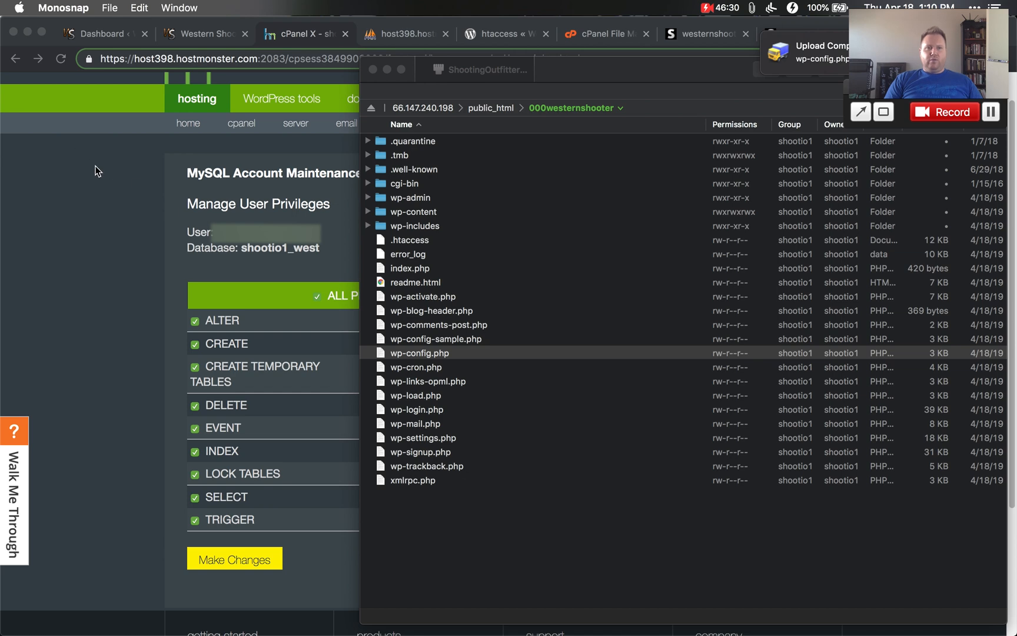
Step: In the WordPress admin, open the About page for editing from Pages
{"action": "left_click", "coordinate": [106, 34]}
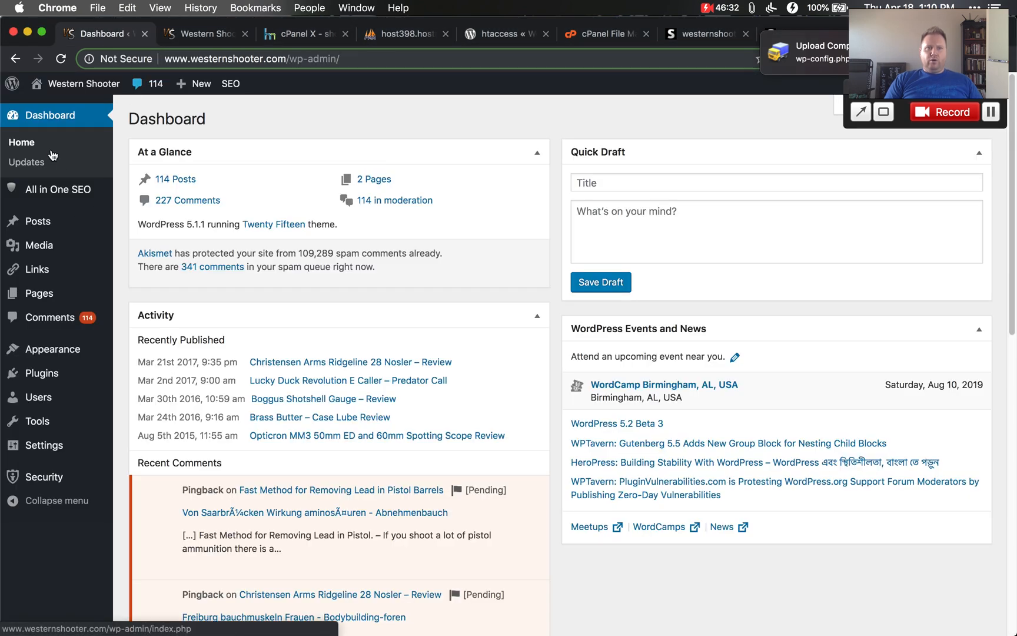
{"action": "left_click", "coordinate": [37, 149]}
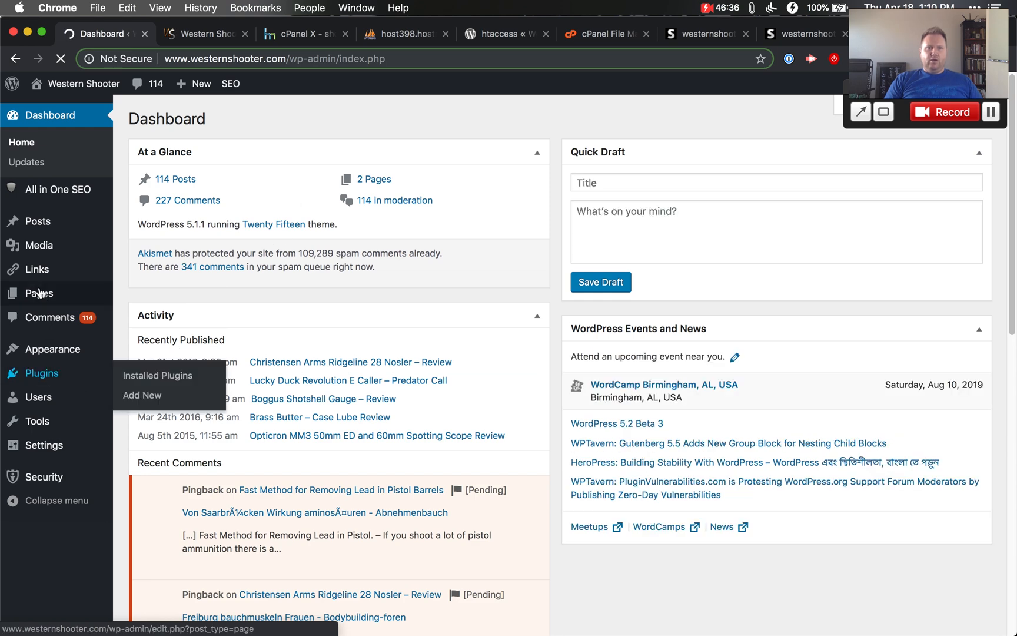
{"action": "left_click", "coordinate": [39, 289]}
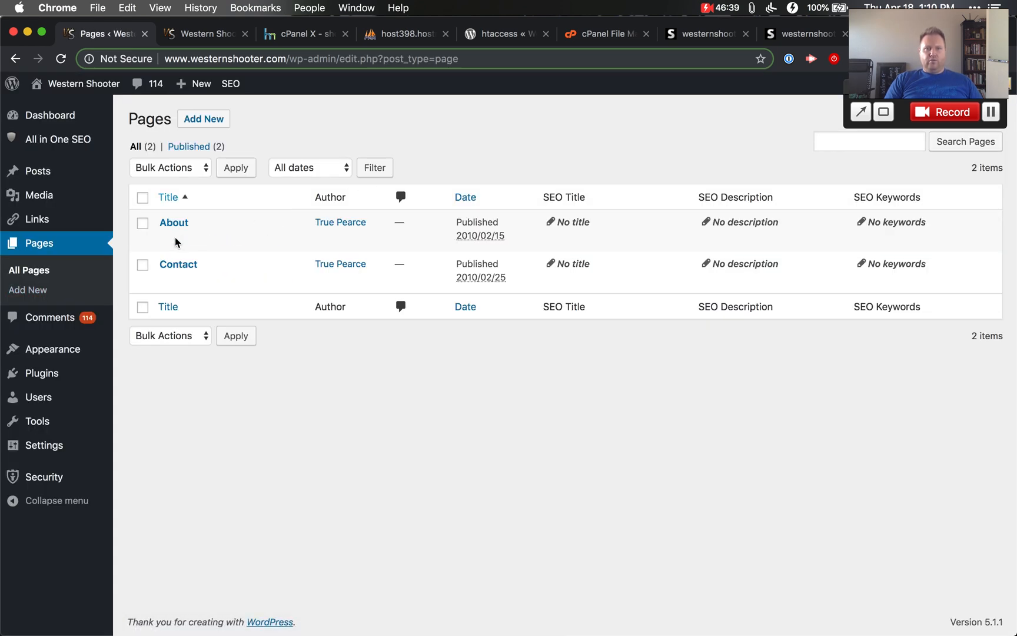
{"action": "left_click", "coordinate": [168, 238]}
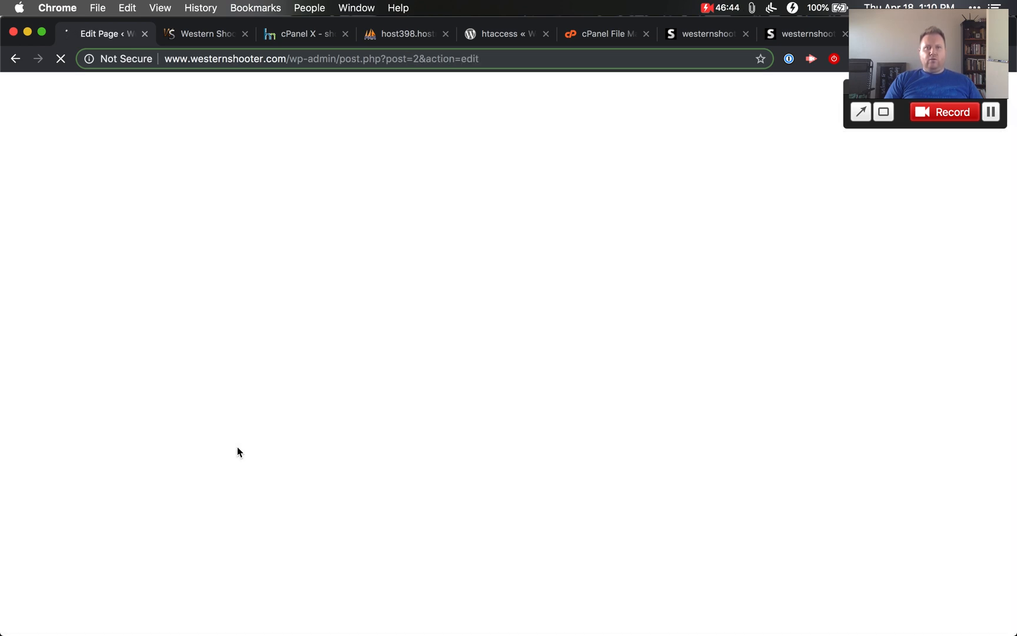
Step: Return from cPanel's user privileges page to the MySQL databases list
{"action": "left_click", "coordinate": [301, 36]}
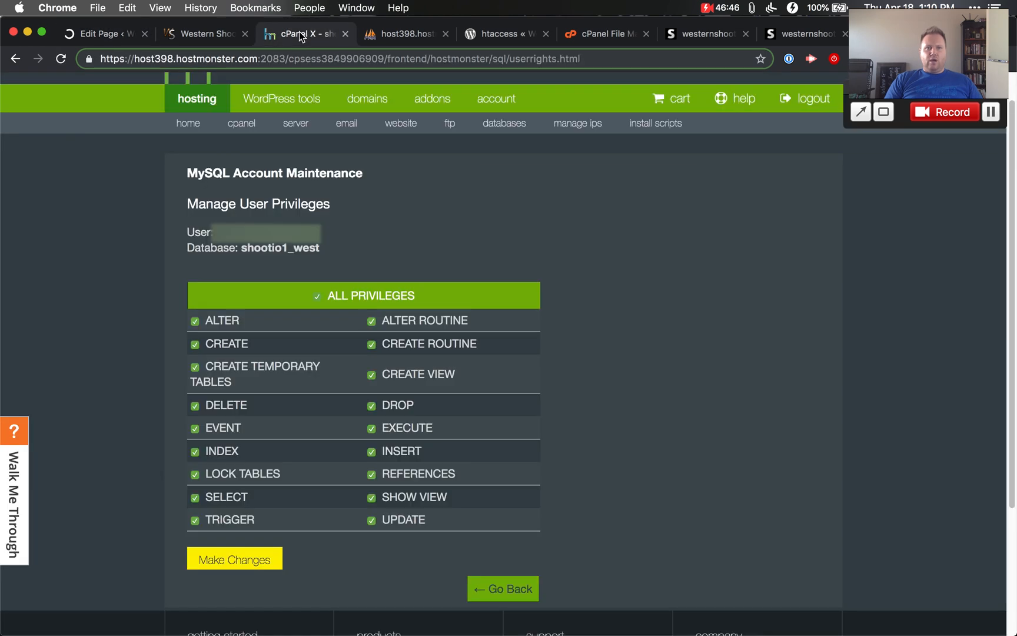
{"action": "scroll", "coordinate": [480, 222], "scroll_direction": "up", "scroll_amount": 2}
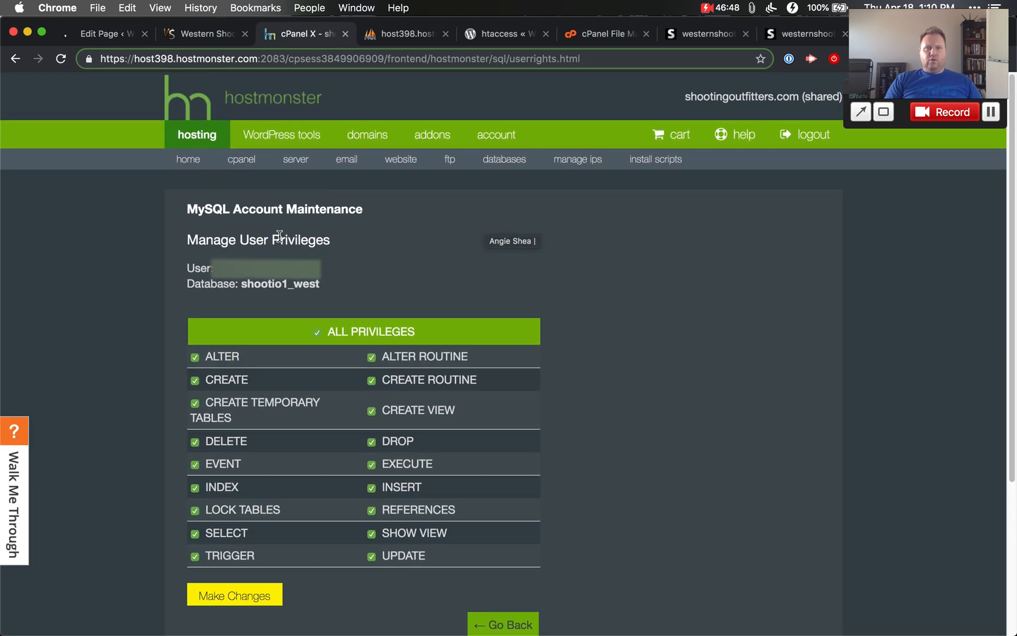
{"action": "scroll", "coordinate": [569, 273], "scroll_direction": "down", "scroll_amount": 5}
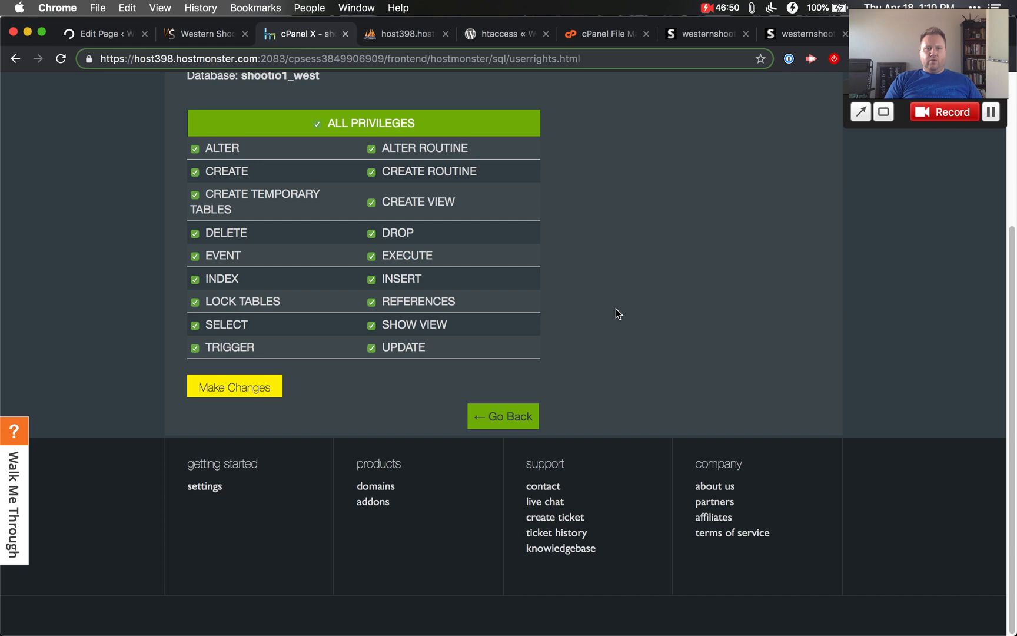
{"action": "left_click", "coordinate": [506, 419]}
Step: Revoke user shootio1_west's privileges on the shootio1_west database
{"action": "scroll", "coordinate": [522, 390], "scroll_direction": "down", "scroll_amount": 10}
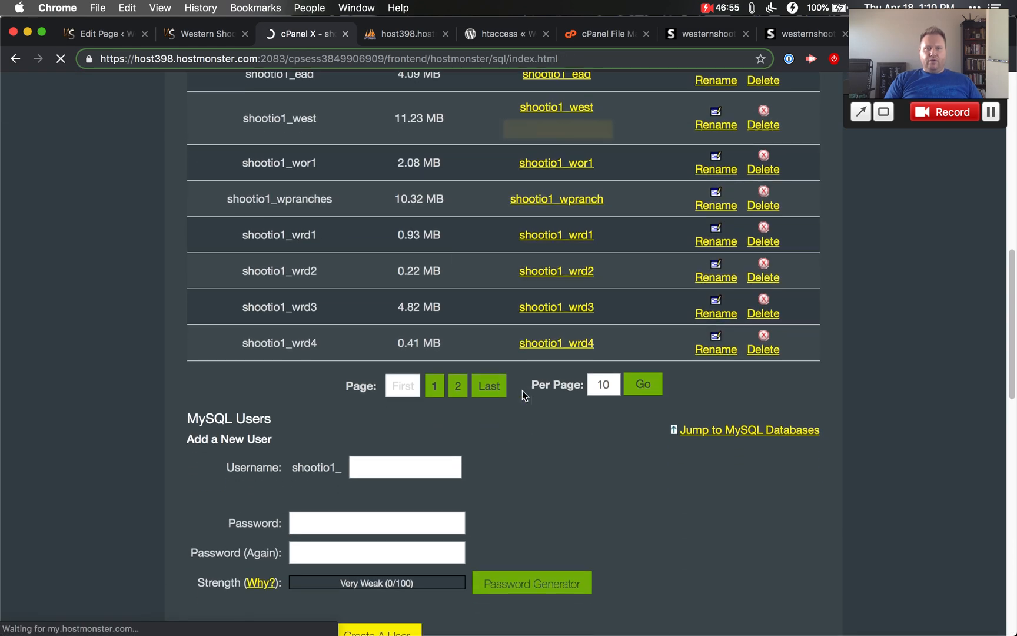
{"action": "scroll", "coordinate": [522, 390], "scroll_direction": "up", "scroll_amount": 2}
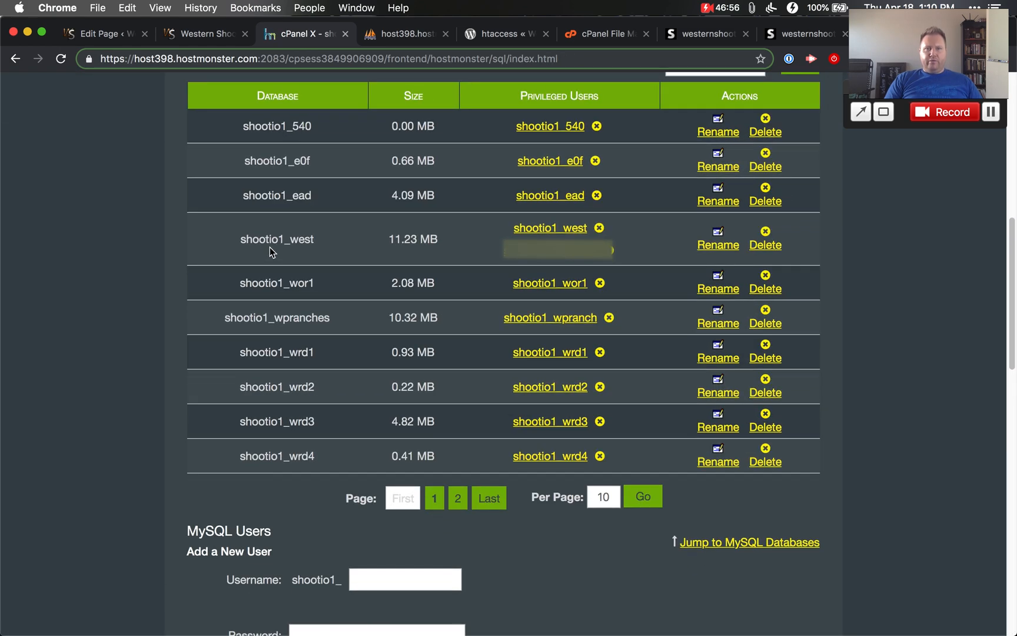
{"action": "left_click_drag", "start_coordinate": [240, 239], "coordinate": [312, 239]}
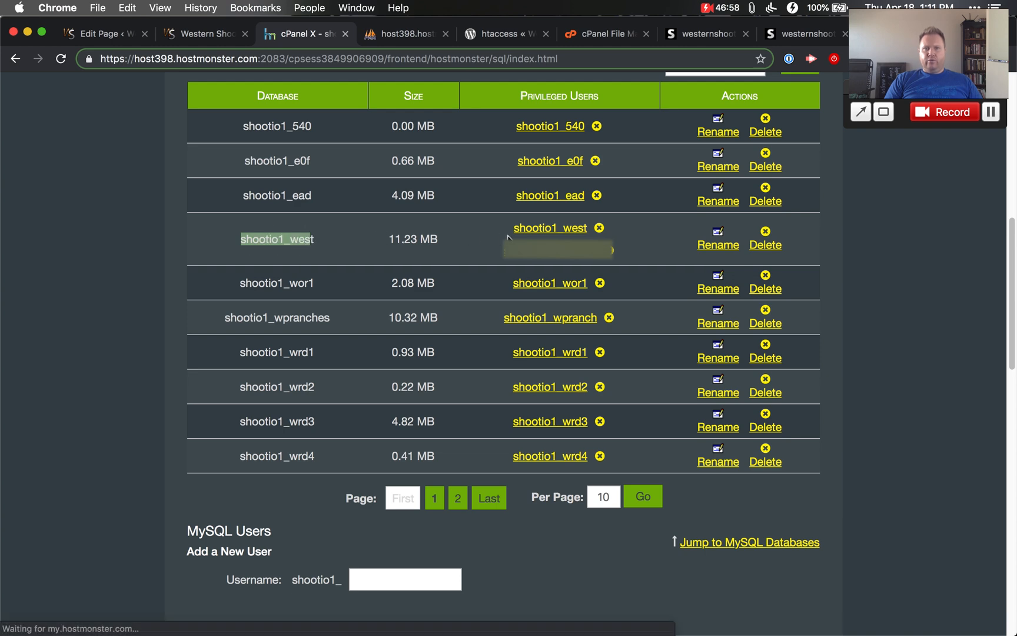
{"action": "left_click", "coordinate": [600, 230]}
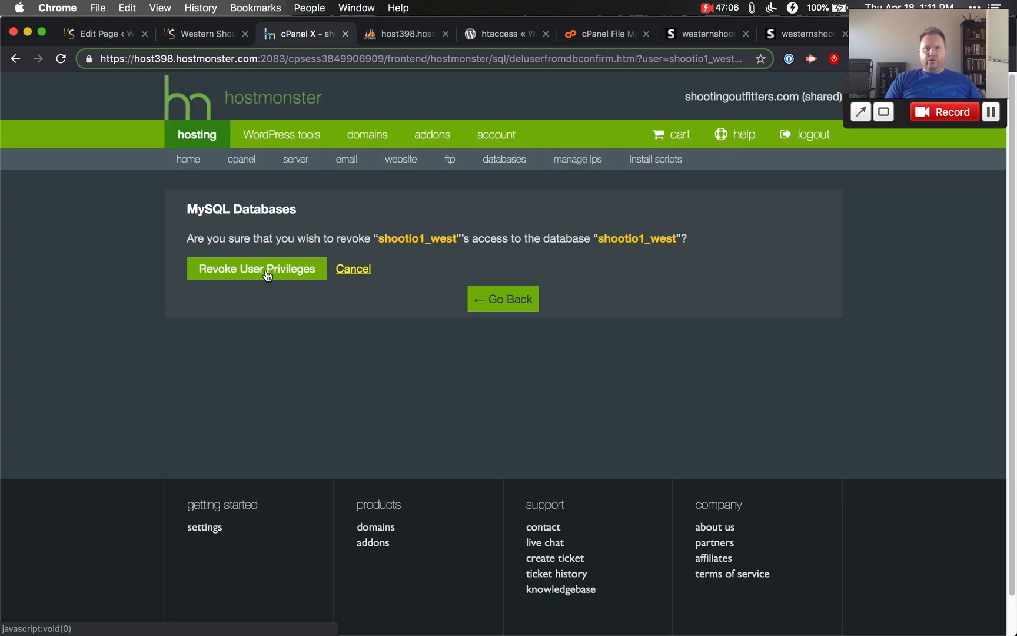
{"action": "left_click", "coordinate": [262, 271]}
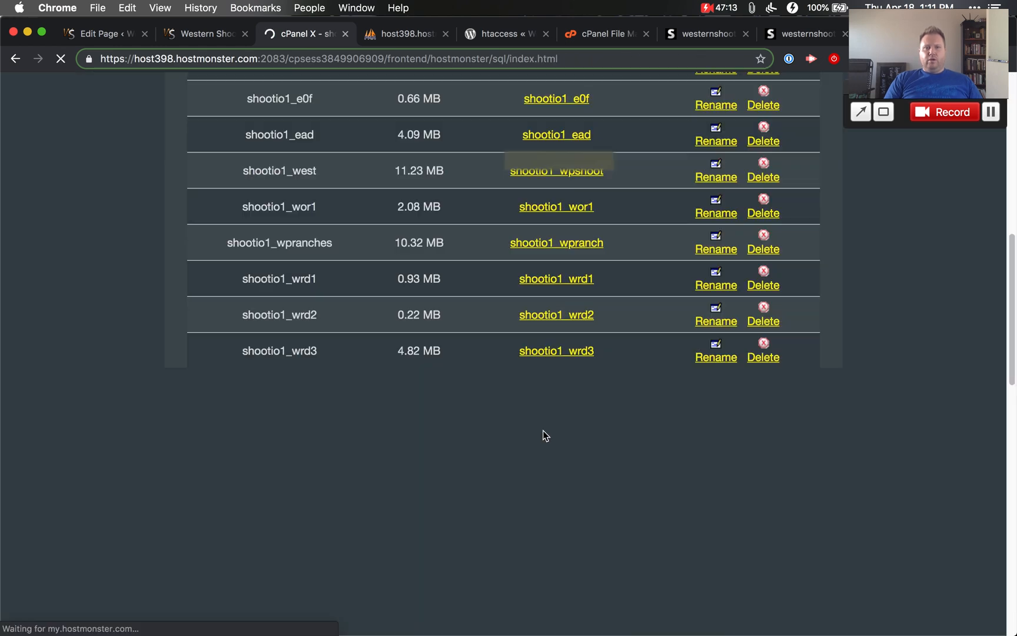
Step: Start deleting the old shootio1_west MySQL user, then go back to MySQL Databases
{"action": "scroll", "coordinate": [542, 435], "scroll_direction": "down", "scroll_amount": 15}
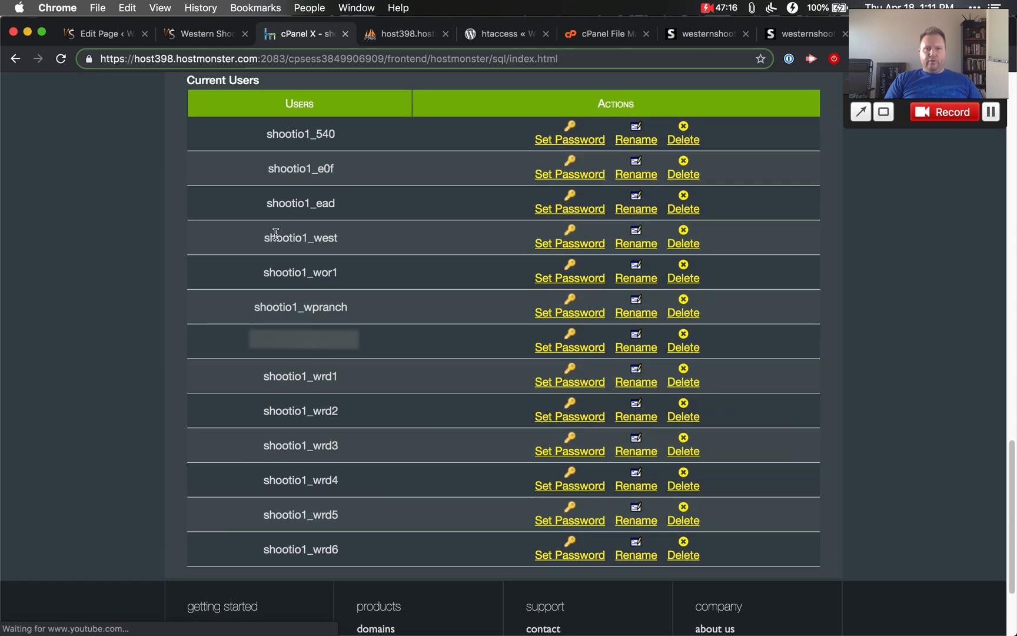
{"action": "left_click", "coordinate": [684, 245]}
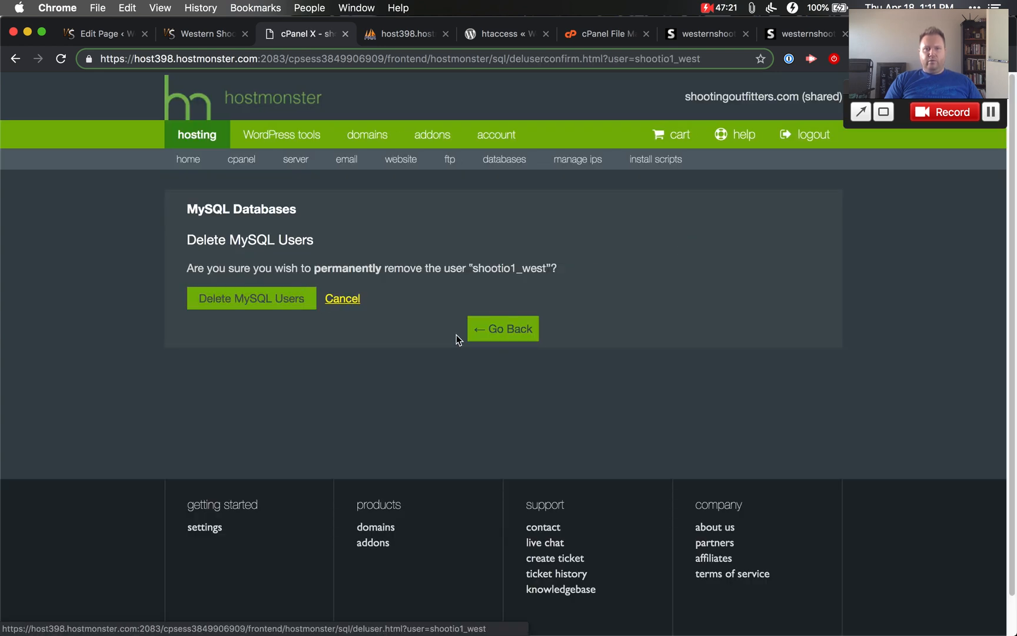
{"action": "left_click", "coordinate": [472, 329]}
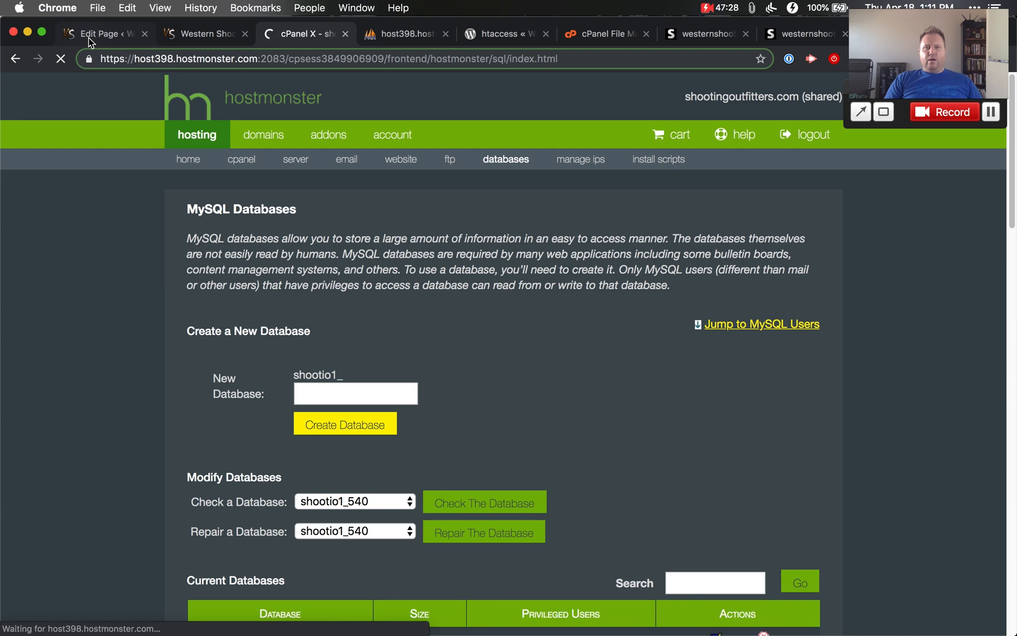
Step: Bring the wp-config.php document to the front and shift it rightward
{"action": "left_click", "coordinate": [89, 35]}
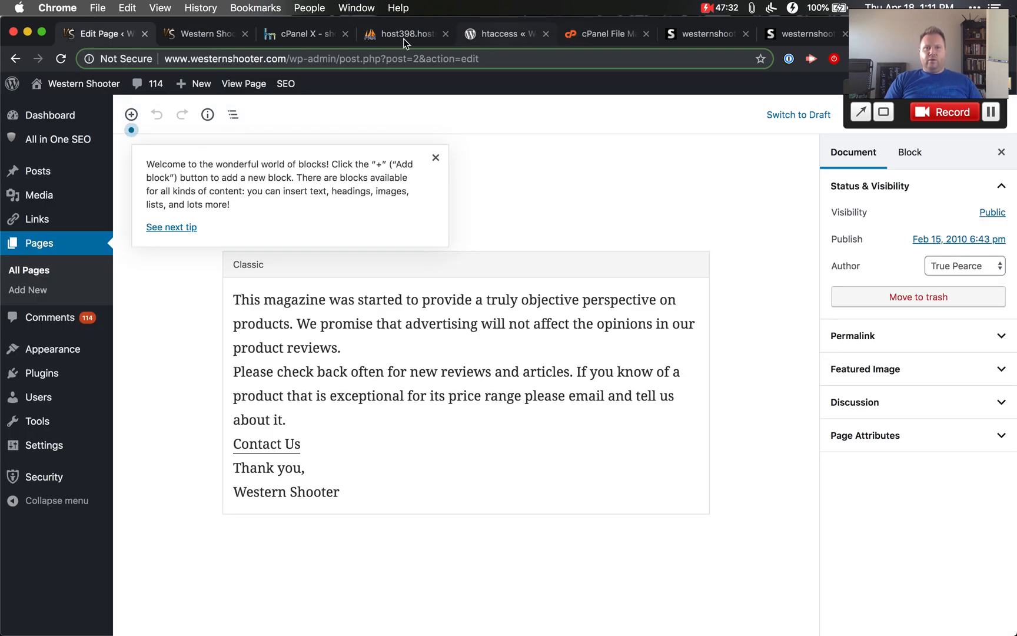
{"action": "key", "text": "ctrl+Up"}
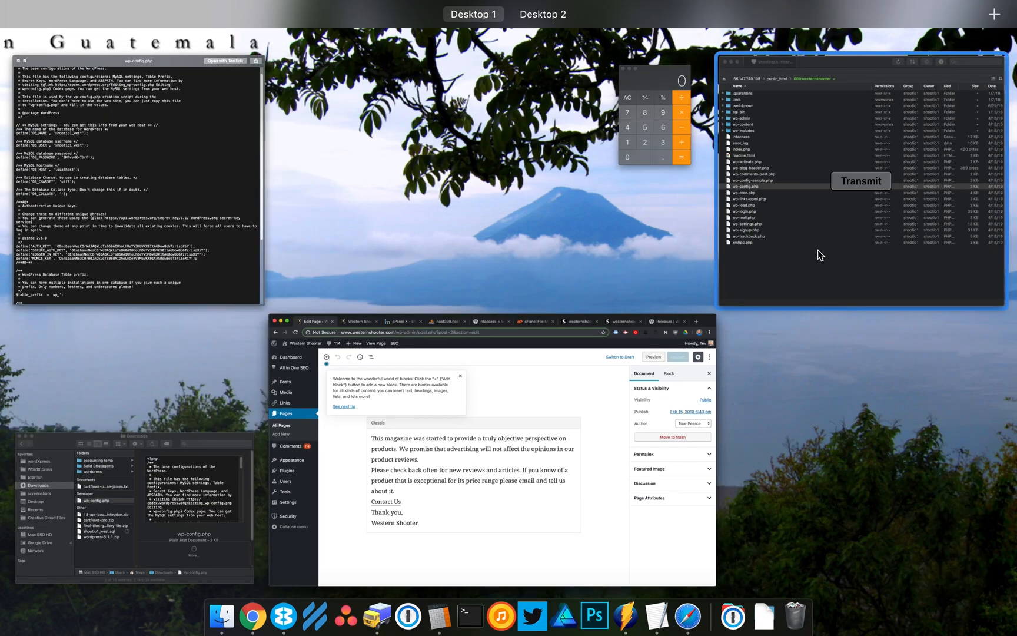
{"action": "left_click", "coordinate": [817, 249]}
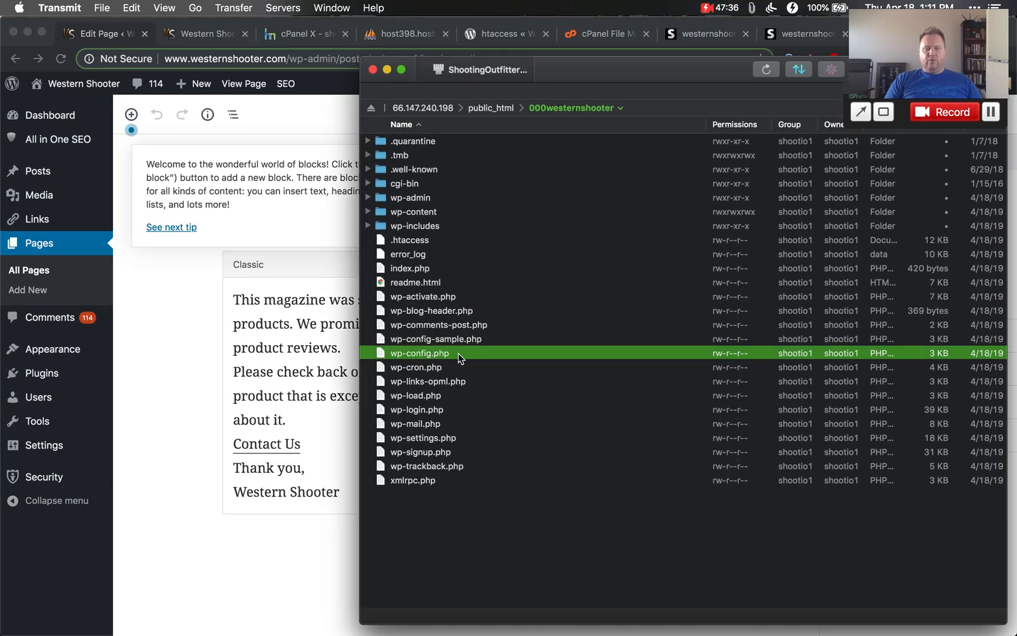
{"action": "key", "text": "ctrl+Up"}
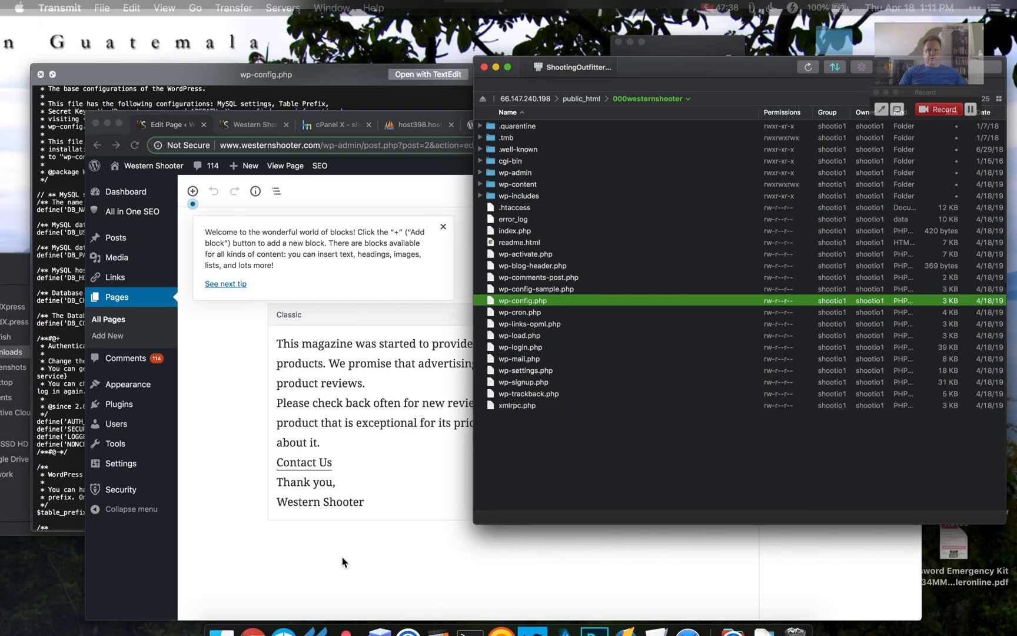
{"action": "left_click", "coordinate": [140, 197]}
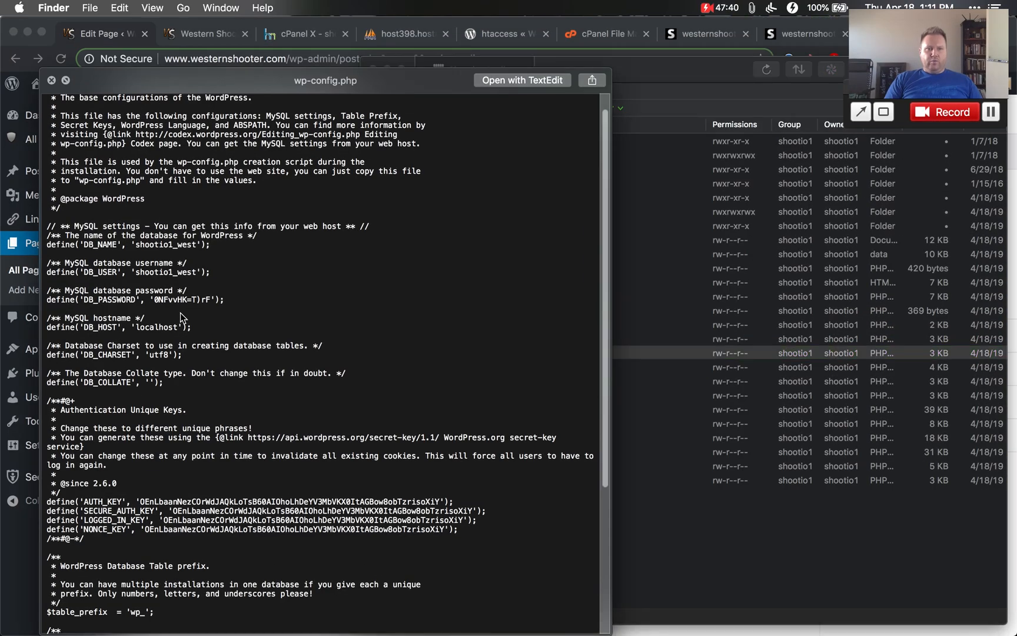
{"action": "scroll", "coordinate": [155, 292], "scroll_direction": "down", "scroll_amount": 3}
{"action": "left_click_drag", "start_coordinate": [155, 233], "coordinate": [215, 207]}
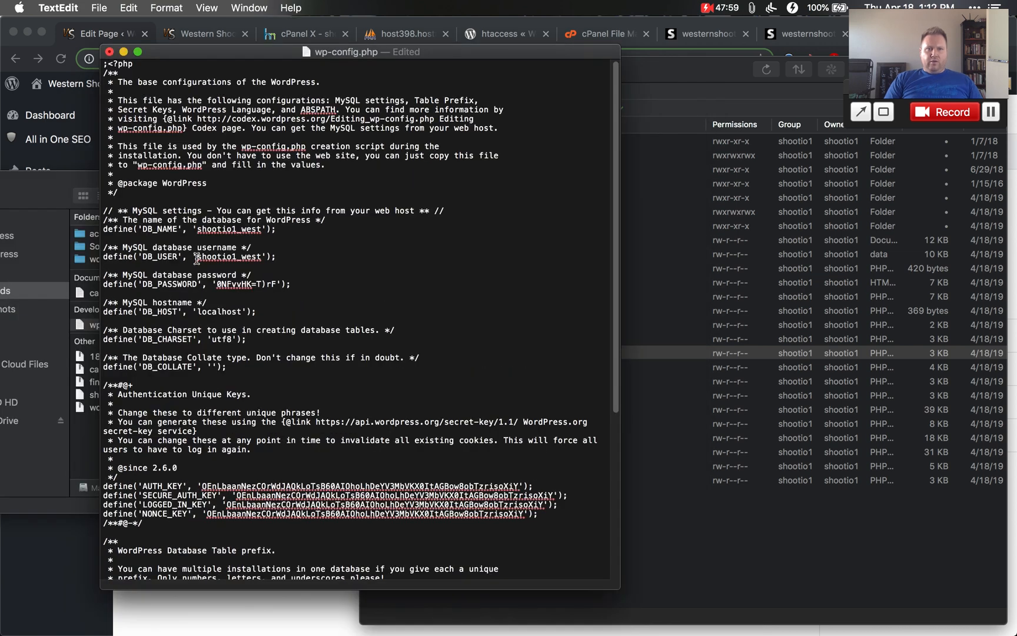
Step: Review wp-config.php's database user, four authentication key lines and wp_ table prefix
{"action": "left_click_drag", "start_coordinate": [197, 259], "coordinate": [276, 284]}
{"action": "left_click", "coordinate": [276, 284]}
{"action": "scroll", "coordinate": [276, 295], "scroll_direction": "down", "scroll_amount": 8}
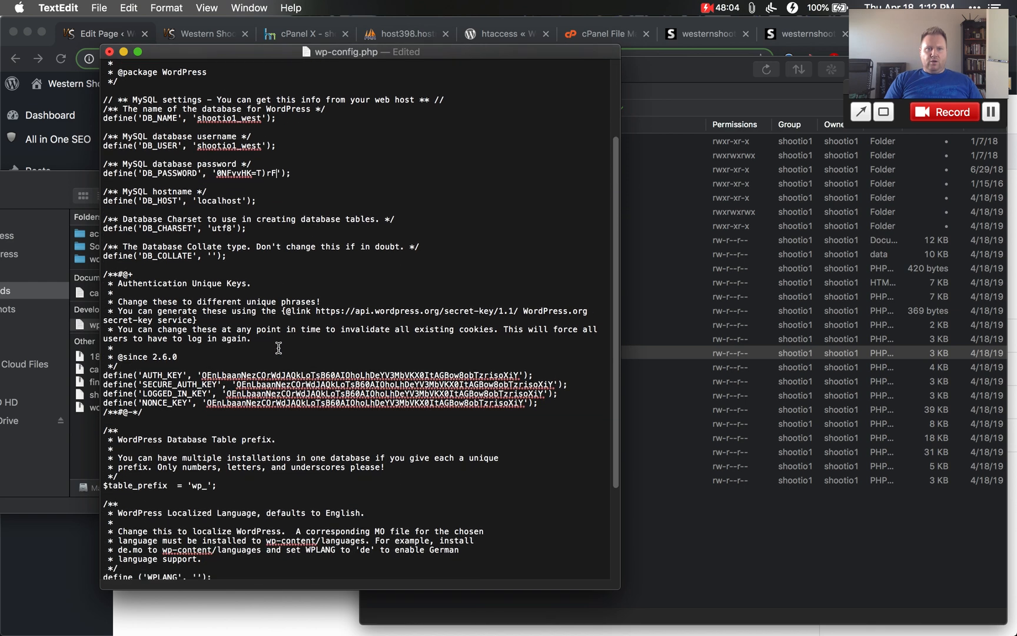
{"action": "left_click_drag", "start_coordinate": [103, 282], "coordinate": [461, 301]}
{"action": "left_click", "coordinate": [562, 306]}
{"action": "left_click_drag", "start_coordinate": [558, 306], "coordinate": [105, 275]}
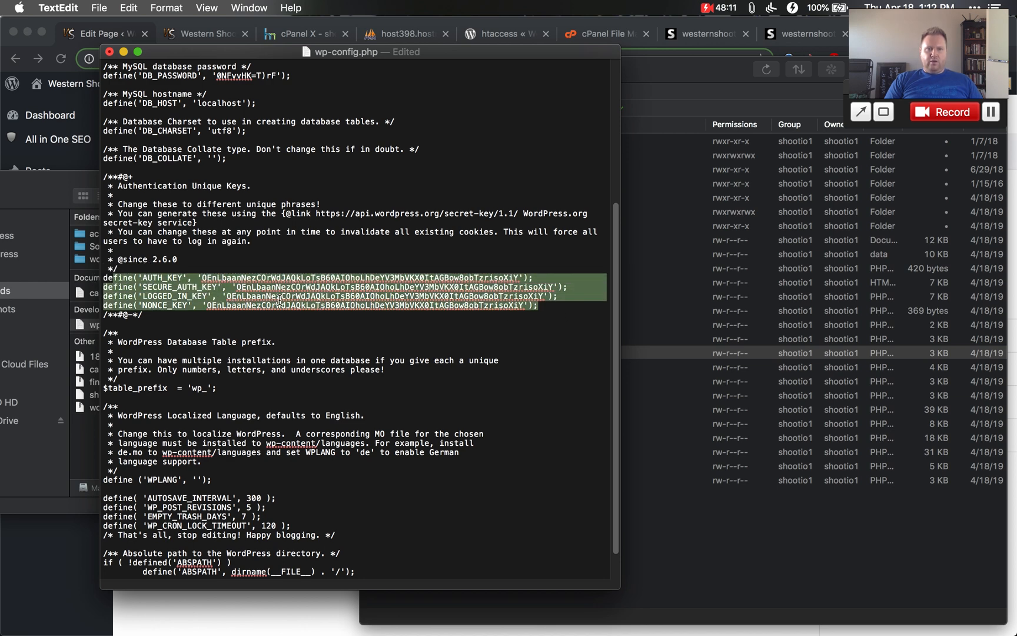
{"action": "scroll", "coordinate": [289, 300], "scroll_direction": "down", "scroll_amount": 2}
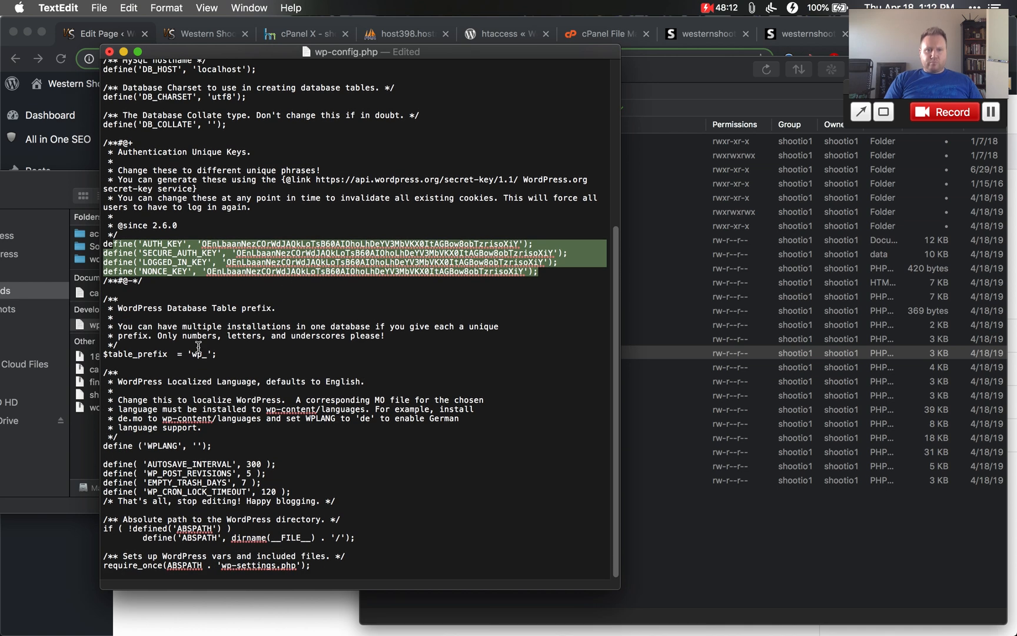
{"action": "left_click", "coordinate": [230, 354]}
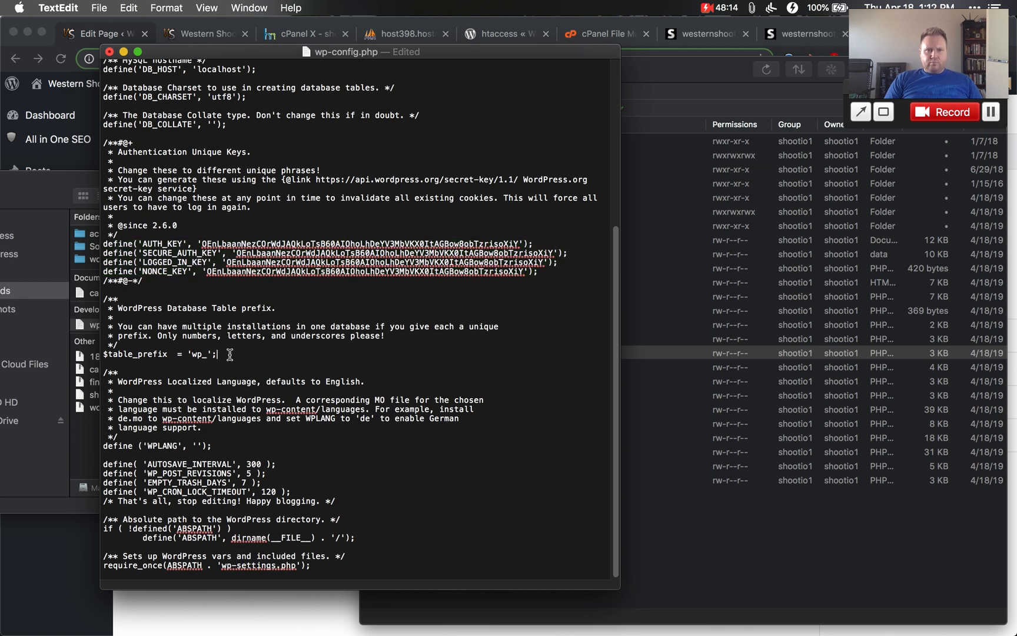
{"action": "double_click", "coordinate": [195, 355]}
{"action": "left_click", "coordinate": [259, 353]}
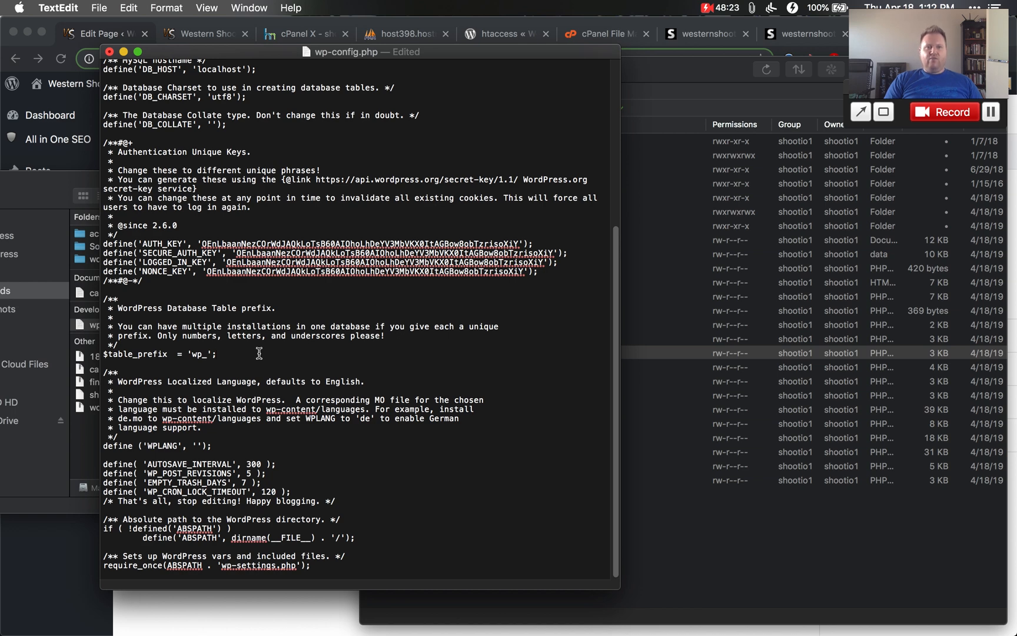
{"action": "scroll", "coordinate": [259, 353], "scroll_direction": "up", "scroll_amount": 3}
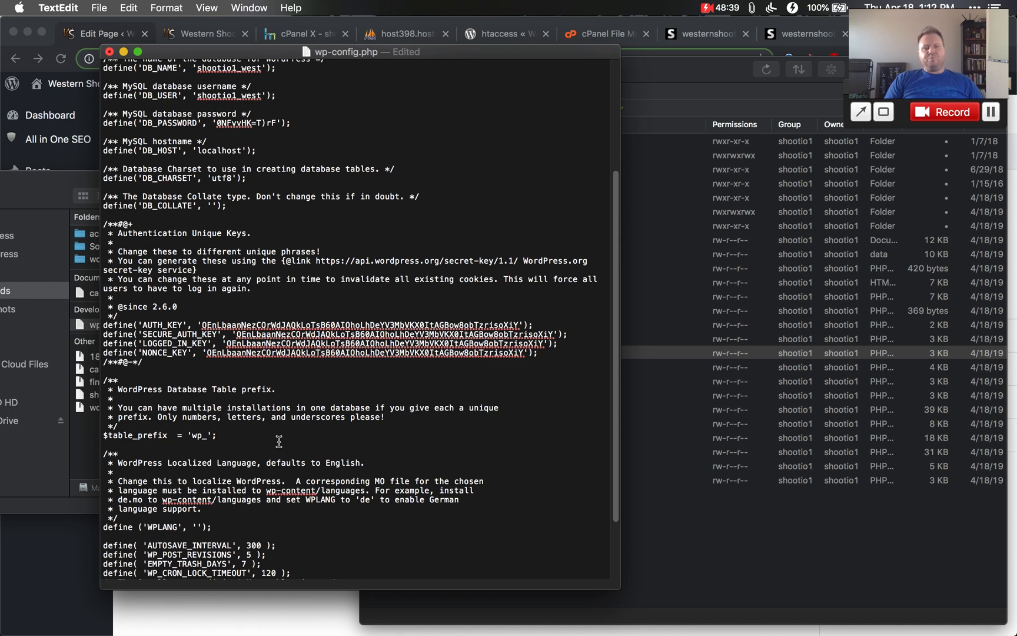
Step: Close wp-config.php without saving the edits, returning to the WordPress page editor
{"action": "left_click", "coordinate": [109, 53]}
{"action": "key", "text": "Escape"}
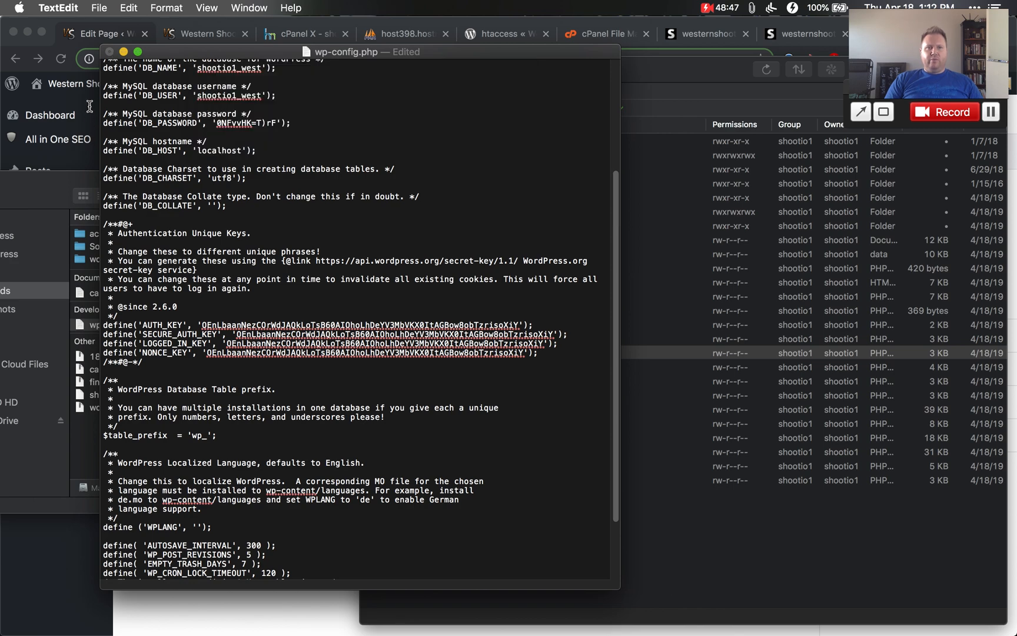
{"action": "left_click", "coordinate": [107, 34]}
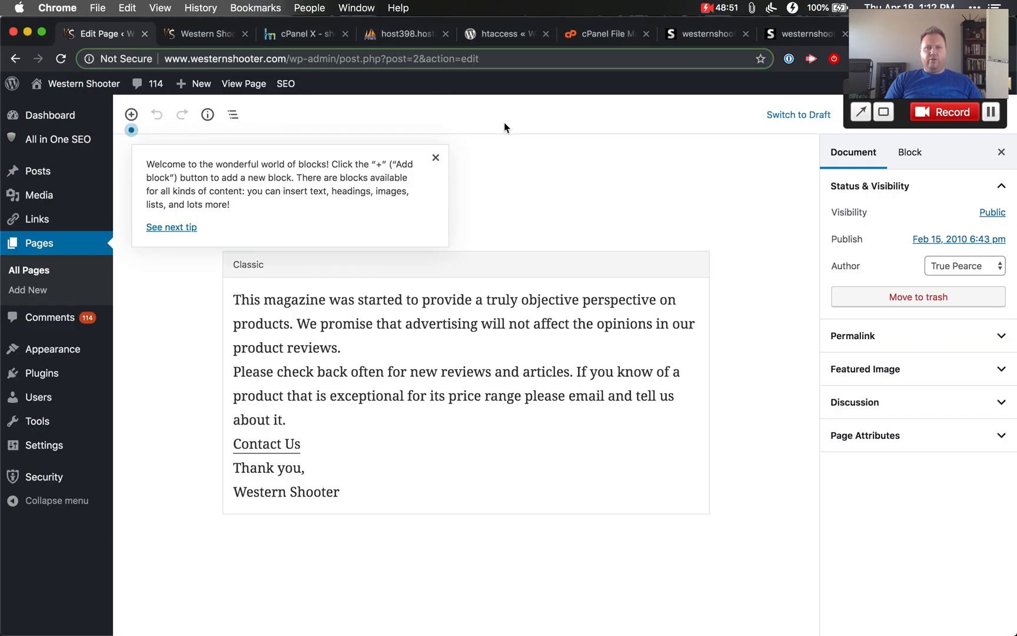
Step: Search Google for 'wordpress salts' in a new Chrome tab
{"action": "right_click", "coordinate": [328, 36]}
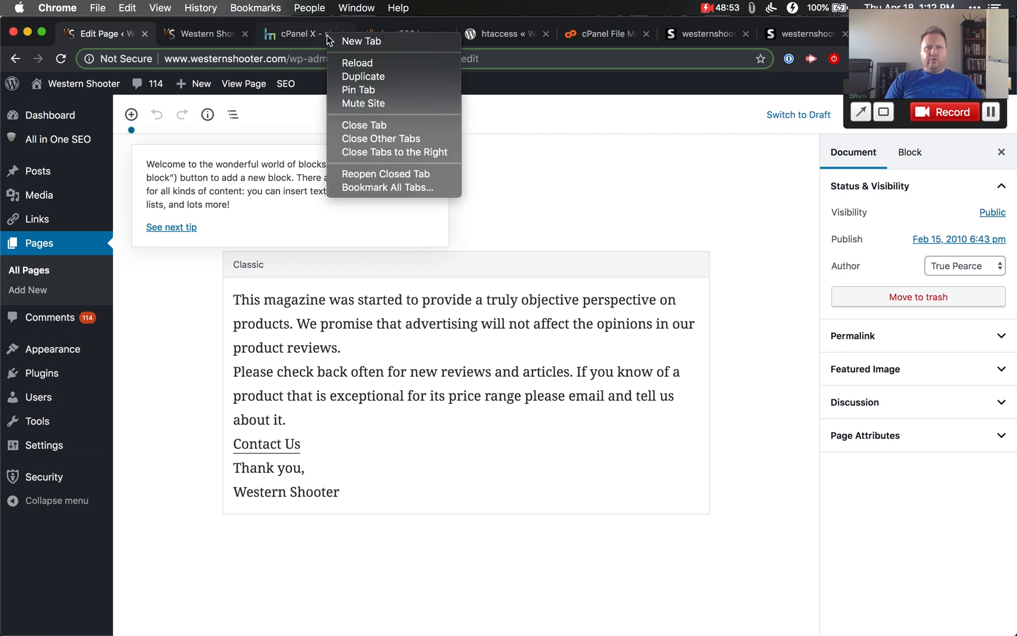
{"action": "left_click", "coordinate": [370, 43]}
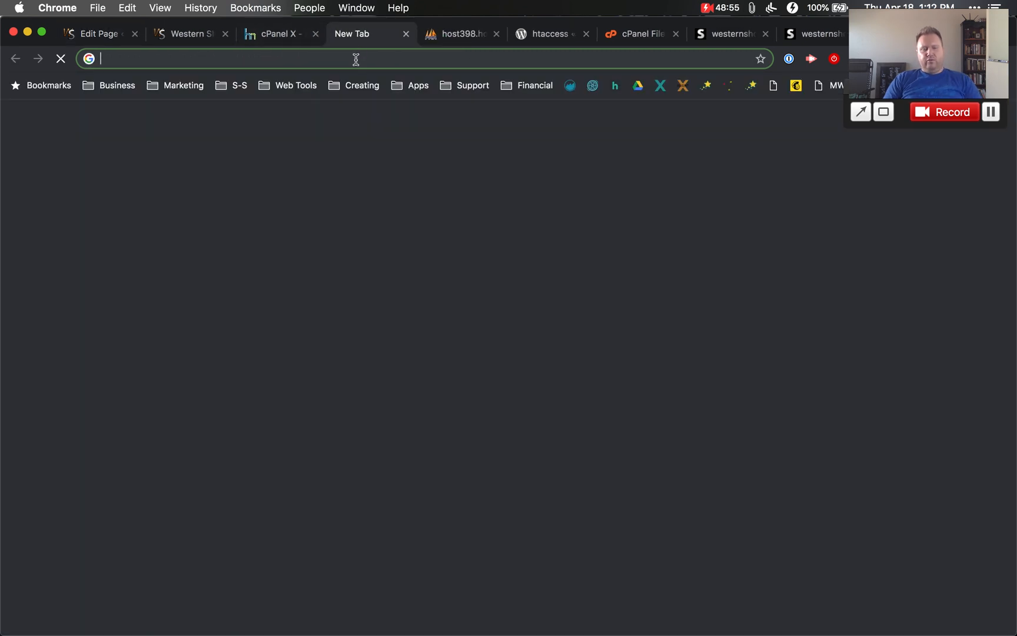
{"action": "type", "text": "gword"}
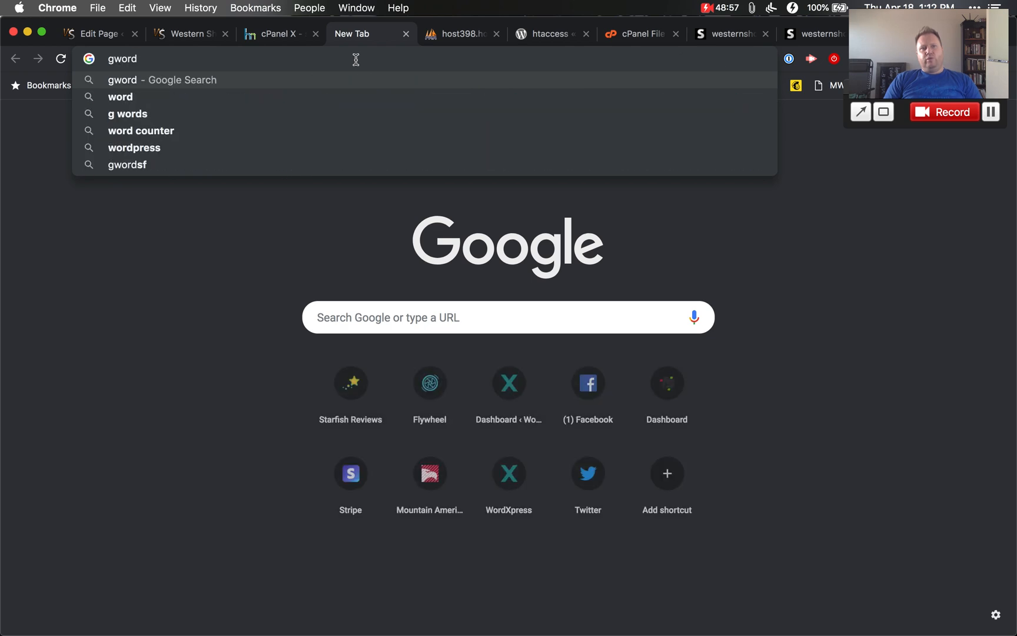
{"action": "key", "text": "BackSpace"}
{"action": "key", "text": "BackSpace"}
{"action": "key", "text": "BackSpace"}
{"action": "key", "text": "BackSpace"}
{"action": "key", "text": "BackSpace"}
{"action": "type", "text": "wordp"}
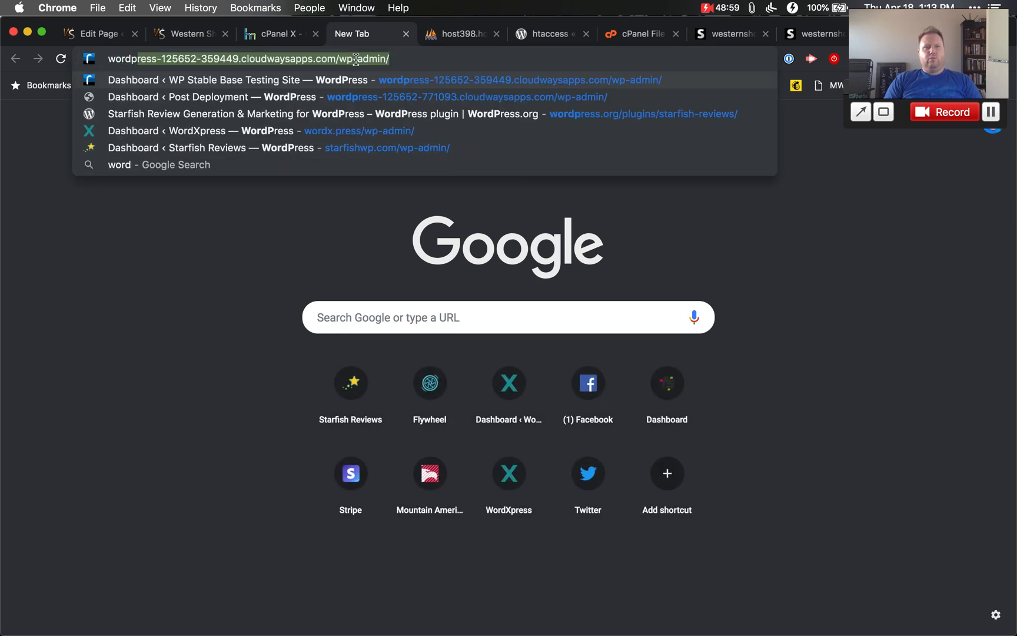
{"action": "type", "text": "ress salts"}
{"action": "key", "text": "Return"}
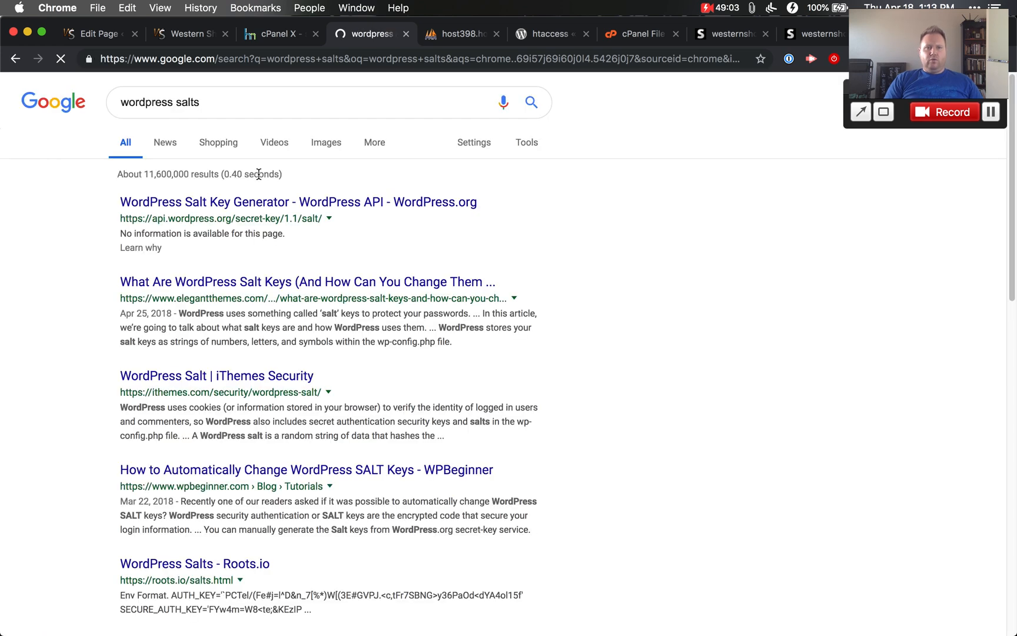
Step: Open the WordPress Salt Key Generator, regenerate, and select all eight new define lines
{"action": "left_click", "coordinate": [237, 203]}
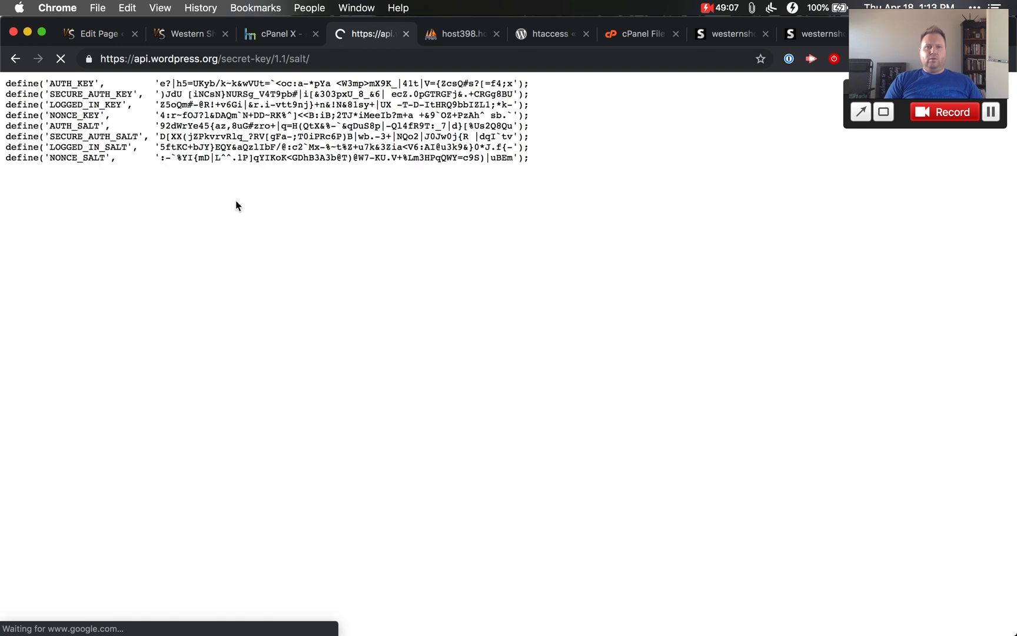
{"action": "left_click_drag", "start_coordinate": [7, 84], "coordinate": [548, 184]}
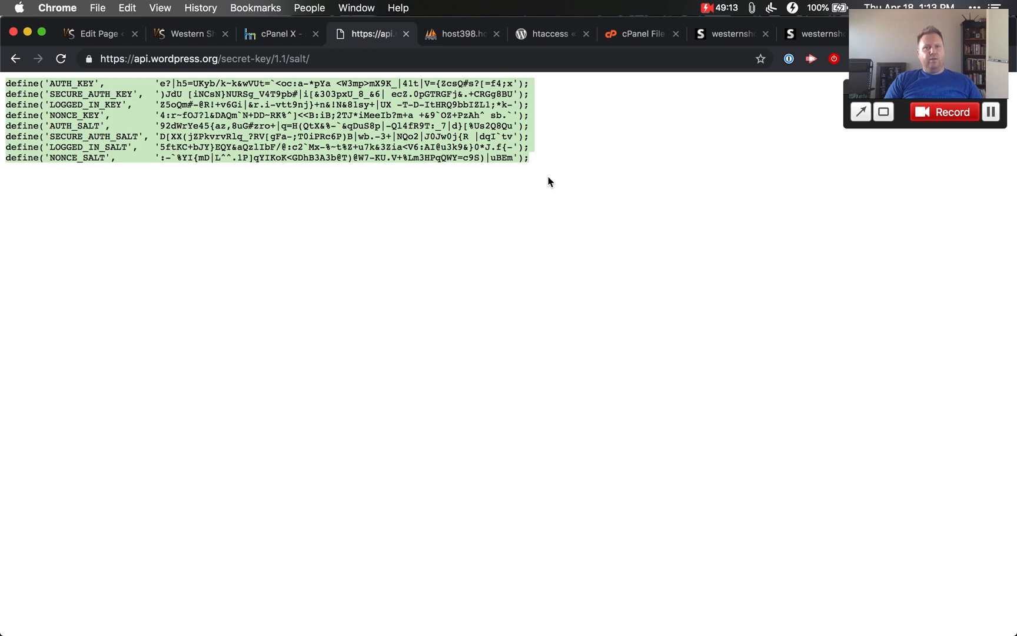
{"action": "left_click", "coordinate": [61, 59]}
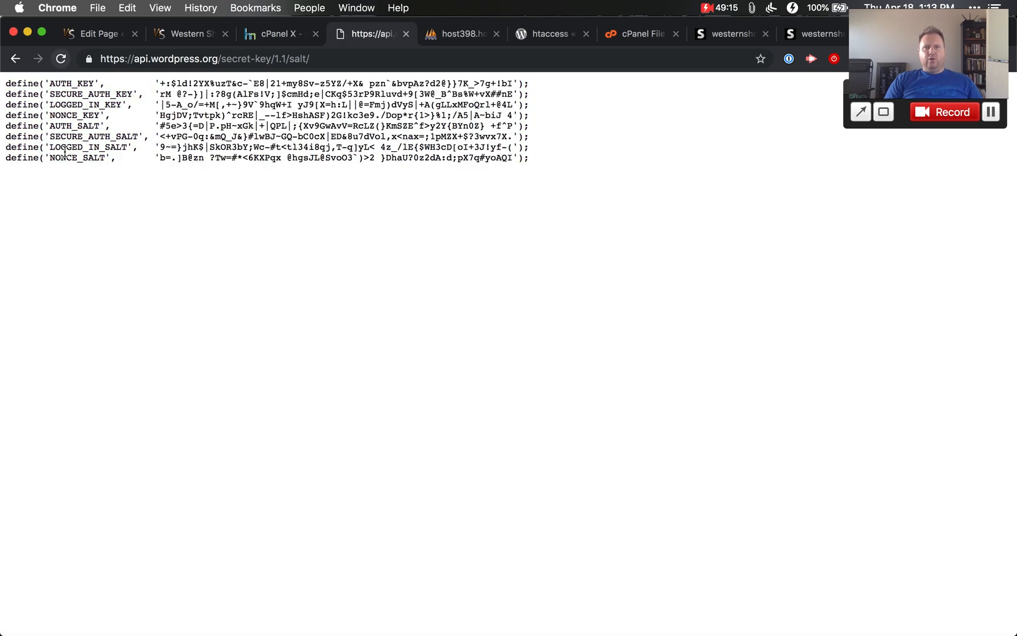
{"action": "left_click_drag", "start_coordinate": [7, 83], "coordinate": [625, 197]}
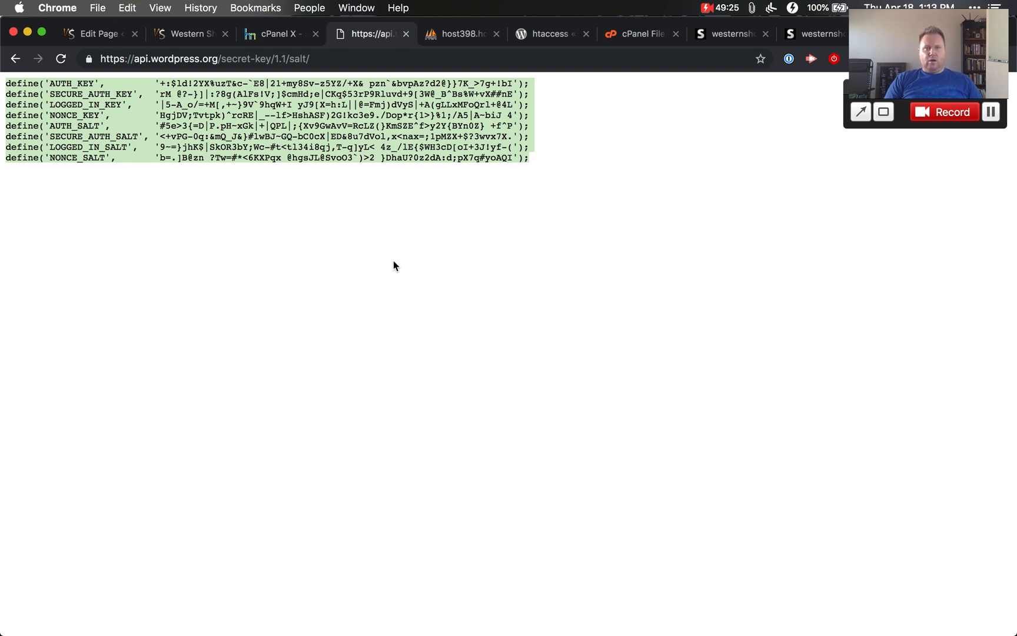
{"action": "key", "text": "ctrl+Up"}
Step: Paste the eight new keys and salts over wp-config.php's four old KEY lines, then close it
{"action": "left_click", "coordinate": [187, 159]}
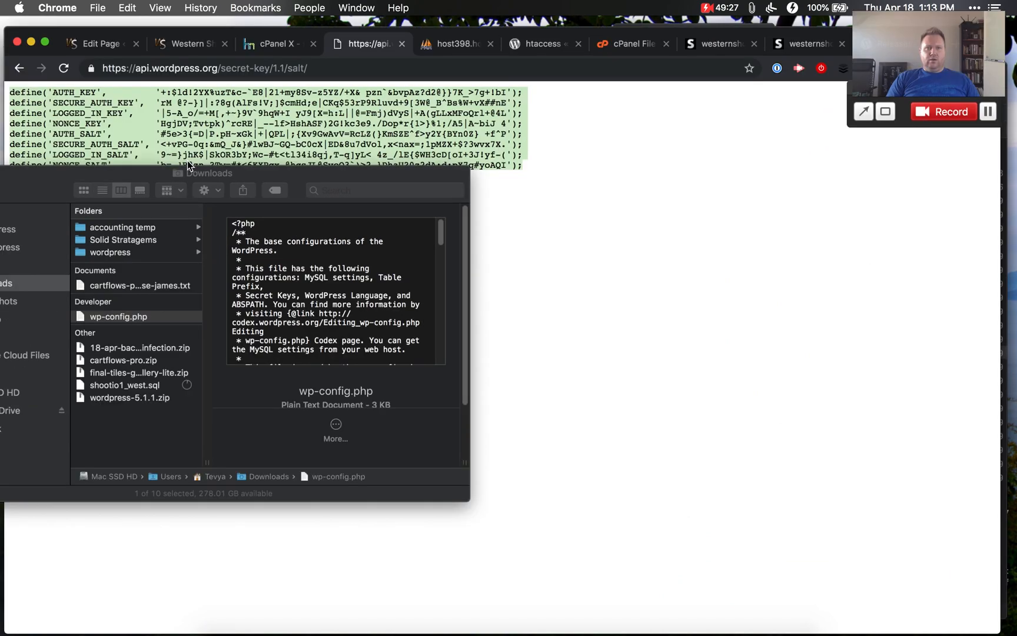
{"action": "double_click", "coordinate": [116, 327]}
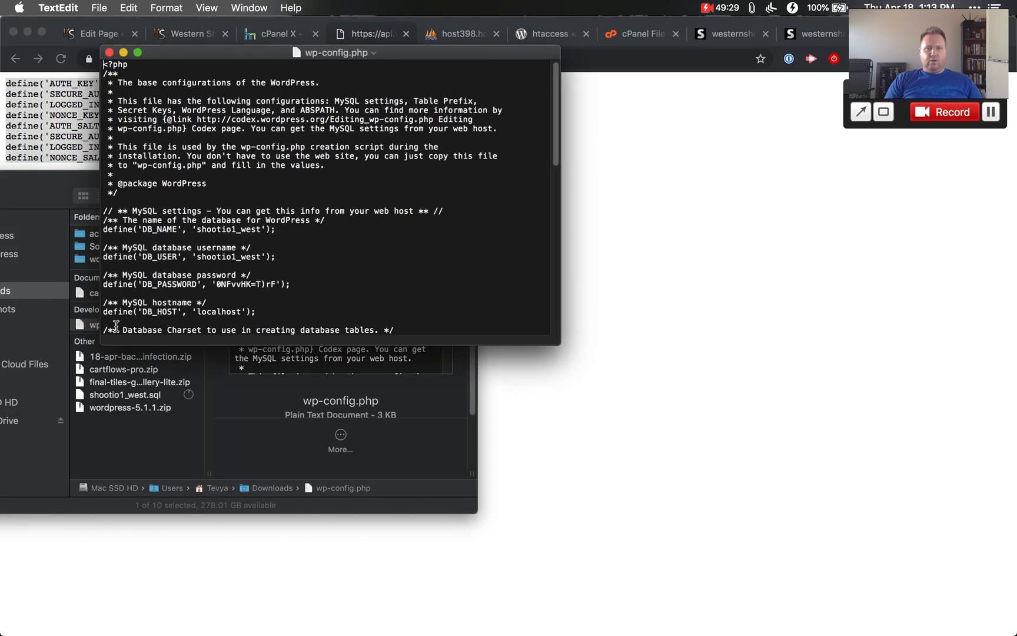
{"action": "scroll", "coordinate": [157, 296], "scroll_direction": "down", "scroll_amount": 10}
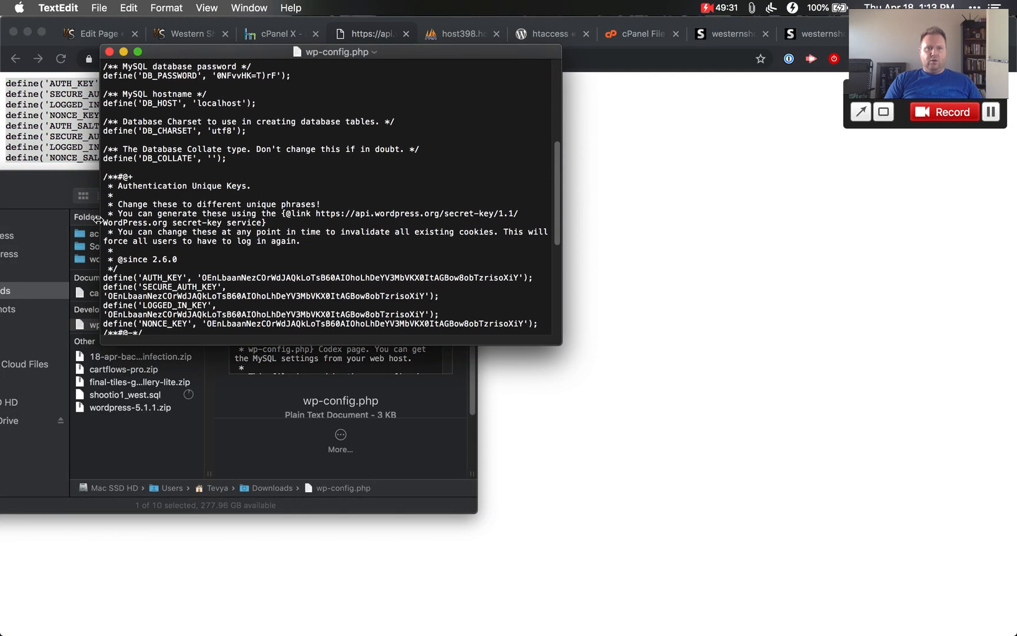
{"action": "left_click_drag", "start_coordinate": [104, 175], "coordinate": [546, 220]}
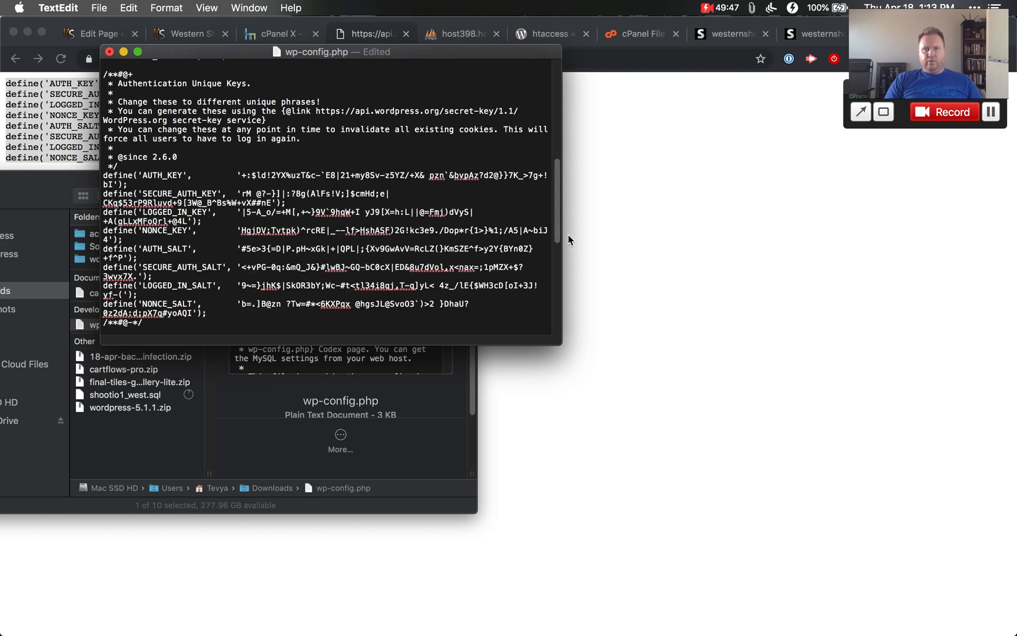
{"action": "left_click_drag", "start_coordinate": [564, 241], "coordinate": [737, 233]}
{"action": "scroll", "coordinate": [353, 177], "scroll_direction": "down", "scroll_amount": 1}
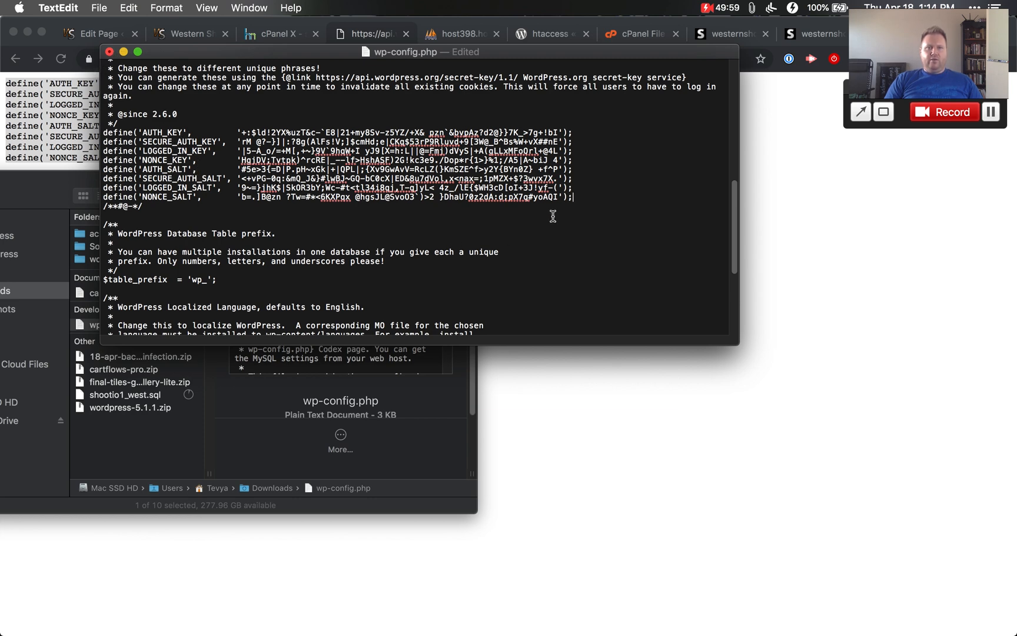
{"action": "left_click", "coordinate": [109, 52]}
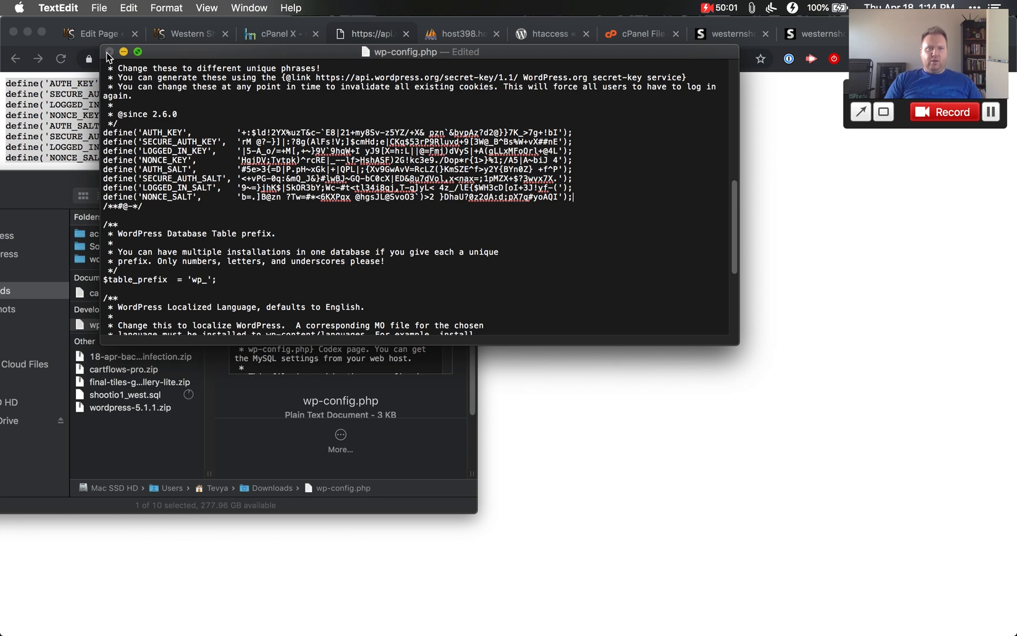
Step: Save wp-config.php, close the salt generator tab, and return to cPanel's MySQL Databases page
{"action": "left_click", "coordinate": [385, 133]}
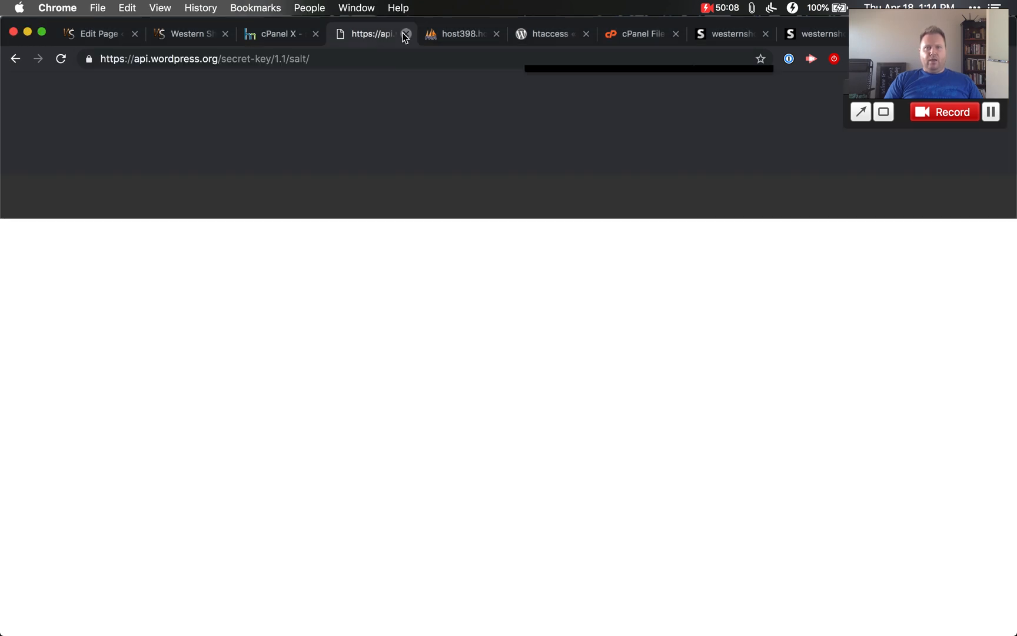
{"action": "left_click", "coordinate": [406, 34]}
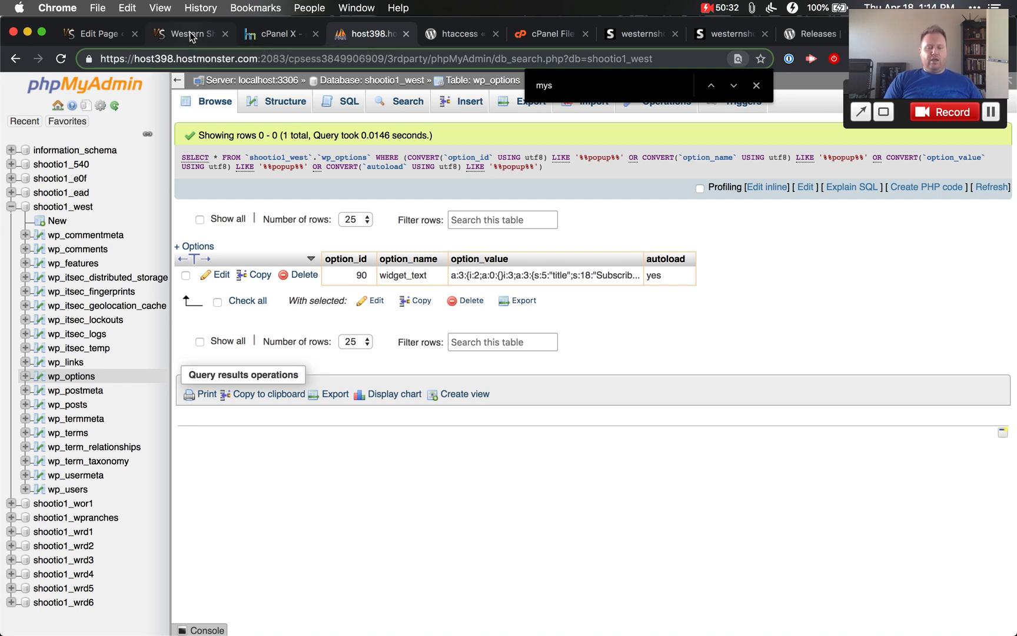
{"action": "key", "text": "Escape"}
{"action": "left_click", "coordinate": [279, 40]}
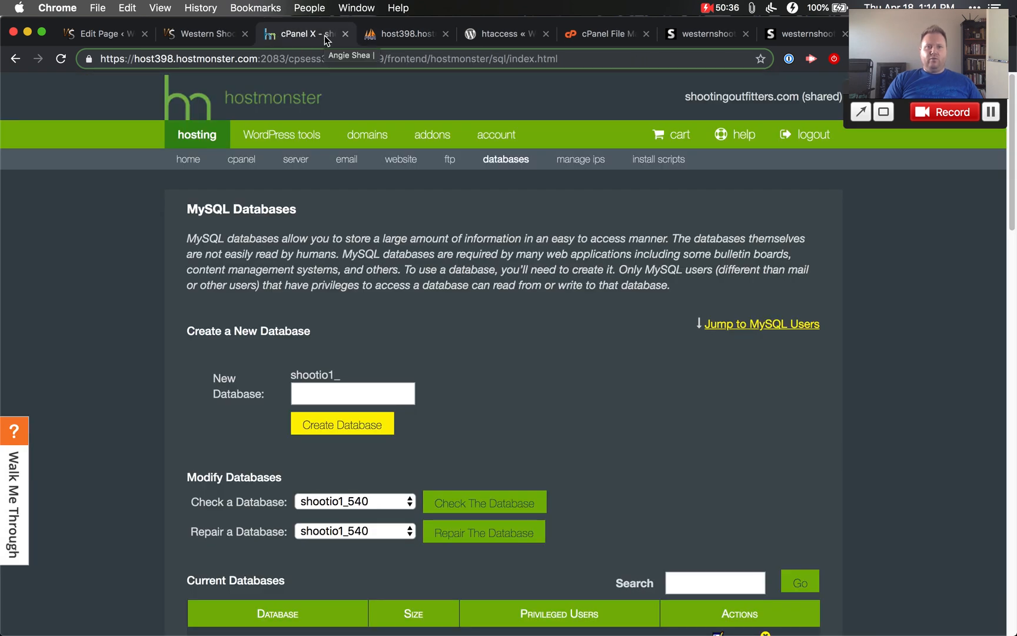